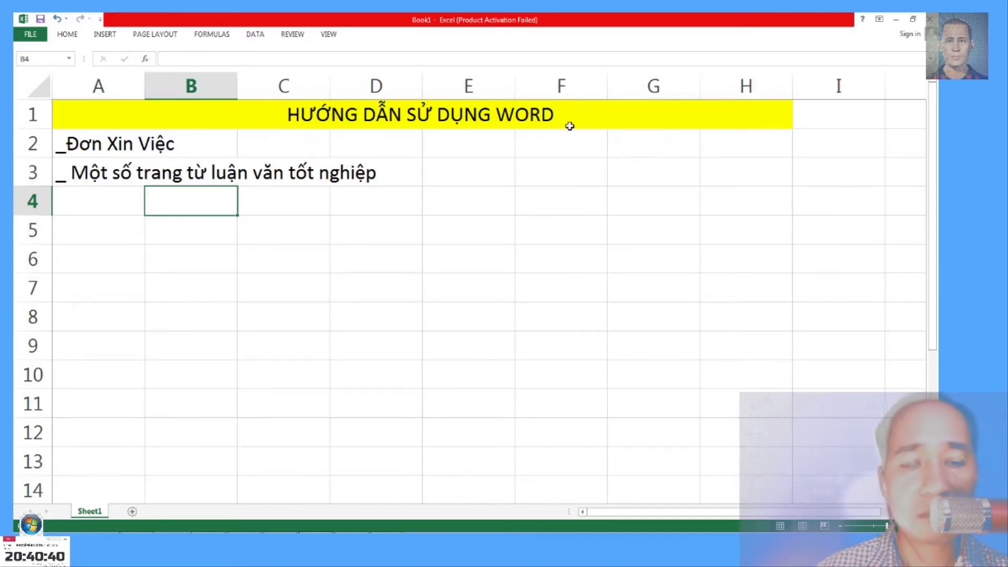
Select cell E2 on the Word tutorial sheet and bring up the Start menu.
click(471, 156)
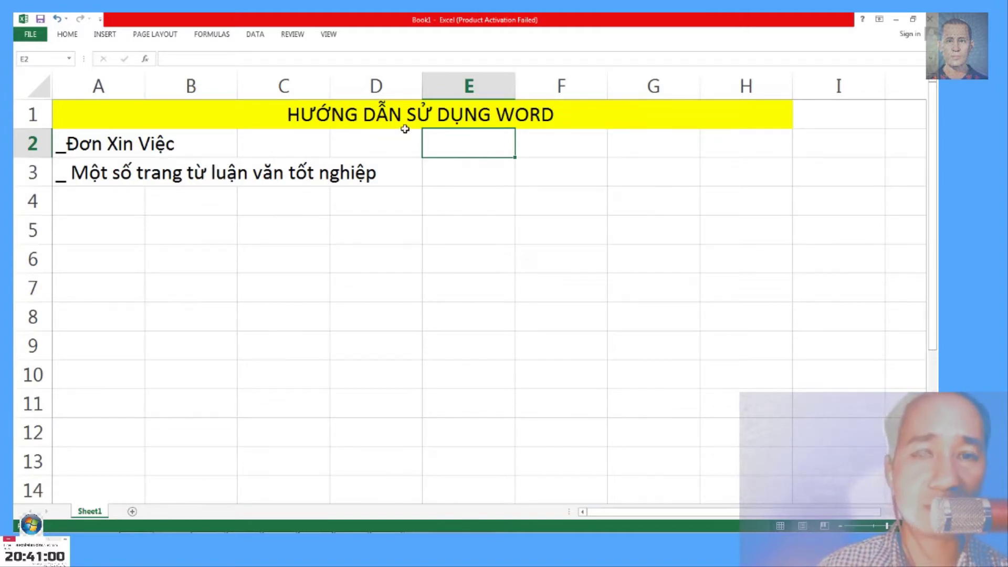
click(30, 524)
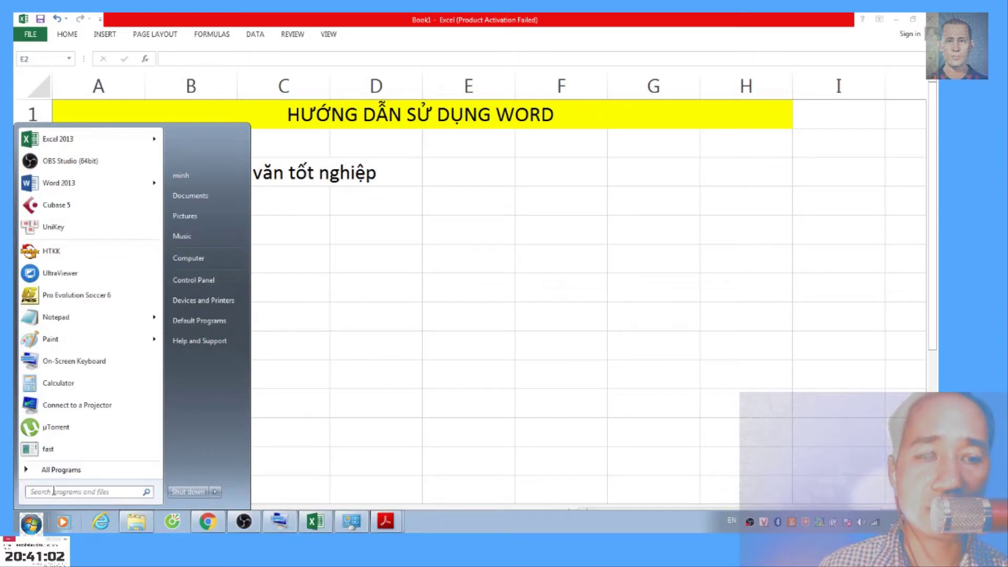
Search 'word' to launch Word 2013, dismiss the activation notice and choose a blank document.
click(54, 492)
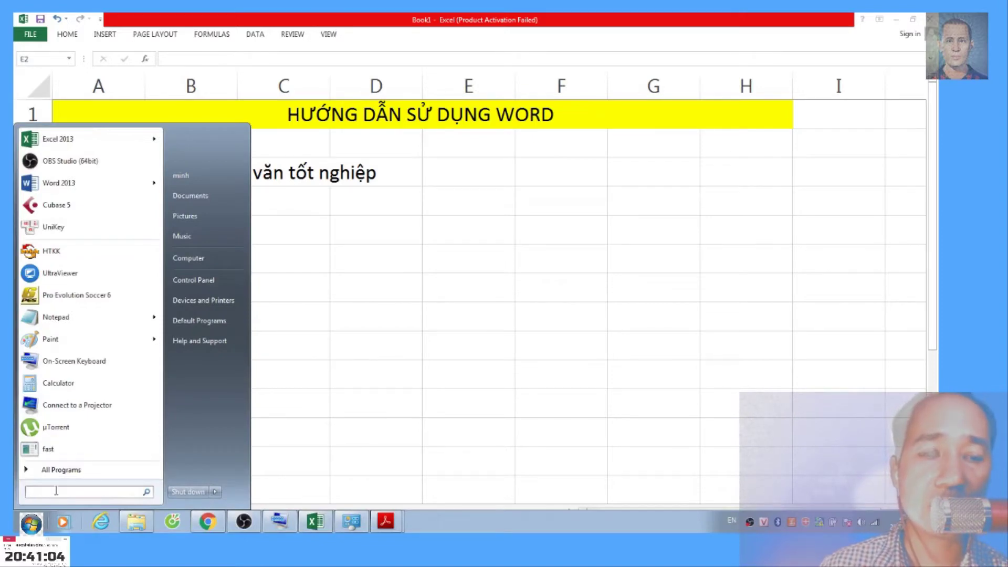
text(word)
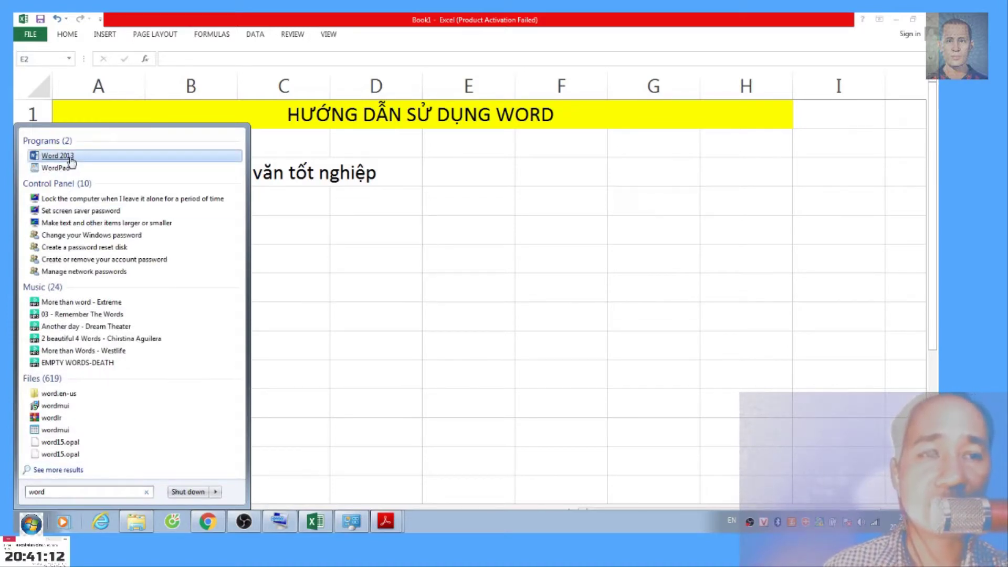
click(58, 156)
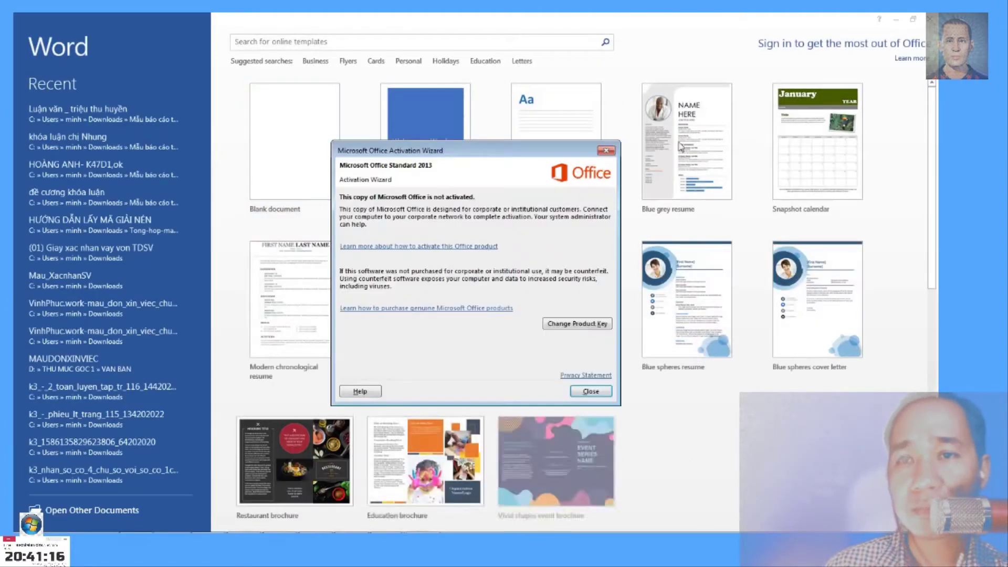
click(606, 151)
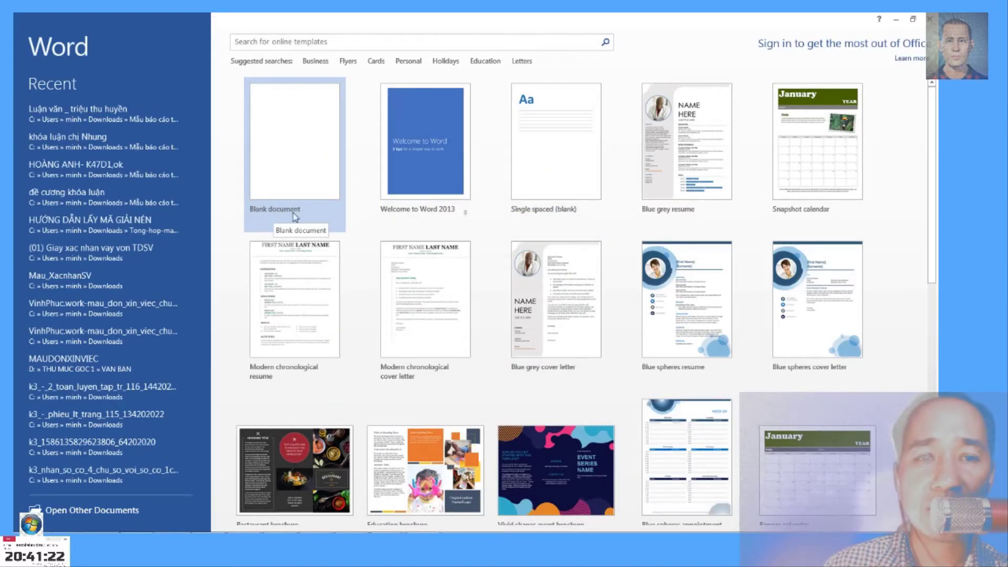
click(278, 138)
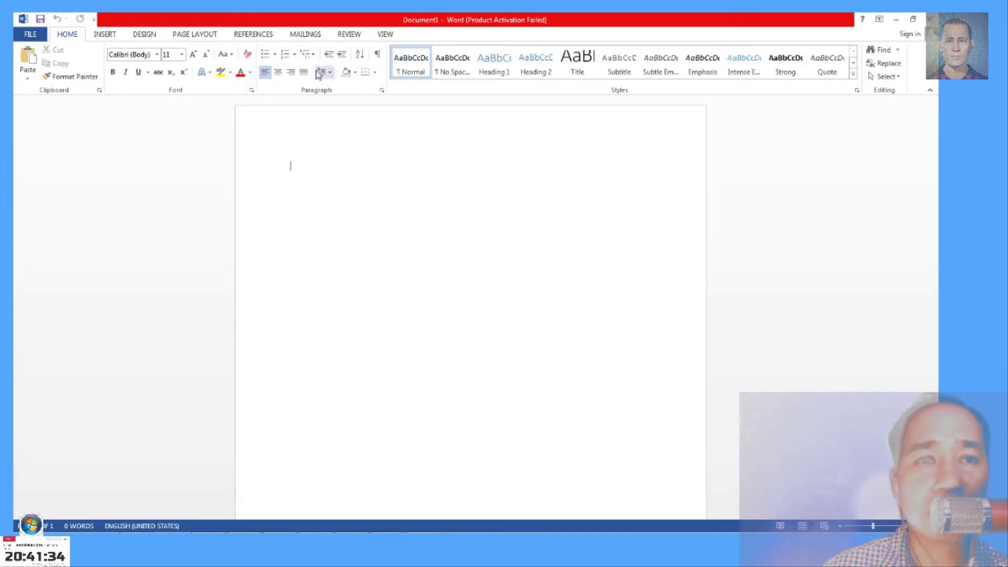
Browse the Insert, Page Layout and Mailings ribbon tabs, return to Home, then switch to Acrobat.
click(106, 35)
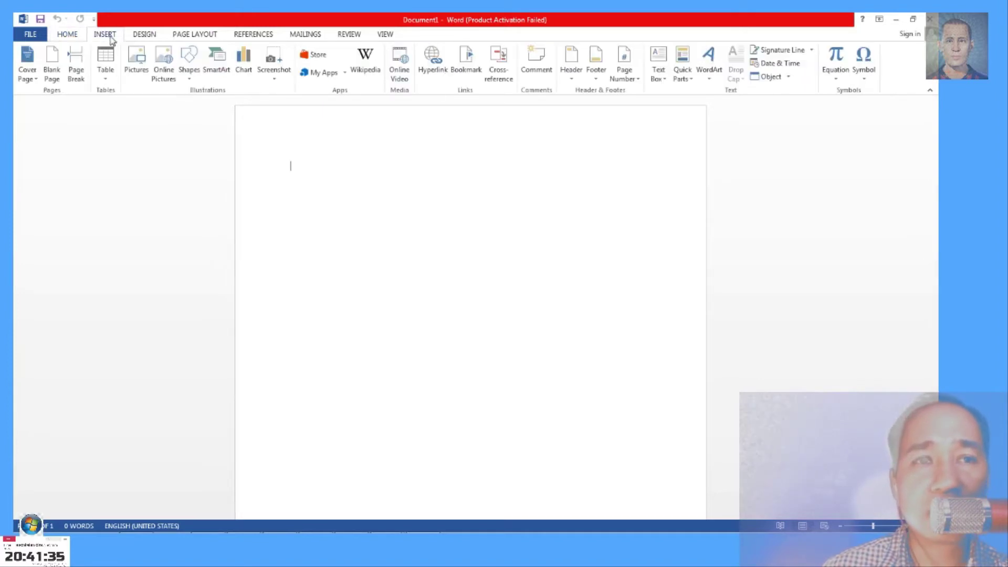
click(145, 36)
click(187, 36)
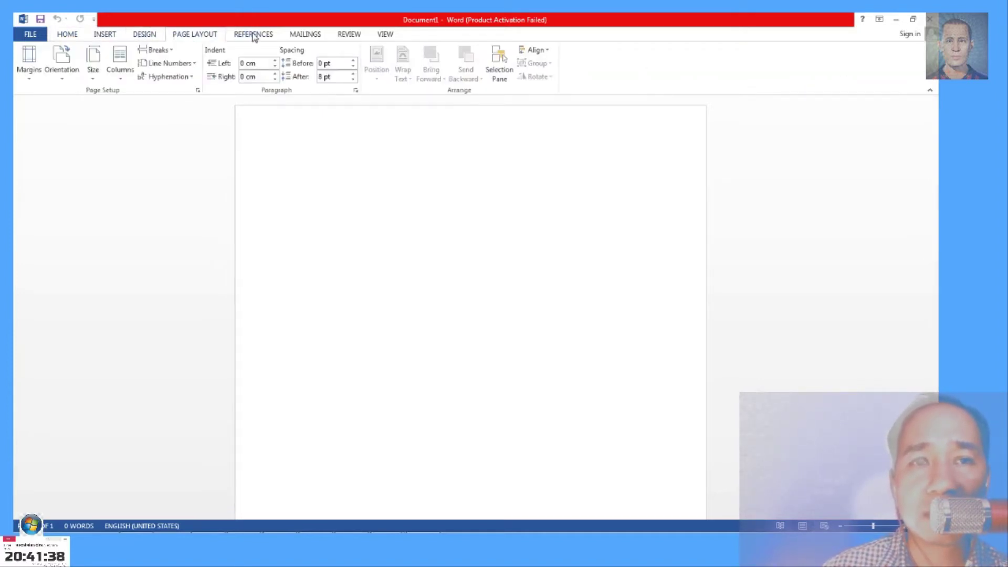
click(319, 37)
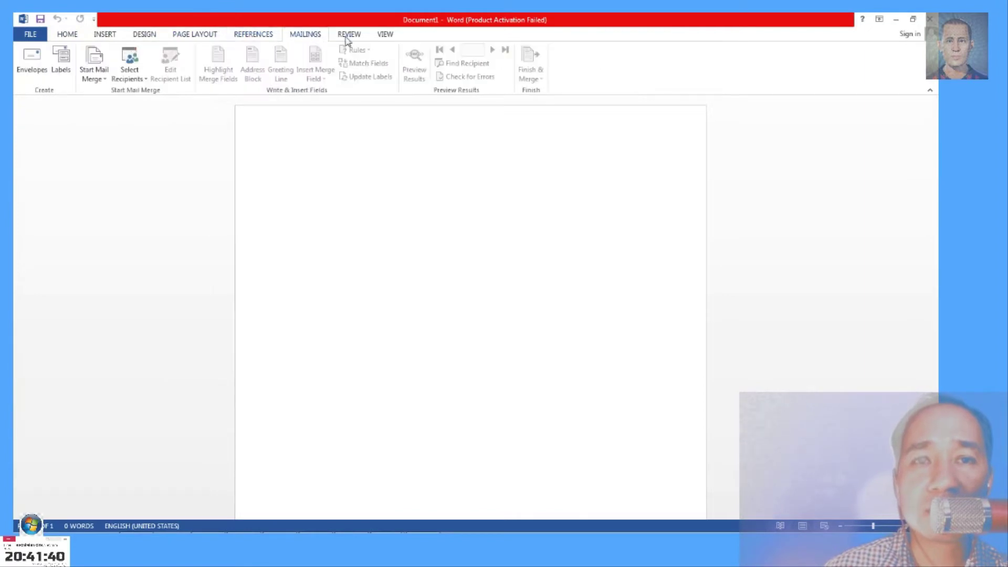
click(386, 37)
click(357, 37)
click(76, 38)
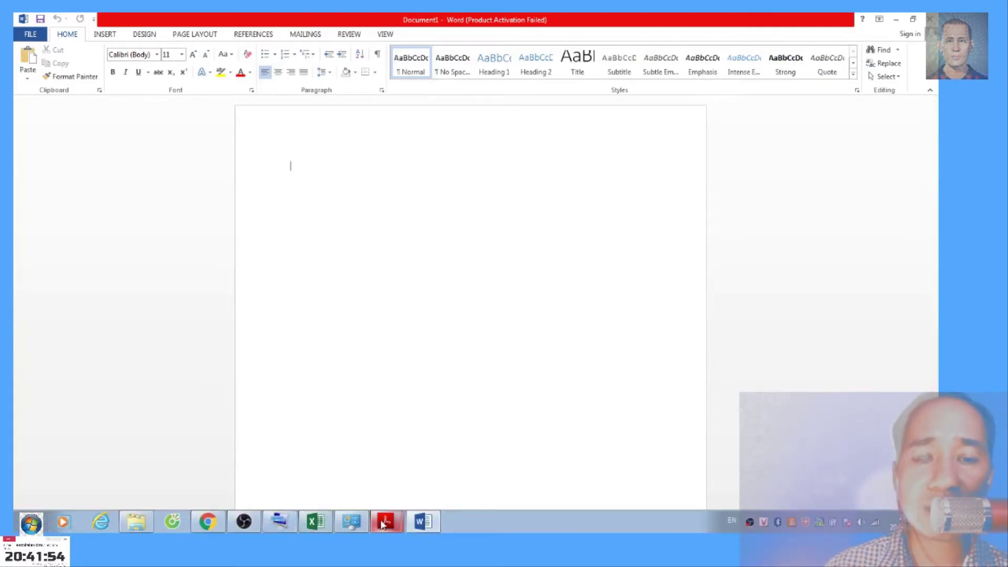
click(383, 523)
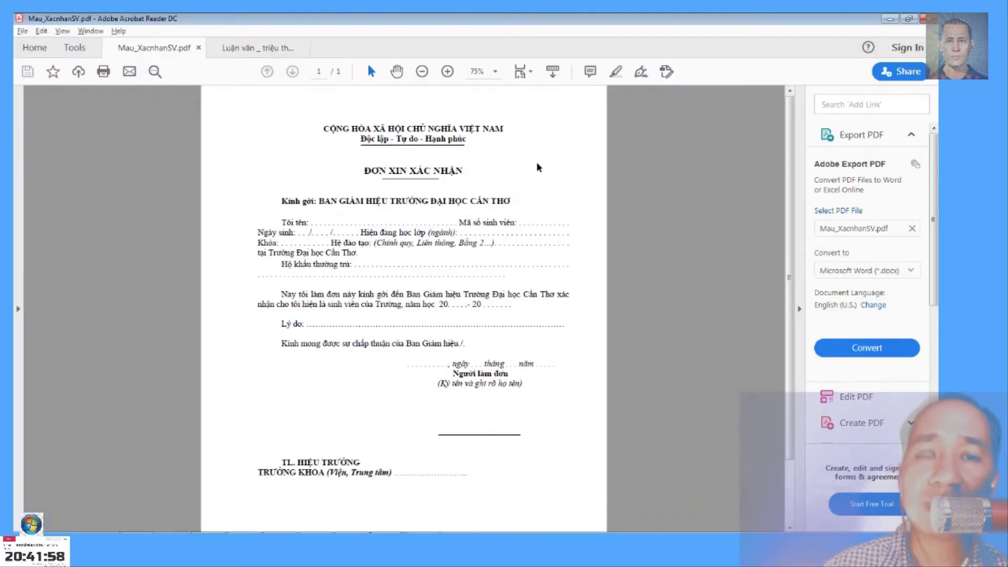
Zoom in and back out on the Mau_XacnhanSV.pdf confirmation form.
ctrl+scroll(639, 288, up, 1)
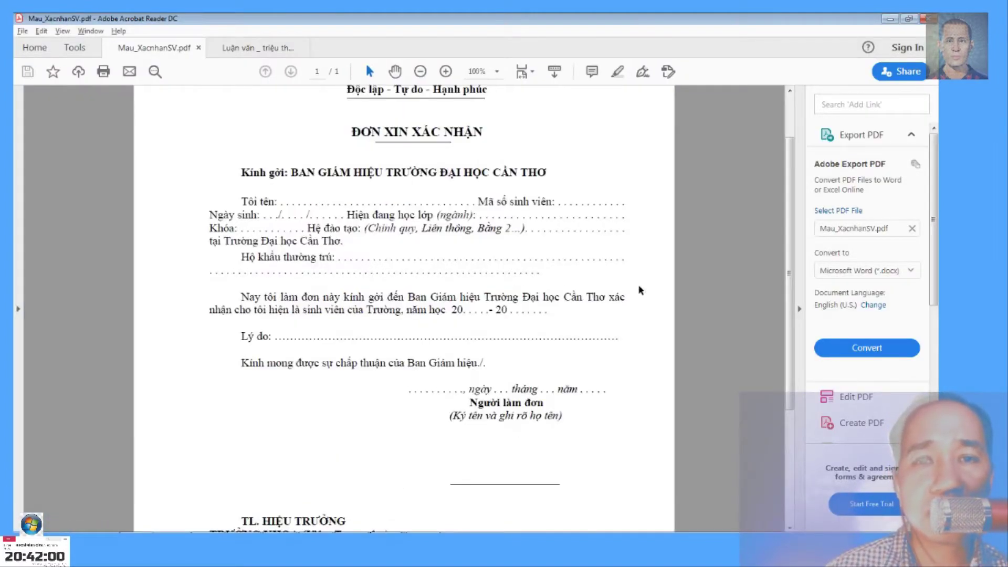
scroll(720, 298, up, 1)
ctrl+scroll(708, 298, down, 1)
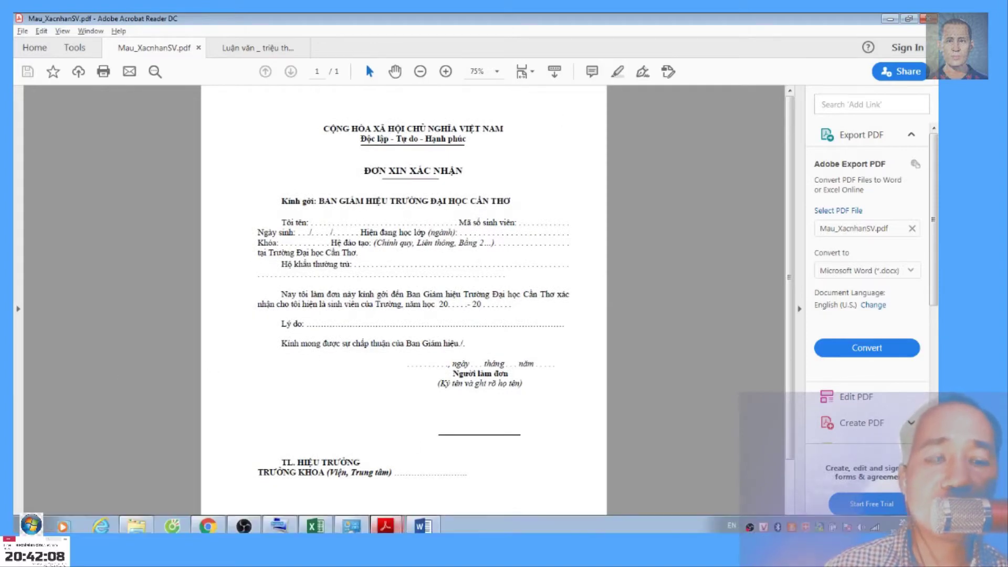
Quit UniKey with Kết thúc from its tray icon menu and bring up the Start menu.
right_click(762, 523)
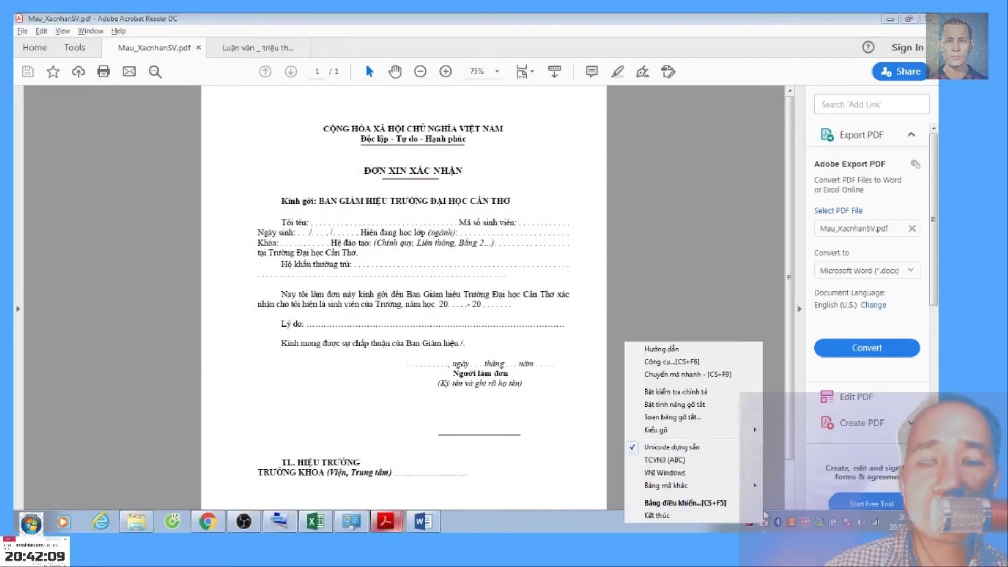
click(682, 525)
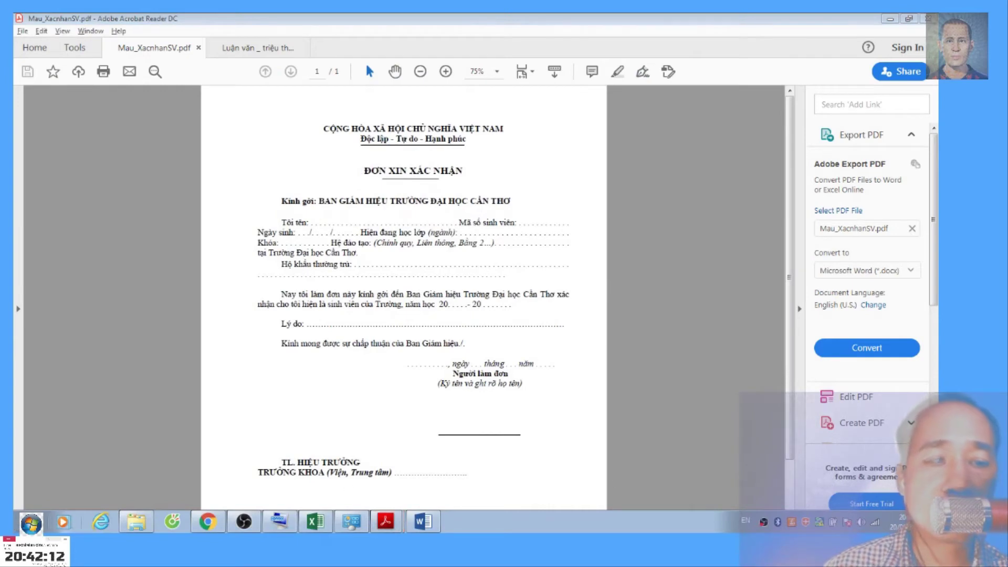
key(super)
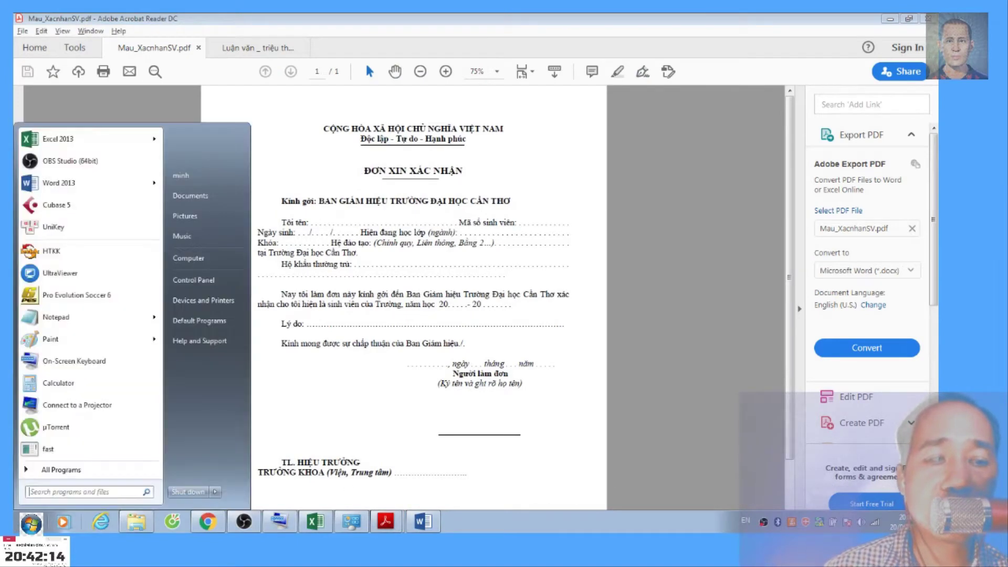
Relaunch UniKey via the 'unikey' search with Unicode encoding and VNI typing, and close its window.
click(58, 490)
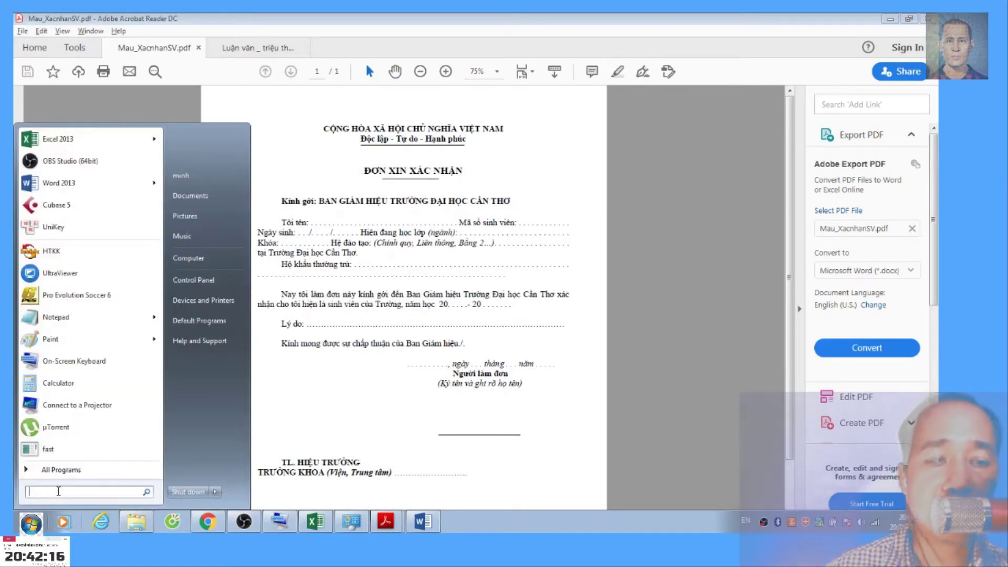
text(unikey)
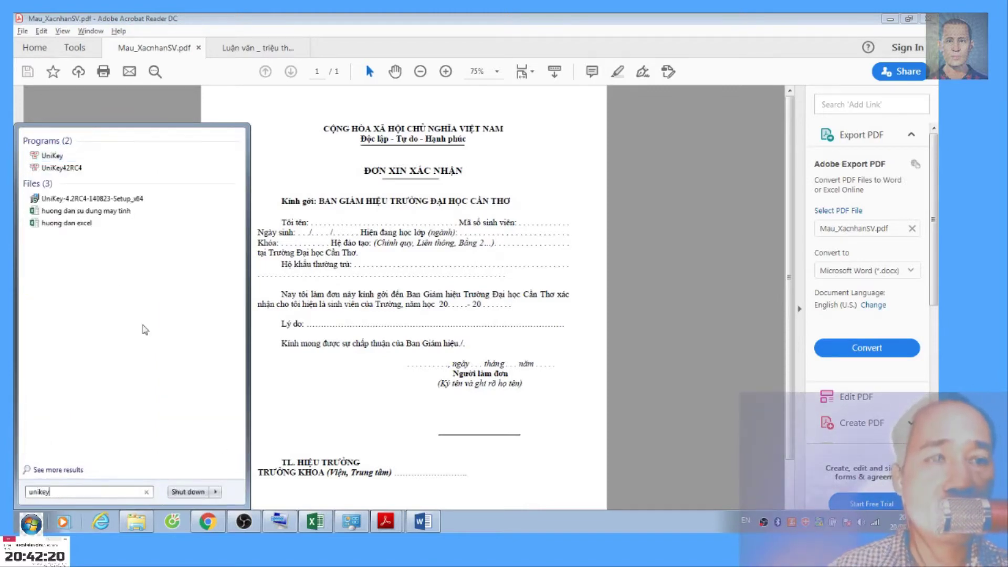
click(58, 156)
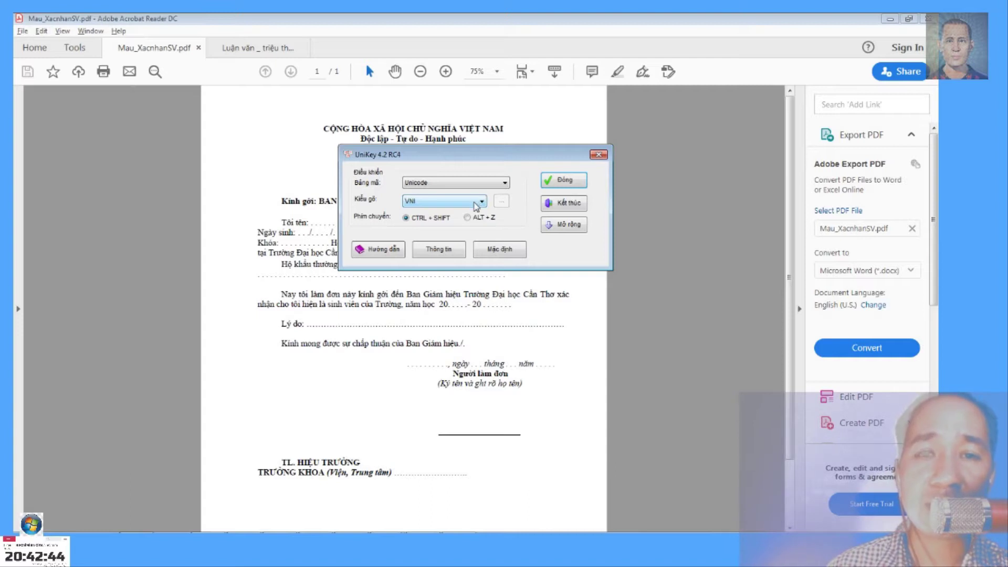
click(569, 183)
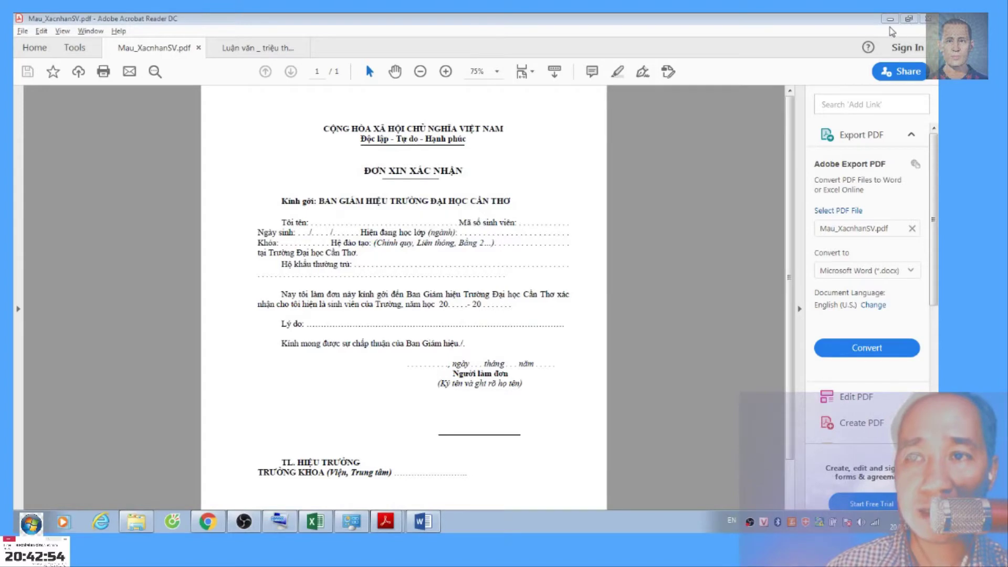
Restore Acrobat, move it to the right and narrow it, and hide the Export PDF pane.
click(909, 19)
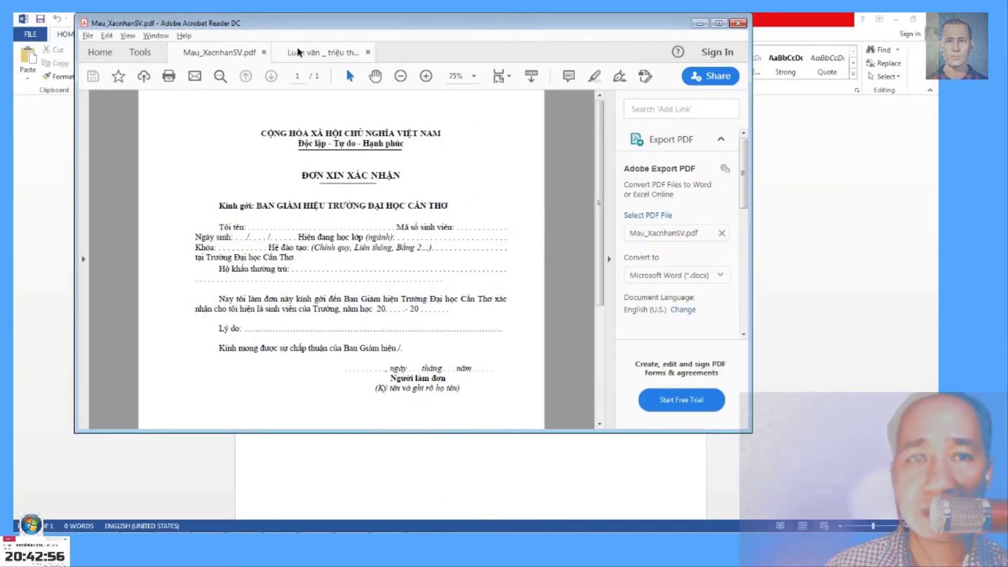
drag(298, 52, 485, 52)
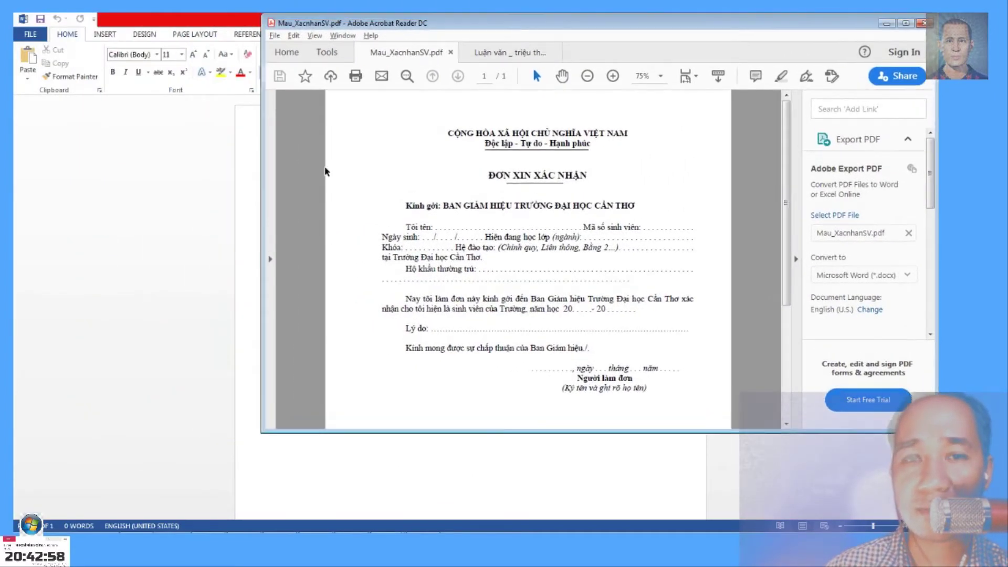
mouse_move(264, 196)
mouse_down()
mouse_move(489, 194)
mouse_move(422, 190)
mouse_up()
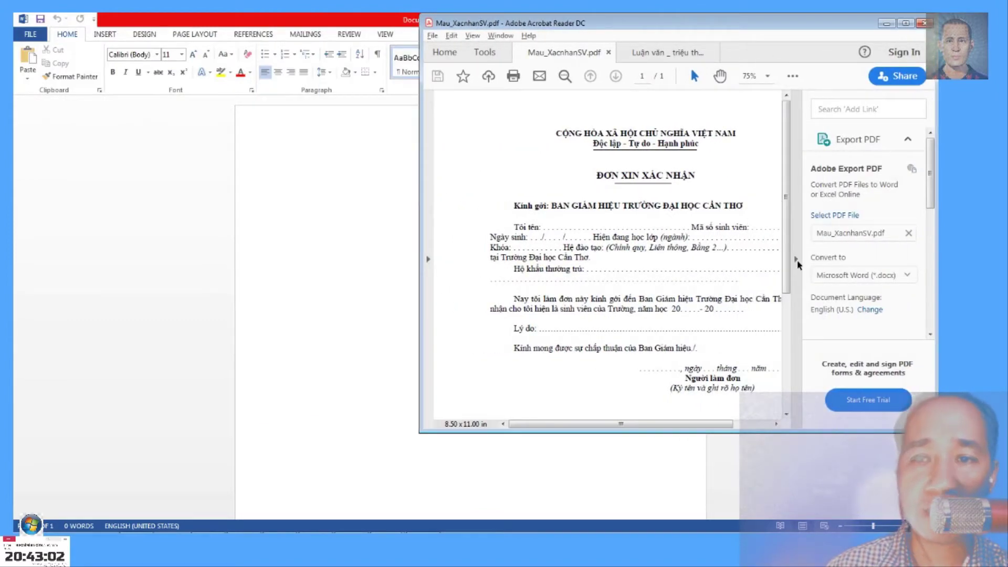
click(796, 258)
drag(418, 249, 466, 249)
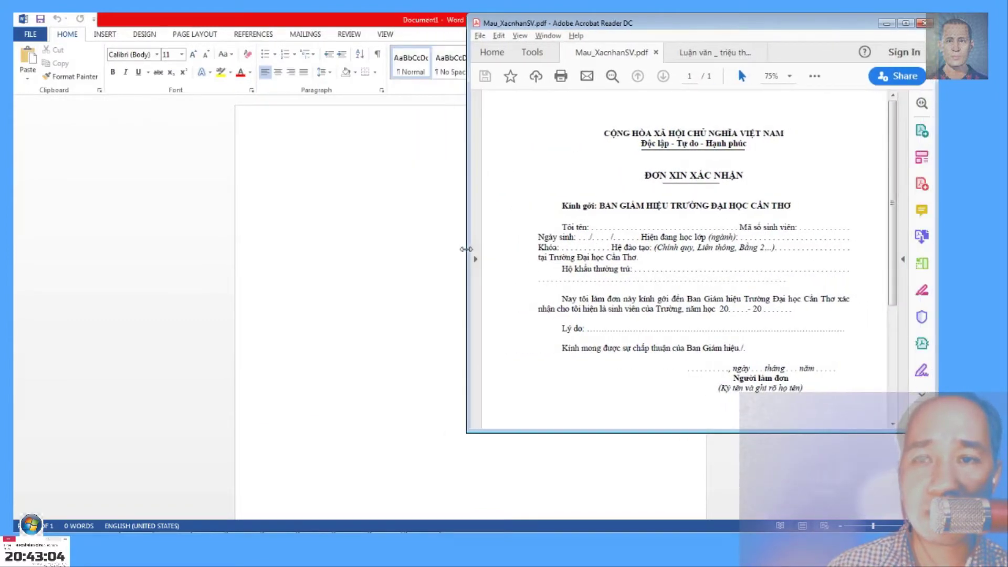
Restore the Word window and resize it to fill the left side of the screen.
click(370, 23)
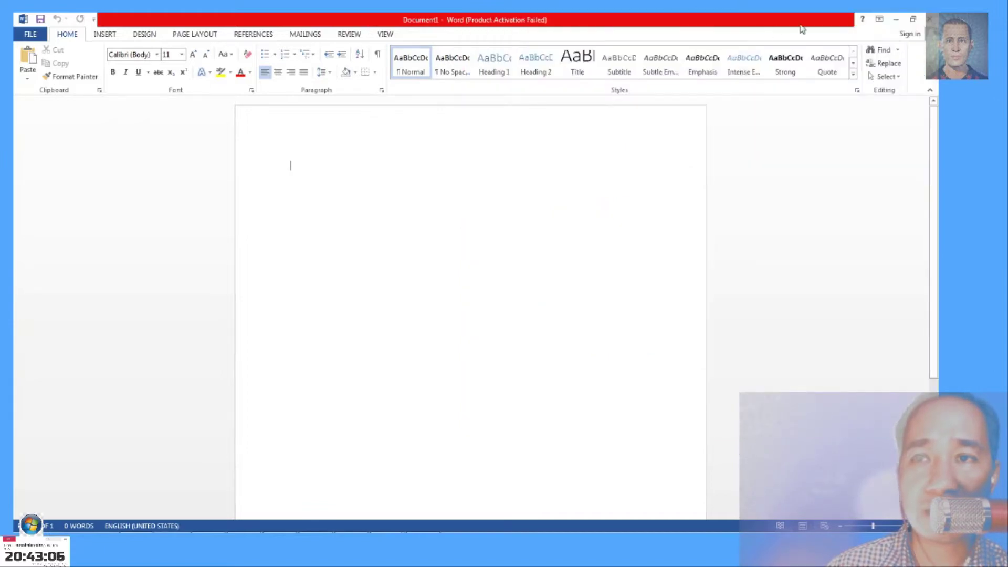
click(911, 21)
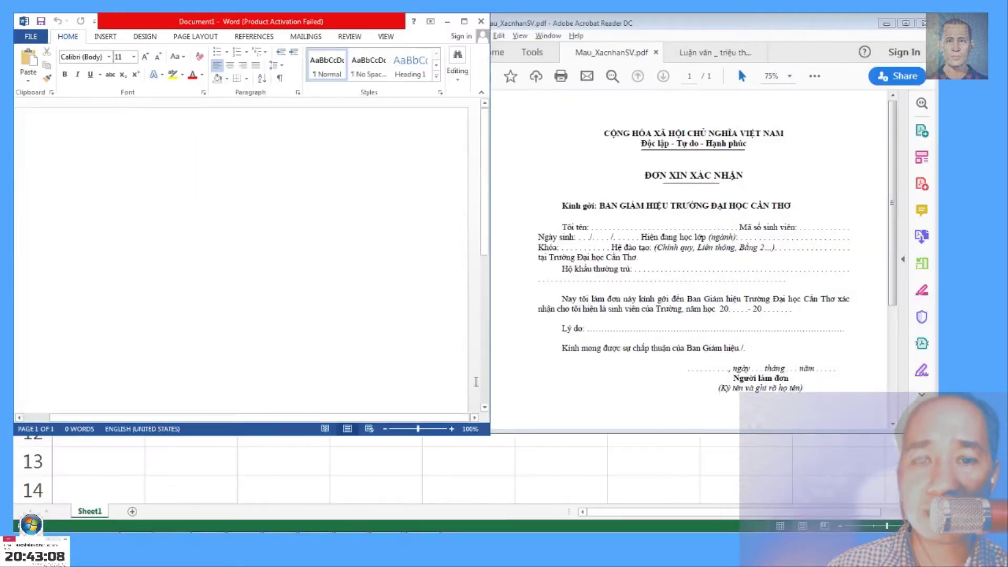
drag(488, 438, 532, 517)
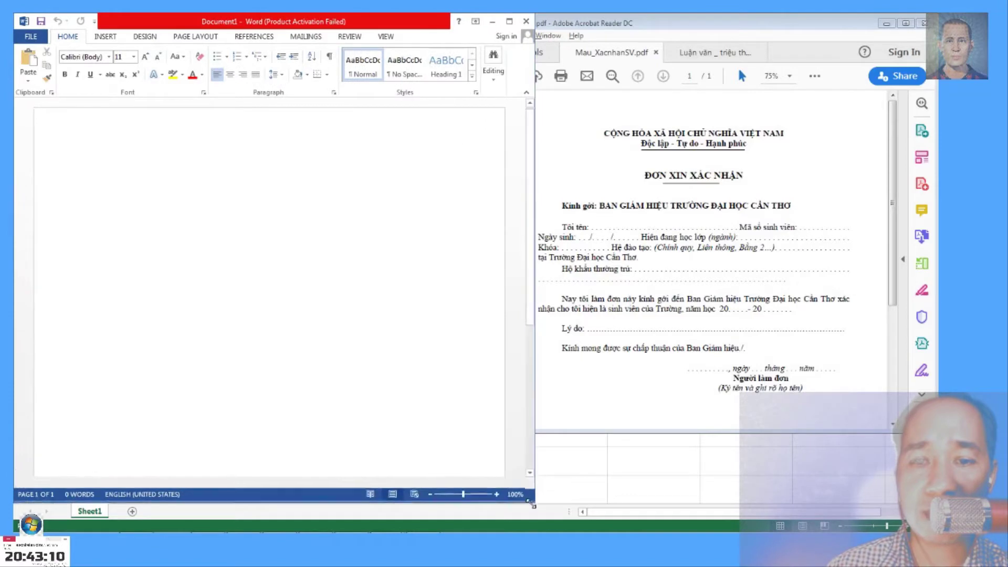
drag(531, 517, 532, 522)
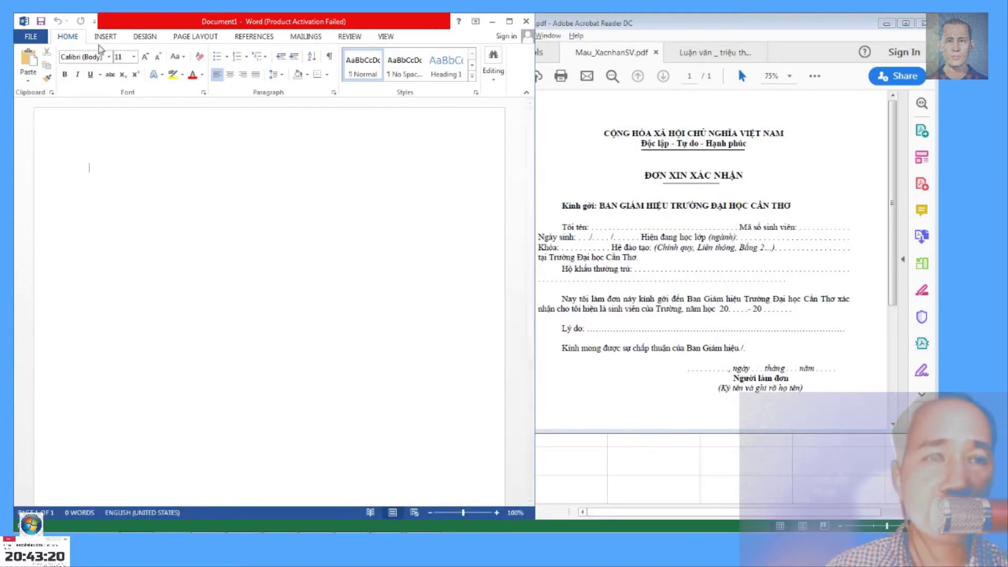
click(84, 57)
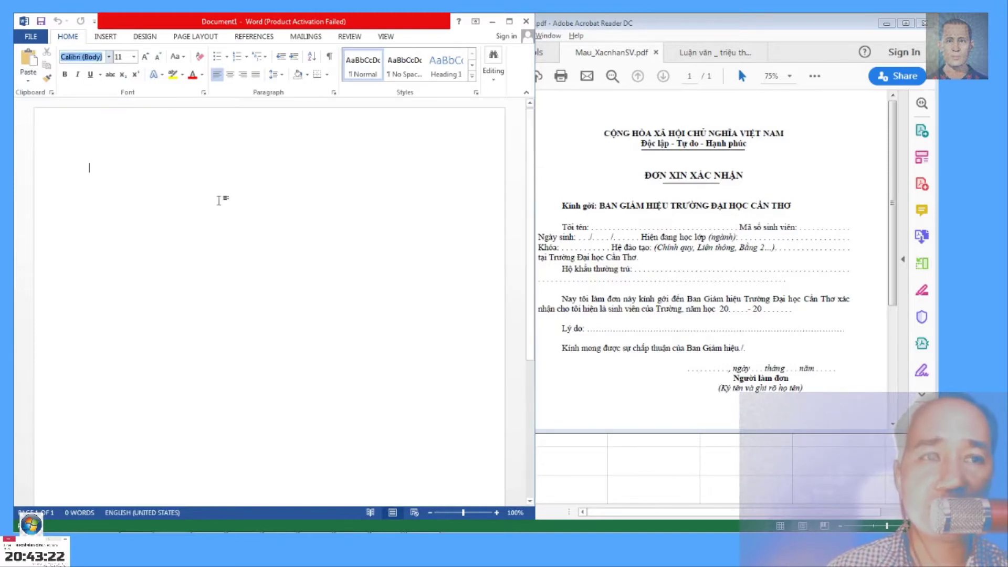
Type the heading 'CỘNG HÒA XÃ HỘI CHỦ NGHĨA VIỆT NAM' in Times New Roman, then launch On-Screen Keyboard.
text(Times New Roman)
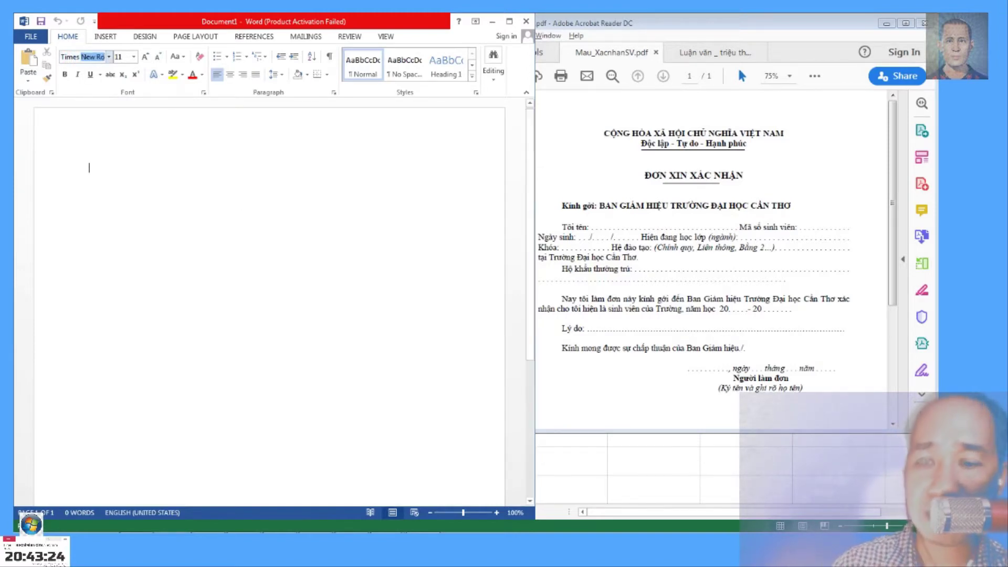
key(Return)
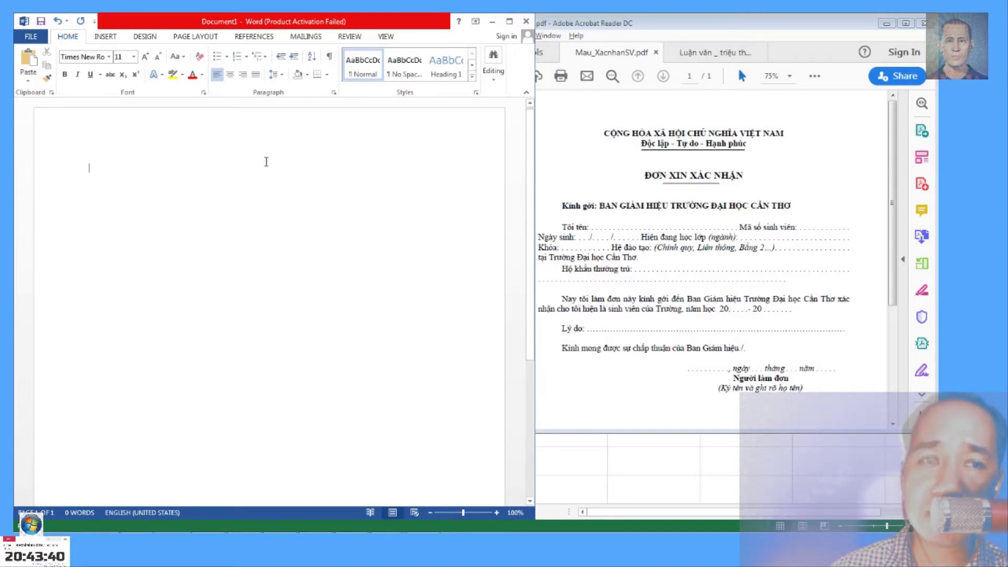
text(co)
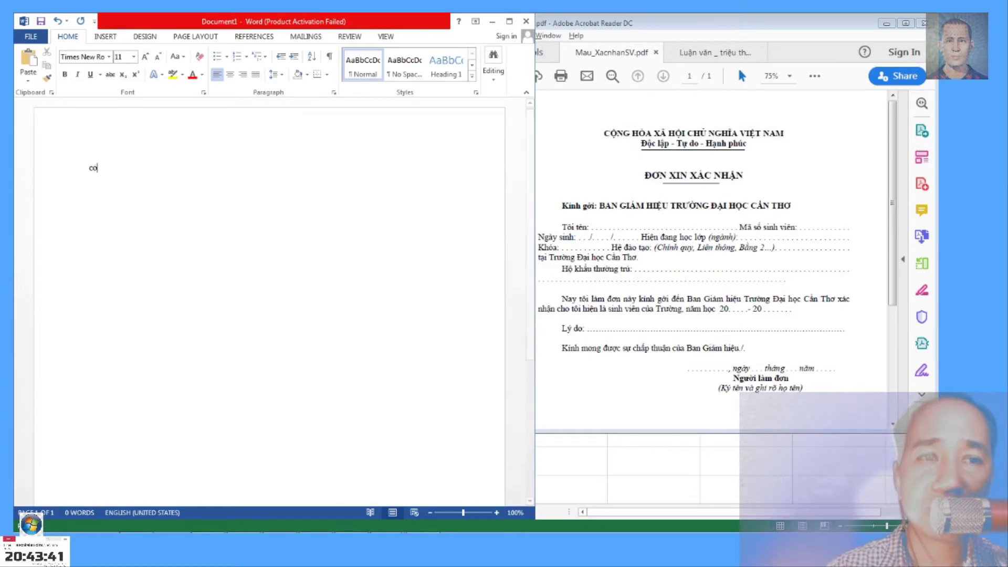
key(BackSpace)
key(BackSpace)
text(CỘNG HÒA XÃ HỘI CHU)
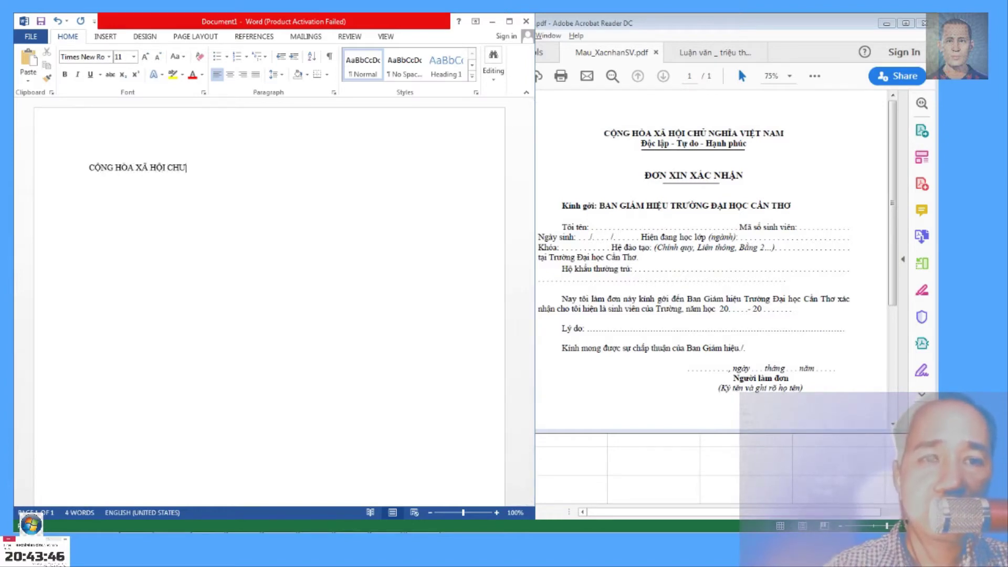
key(BackSpace)
text(Ủ NGHĨA VIỆ)
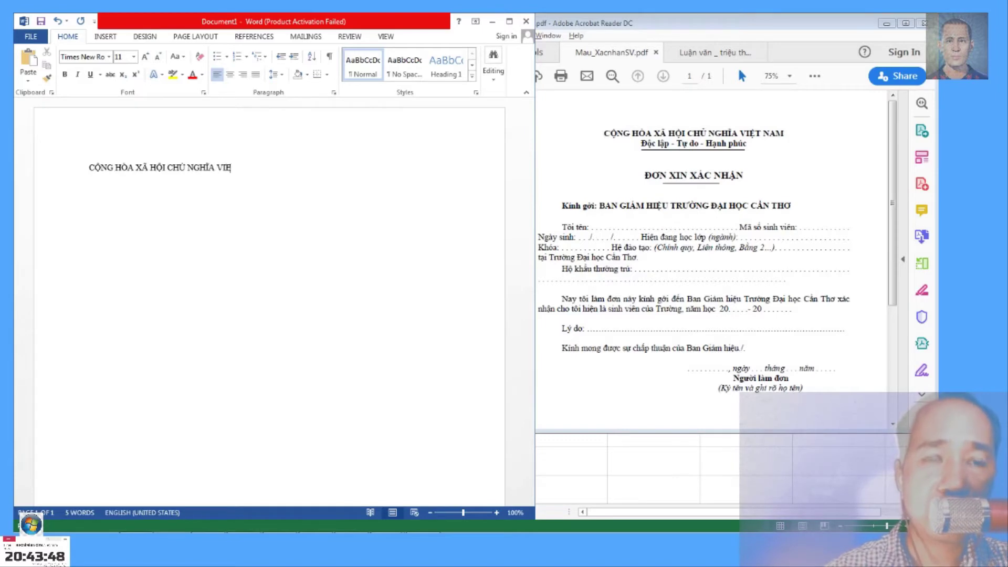
text(T NAM)
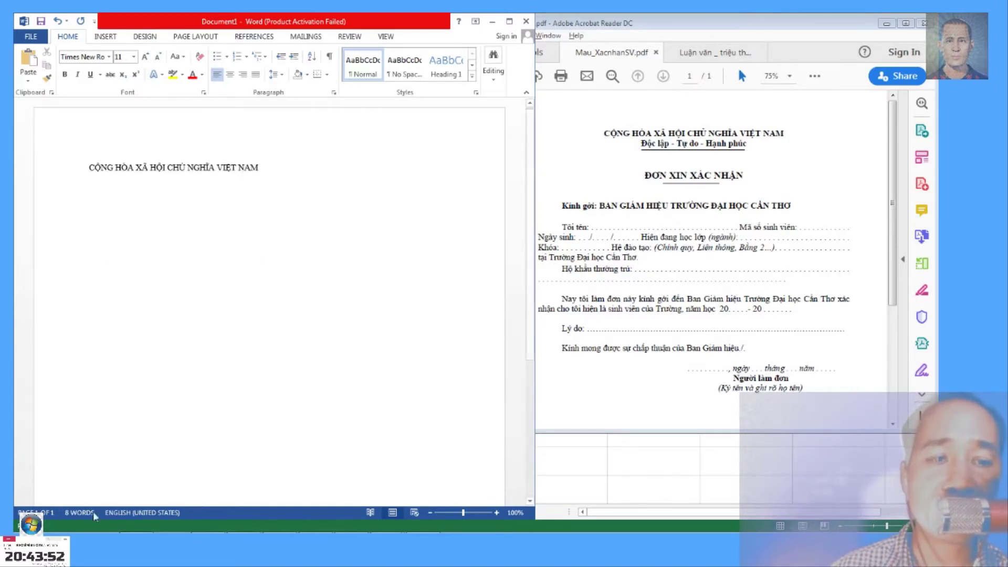
click(278, 522)
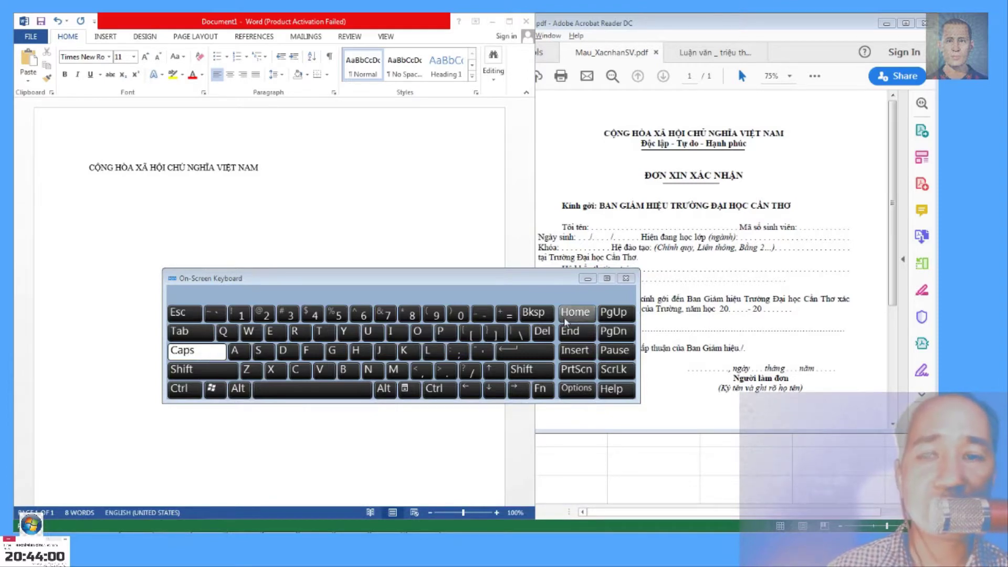
On the reopened On-Screen Keyboard, toggle Shift and Caps until Caps Lock is off, then close it.
click(575, 278)
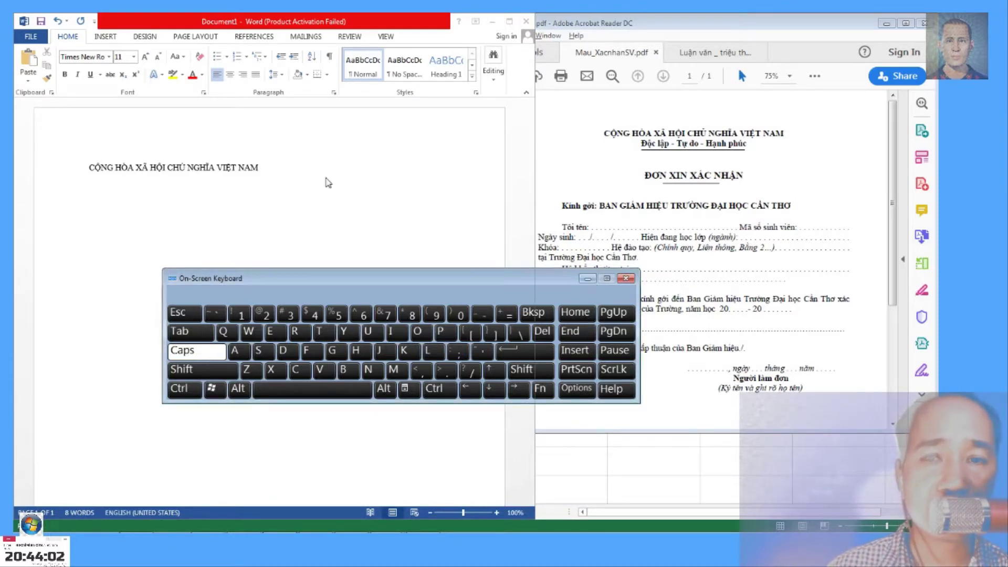
key(alt+F4)
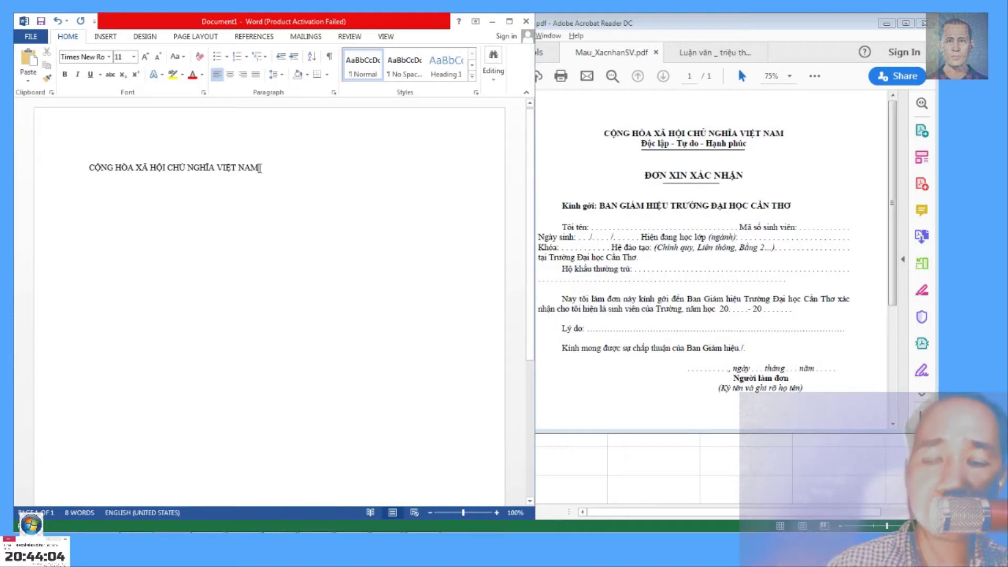
mouse_move(283, 523)
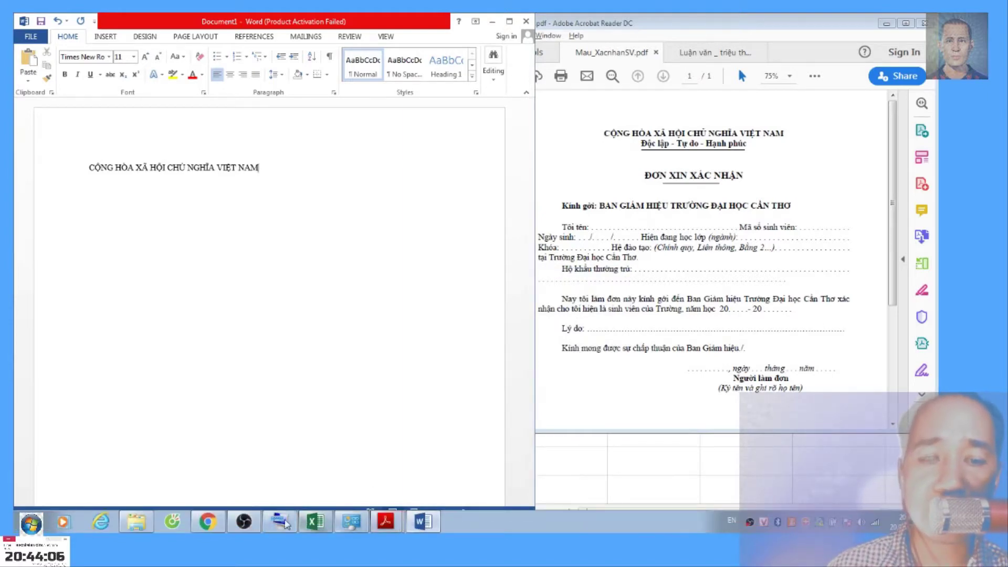
click(280, 522)
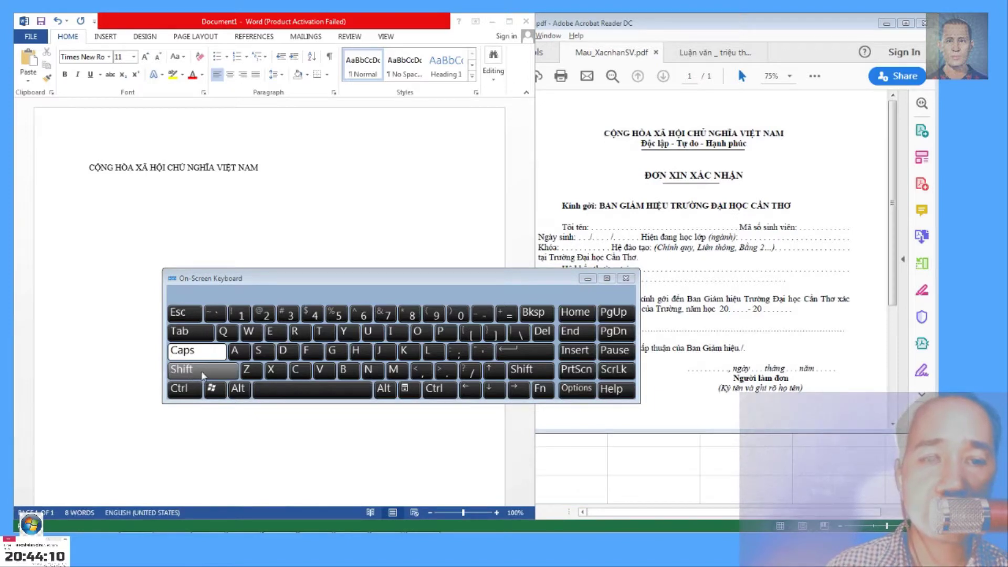
click(202, 370)
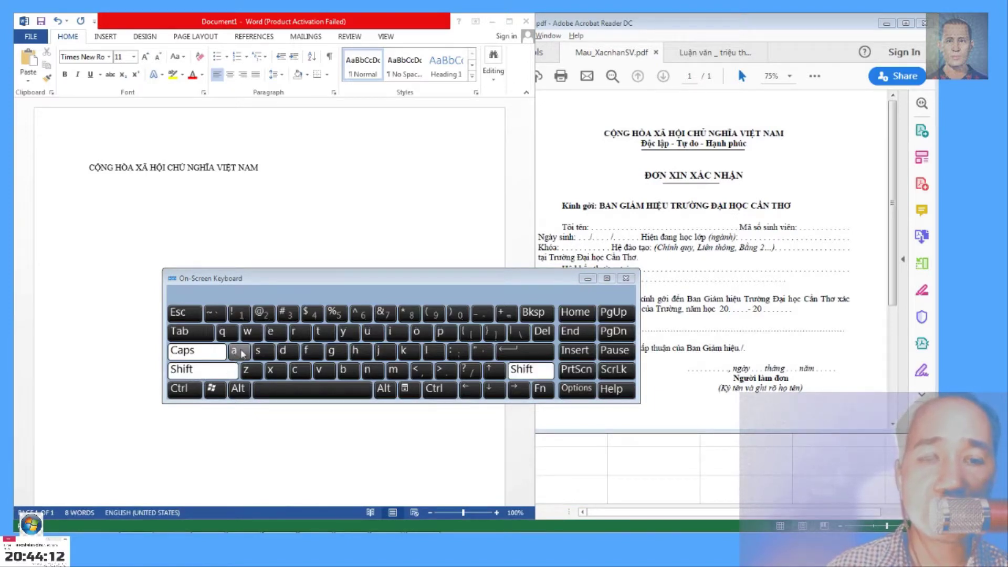
click(241, 352)
click(223, 354)
click(229, 368)
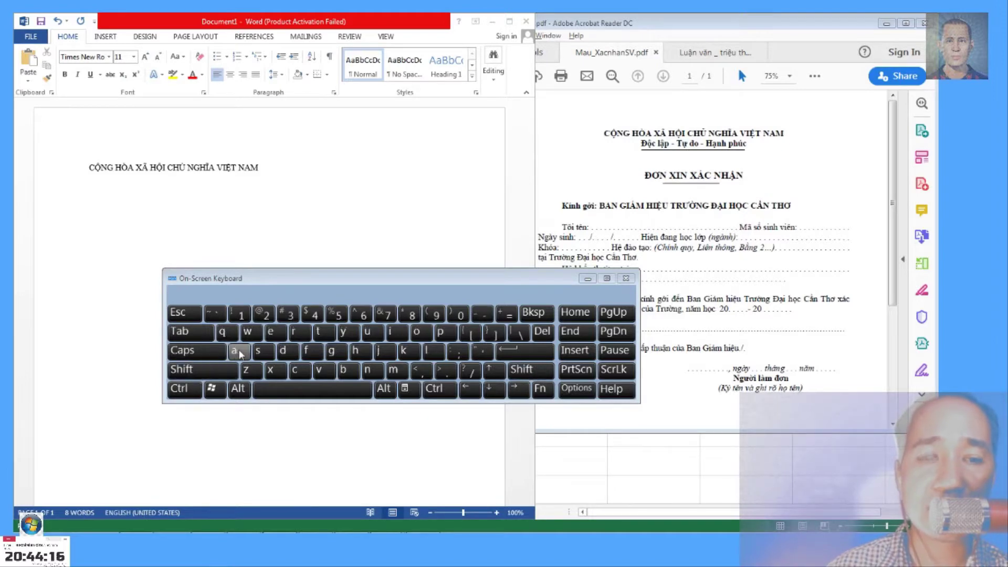
click(239, 352)
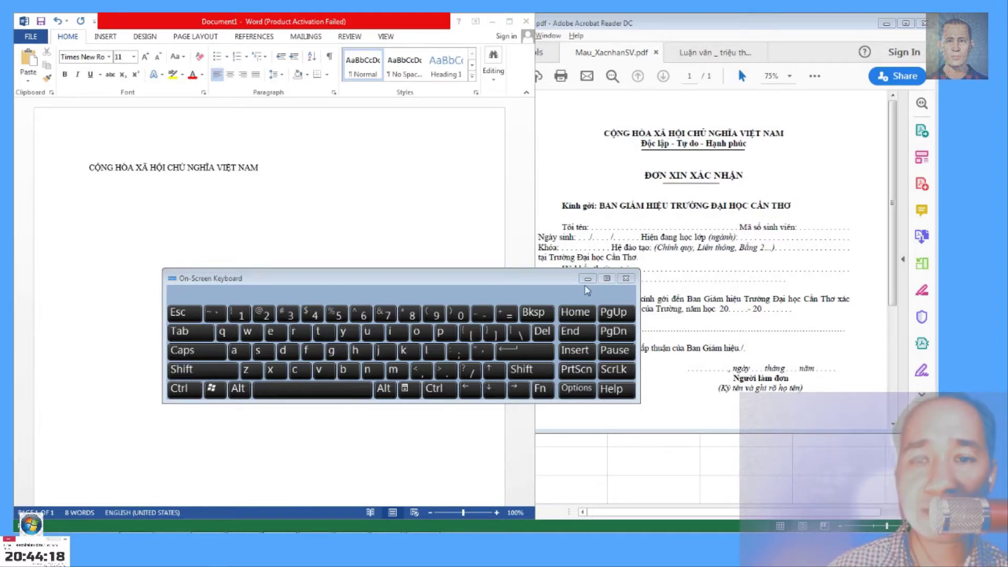
click(625, 278)
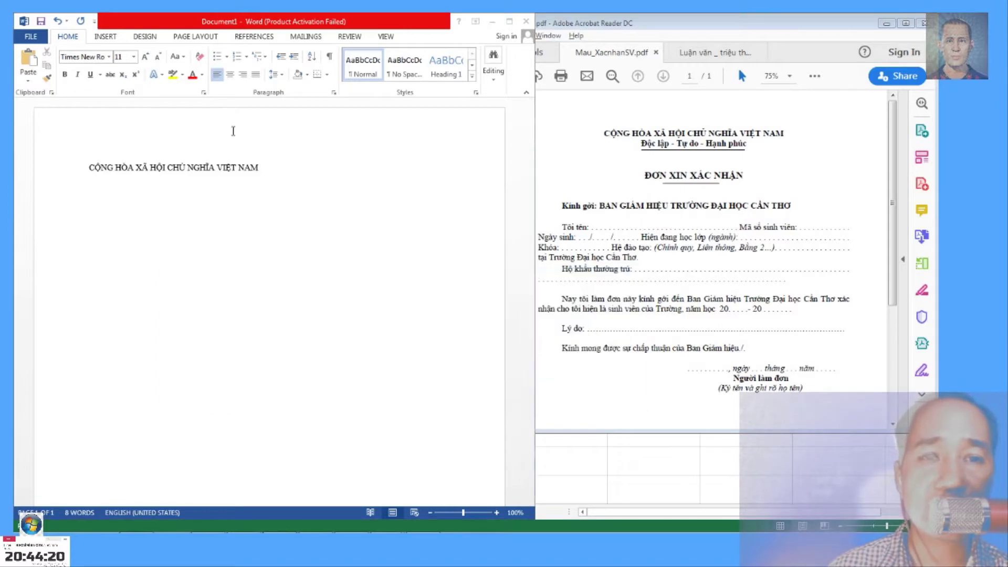
Start the motto line 'Độc Lập – Tự Do – Hạnh Phúc' on a new line below the heading.
key(Return)
text(đ)
key(BackSpace)
text(Dd)
key(BackSpace)
text(oc p - Tư Do)
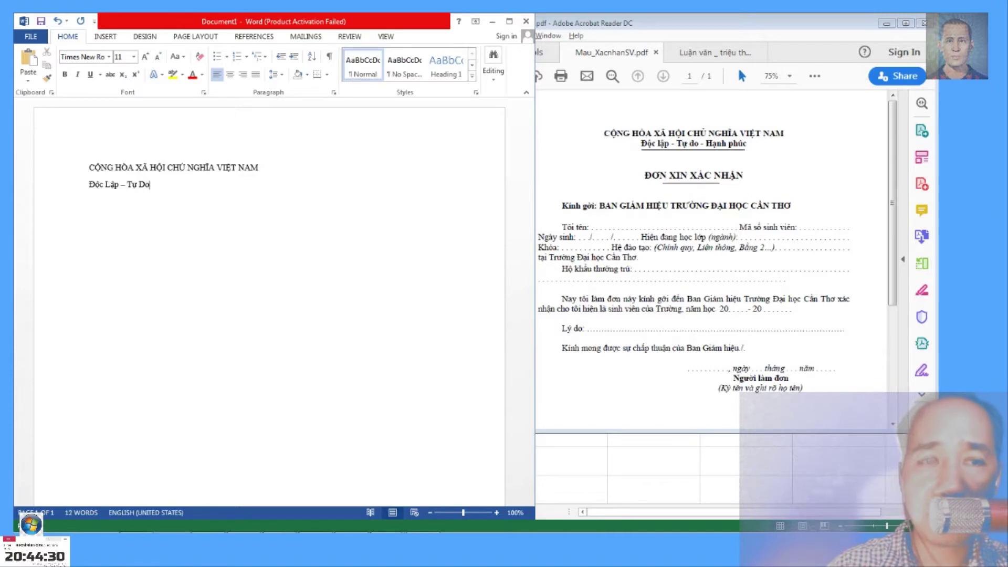
text(- Hạnh Phúc)
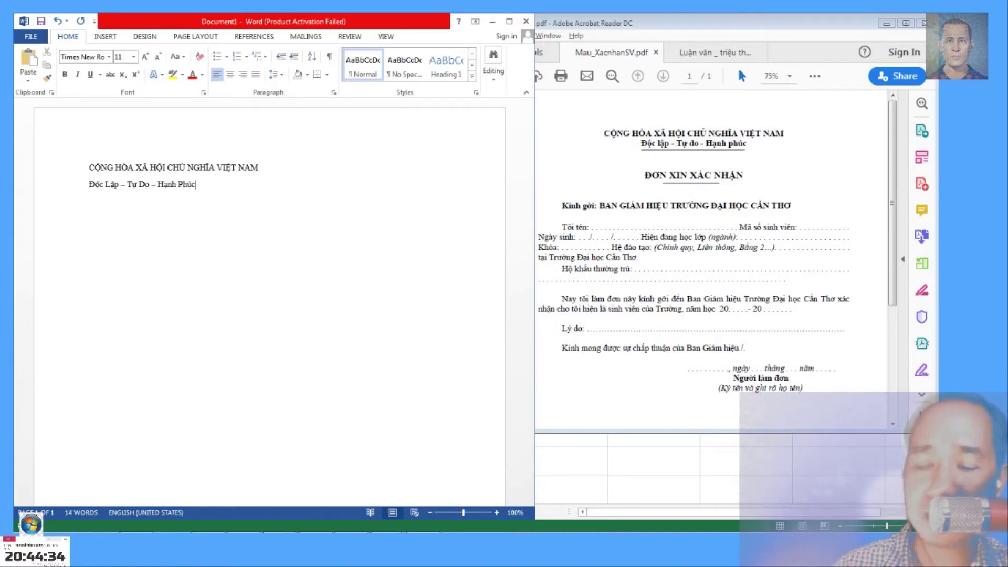
Insert a line above the heading reading 'Gõ dấu : 1 2 3 4 5 6 7 8 9'.
click(90, 168)
key(Return)
key(Return)
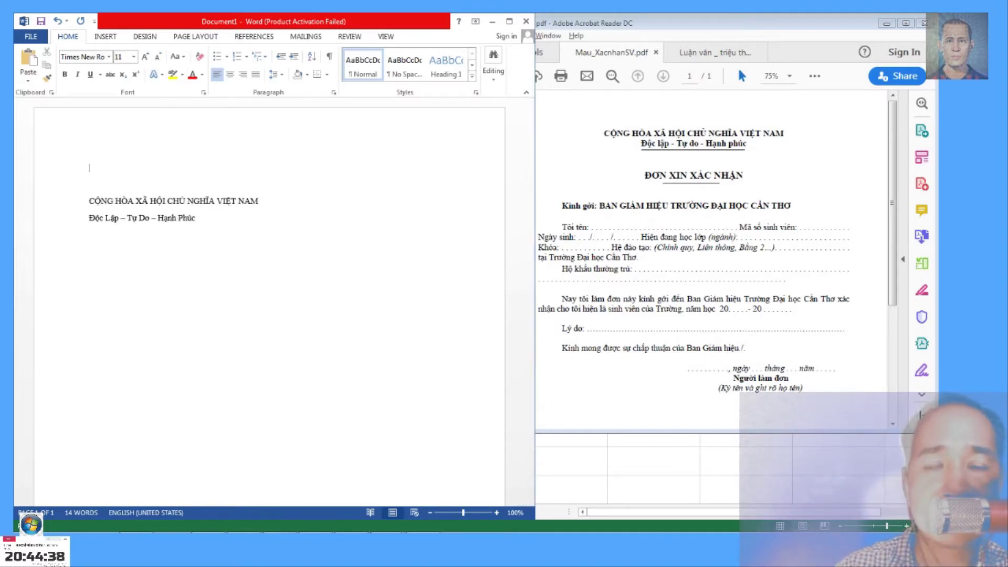
text(Gõ đấu)
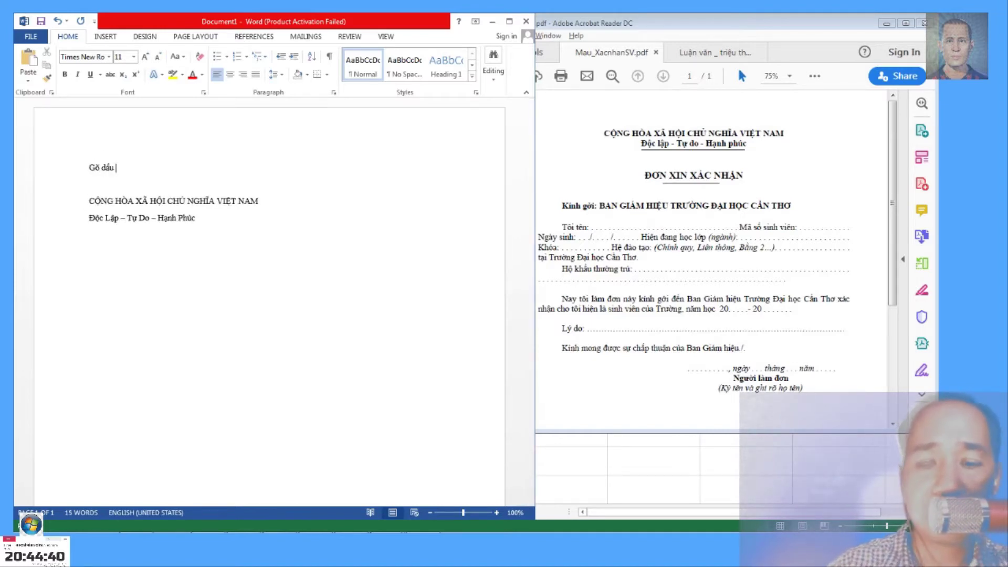
text( : 1 2 34 5)
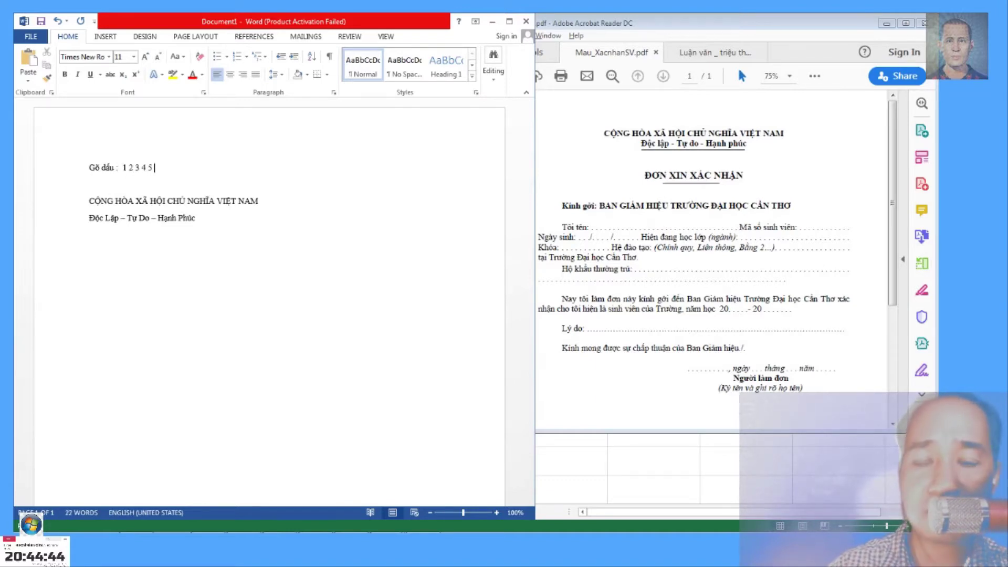
text( 6 7 8 9)
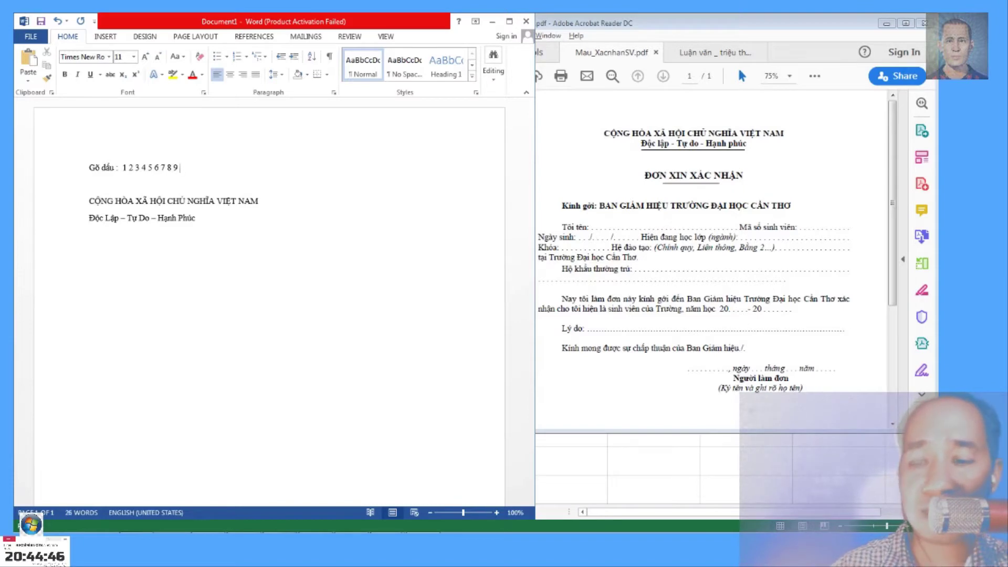
key(Return)
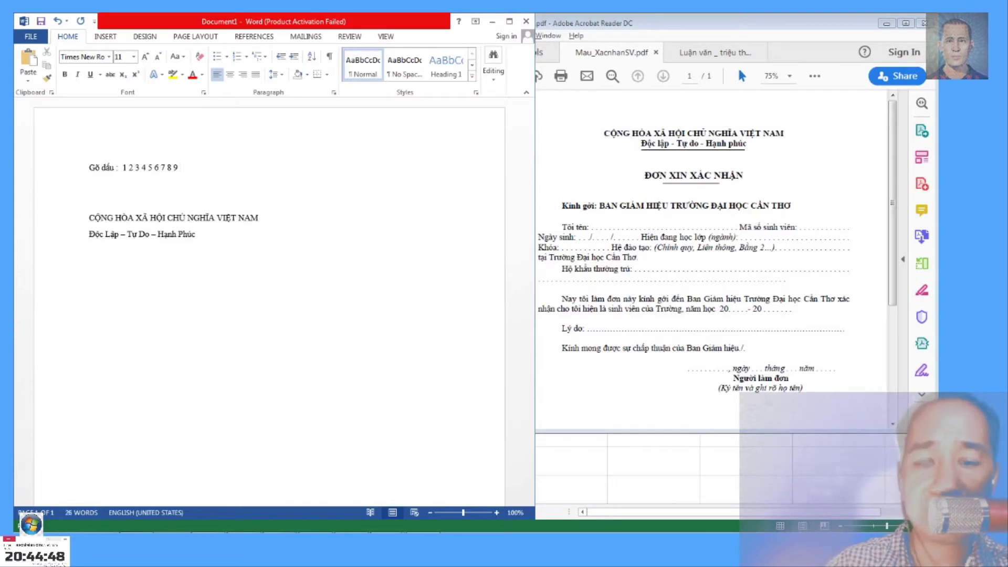
Add the tone-name and special-letter line (Sắc, huyền … ô ư ơ) and begin another 'Gõ' note line.
text(Sắc, huyền, hỏi , ngã , nănt,)
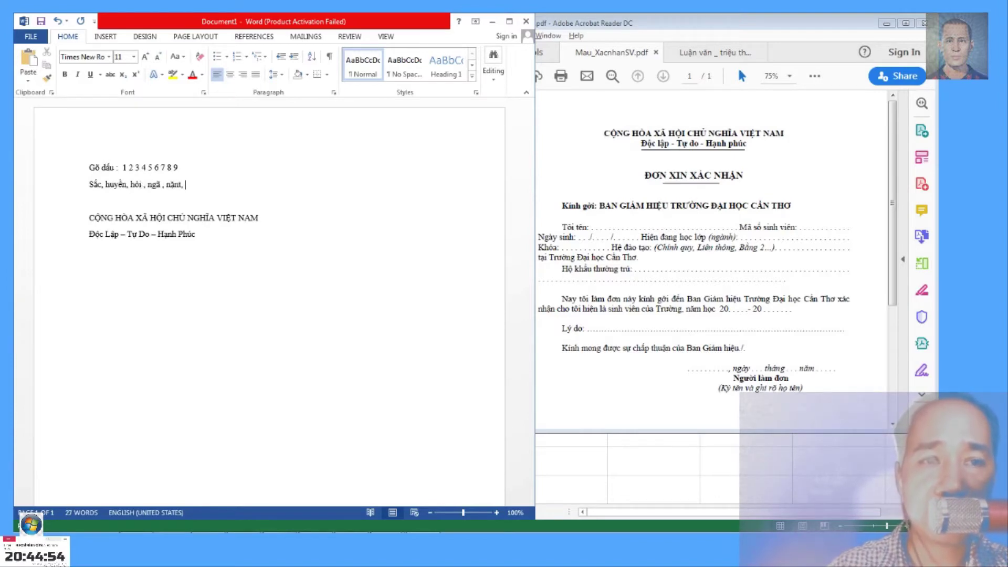
text(g)
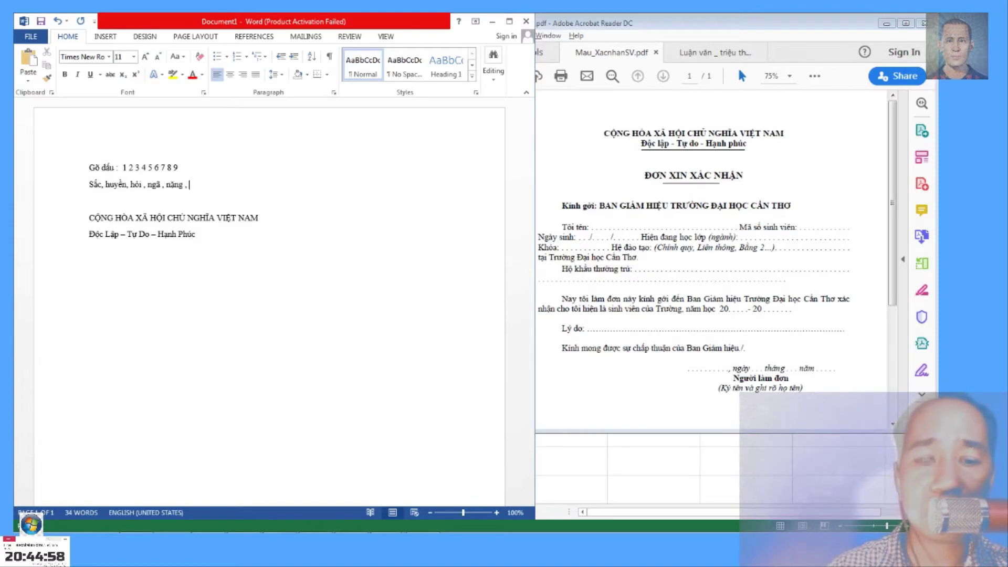
text( ô ,)
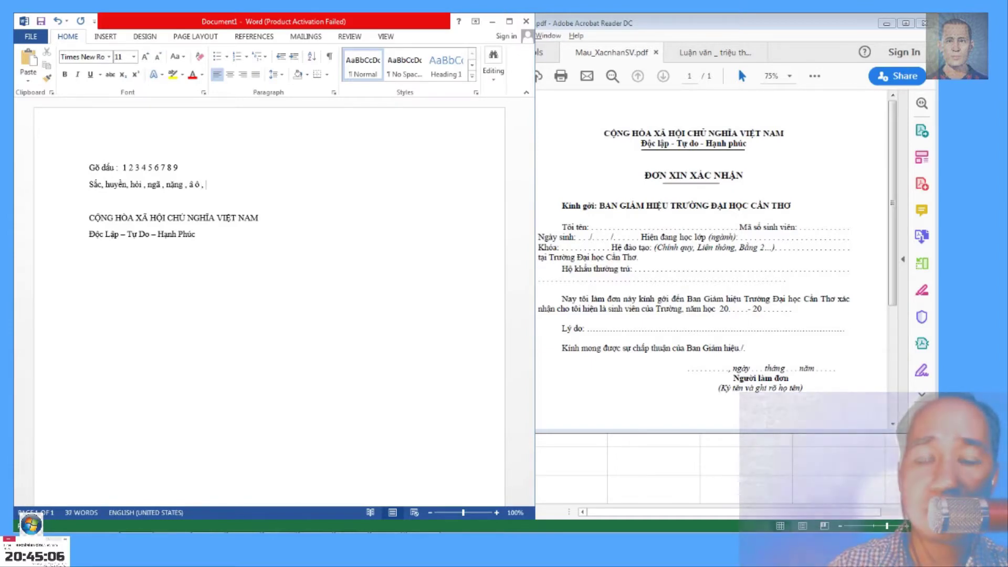
text( ư ơ , ă, đ)
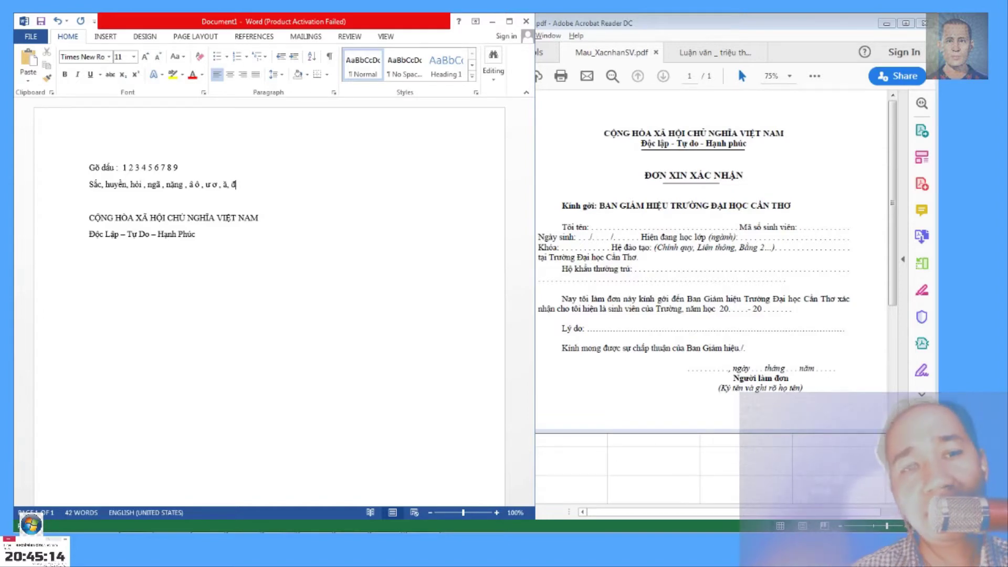
key(Up)
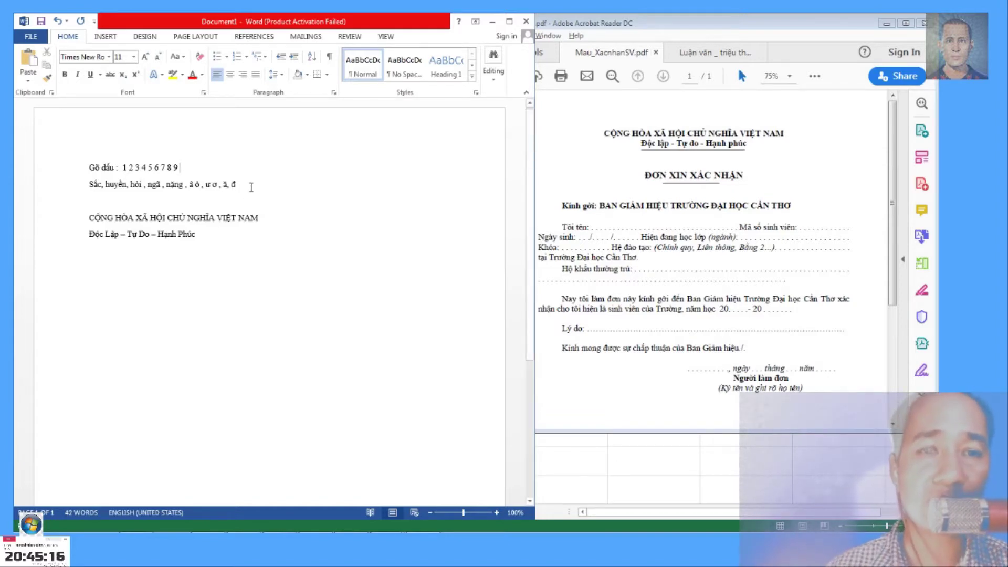
click(251, 188)
key(Return)
key(Return)
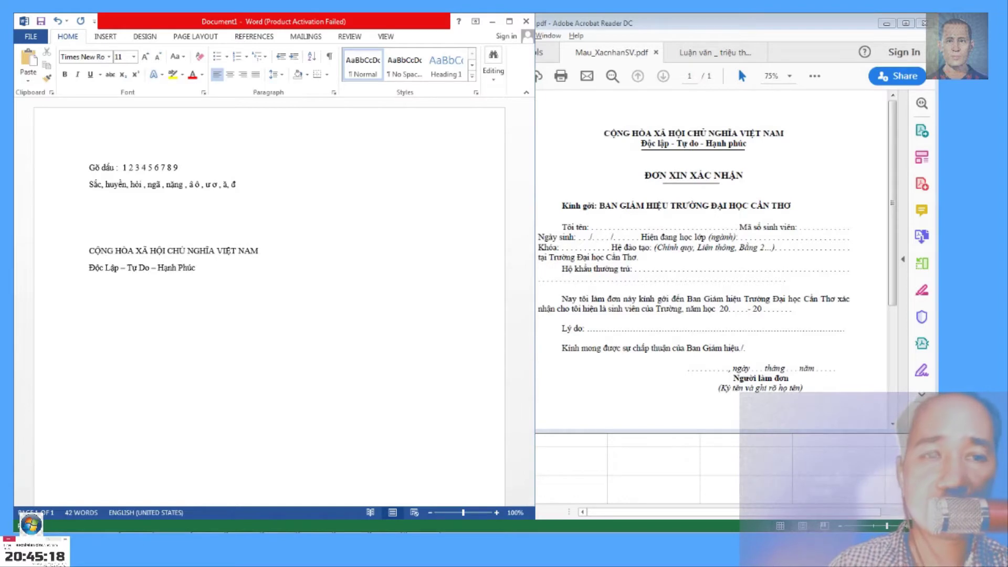
text(Gõ dấu texle)
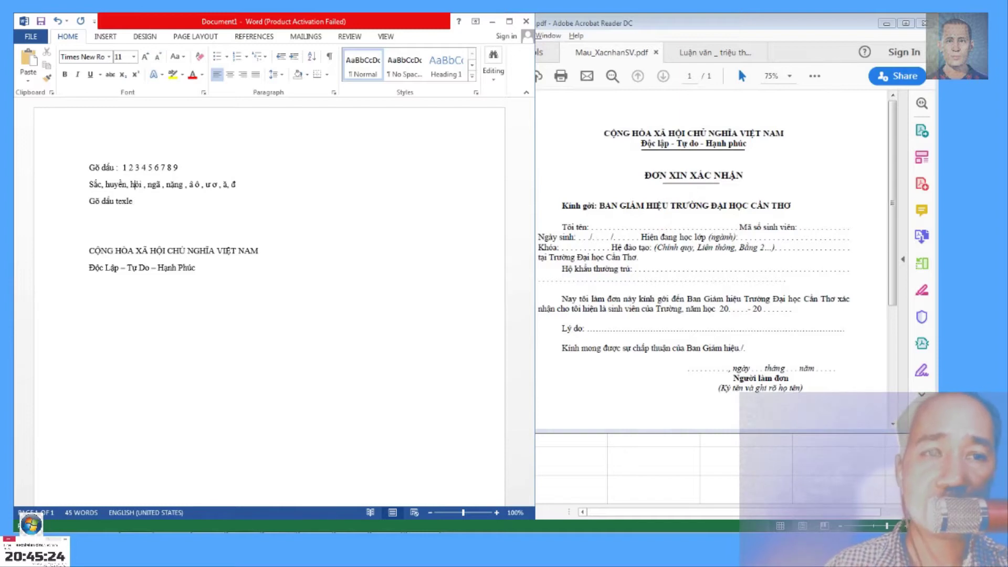
Fix the typos and complete the Telex line with HUYỀN, SẮC, HỎI, NGÃ, NẶNG, then start a new line.
key(Left)
key(Left)
text(V)
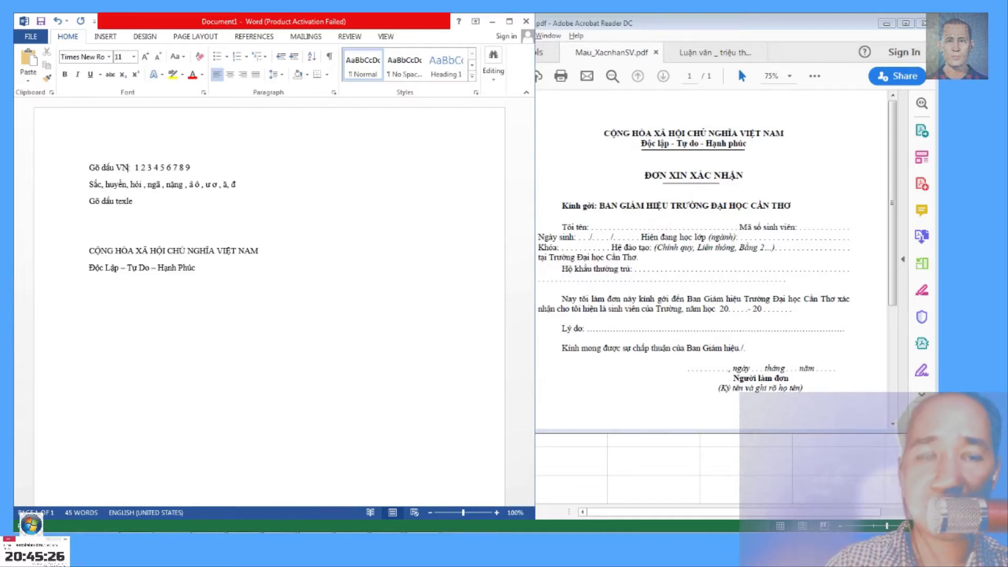
text(NI)
click(118, 201)
key(BackSpace)
text(t)
text( : )
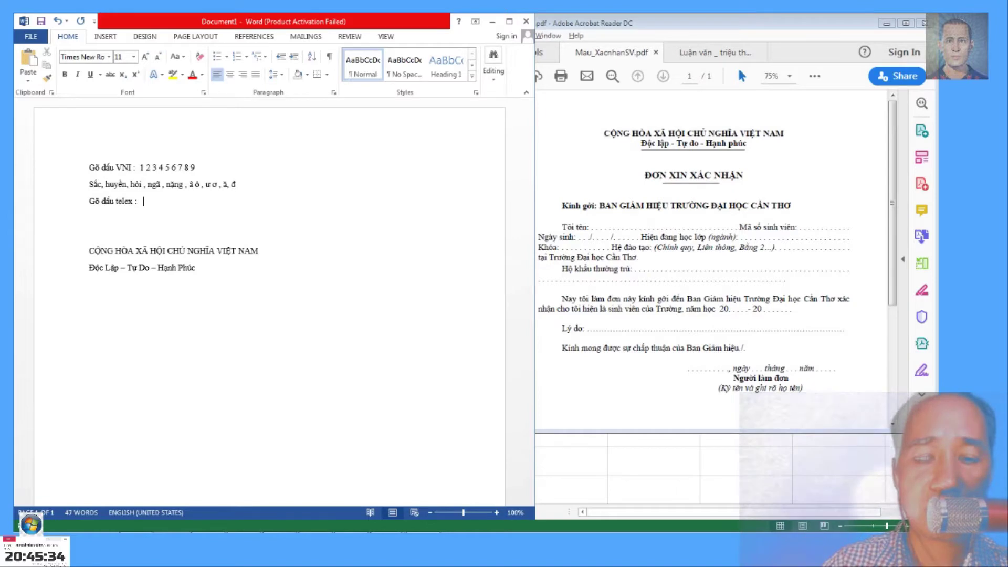
text( HUYỀN)
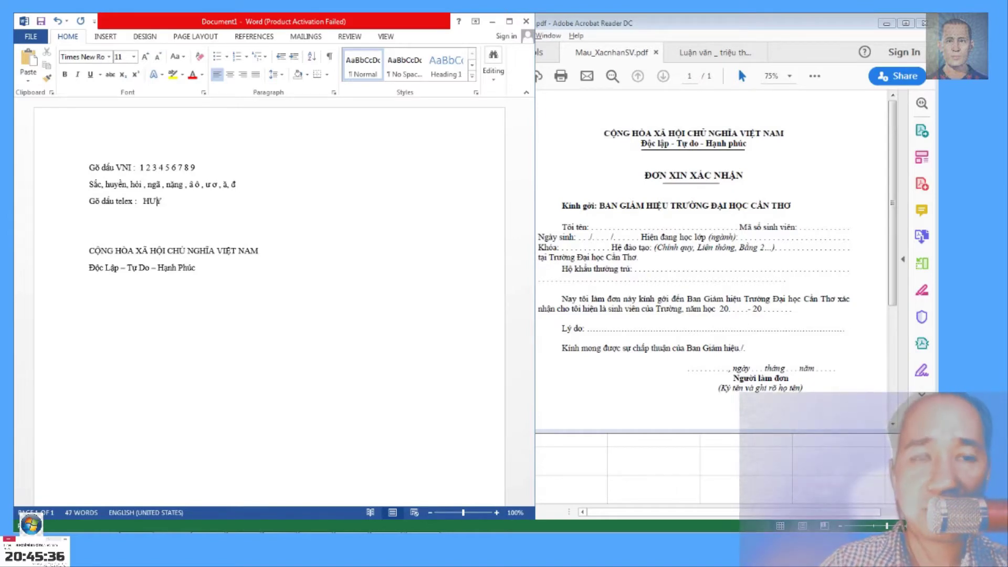
text(, SẮC)
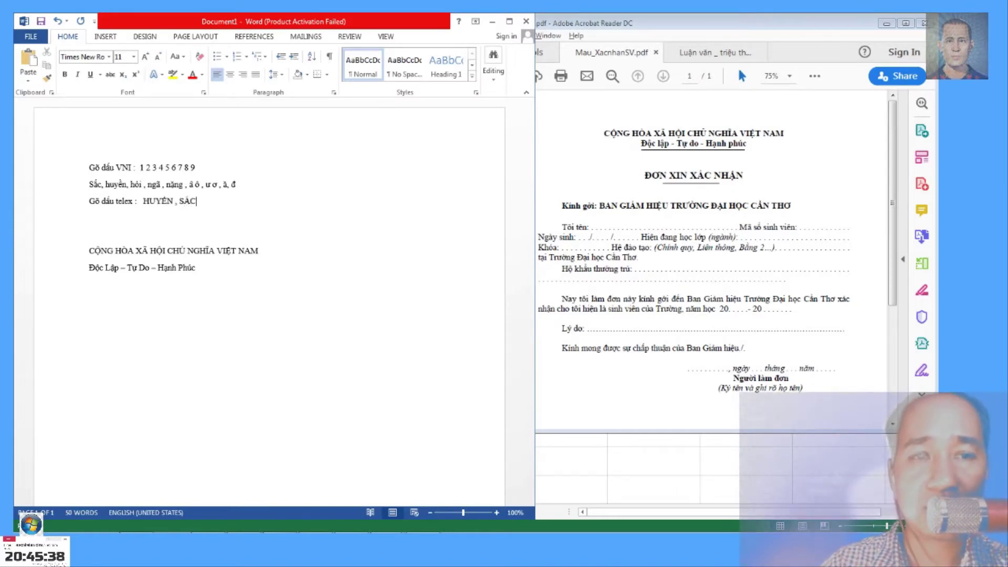
text(, HỎI NG)
text( , NG)
text(x , NẶN)
text(G)
key(Return)
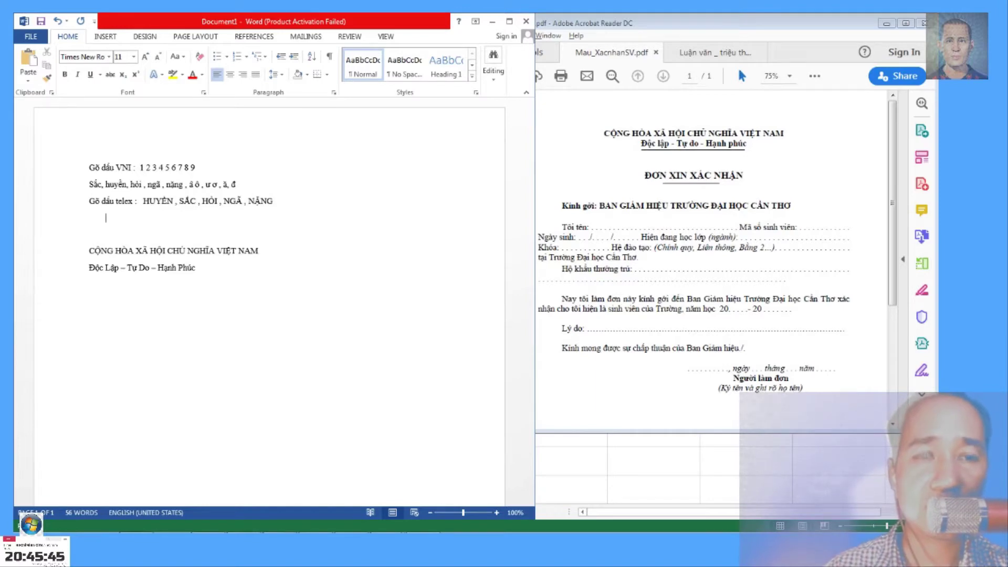
Type the Telex key line F, S, R, X, J … ending 'Ư, Ơ = UW OW'.
text(F )
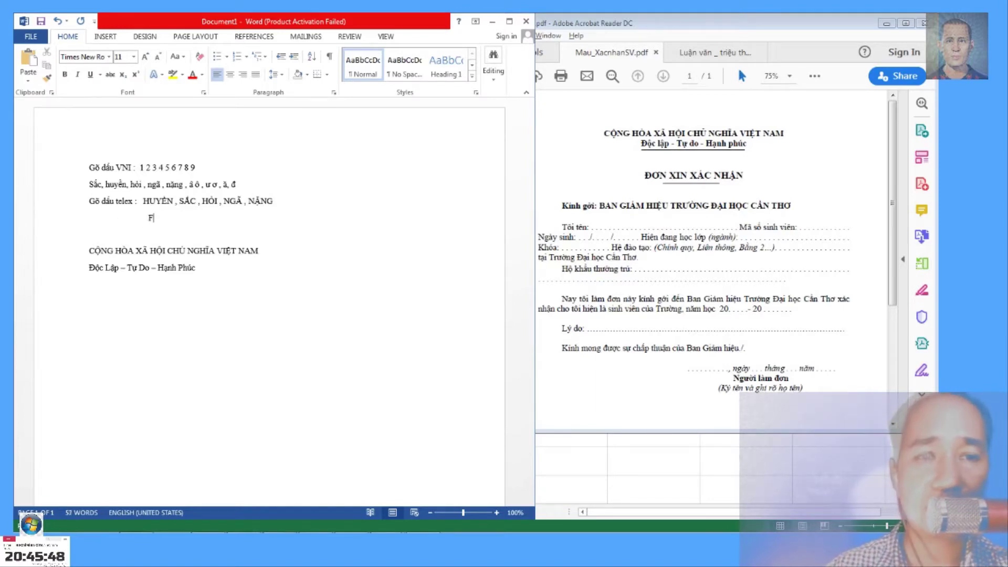
text(,)
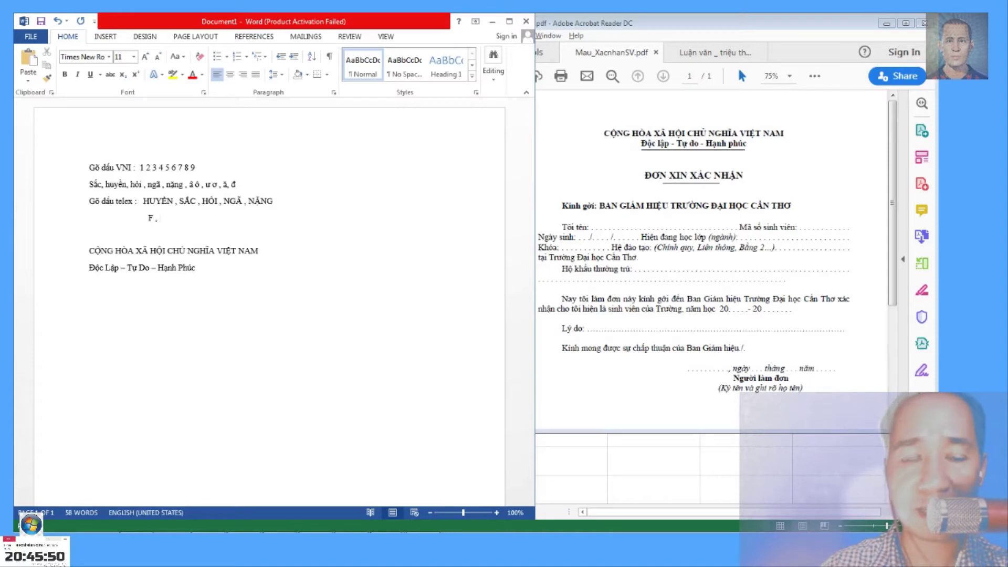
text( S, R, )
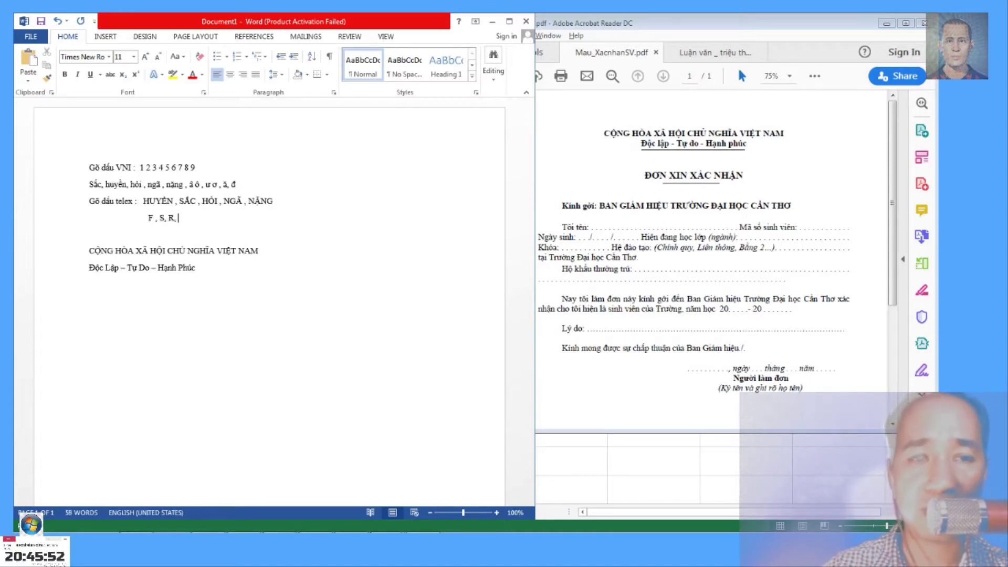
text(X)
key(BackSpace)
text(X, J,   Â =)
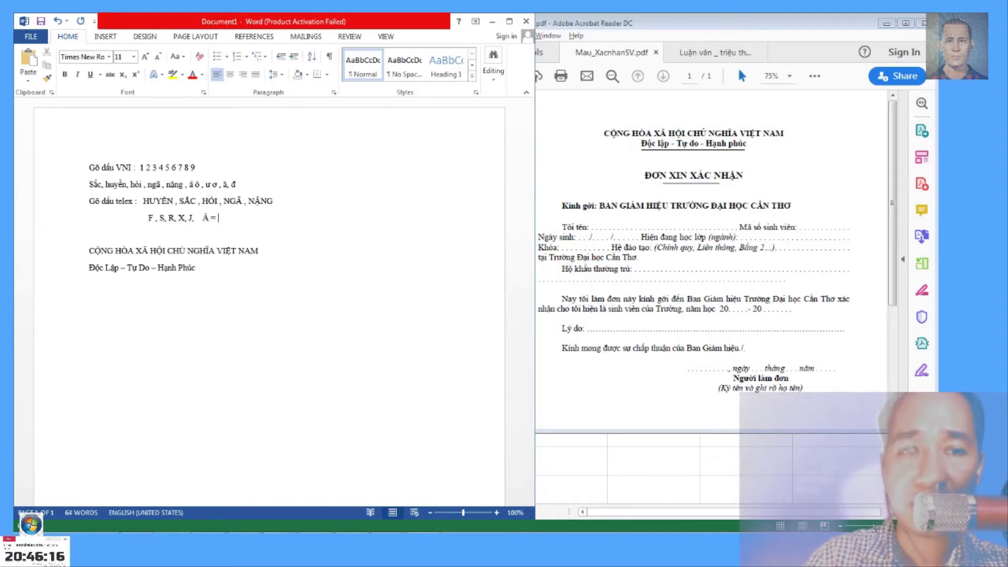
text( AA , )
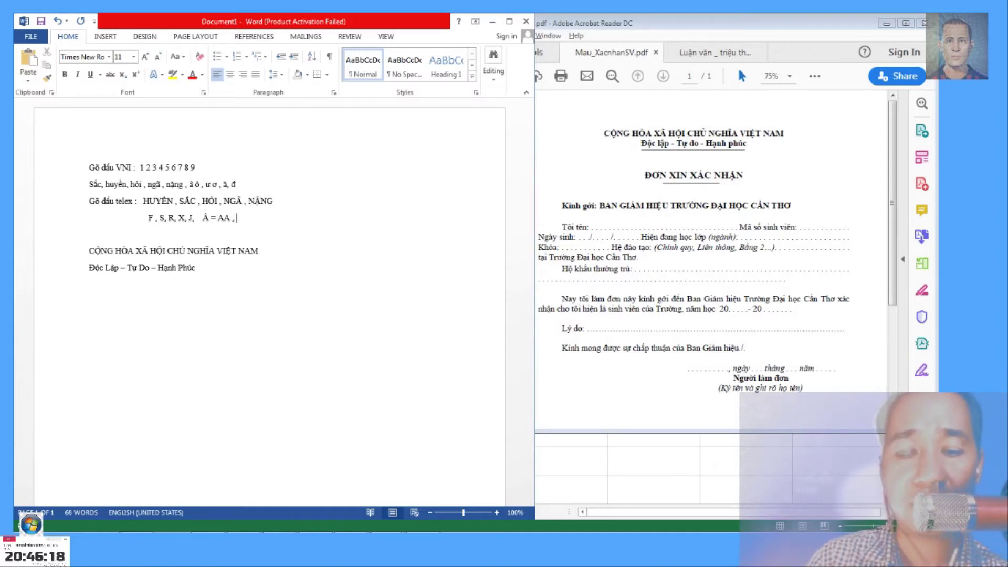
text(O)
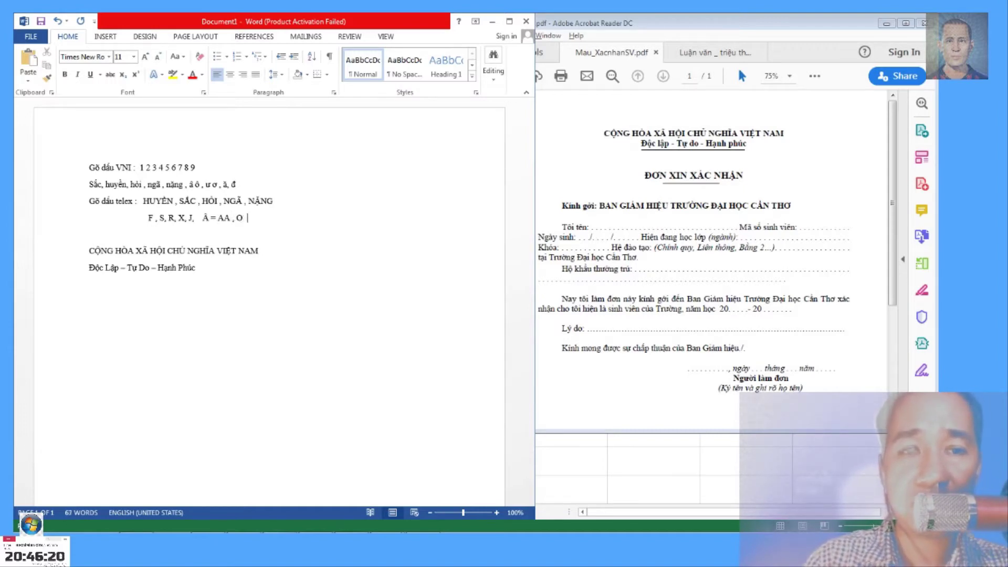
key(BackSpace)
text(Ô = OO, Đ = DD)
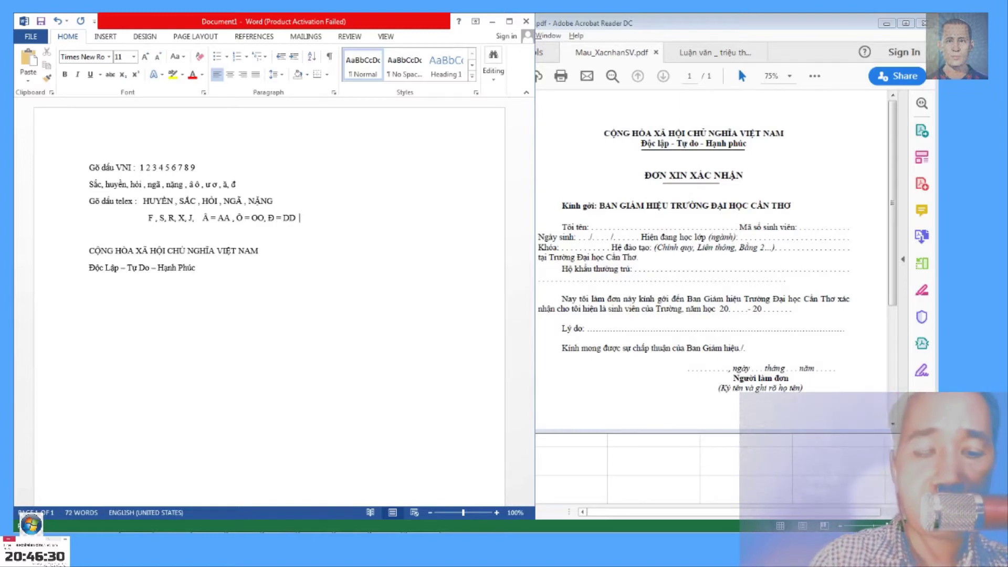
text(ƯƠ)
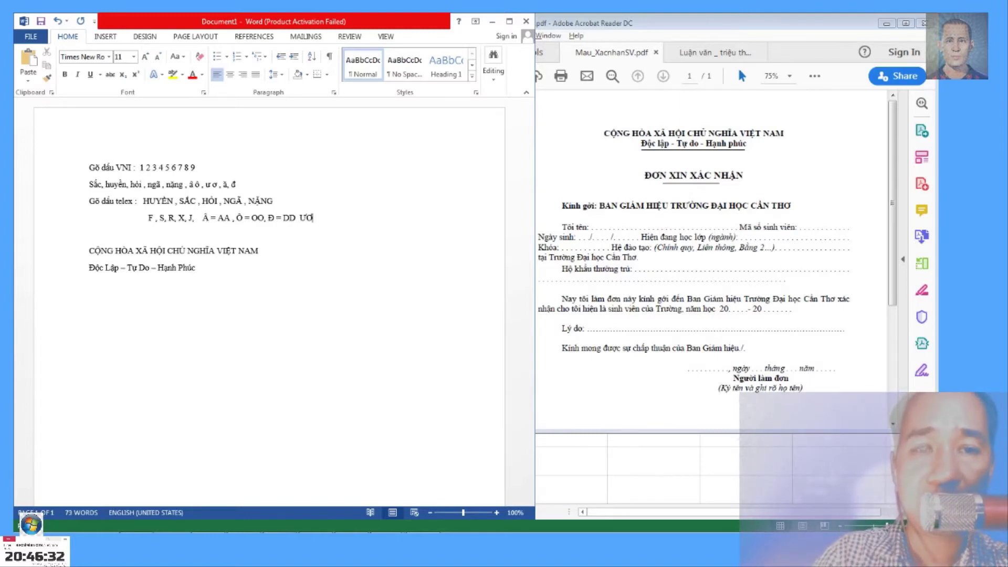
key(BackSpace)
text(, Ơ ƯW)
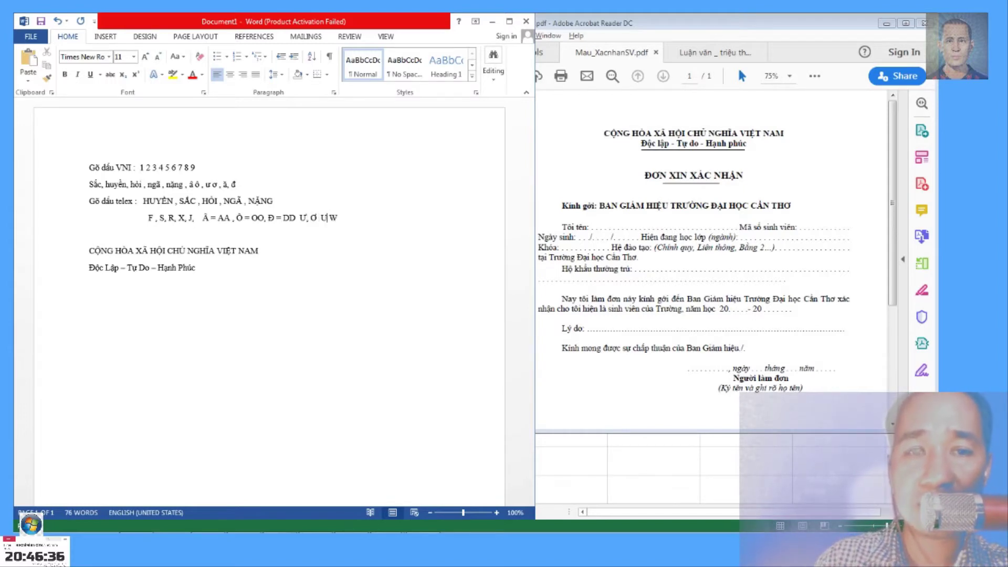
text( OW)
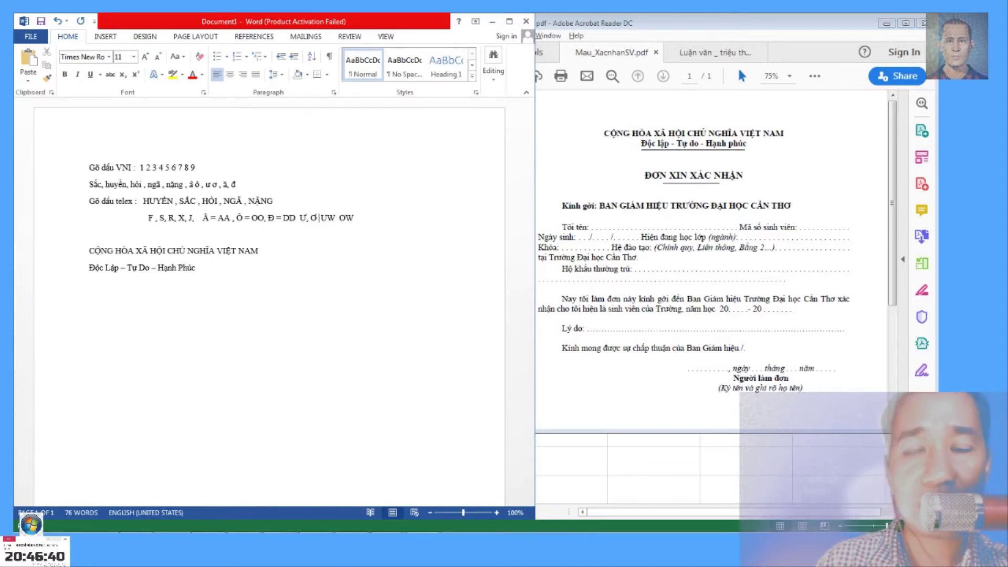
click(318, 217)
text(=)
Cut the four typing-guide lines so only the two heading lines remain.
key(Down)
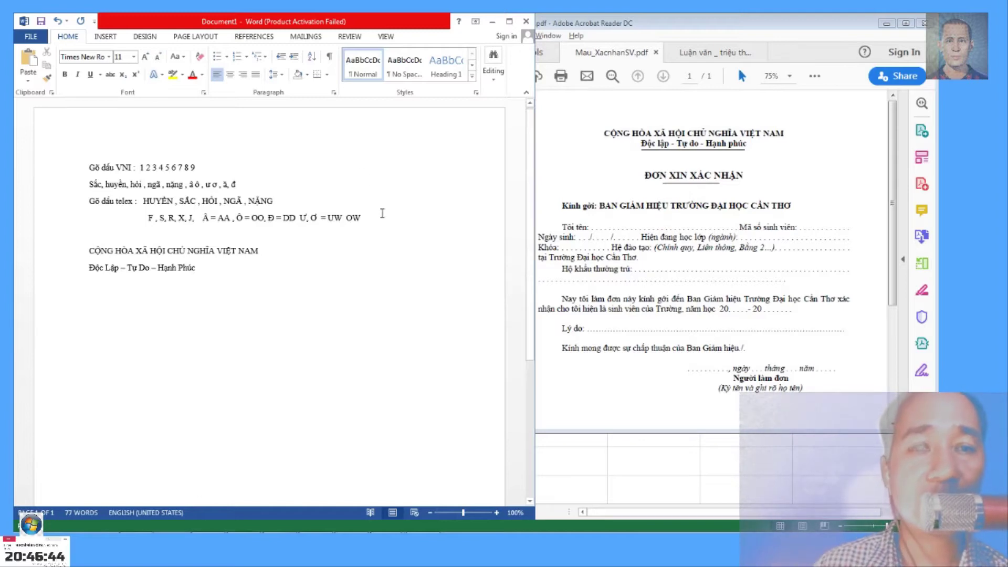
drag(382, 214, 97, 135)
key(Delete)
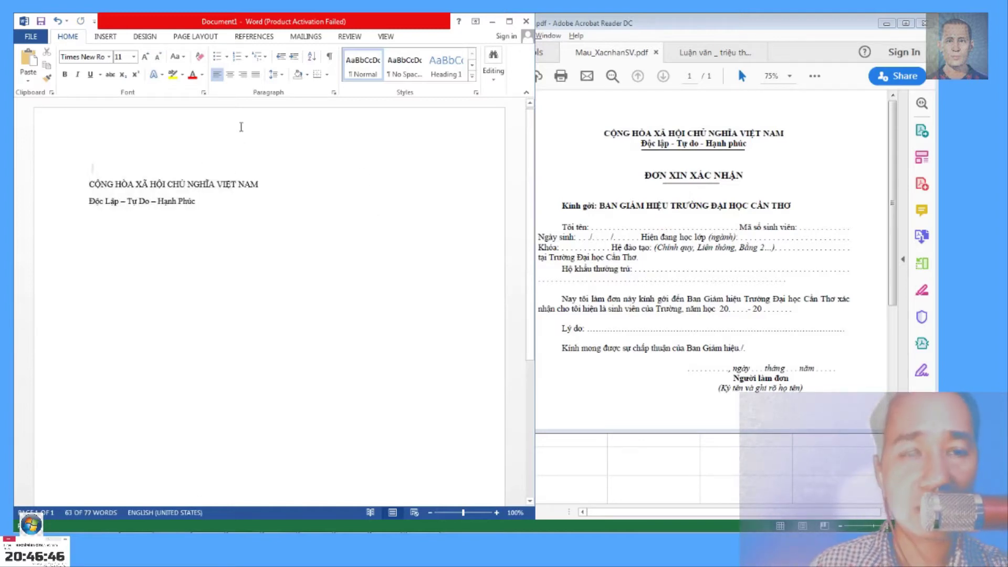
Paste the typing-guide lines into cell A5 of Excel's Book1, then return to Word.
key(alt+Tab)
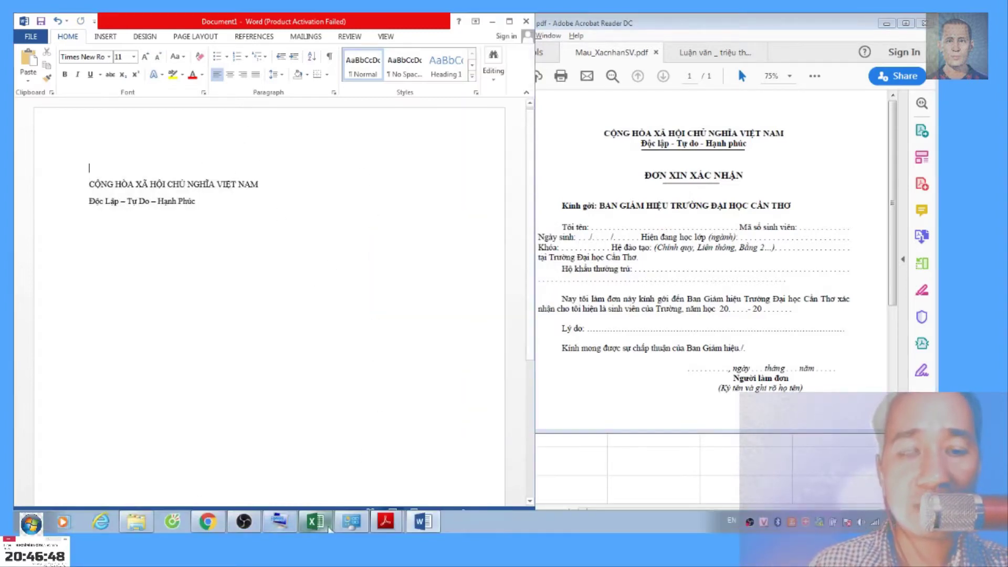
click(328, 526)
click(104, 228)
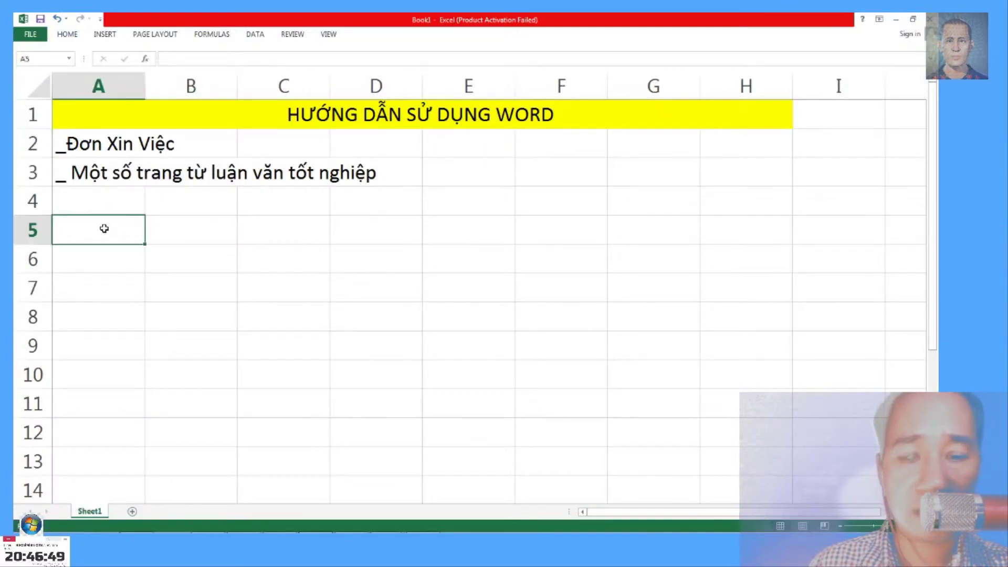
key(ctrl+v)
click(412, 406)
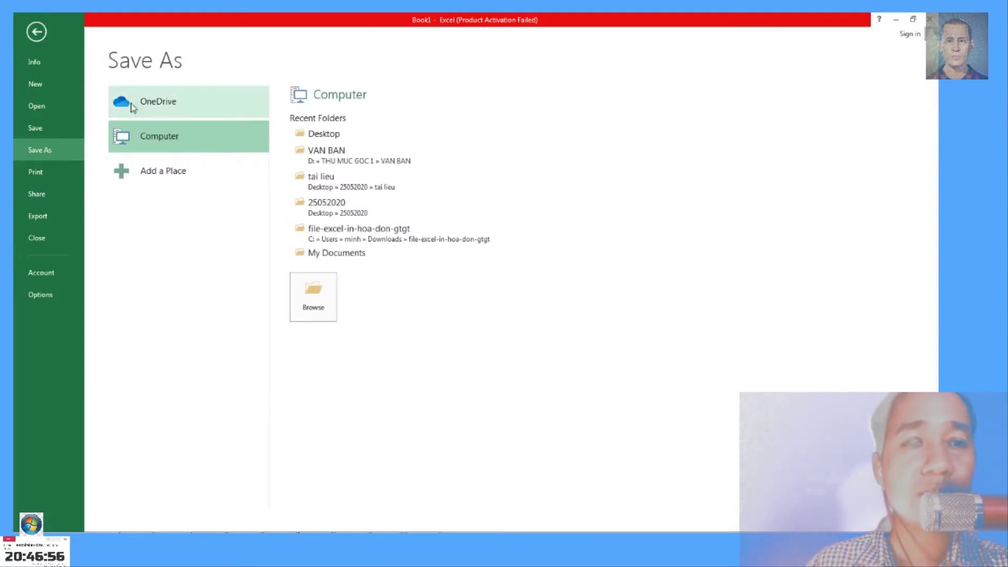
click(37, 36)
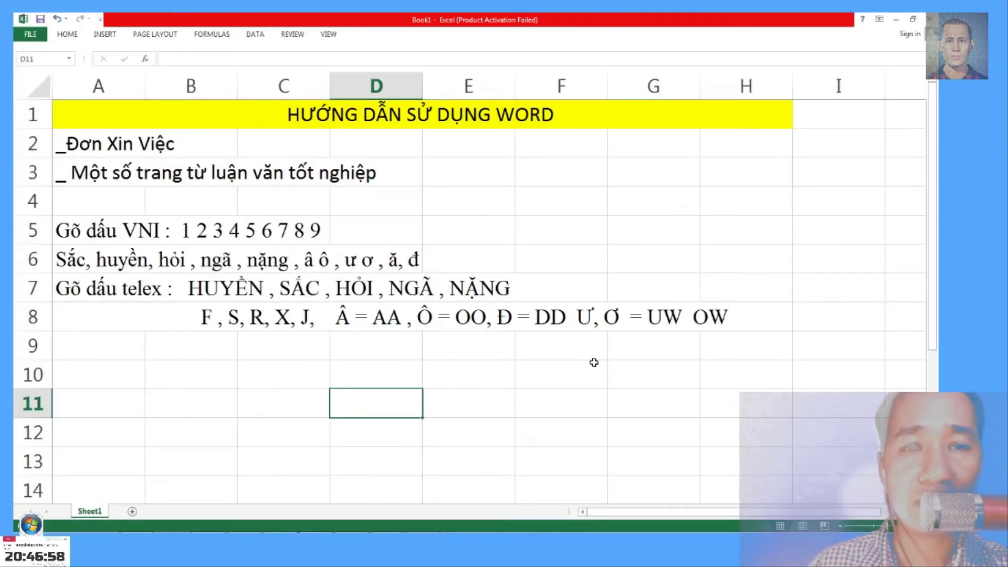
key(alt+Tab)
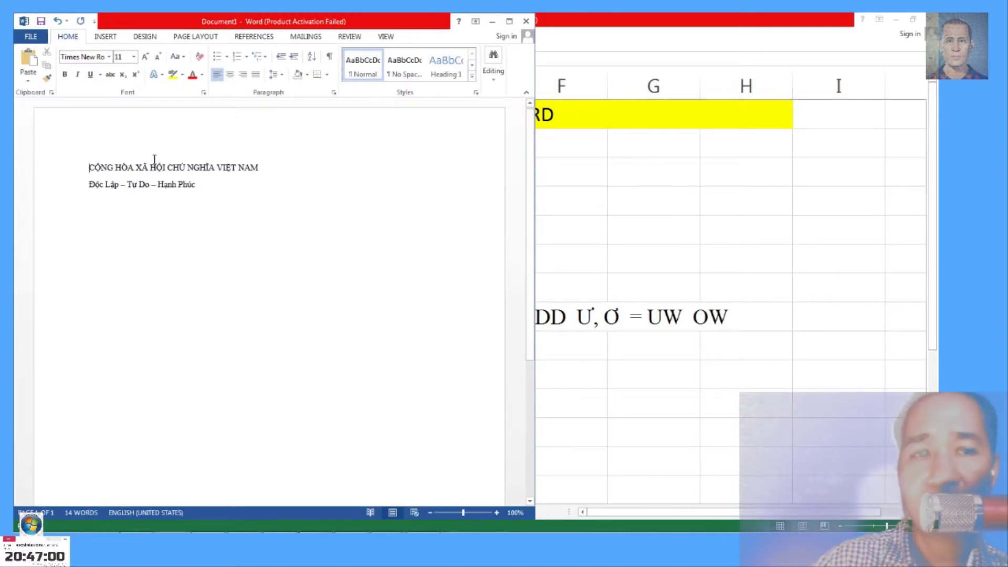
Insert a full-width horizontal rule beneath the 'Độc Lập – Tự Do – Hạnh Phúc' motto.
key(alt+Tab)
key(alt+Tab)
key(alt+Tab)
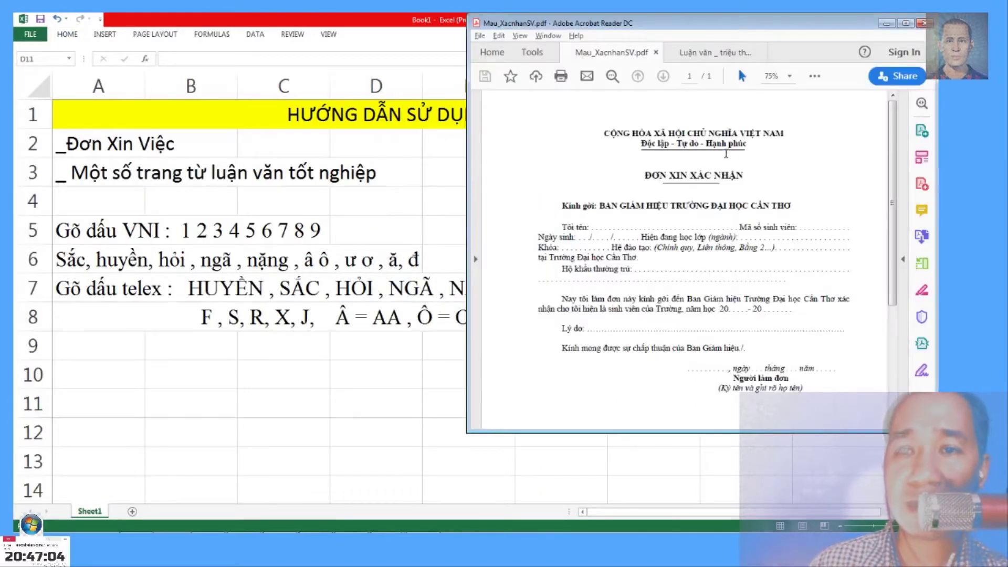
key(alt+Tab)
key(alt+Tab)
key(alt+Tab)
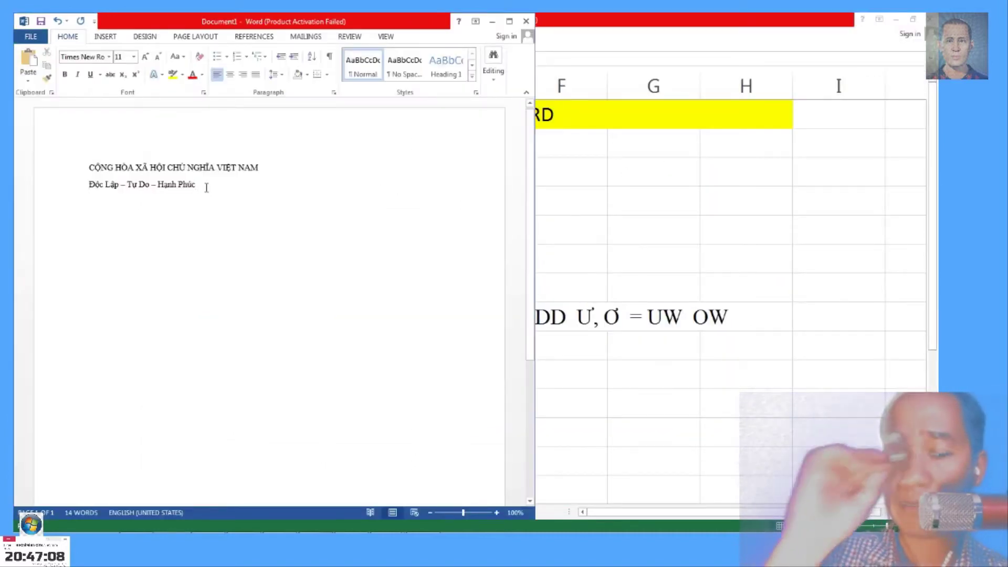
key(Return)
key(Return)
key(BackSpace)
text(------------------------------)
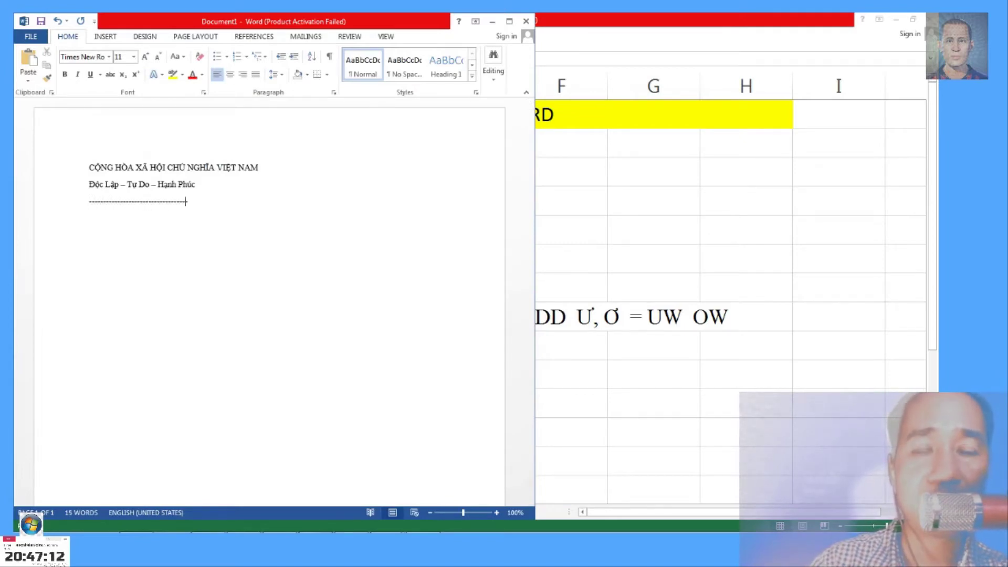
key(Return)
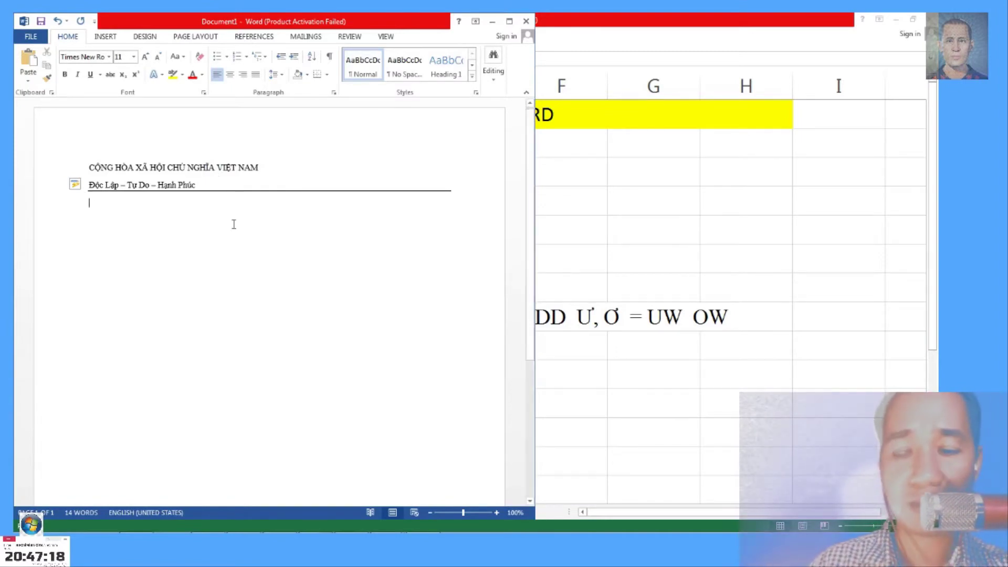
In Excel, move the selection to cell A10 for a new note.
key(alt+Tab)
key(Left)
key(Left)
key(Left)
key(Up)
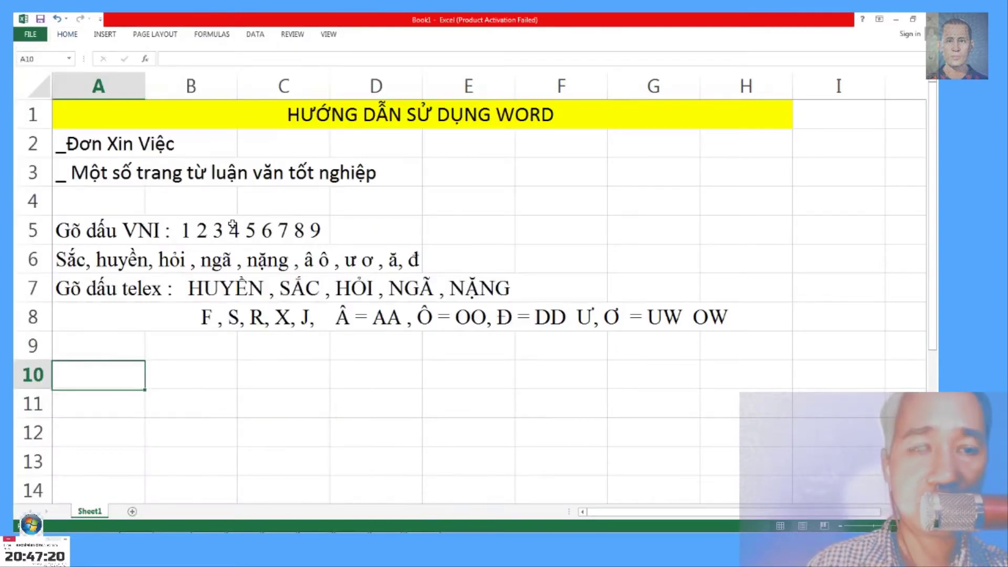
Enter 'Ctrl+ Z : hoàn lại động tác vừa thực hiện' in Excel cell A10.
text(cTRL+ Z)
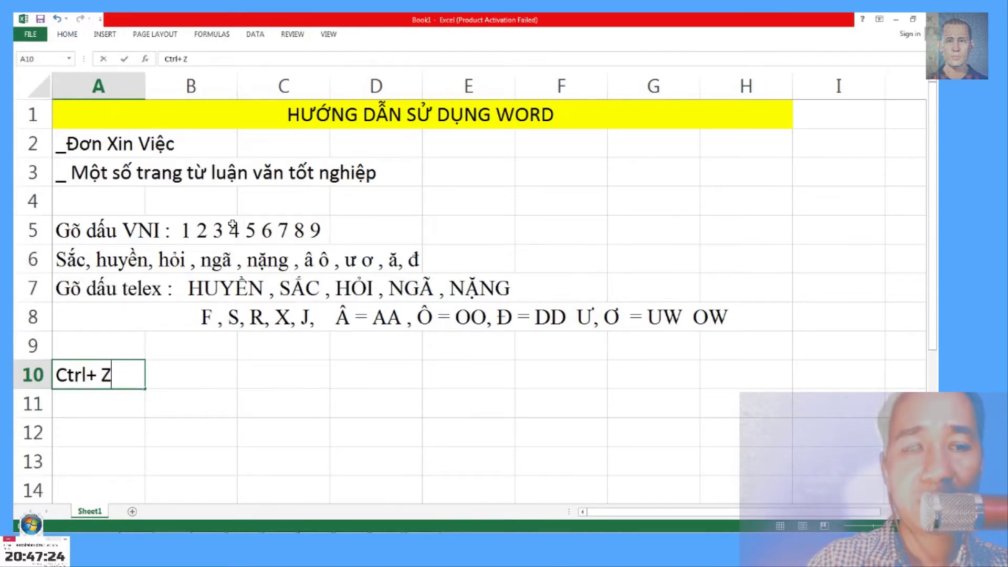
text( : )
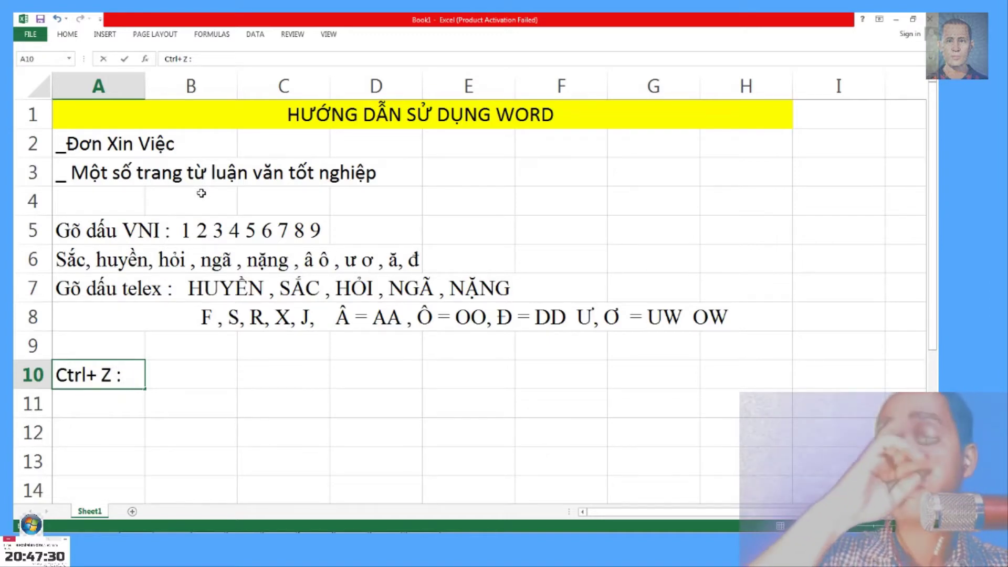
text(hoàn)
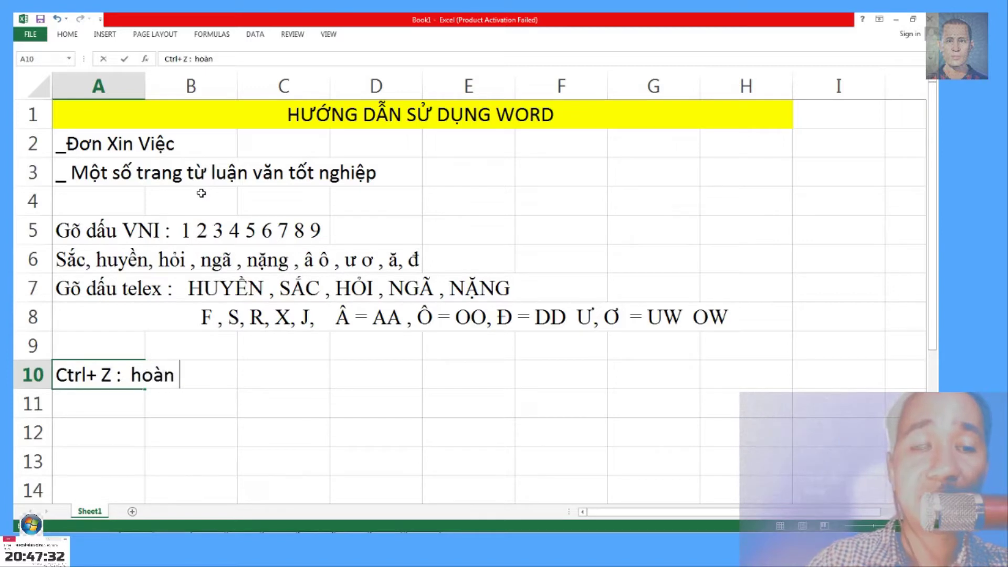
text( lại đong )
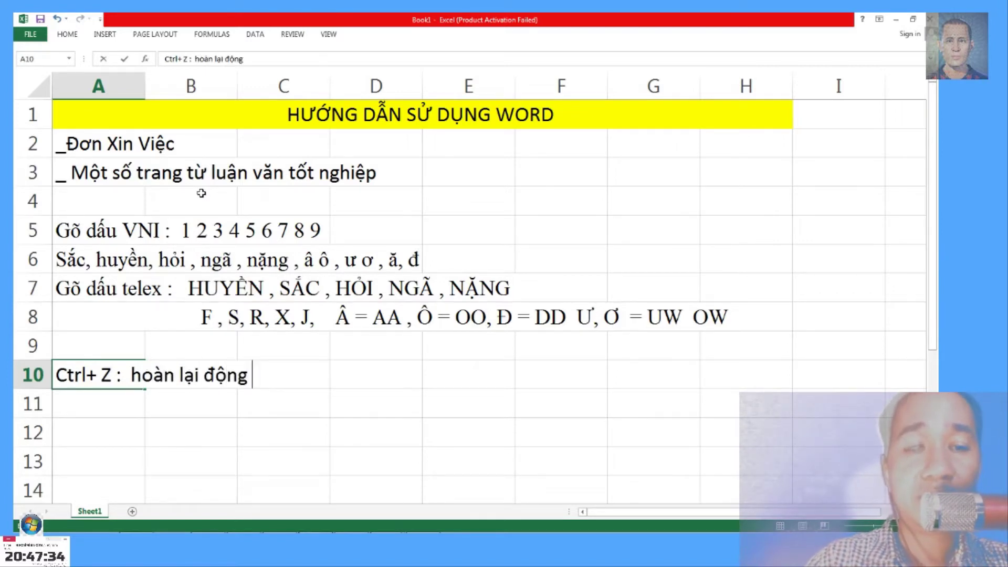
text(tác vừa thực hiện)
key(Return)
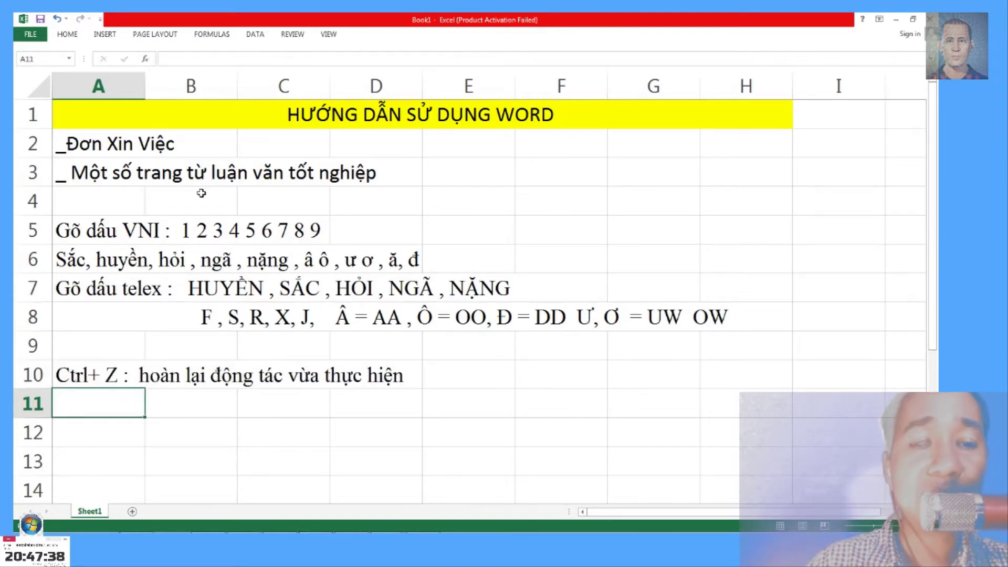
key(alt+Tab)
Undo the automatic border to keep plain dashes under the motto, and bring up Mau_XacnhanSV.pdf.
click(222, 203)
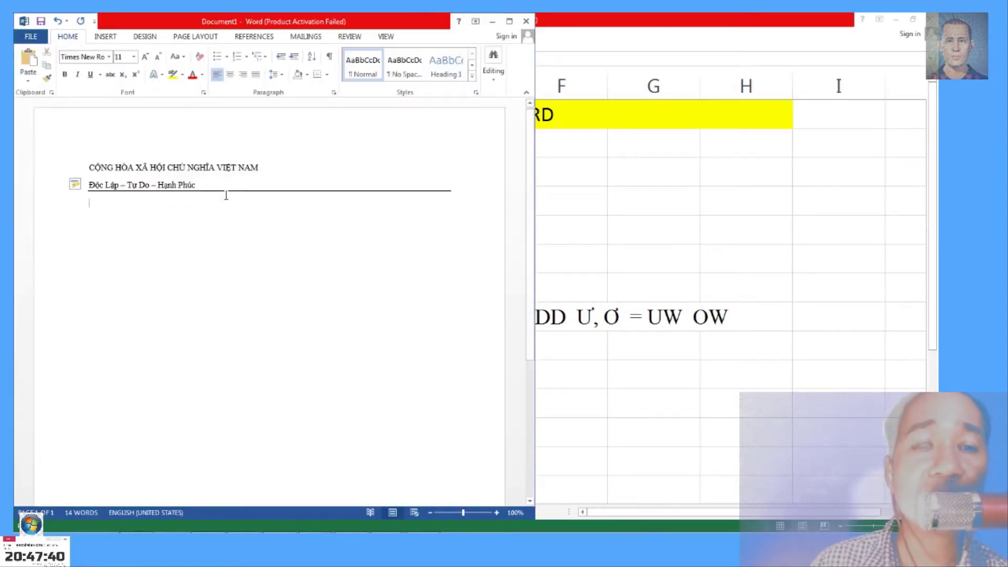
key(ctrl+z)
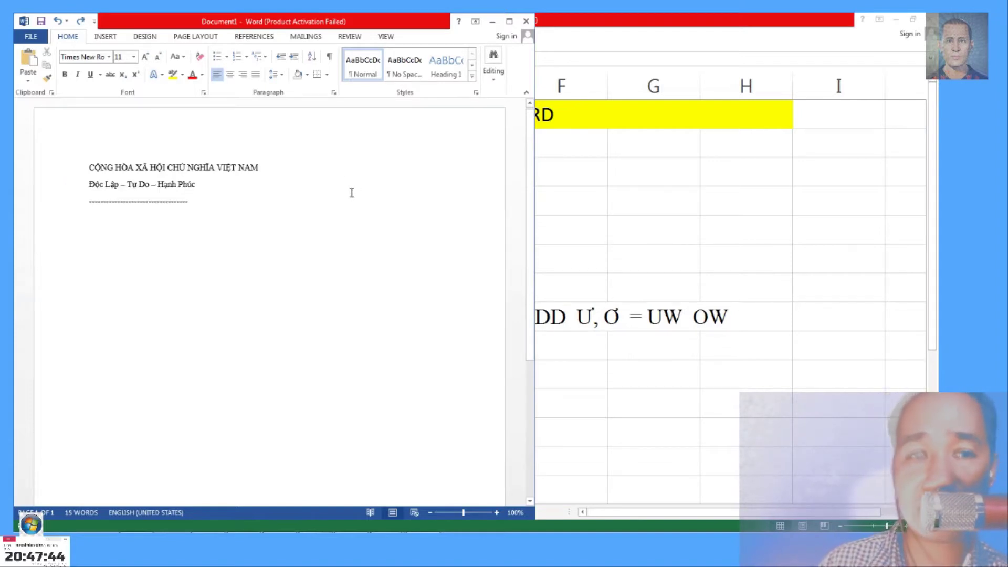
click(196, 207)
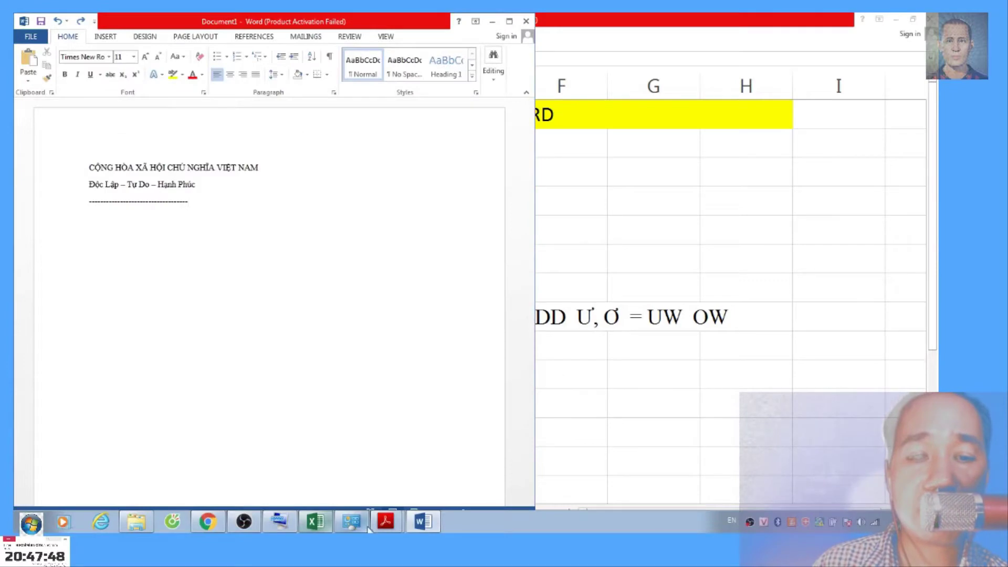
click(386, 521)
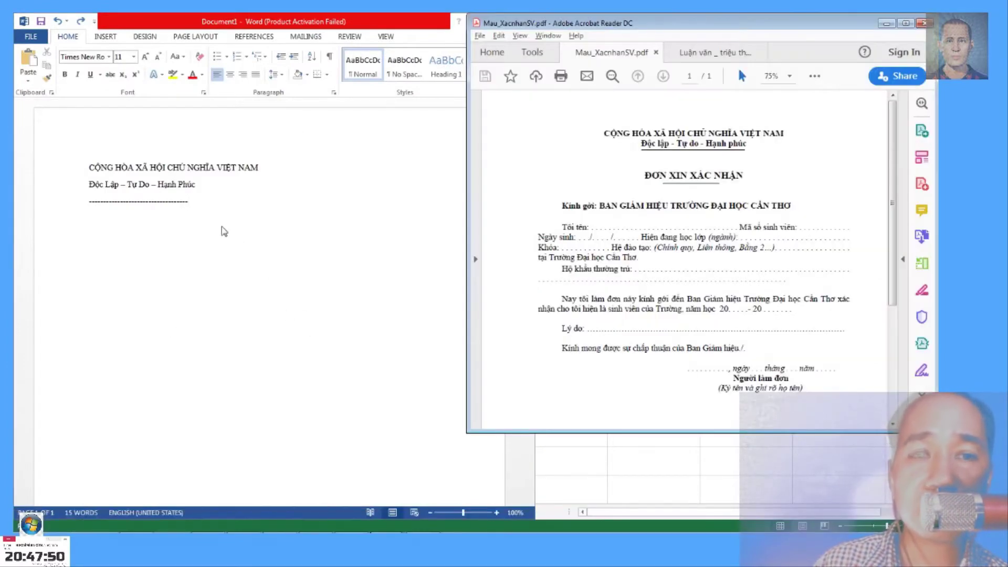
Type the title 'ĐƠN XIN XÁC NHẬN' on a new line below the motto's dashes.
click(198, 206)
key(Return)
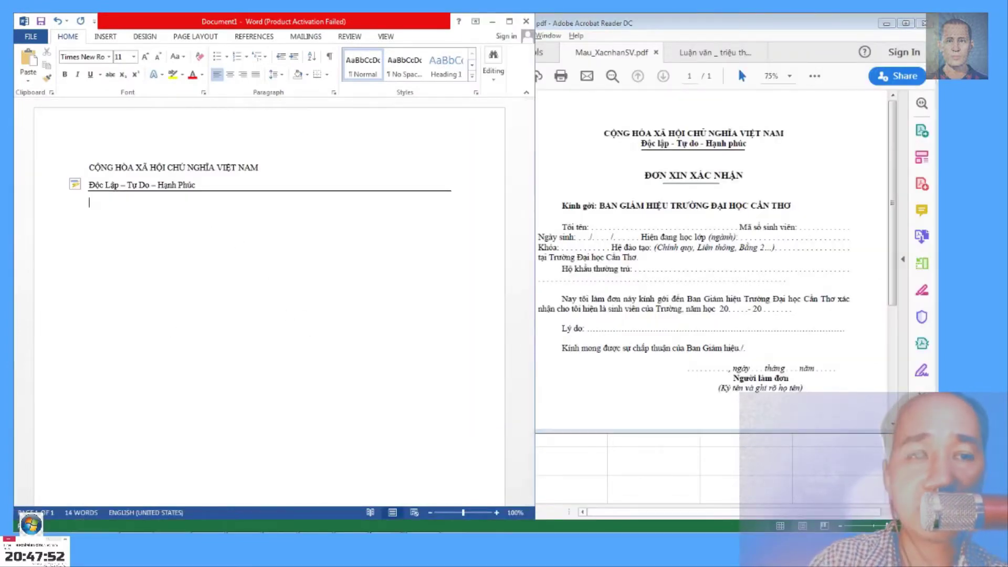
key(ctrl+z)
text(D)
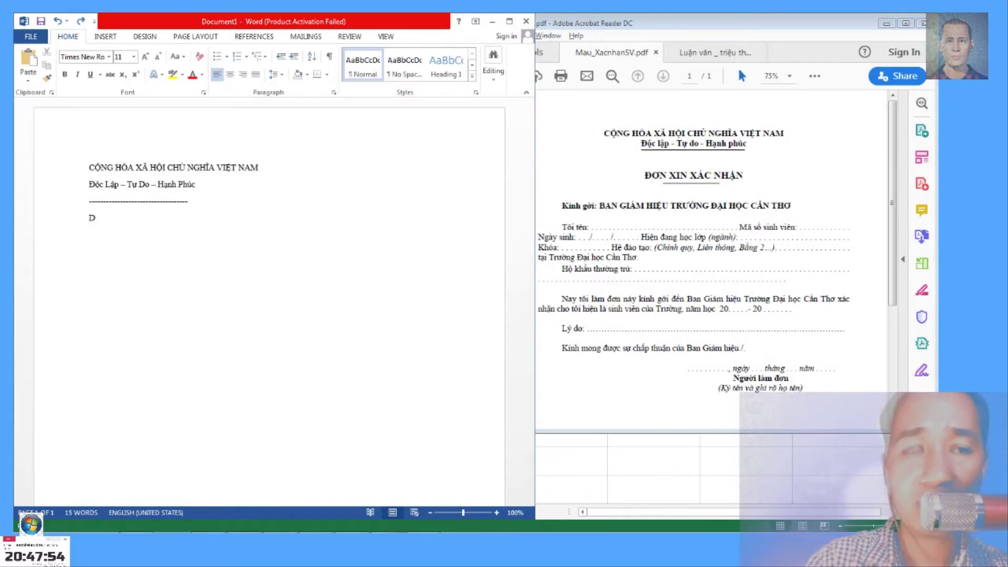
text( XÁ)
text( NHẬN)
key(Return)
key(Return)
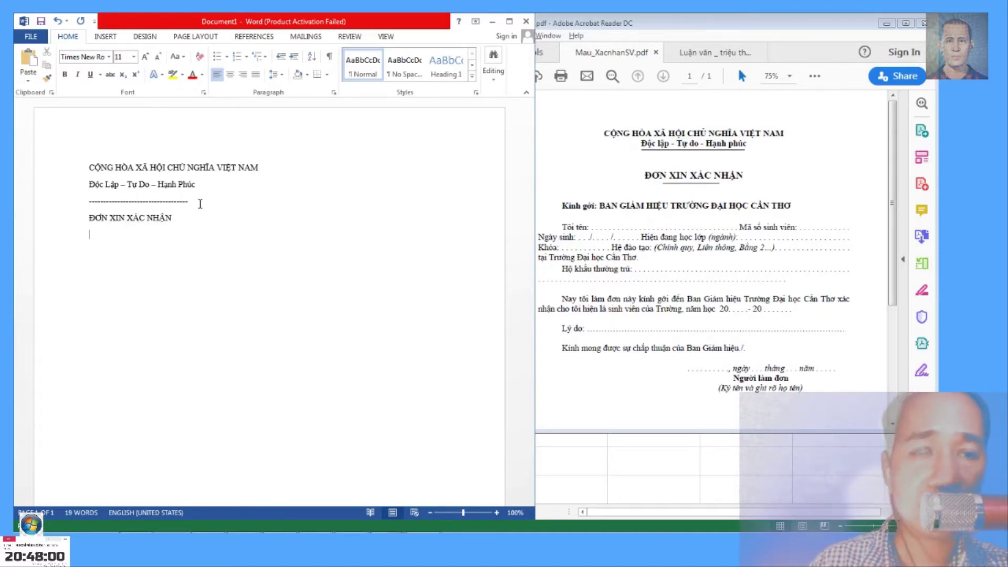
Add a dashed row under the title and type 'Kính gởi BAN GIÁM HIỆU TRƯỜNG ĐẠI HỌC CẦN THƠ'.
text(----------------------------------)
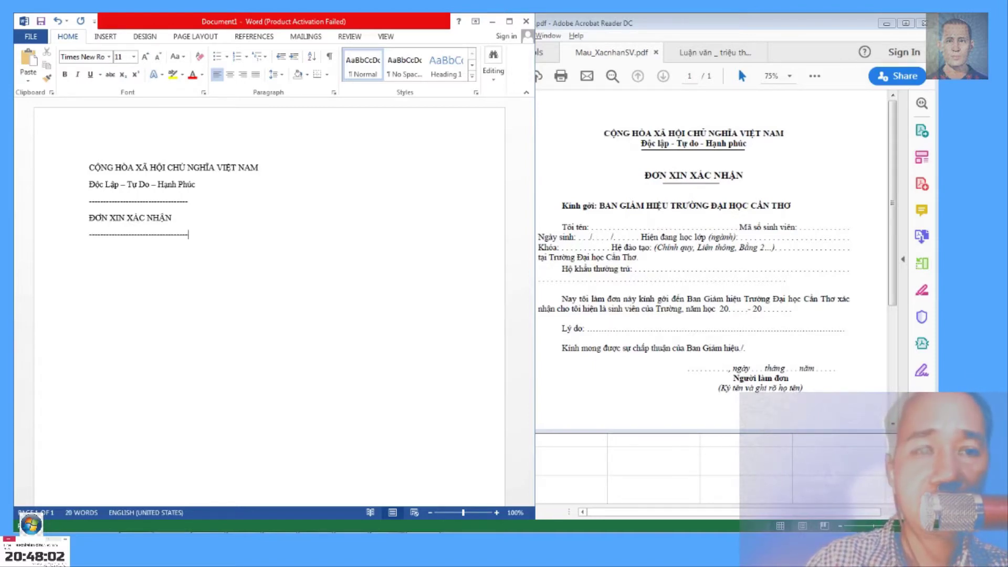
key(Return)
key(ctrl+z)
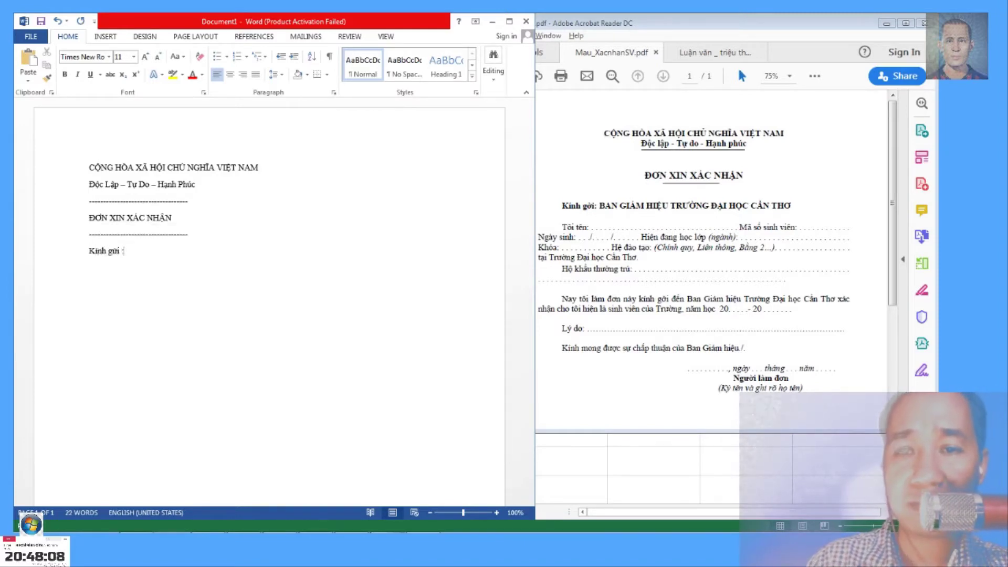
text(ởi )
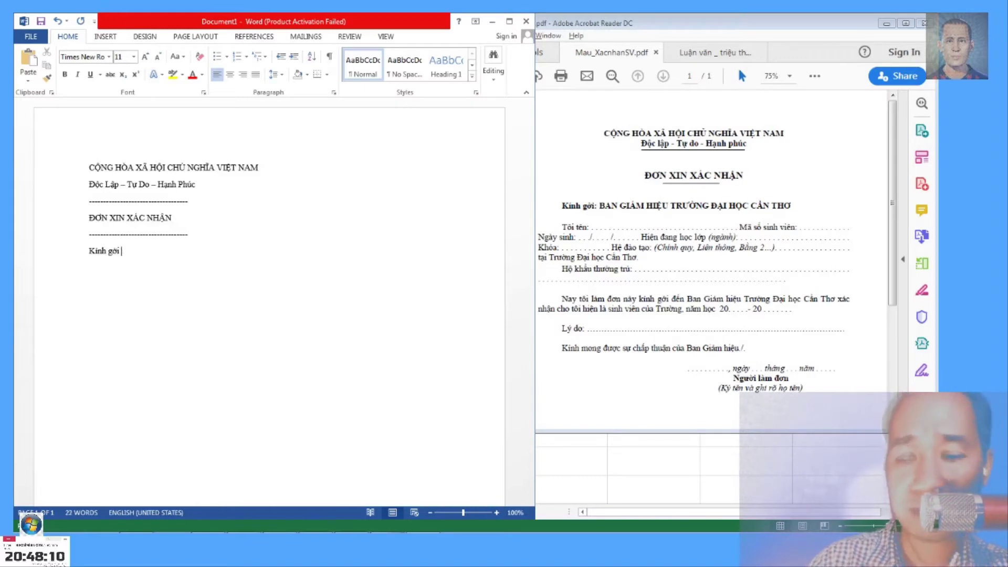
text(: BAN GIÁM HIỆU TRƯỜNG)
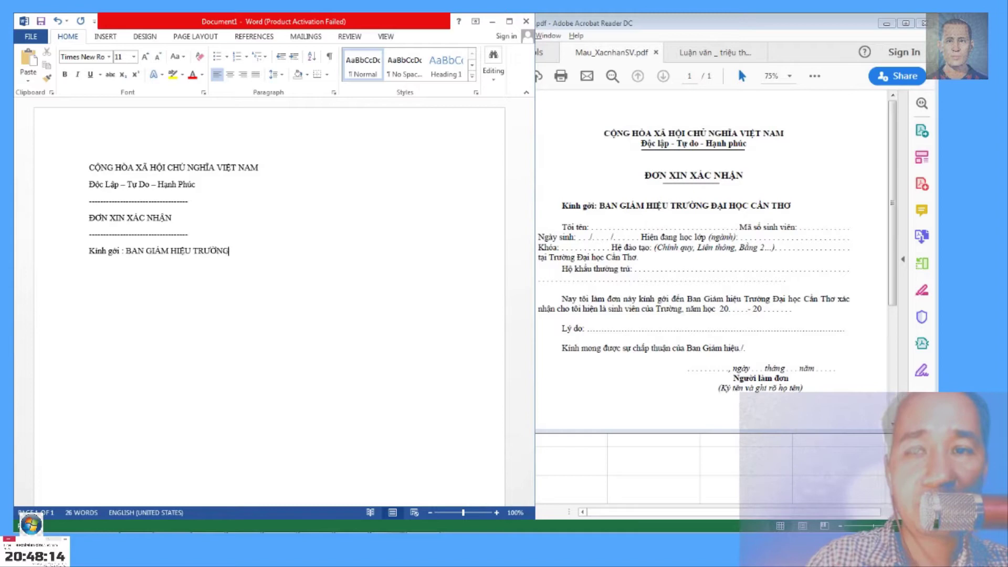
text(I HỌC CA)
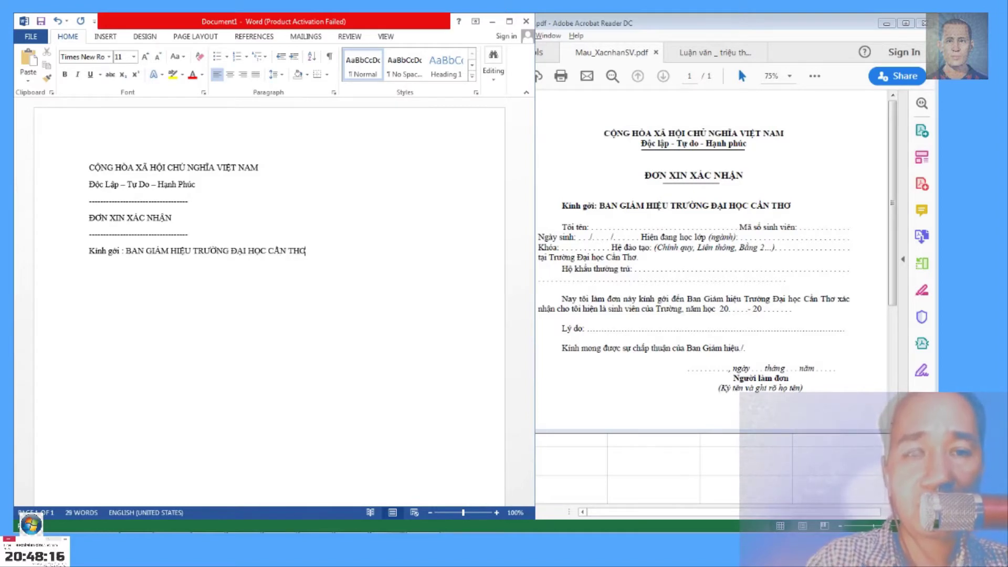
text(Tôi t)
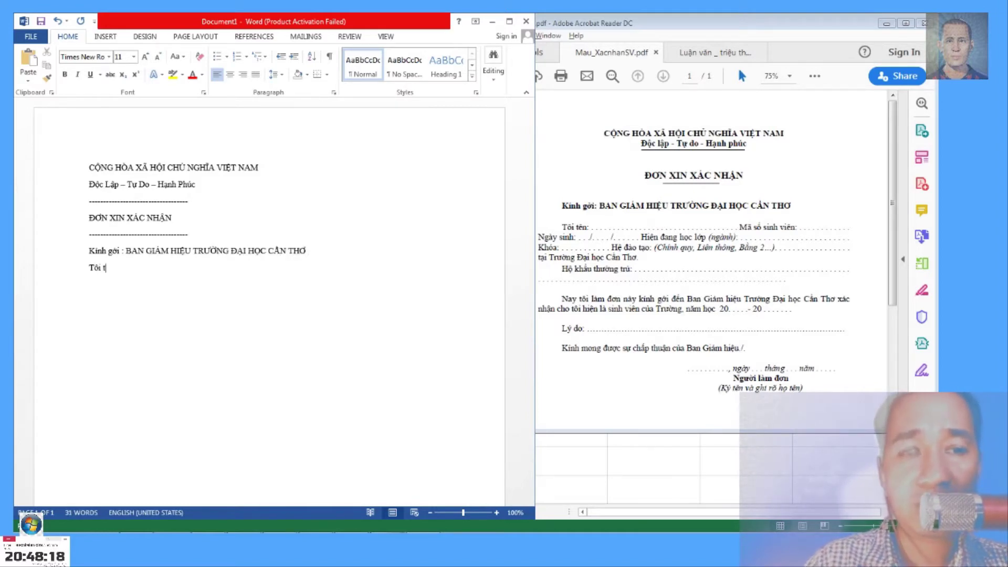
text(ên :)
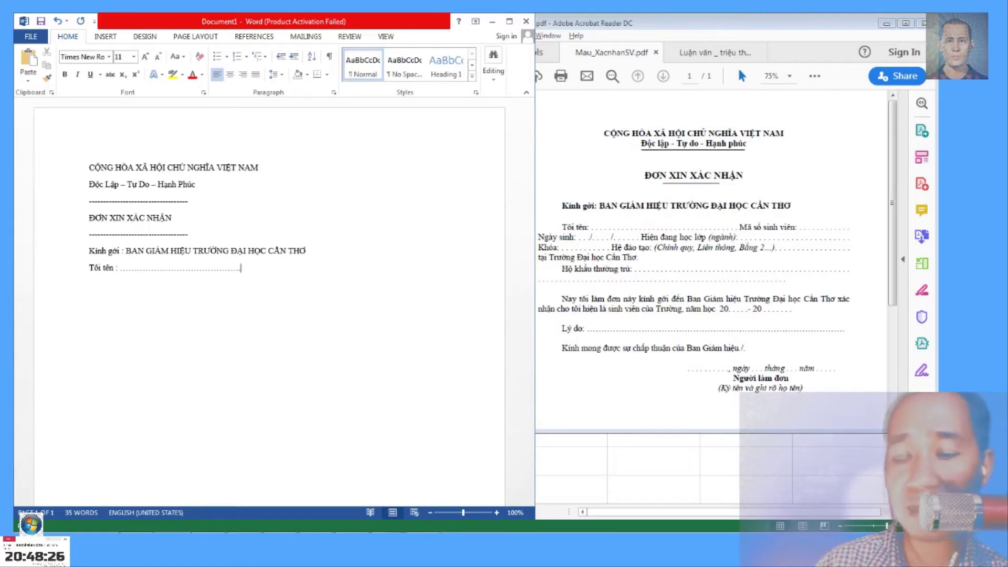
Fill the 'Tôi tên :' line with dotted blanks and add 'Mã số sinh viên' with dots.
text(......................................................)
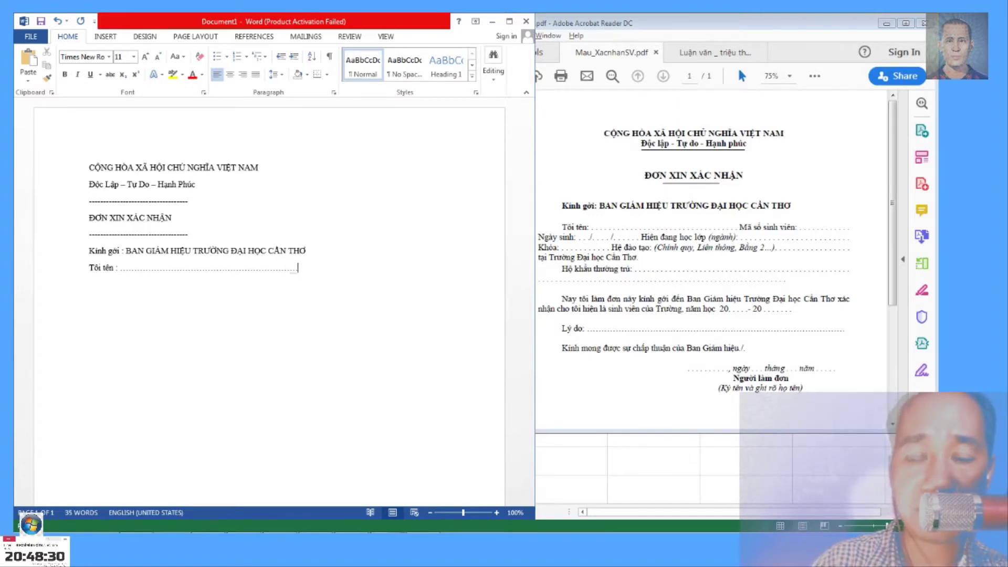
text( N)
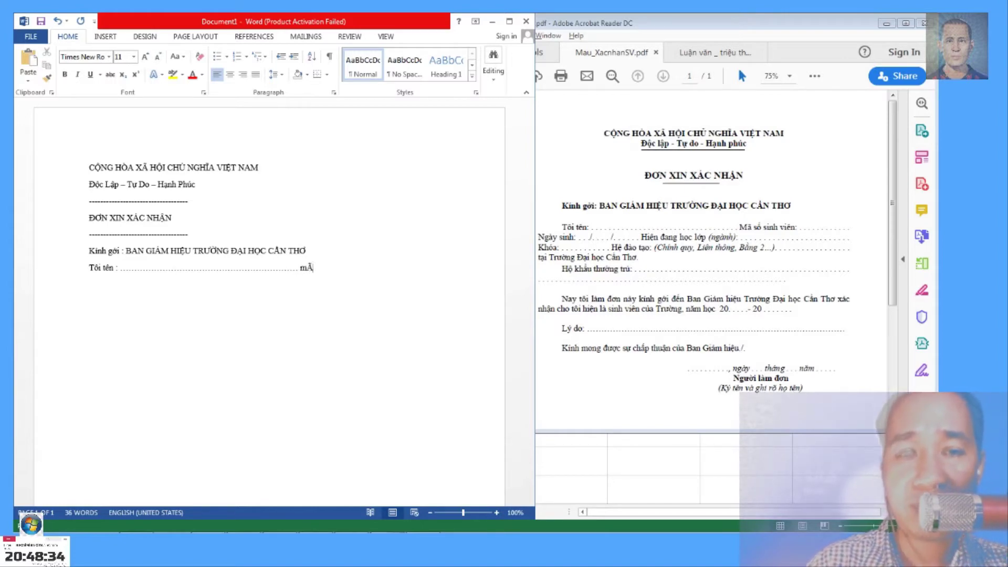
key(BackSpace)
key(BackSpace)
text(Mã số sinh viê)
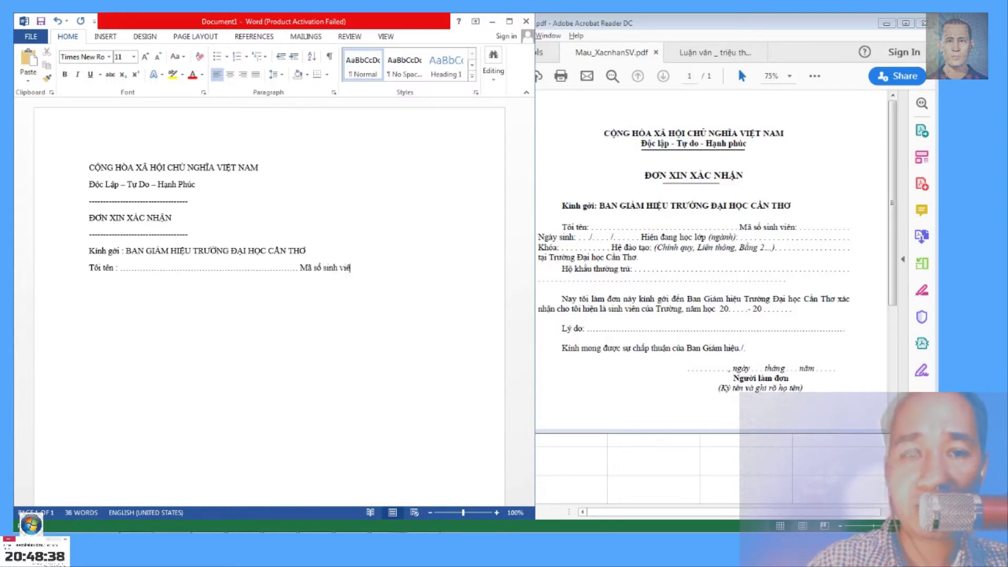
text(n ......................................)
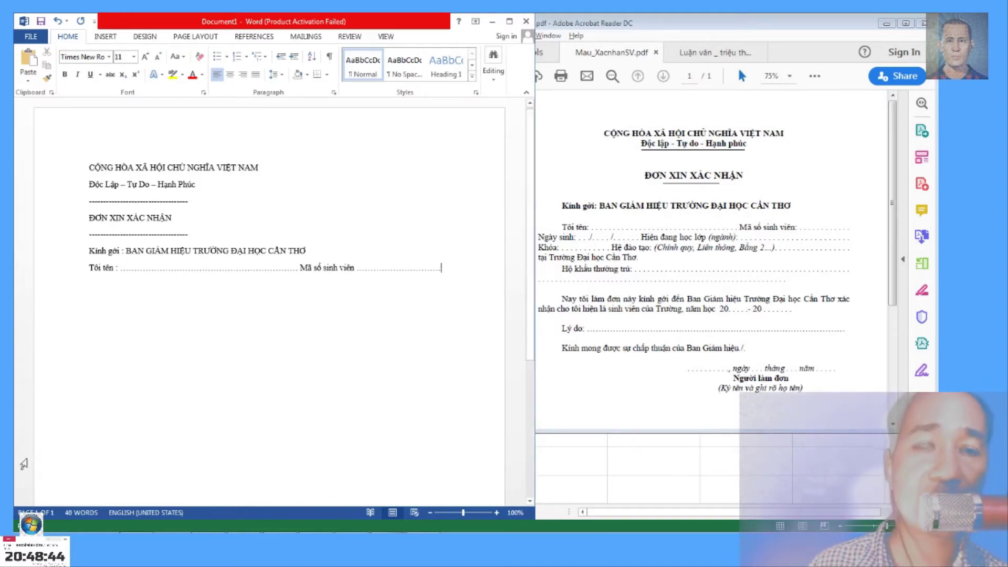
click(279, 521)
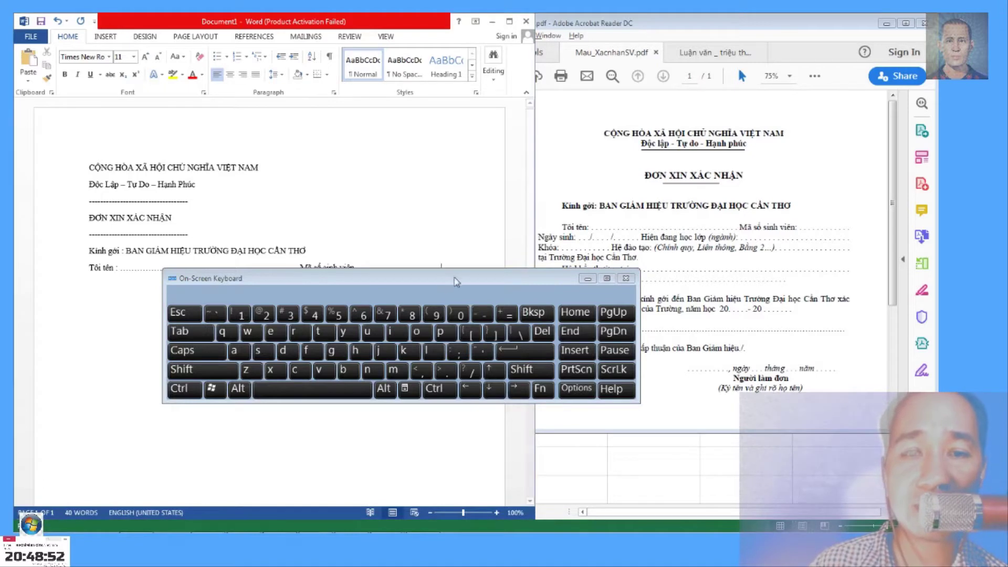
click(626, 278)
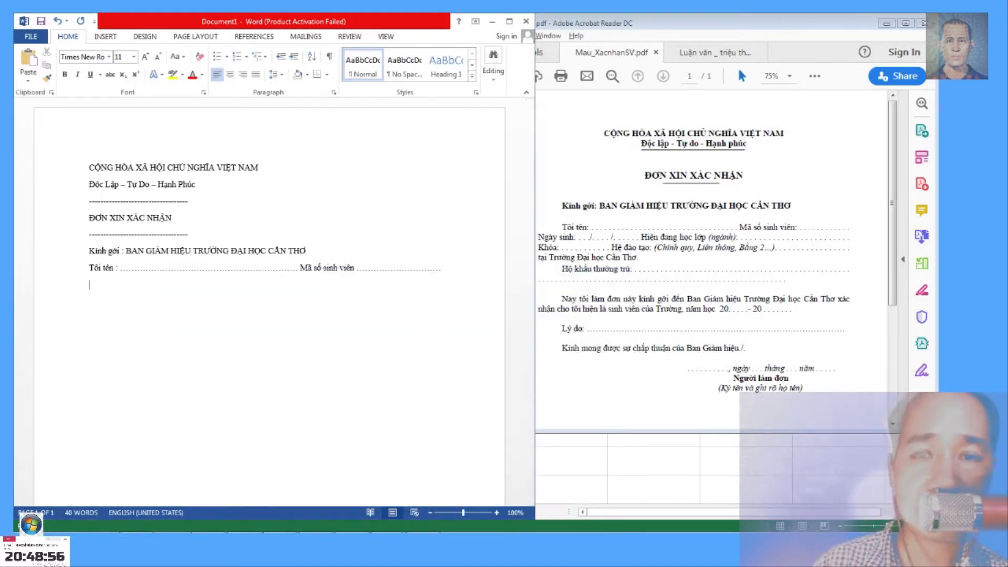
Type 'Ngày sinh' with dotted date blanks, 'Hiện đang học lớp ( ngành ) :' dots, and begin 'Khóa … Hệ đào tạo'.
text(NGayf)
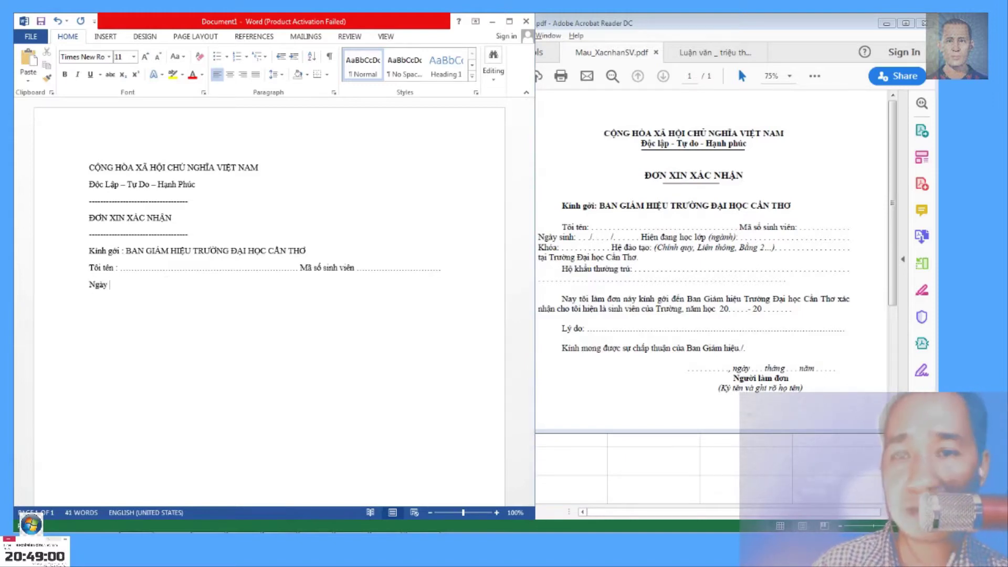
mouse_move(162, 222)
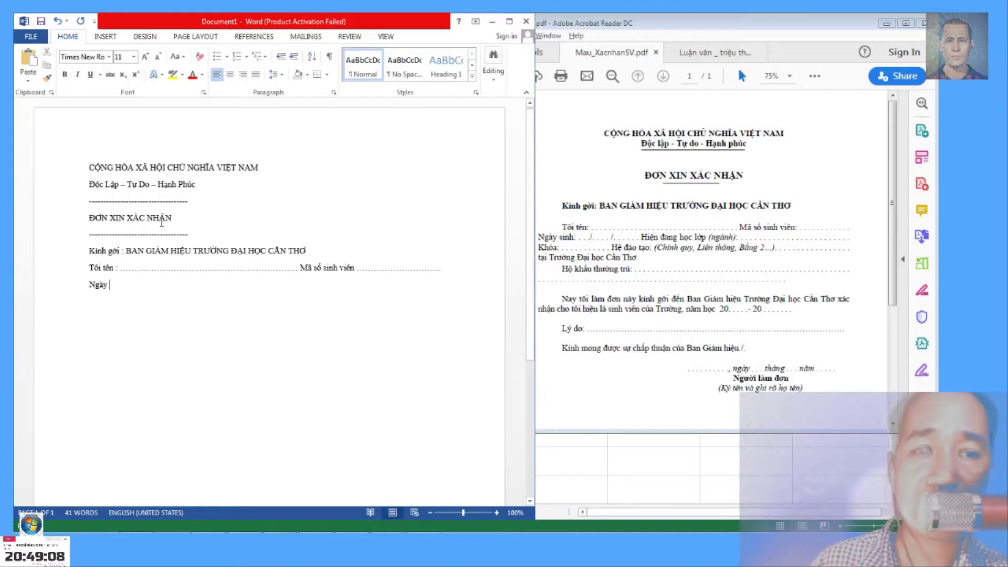
text(sinh )
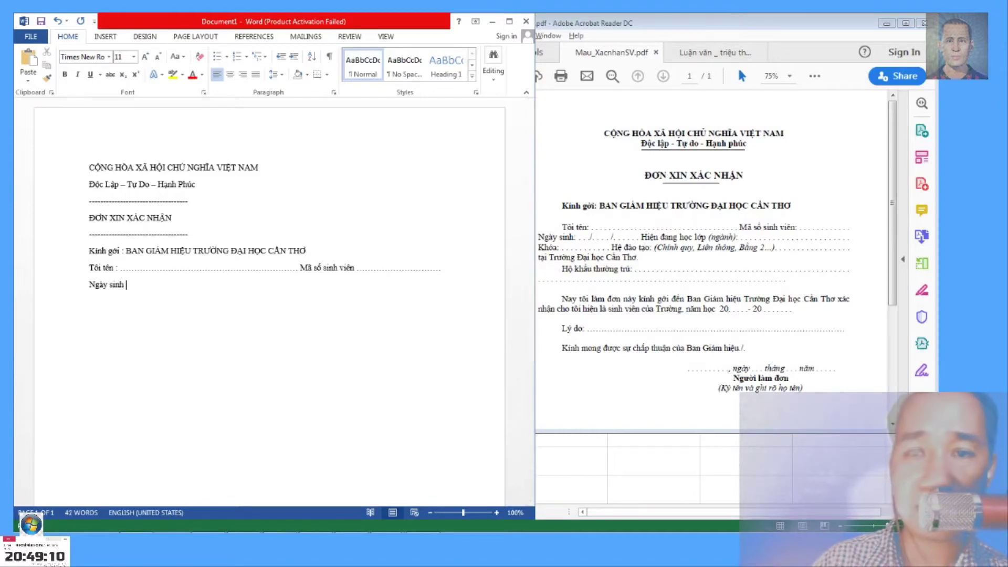
text(:  ..)
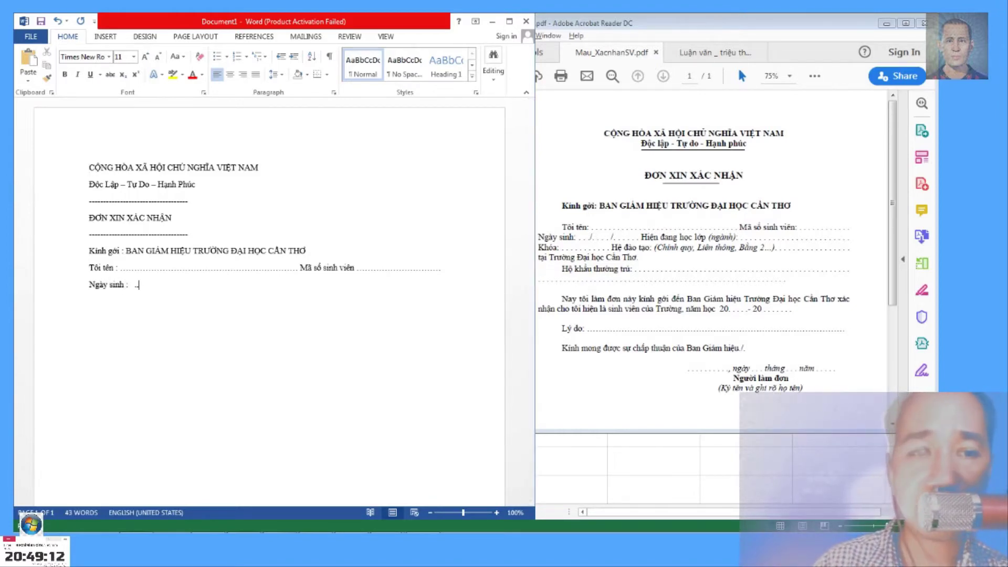
text(.....)
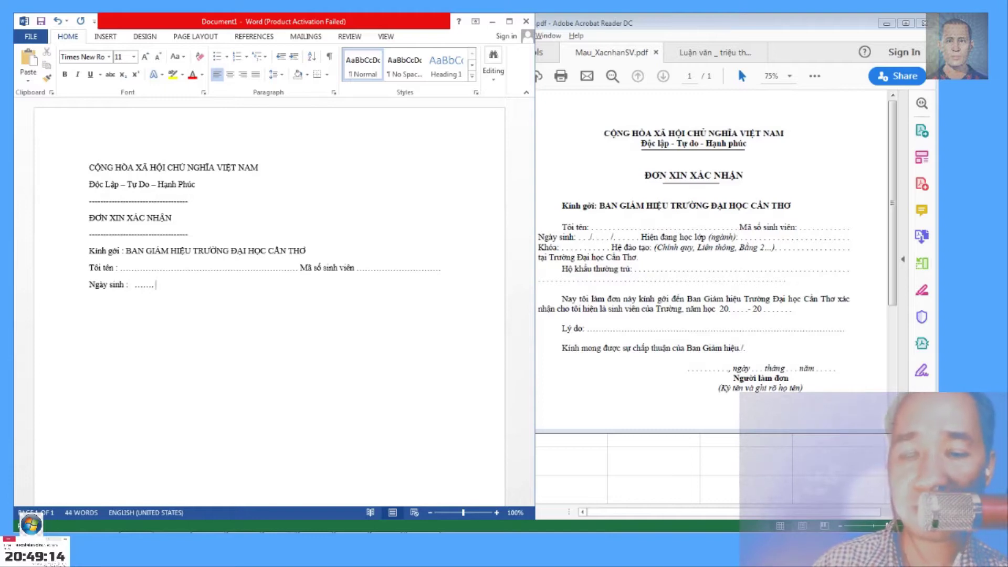
text( /..)
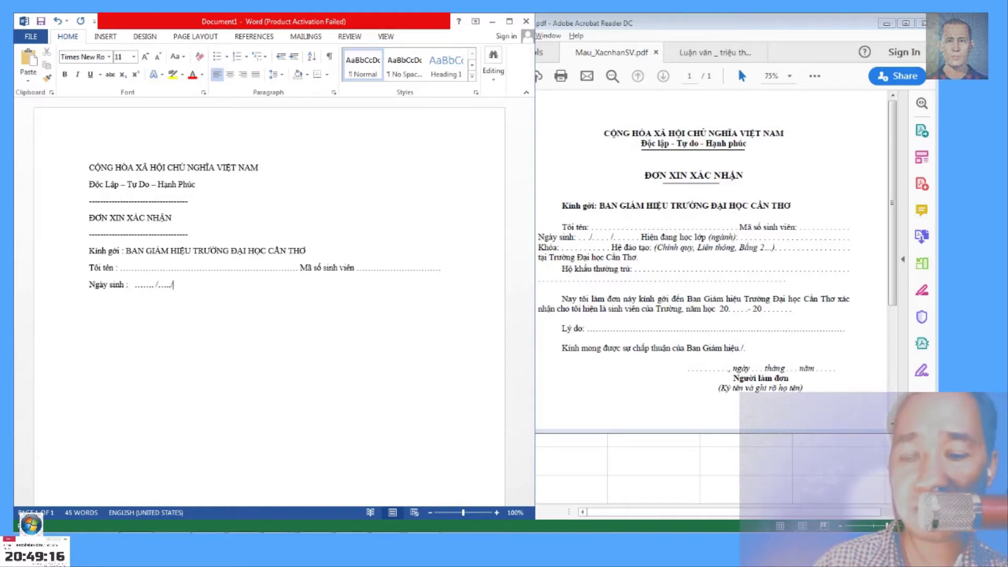
text(.......... Hie)
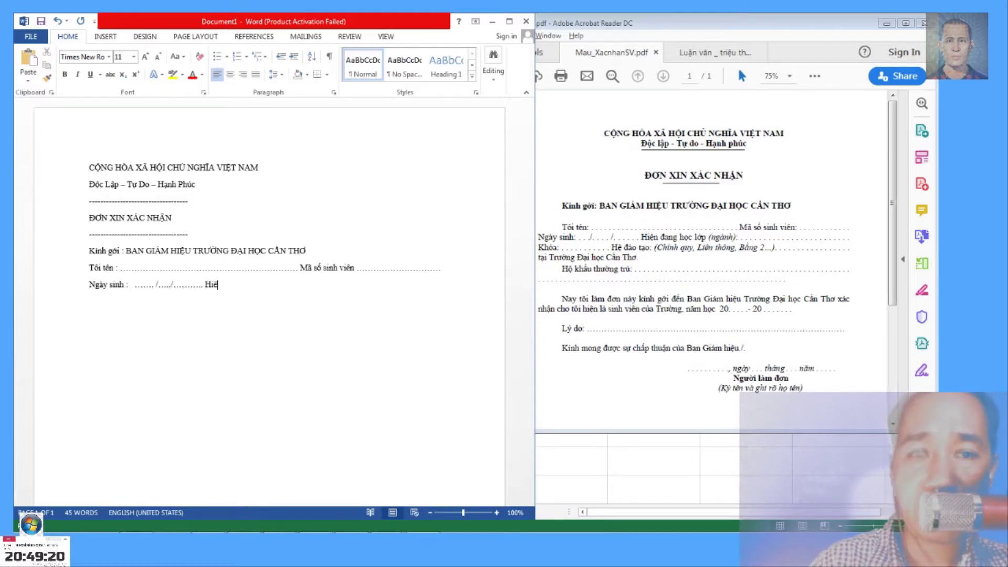
text( đang họ)
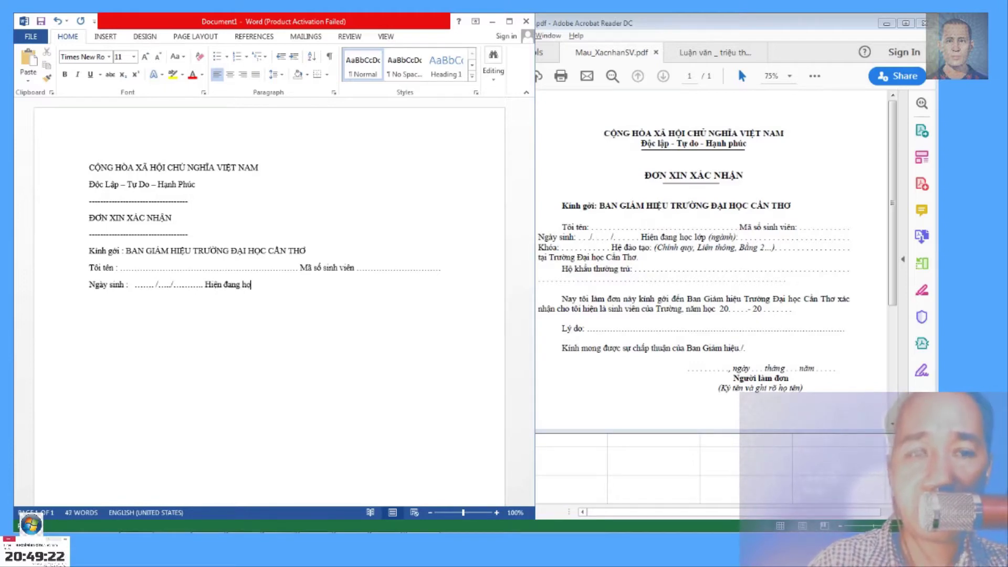
text(c lớp ( ngành ) :)
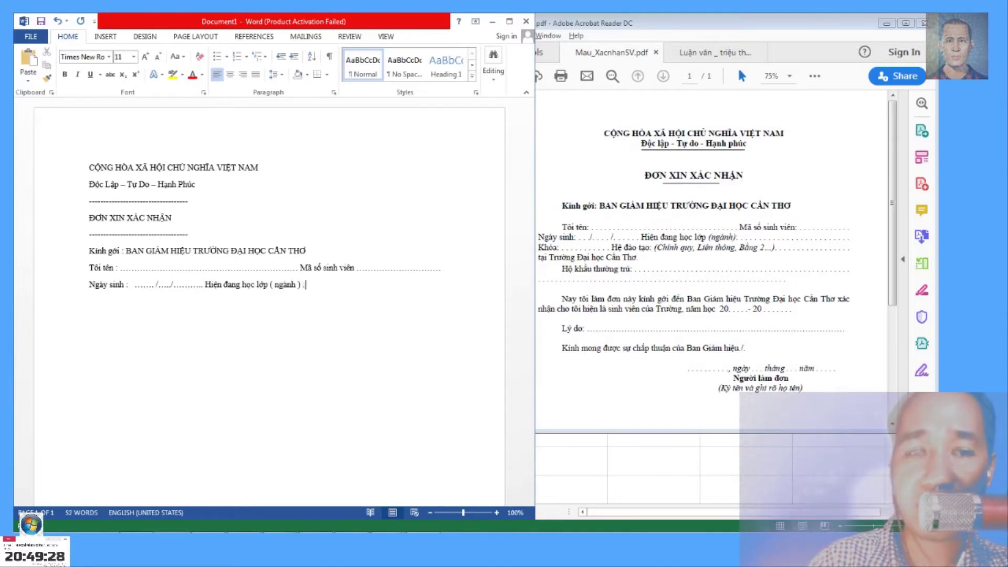
text(  ...............................................)
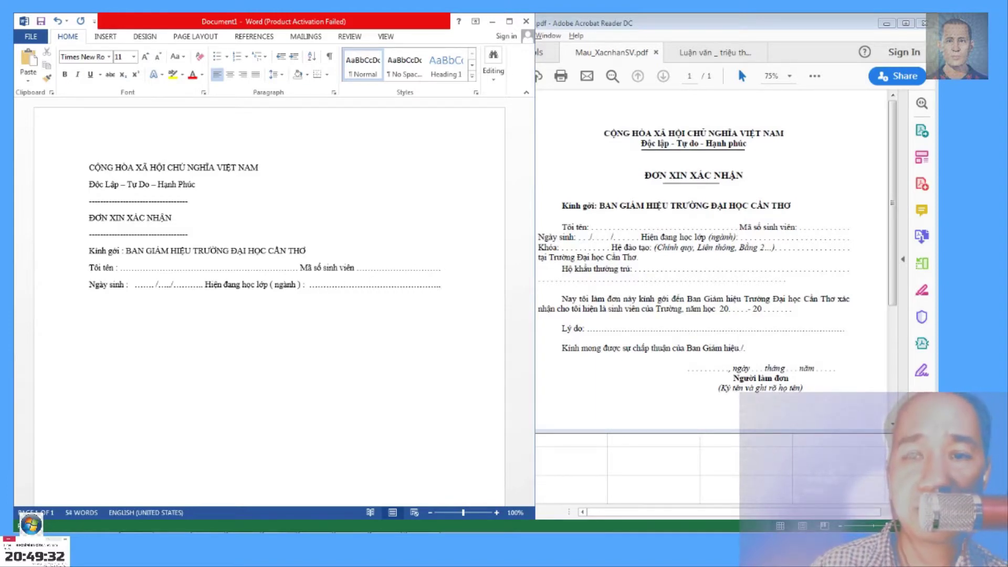
text(hóa)
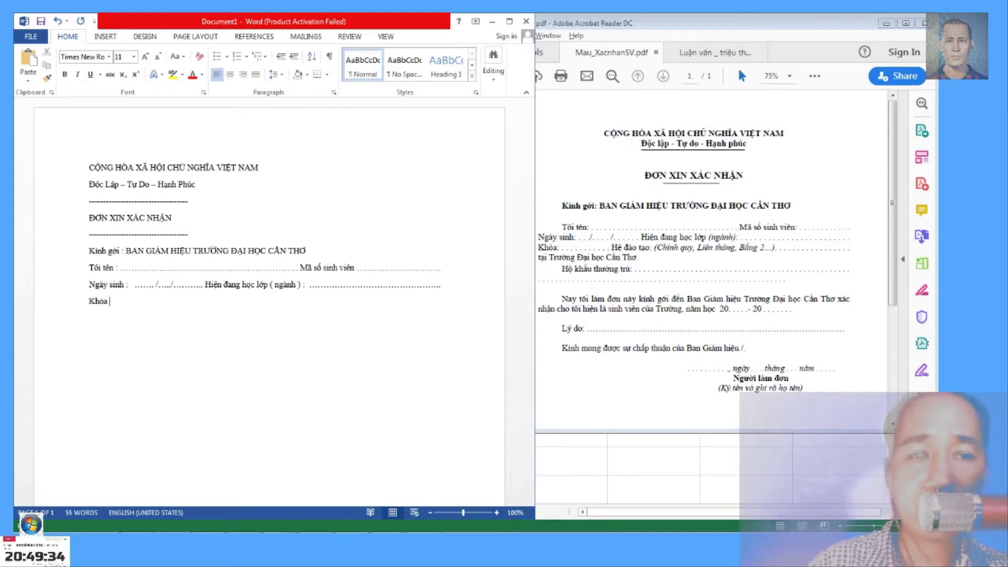
text(.)
text(....................)
text(He)
text(đào t)
text(ạo ()
Finish the training-type options: chính quy, liên thông, Bằng 2 …..
text(Ch)
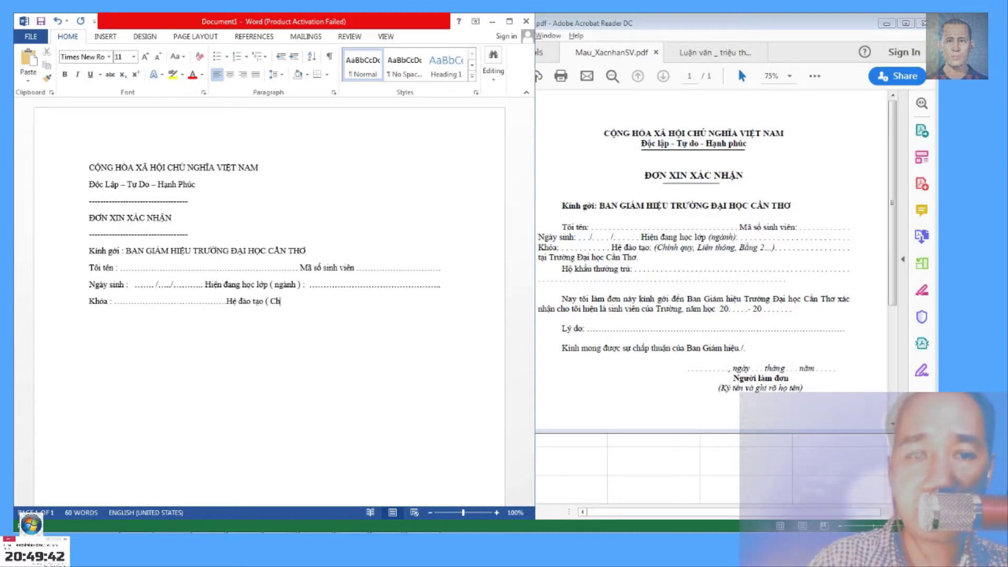
key(BackSpace)
text(hính quy, liên thông, Bằng 2 )
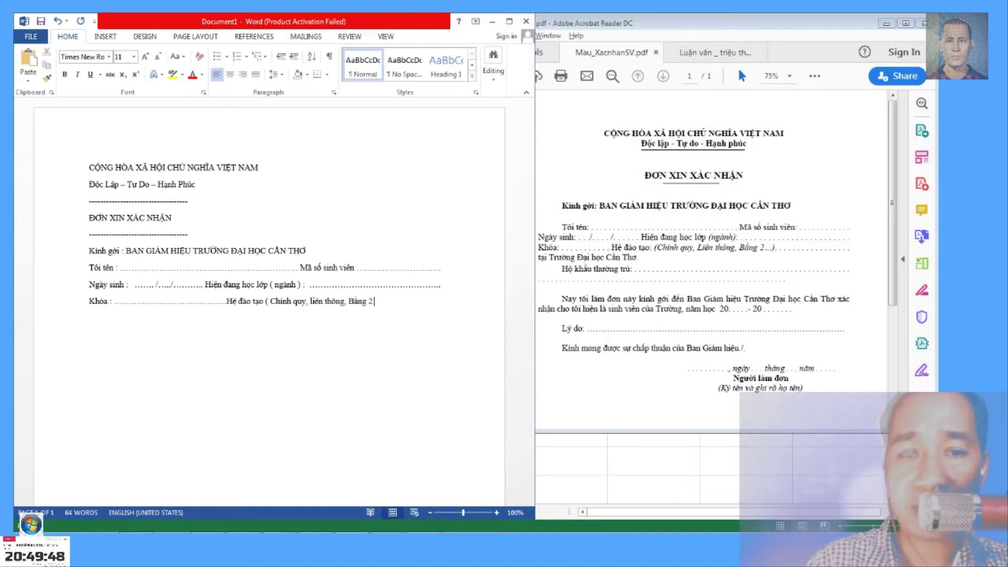
text(..... )
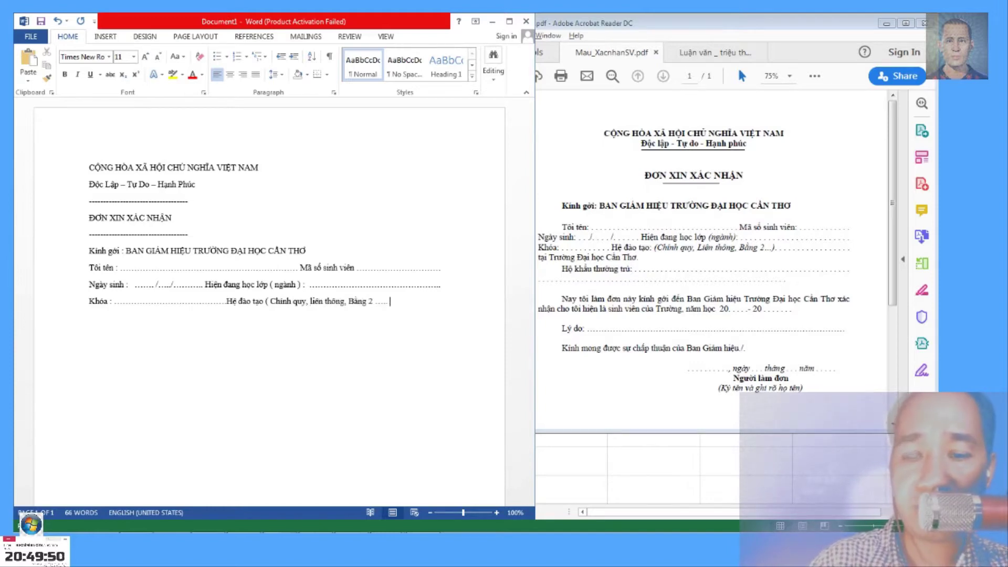
text() ...............)
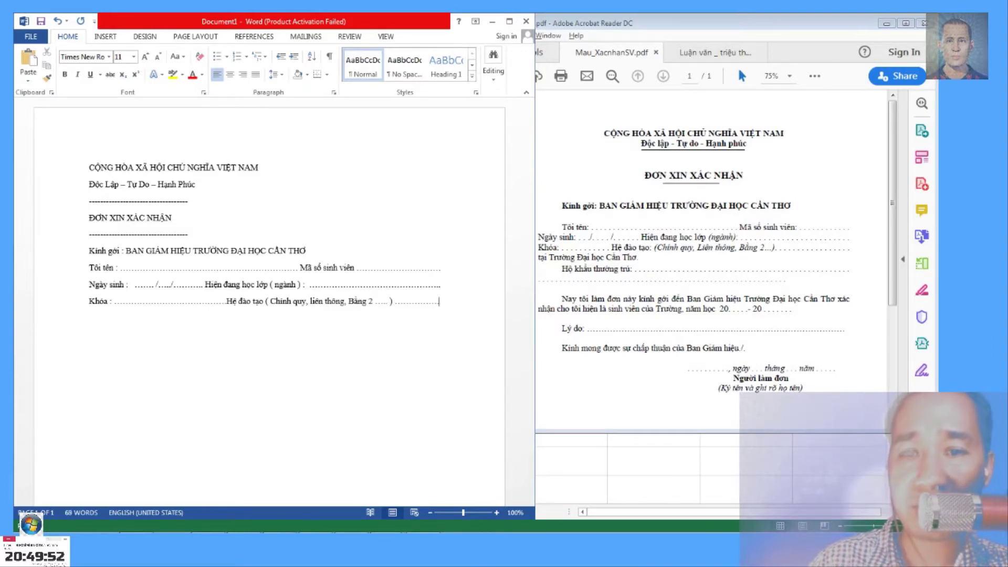
key(Return)
Add 'Tại trường Đại Học Cần Thơ', a dotted 'Hộ khẩu thường trú :' field, and begin 'Nay tôi làm đơn'.
text(ta)
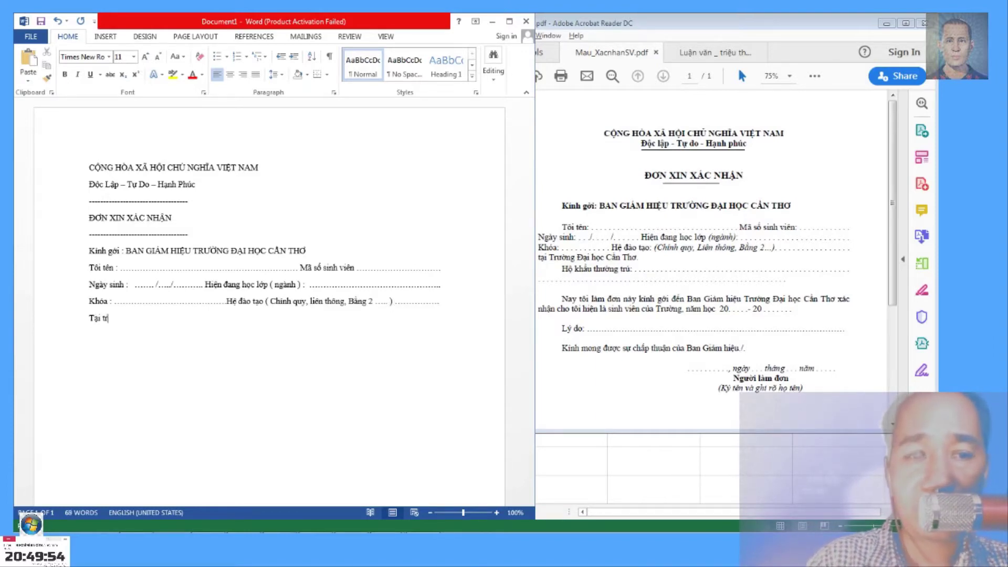
text(ng Đại H)
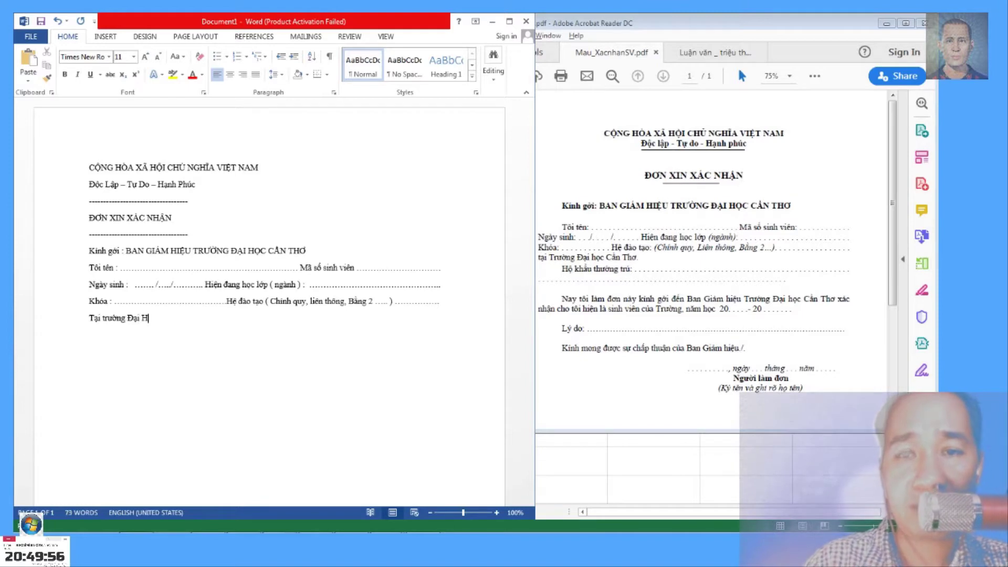
text(ọc C)
text(ần Thơ)
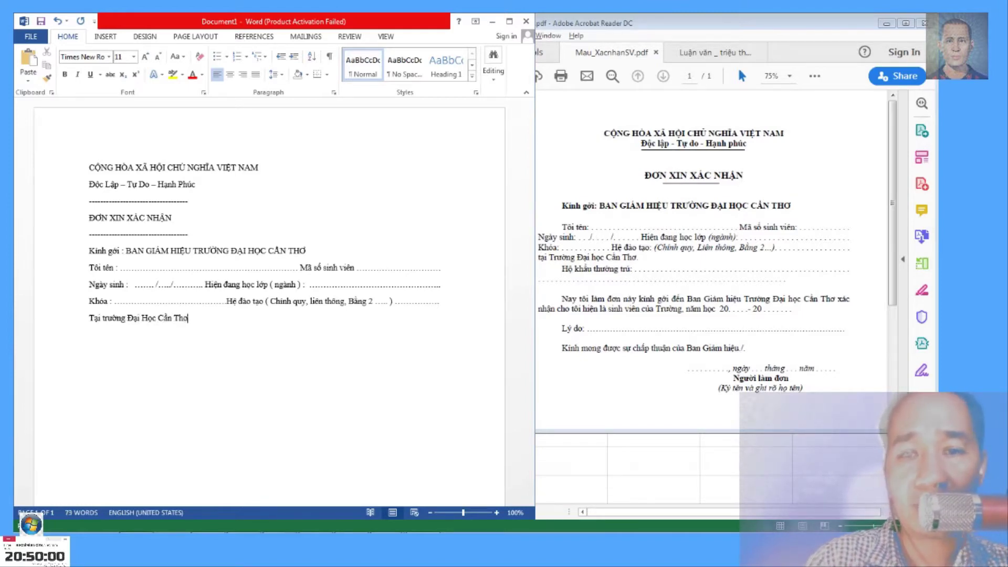
key(Return)
text(HOộ t)
text(ư )
text(ờng t)
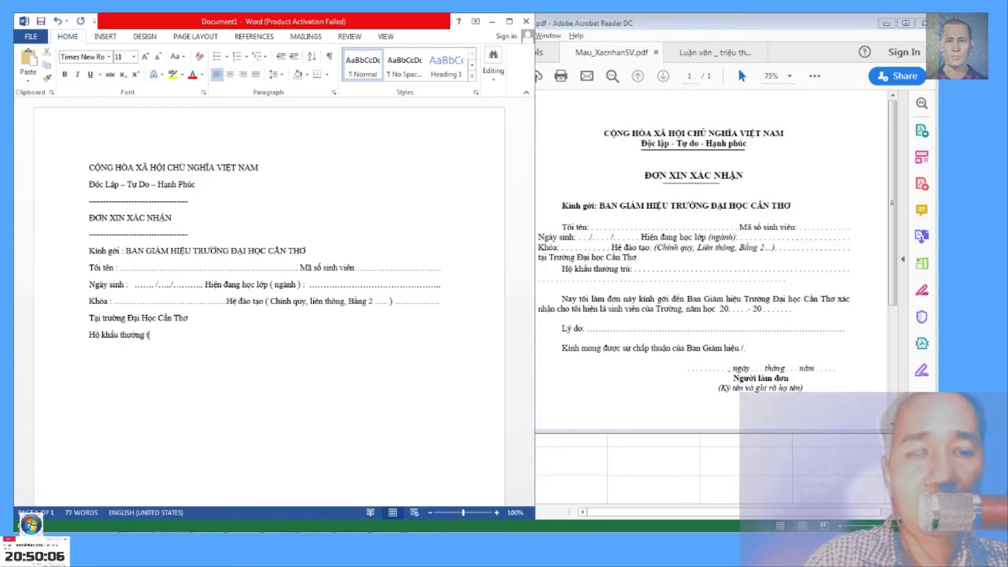
text(rú : ......)
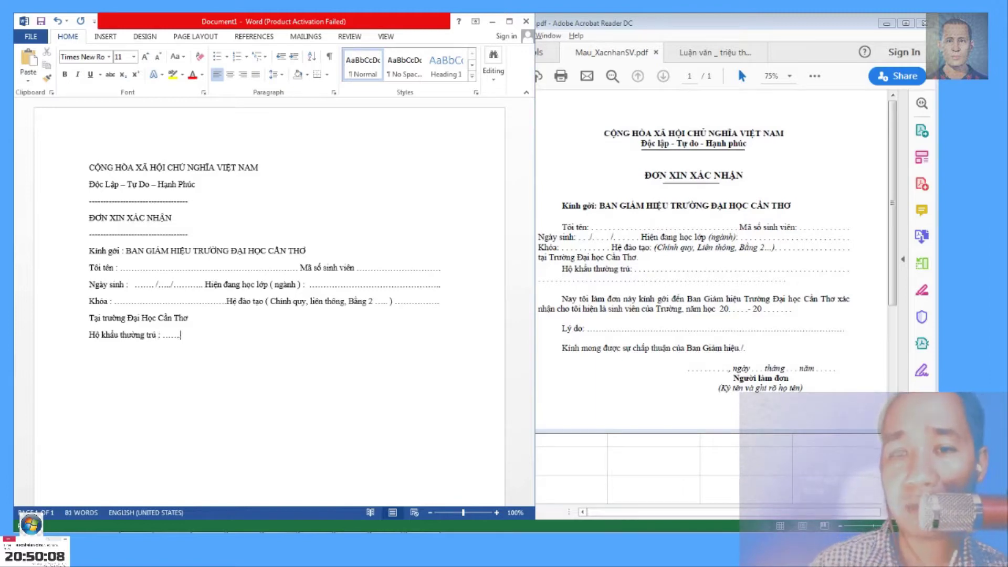
text(................................................................................)
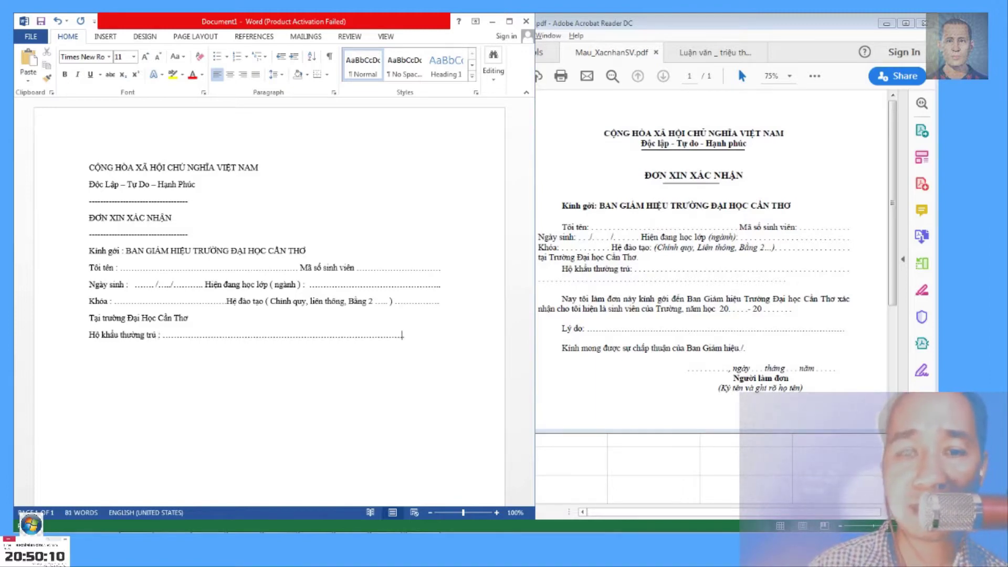
text(...............................)
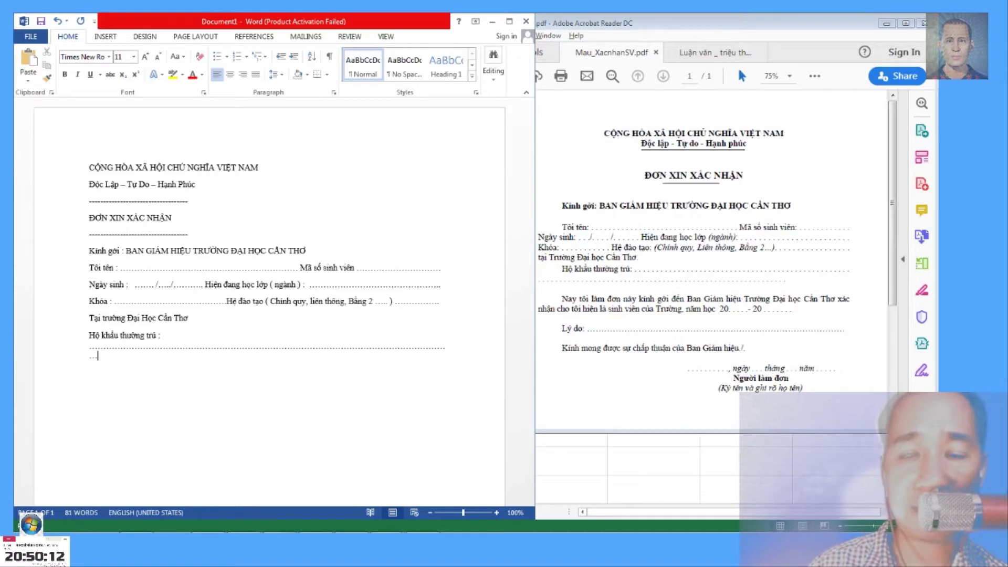
key(BackSpace)
key(BackSpace)
key(BackSpace)
key(BackSpace)
key(BackSpace)
key(BackSpace)
key(BackSpace)
key(BackSpace)
key(BackSpace)
key(BackSpace)
key(BackSpace)
key(BackSpace)
key(Return)
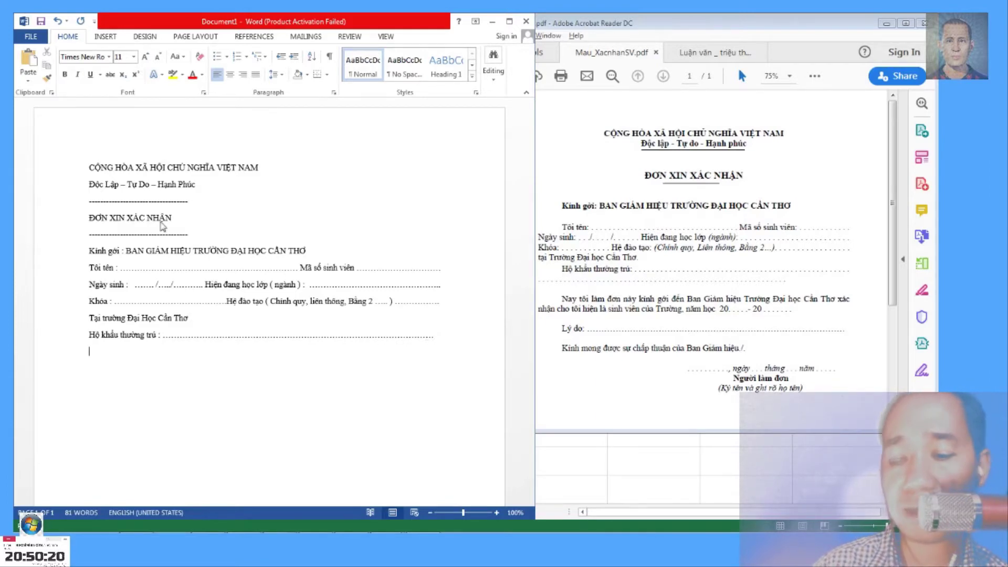
text(........................................)
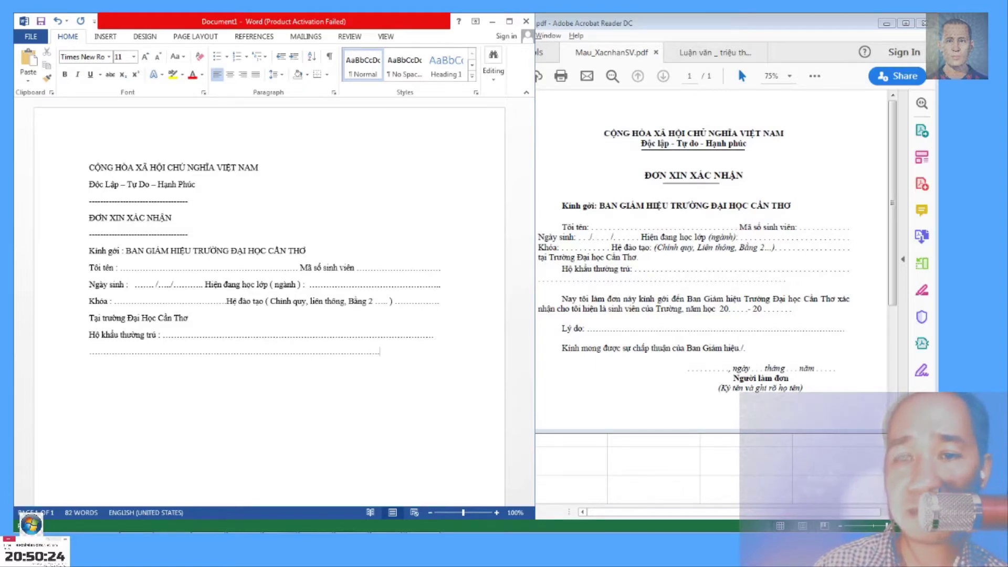
key(Return)
text(Nay tôi làm )
text(đơn này )
text(h )
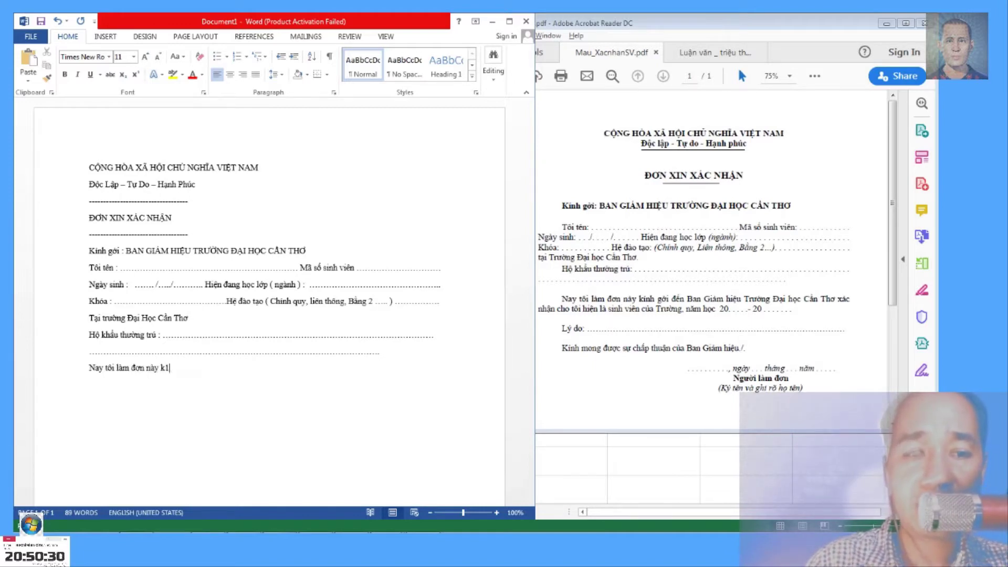
text(nh gử)
text(ởi đến Ban Giám Hiệ)
text(trư)
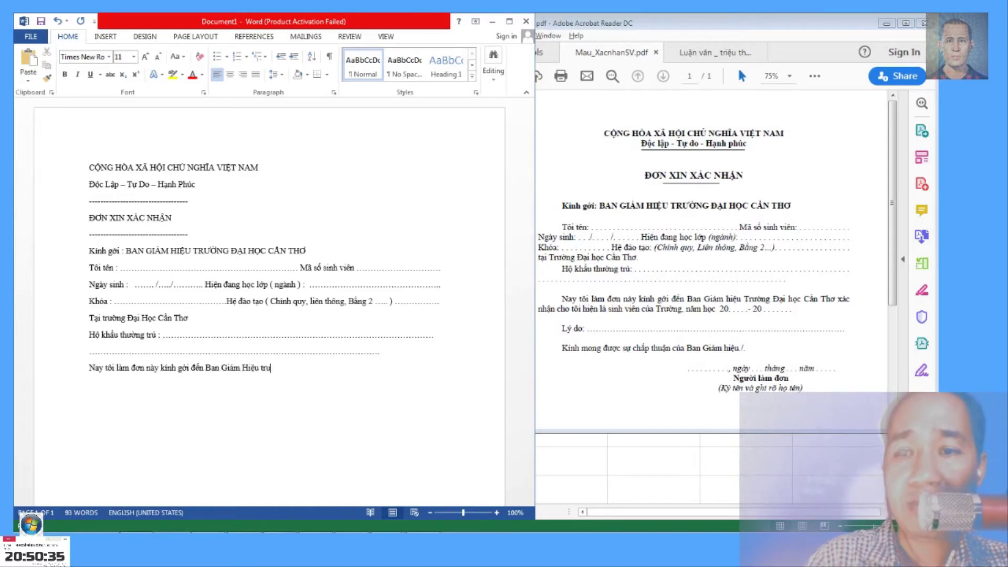
text(ờnhg)
text(ai hoc C)
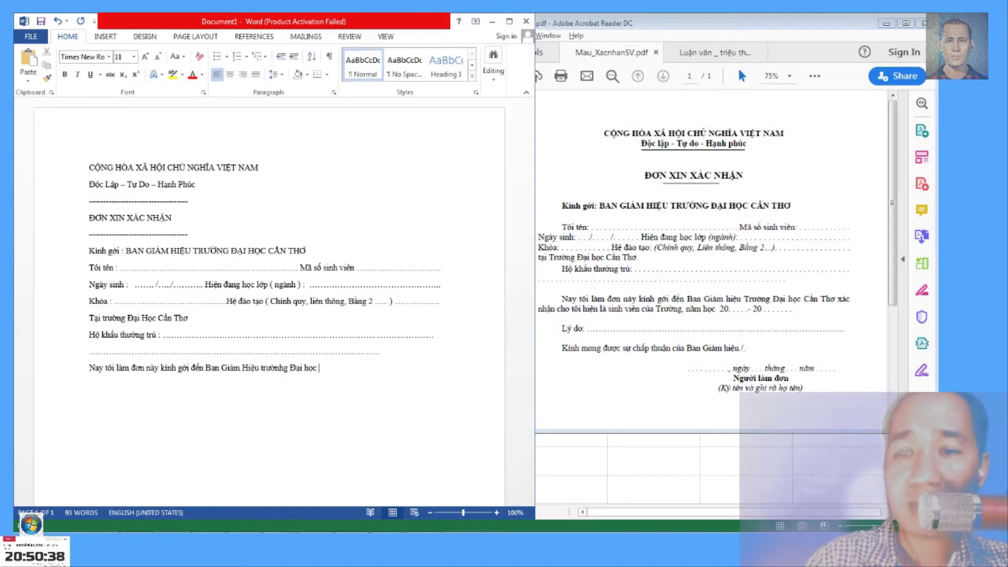
text(ần)
text( Thơ ca)
text(ác )
text(n cho tôi)
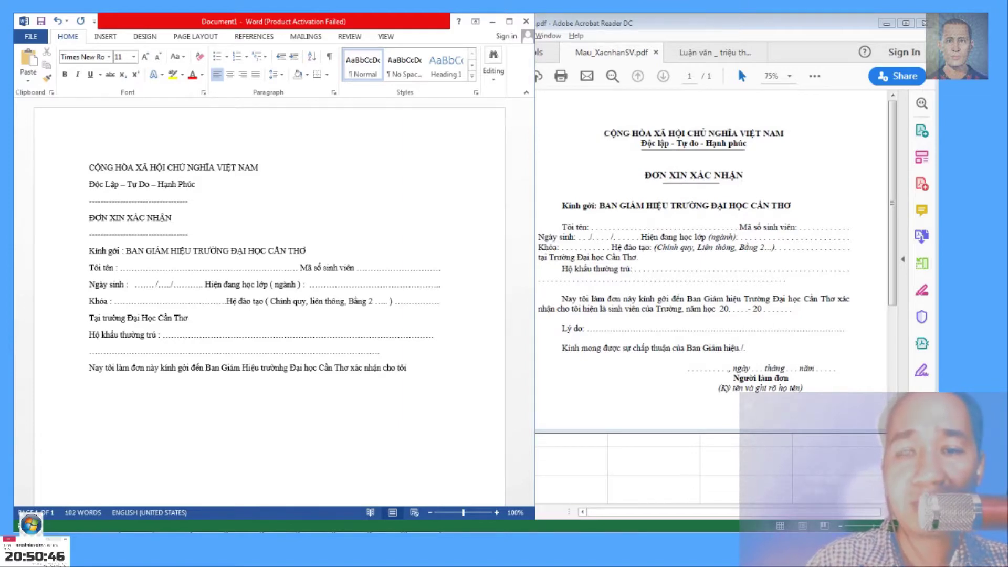
text(hi)
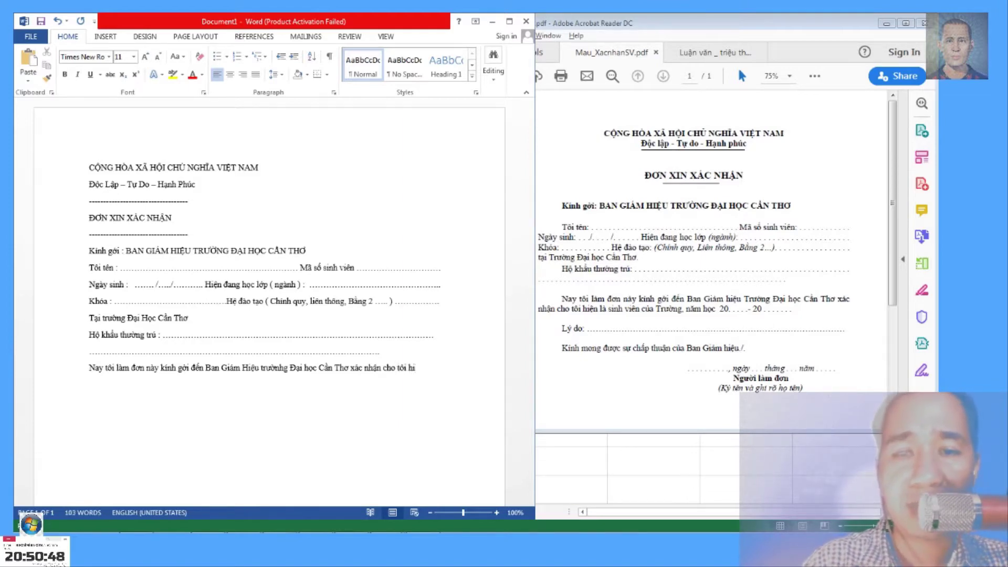
text(ệ)
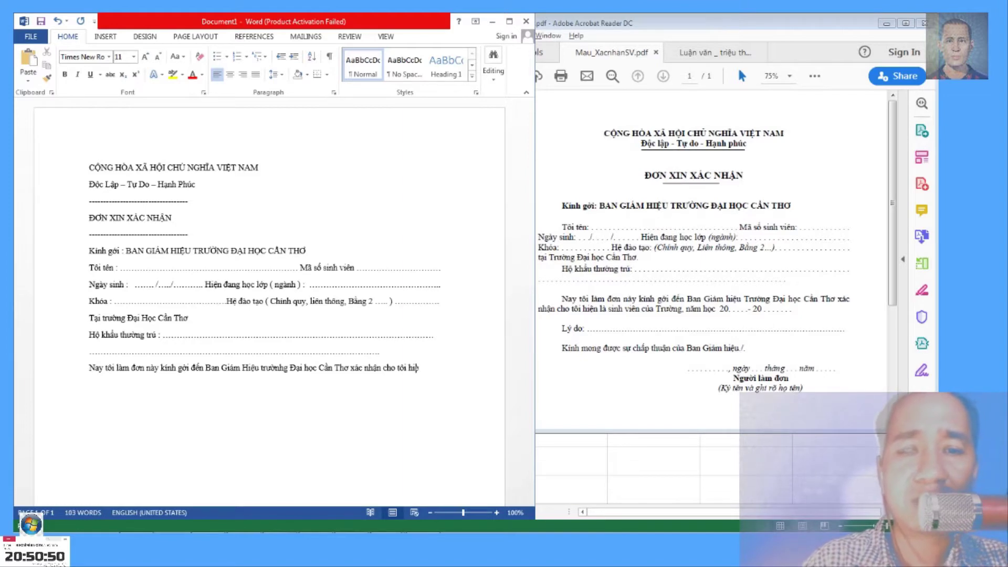
text(n là sinh)
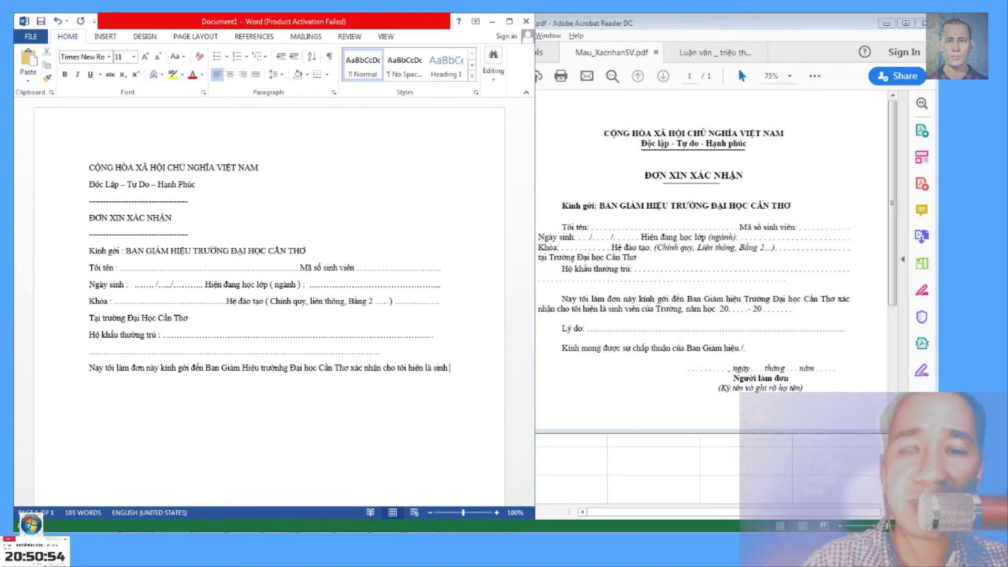
text( viên)
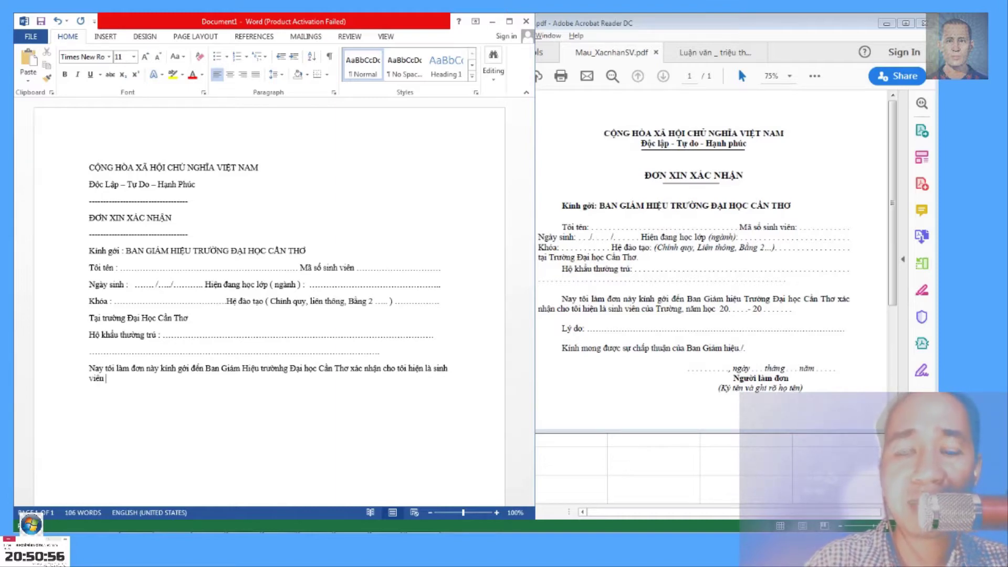
text(cu)
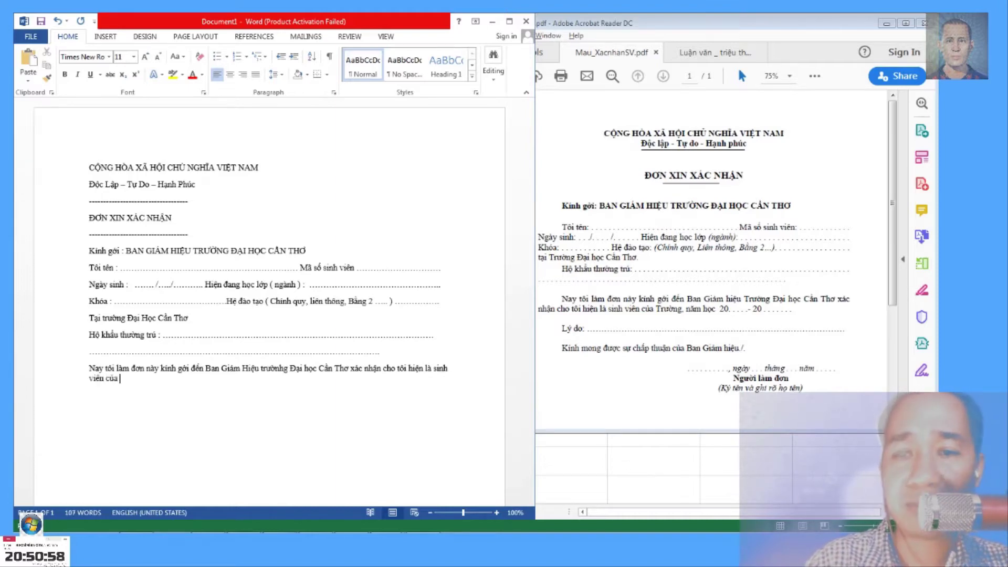
text(Trường )
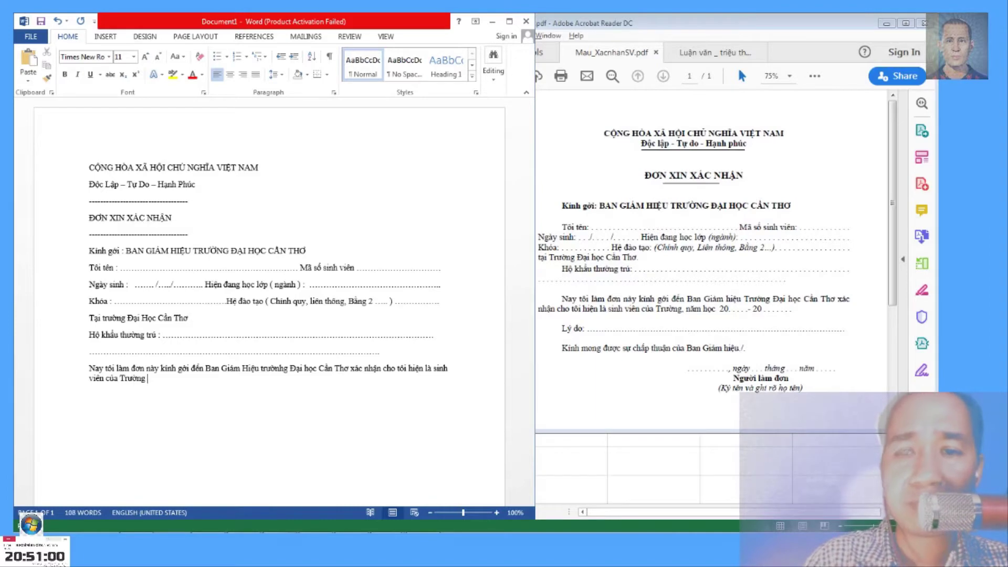
text(, năm )
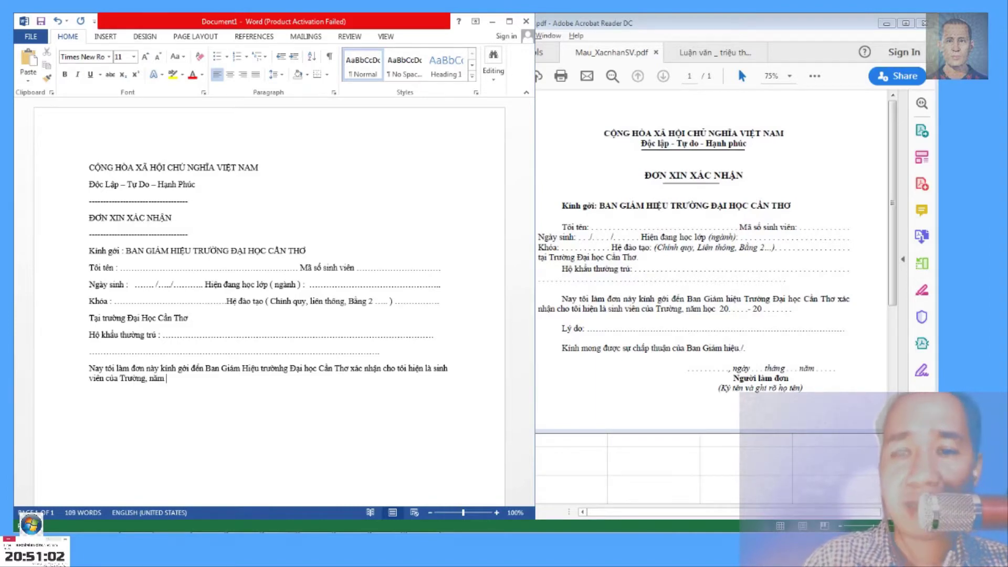
text( ... )
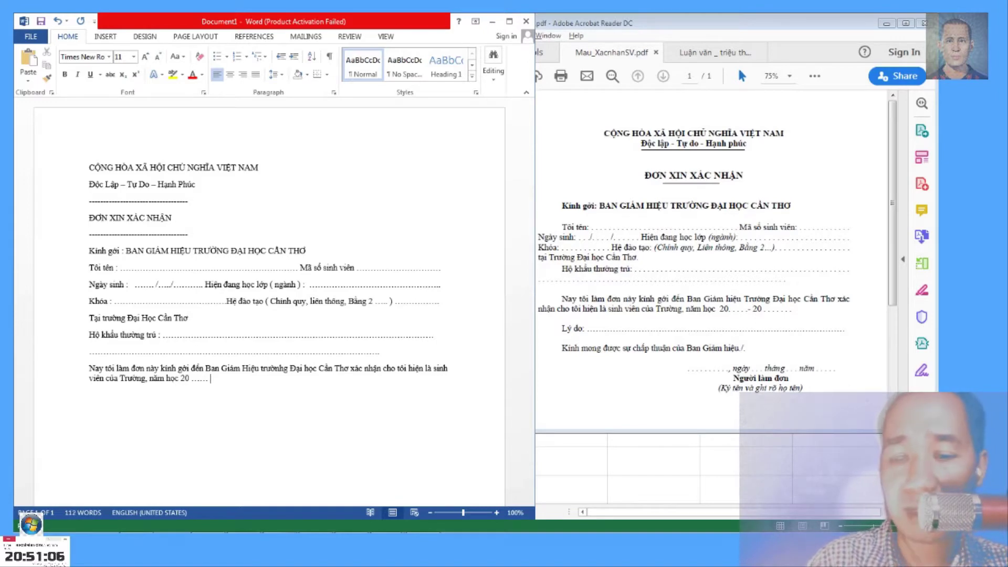
text(.....)
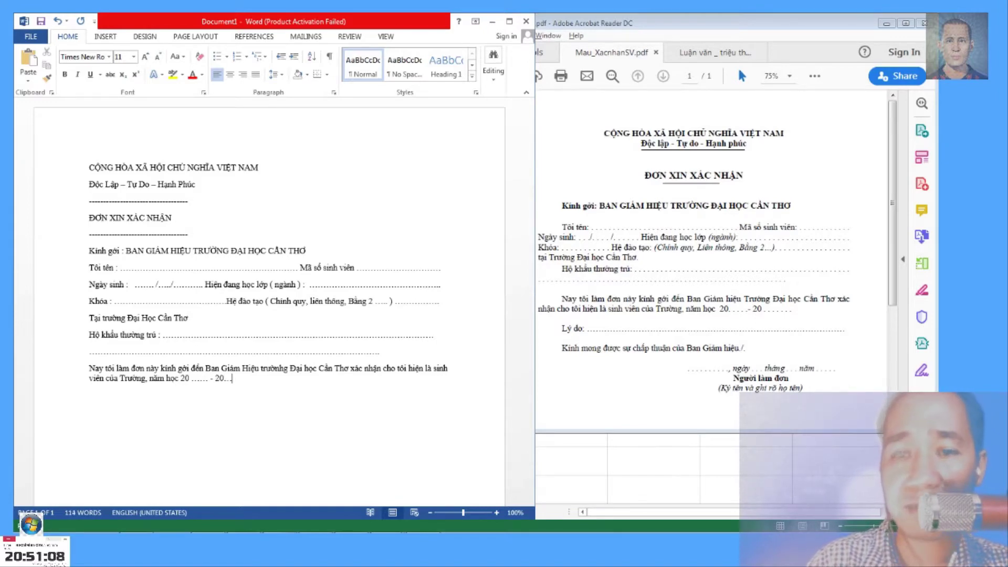
Start a new 'Lý do:' line after the request paragraph, followed by a dotted fill-in.
key(Return)
text(Ky)
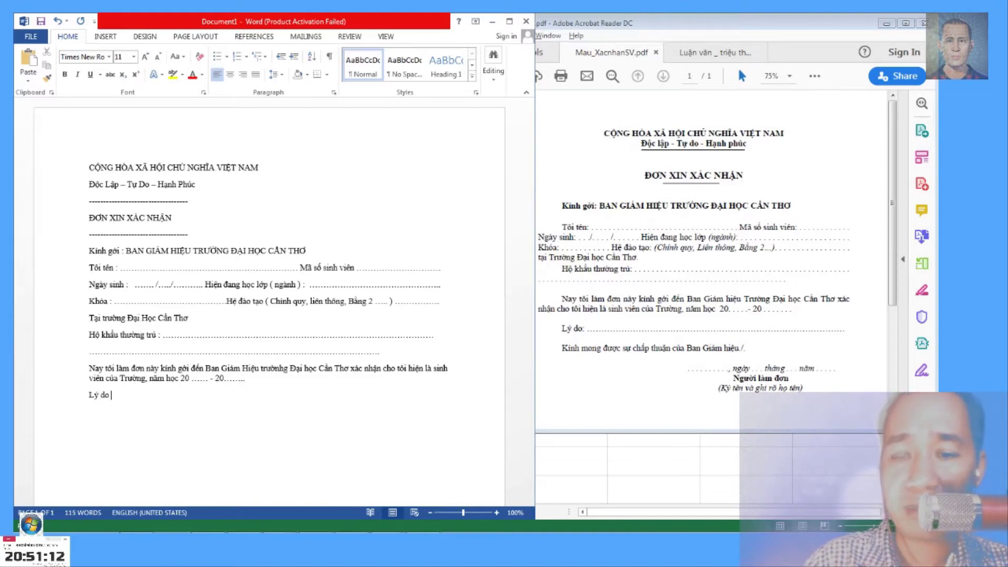
text(: ..............................)
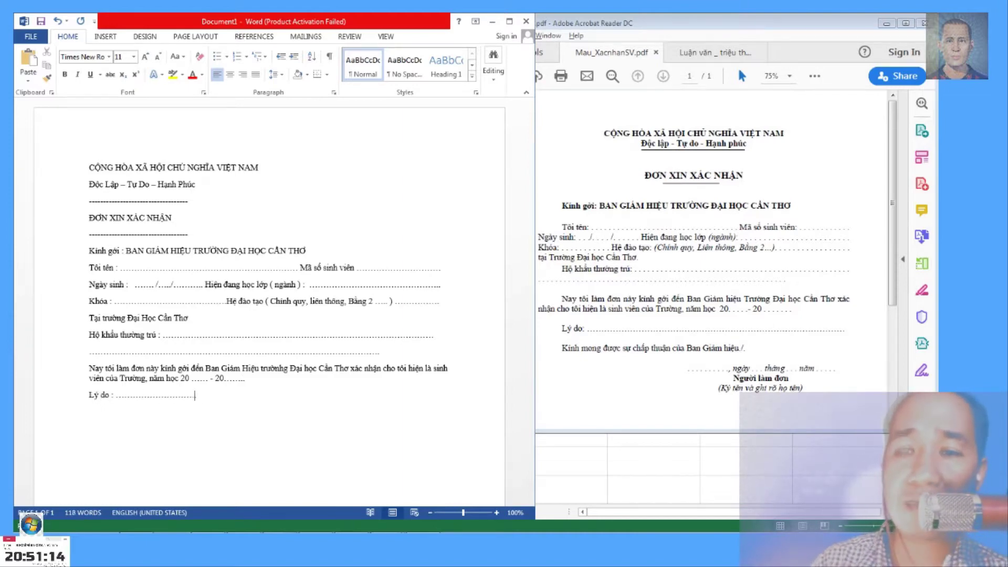
text(............................................................................................)
Type the closing request line 'Kính mong được sự chấp nhận' with trailing dots.
key(Return)
text(Ki)
text(ong đư)
text(ợc sự chấp nhận của Ba)
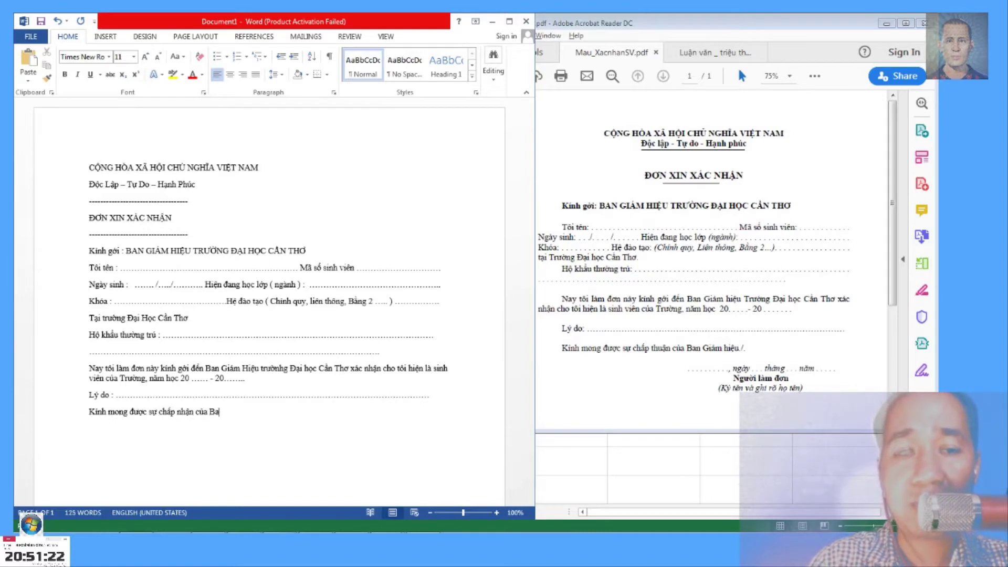
text(u)
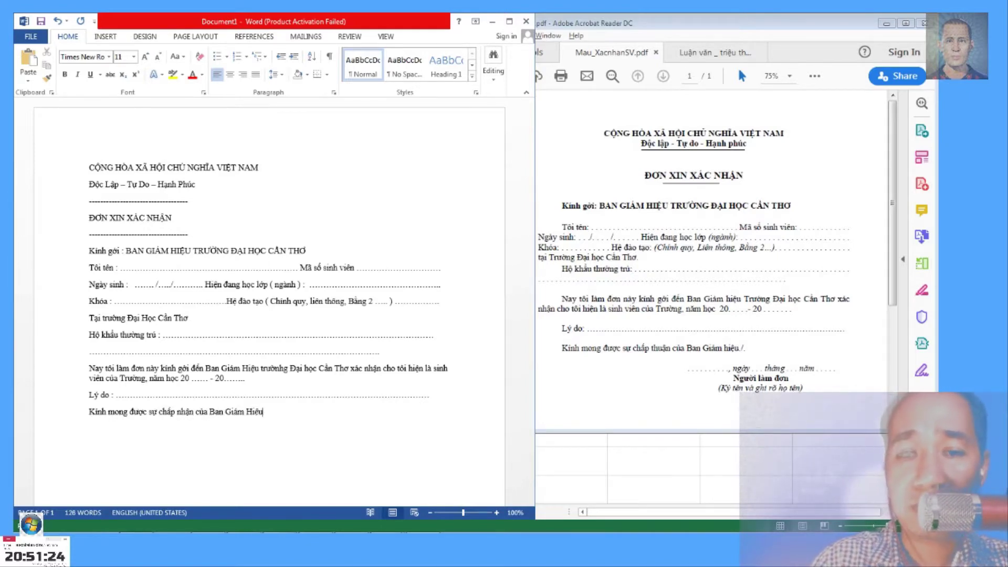
text( ./)
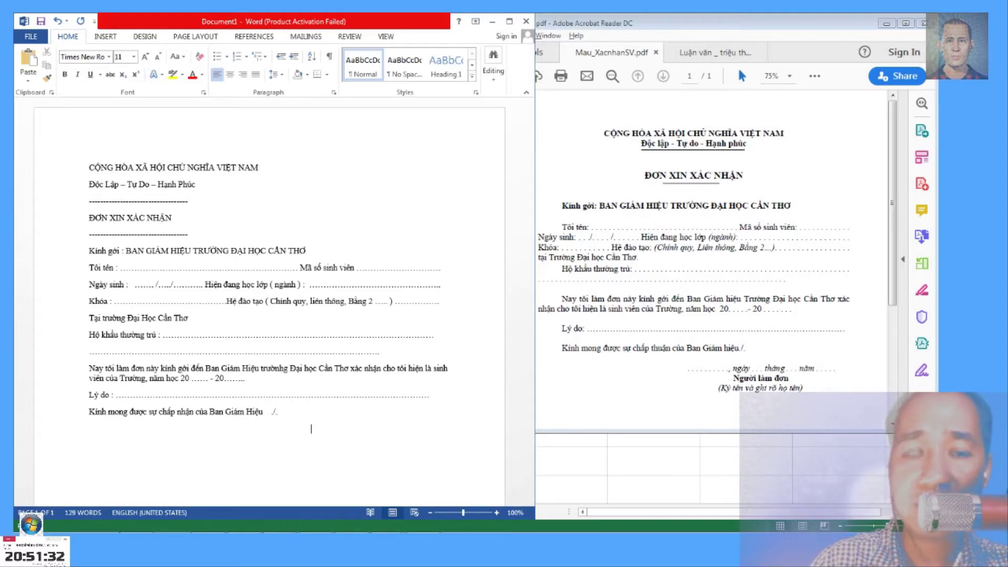
text(....)
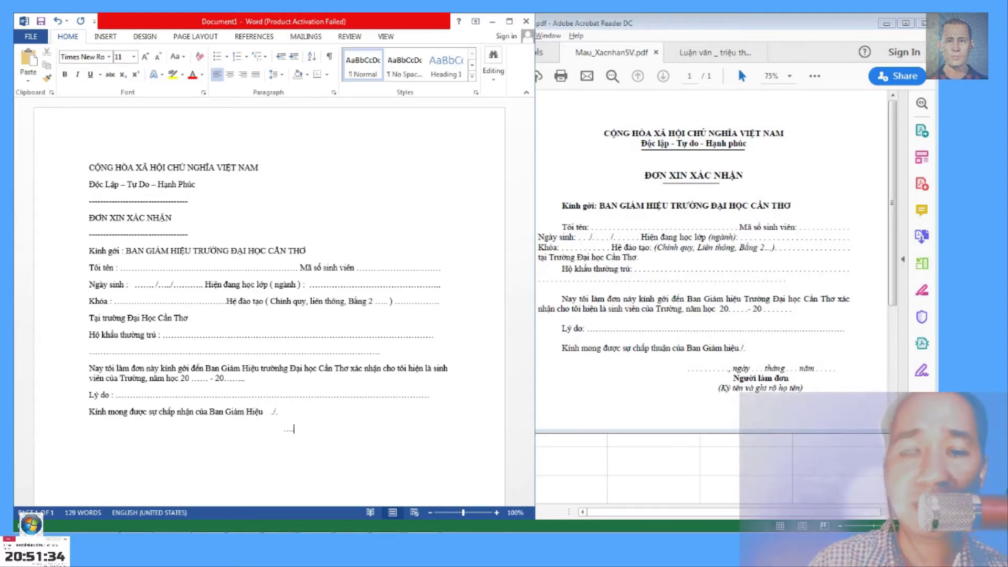
text(.)
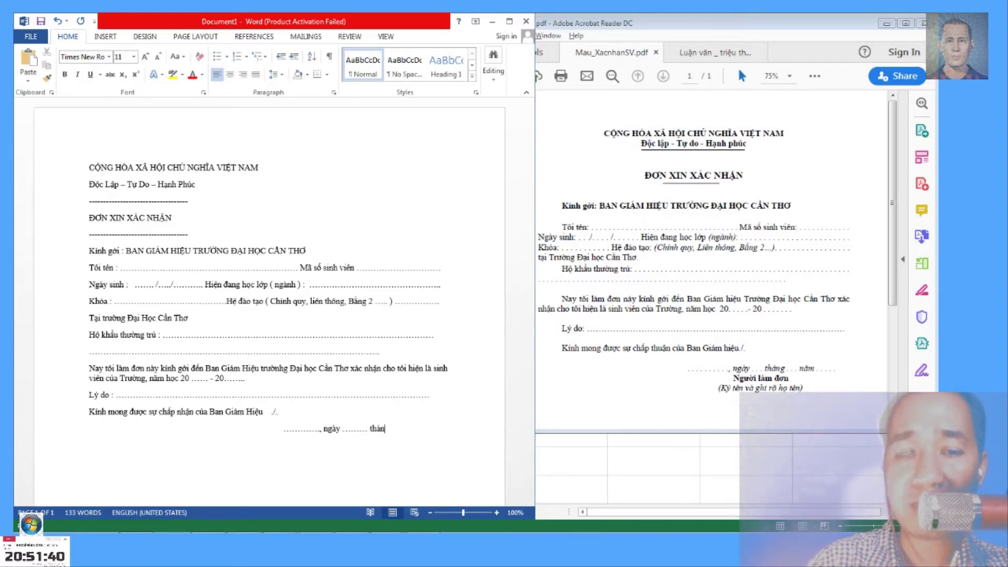
text(..)
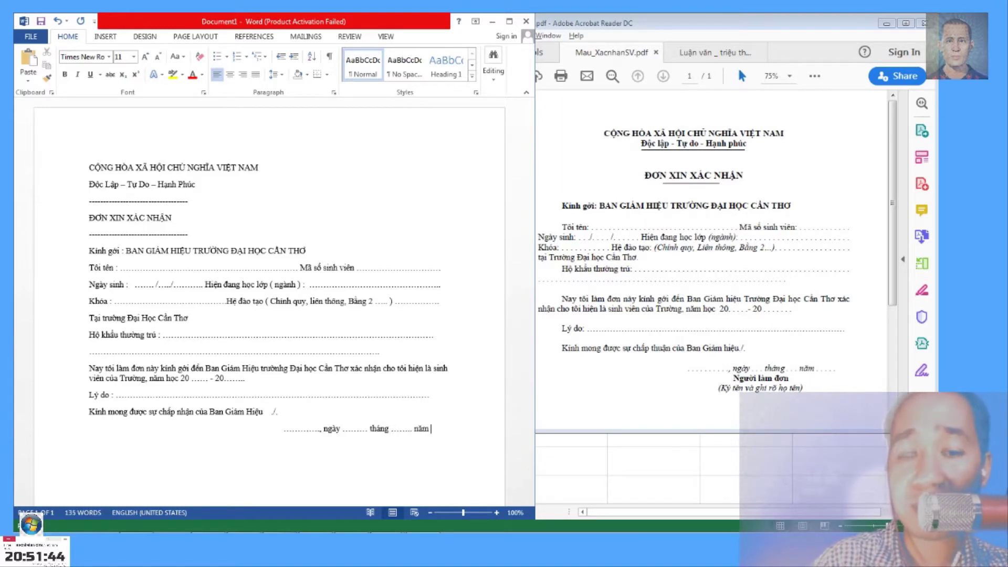
Shift the dotted date line slightly left and add a dot at its end.
click(161, 428)
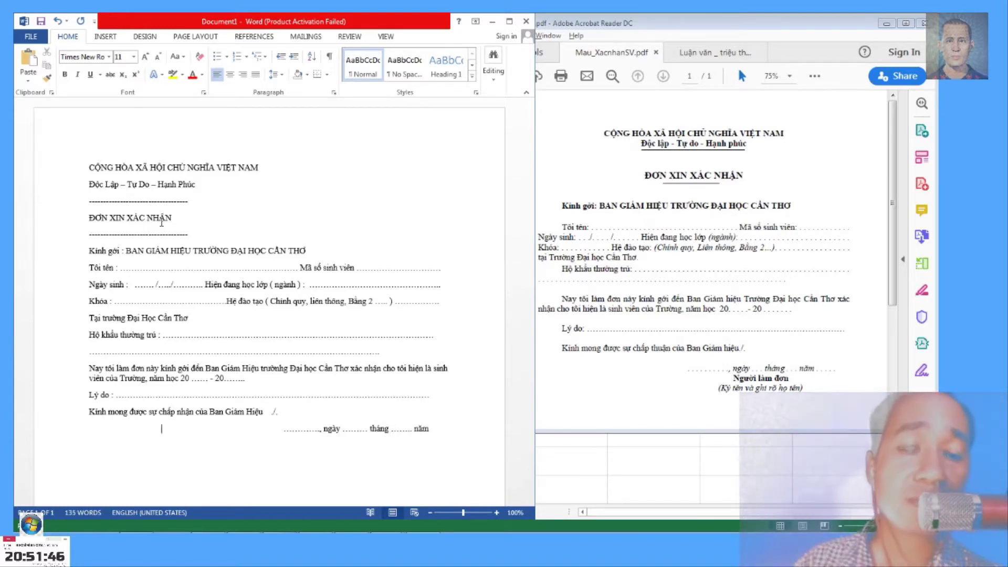
key(Delete)
key(Delete)
key(Delete)
key(Right)
key(Right)
key(Right)
click(421, 428)
text(.)
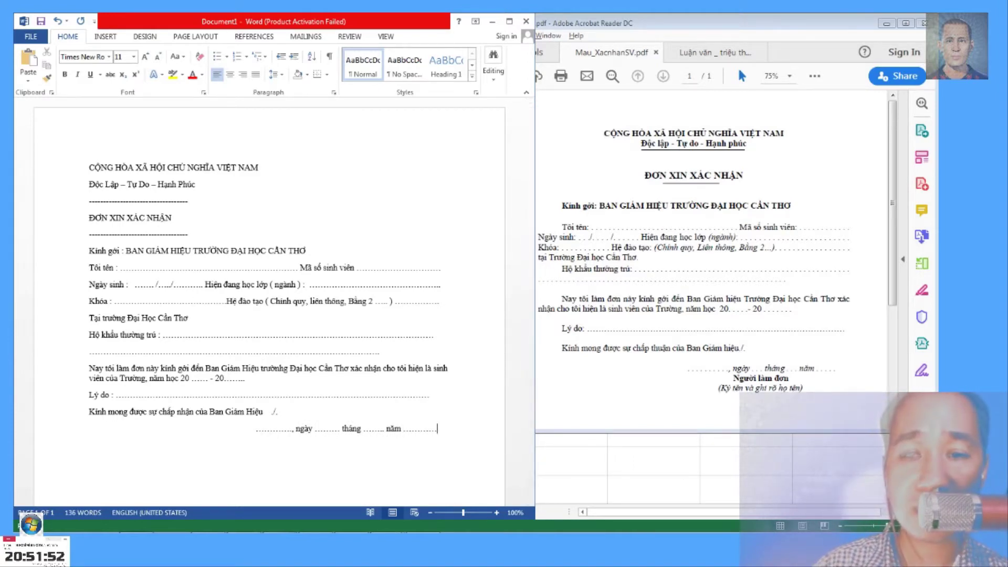
Add 'Người làm đơn' and '( Ký tên và ghi rõ họ tên )' on the next two lines.
key(Return)
text(Ngư)
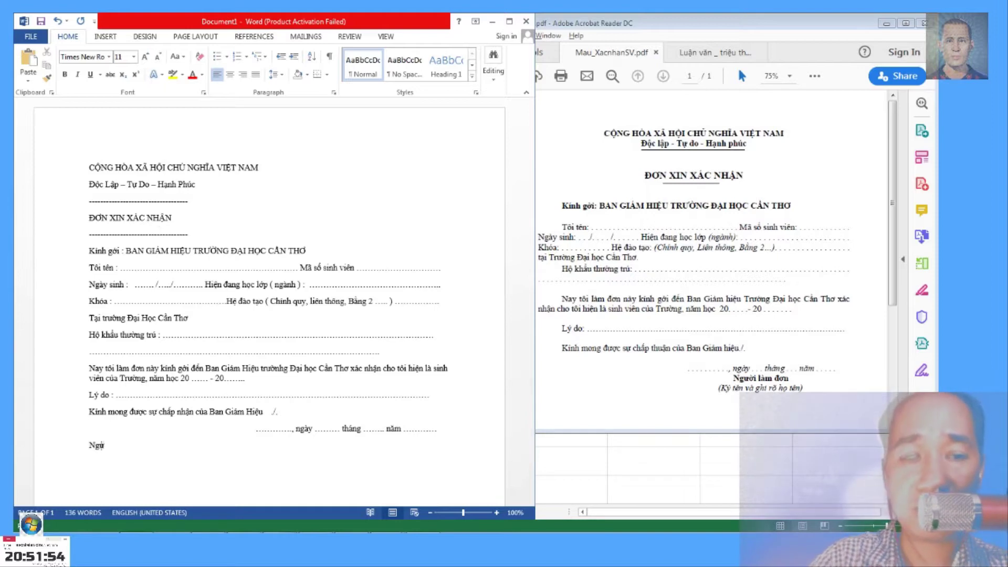
text(ời làm đơn)
key(Return)
text(()
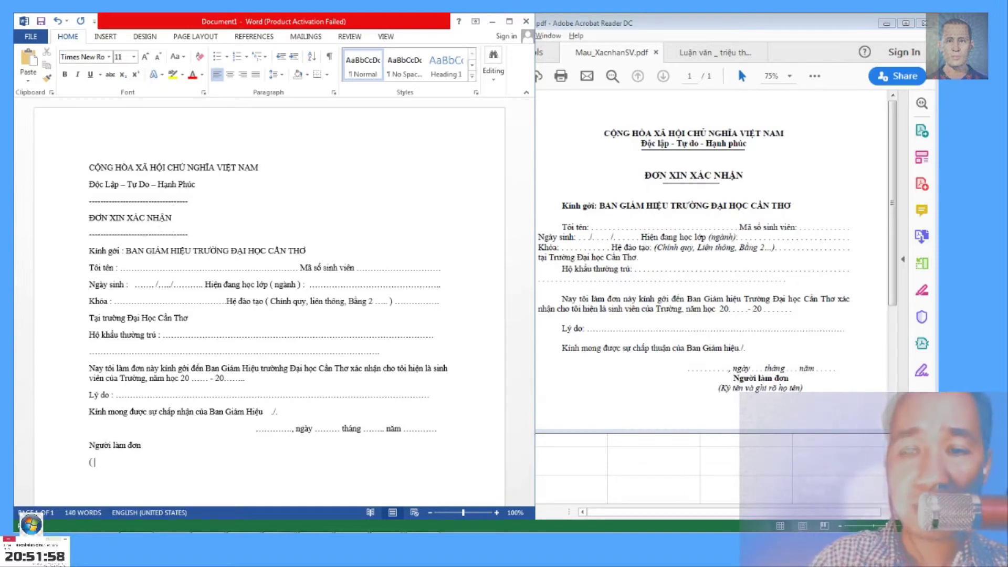
text( Ký à)
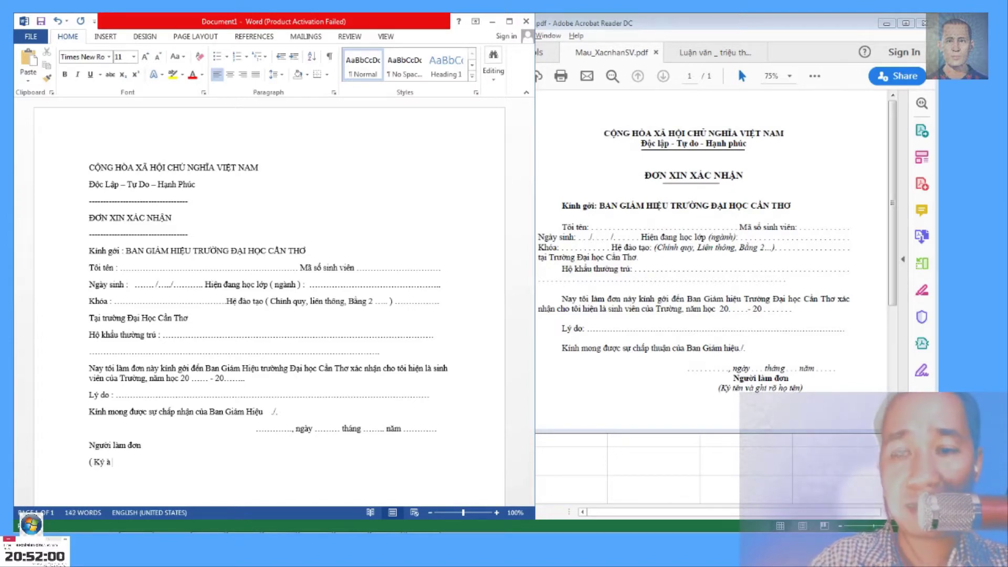
key(BackSpace)
text(tệ)
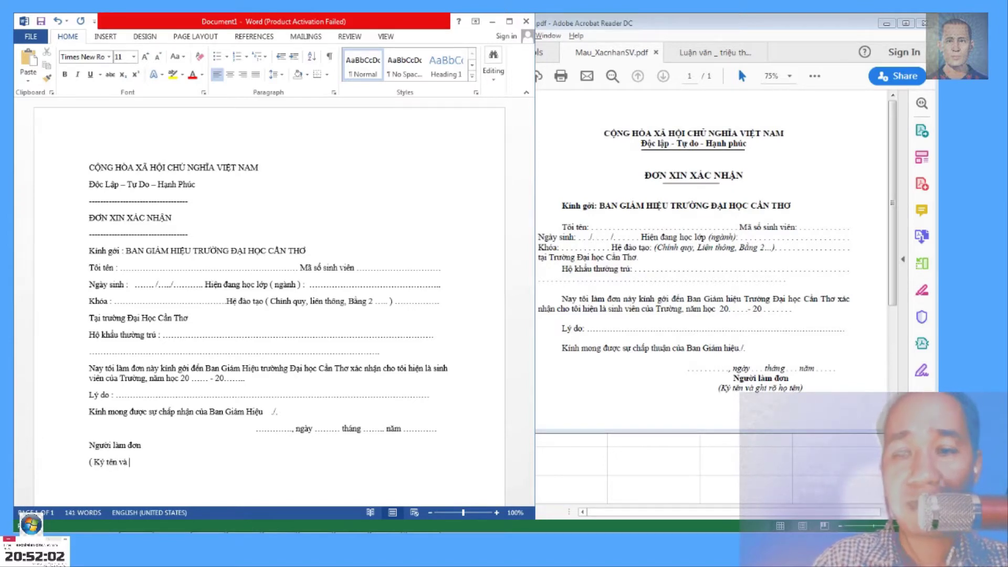
text( họ tên ))
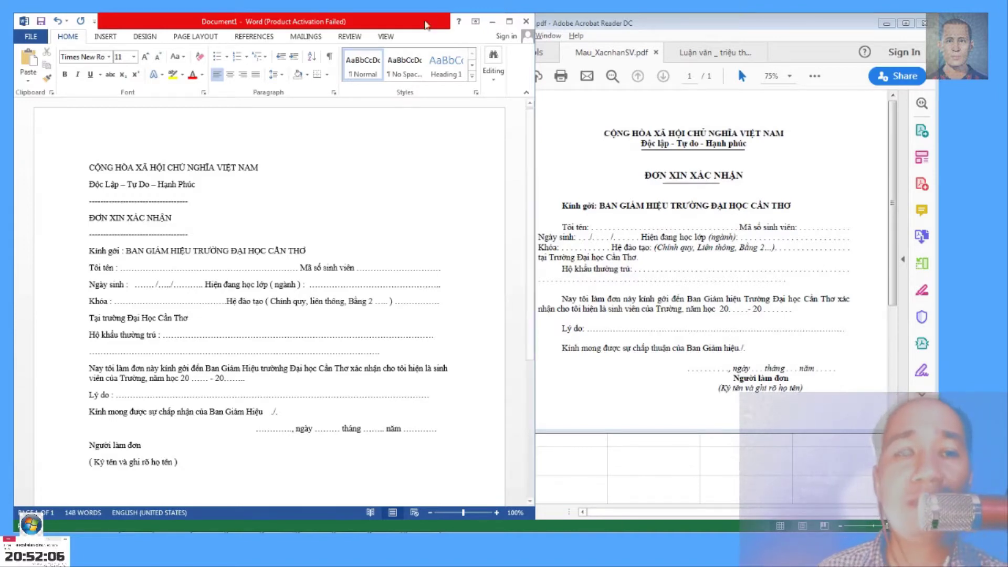
drag(314, 303, 303, 290)
Save the form as 'don xac nhan sinh vien truong' in D:\THU MUC GOC 1\VAN BAN.
click(255, 191)
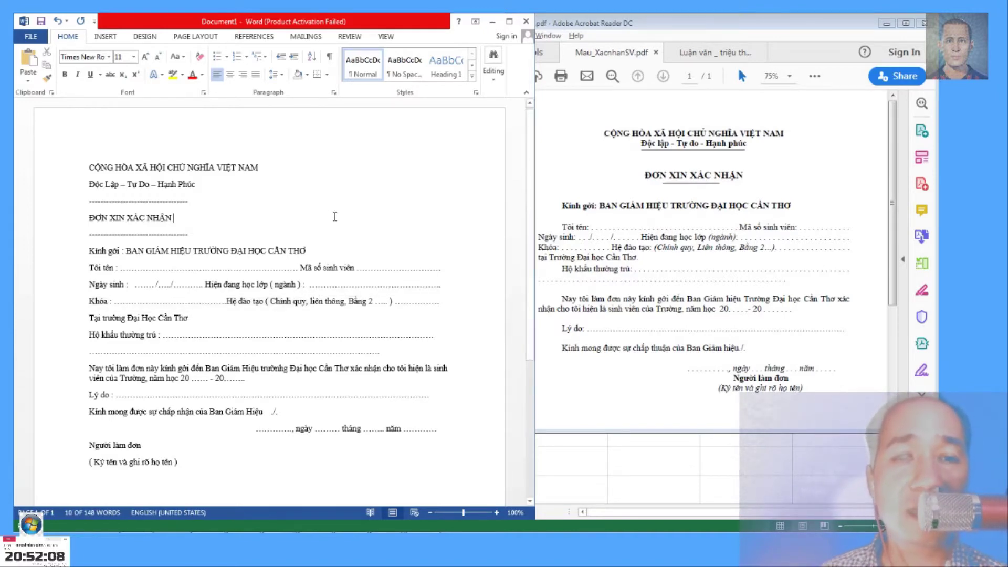
key(ctrl+s)
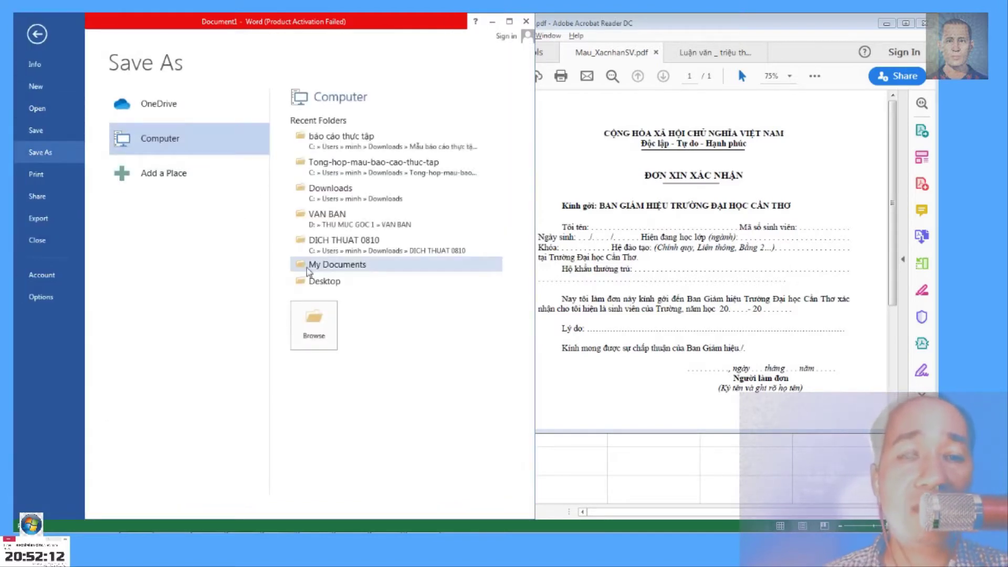
click(332, 318)
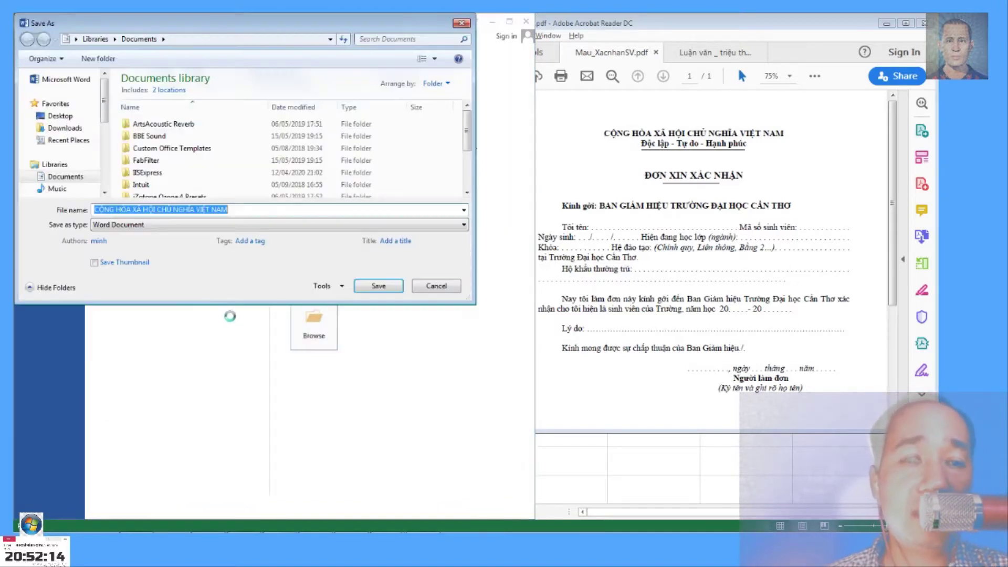
drag(105, 120, 97, 156)
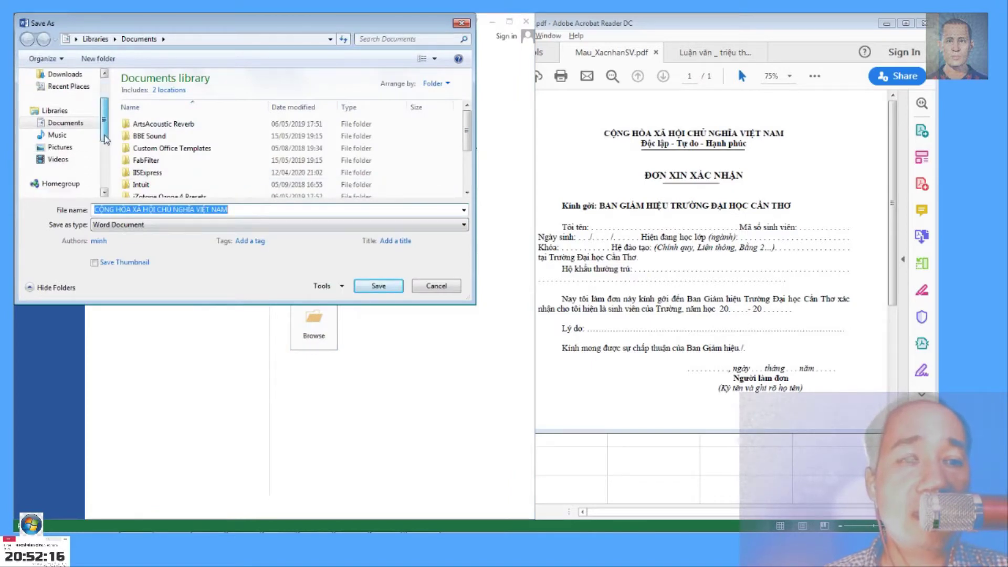
click(94, 148)
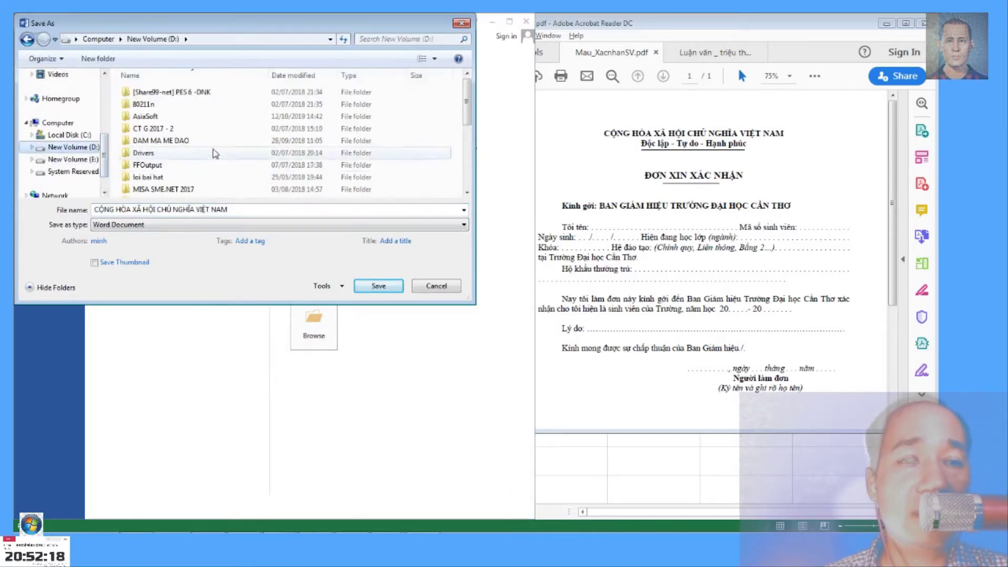
scroll(145, 188, down, 3)
double_click(153, 190)
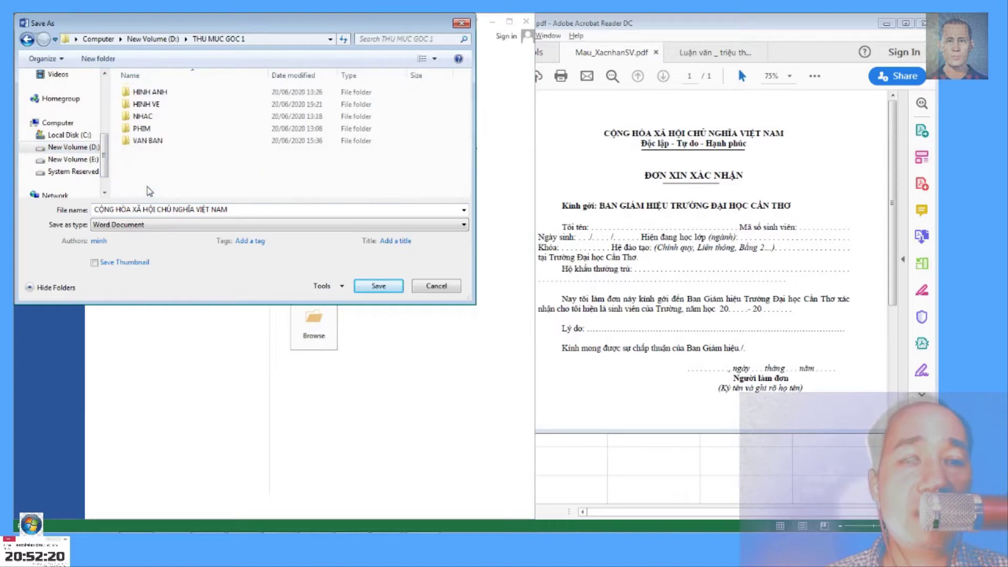
double_click(152, 142)
triple_click(157, 209)
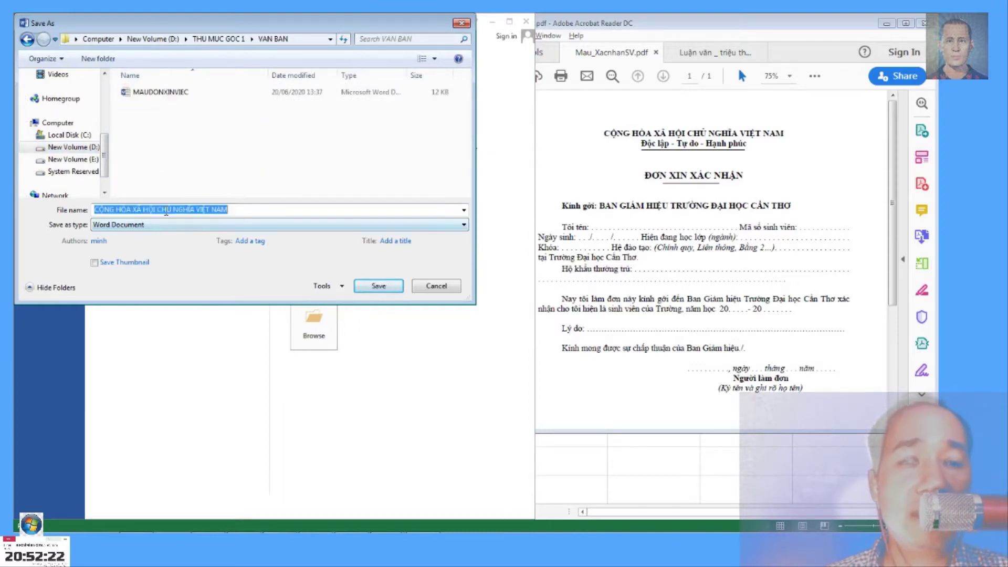
text(don xac nhan )
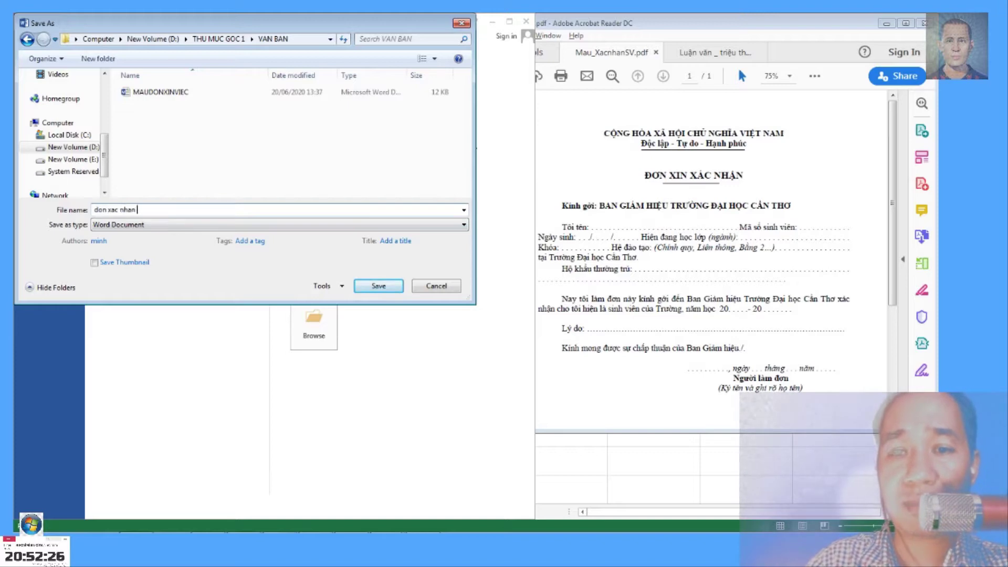
text(sinh vien truong)
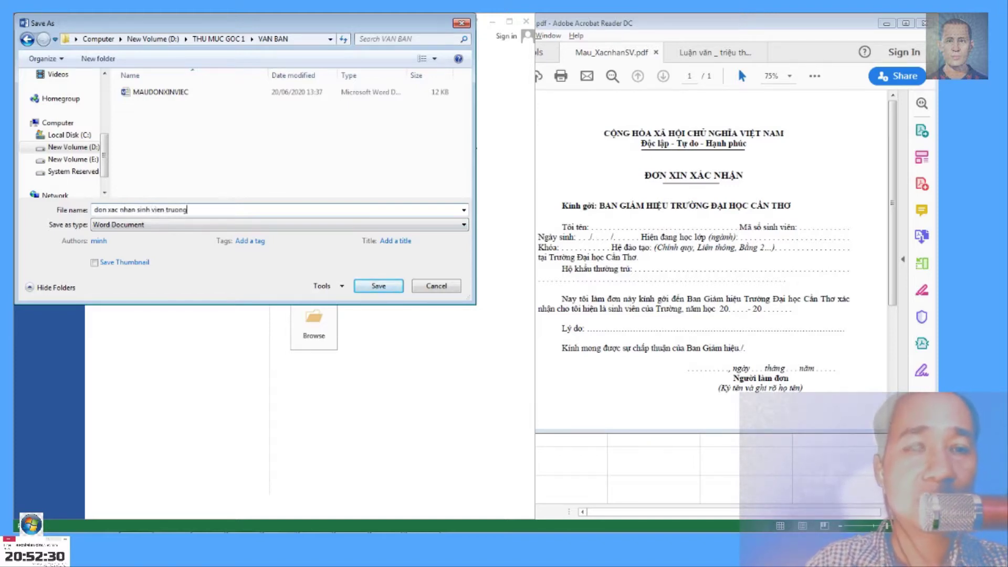
key(Return)
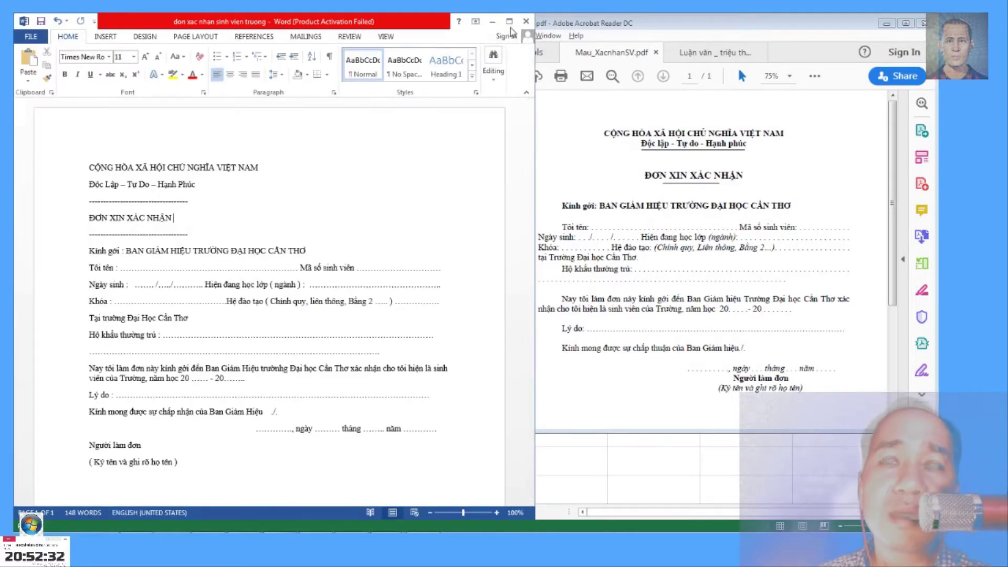
mouse_move(304, 165)
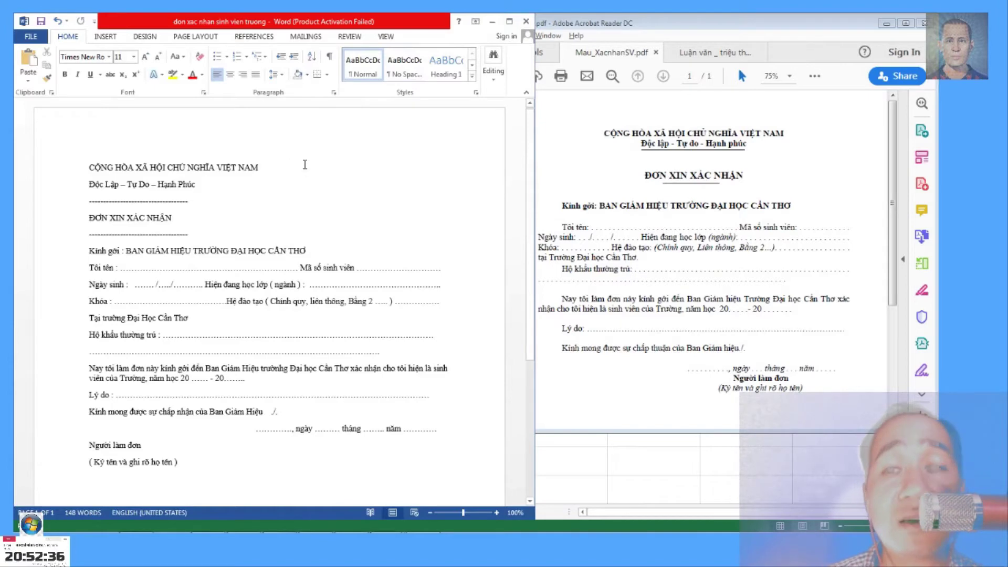
Bold and centre the national heading line and add a '( CTRL B, E )' note after it.
drag(287, 164, 88, 166)
key(ctrl+b)
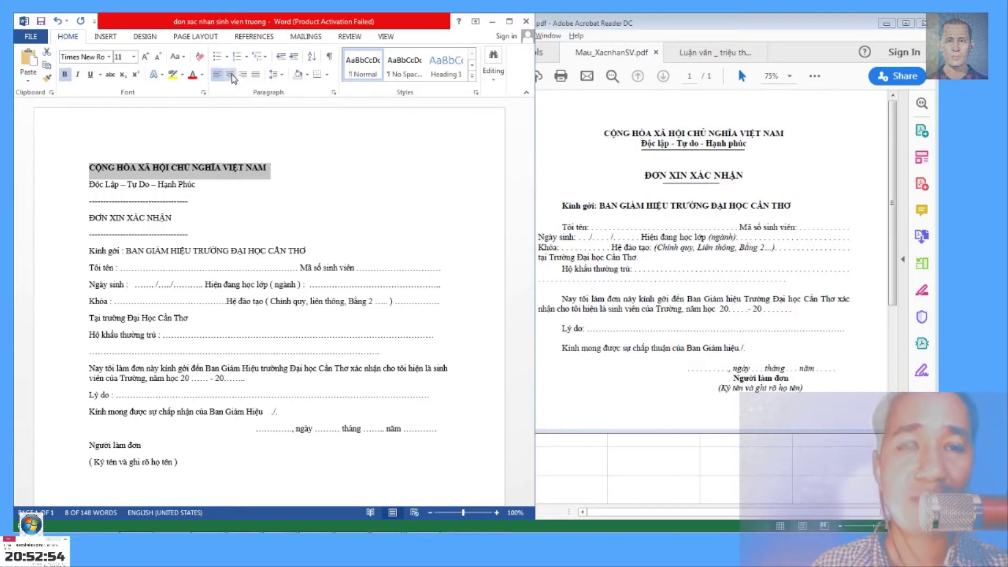
click(230, 76)
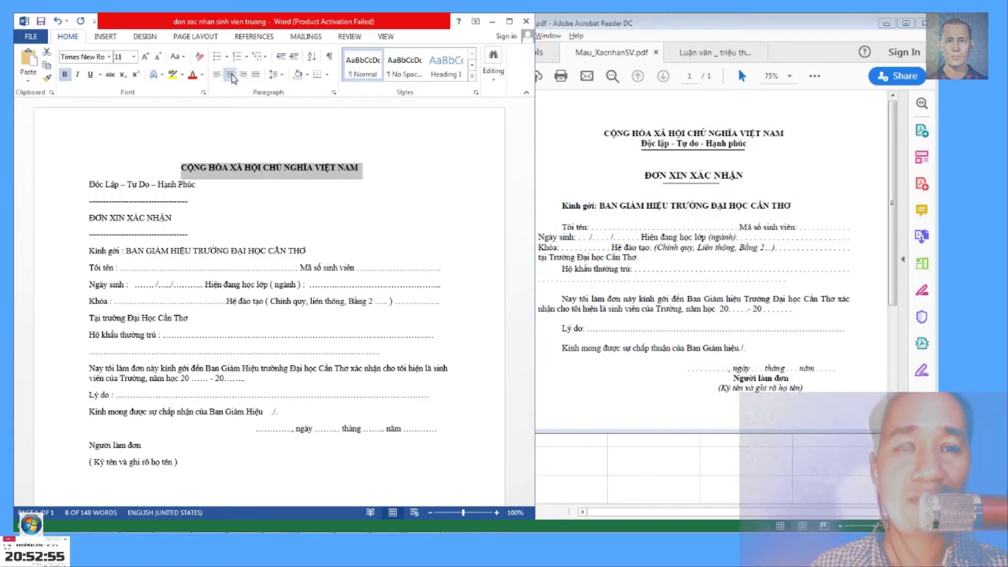
click(367, 168)
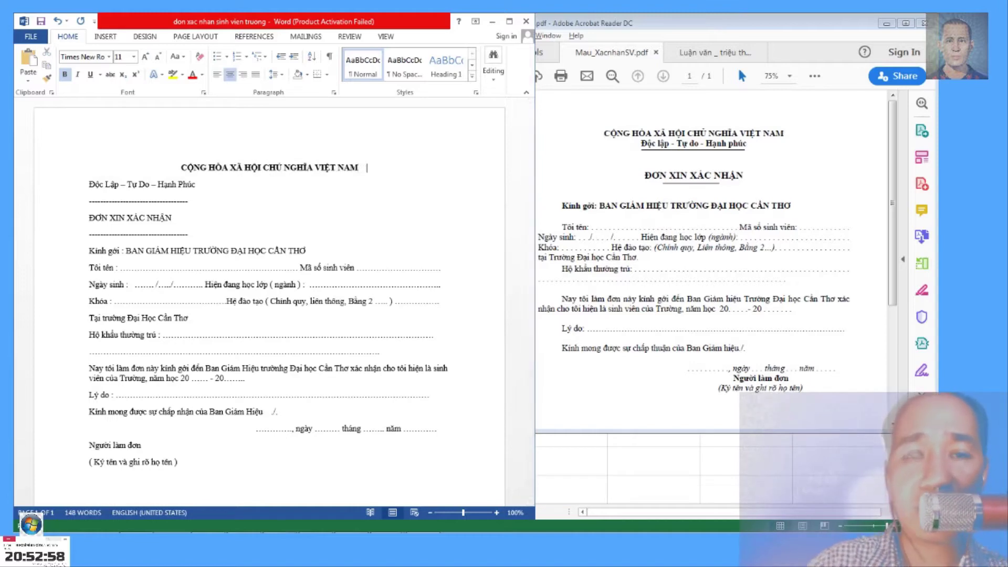
text(()
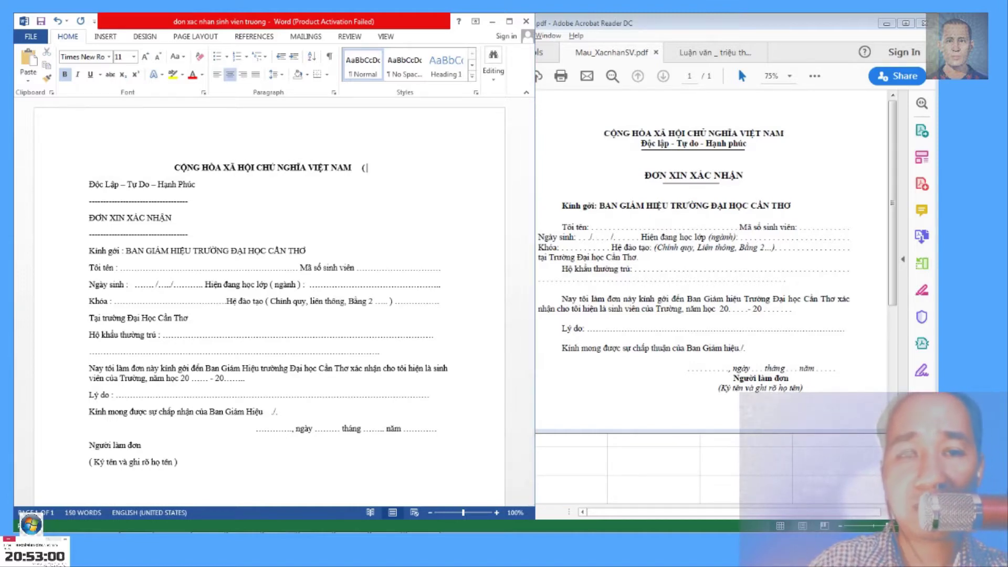
text( CTRL)
text( B)
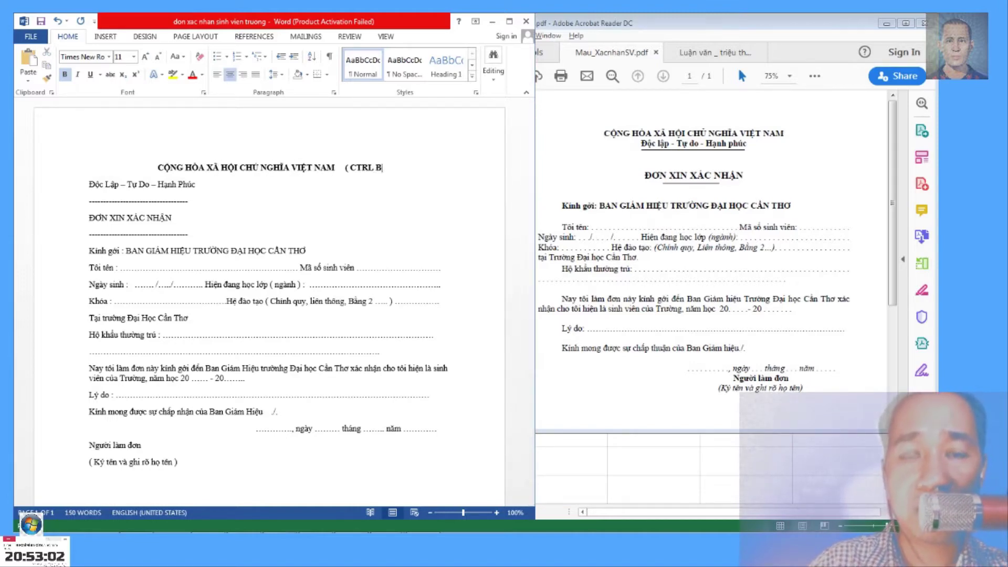
text(, E ()
key(BackSpace)
text())
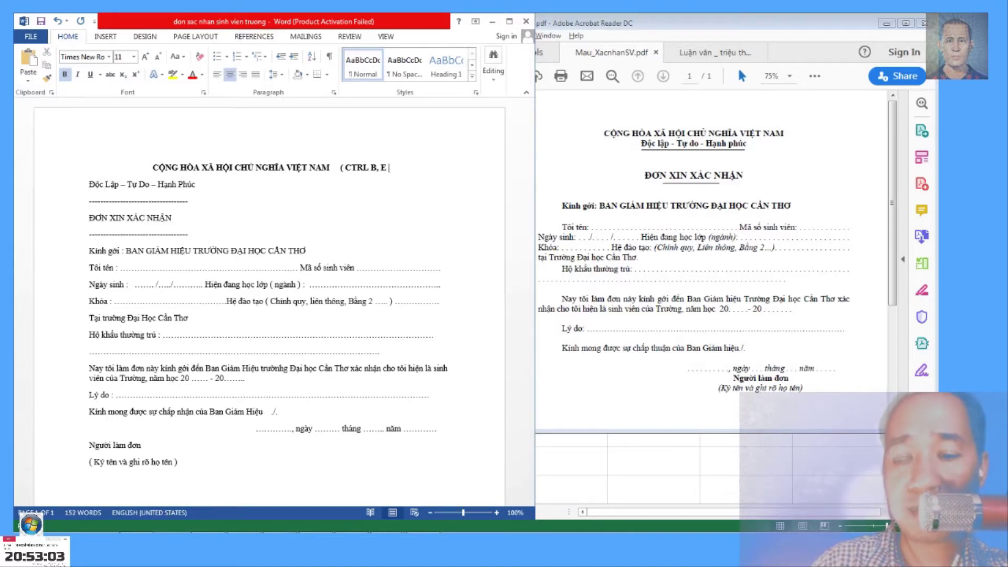
key(Down)
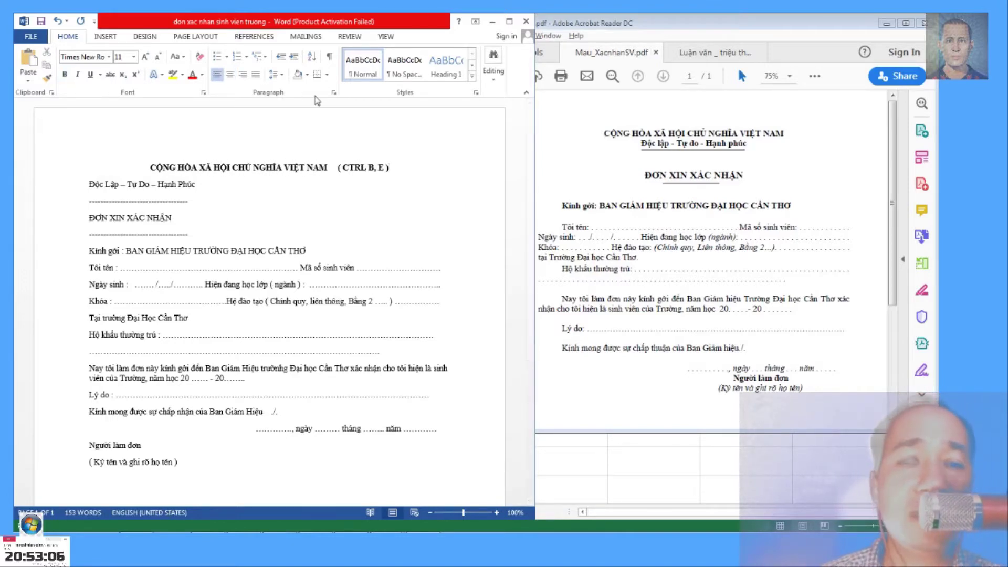
Make the Độc Lập – Tự Do – Hạnh Phúc line bold and centred.
drag(208, 183, 89, 185)
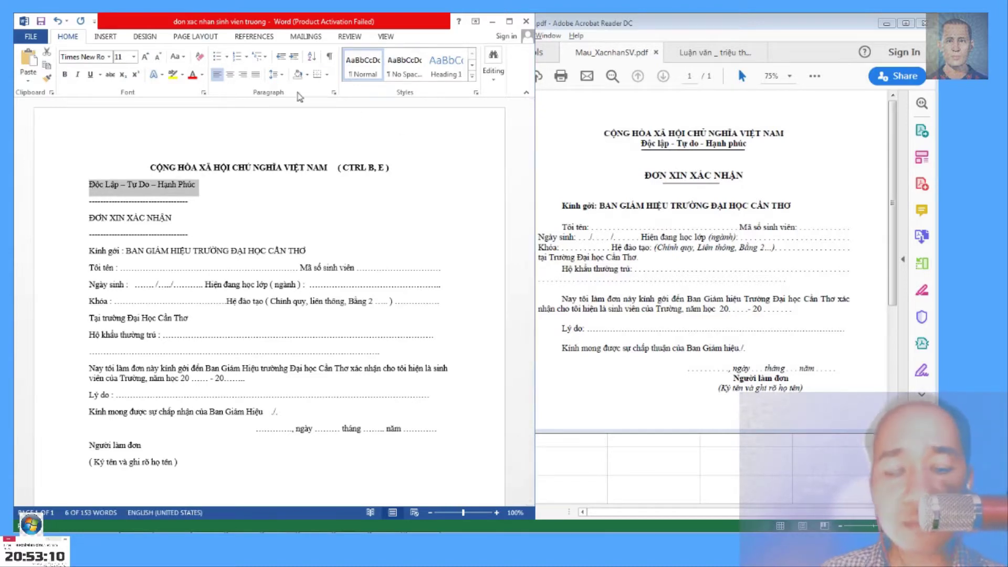
key(ctrl+b)
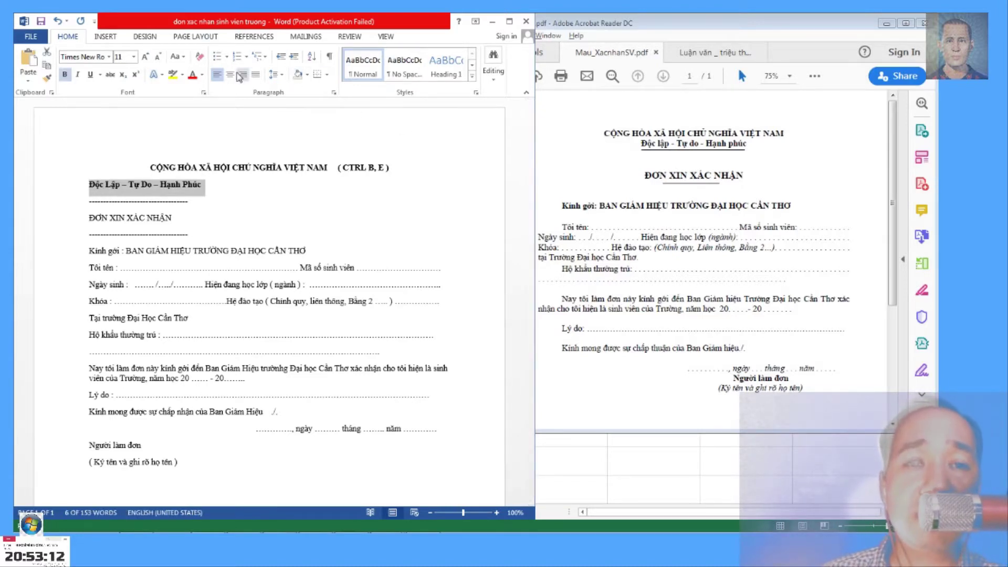
click(231, 75)
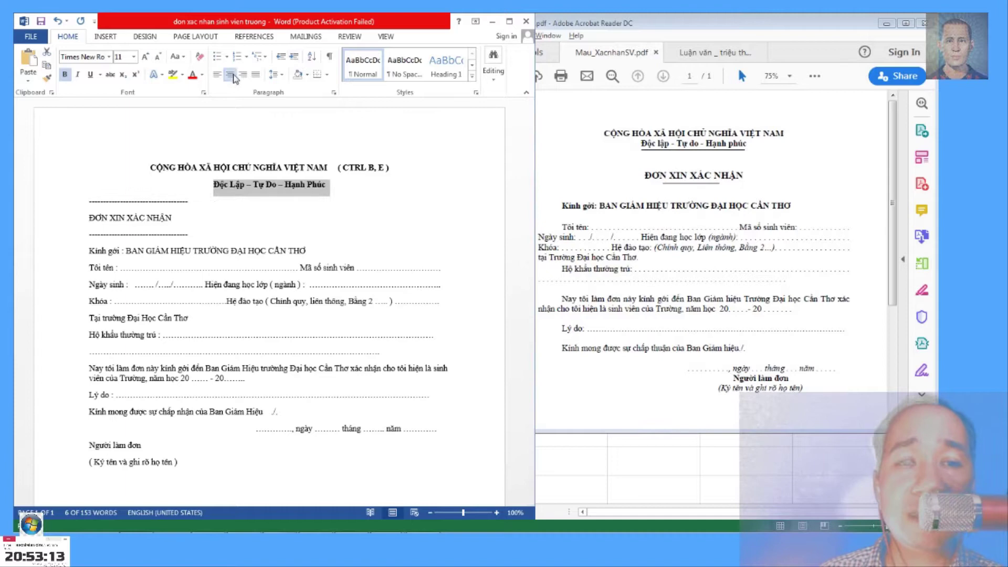
click(336, 180)
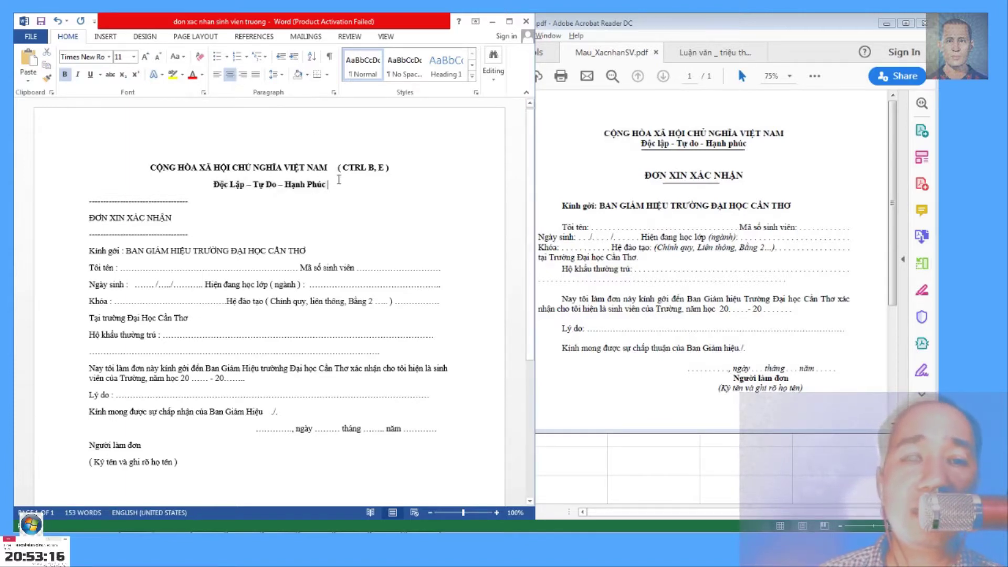
key(Return)
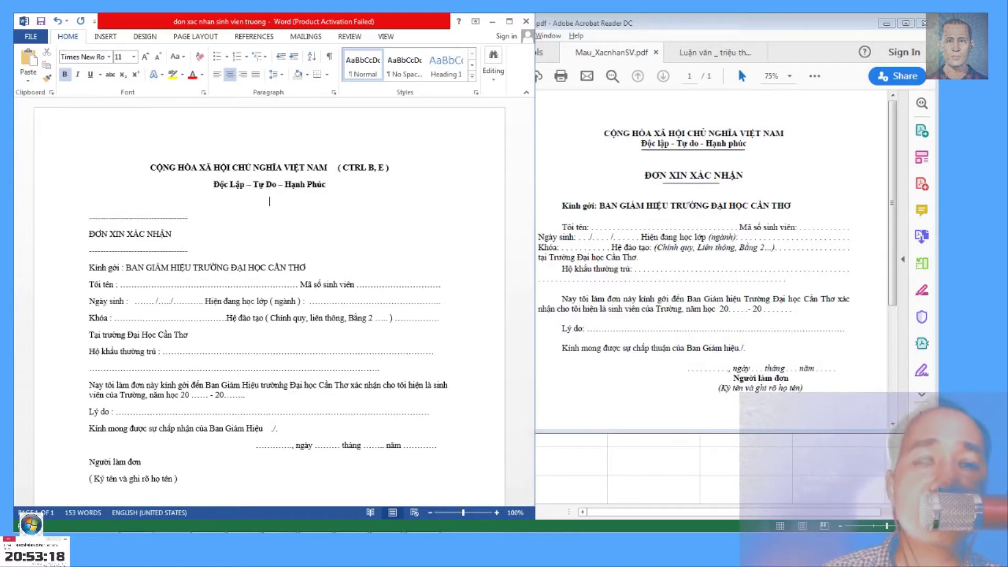
key(ctrl+z)
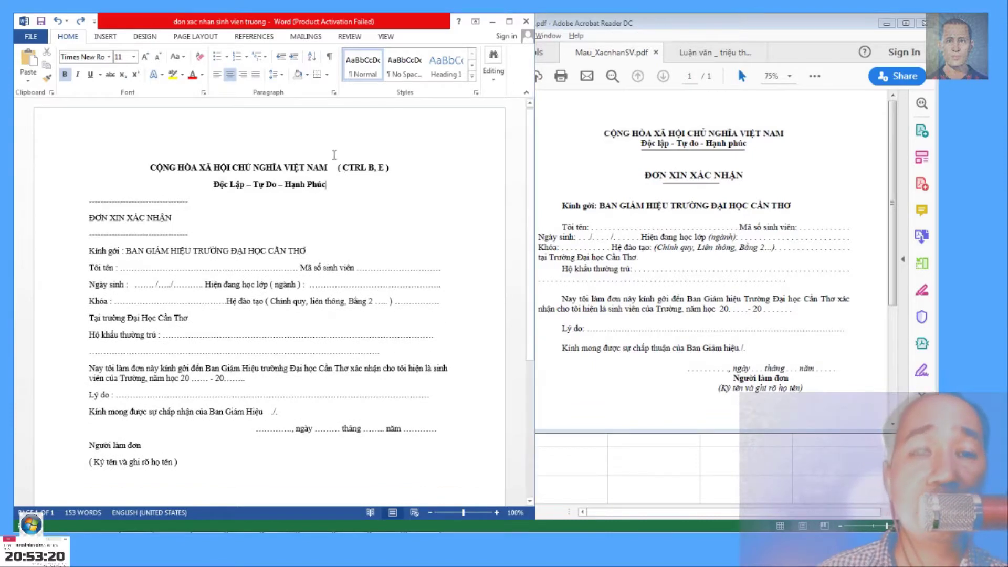
drag(339, 169, 422, 169)
key(ctrl+c)
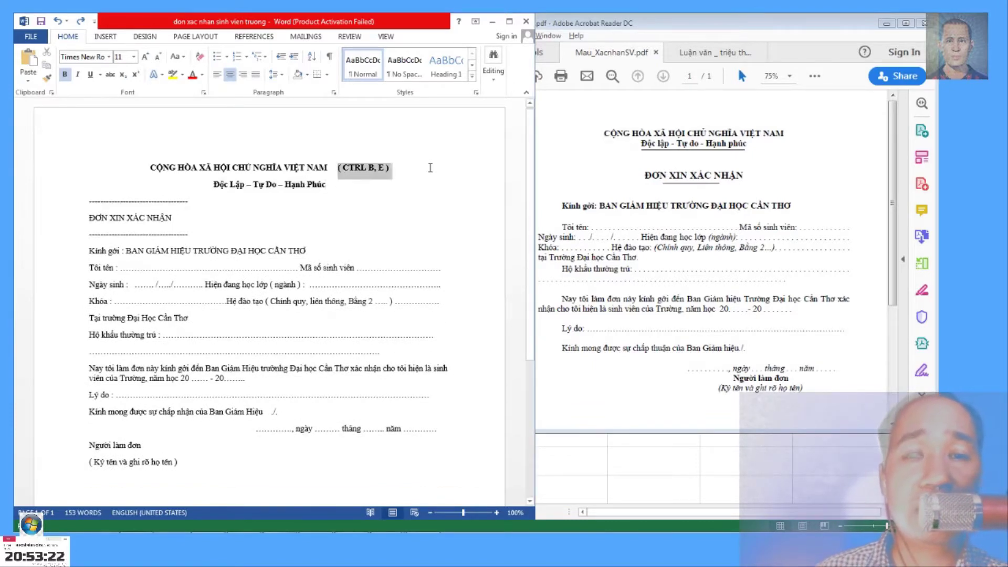
Move the '( CTRL B, E )' note onto its own line above the heading.
key(Delete)
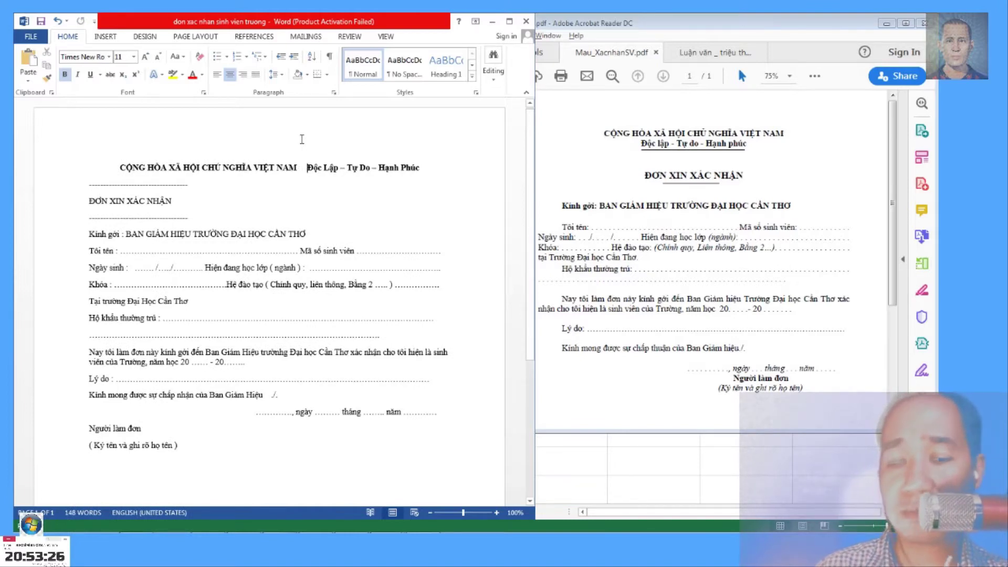
key(Return)
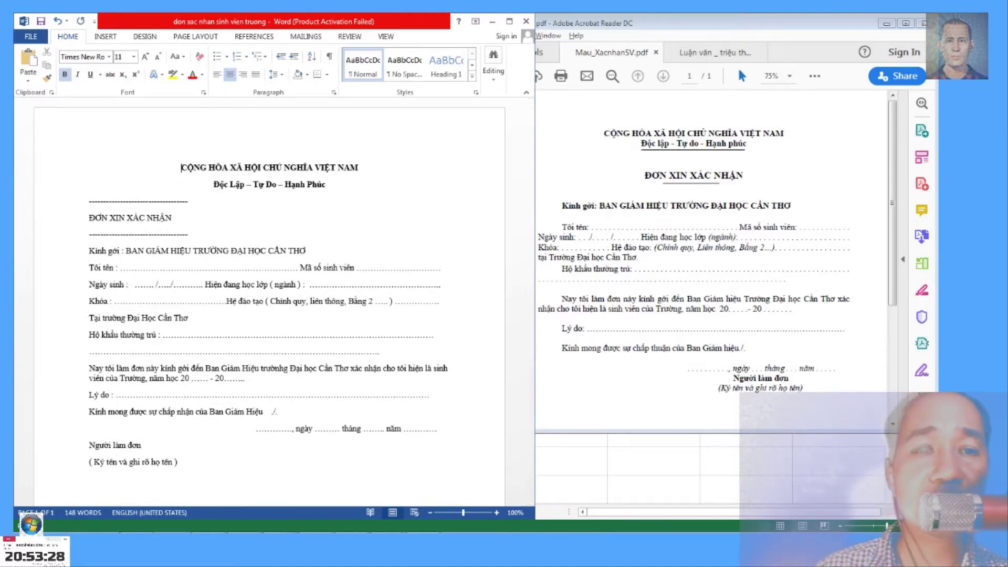
key(ctrl+v)
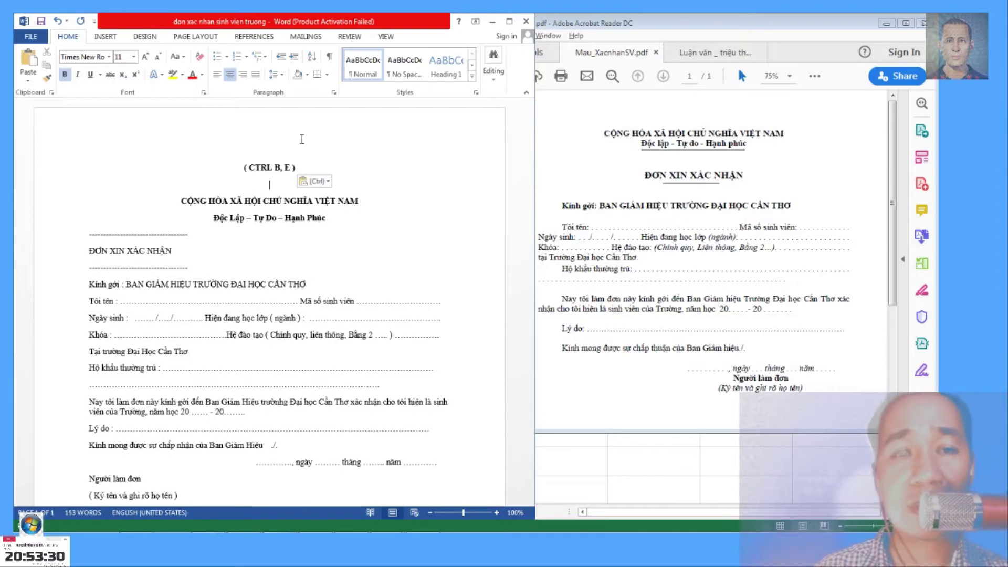
key(Delete)
click(209, 153)
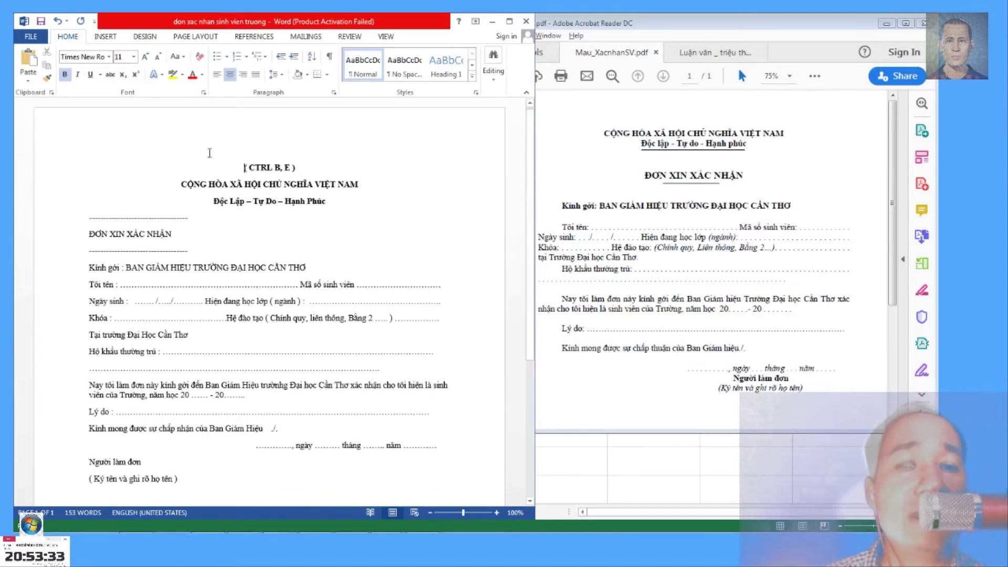
Make the dashed line under the motto bold.
click(89, 218)
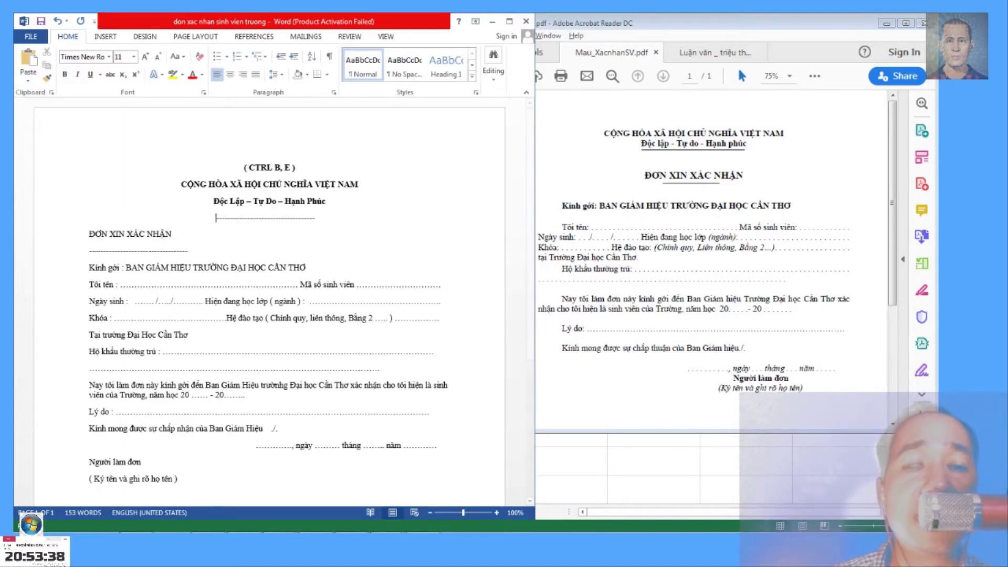
key(shift+End)
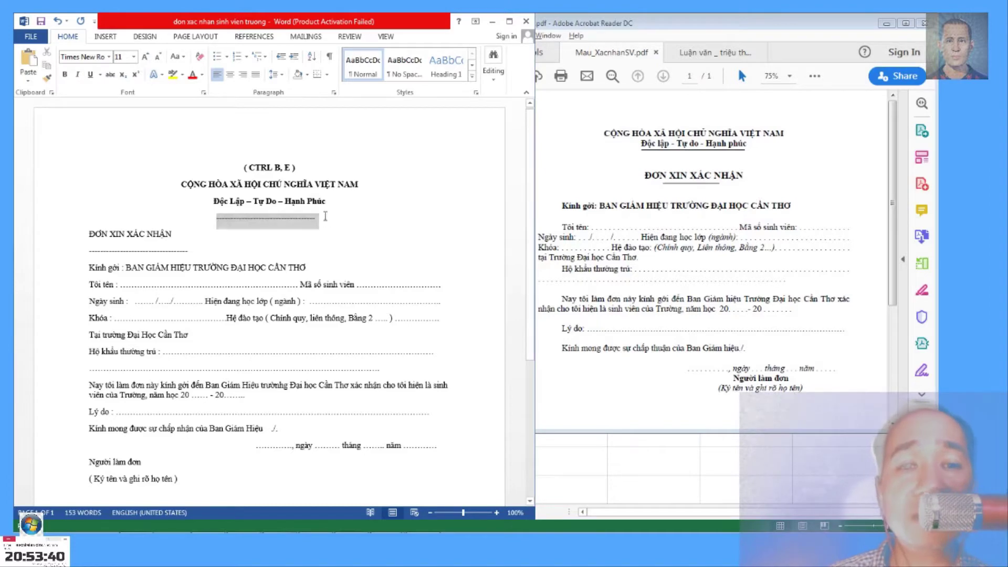
click(64, 75)
key(End)
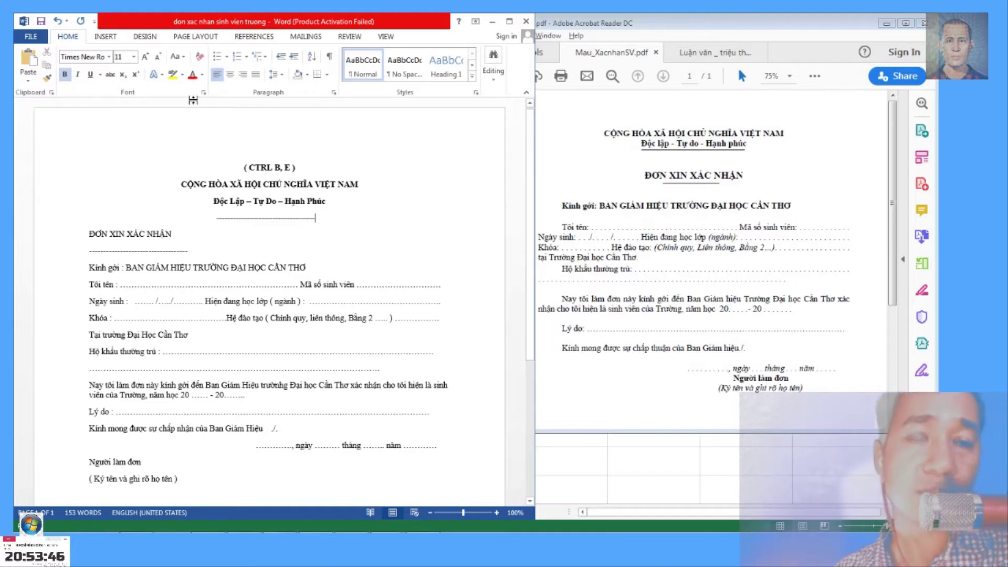
Draw a horizontal line shape under the motto and open its shape formatting.
click(108, 37)
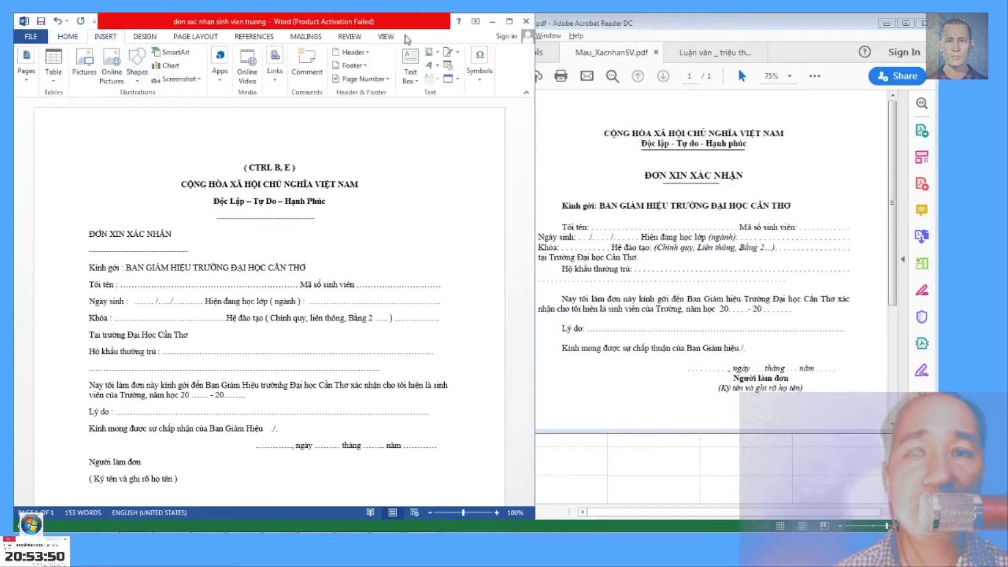
click(509, 22)
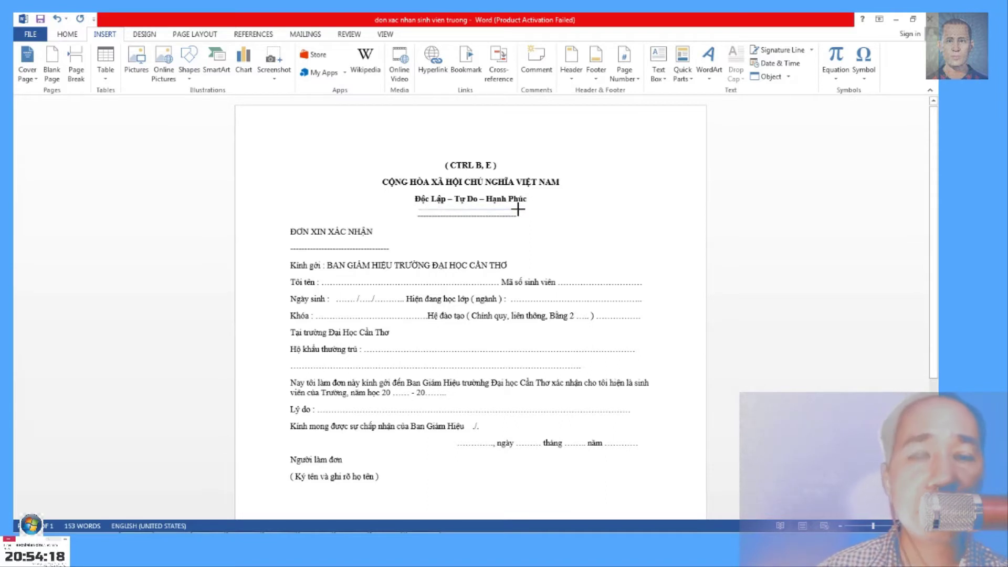
drag(518, 210, 418, 210)
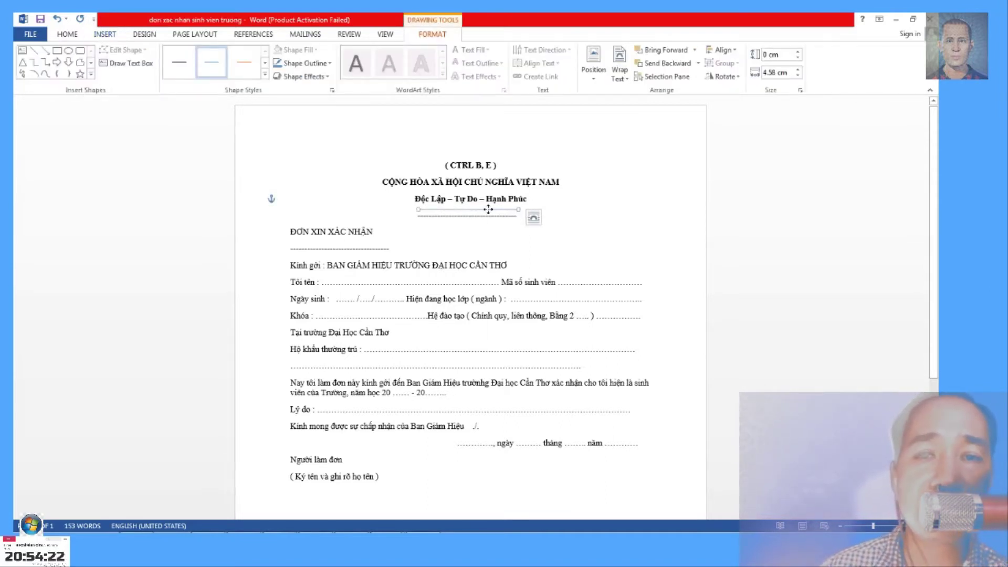
right_click(489, 210)
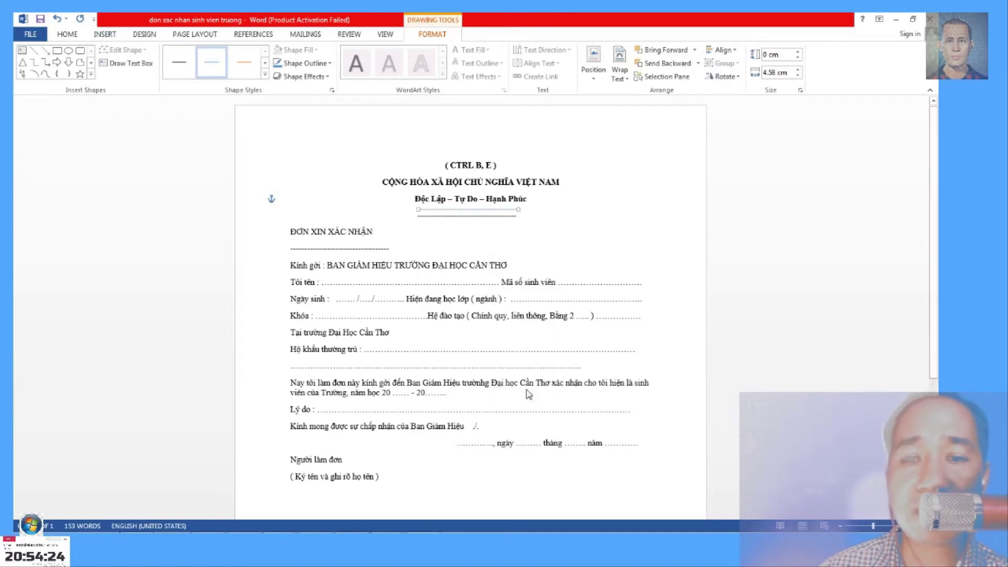
click(527, 391)
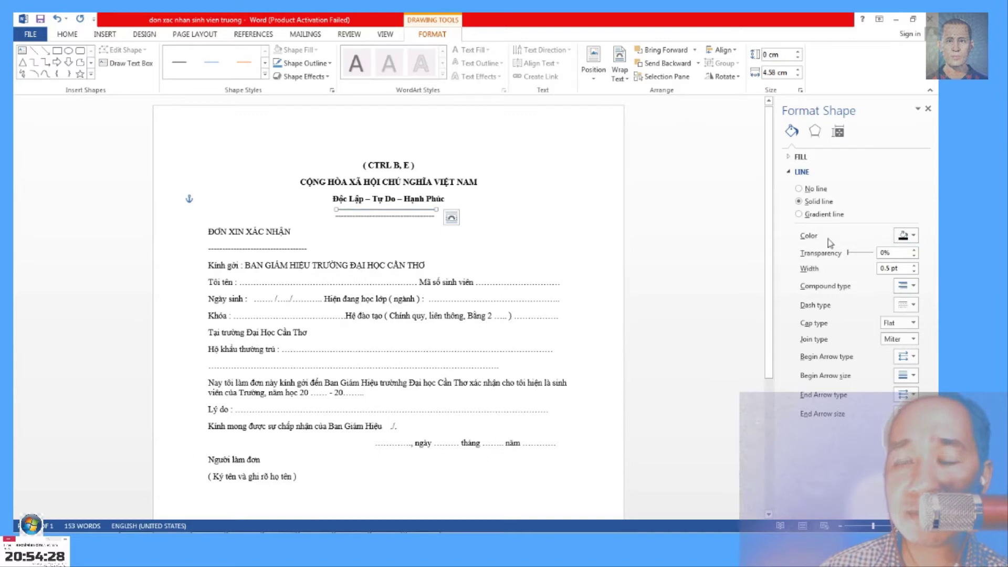
Delete the old dashed text under the drawn line and select the ĐƠN XIN XÁC NHẬN line.
click(435, 217)
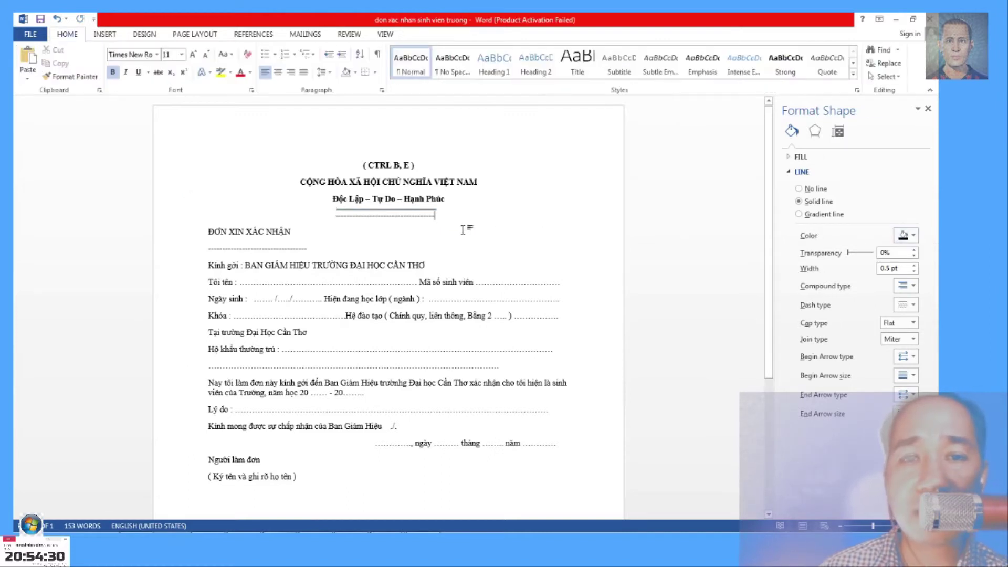
drag(436, 216, 334, 218)
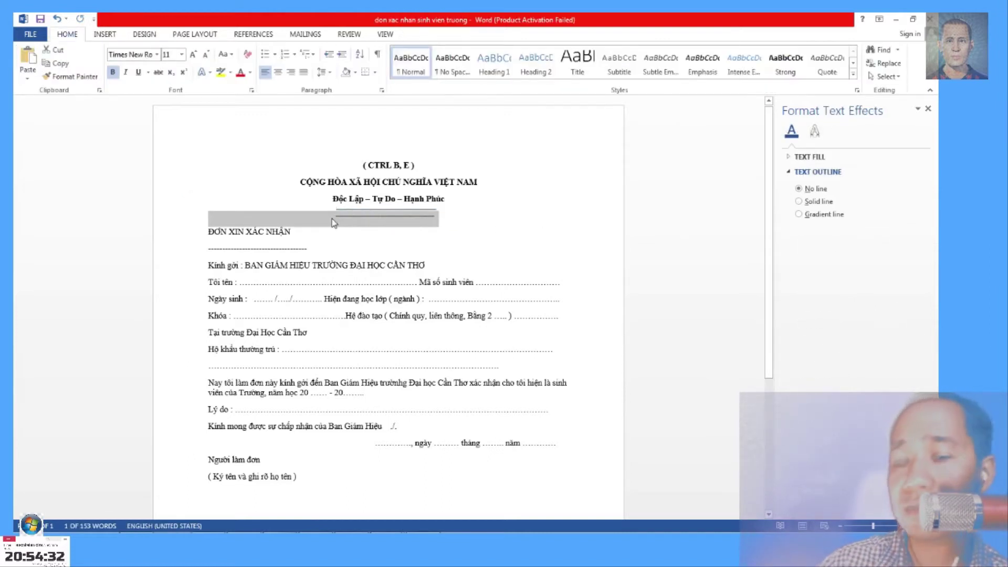
key(Delete)
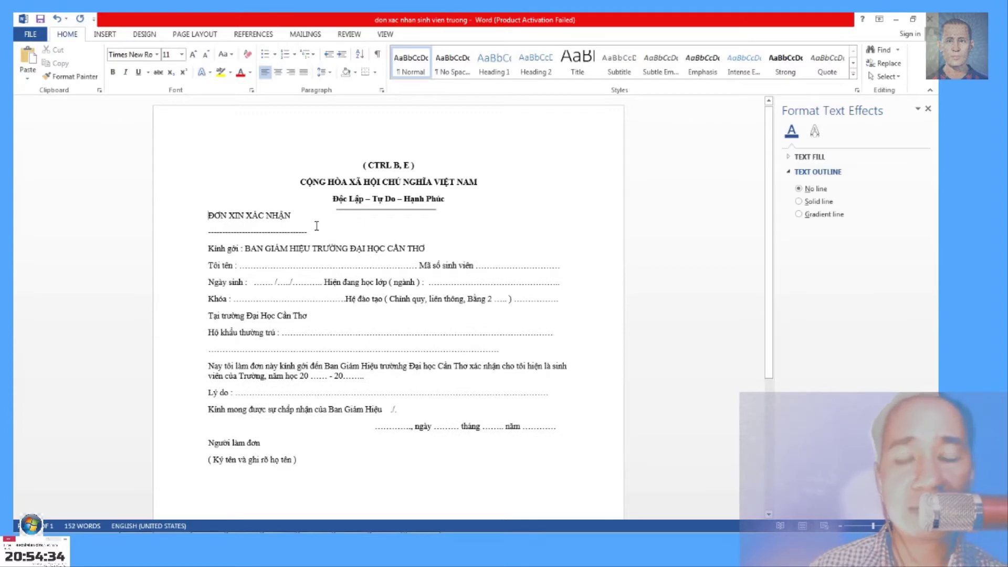
key(Home)
key(shift+End)
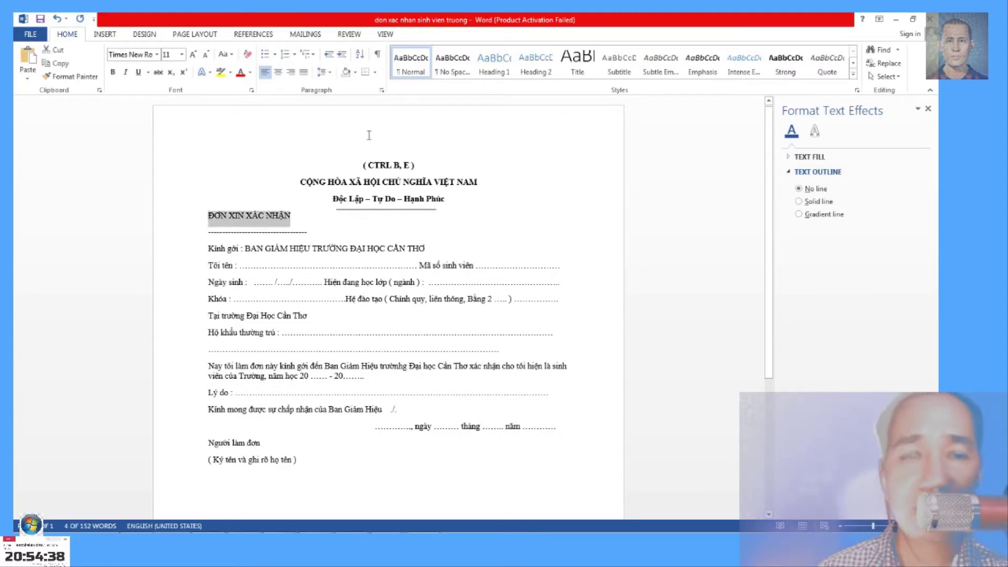
click(915, 20)
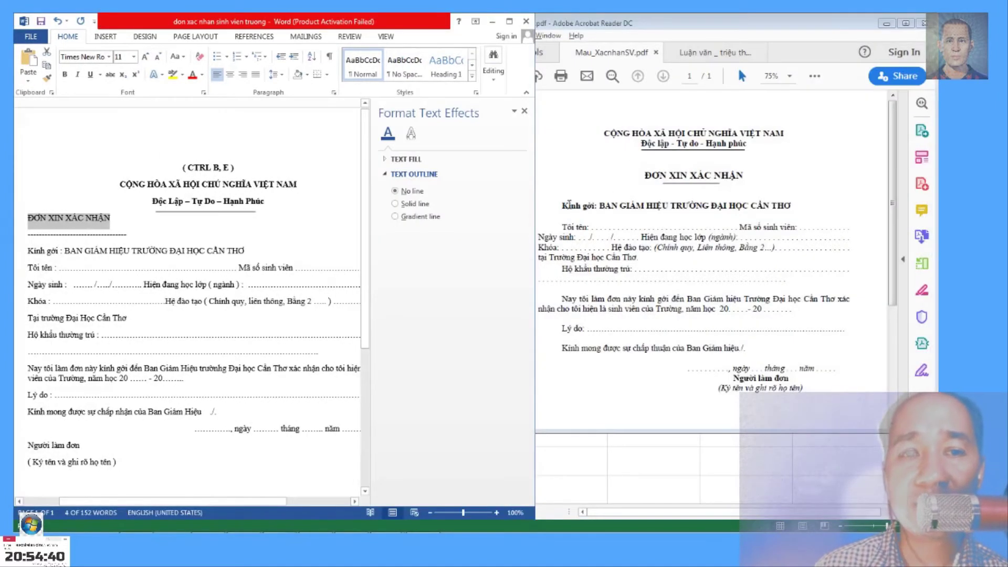
Make ĐƠN XIN XÁC NHẬN bold and centred, with an empty line above it.
click(524, 112)
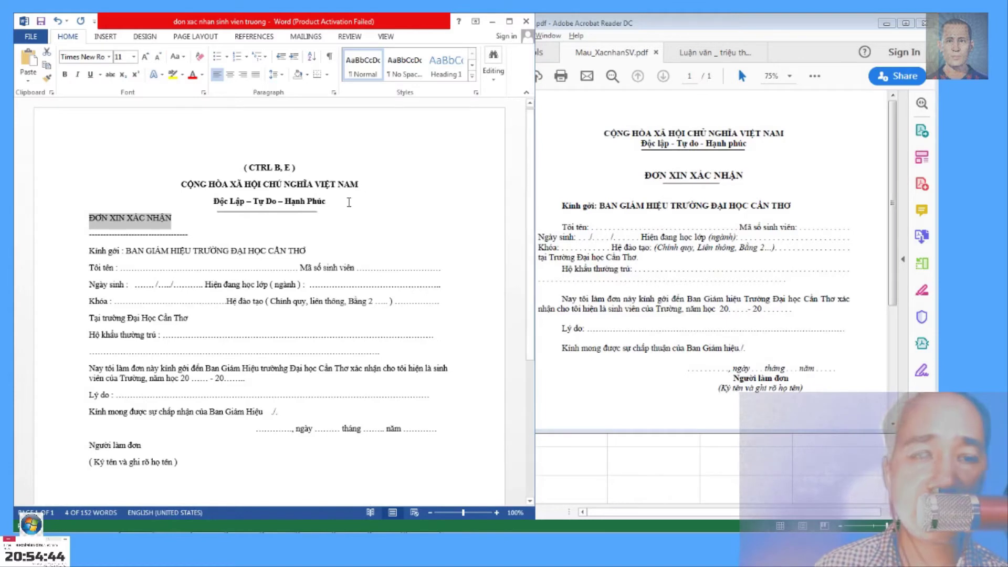
key(ctrl+b)
key(ctrl+e)
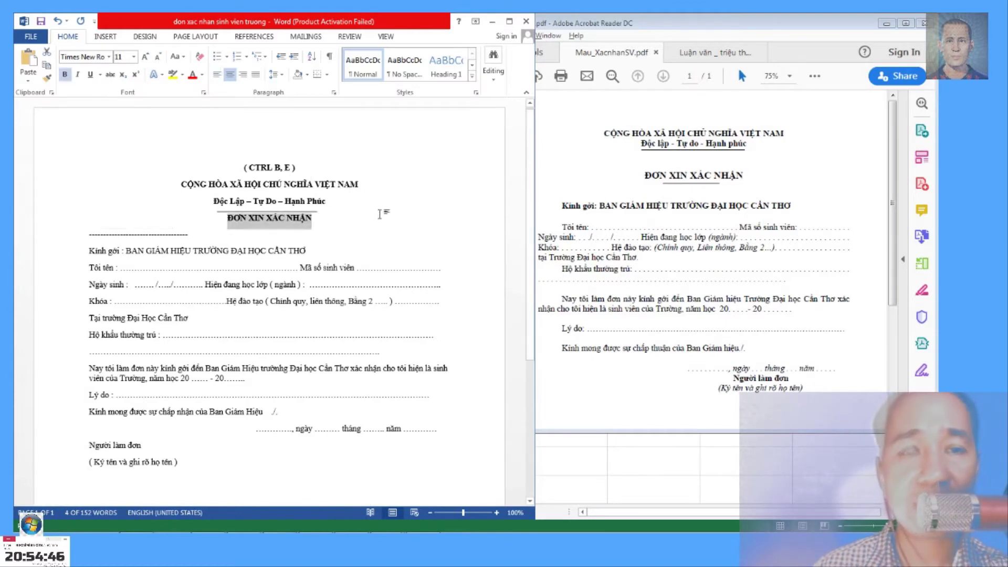
click(228, 221)
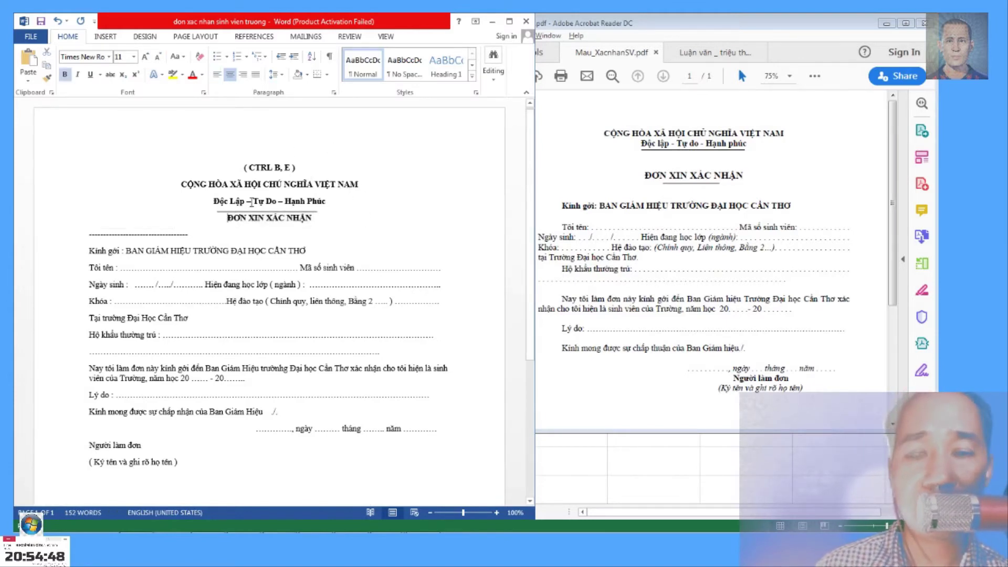
key(Return)
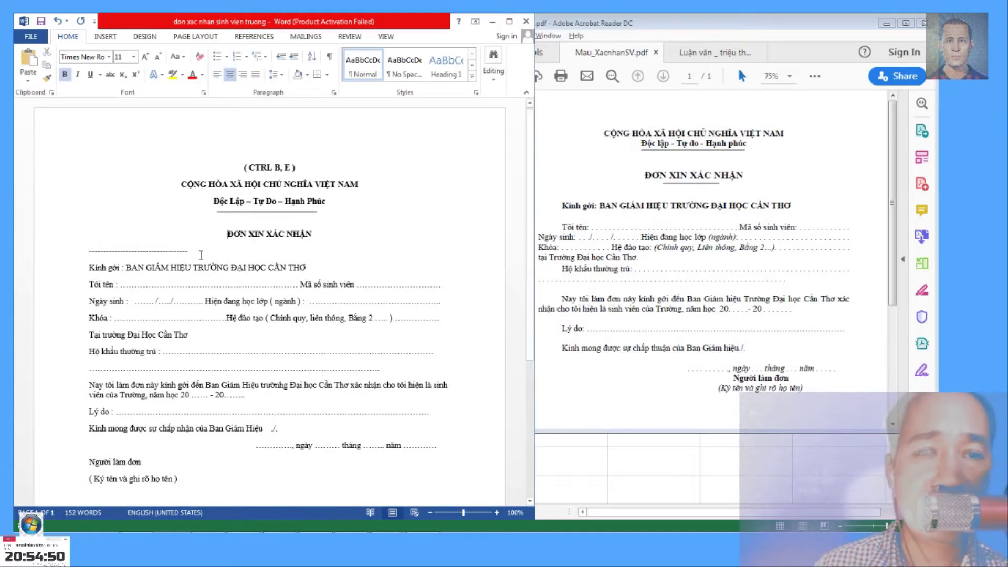
Centre the dashed underline beneath the ĐƠN XIN XÁC NHẬN title.
drag(201, 255, 100, 248)
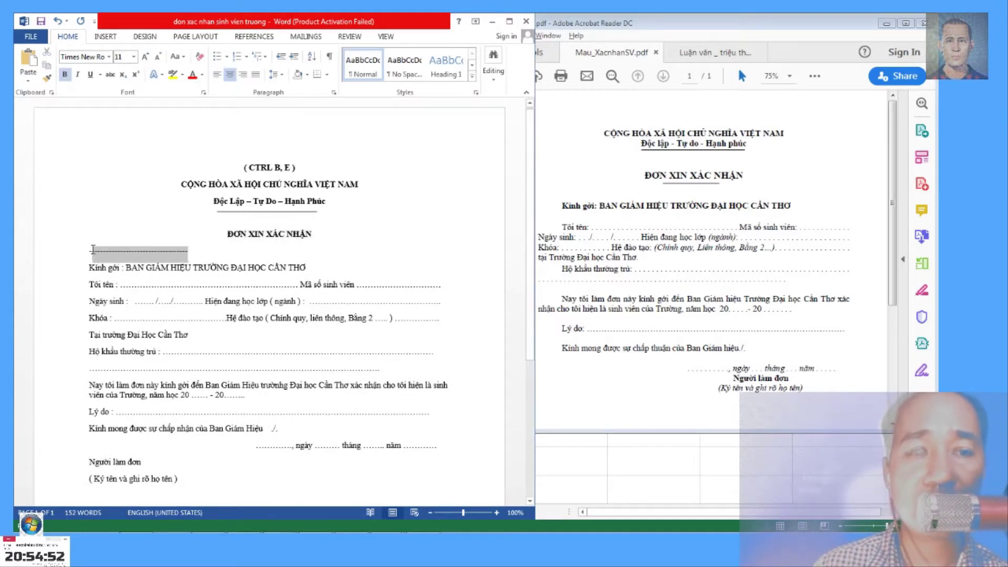
key(ctrl+b)
key(ctrl+e)
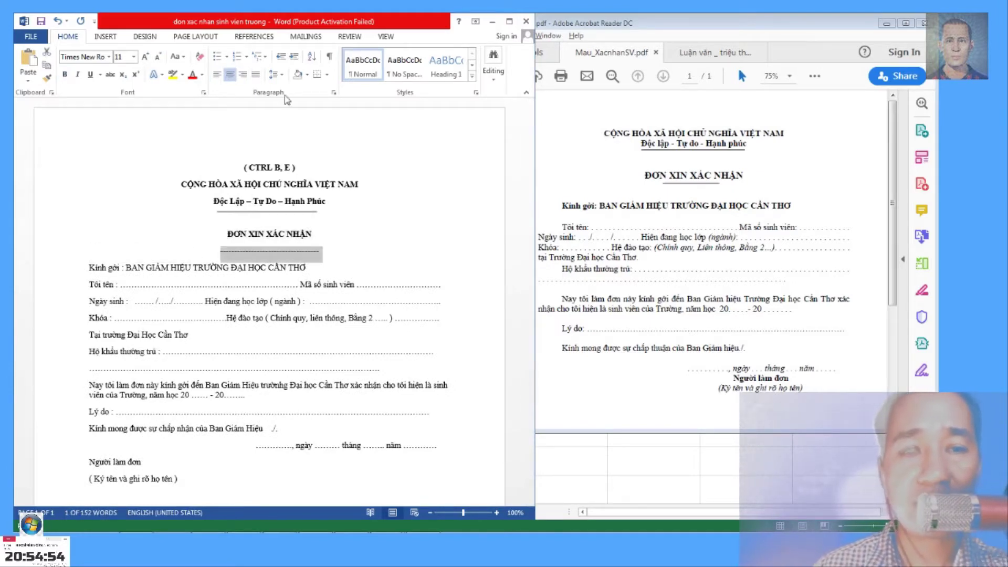
click(419, 210)
scroll(260, 268, down, 3)
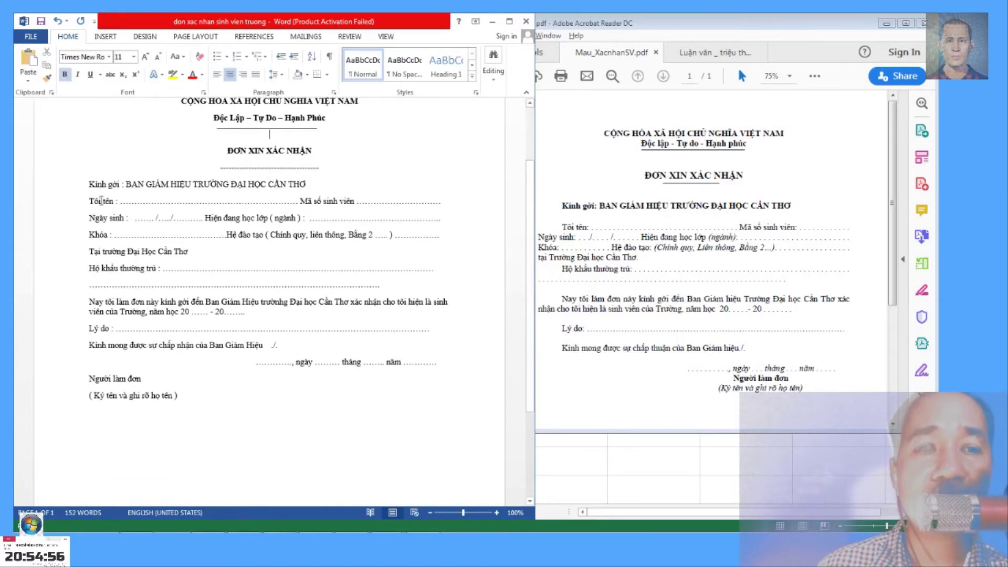
drag(89, 183, 311, 184)
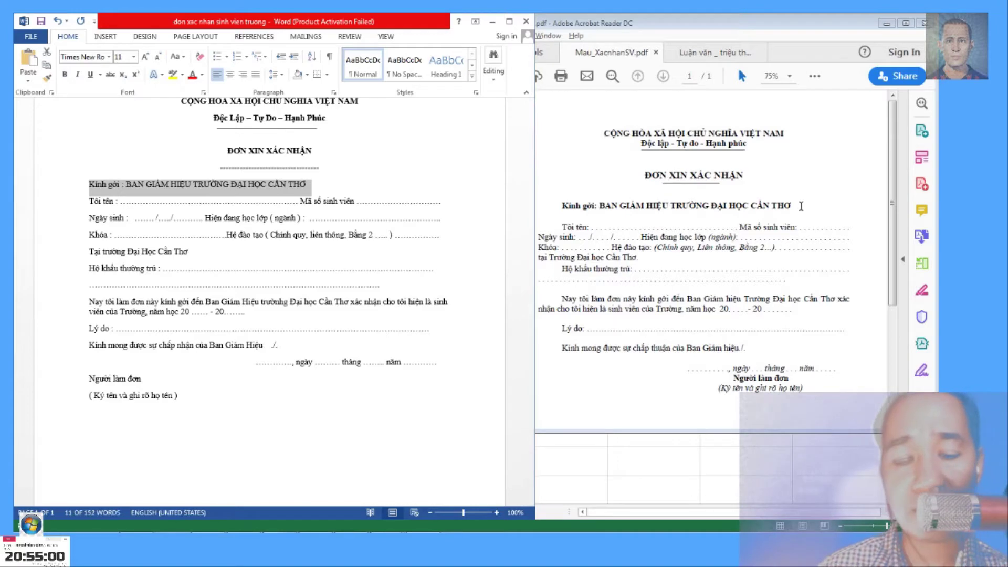
Bold the Kính gởi line and indent it with Tab to match the PDF.
key(ctrl+b)
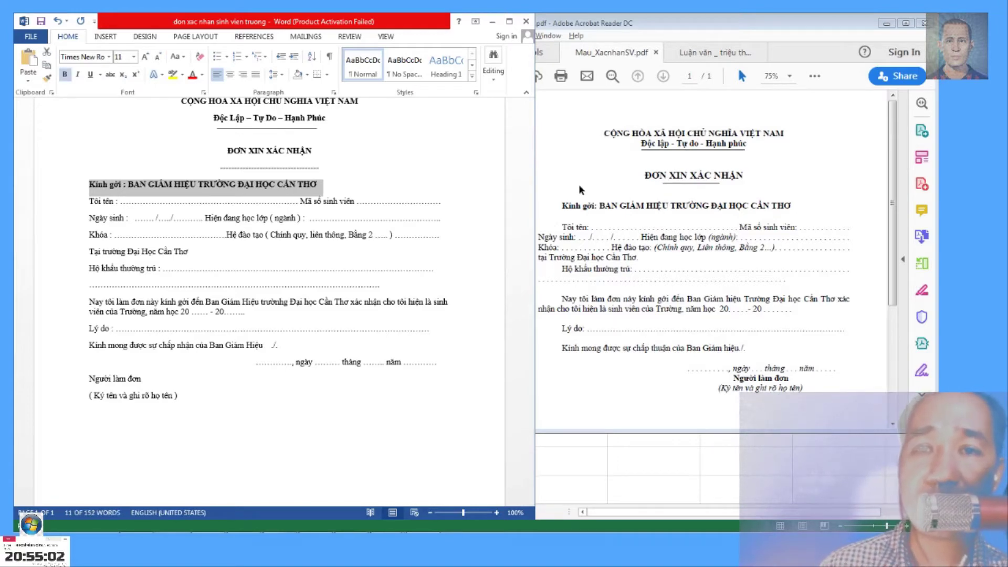
click(570, 212)
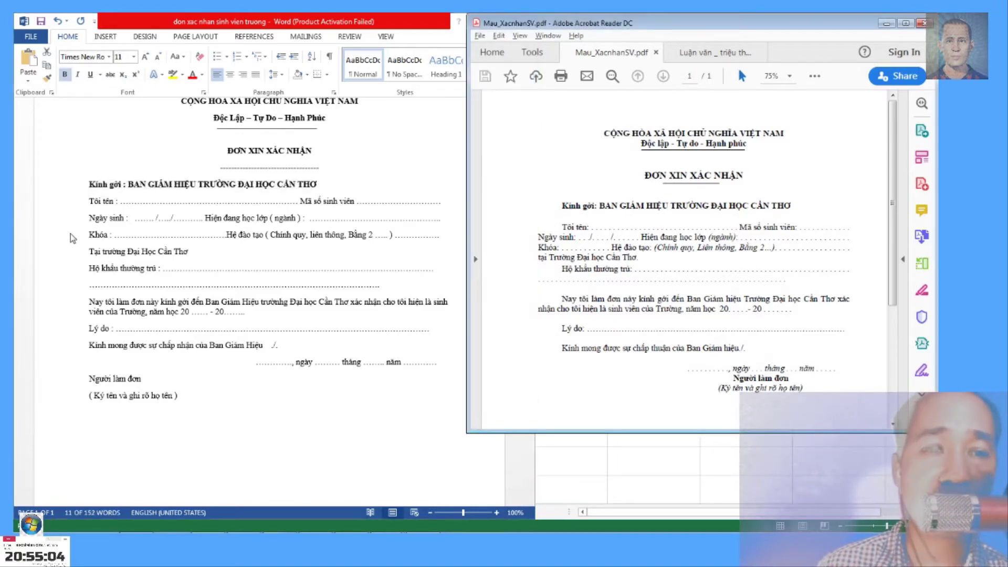
click(78, 194)
click(91, 185)
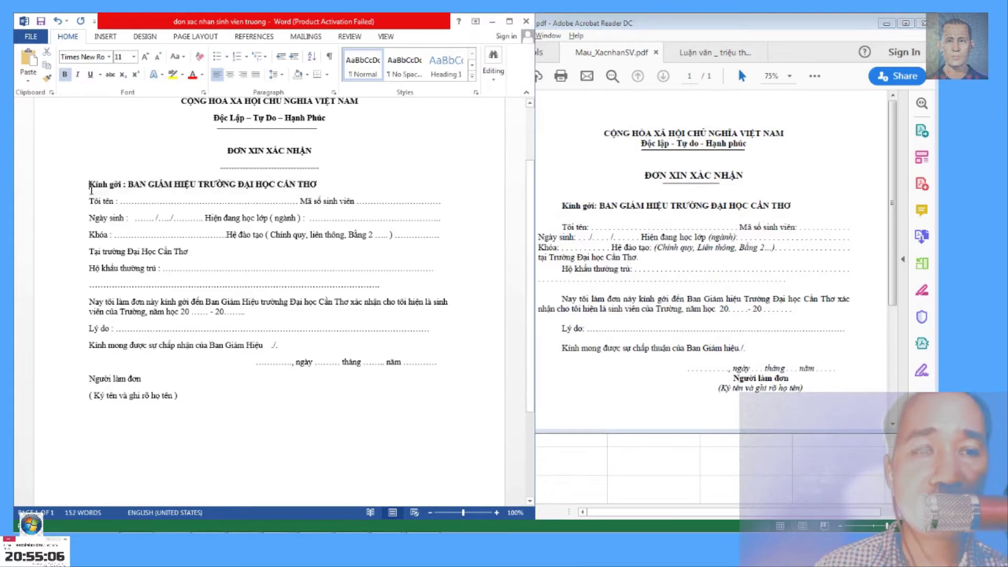
mouse_move(360, 521)
click(278, 521)
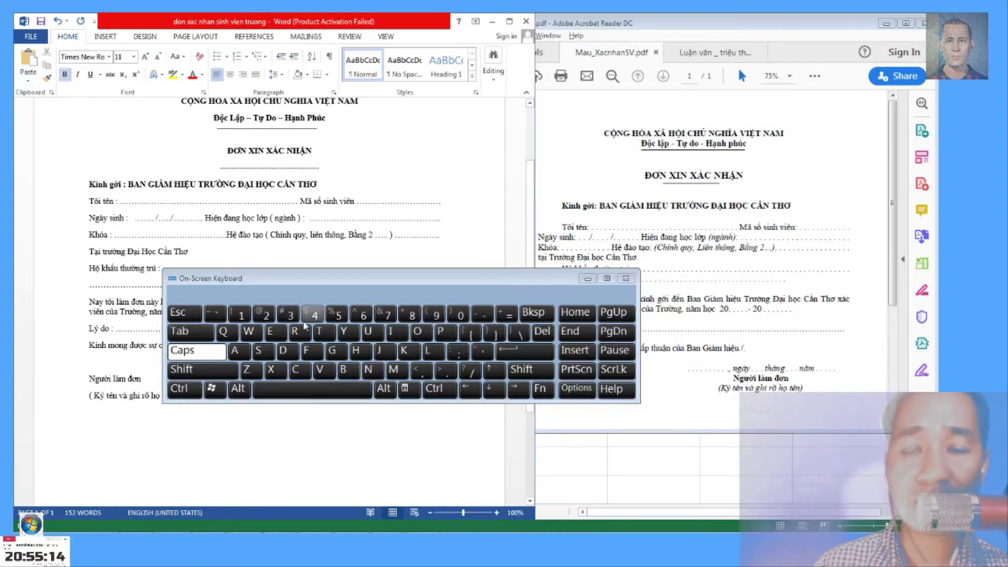
click(582, 278)
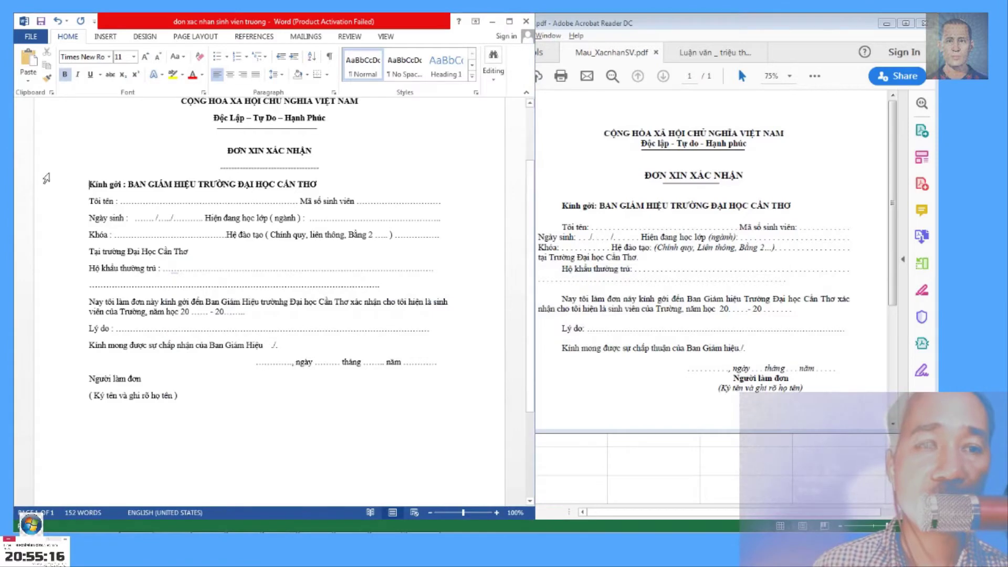
key(Tab)
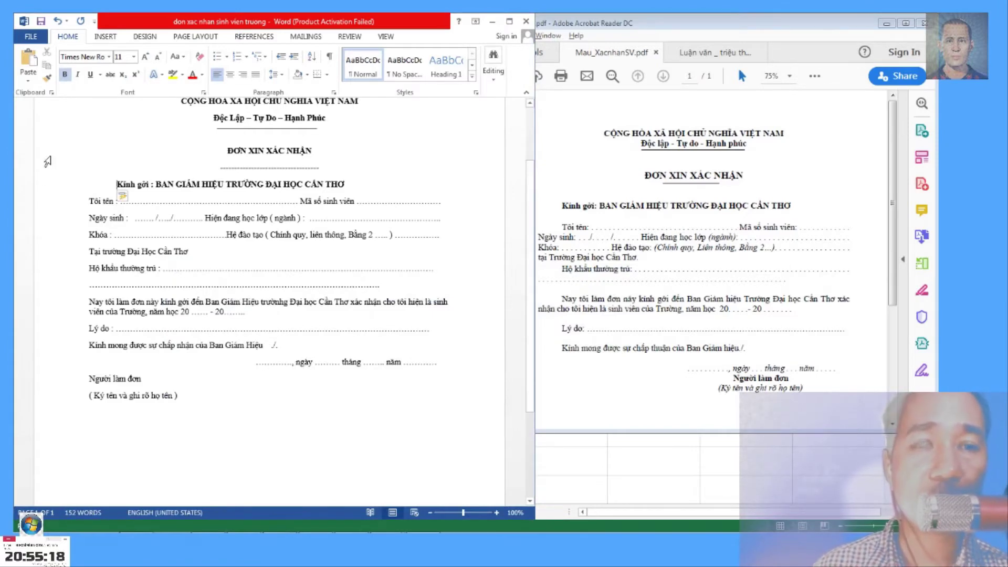
Indent the Tôi tên and Hộ khẩu thường trú lines, trimming dots so each fits.
click(90, 202)
key(Tab)
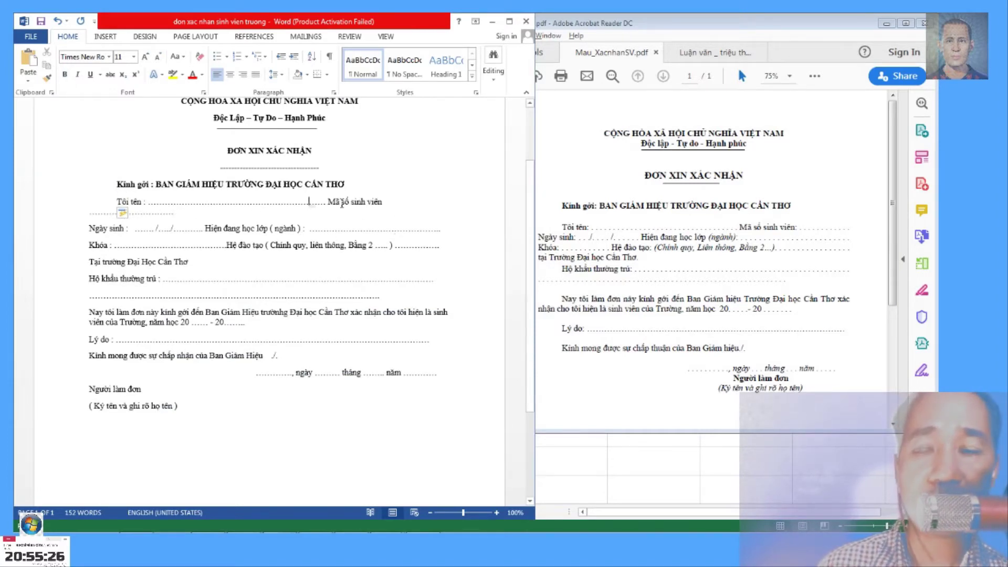
key(BackSpace)
key(BackSpace)
key(BackSpace)
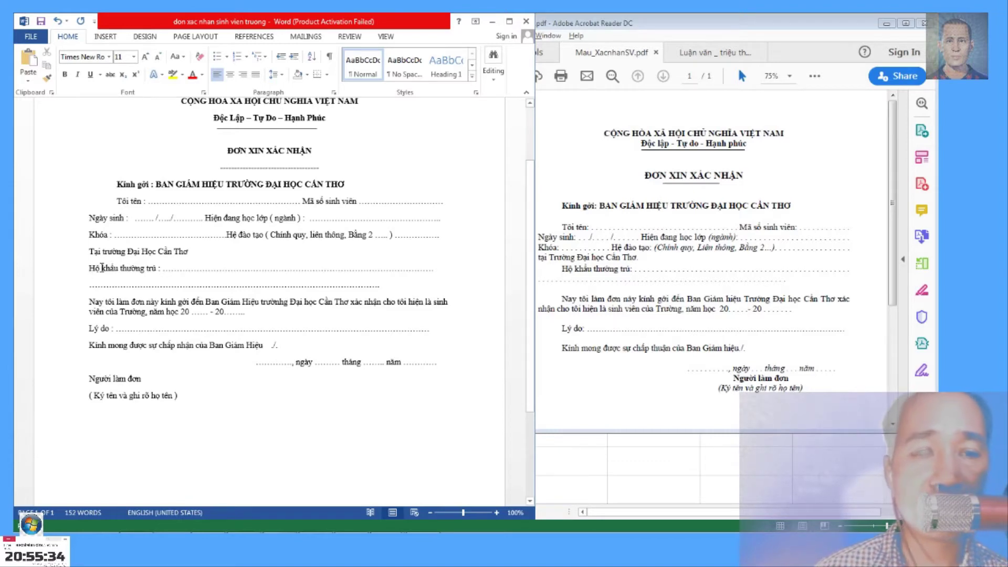
key(Tab)
click(224, 272)
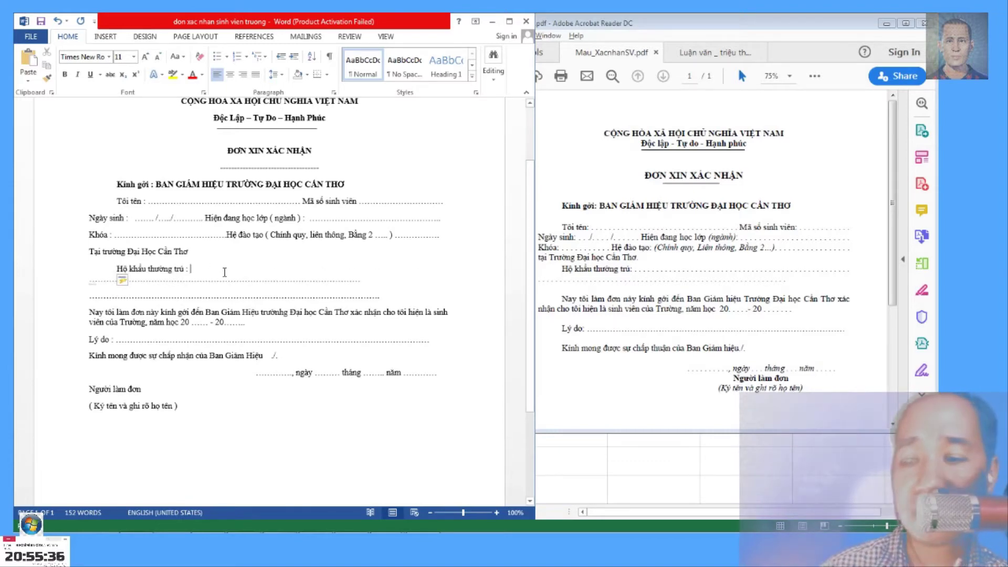
key(Delete)
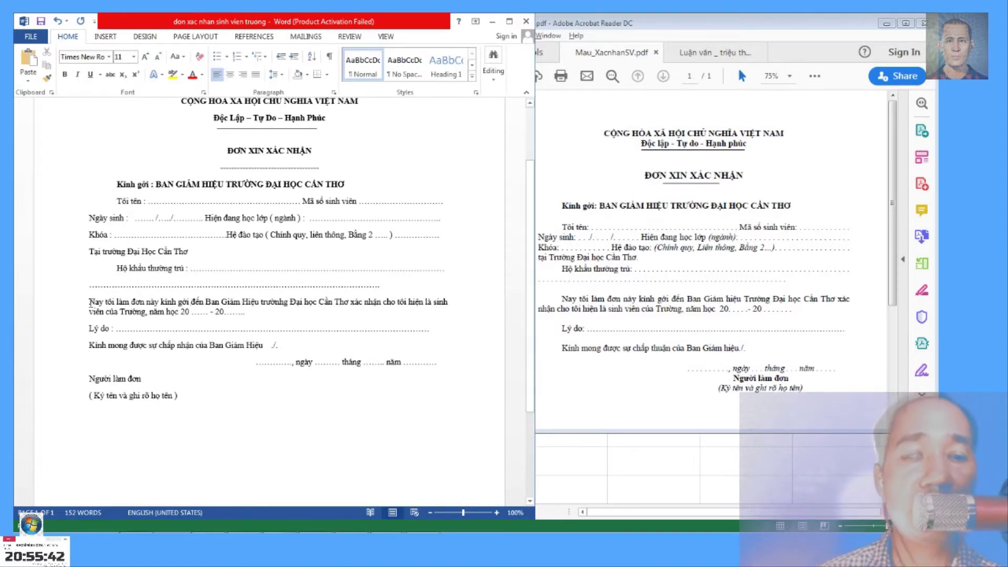
Indent the Nay tôi làm đơn, Lý do and Kính mong lines, and tab Người làm đơn right.
key(Tab)
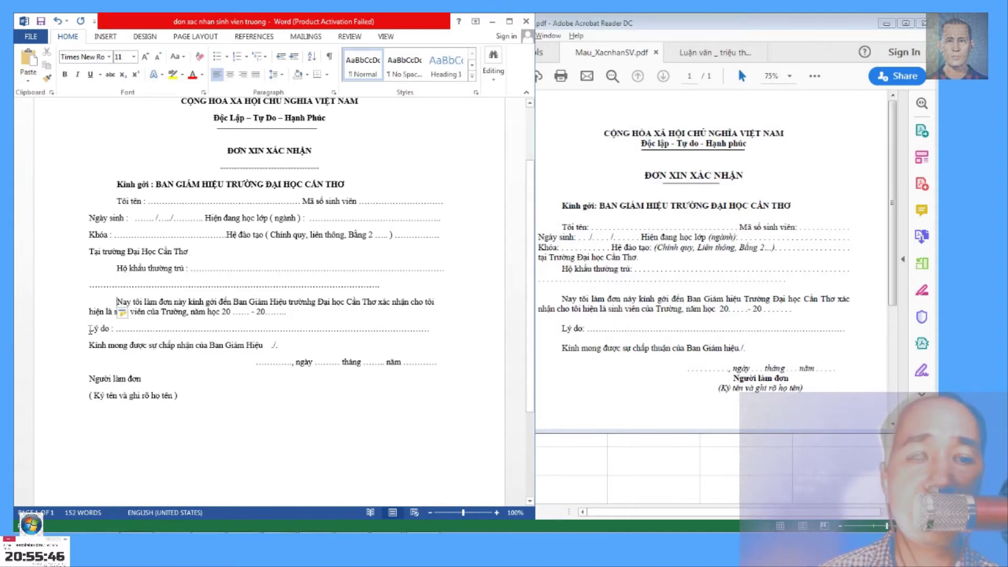
key(Tab)
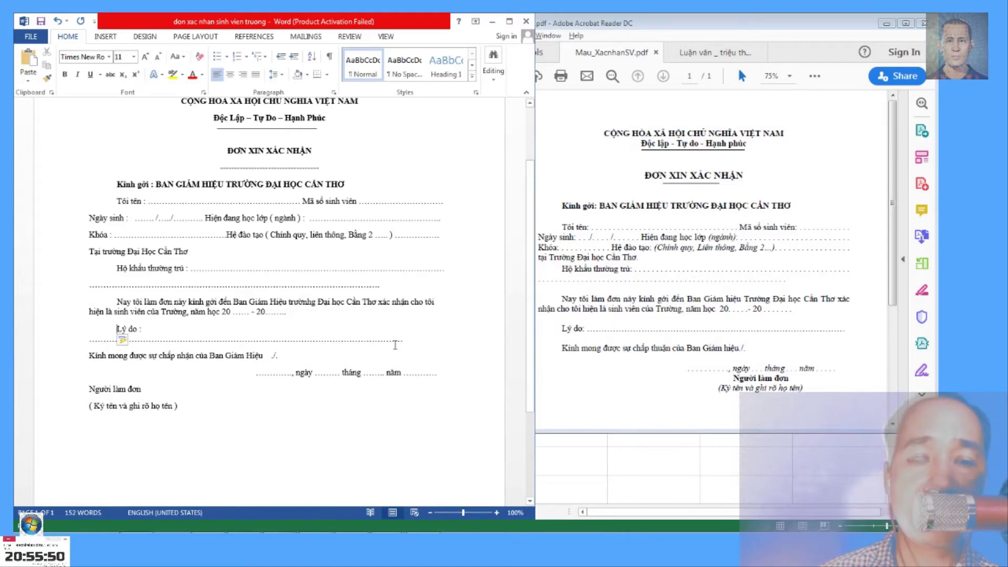
key(BackSpace)
key(BackSpace)
key(BackSpace)
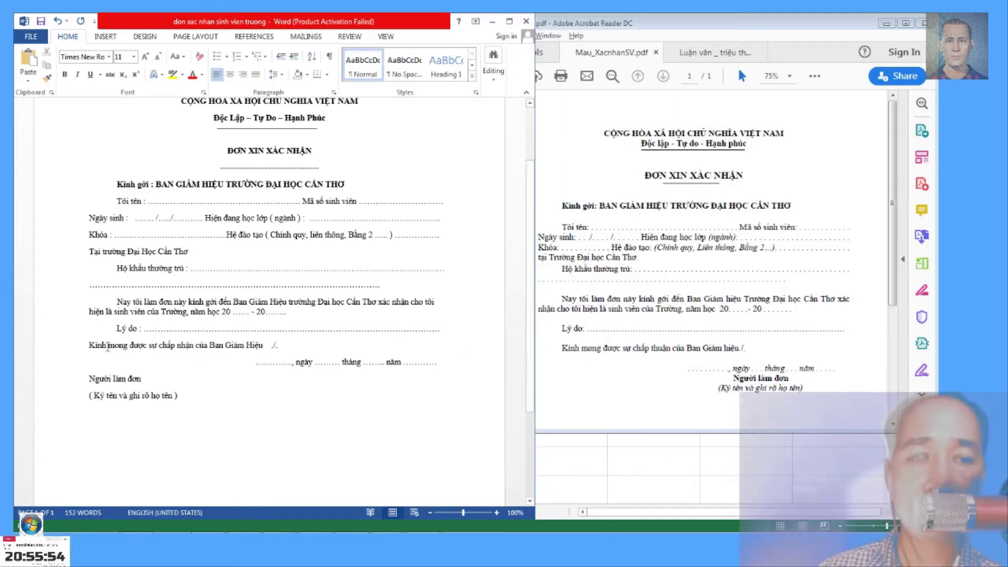
click(90, 346)
key(Tab)
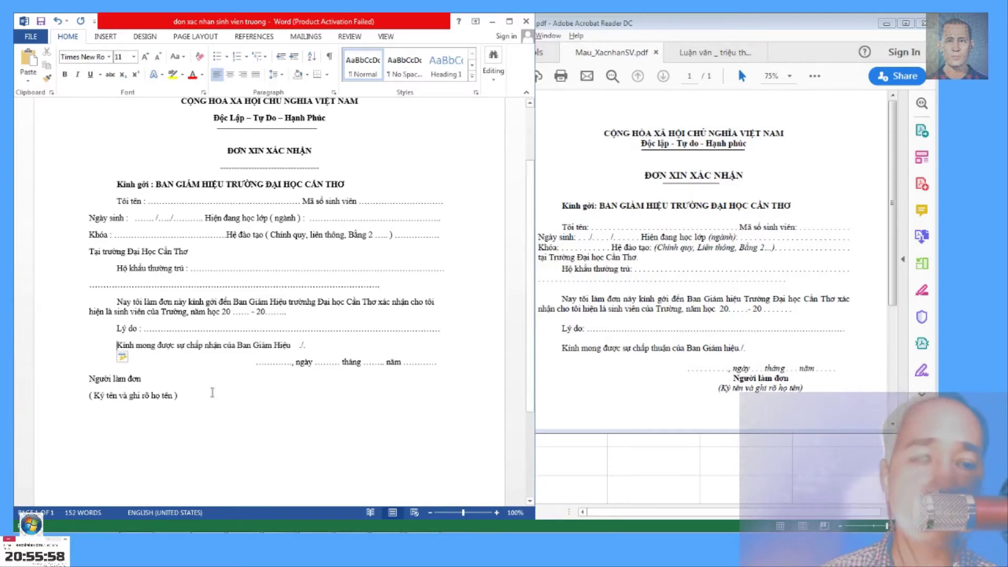
key(Tab)
key(Tab)
key(Tab)
key(Tab)
key(Tab)
key(Tab)
key(Tab)
key(Tab)
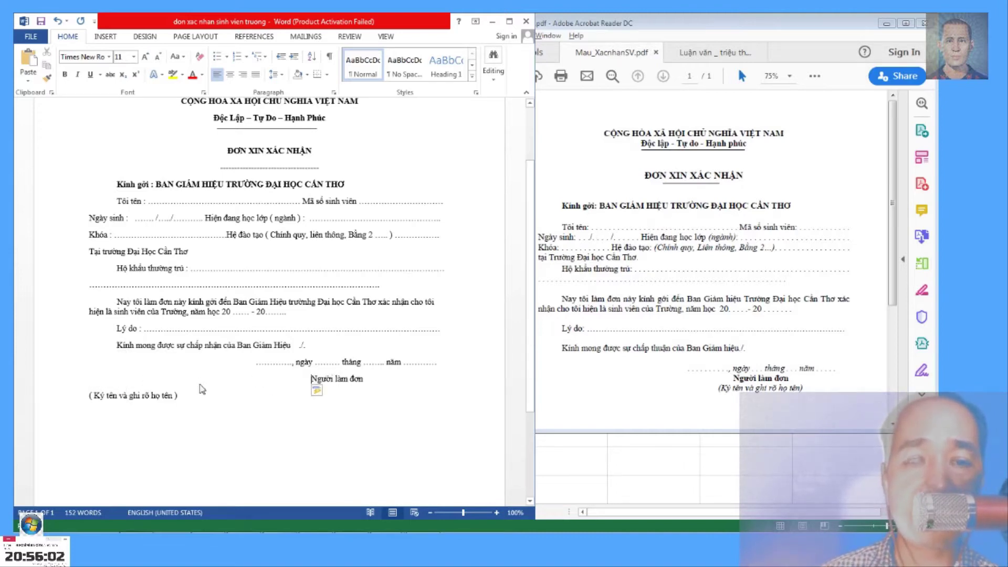
Bold 'Người làm đơn' and tab '( Ký tên và ghi rõ họ tên )' right beneath it.
key(ctrl+shift+Left)
key(ctrl+shift+Left)
key(ctrl+shift+Left)
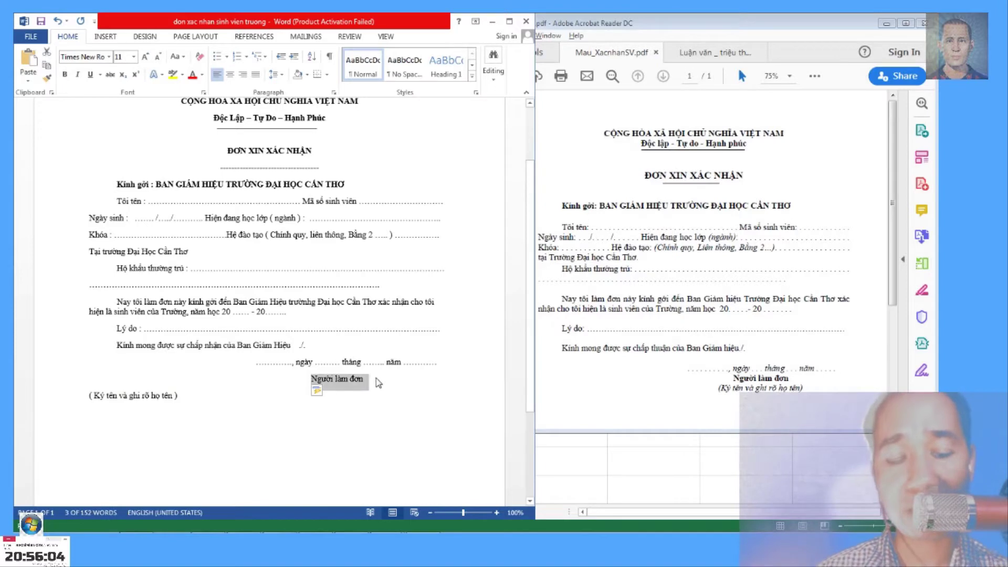
key(ctrl+b)
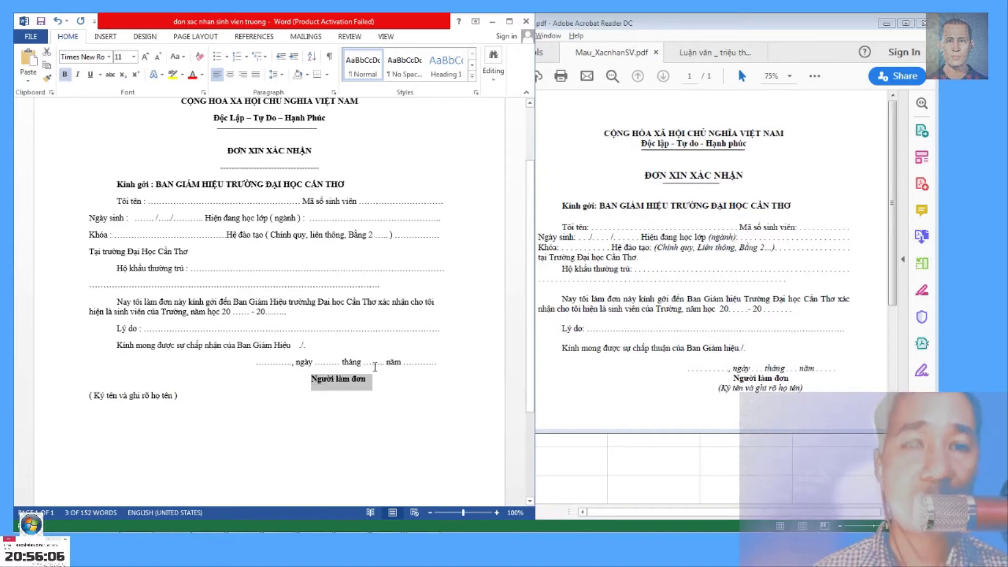
drag(89, 396, 183, 397)
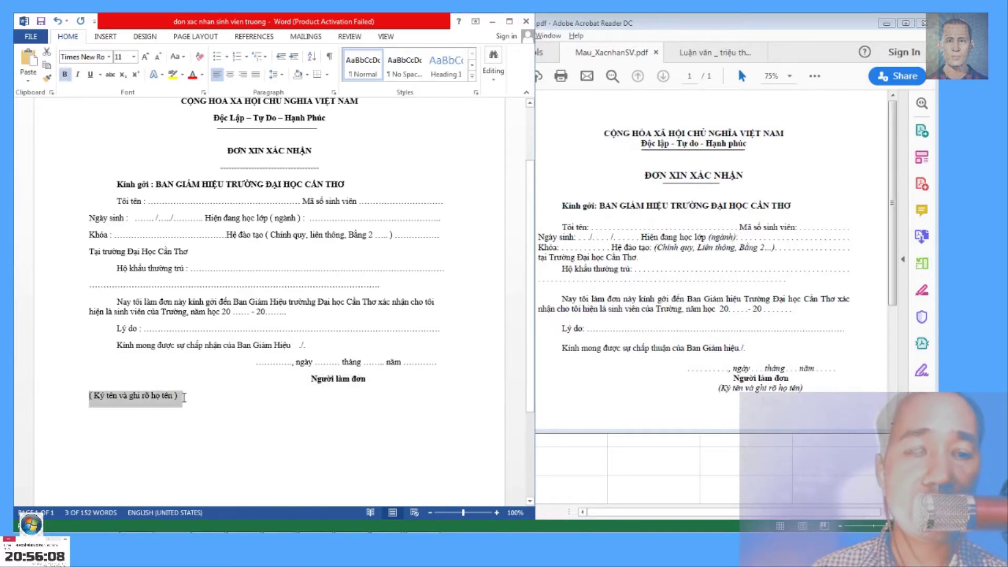
click(93, 399)
key(Tab)
key(Tab)
key(Tab)
key(Tab)
key(Tab)
key(Tab)
key(Tab)
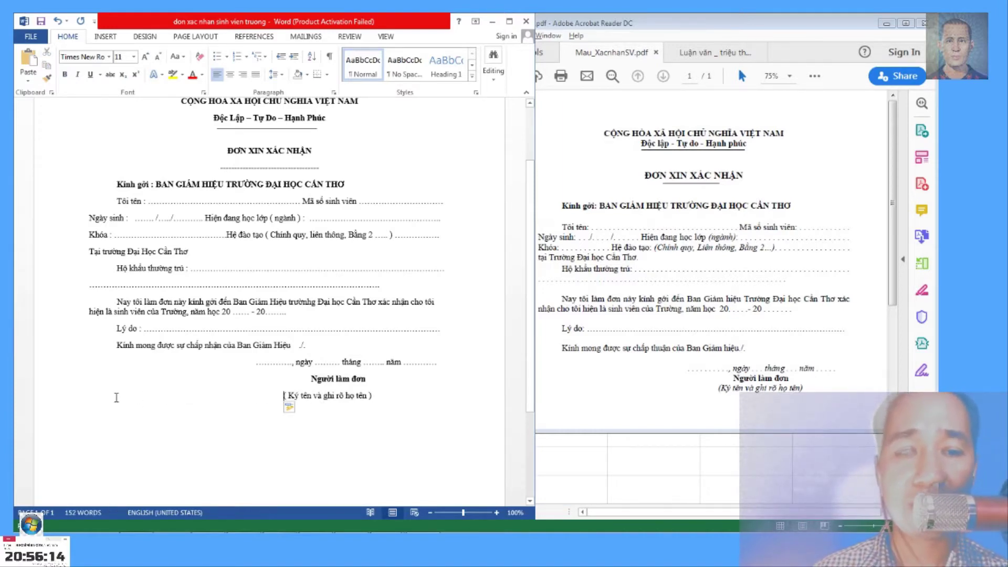
key(Tab)
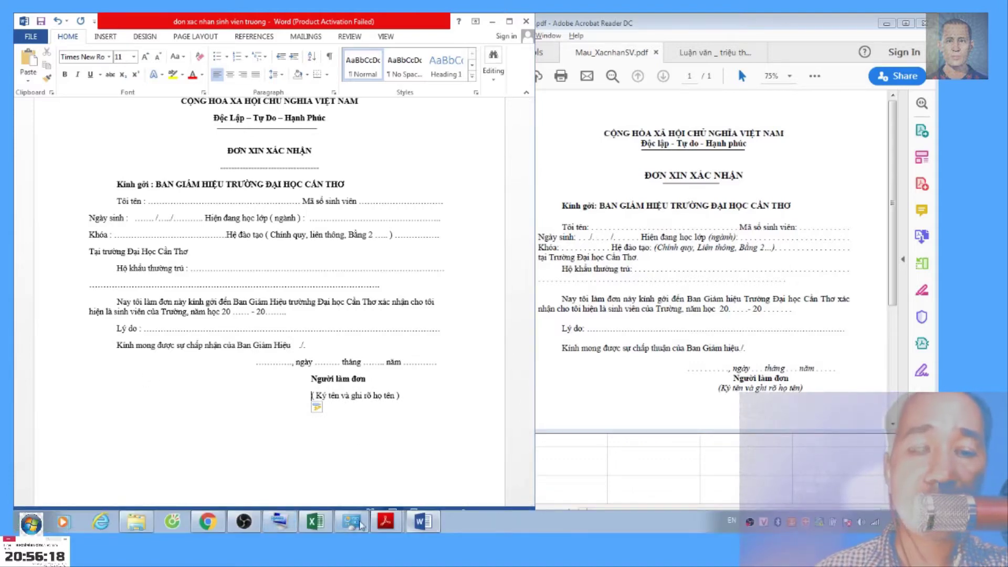
Centre '( Ký tên và ghi rõ họ tên )' and nudge it with a space under Người làm đơn.
click(350, 523)
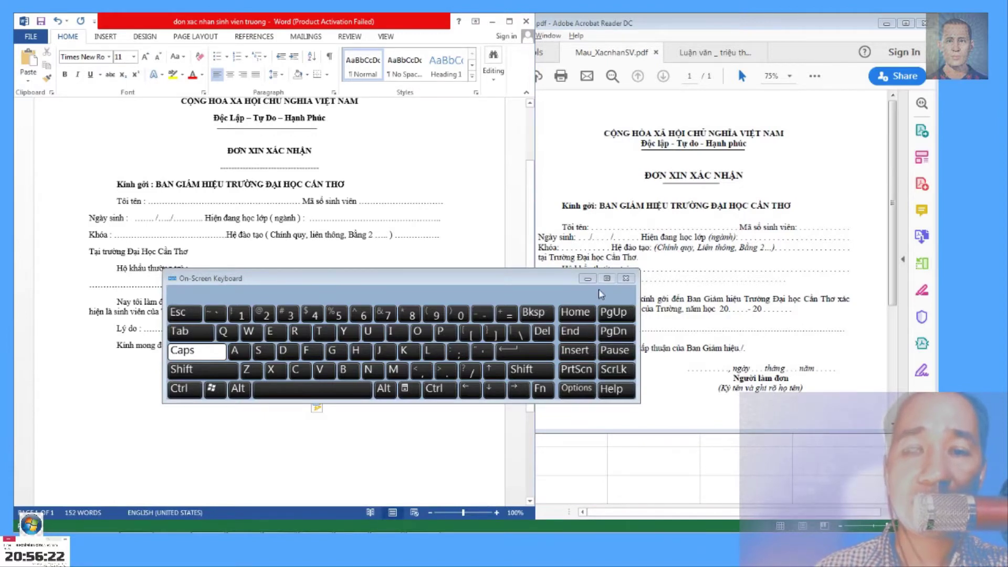
click(626, 278)
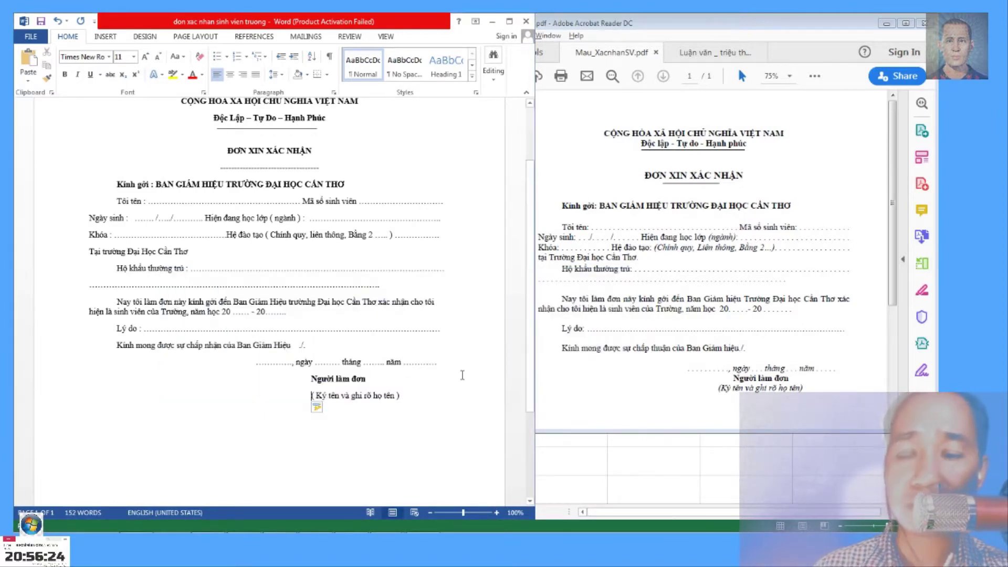
key(ctrl+e)
click(286, 395)
click(280, 526)
click(336, 391)
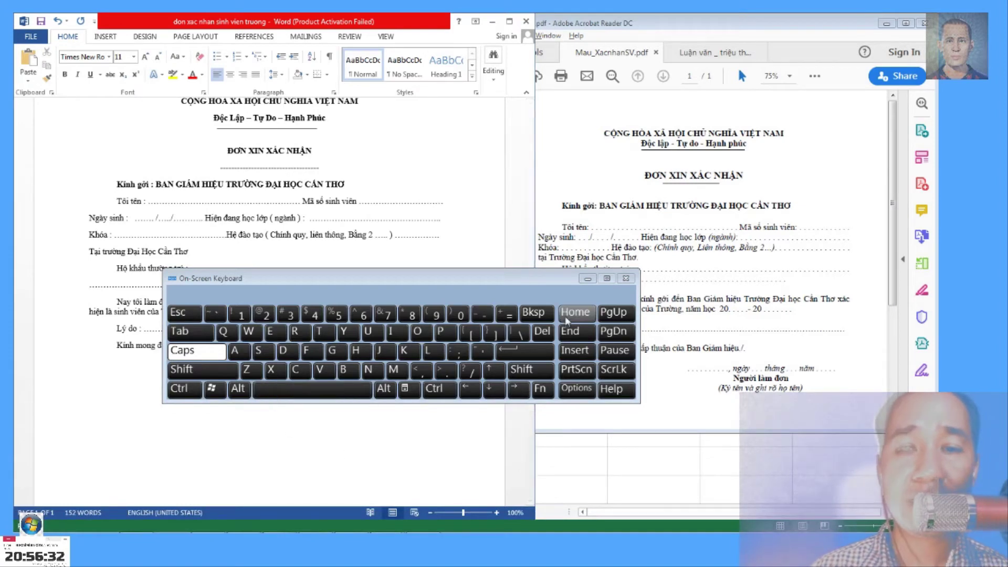
click(409, 357)
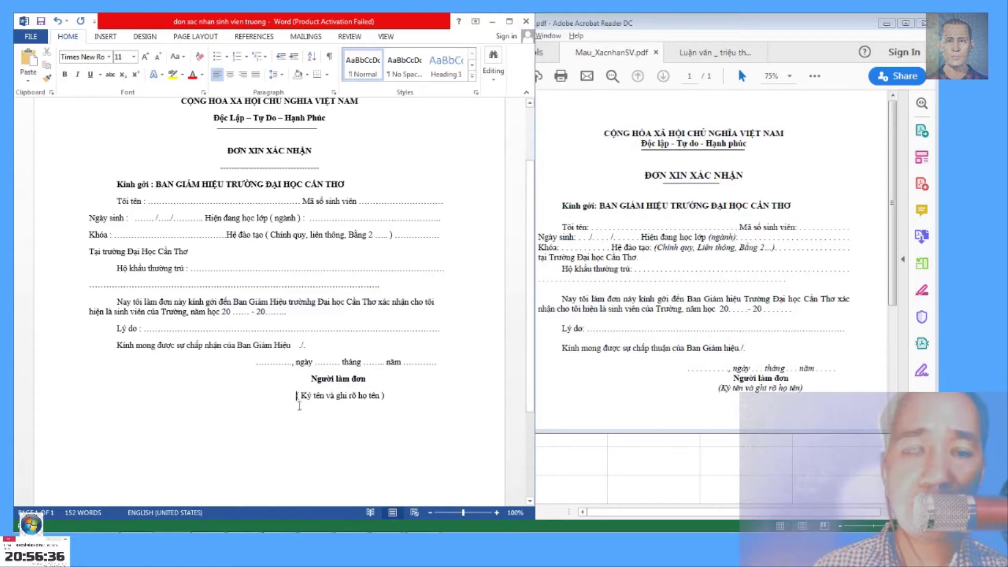
mouse_move(403, 398)
mouse_down()
mouse_move(291, 399)
mouse_move(397, 395)
mouse_up()
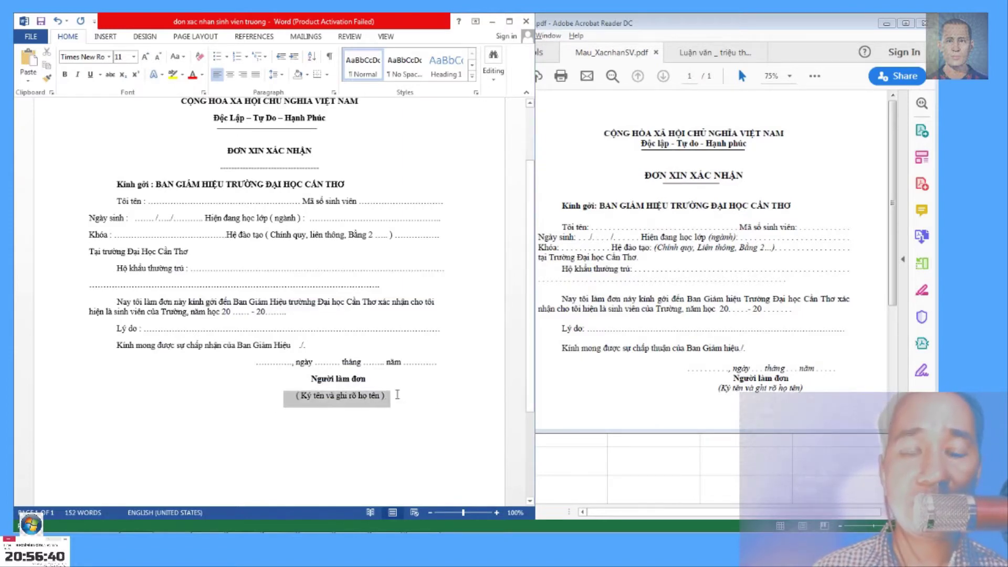
Italicize the ( Ký tên và ghi rõ họ tên ) line and type a 'Ctrl + I' note beneath it.
key(ctrl+i)
click(369, 415)
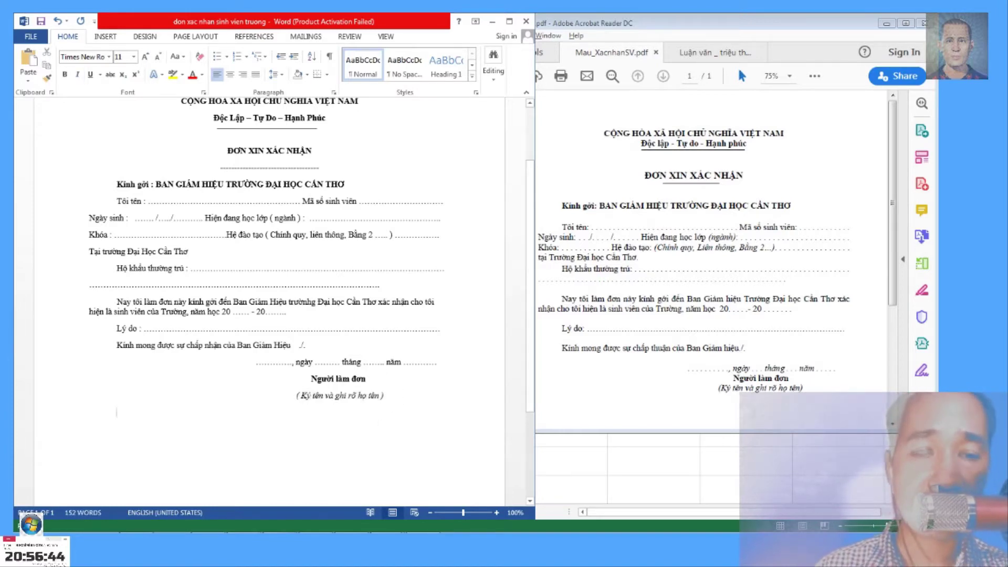
text(cTRL)
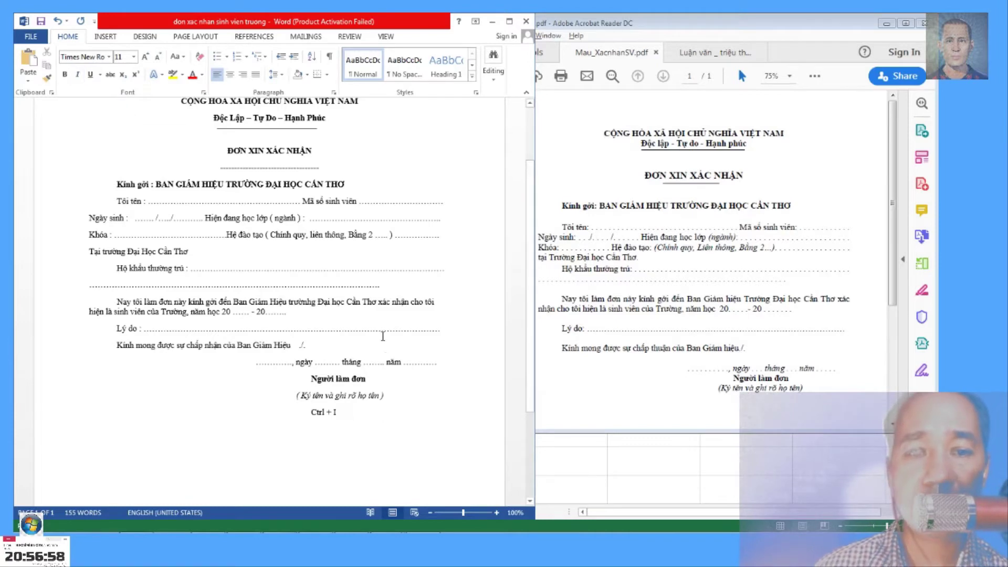
scroll(384, 340, up, 3)
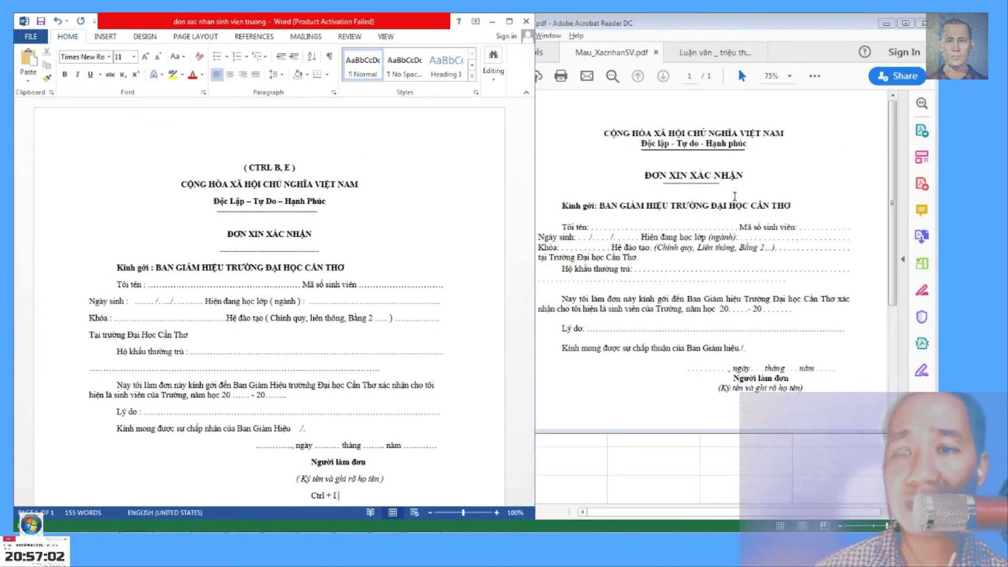
View the Mau_XacnhanSV.pdf sample full screen, then restore it and maximize the Word form.
click(908, 37)
click(905, 23)
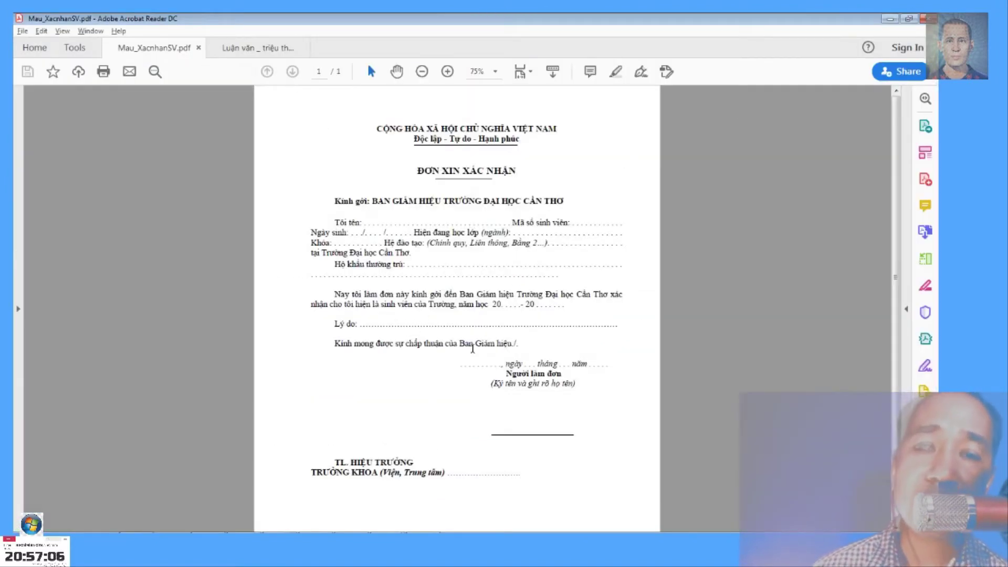
scroll(464, 348, down, 2)
scroll(464, 348, up, 2)
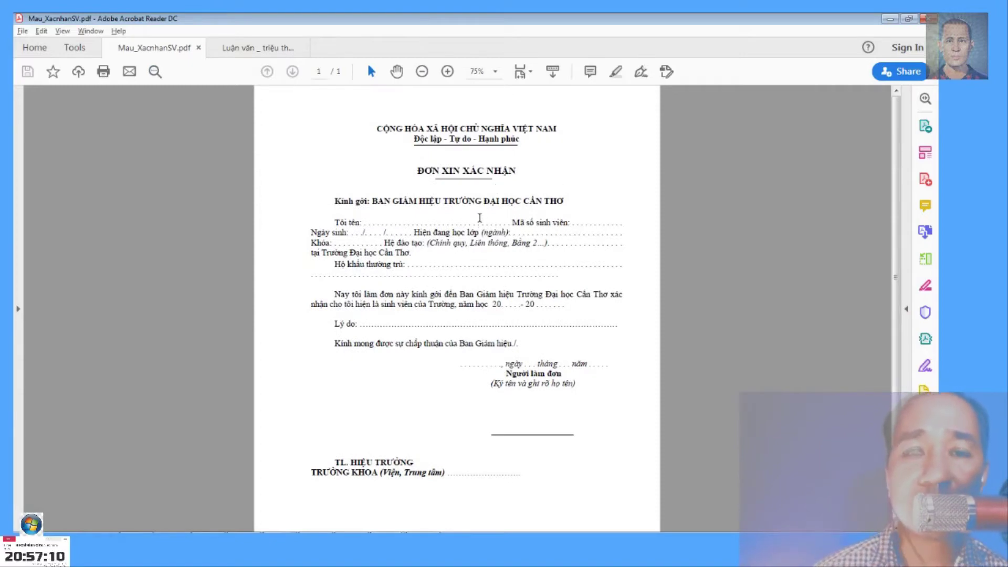
click(907, 18)
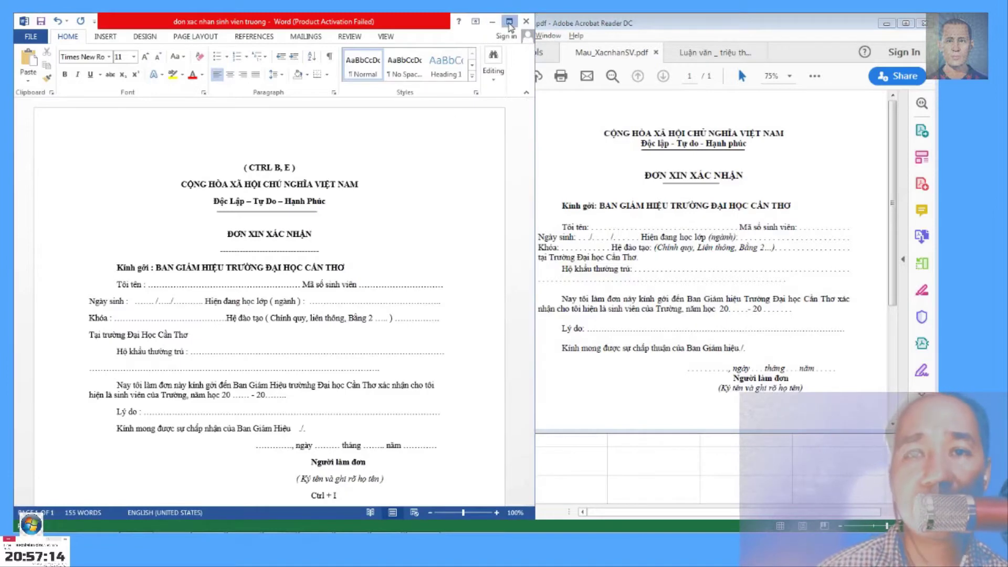
click(509, 21)
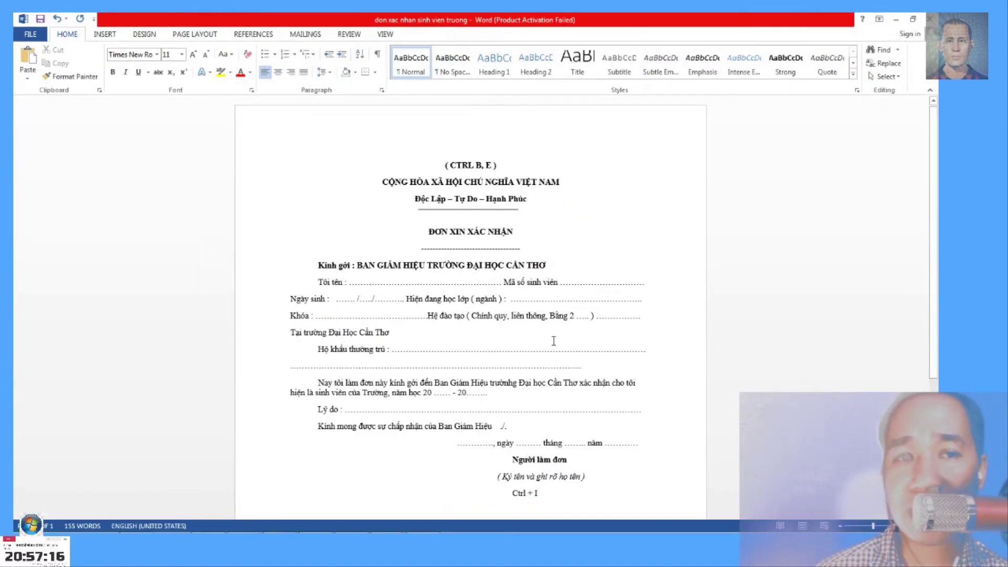
scroll(504, 325, down, 5)
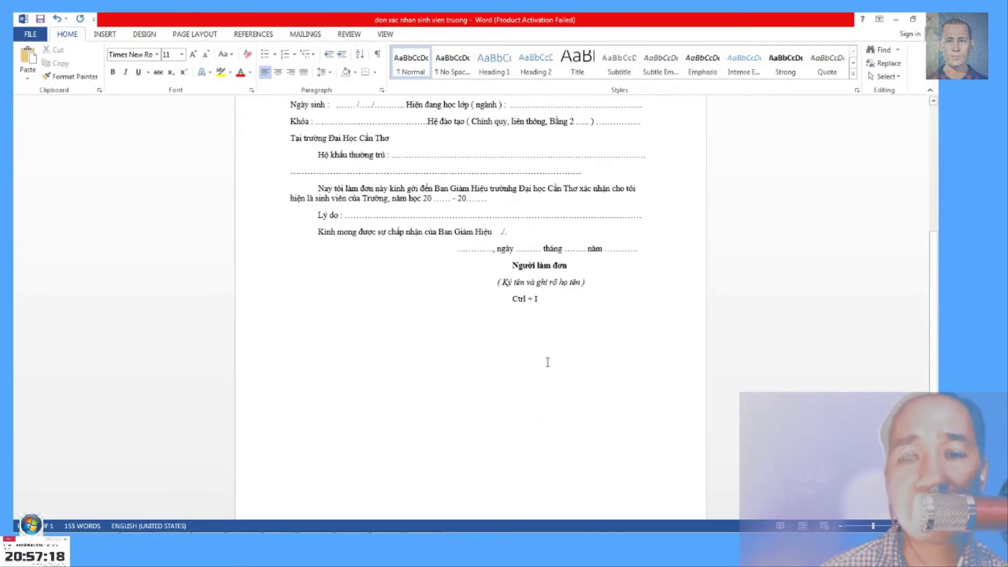
scroll(548, 357, up, 4)
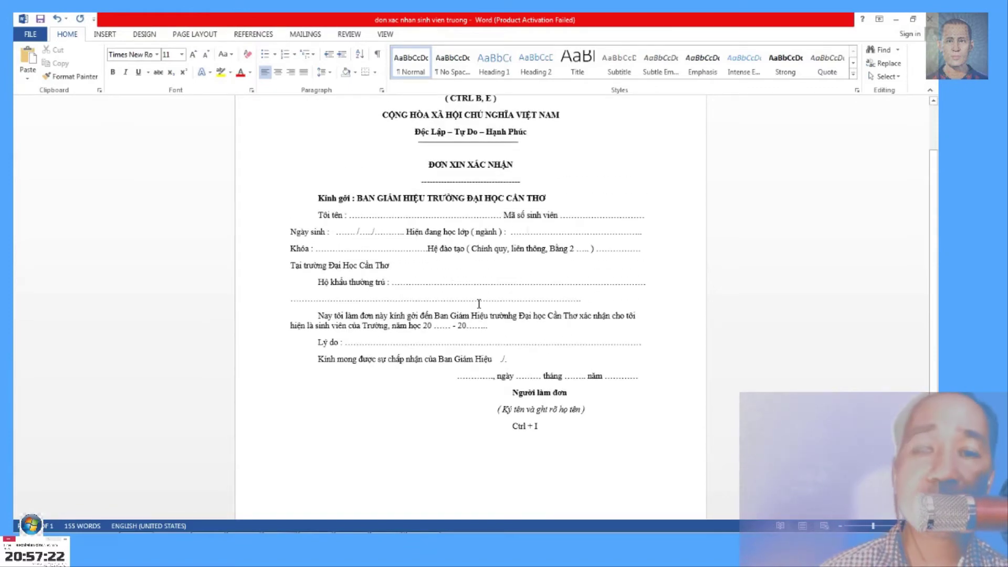
scroll(575, 269, up, 3)
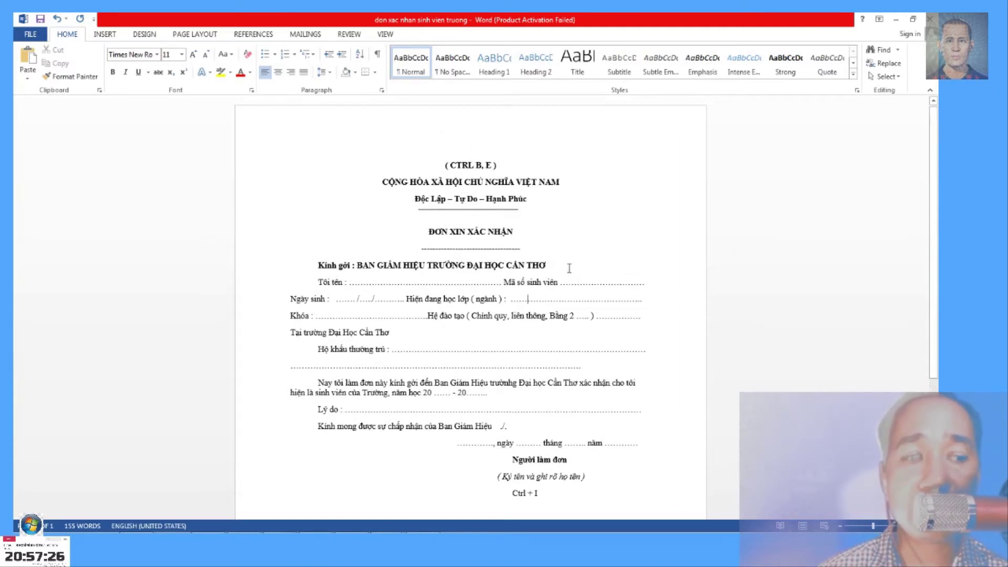
click(566, 266)
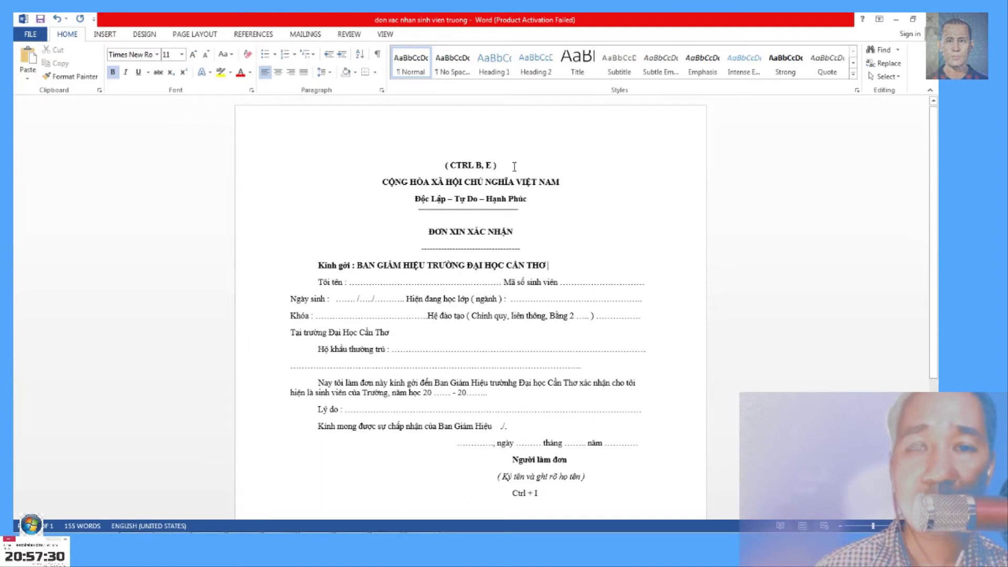
Try 14 pt on the selected form, undo it, then set all text to 12 pt.
mouse_move(365, 152)
mouse_down()
mouse_move(627, 529)
mouse_move(623, 371)
mouse_up()
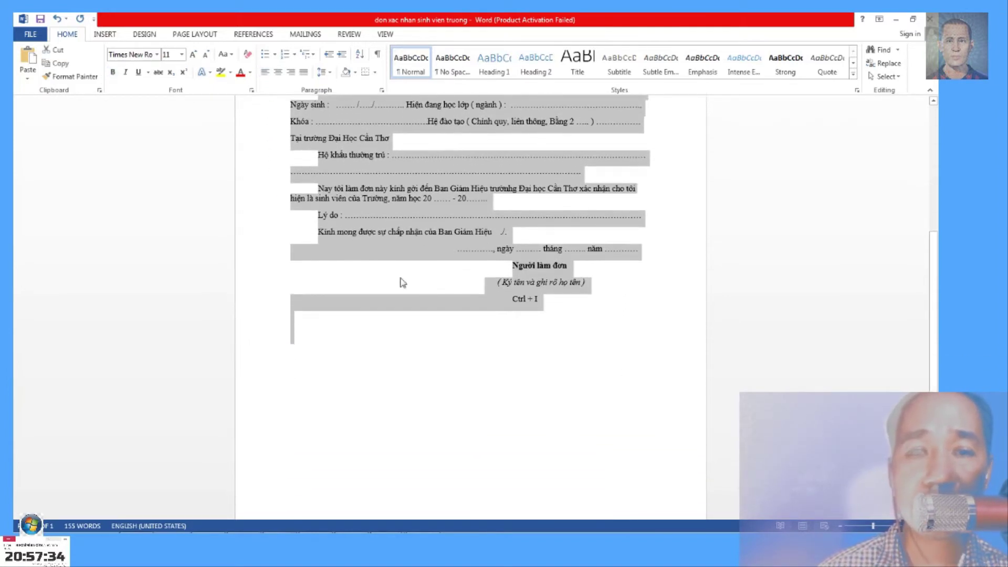
scroll(345, 351, up, 2)
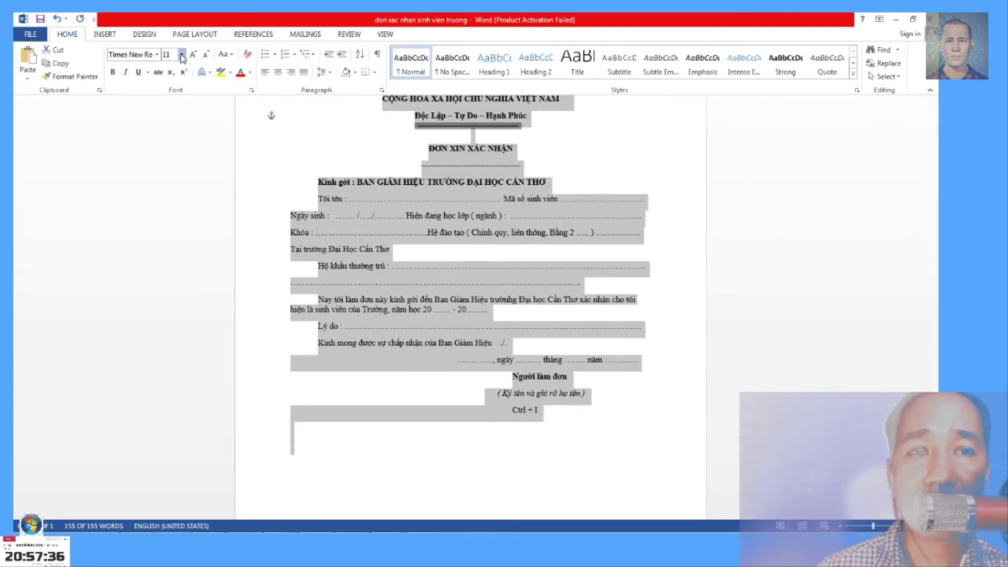
text(14)
key(Return)
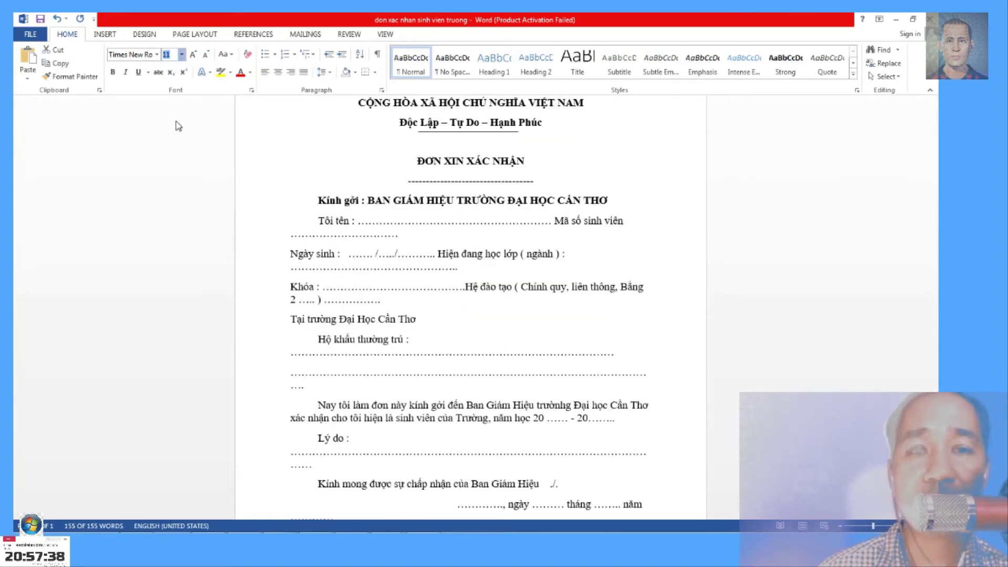
key(Return)
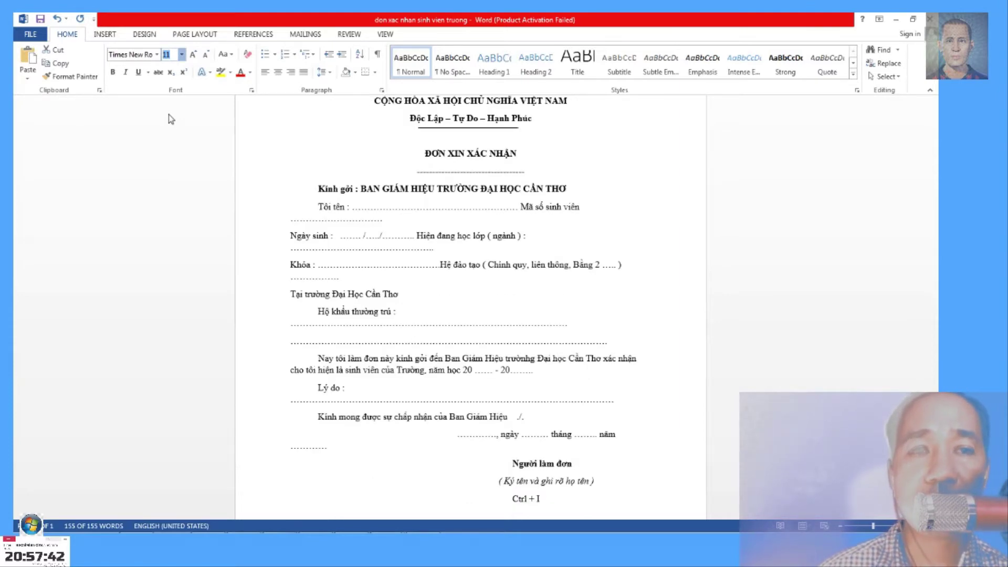
key(ctrl+a)
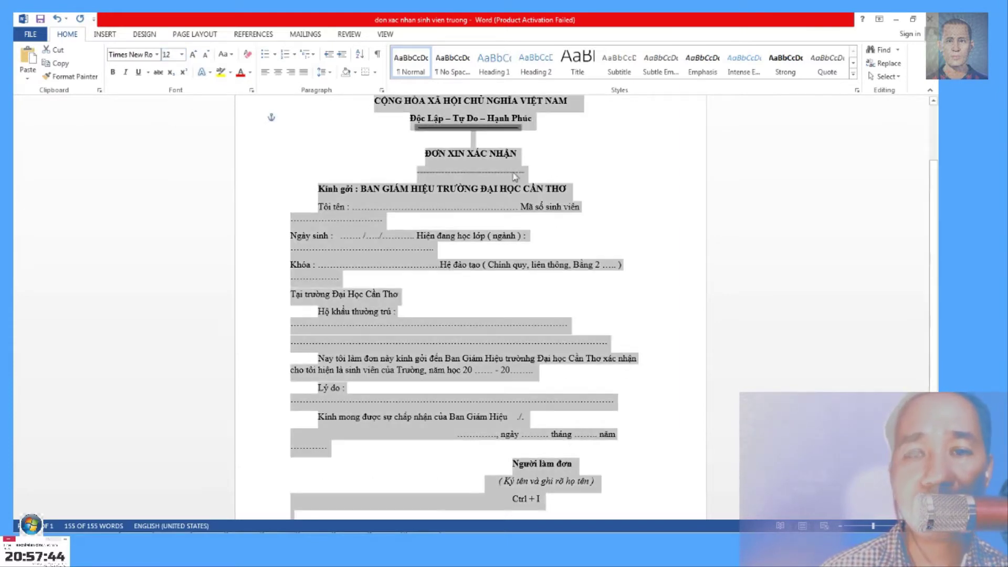
click(607, 206)
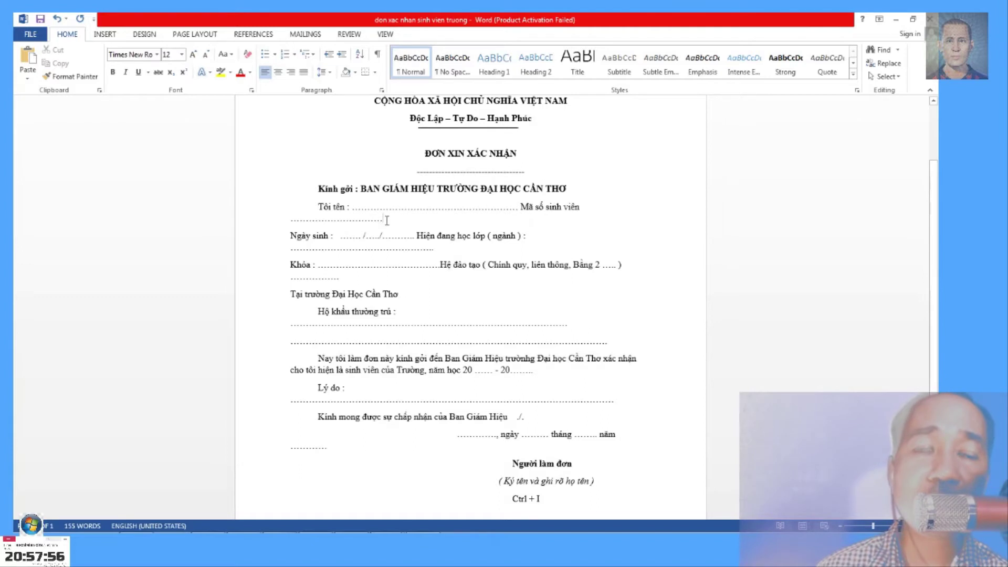
Type the 'Thiết lập TRANG IN : CTRL + P' note on a new line below the form.
click(30, 34)
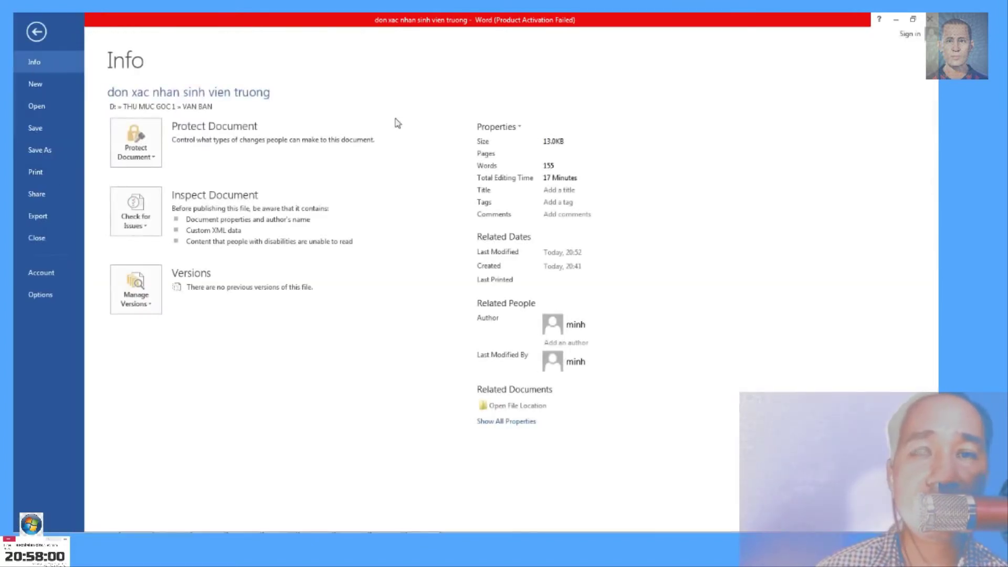
key(Escape)
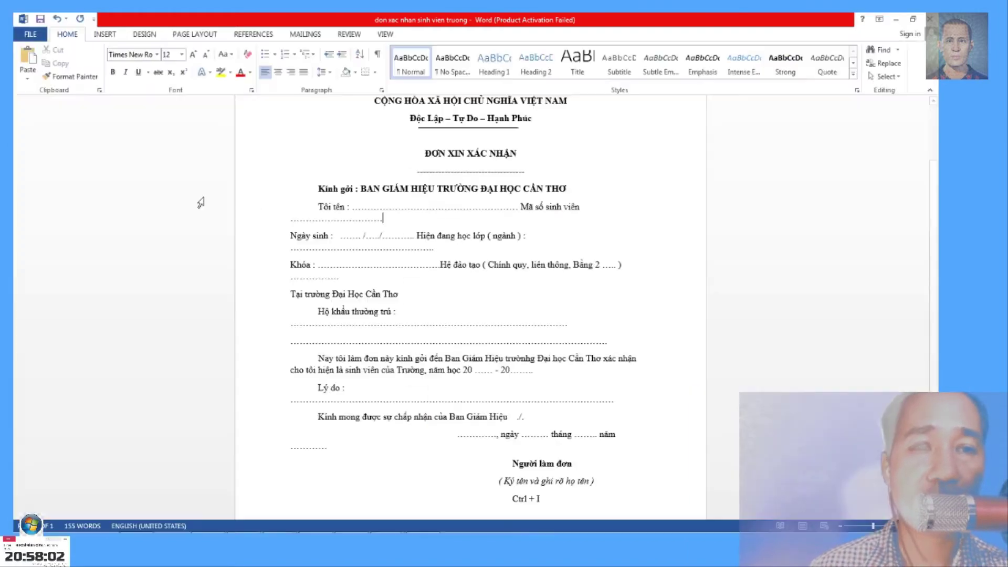
scroll(453, 438, down, 3)
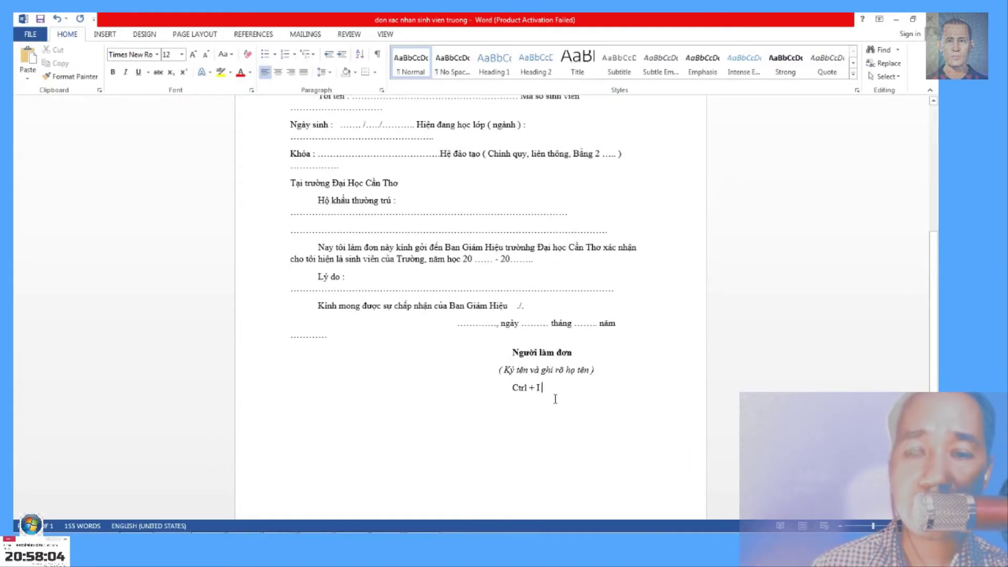
click(290, 423)
text(Thê)
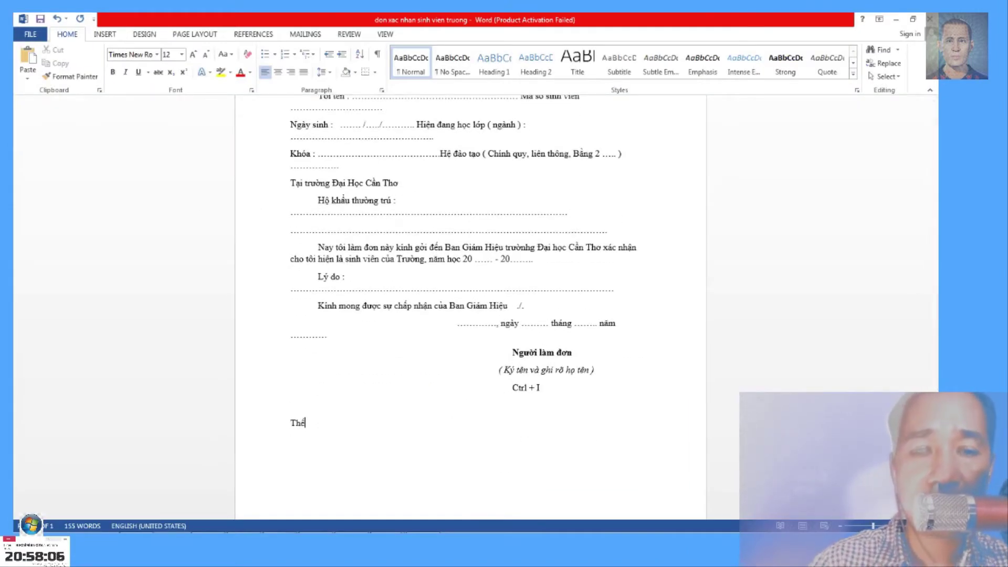
text(iết)
text(ập T)
text(IN :  CTRL + P)
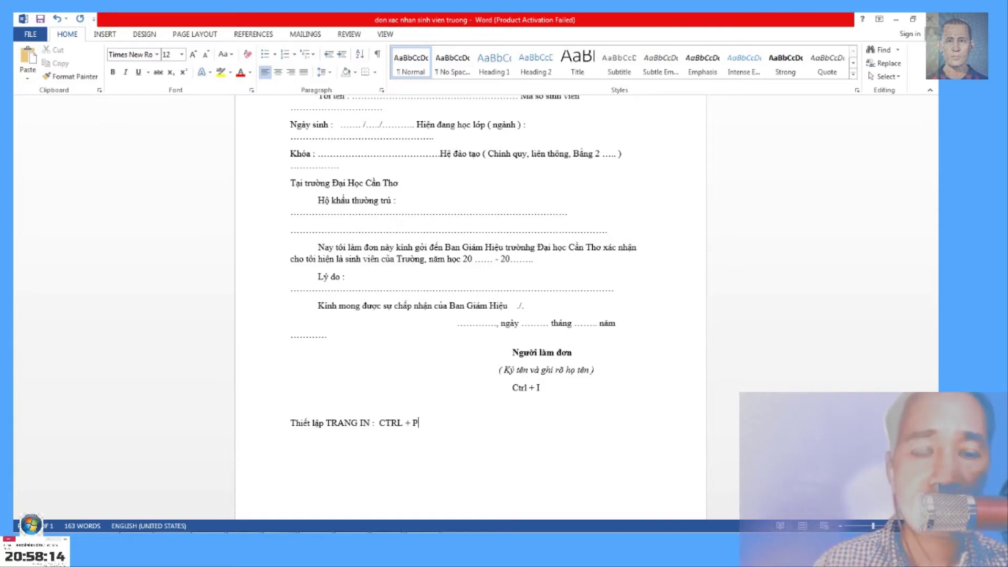
Enlarge the Thiết lập TRANG IN note to 26 pt and show the print preview.
drag(435, 412, 293, 403)
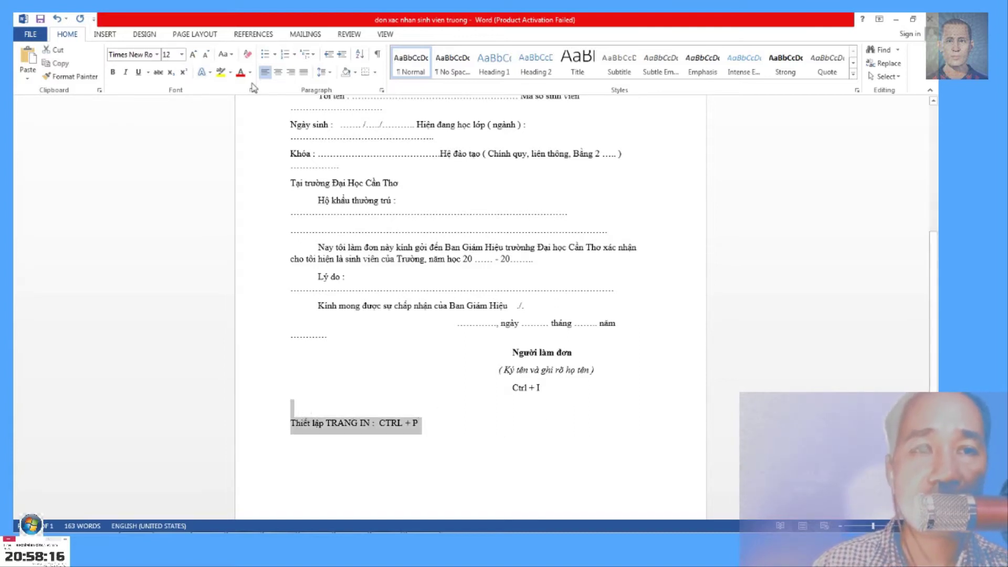
click(176, 58)
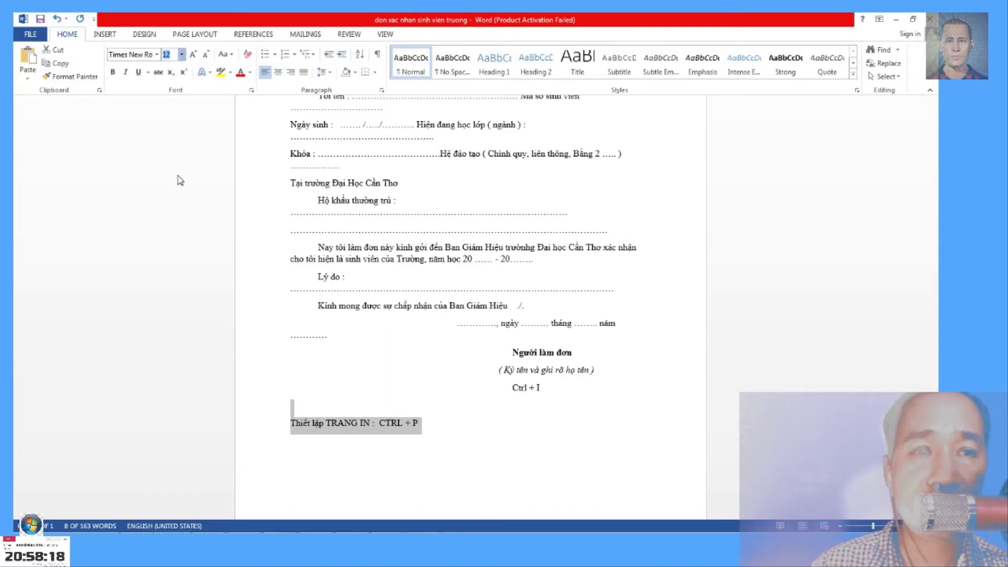
text(26)
key(Return)
click(380, 247)
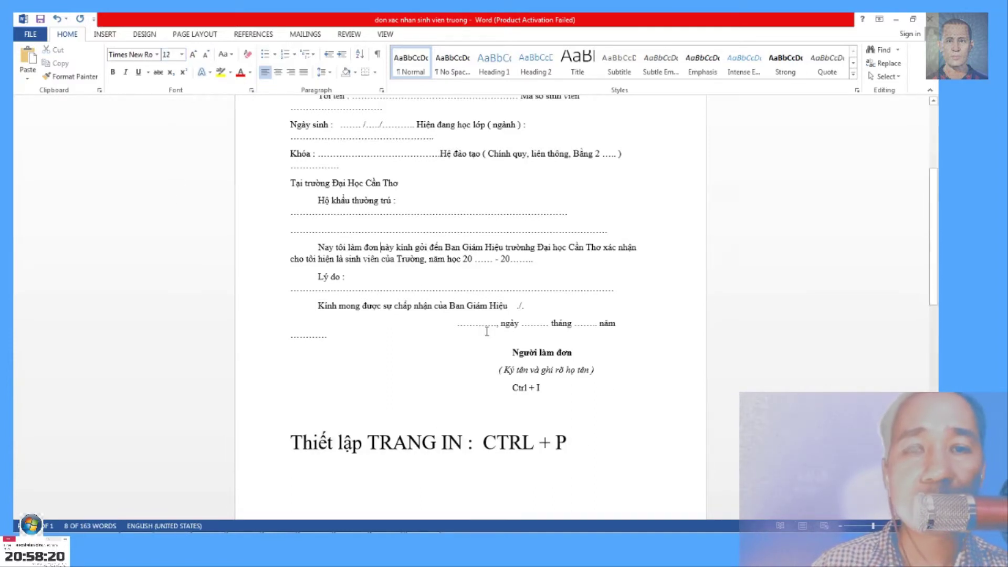
click(578, 389)
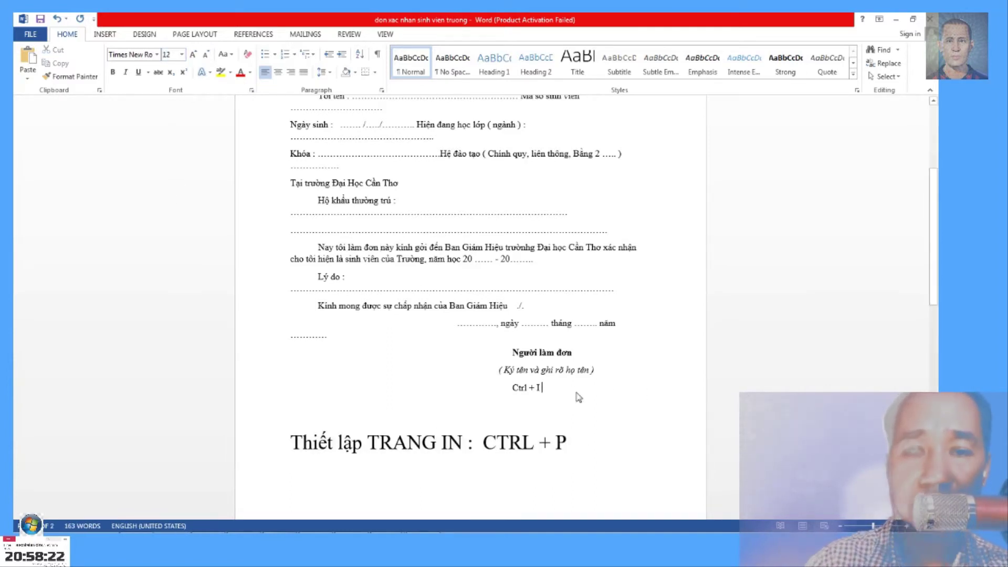
key(ctrl+p)
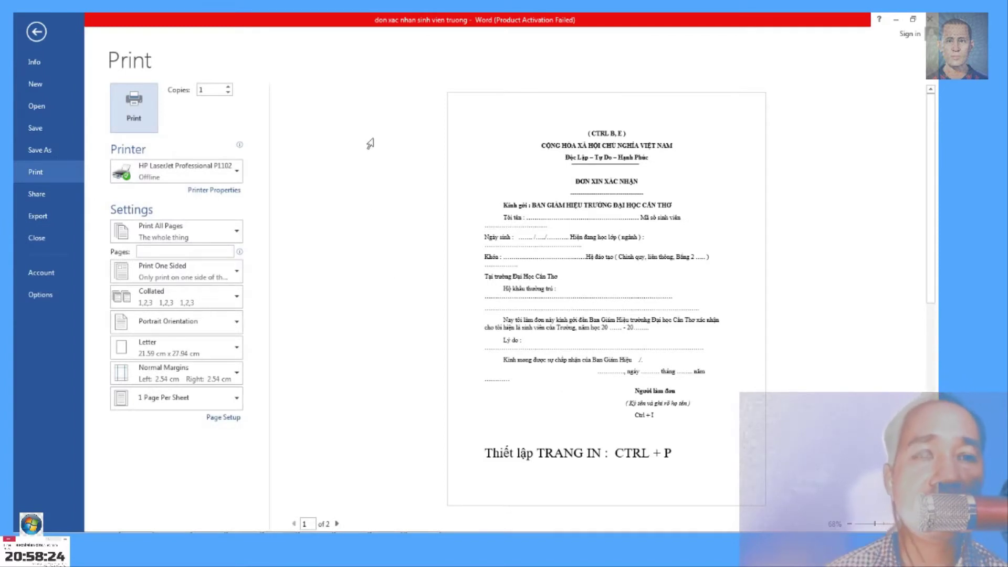
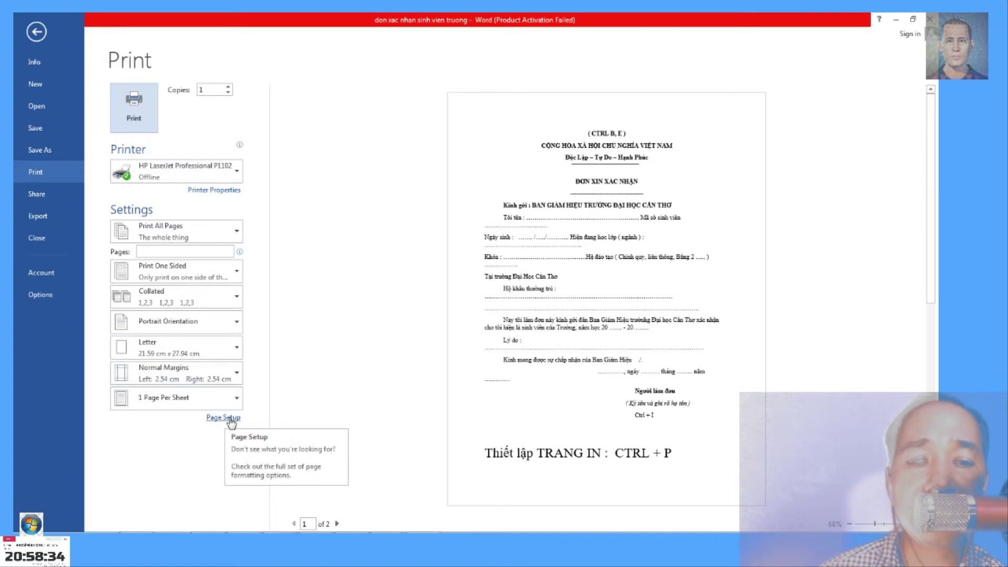
Switch the paper size to A4 and set the left margin to 2 cm.
click(175, 353)
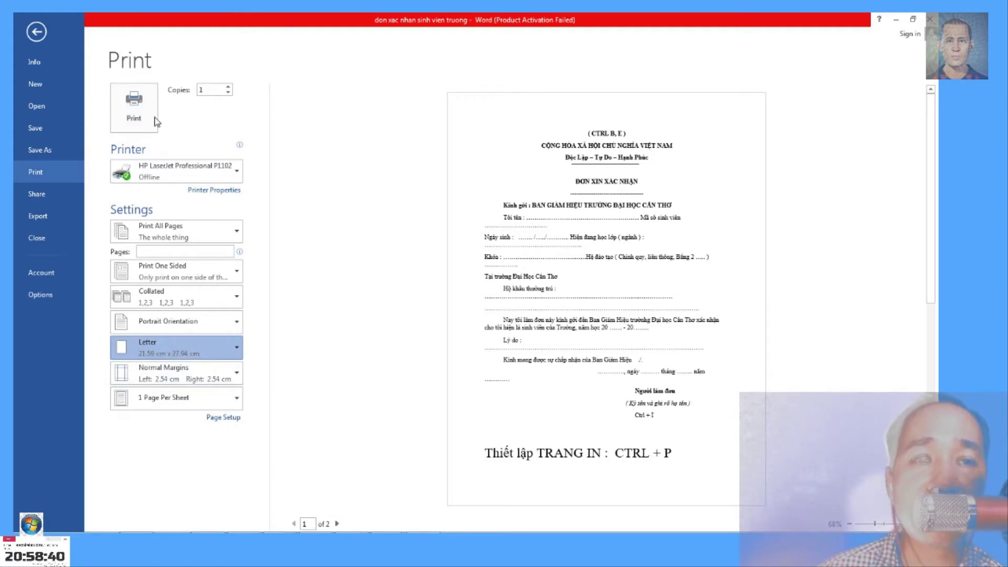
click(237, 417)
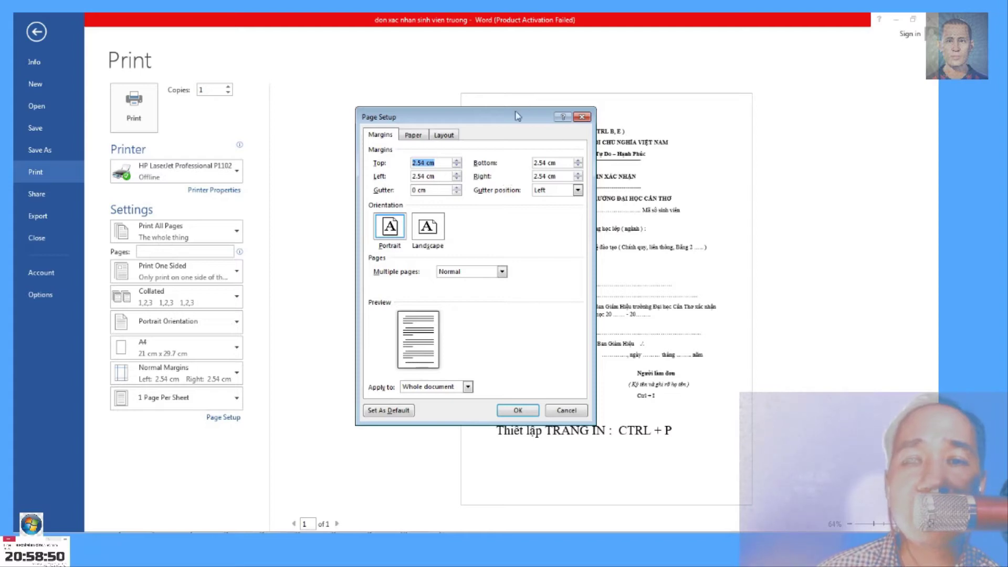
drag(519, 115, 355, 112)
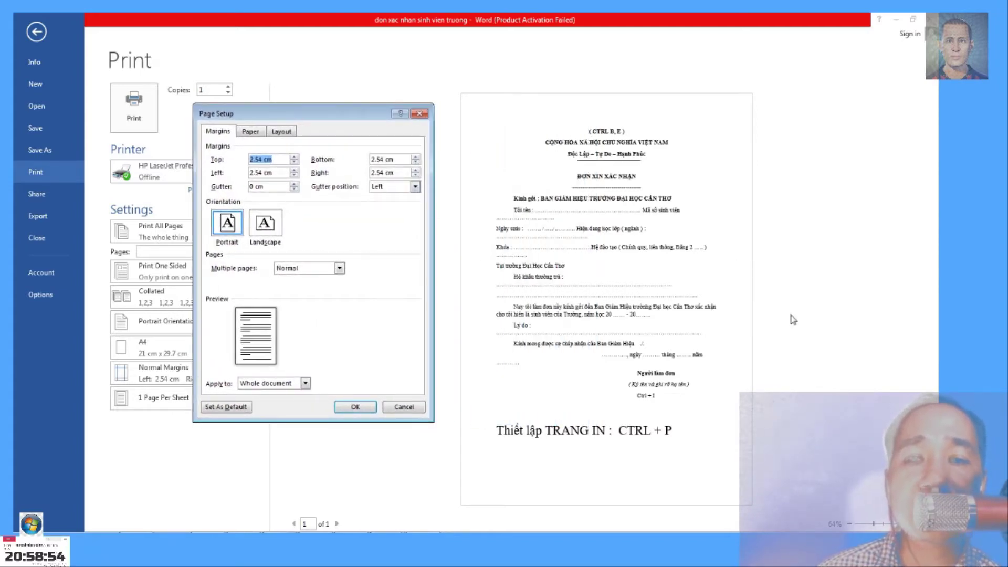
click(294, 176)
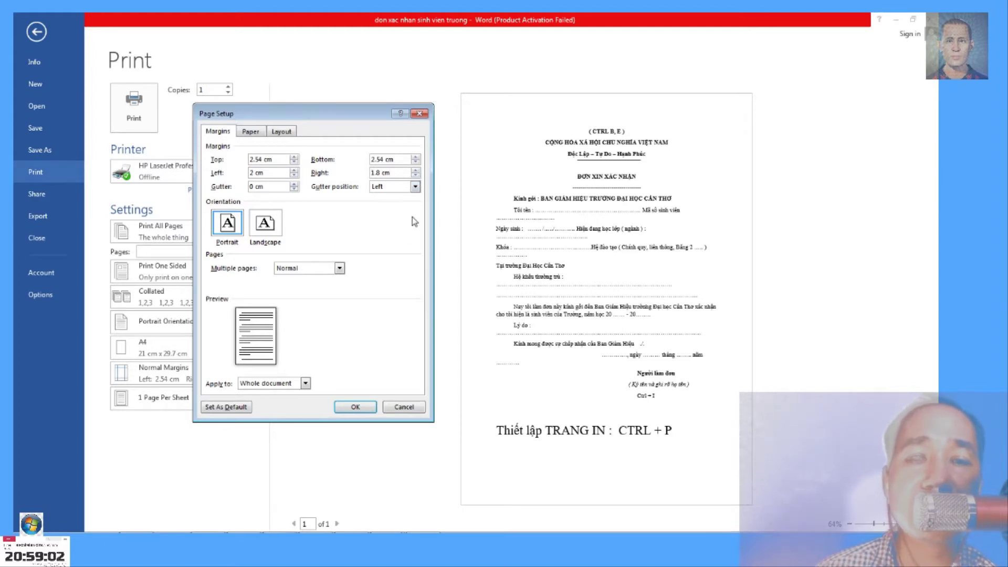
click(359, 412)
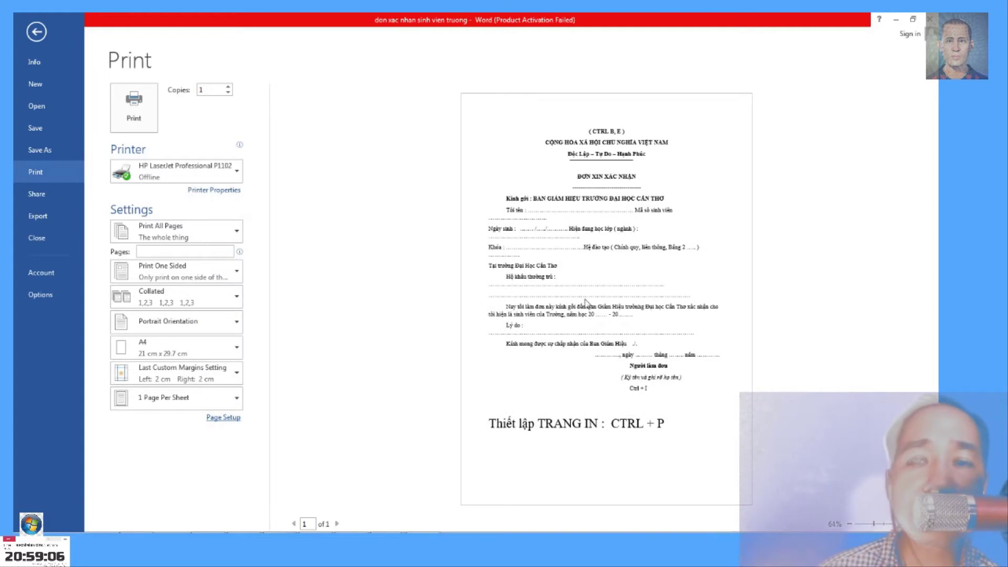
Set the right margin to 1.5 cm and go back to the document.
click(234, 418)
click(418, 176)
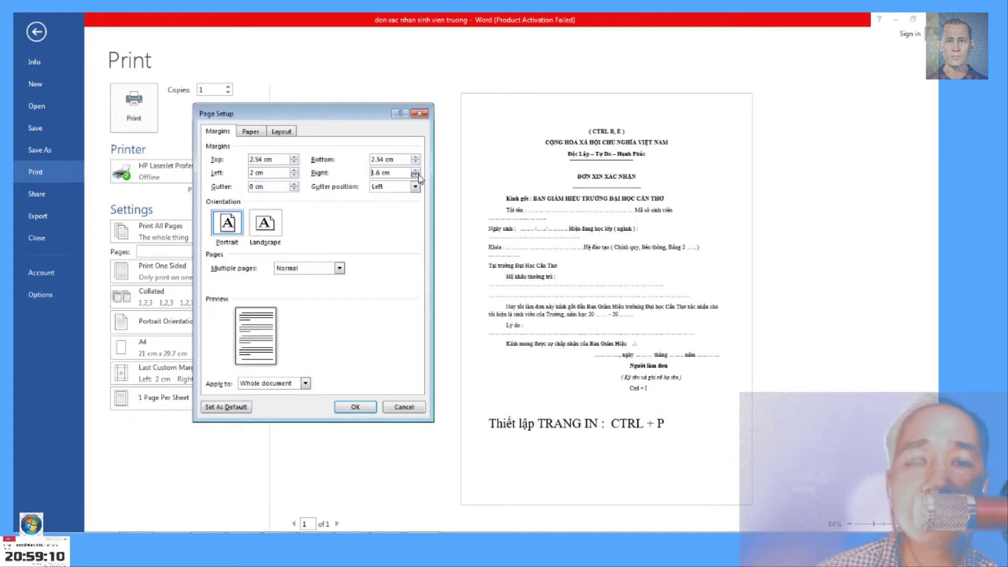
click(370, 403)
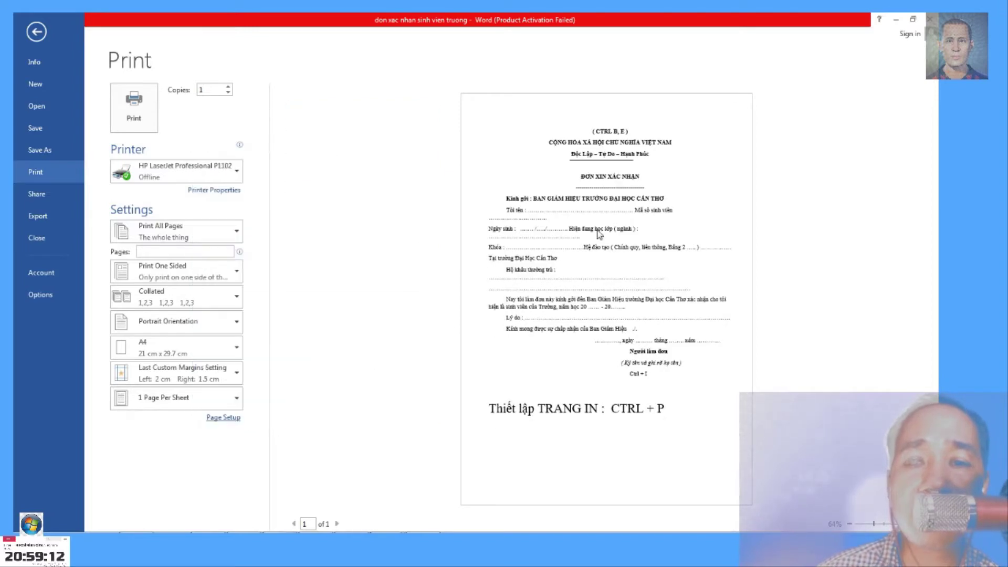
click(36, 32)
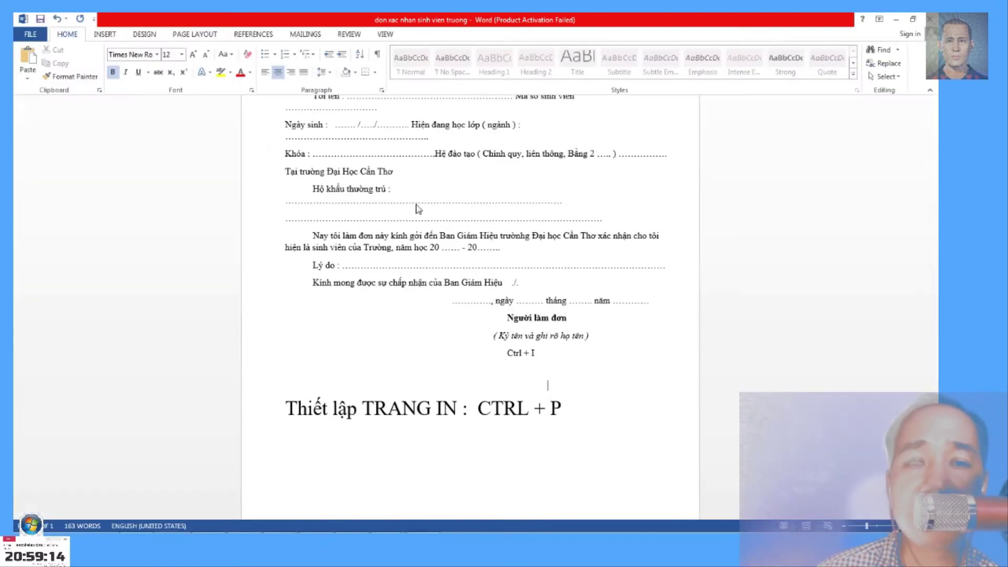
Rejoin the dotted lines after 'Mã số sinh viên' and 'Hộ khẩu thường trú'.
scroll(510, 297, up, 1)
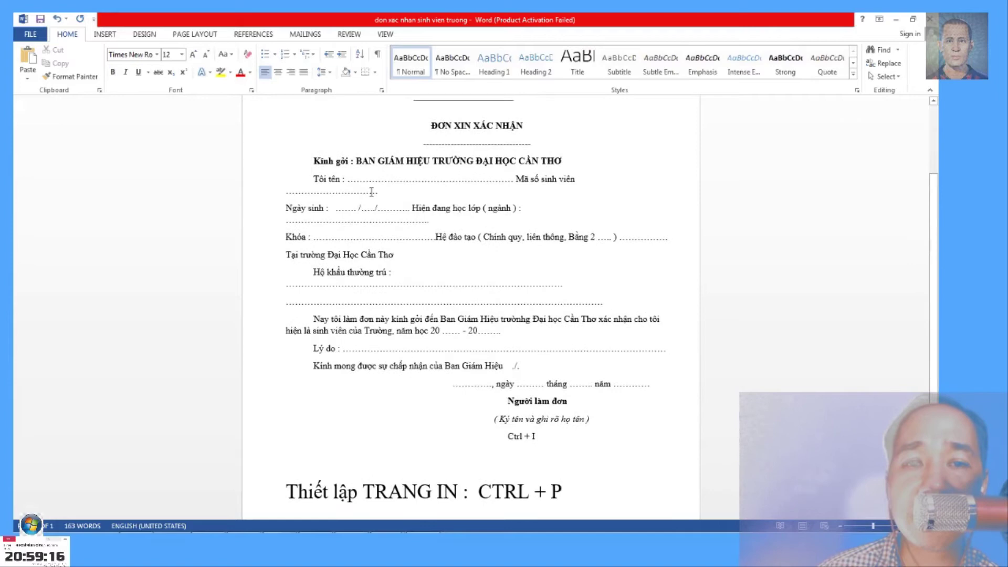
key(BackSpace)
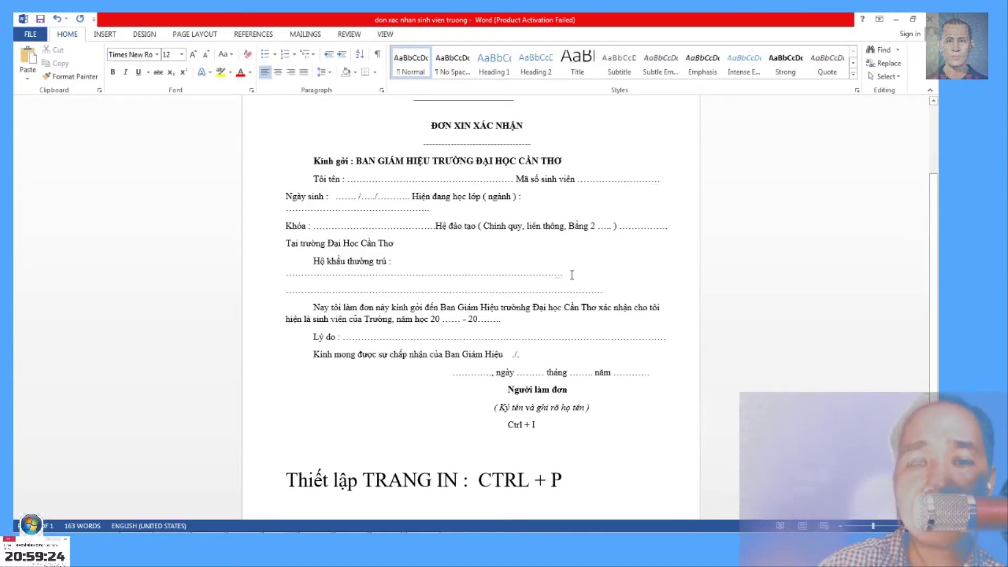
key(BackSpace)
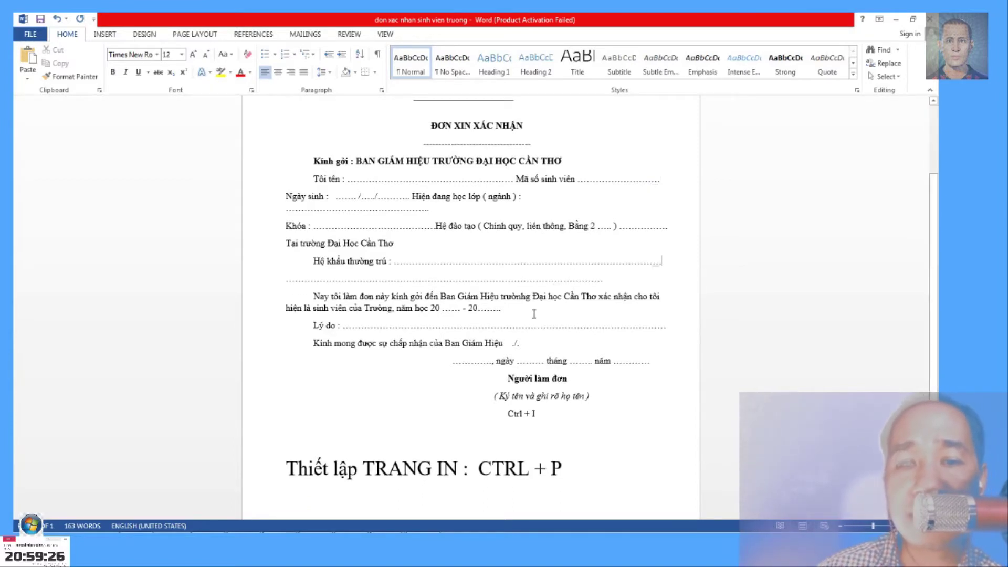
scroll(588, 412, up, 3)
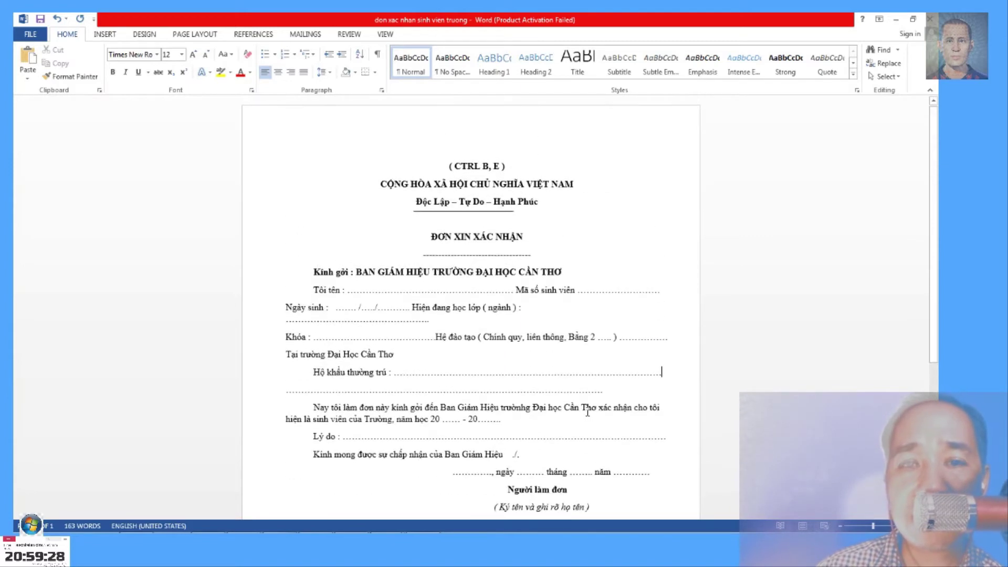
scroll(588, 412, down, 2)
Test left alignment on the title ĐƠN XIN XÁC NHẬN, then centre it again.
key(ctrl+b)
click(533, 143)
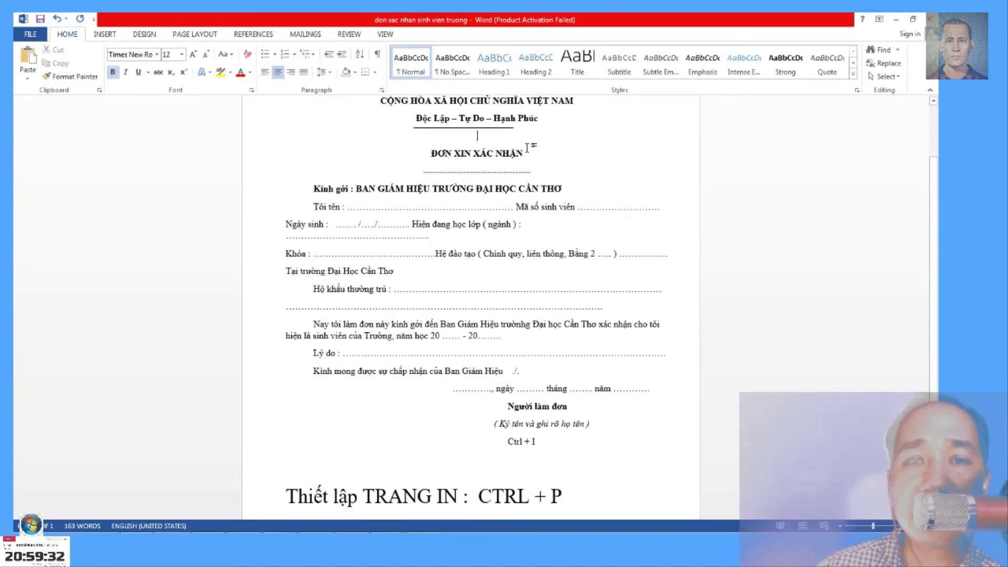
click(432, 154)
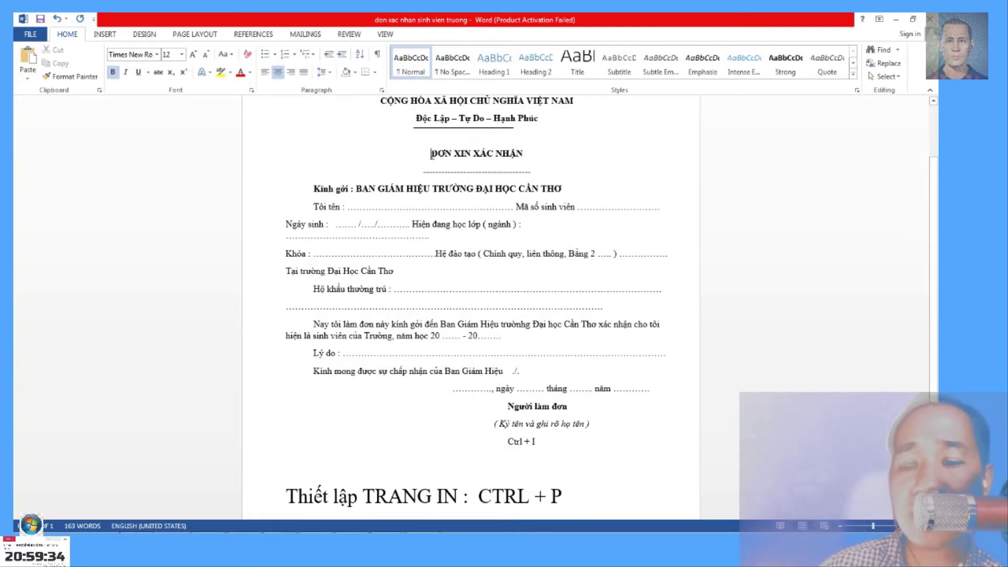
key(ctrl+l)
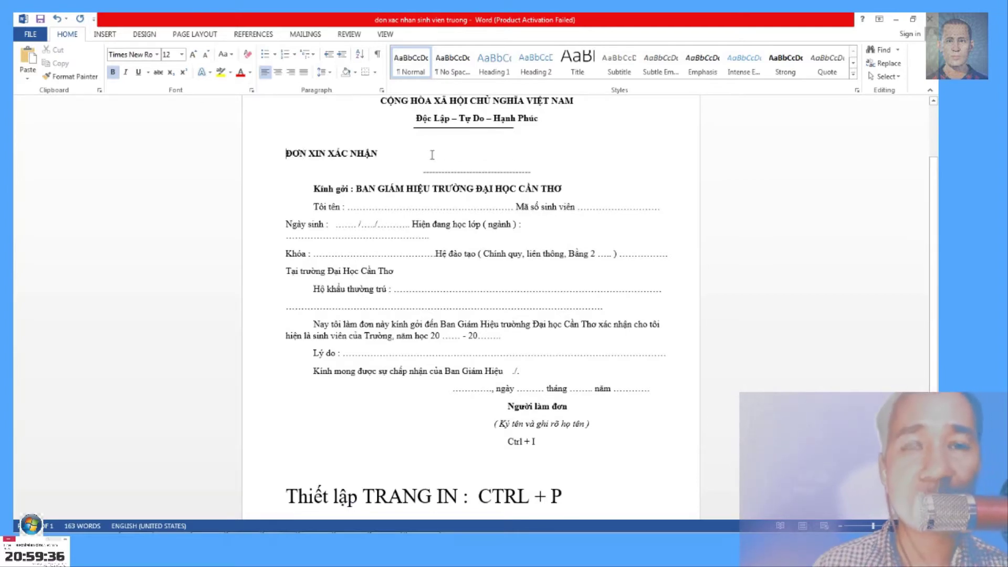
key(ctrl+e)
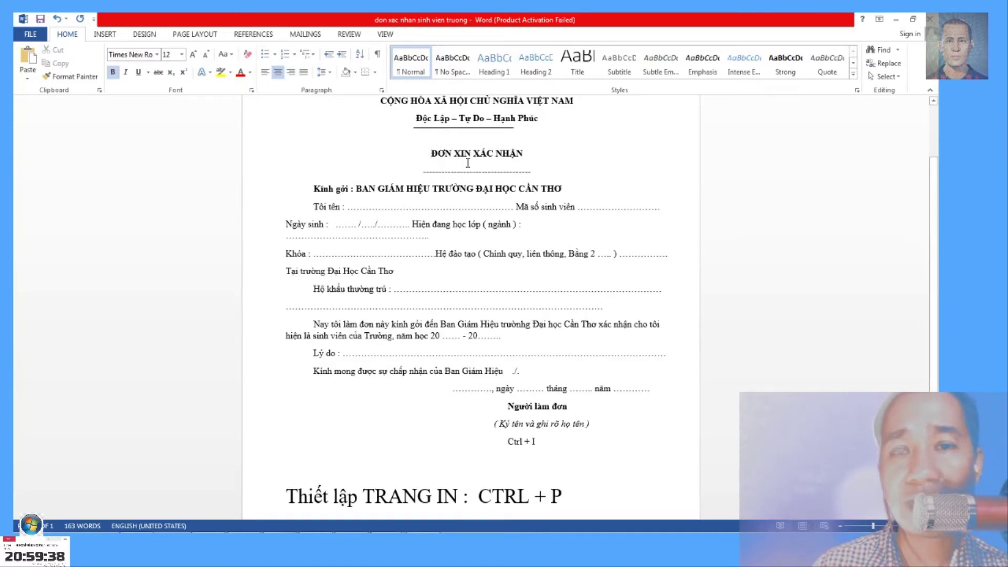
Nudge the rule under 'Độc Lập – Tự Do – Hạnh Phúc' slightly right.
click(414, 122)
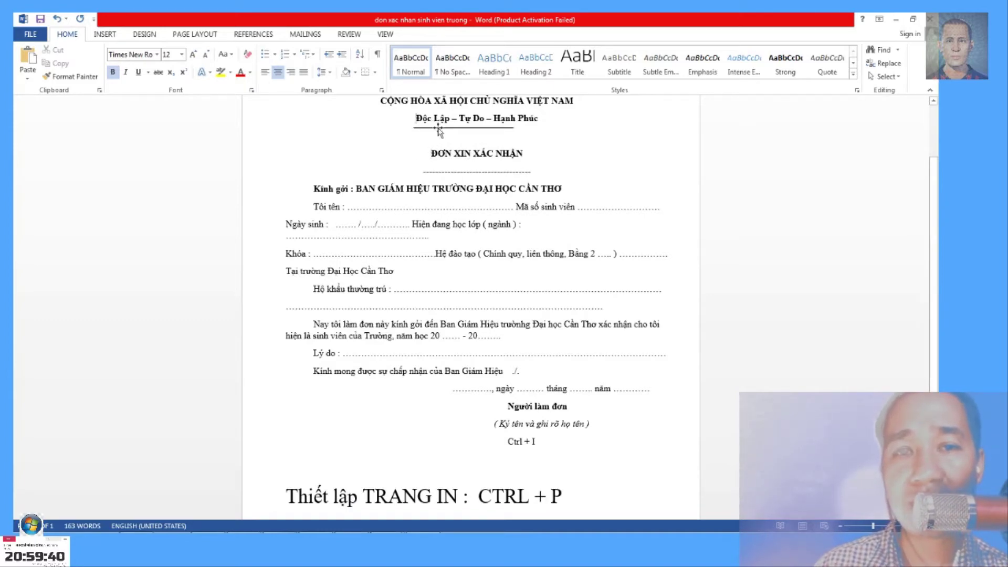
drag(437, 128, 446, 129)
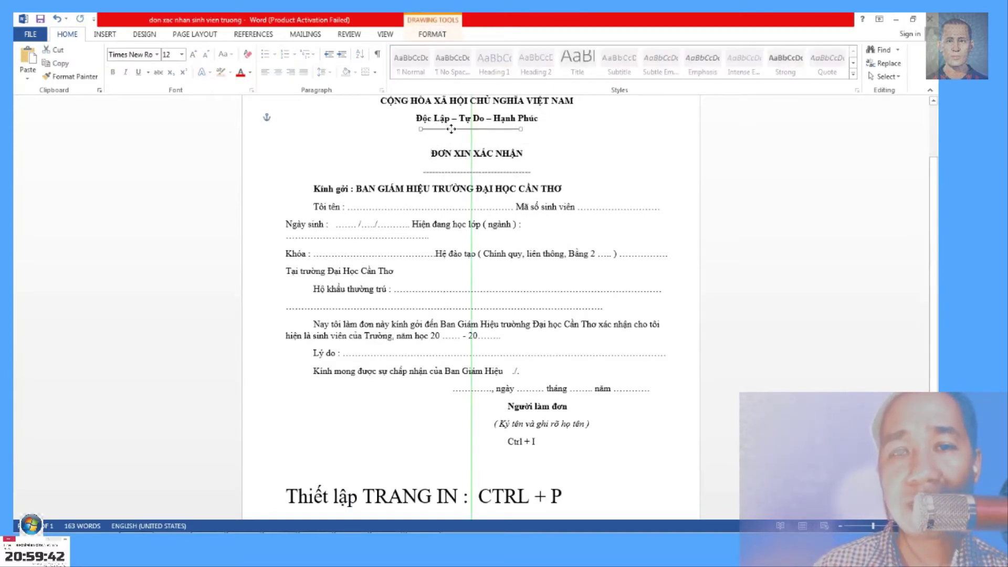
click(523, 153)
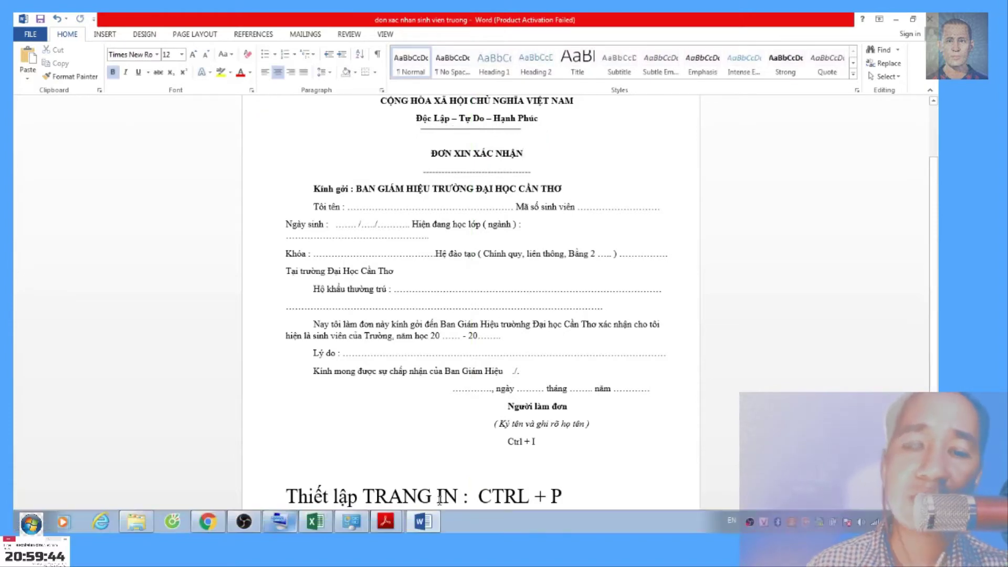
Compare with the PDF sample, then enlarge the title ĐƠN XIN XÁC NHẬN to 16 pt.
click(386, 522)
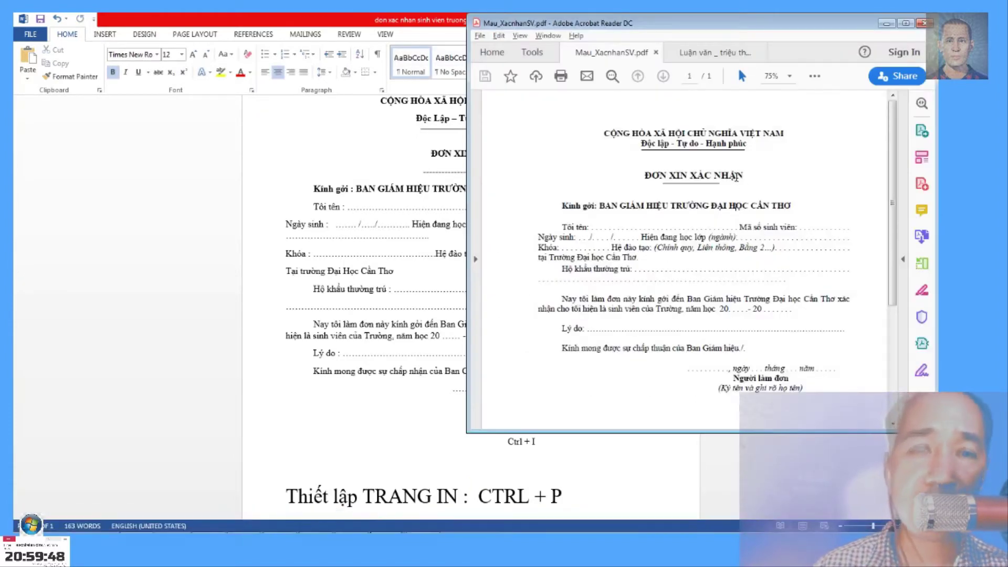
key(alt+Tab)
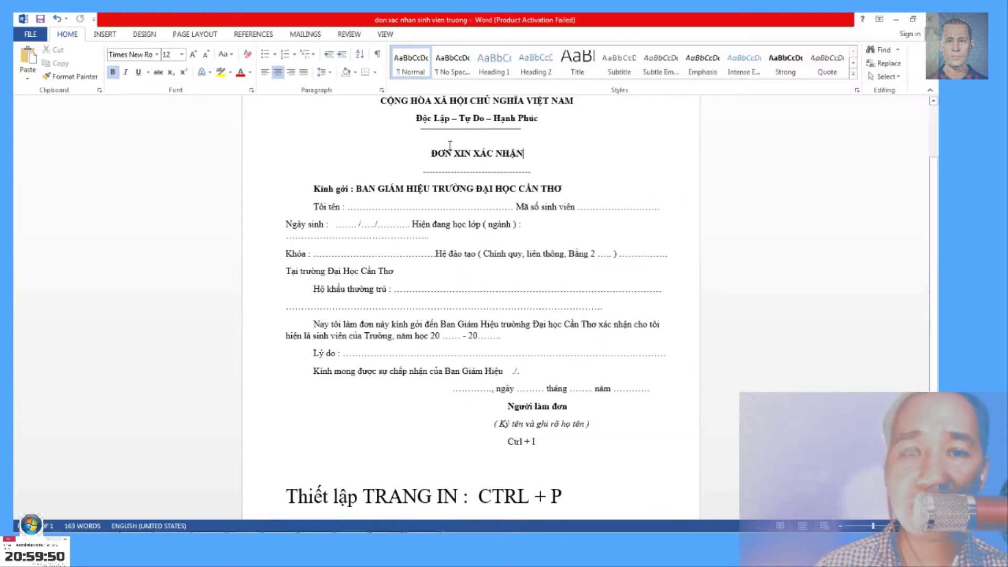
drag(425, 154, 528, 155)
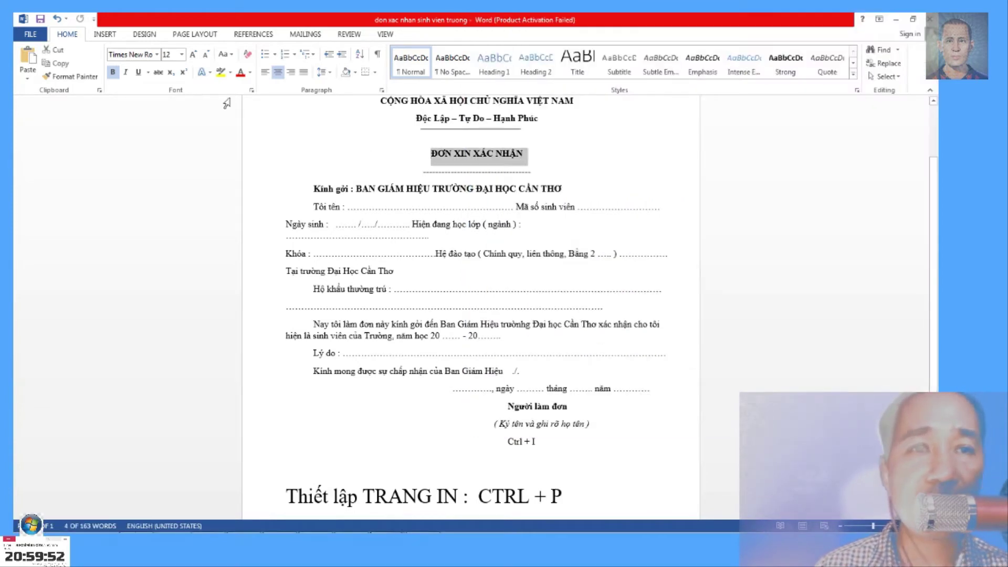
drag(429, 153, 525, 150)
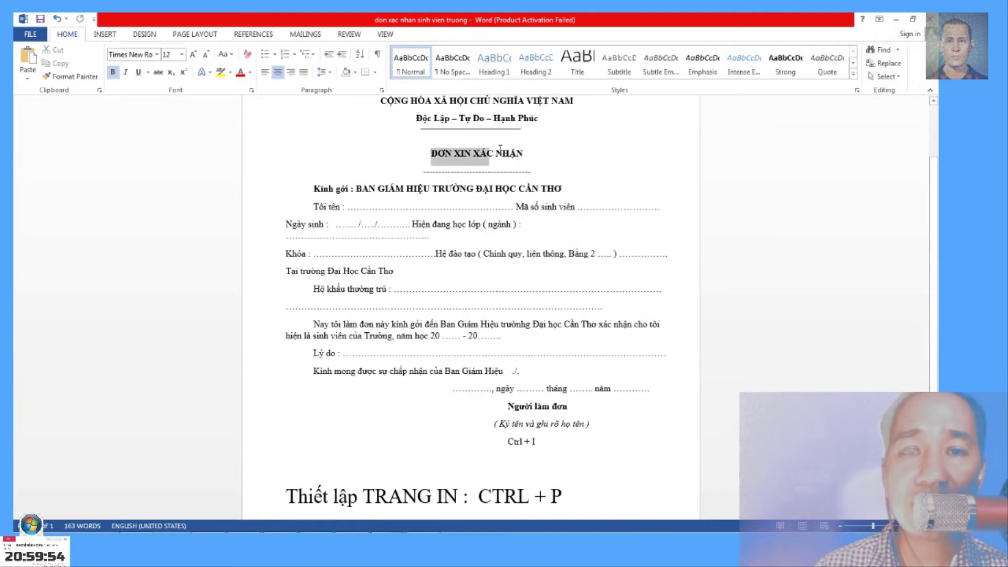
drag(431, 154, 527, 155)
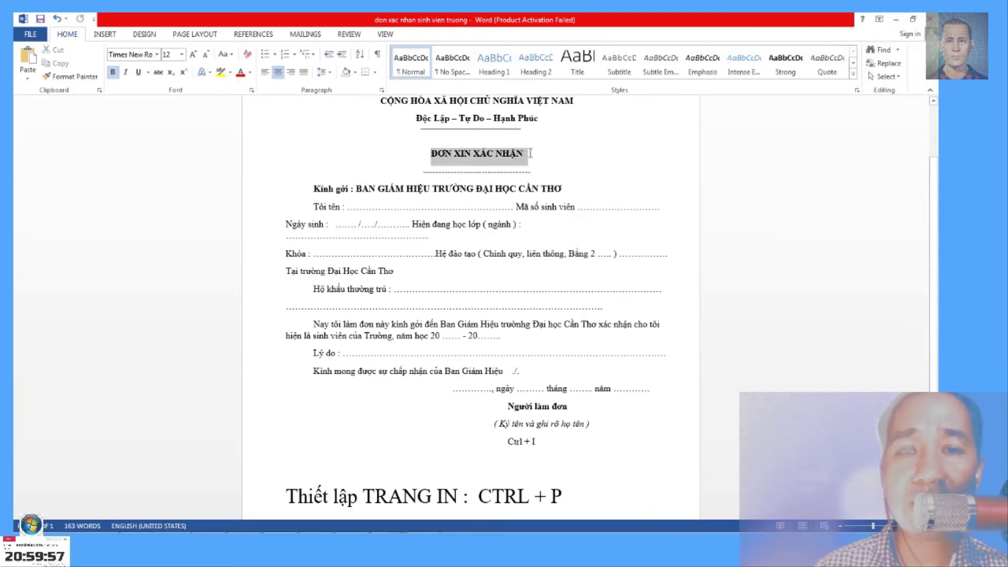
click(168, 55)
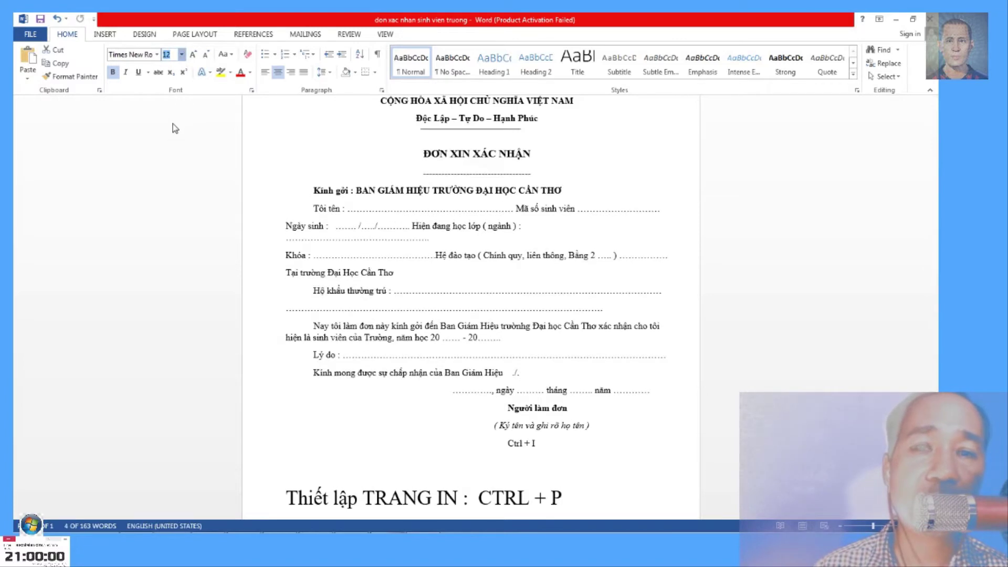
key(ctrl+bracketright)
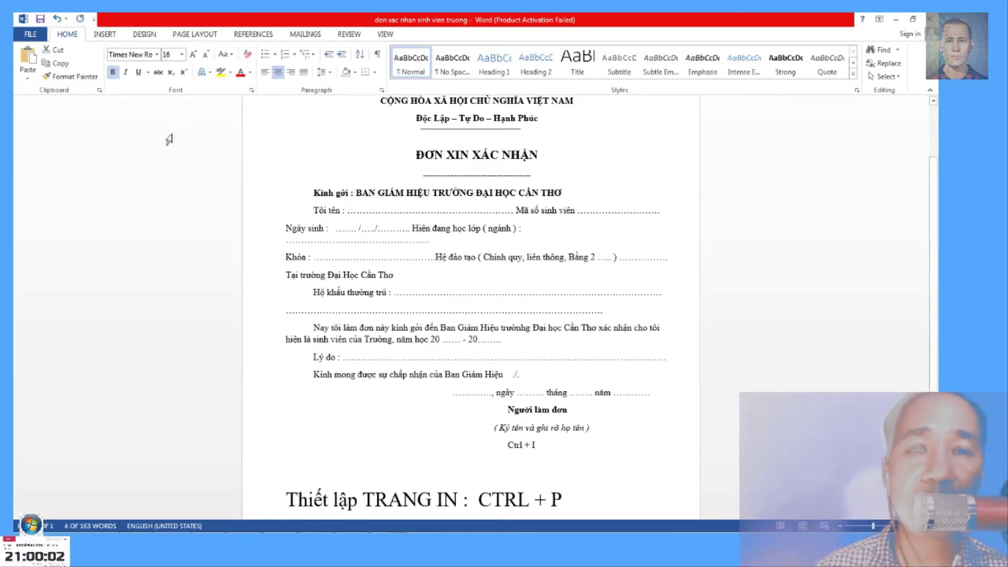
click(431, 334)
scroll(430, 334, up, 1)
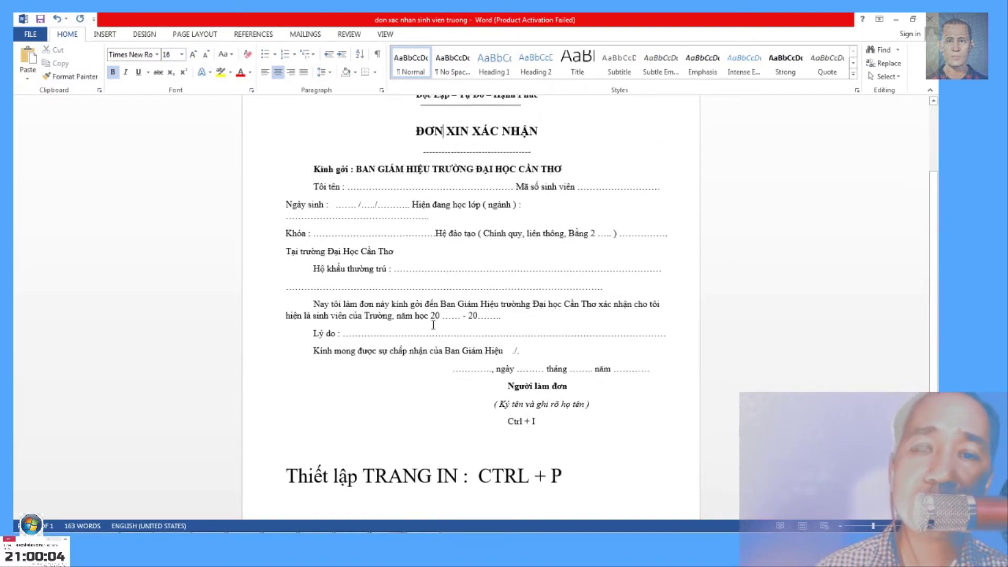
scroll(430, 333, up, 2)
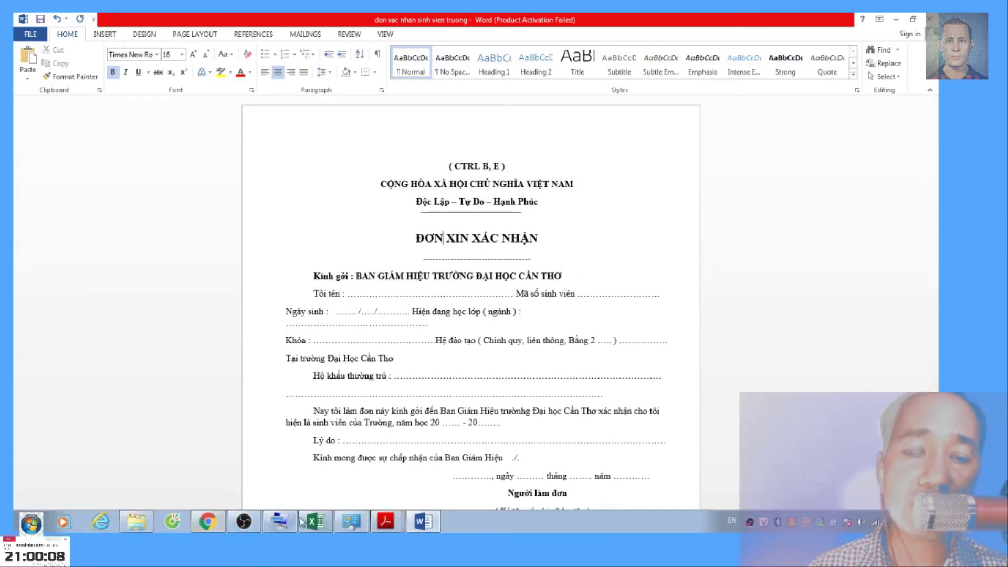
Replace cell A12 in the Excel notes with a note about checking before printing.
click(316, 521)
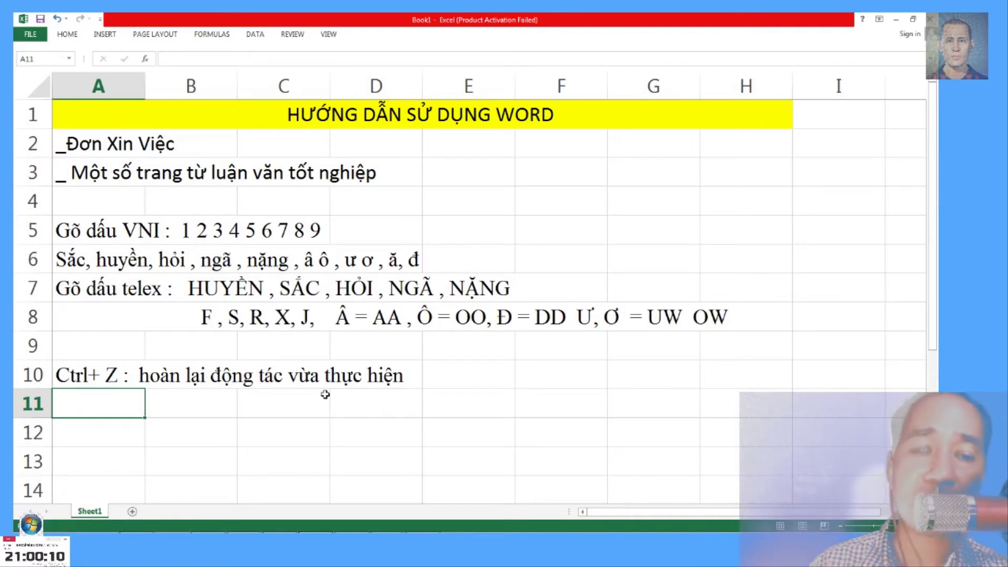
key(Down)
text(Iviệ)
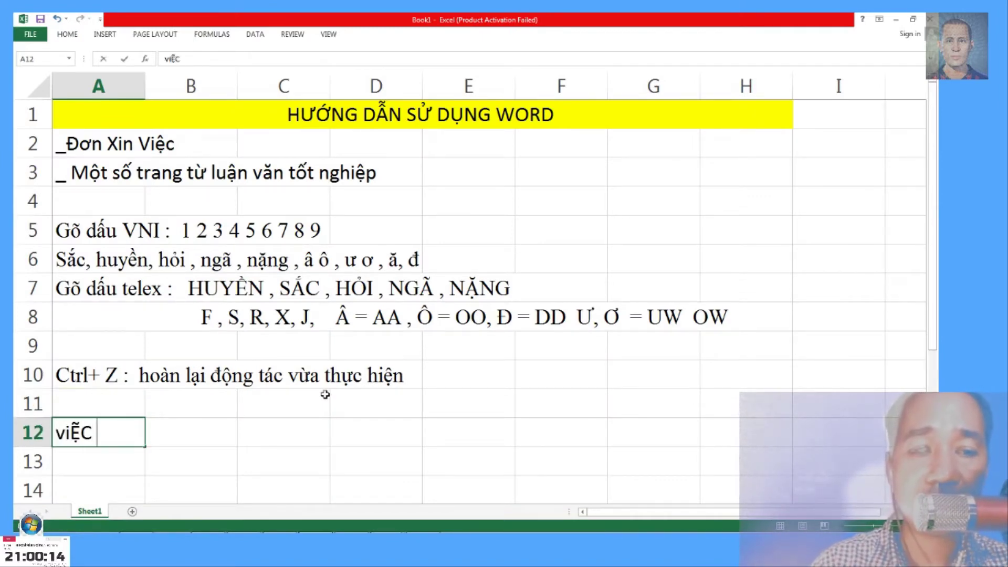
key(BackSpace)
key(BackSpace)
key(BackSpace)
key(BackSpace)
text(In)
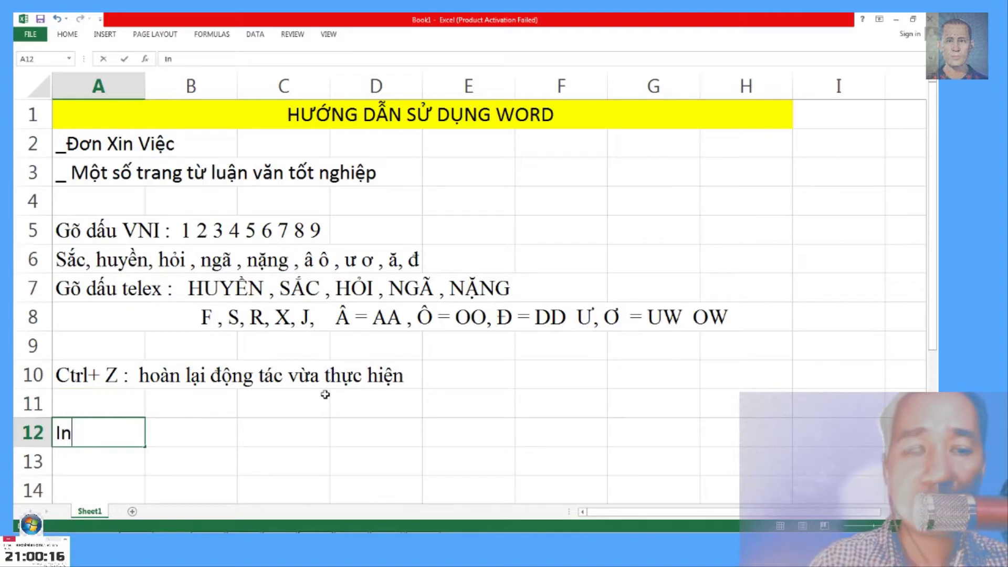
text( ra luôn ca)
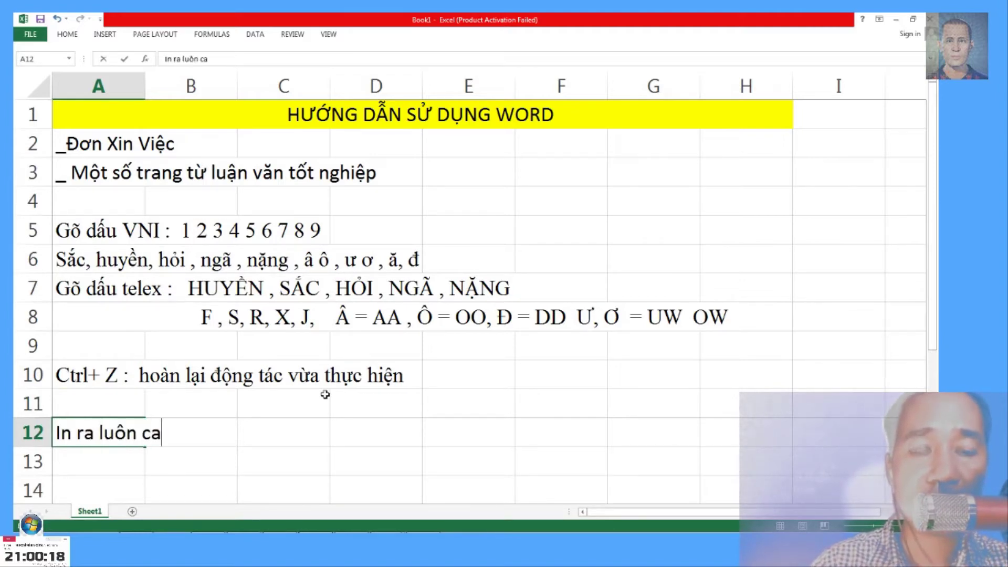
text(ần thiế)
text(t d)
text(kiểm tra kí)
text(ch thưo)
text(chu)
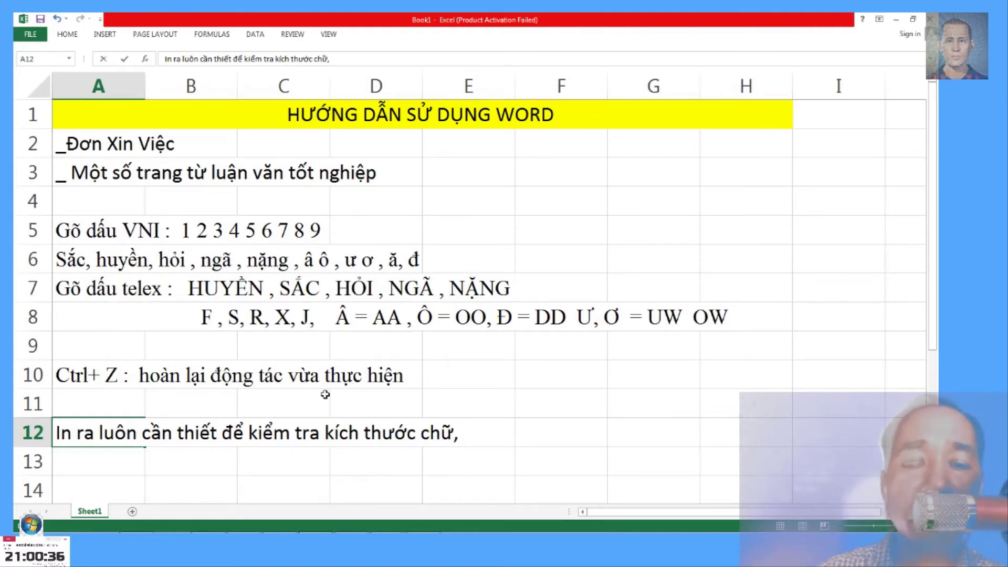
key(Return)
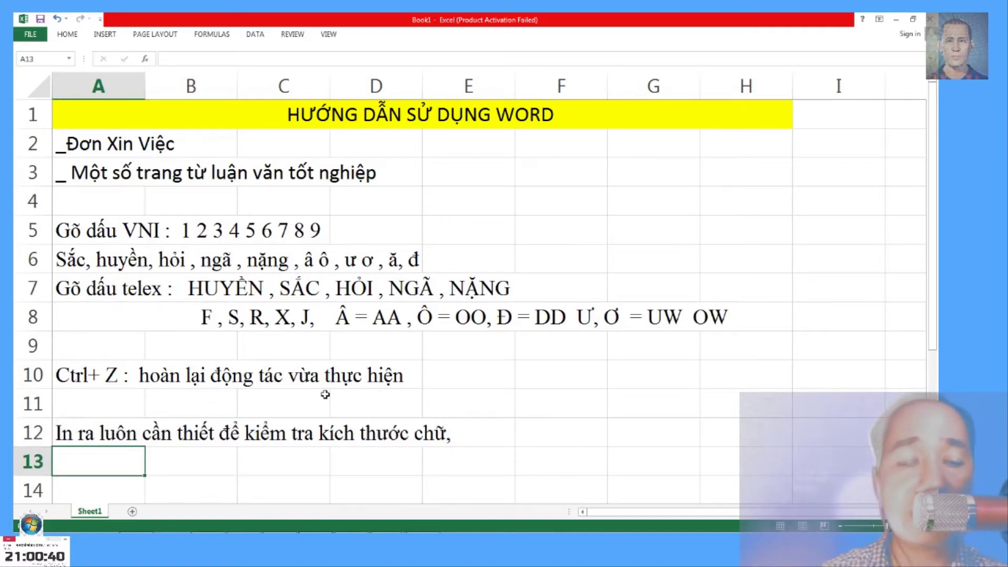
Enter 'Kích cỡ font chữ là 13,14' in cell A13.
text(Fon)
key(BackSpace)
key(BackSpace)
key(BackSpace)
text(Kí)
key(BackSpace)
text(ích cỡ font chữ là 13)
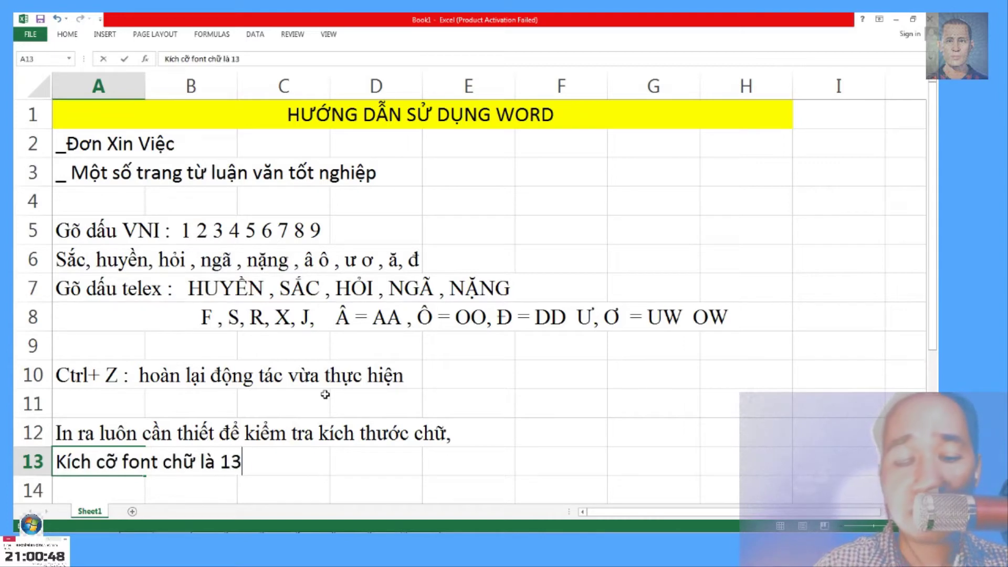
text(,14)
key(Return)
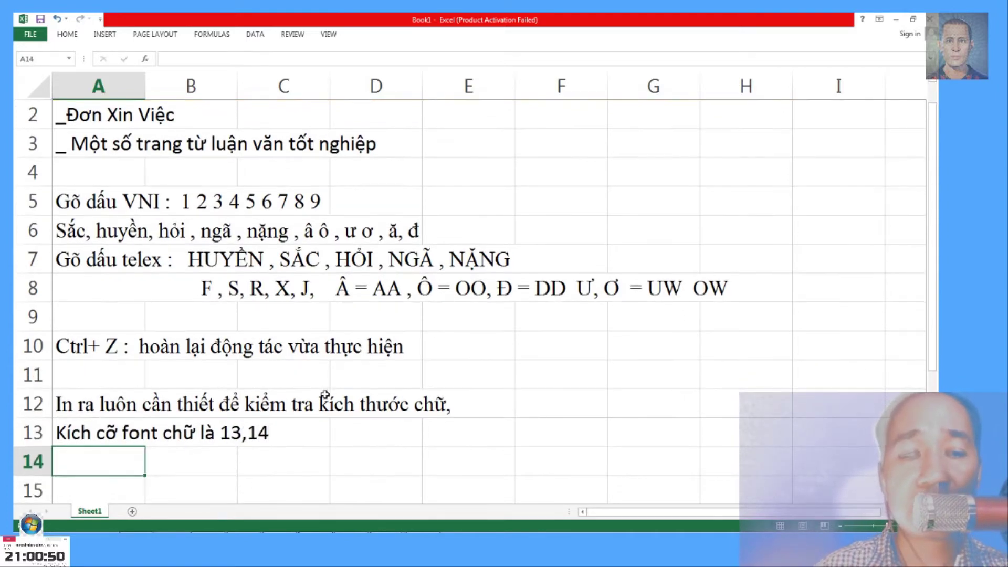
Append 'chính tả .' to the A12 note and switch back to Word.
key(Up)
key(Up)
key(Up)
key(Up)
key(Up)
key(Down)
key(Down)
key(Down)
key(Down)
key(Down)
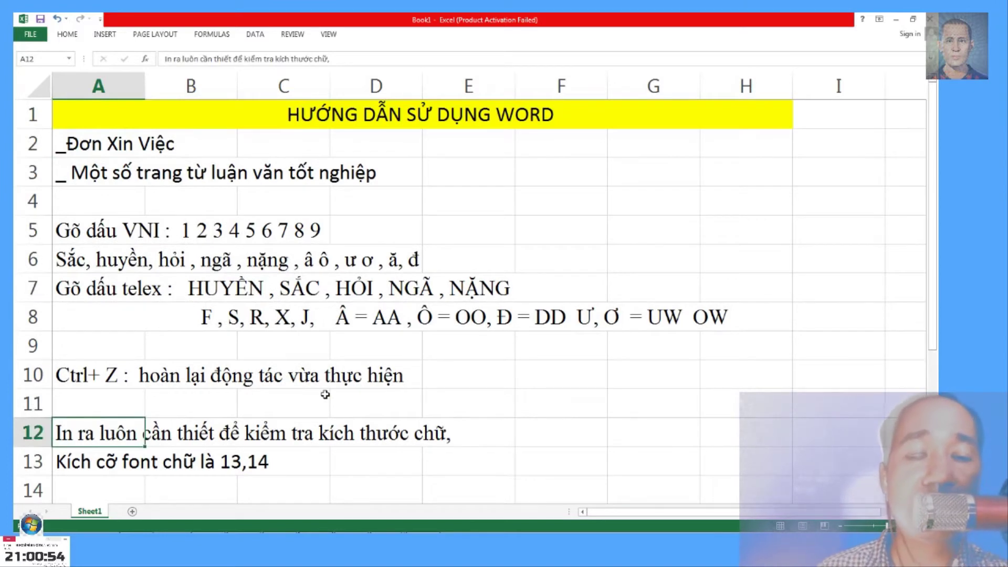
key(F2)
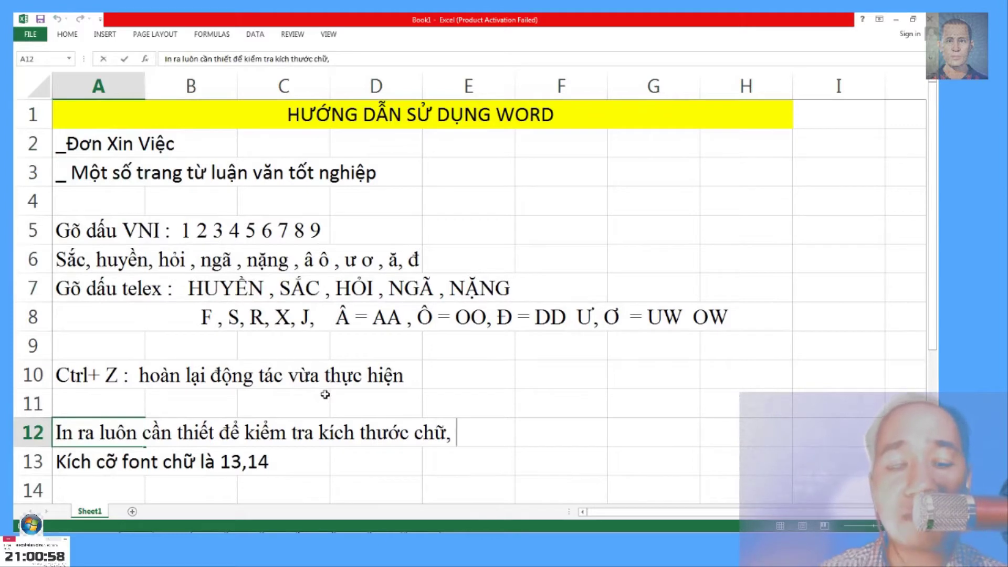
text(chính tả .)
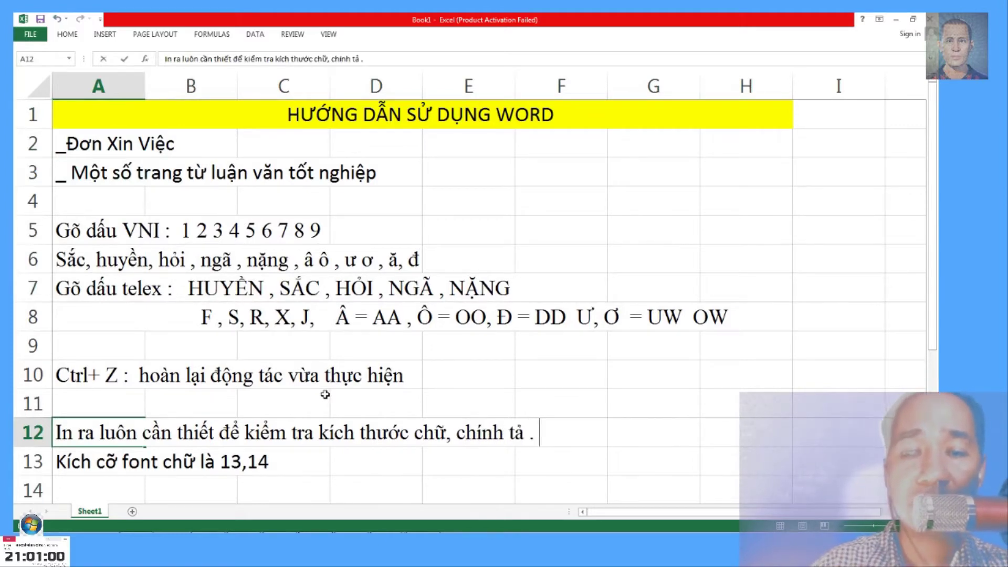
key(Return)
key(alt+Tab)
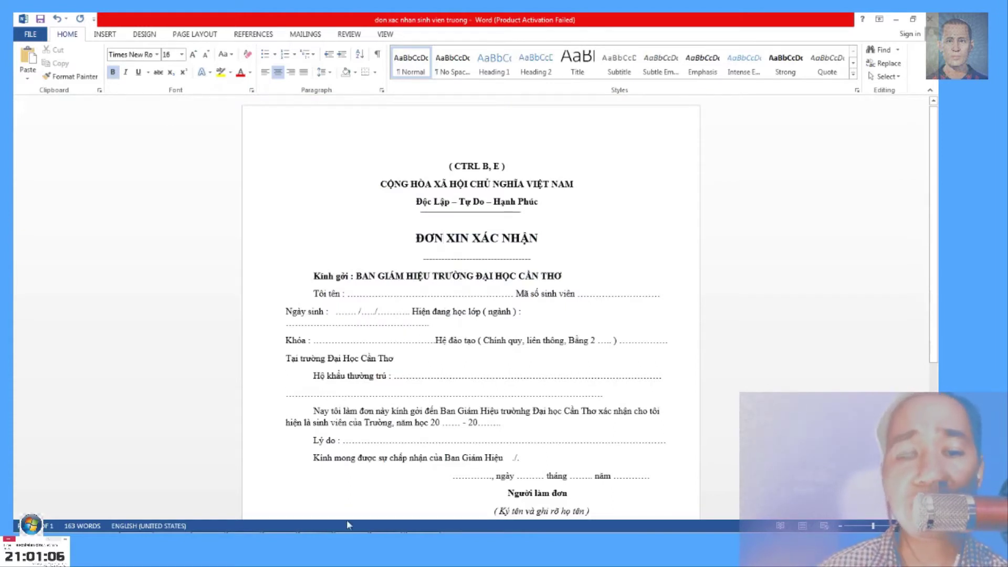
Snap Word to the left half beside the Acrobat PDF sample and scroll both.
click(387, 522)
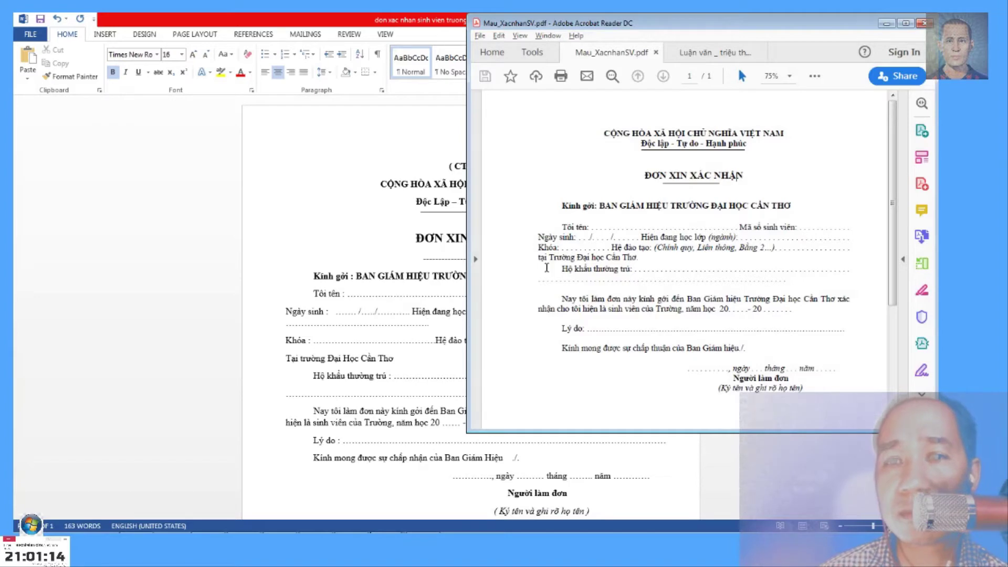
click(369, 30)
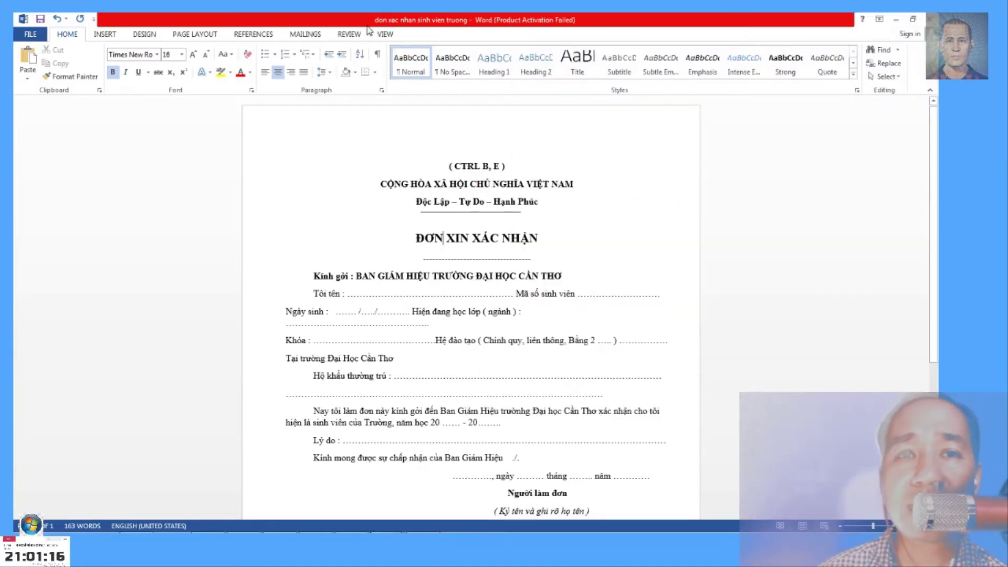
key(super+Left)
scroll(401, 214, down, 3)
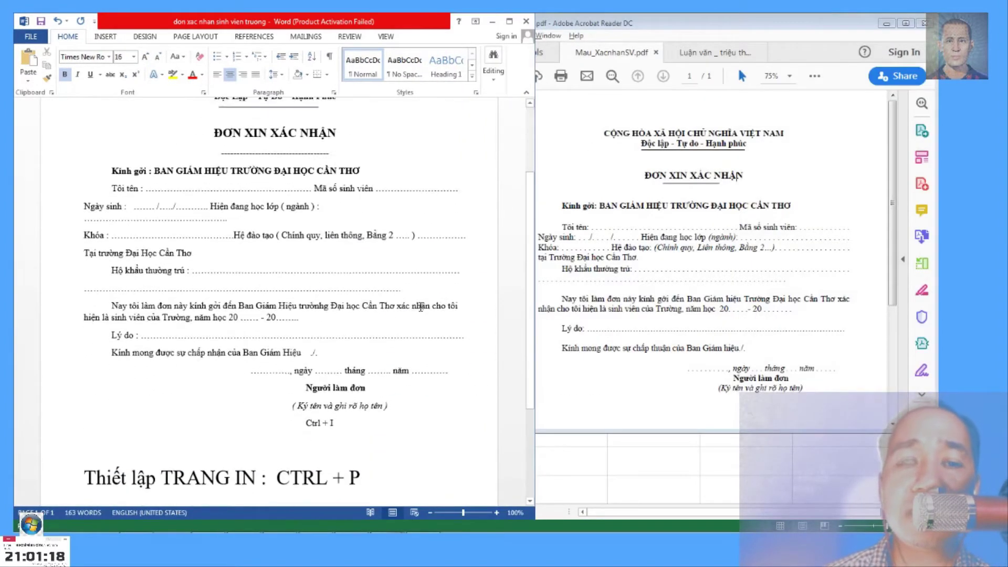
scroll(434, 329, down, 2)
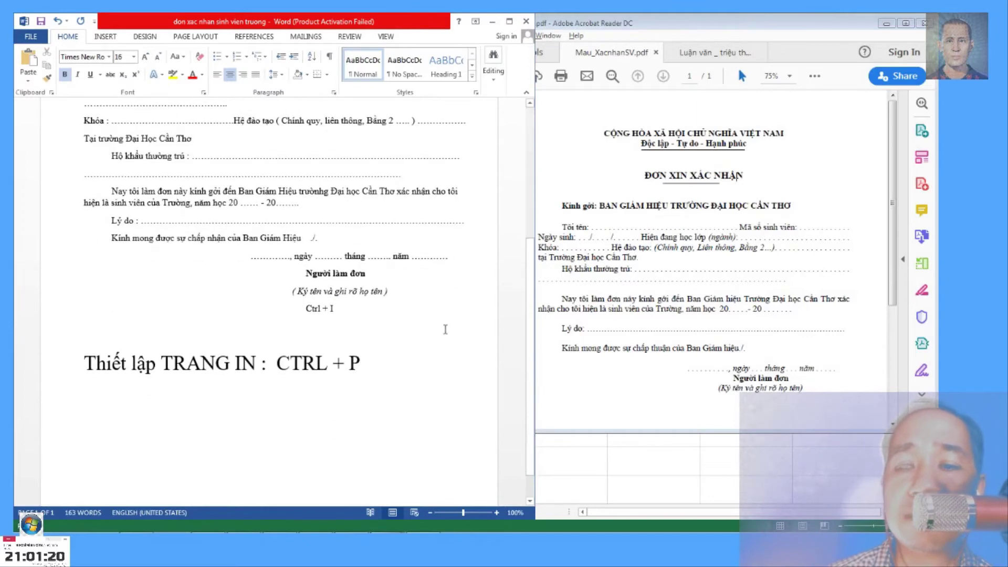
scroll(445, 329, up, 3)
drag(892, 196, 892, 302)
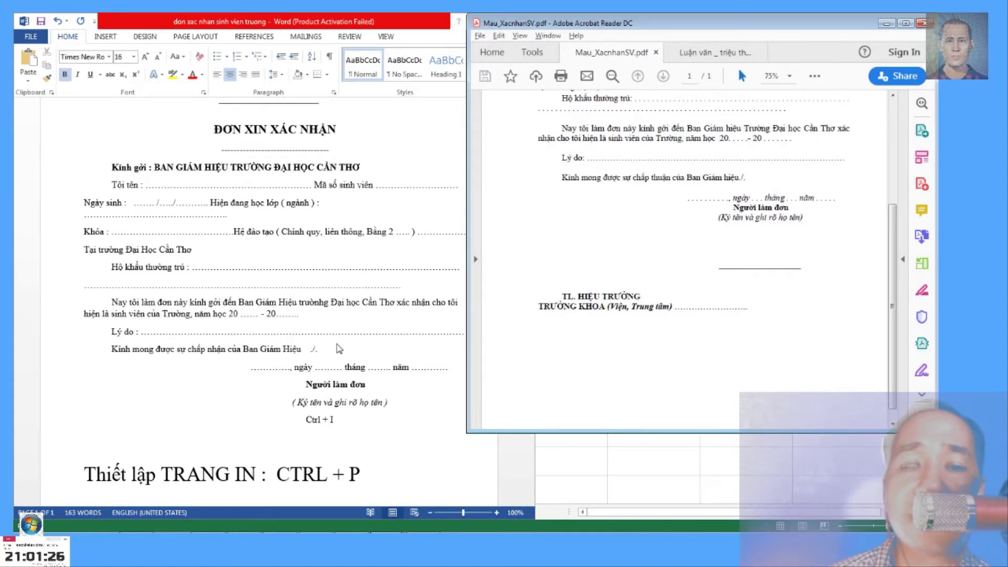
Check the motto heading and its underline against the PDF, scrolling through the form.
click(329, 341)
scroll(329, 341, up, 3)
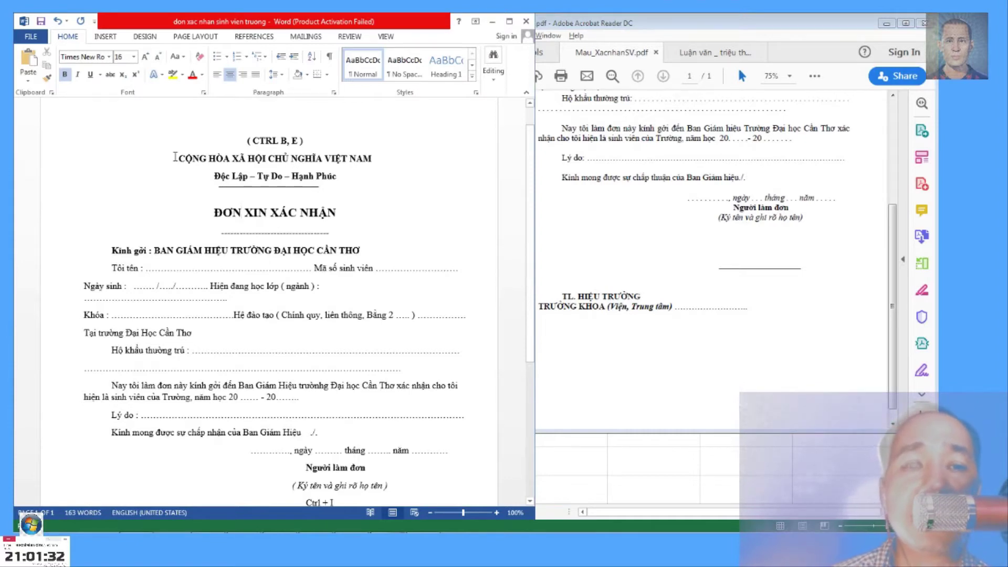
drag(178, 158, 389, 158)
click(267, 186)
click(341, 286)
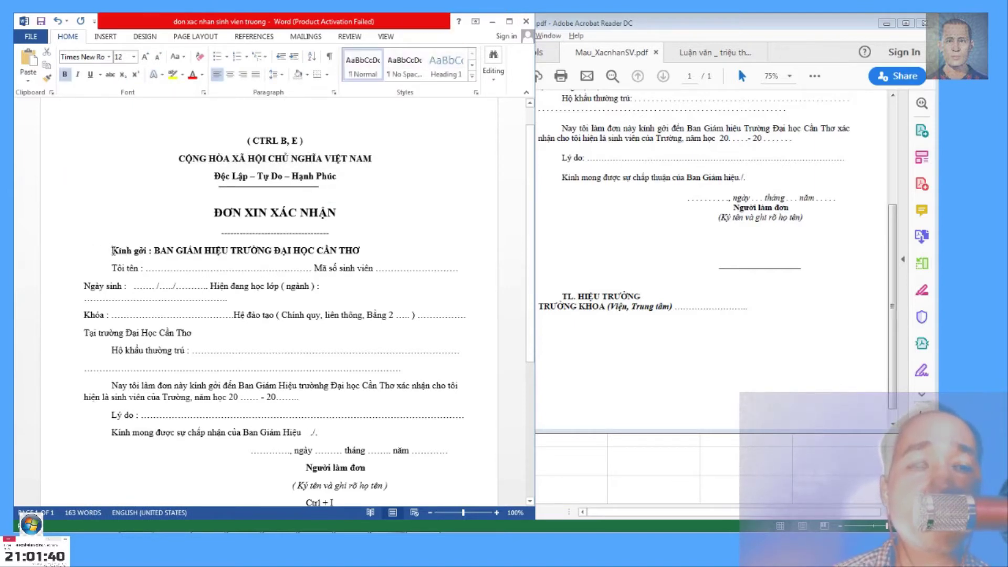
scroll(127, 298, down, 1)
scroll(226, 403, down, 2)
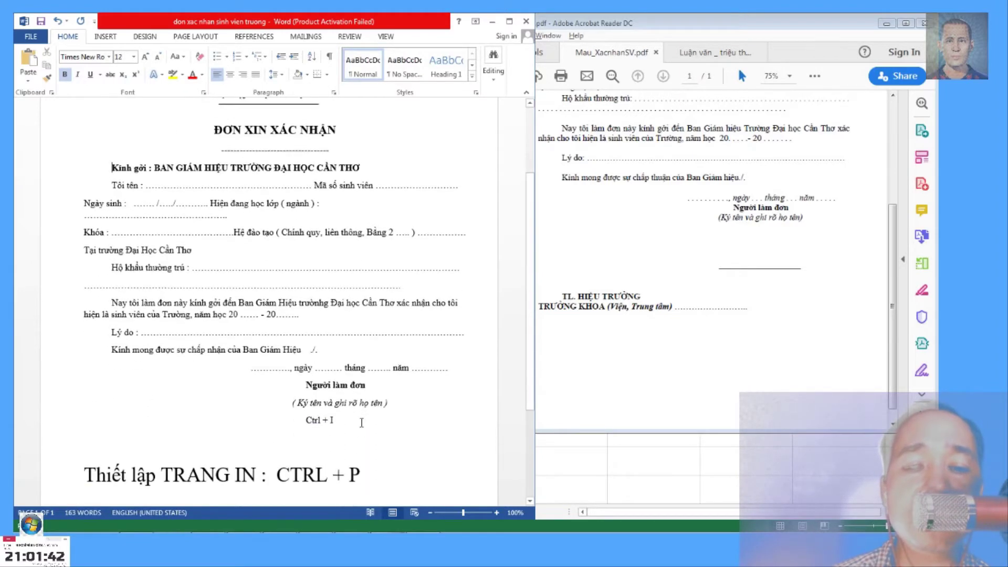
scroll(289, 397, down, 2)
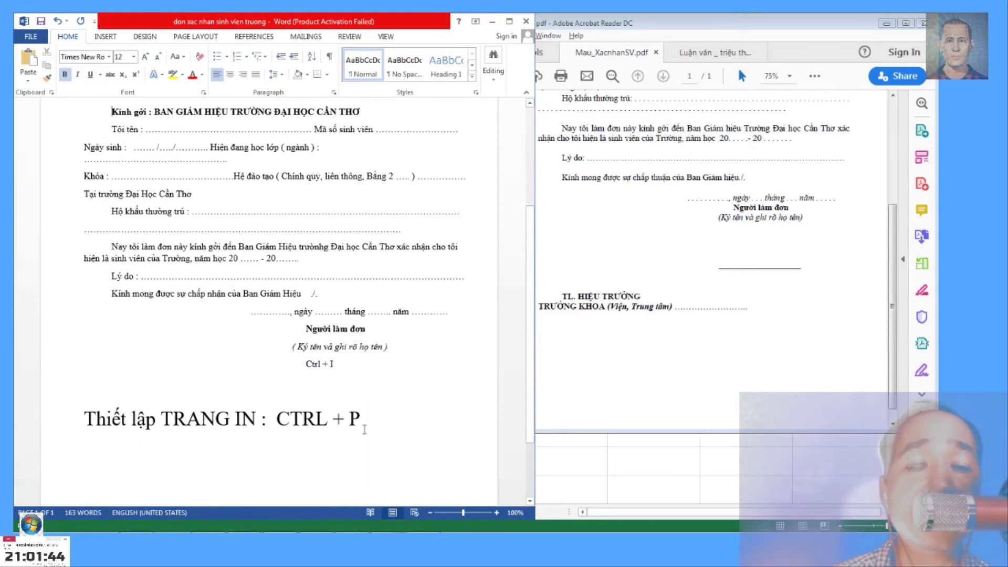
scroll(365, 429, up, 2)
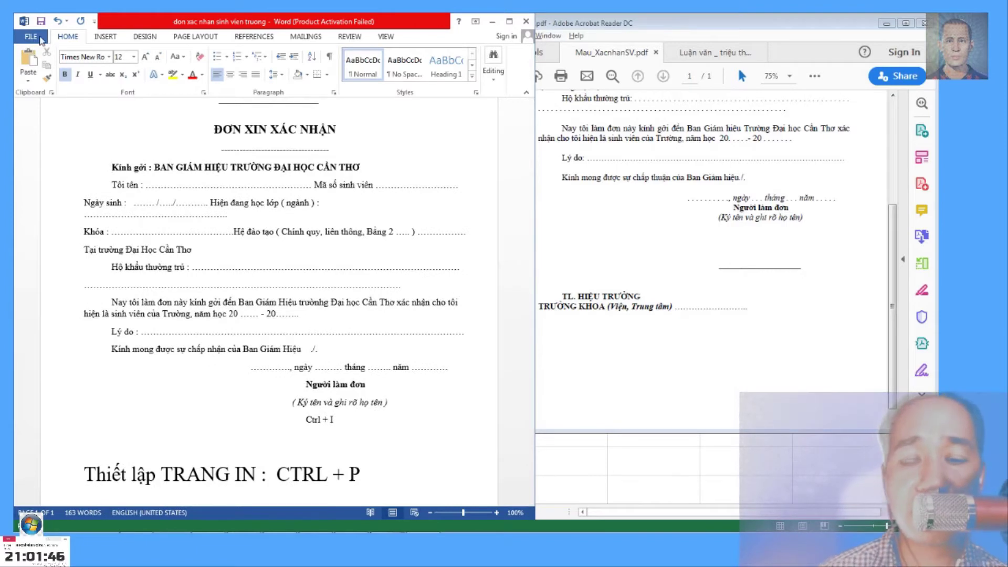
key(ctrl+p)
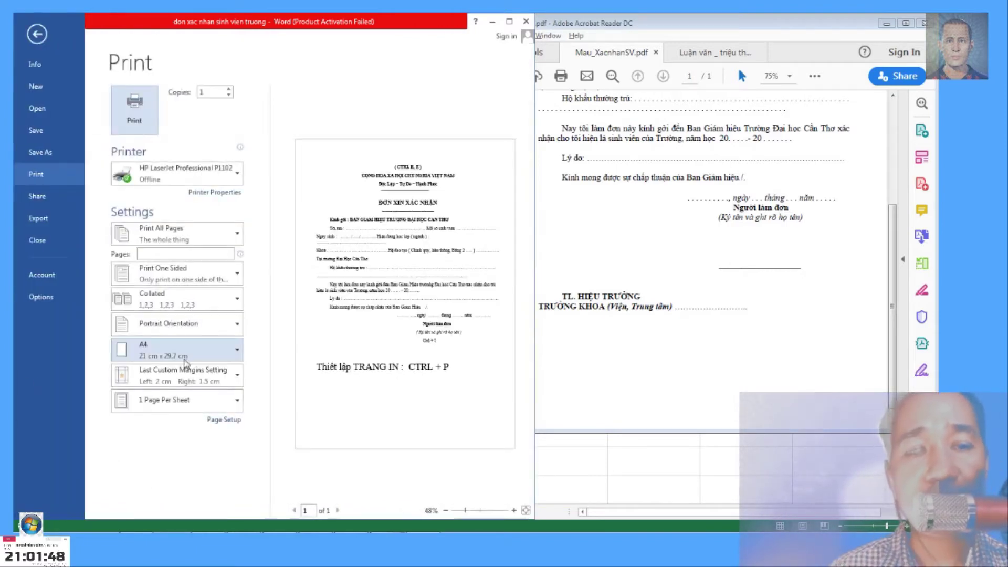
Review the Page Setup margin and paper settings, then cancel without changes.
click(224, 419)
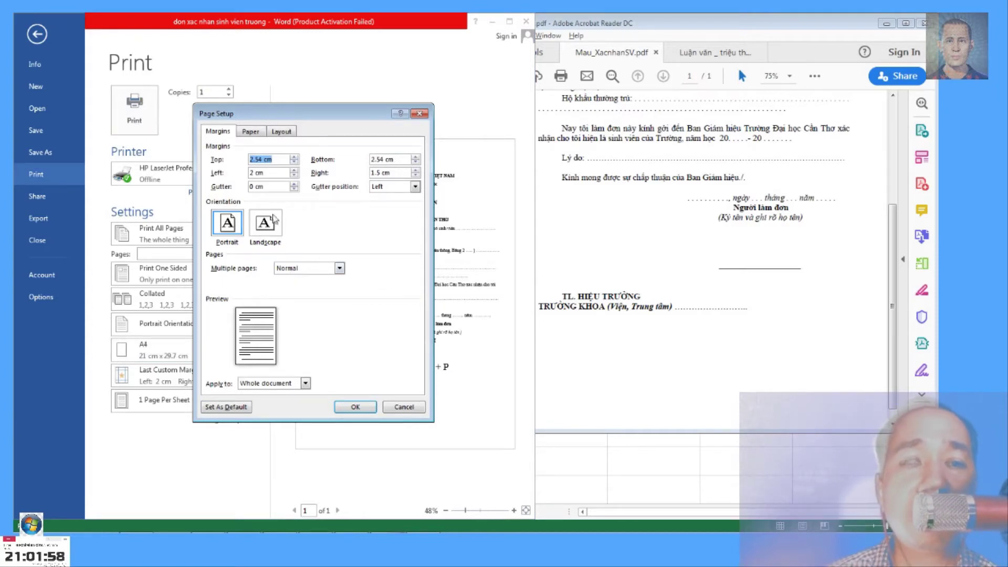
click(251, 132)
click(231, 132)
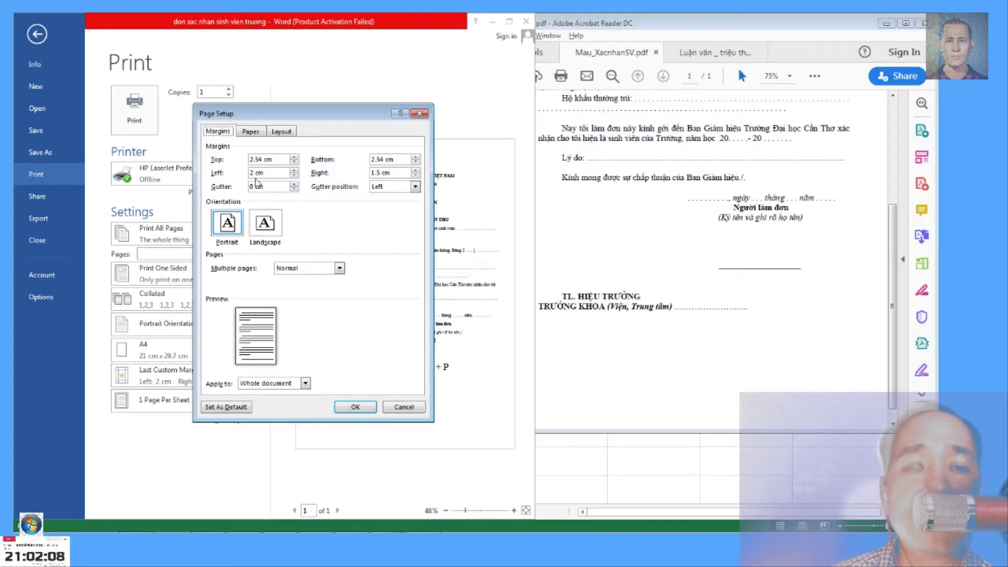
click(407, 408)
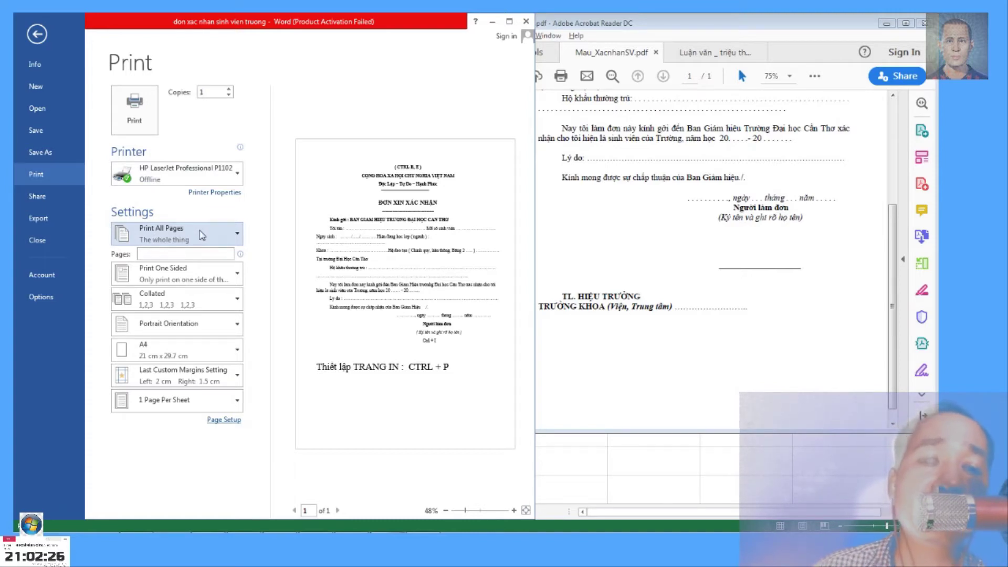
Try a custom page range, clear it to print all pages, and check one-sided printing.
click(182, 252)
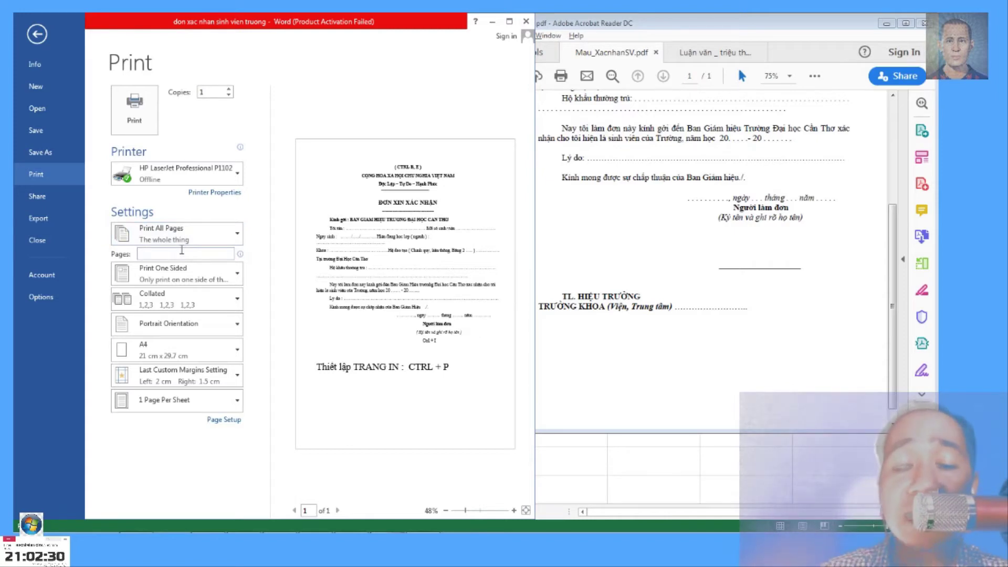
text(1-2)
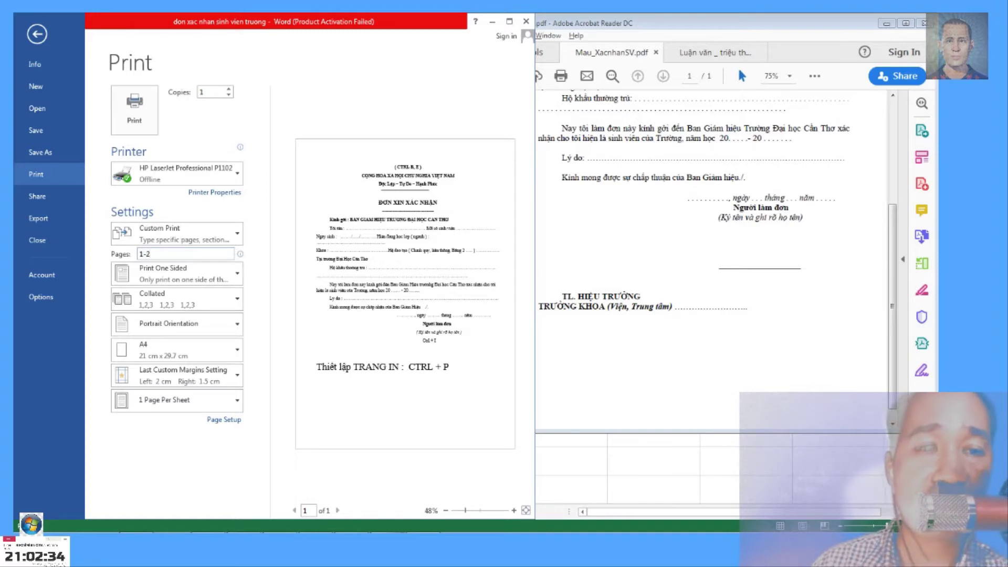
key(BackSpace)
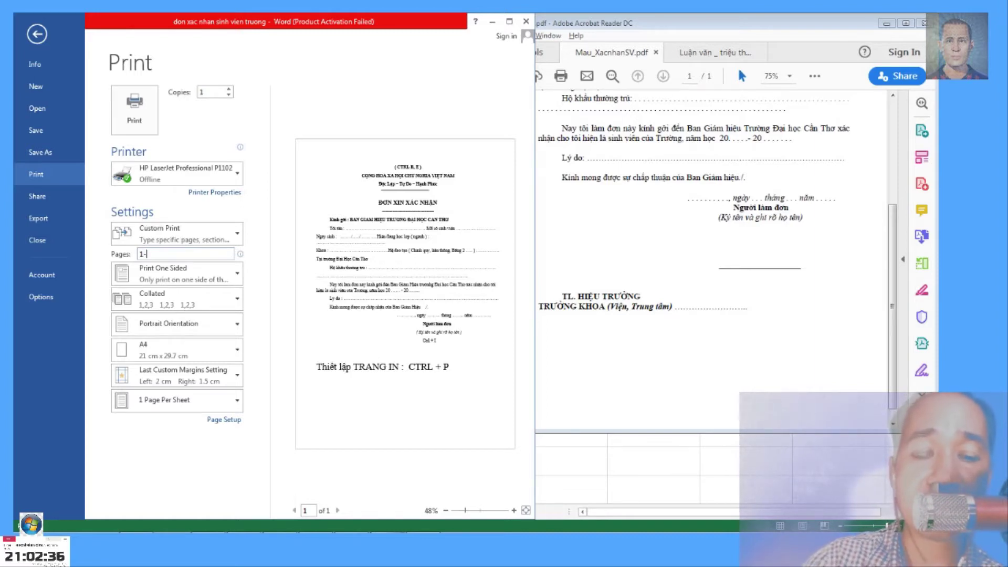
text(5)
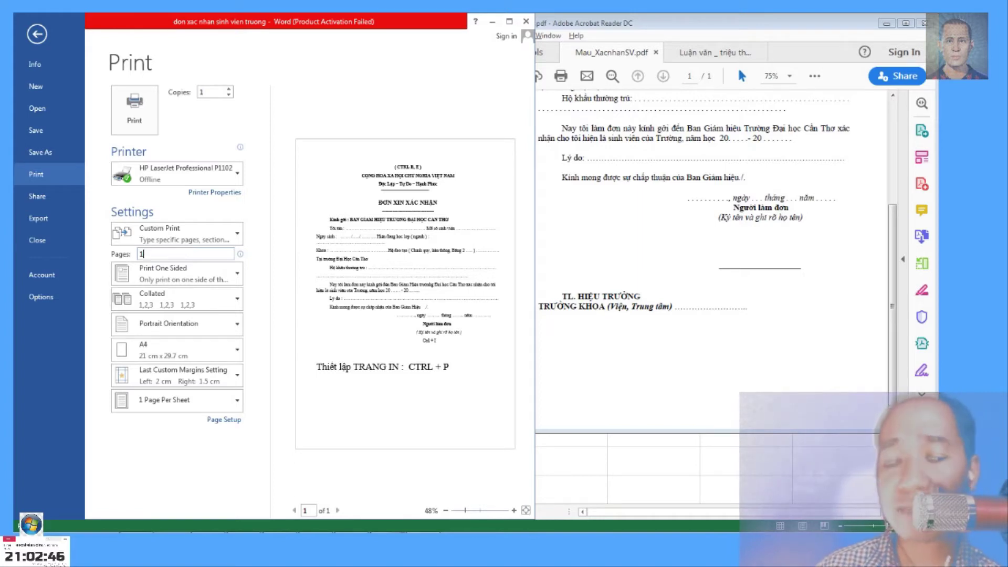
text(,5)
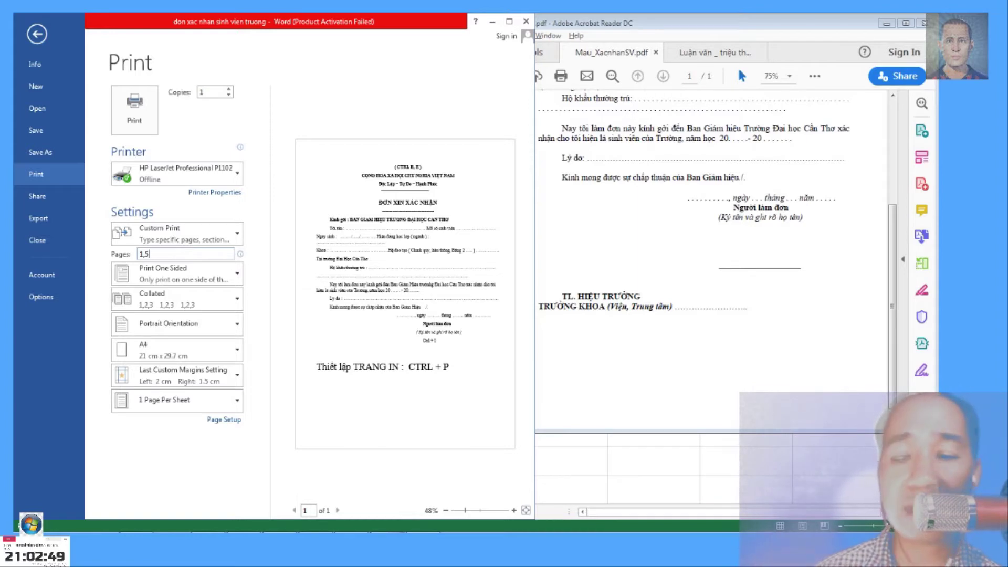
key(BackSpace)
key(BackSpace)
key(BackSpace)
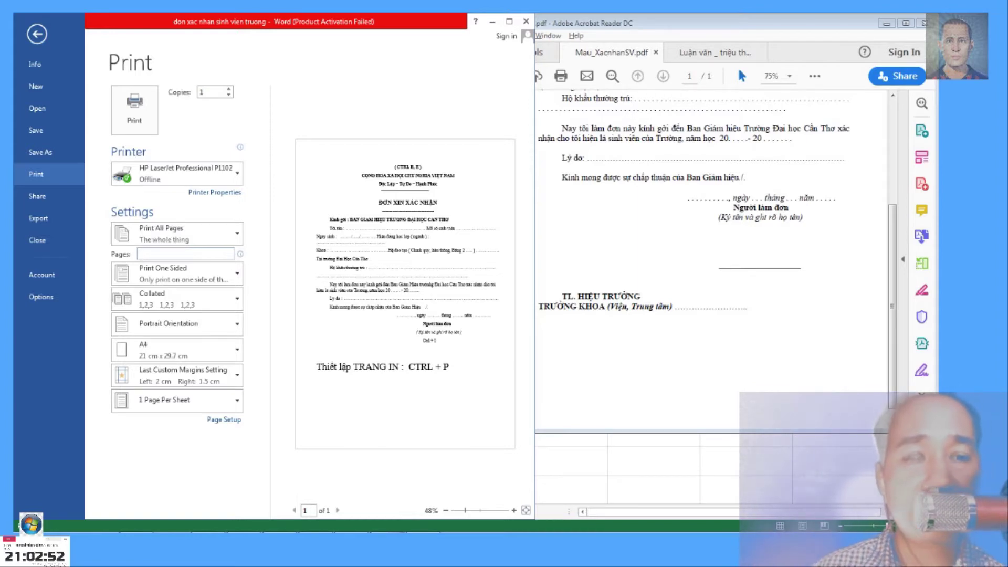
click(196, 271)
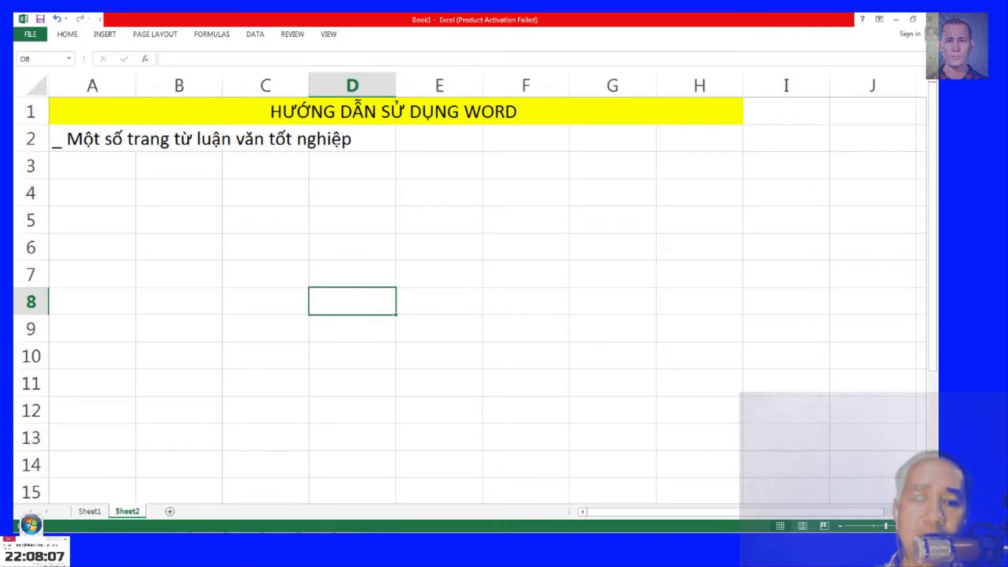
Restore the thesis PDF into a resized window with the Export PDF pane hidden.
click(280, 521)
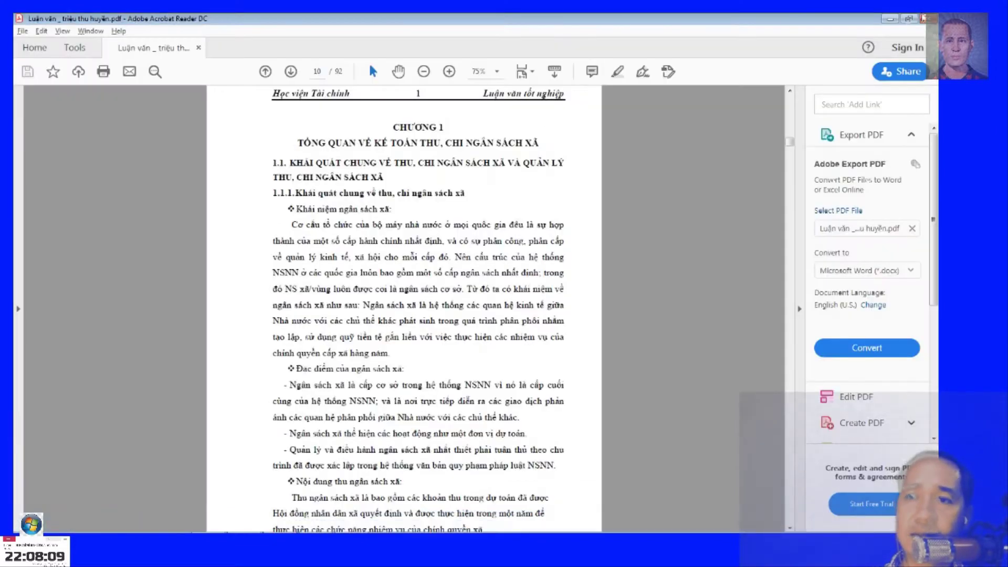
click(909, 19)
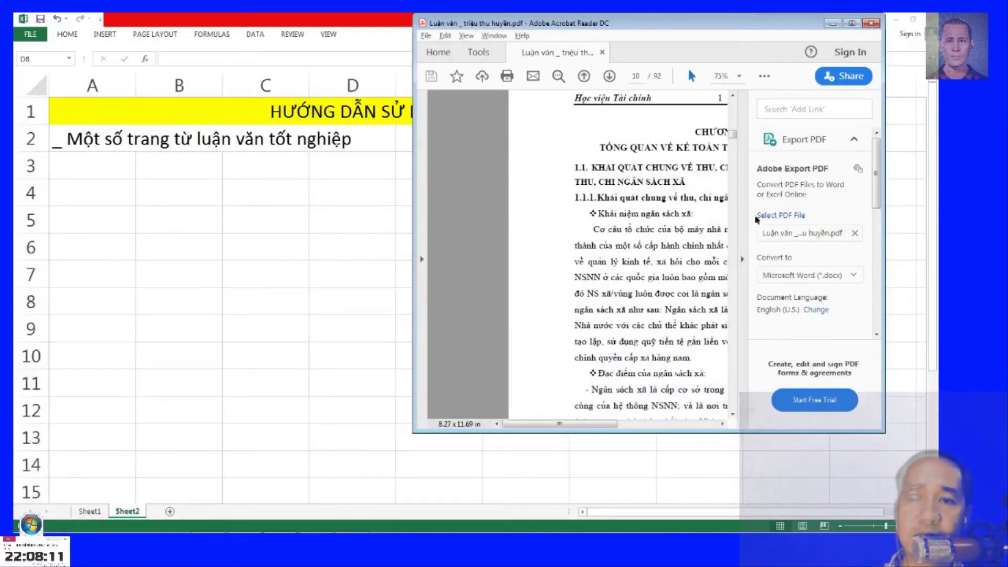
click(741, 260)
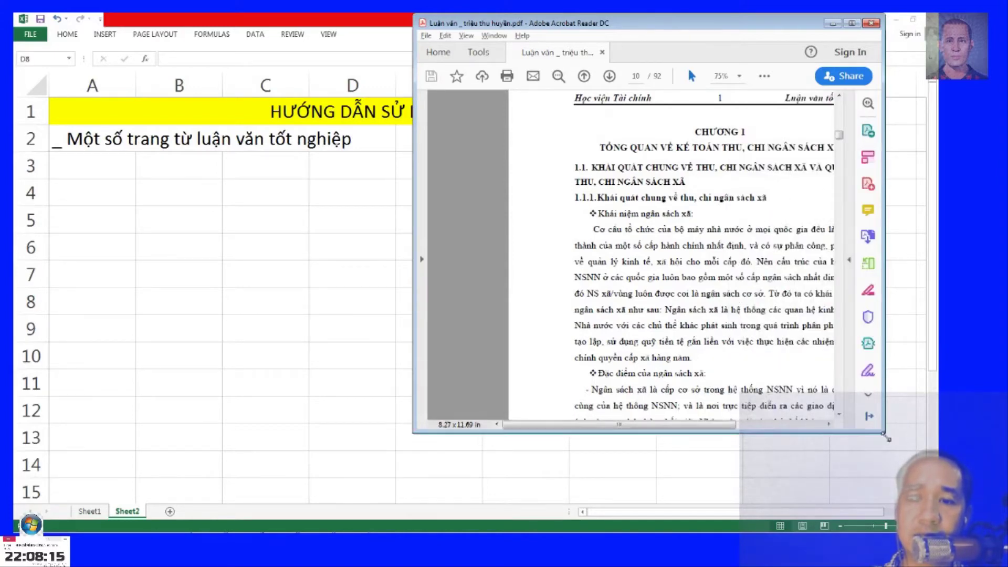
drag(878, 429, 934, 515)
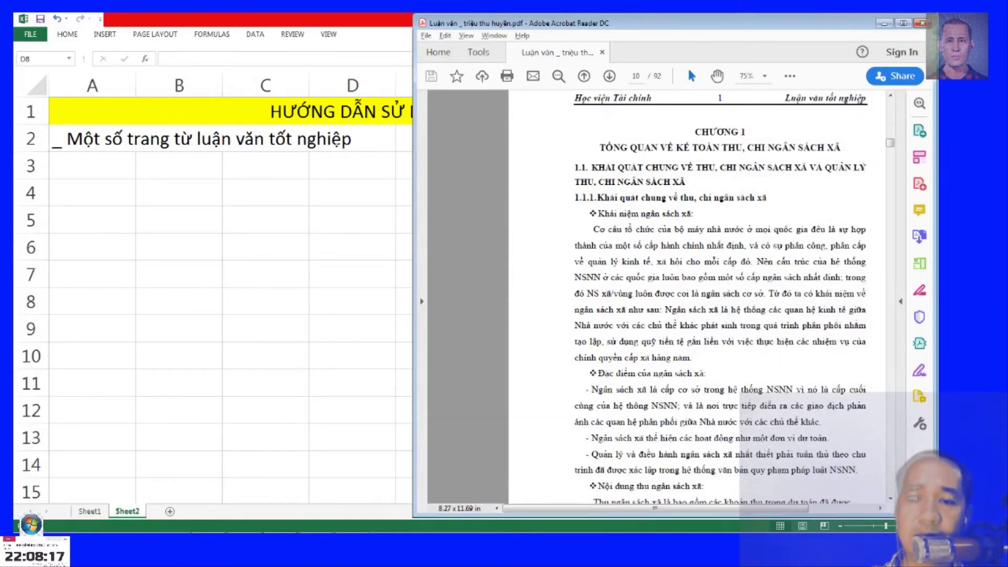
drag(756, 507, 784, 509)
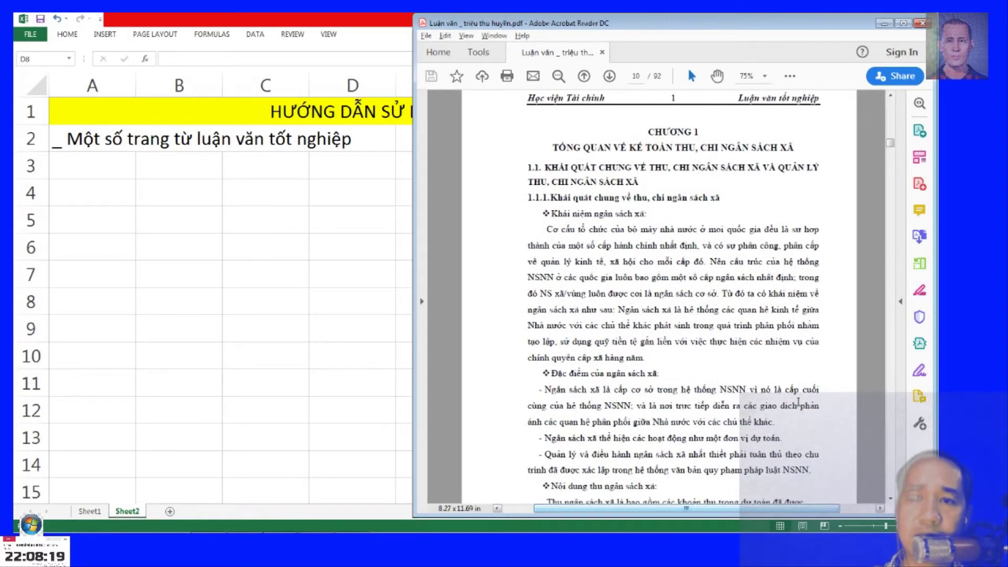
click(889, 95)
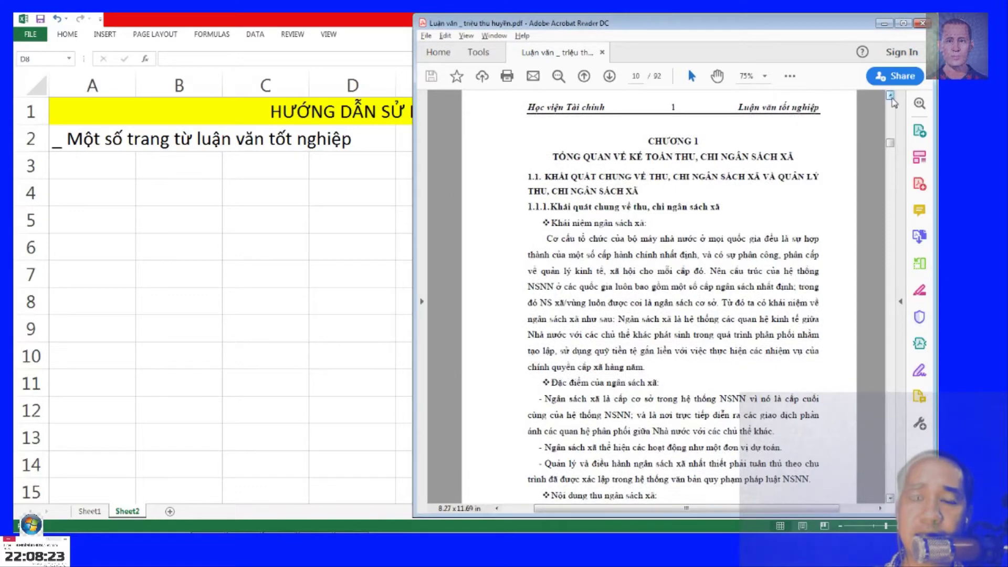
click(890, 96)
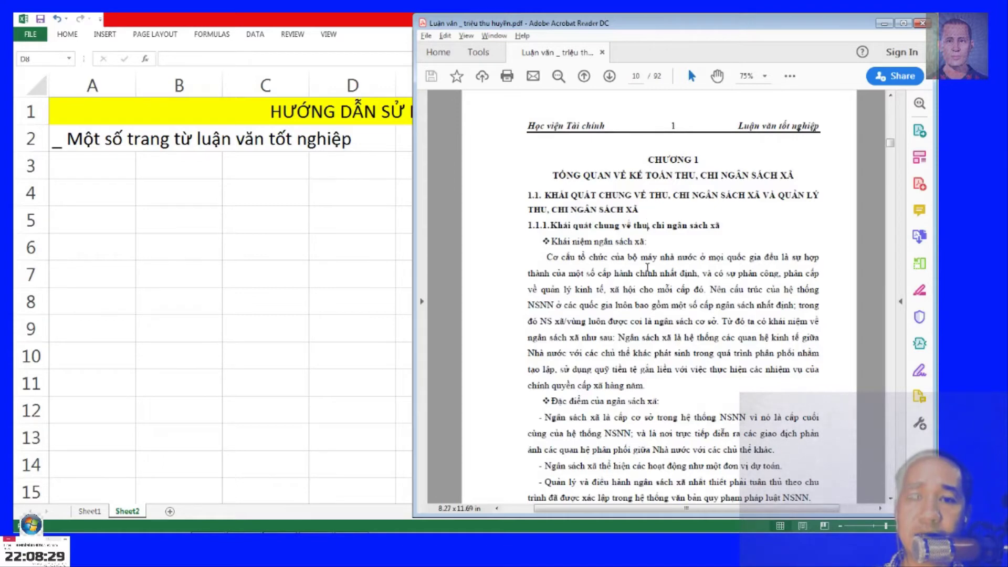
Scroll the PDF through page 10, where Chương 1 begins.
scroll(671, 221, down, 1)
scroll(672, 221, down, 2)
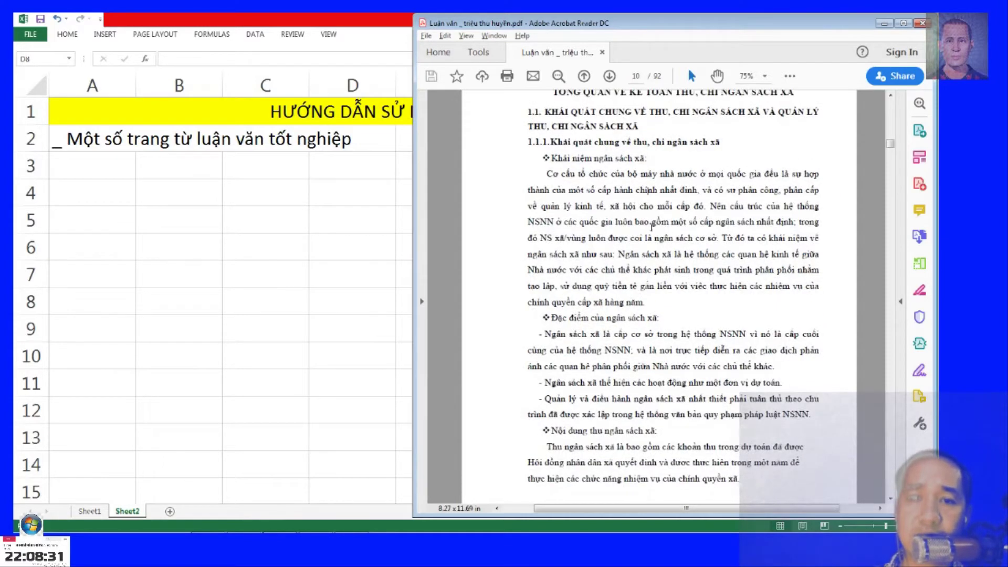
scroll(587, 334, down, 3)
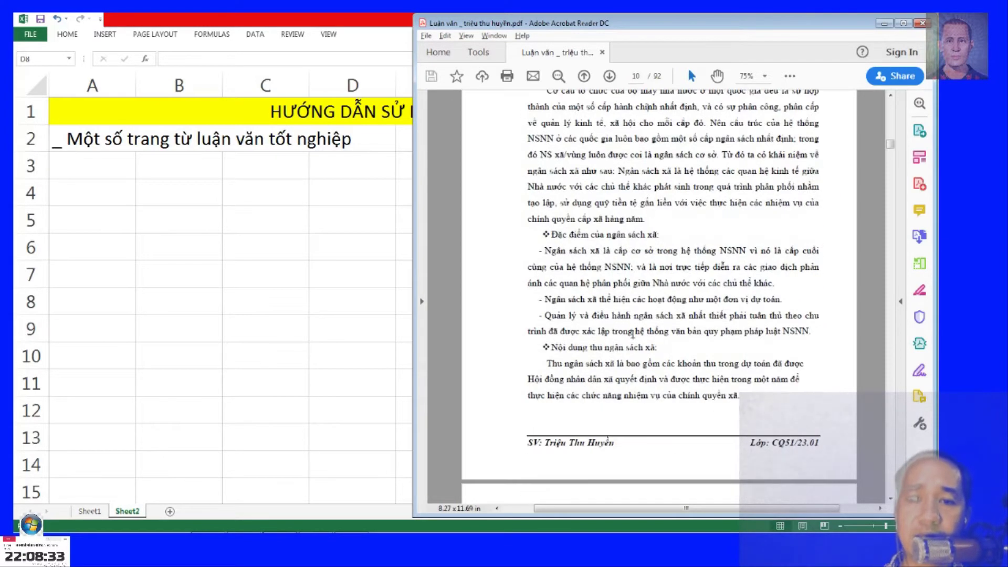
scroll(629, 310, up, 3)
scroll(628, 310, up, 1)
scroll(628, 309, up, 1)
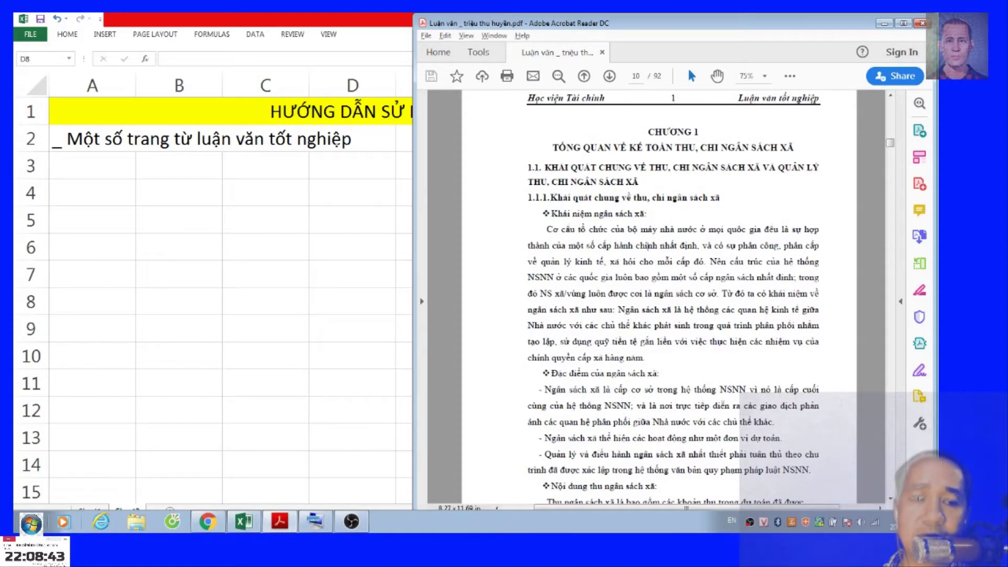
click(31, 522)
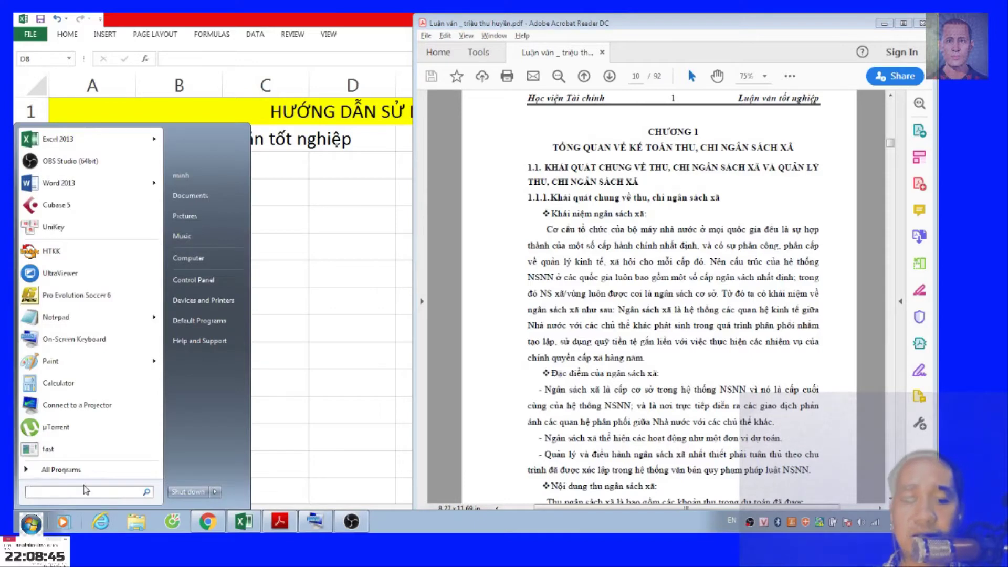
Launch Word 2013 from a 'word' search, dismiss activation, and create Document1.
text(word)
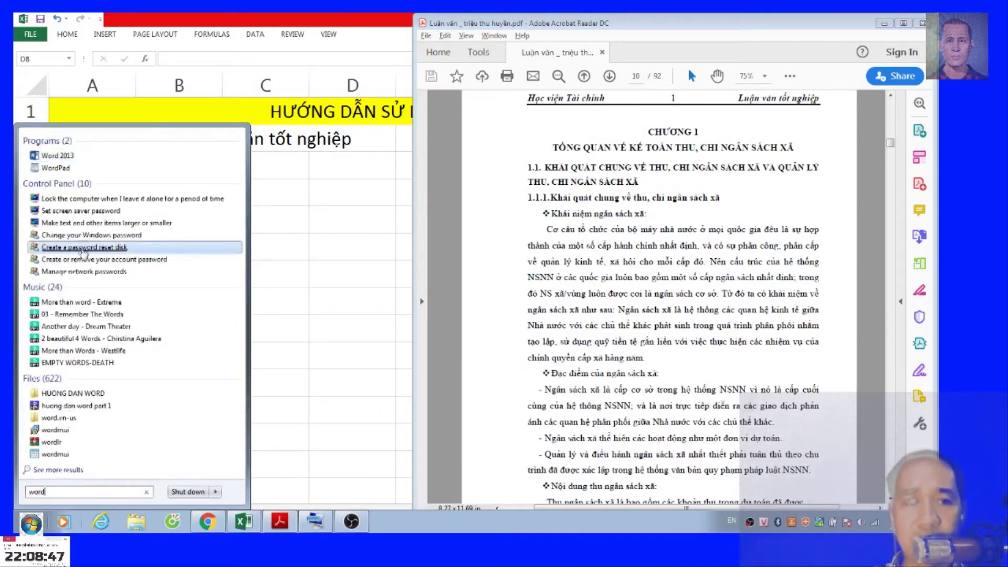
click(58, 156)
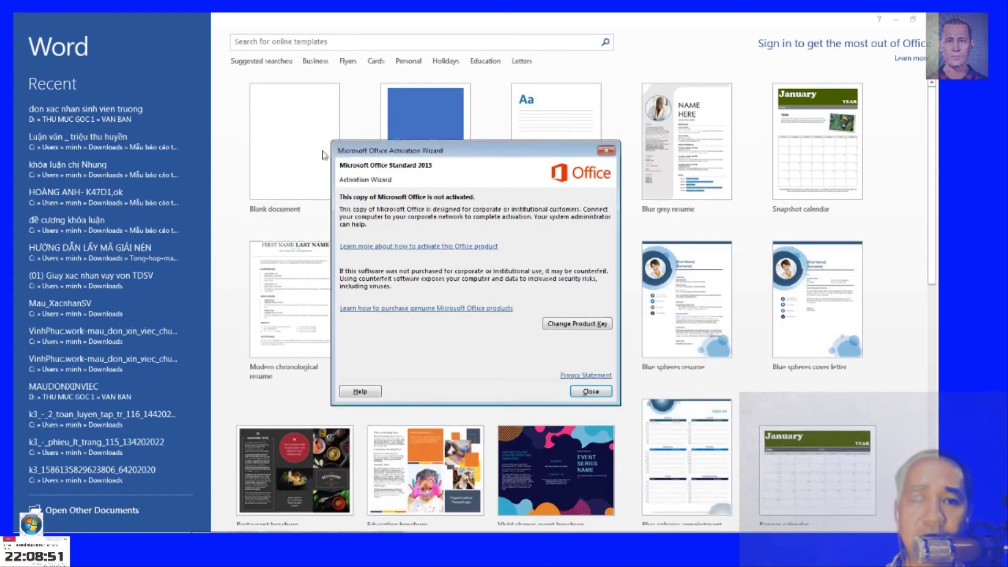
key(Escape)
click(302, 119)
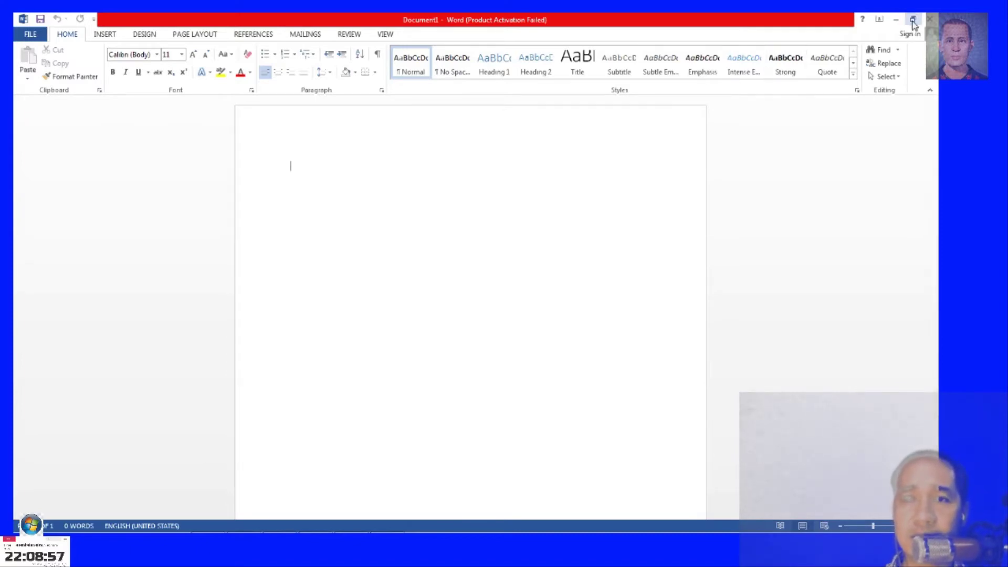
Put the blank Word window on the left with the narrowed thesis PDF beside it.
click(913, 23)
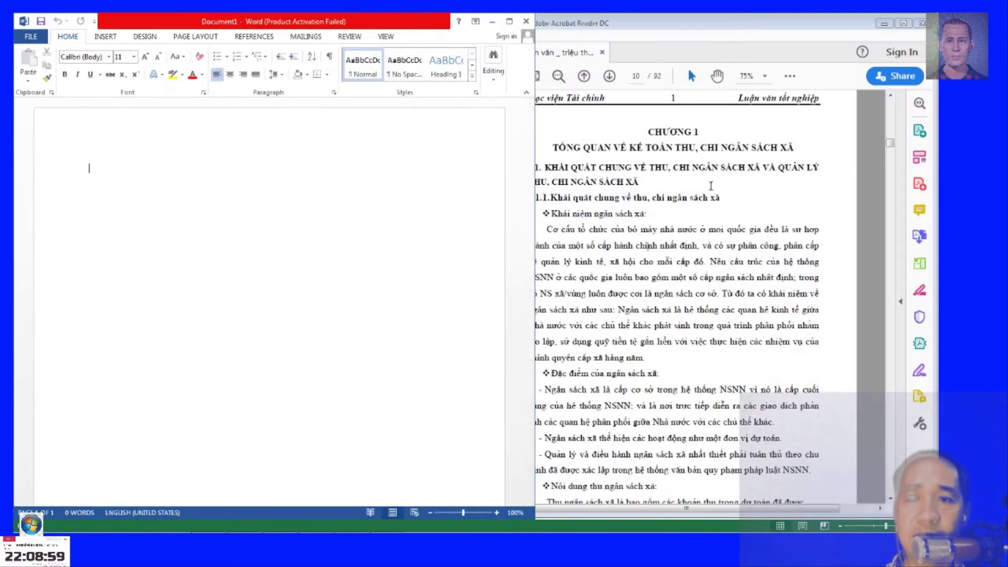
click(710, 186)
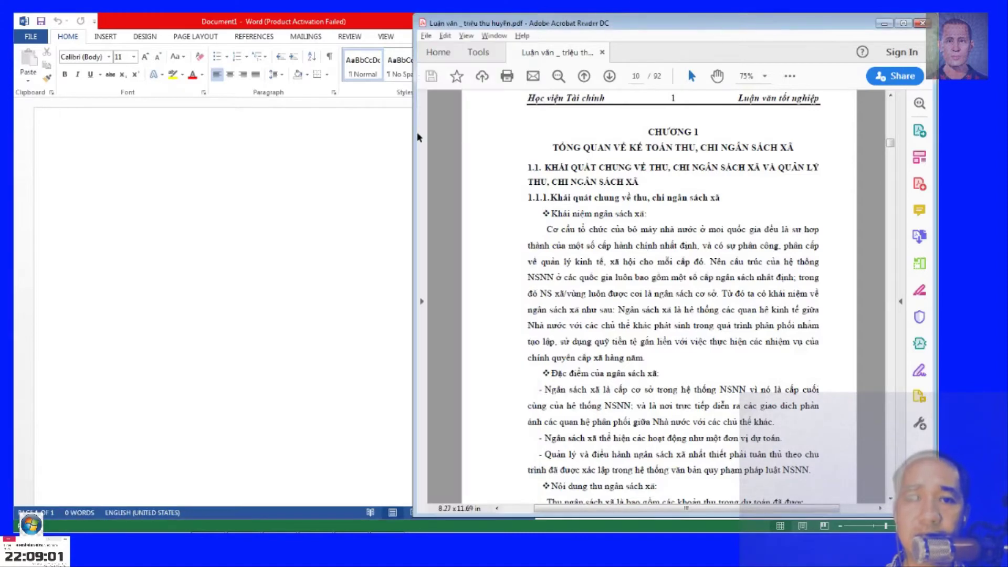
drag(414, 134, 464, 133)
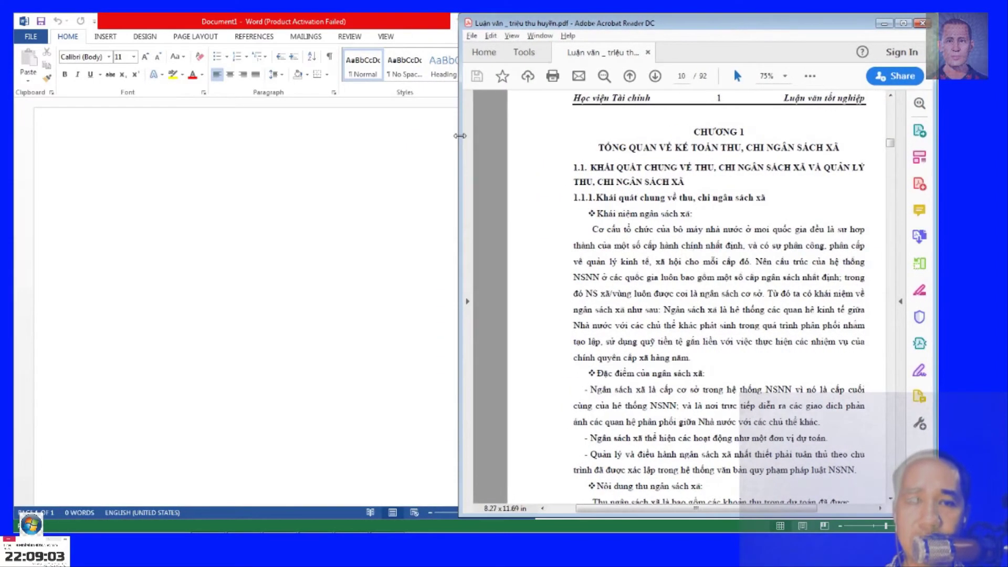
click(359, 156)
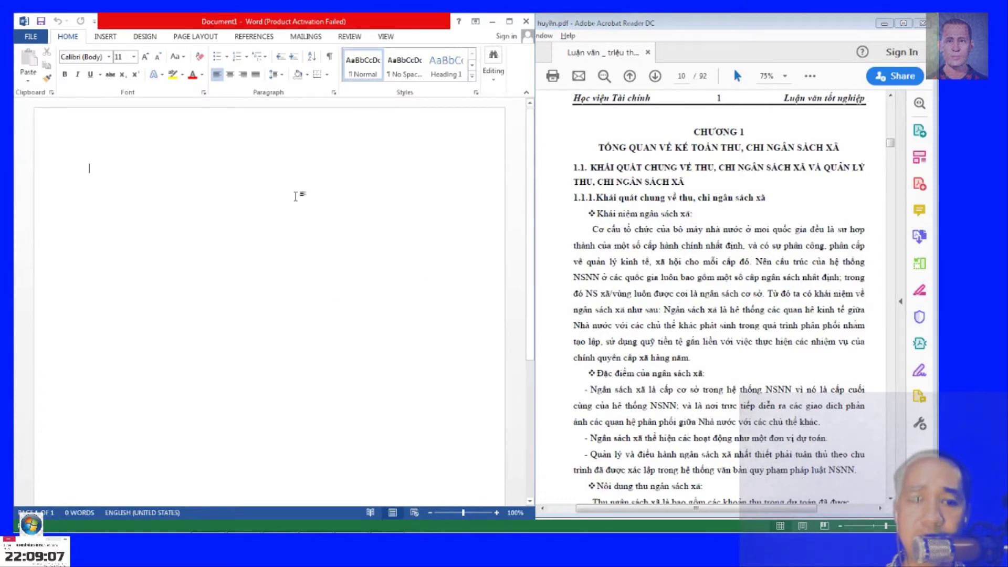
right_click(745, 517)
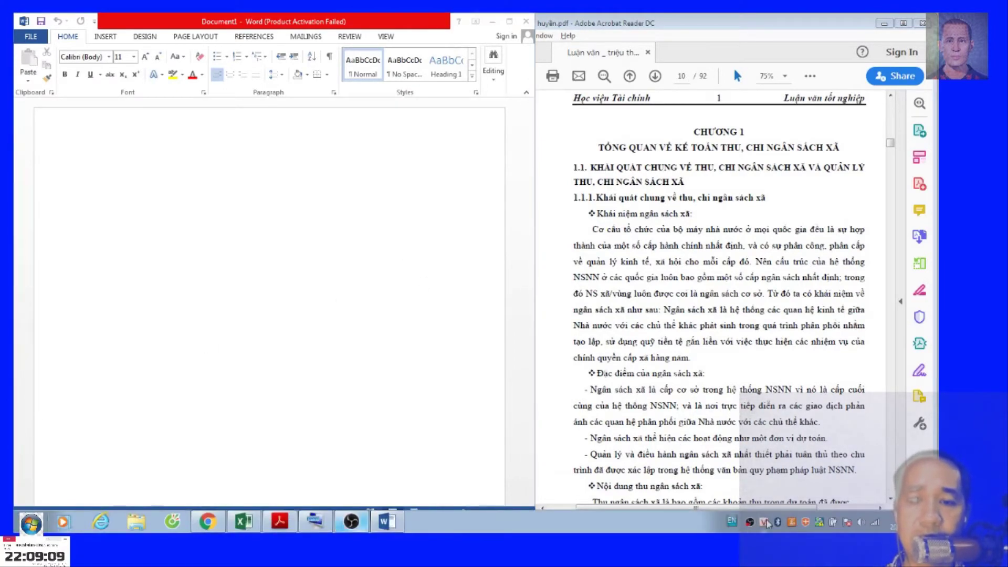
click(743, 512)
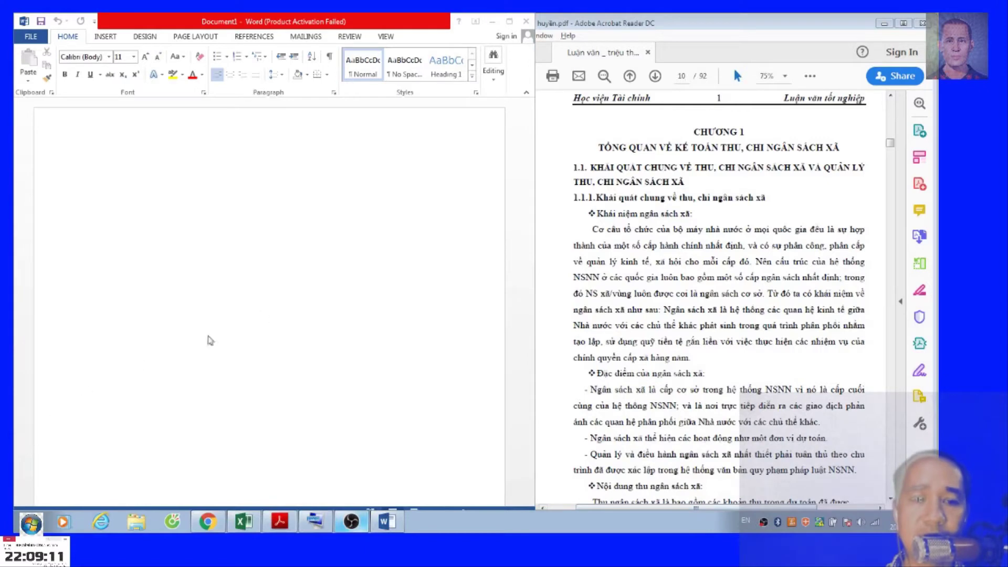
Launch UniKey from the Start menu for Vietnamese typing.
key(super)
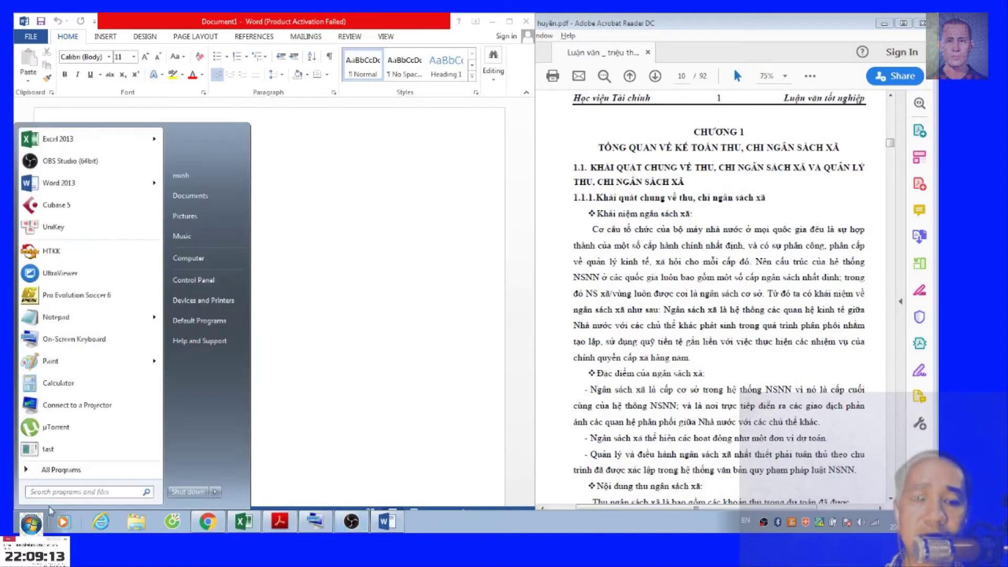
text(unik)
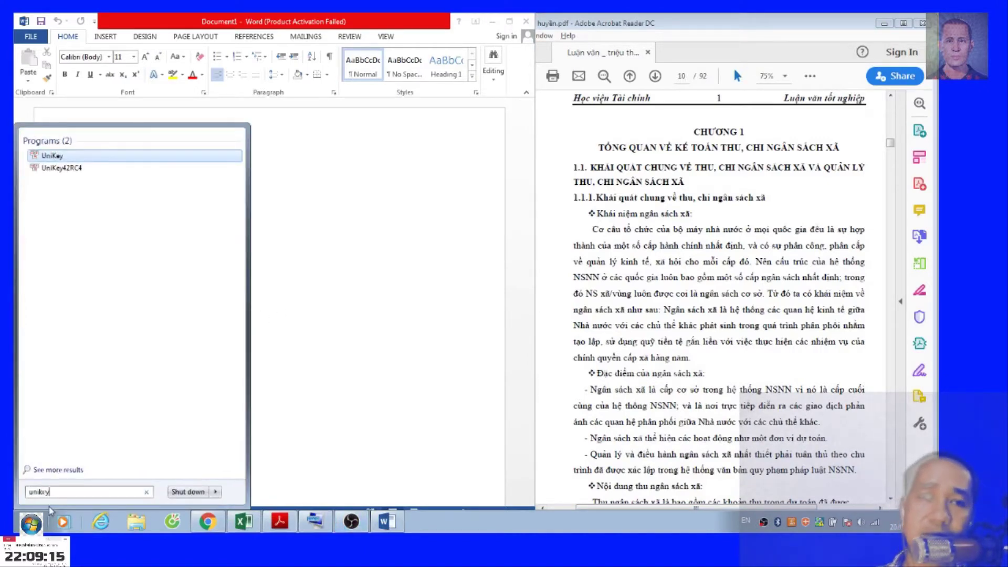
text(ey)
click(51, 155)
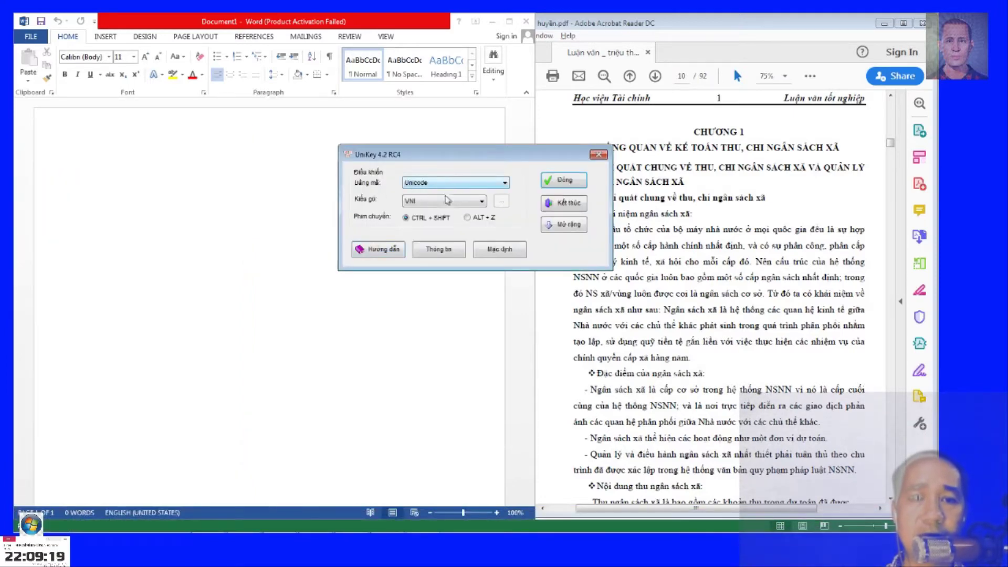
Bring up Sheet1 of the Excel workbook with the VNI and Telex typing notes.
click(283, 344)
click(244, 521)
mouse_move(351, 525)
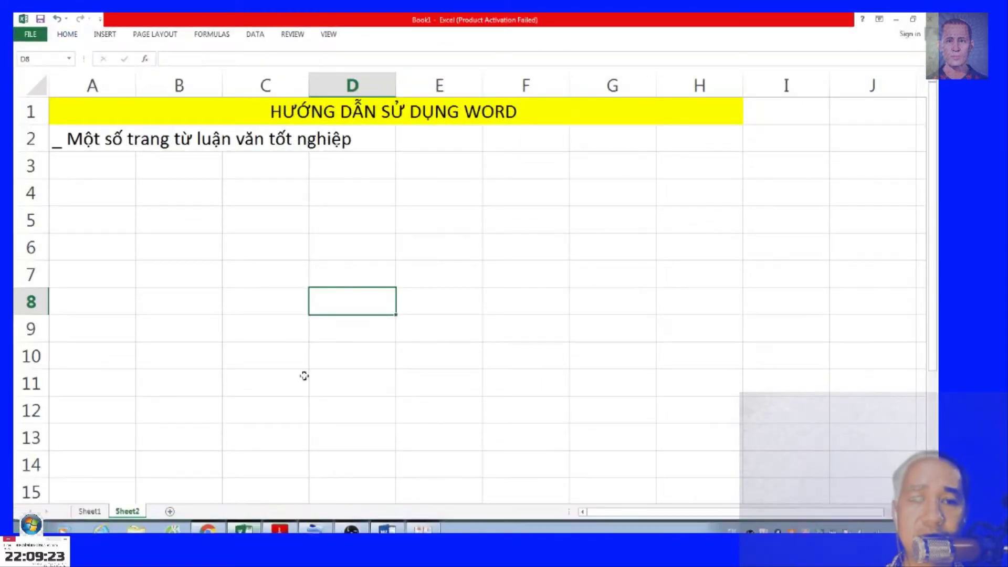
click(89, 511)
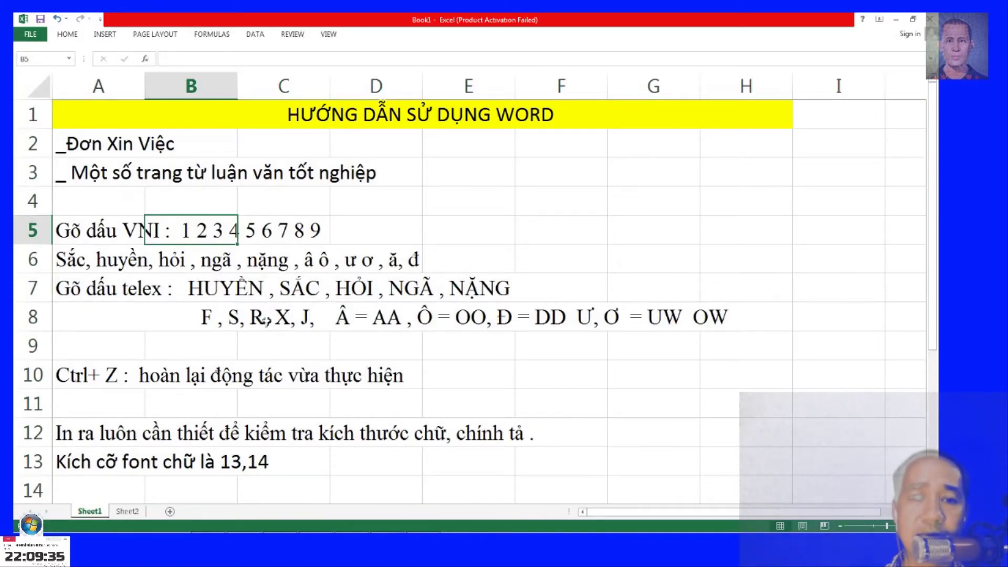
Check the UniKey typing settings, close them, and put the blank Word document back in front.
click(422, 521)
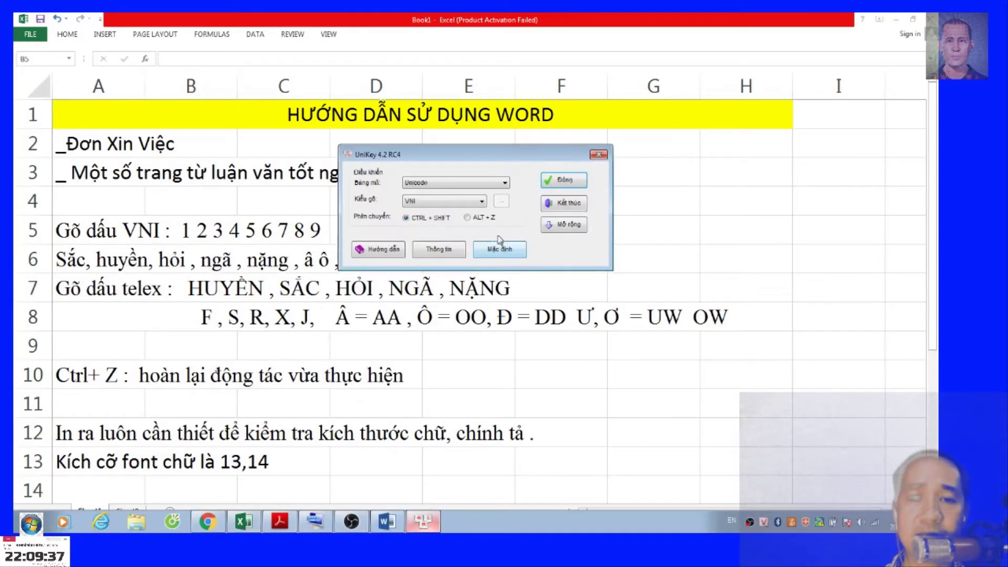
click(564, 180)
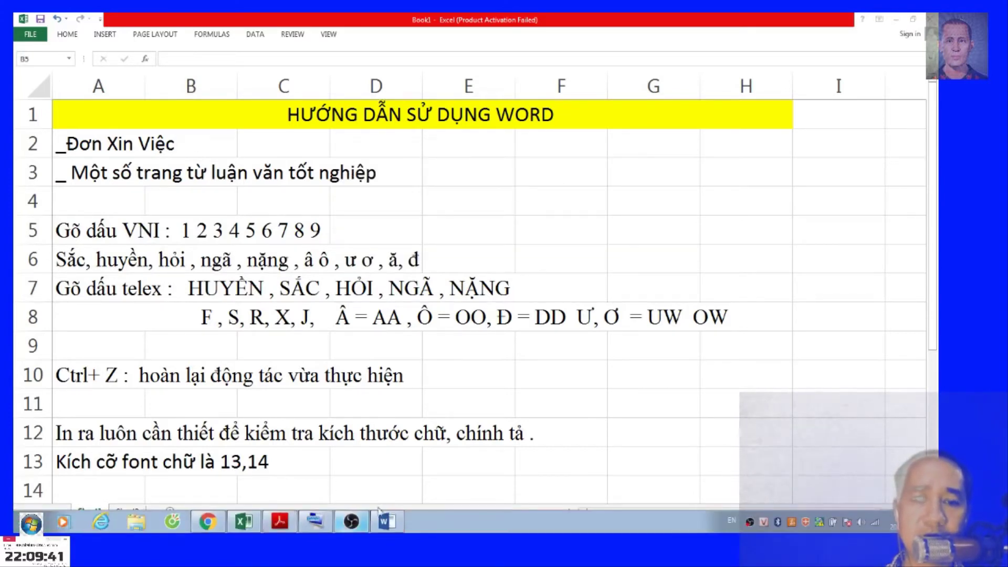
click(387, 521)
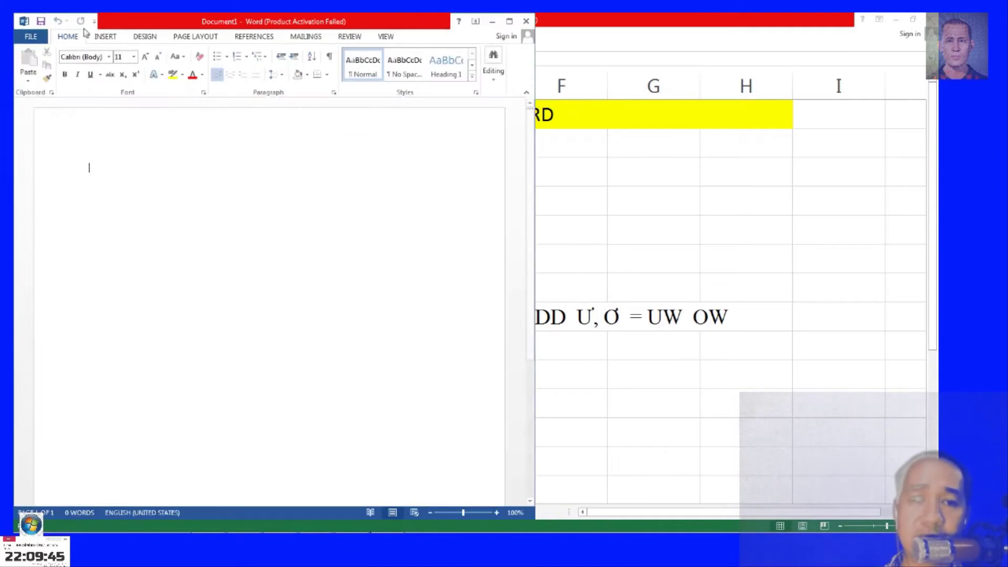
Bring the thesis PDF beside Word and look between pages 10 and 11.
click(279, 521)
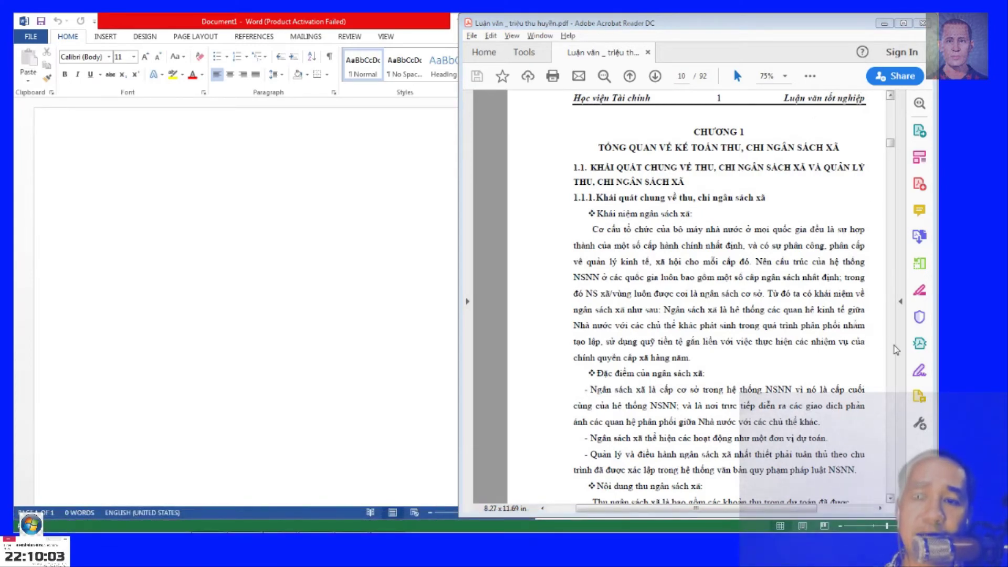
scroll(889, 352, down, 5)
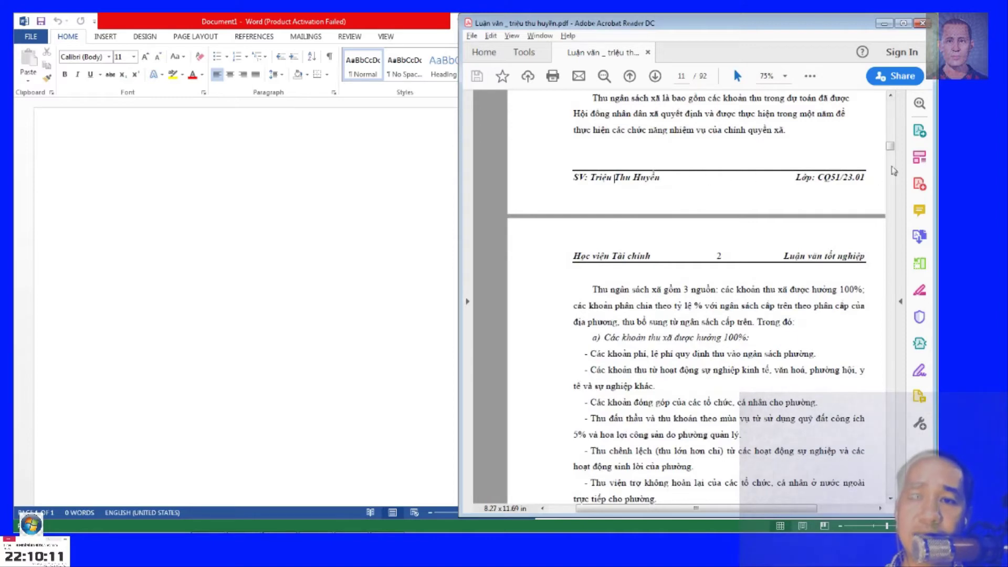
scroll(891, 113, up, 5)
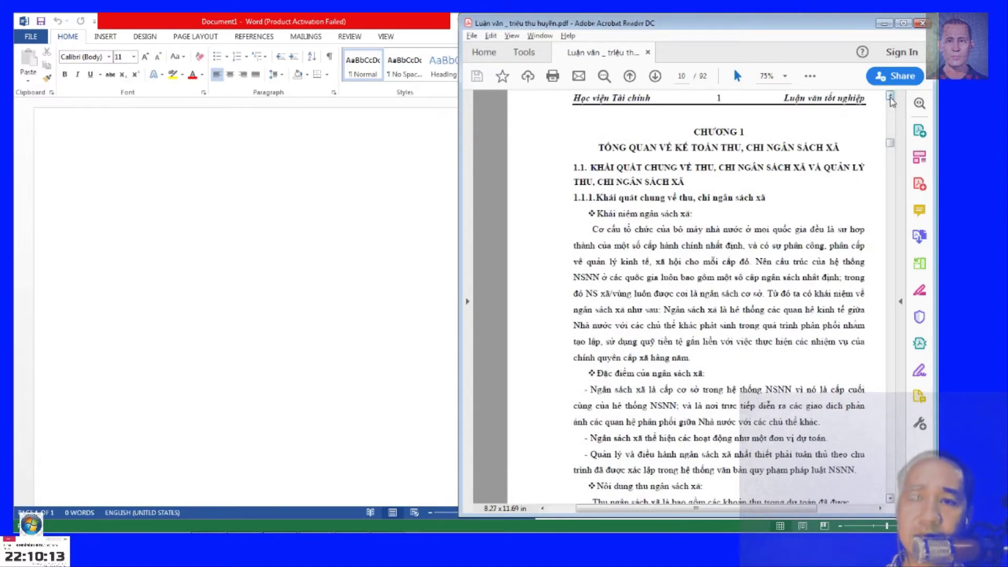
scroll(892, 263, down, 5)
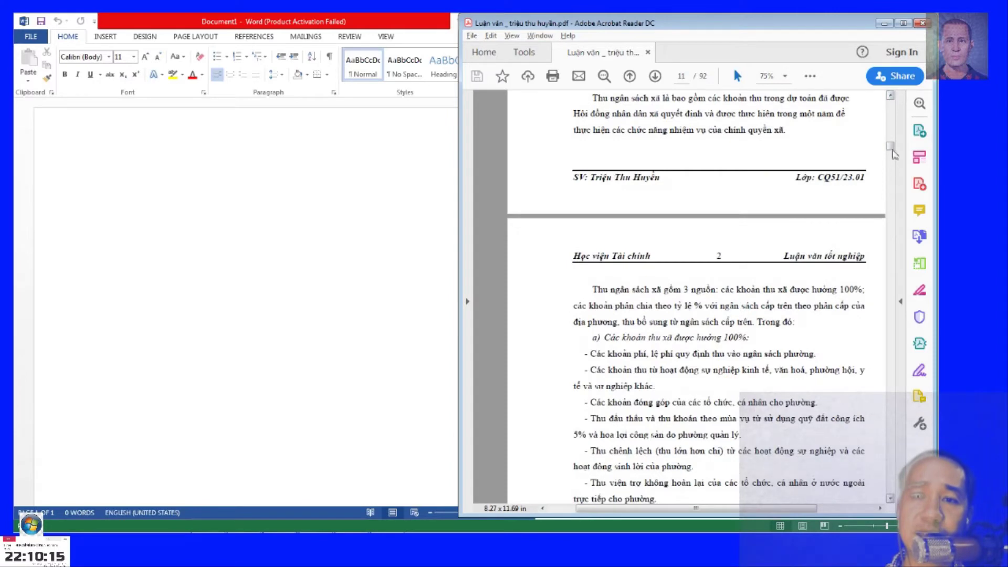
scroll(893, 127, up, 5)
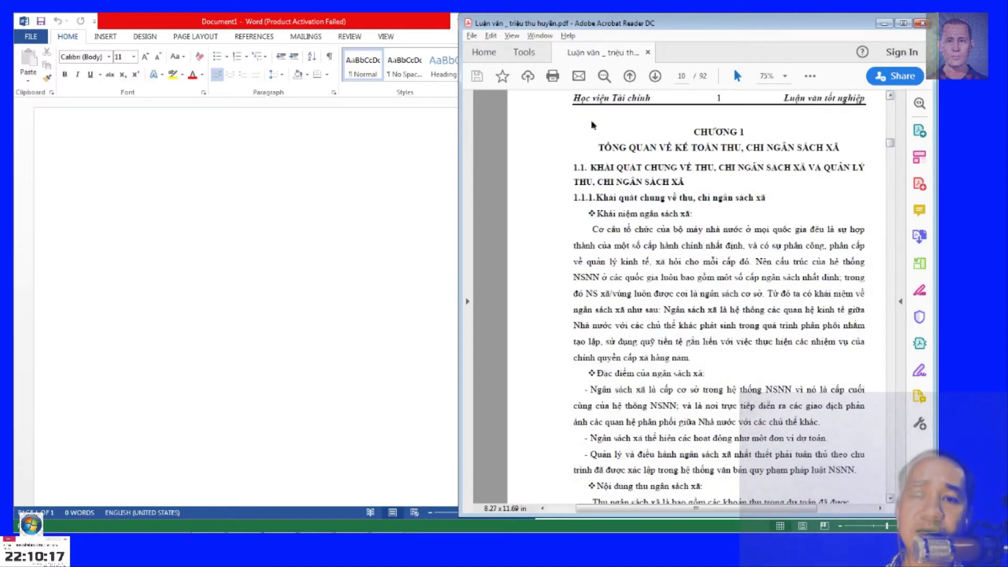
Bring the blank Word document to the front and look over its page.
click(233, 250)
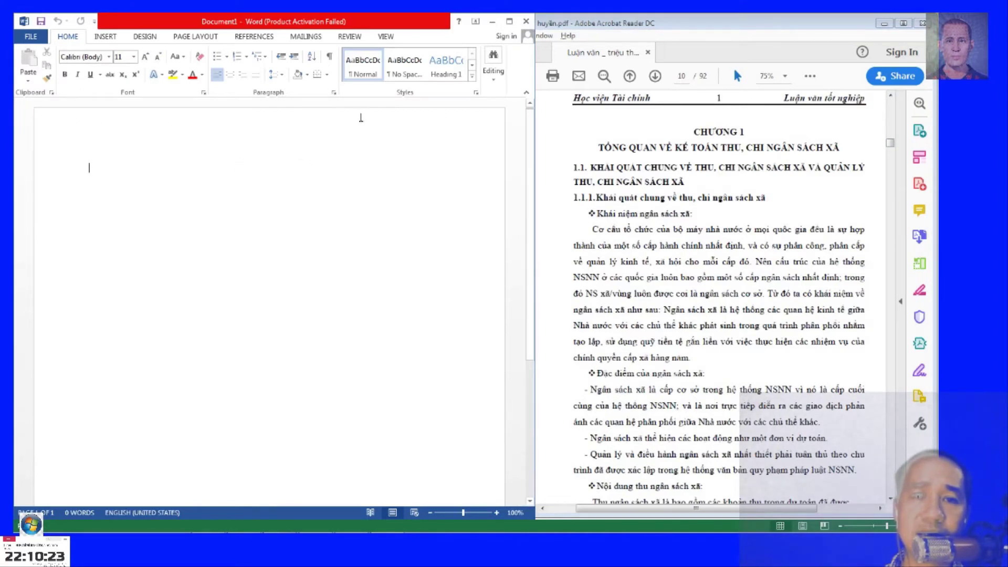
scroll(171, 305, down, 2)
scroll(170, 305, down, 3)
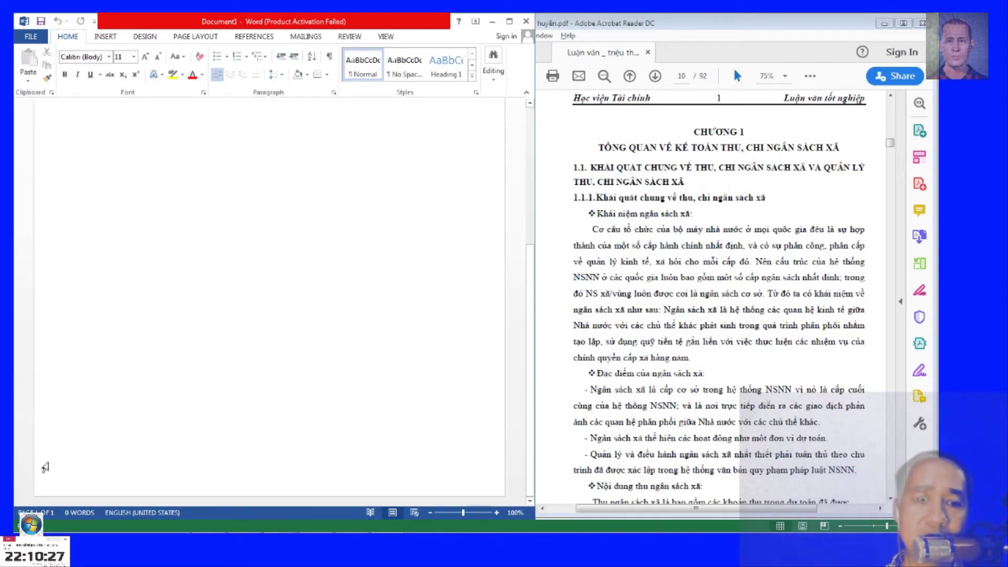
scroll(148, 388, up, 5)
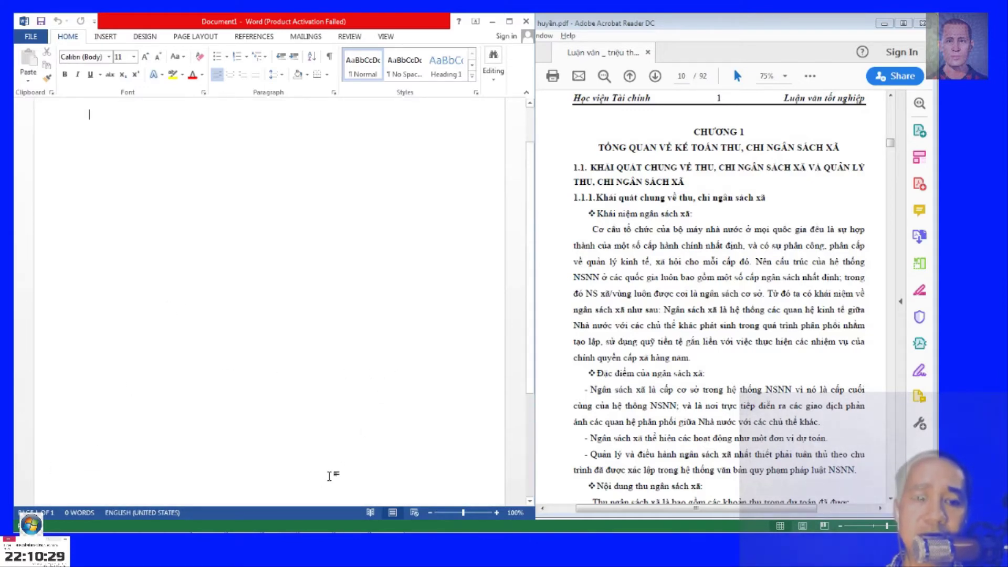
scroll(335, 383, up, 2)
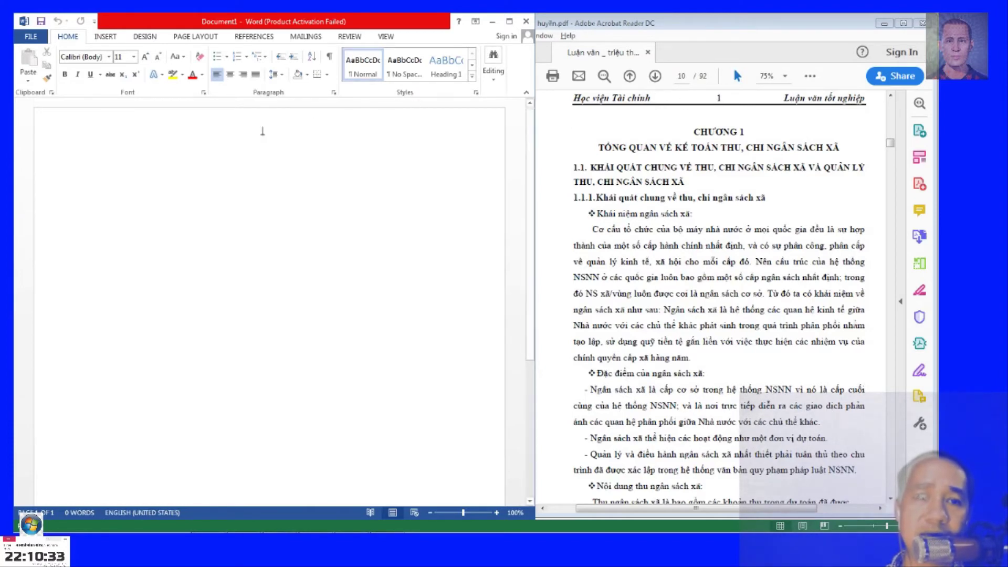
Type the header texts and format them bold italic Times New Roman.
double_click(164, 162)
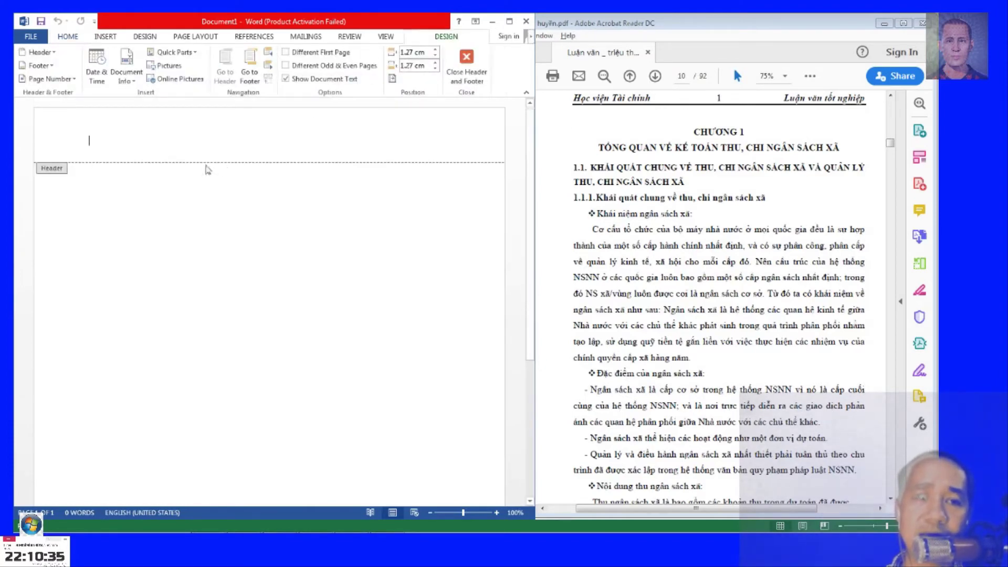
text(HOC)
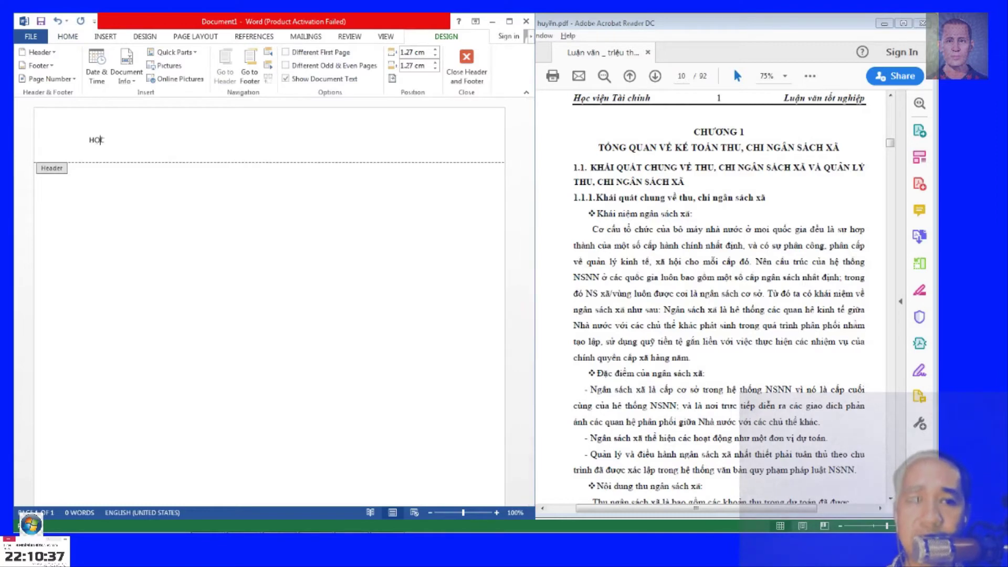
text(N TA)
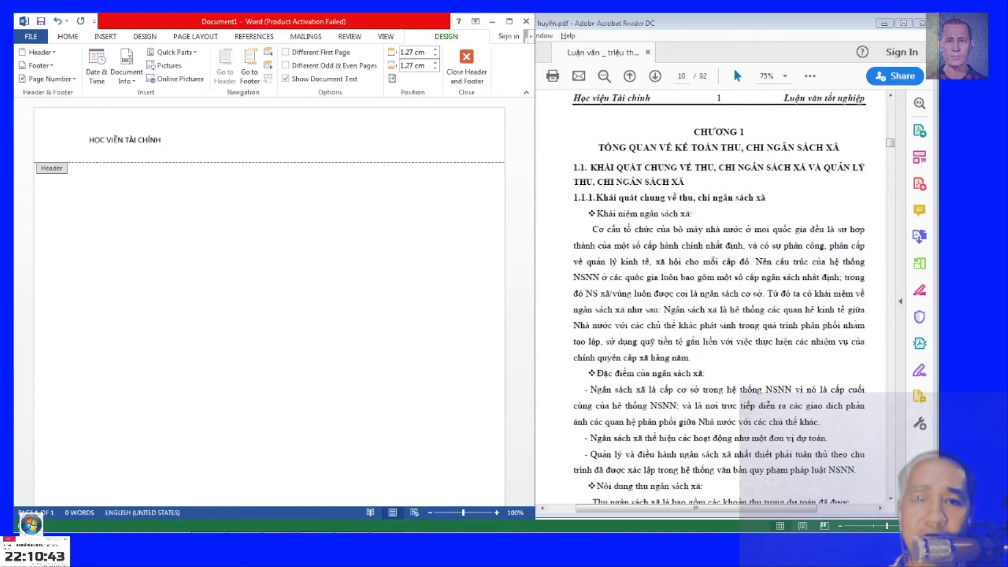
text(VA)
text( TỐT NGHIỆP)
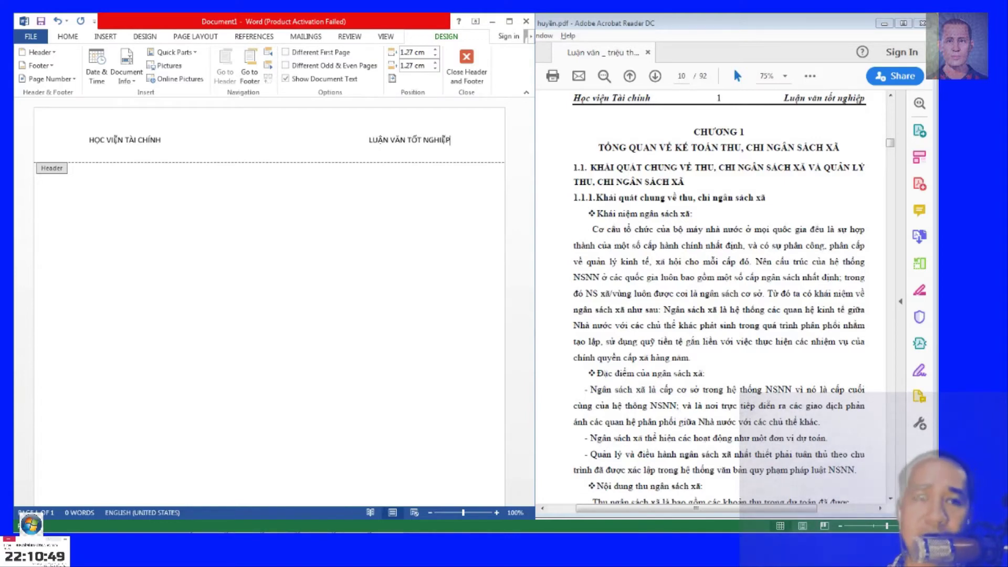
click(78, 146)
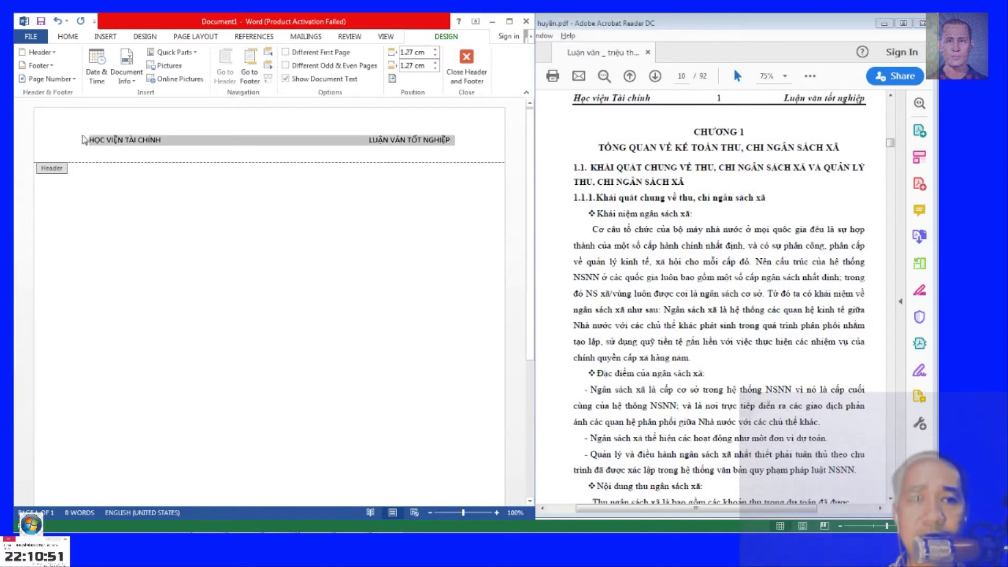
click(68, 36)
click(95, 54)
text(Times)
key(Return)
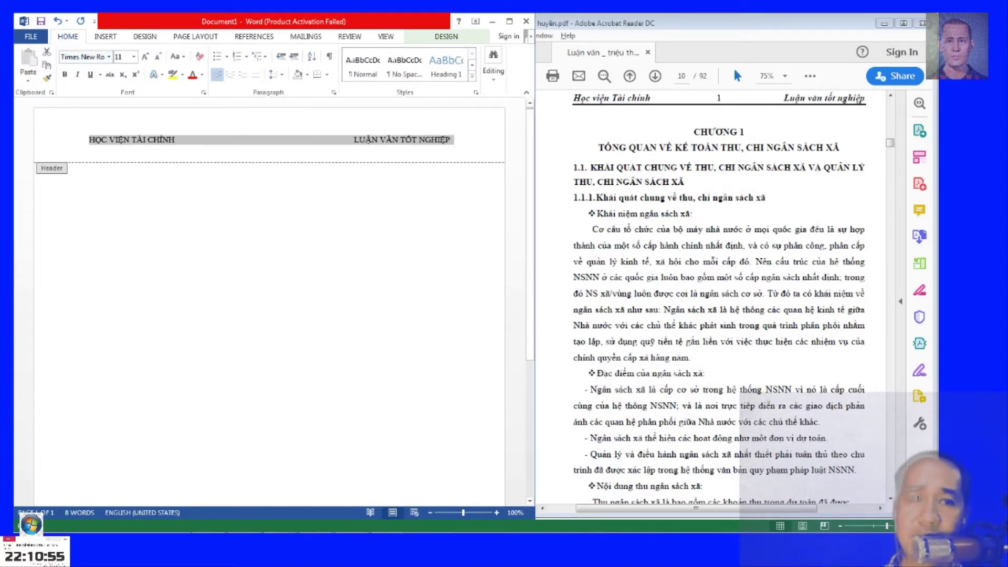
key(ctrl+b)
key(ctrl+i)
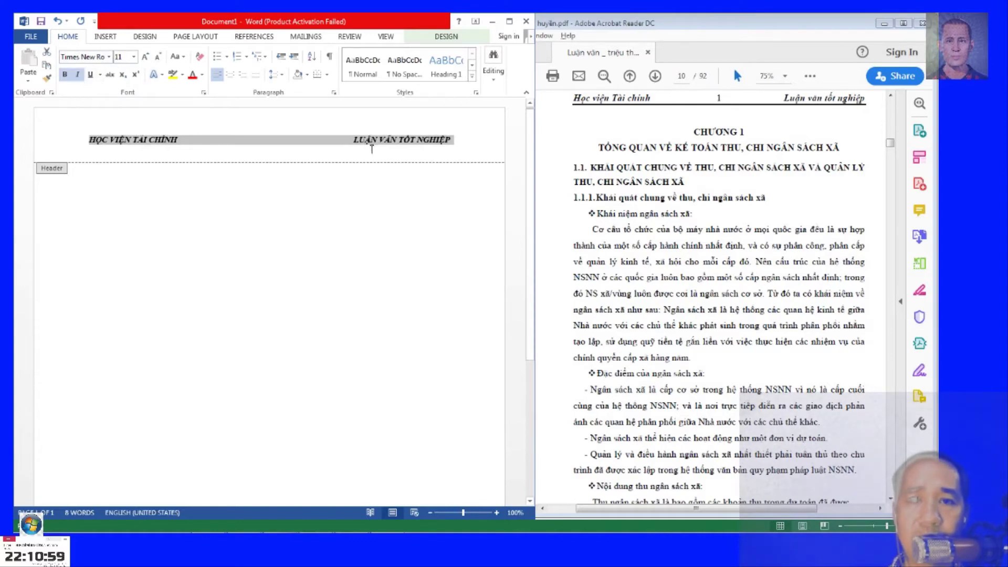
Retype the header in sentence case as 'Học viện Tài chính' and 'Luận văn tốt nghiệp'.
click(259, 146)
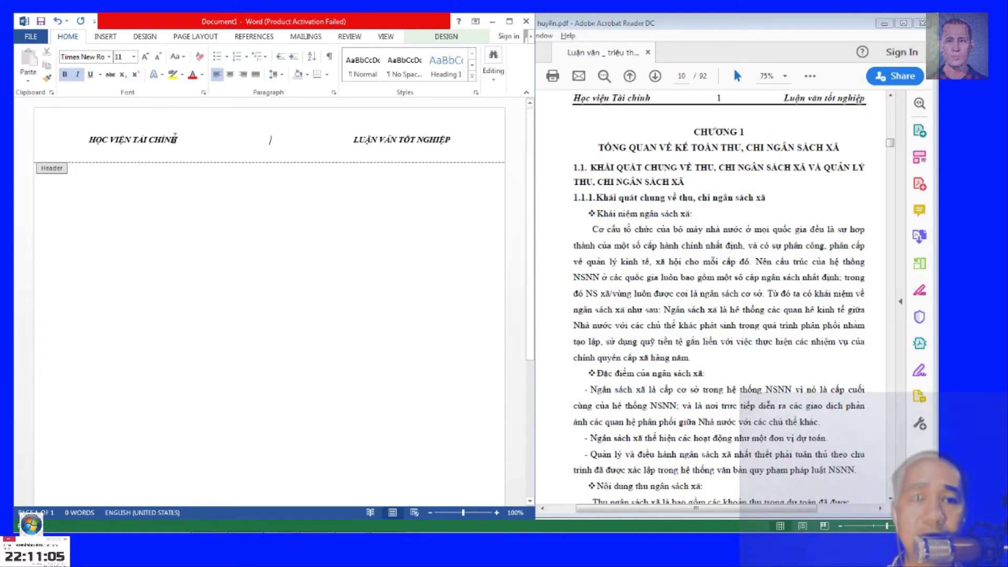
key(BackSpace)
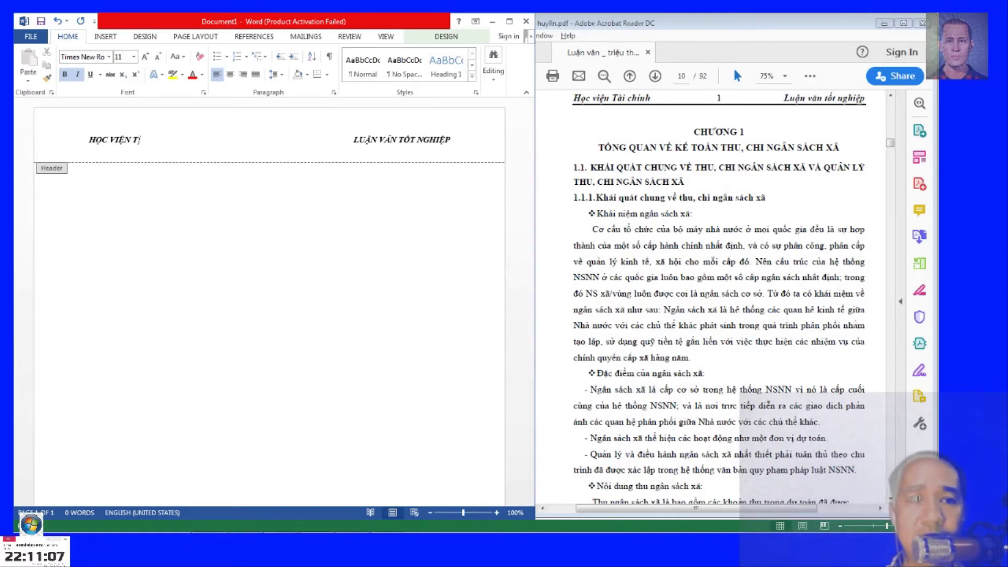
key(BackSpace)
key(BackSpace)
key(BackSpace)
key(BackSpace)
key(BackSpace)
key(BackSpace)
text(ọ)
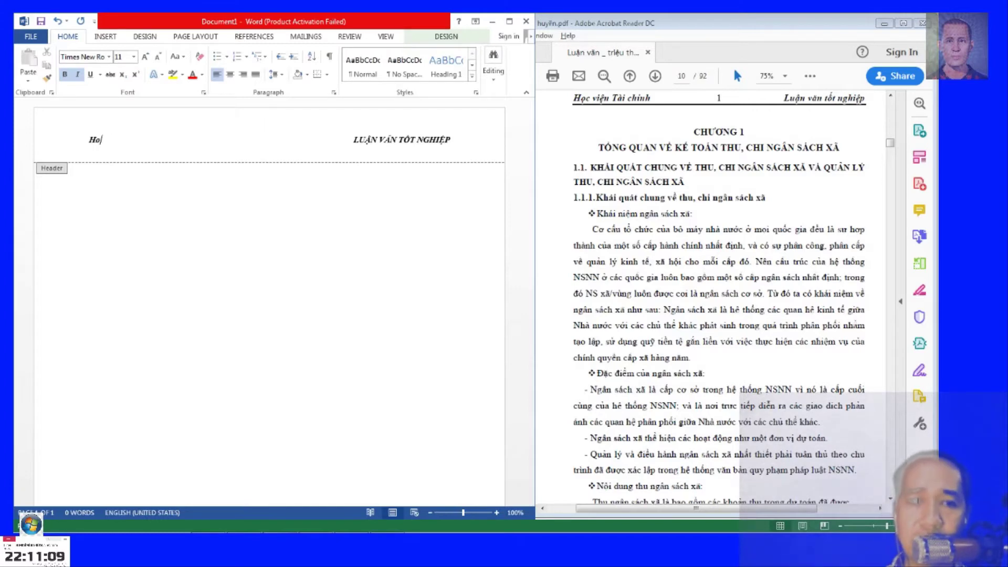
text(c Việ)
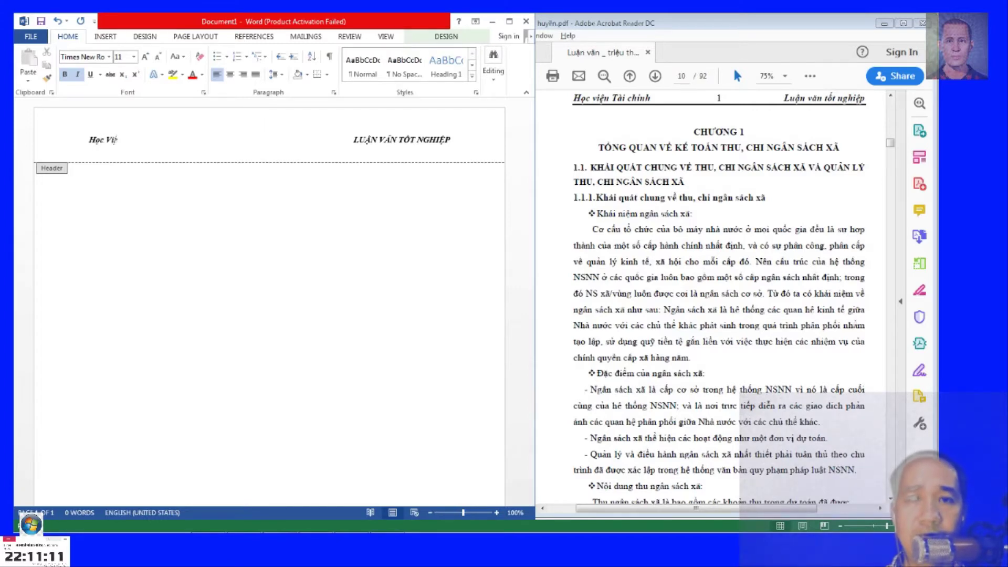
text(n Tài chính)
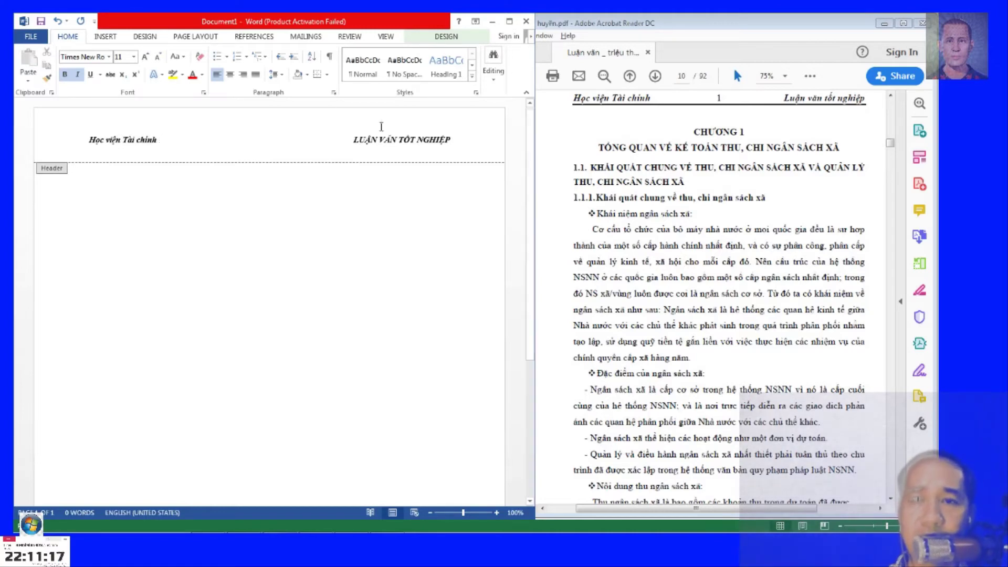
drag(354, 140, 462, 141)
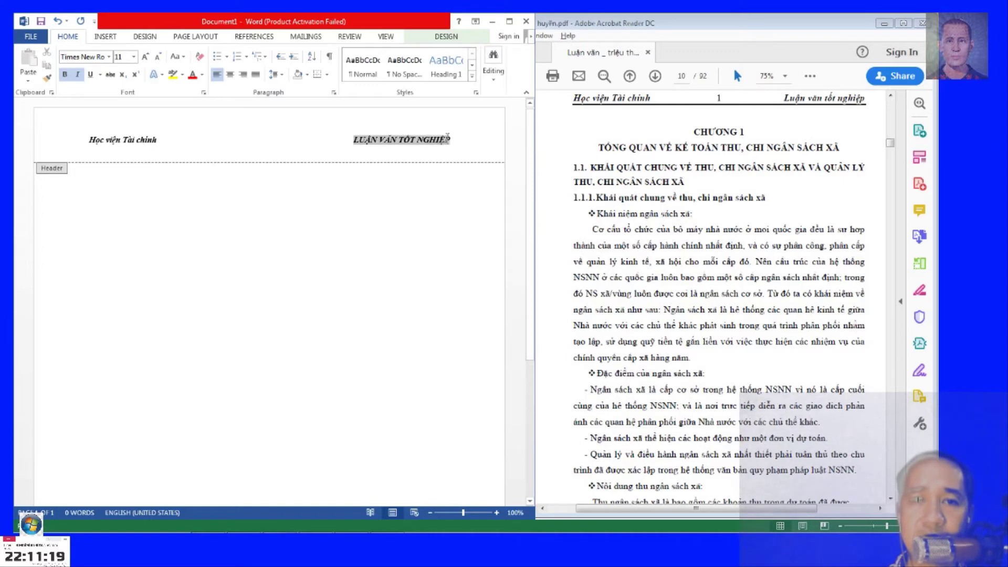
text(Luận văn tốt nghiệp)
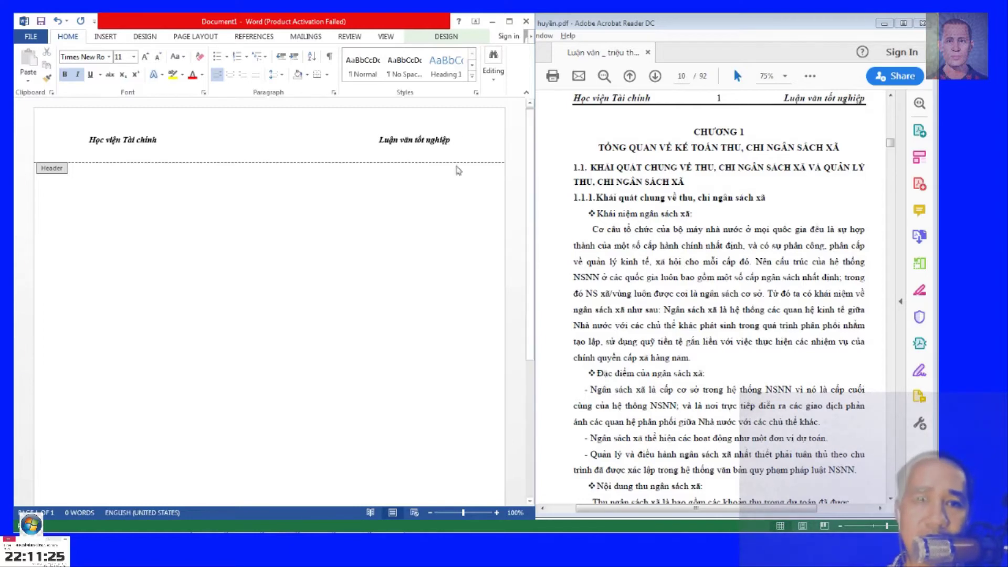
Turn a row of dashes into a rule line under the header.
click(343, 146)
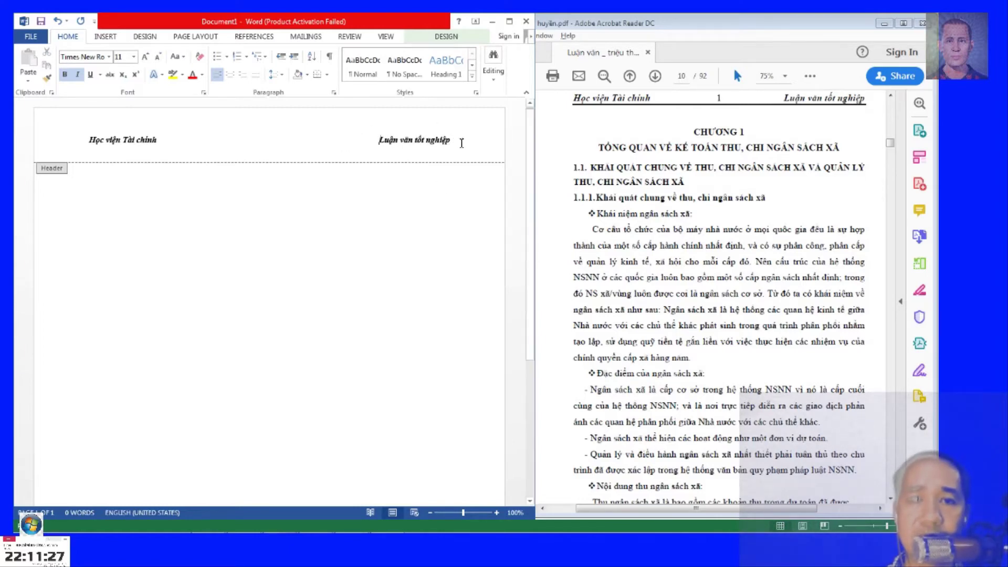
text(------------------------------------------------)
key(Return)
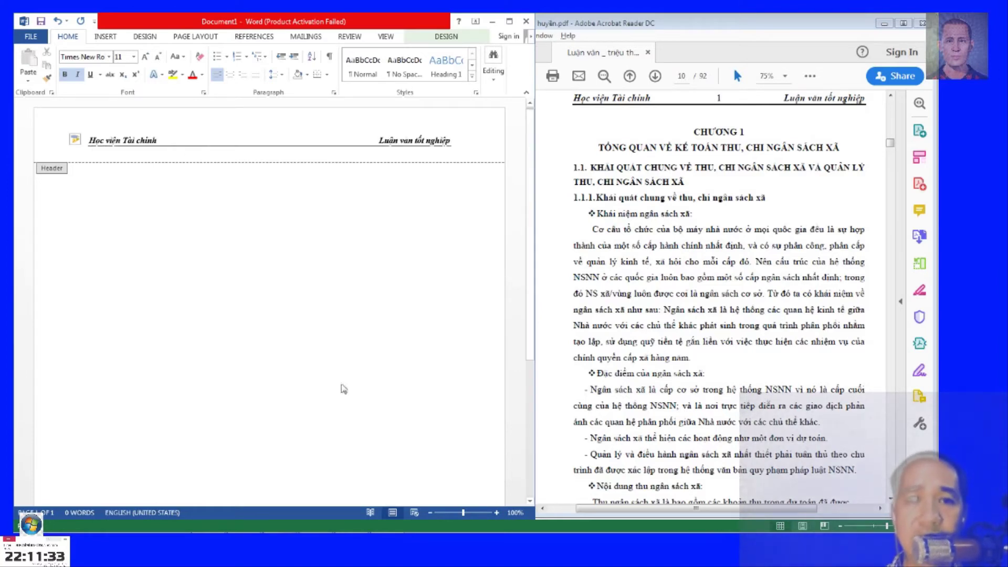
double_click(332, 404)
scroll(332, 404, down, 2)
Start editing the footer and compare it against the thesis PDF's footer.
click(222, 463)
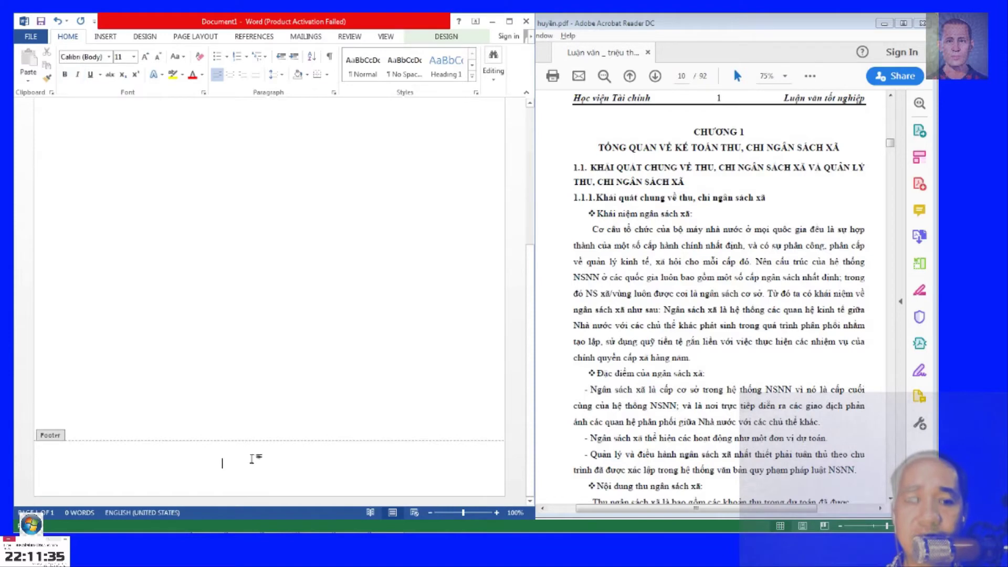
click(607, 447)
scroll(608, 448, down, 3)
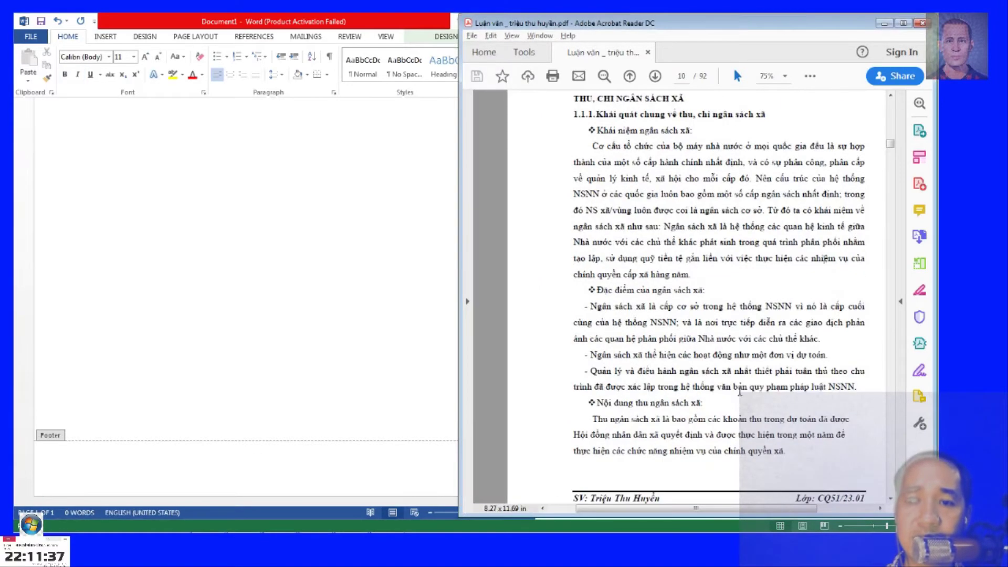
scroll(607, 448, down, 2)
click(218, 461)
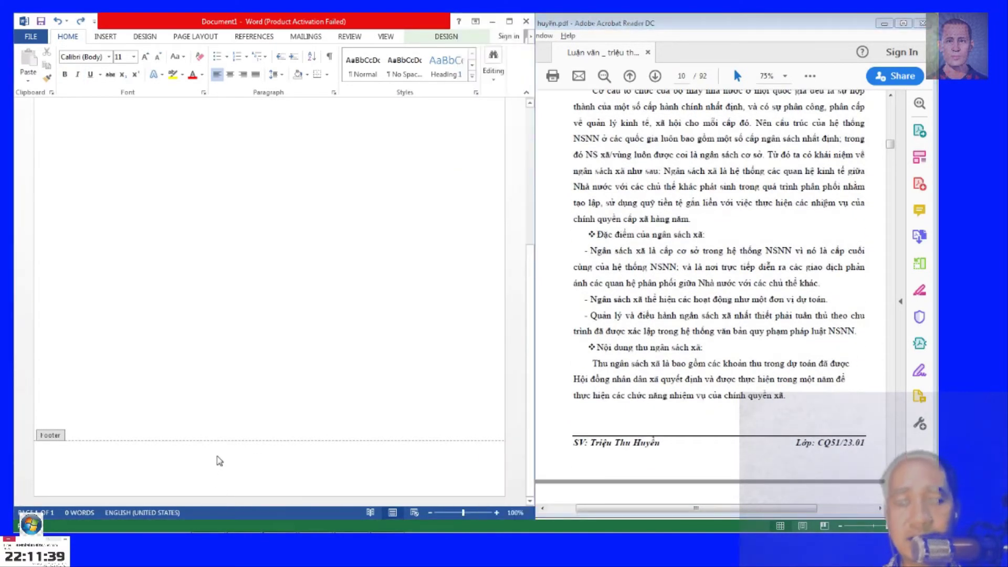
Enter the student's name at left and 'Lớp CQ51/23.10' at right in the footer.
text(V: Tri)
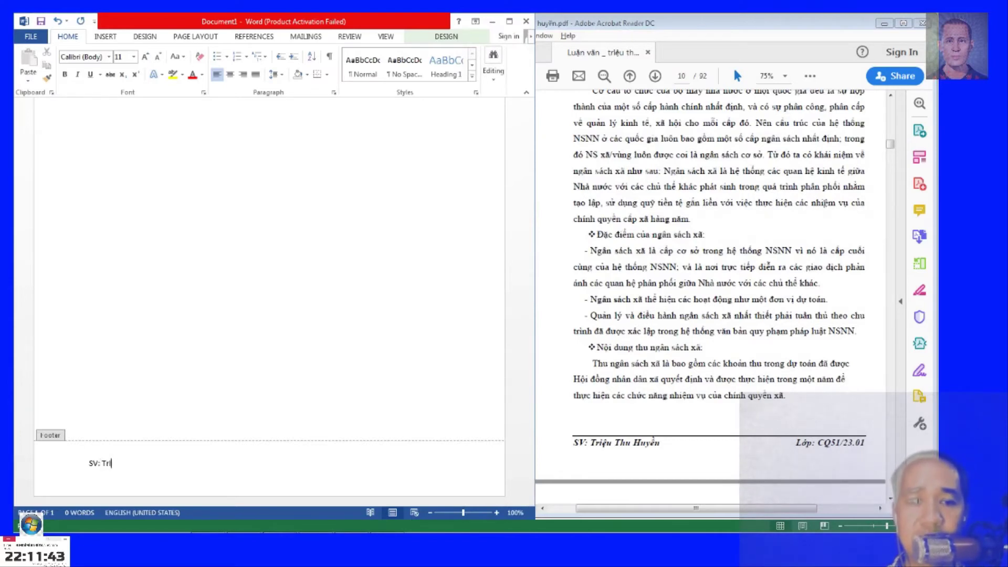
text(Thu )
text(ền)
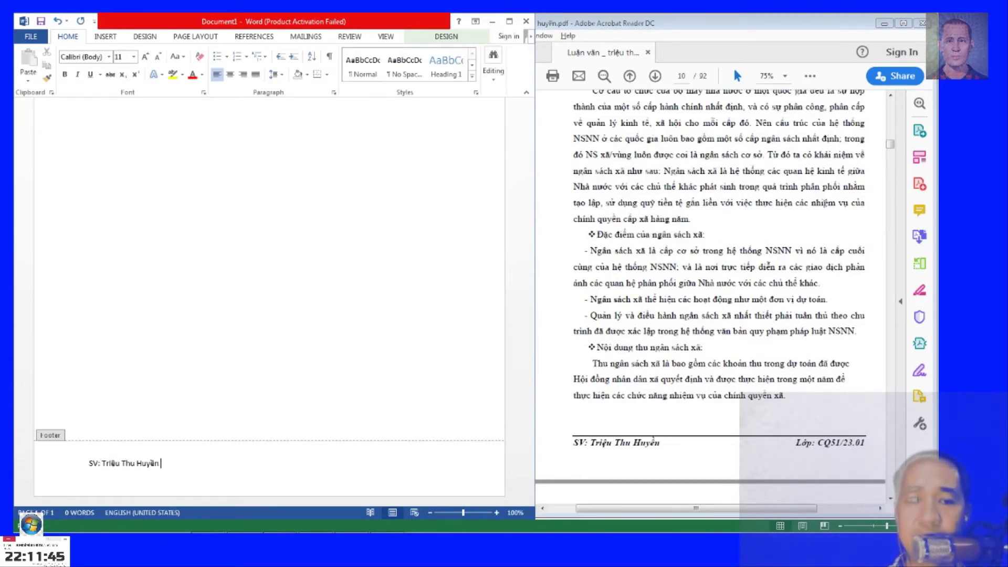
key(Return)
key(Return)
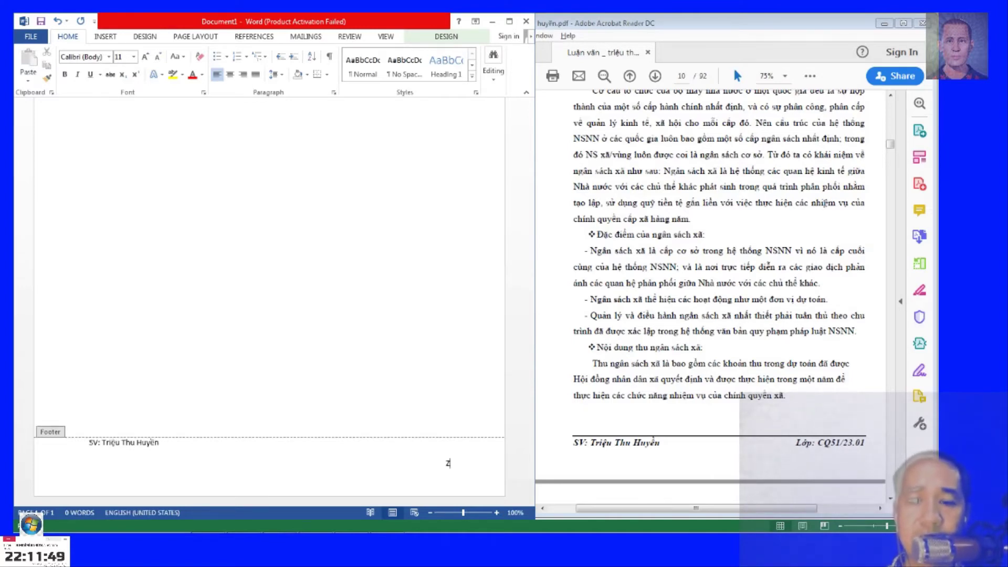
key(ctrl+z)
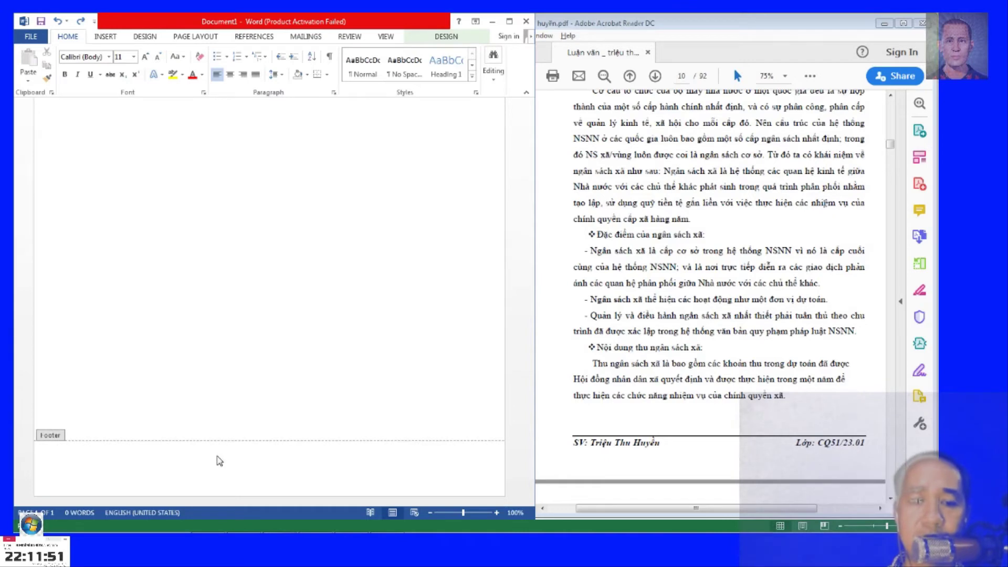
click(80, 21)
key(ctrl+z)
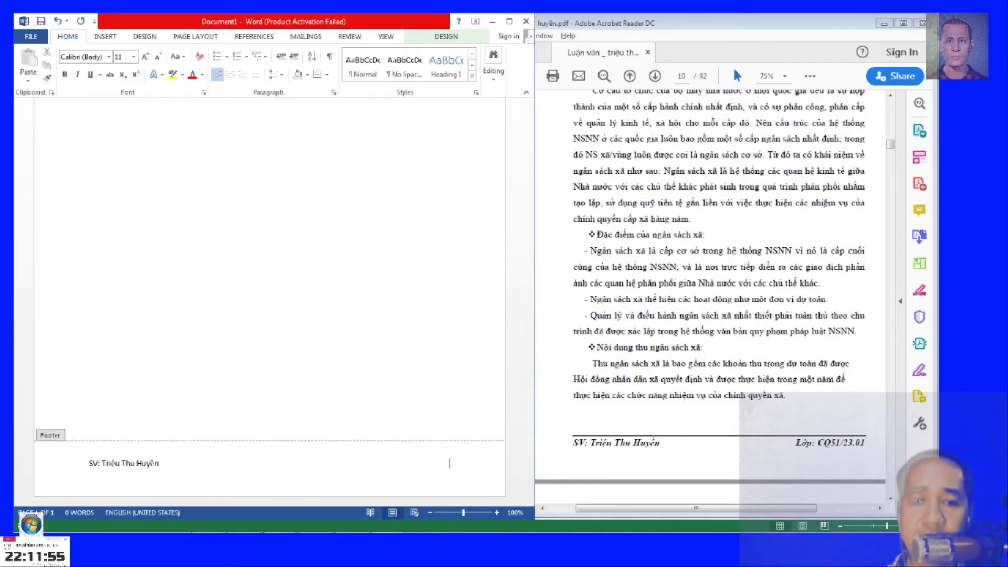
text(Lo)
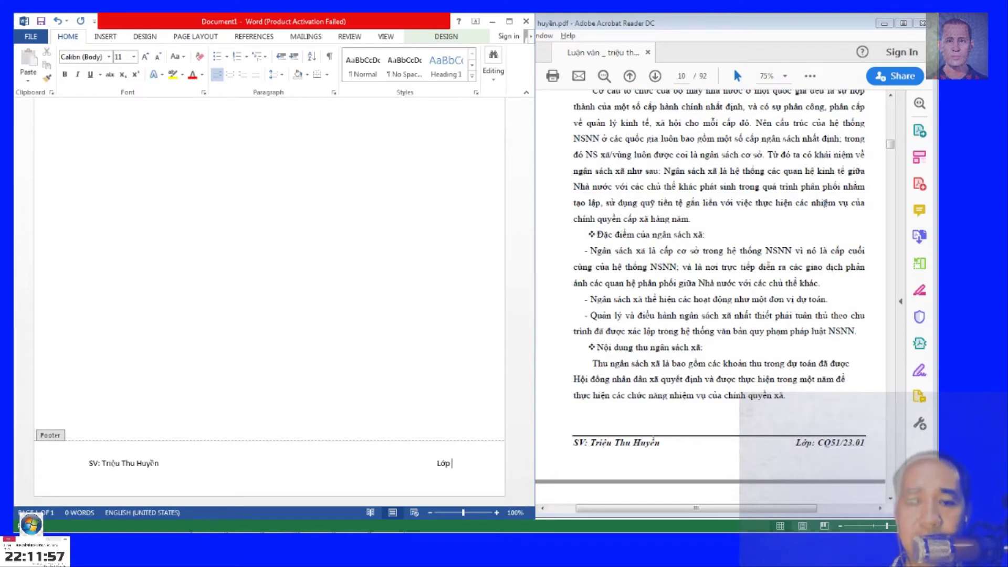
text(CQ51/23.10)
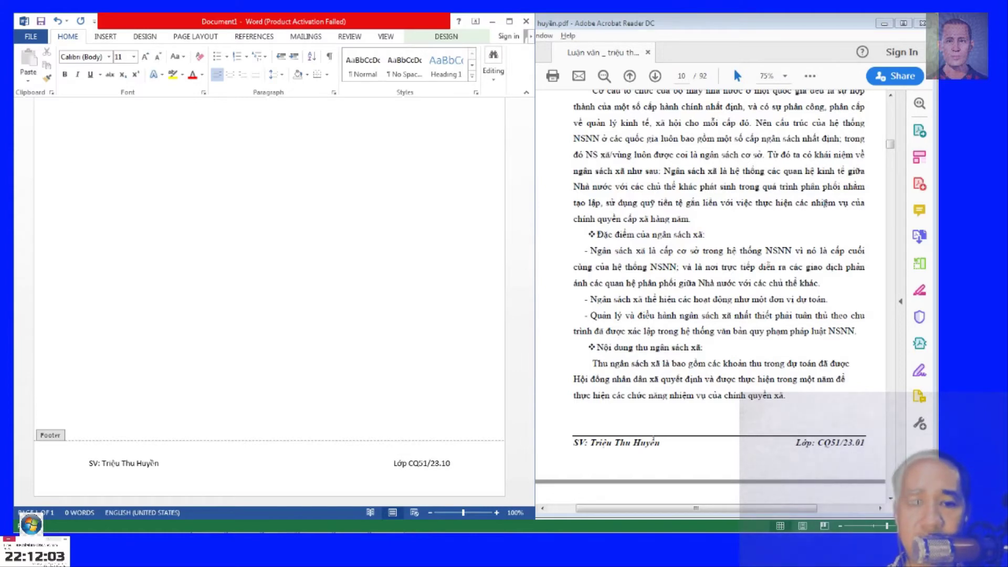
Set the whole footer line to italic Times New Roman.
click(84, 463)
click(99, 55)
text(Times New Roman)
key(Return)
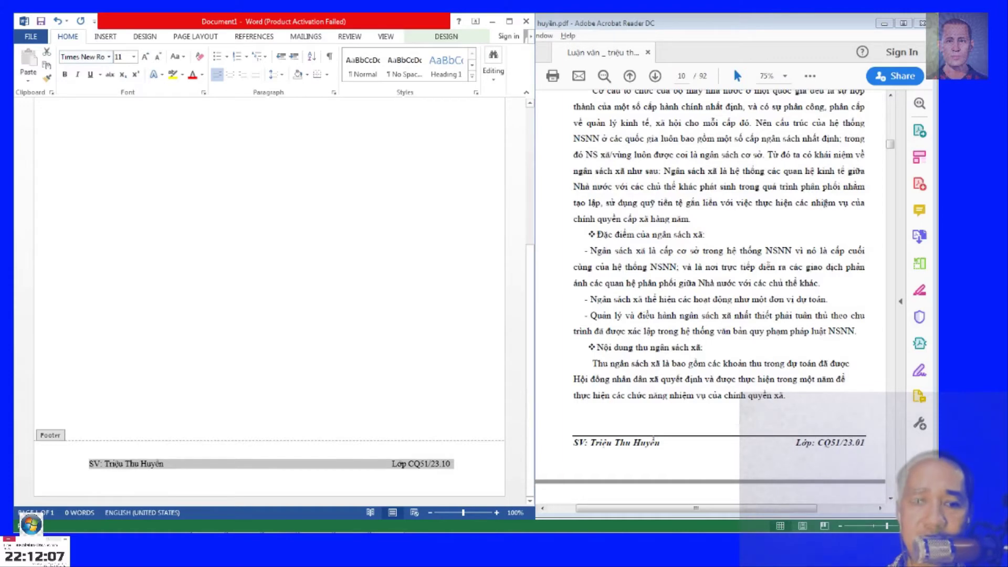
key(ctrl+i)
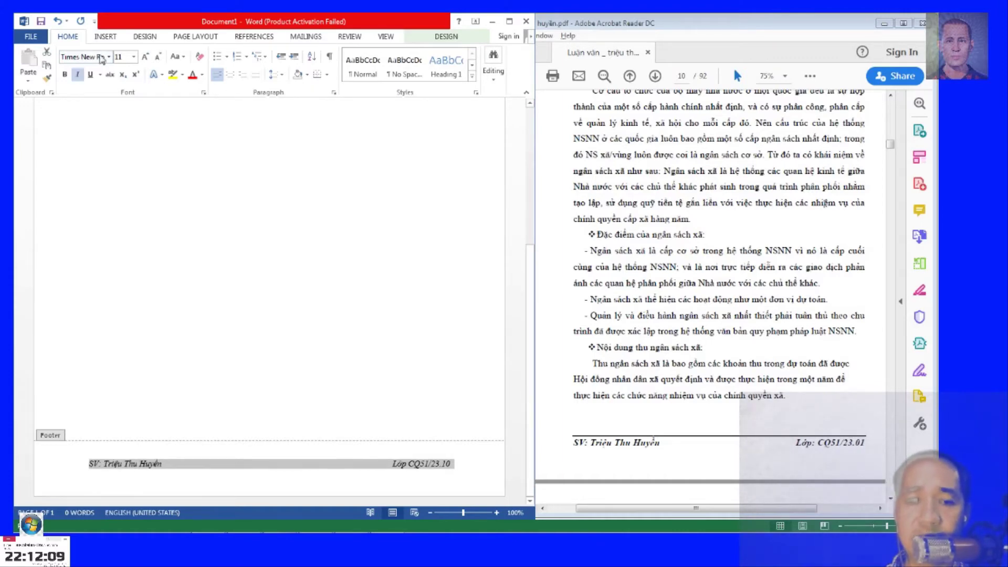
Bold the footer text and turn a row of dashes above it into a rule line.
key(ctrl+b)
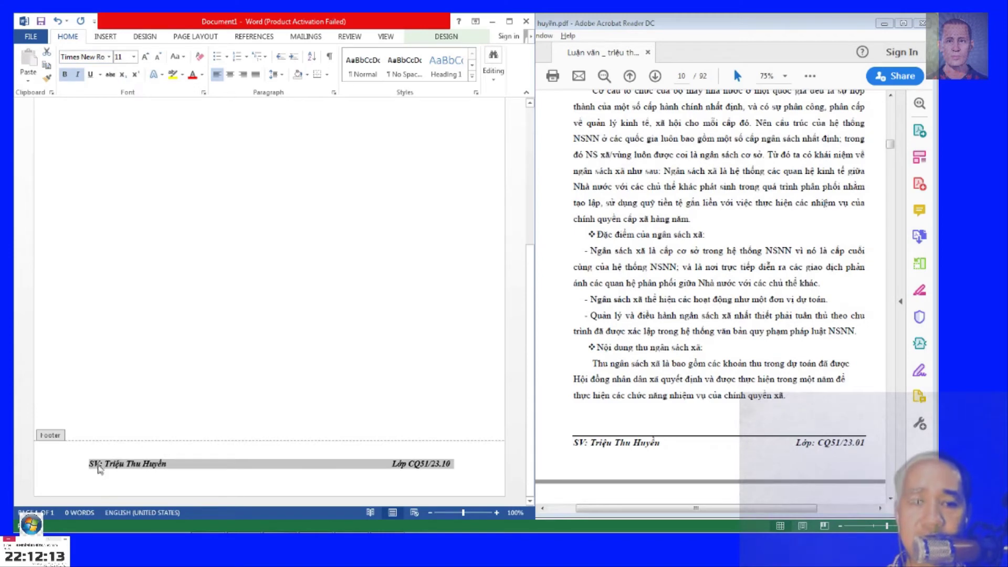
click(89, 466)
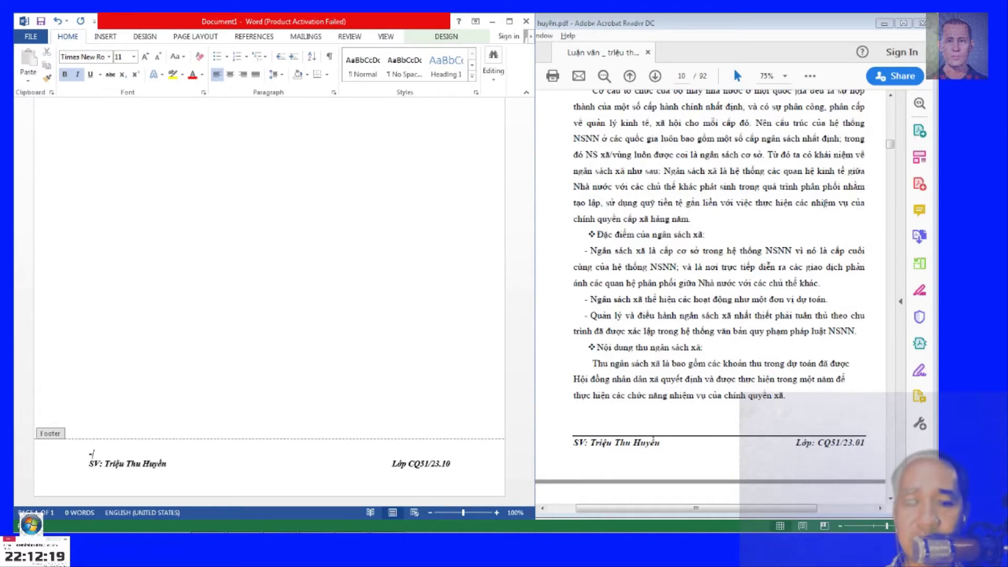
text(---------------)
key(Return)
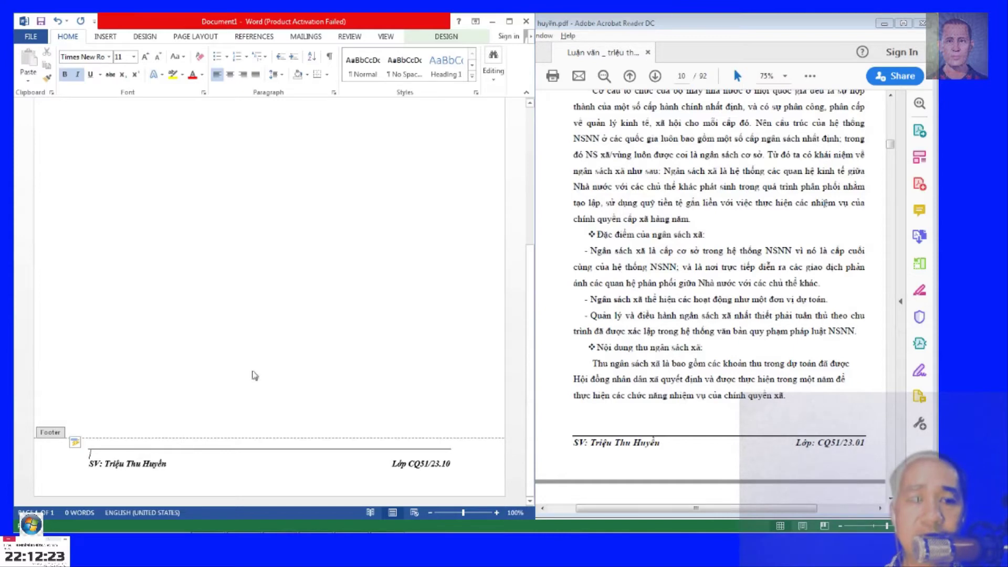
scroll(329, 277, up, 6)
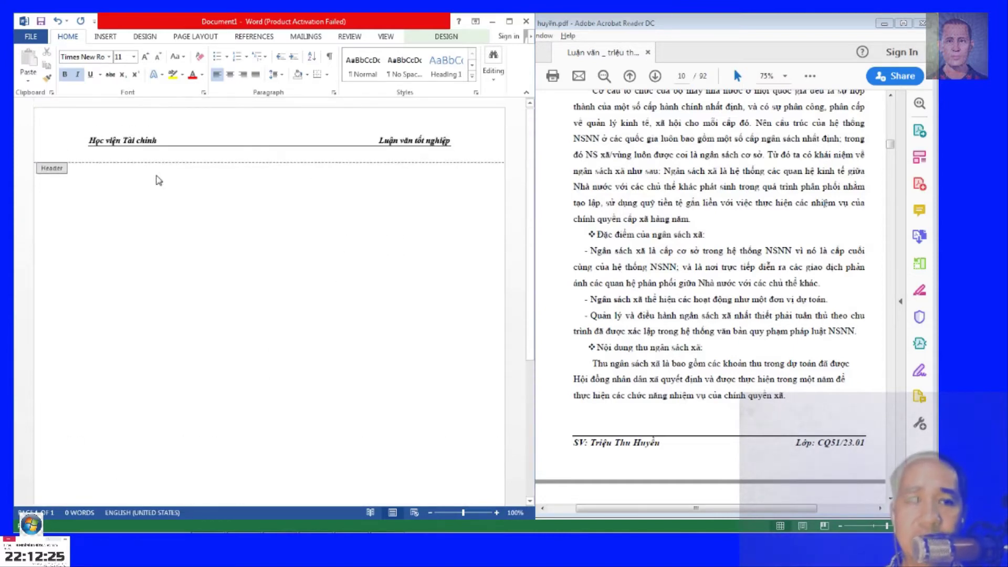
Leave header and footer editing, reopen them to check, then return to the body.
double_click(154, 236)
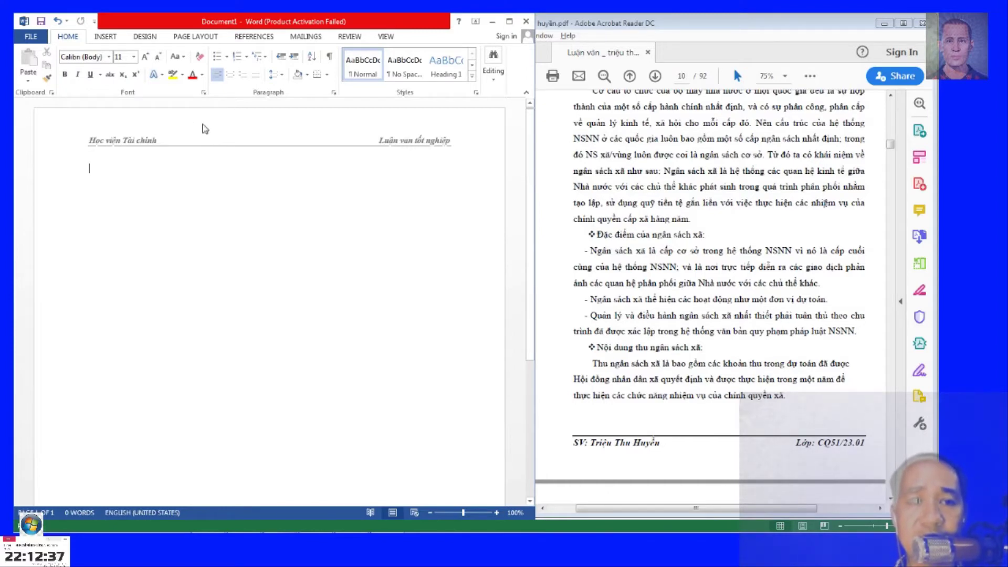
double_click(204, 132)
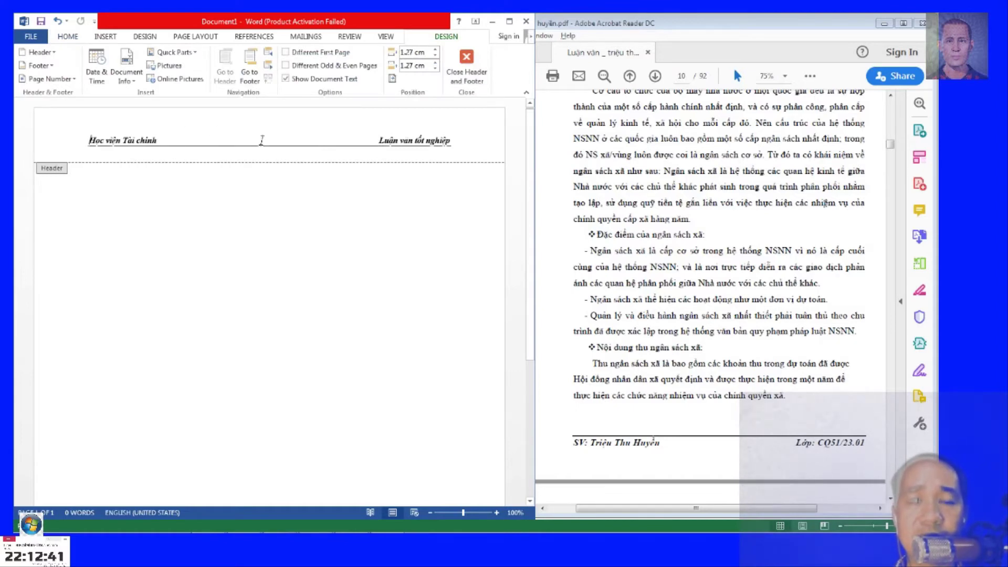
scroll(213, 313, down, 5)
scroll(185, 461, down, 5)
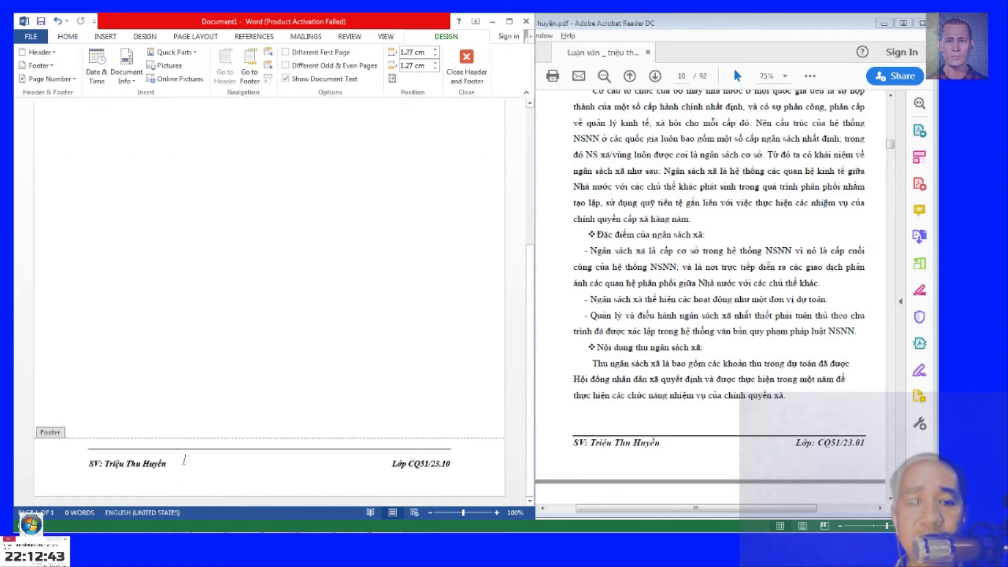
scroll(199, 233, up, 10)
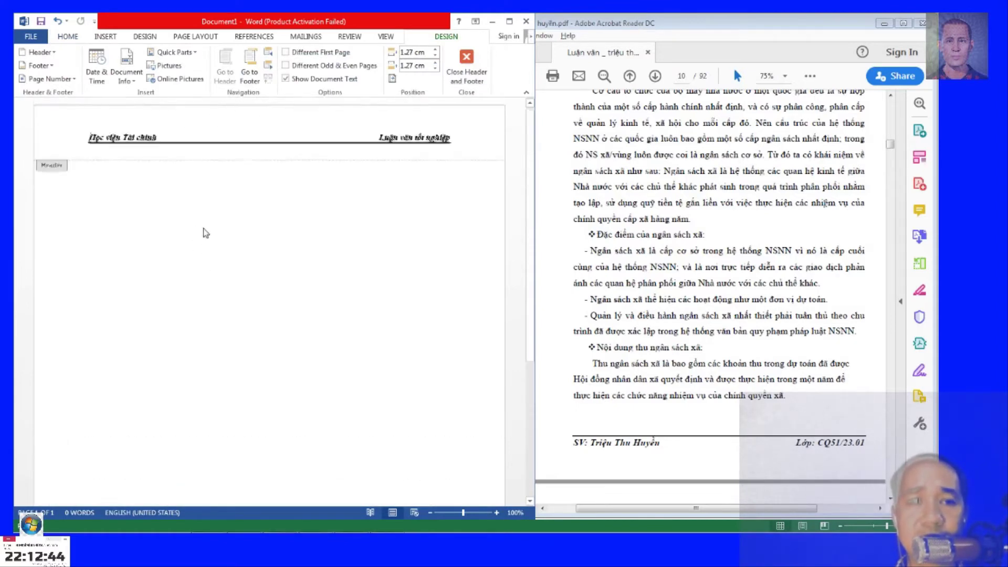
double_click(196, 264)
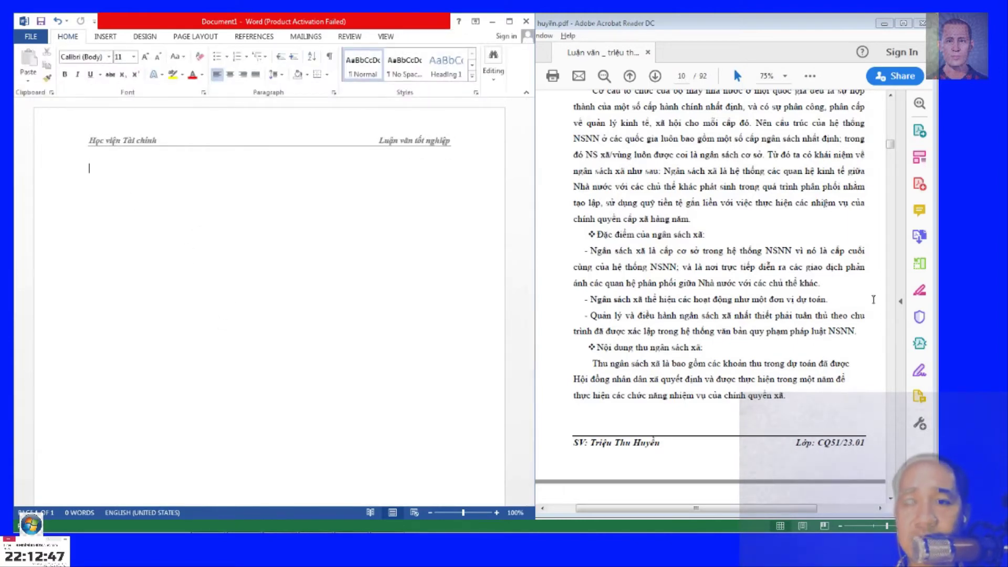
Scroll the thesis PDF to the top of the CHƯƠNG 1 page, then bring Word forward.
click(620, 279)
scroll(756, 280, up, 5)
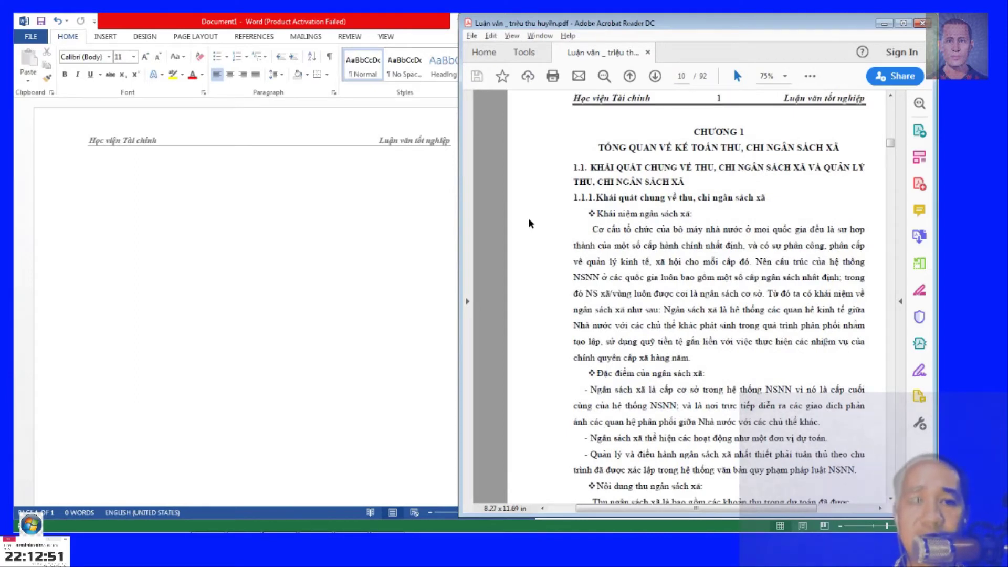
click(297, 218)
Type 'CHƯƠNG 1' as the first line of the document body.
text(chươ)
key(BackSpace)
key(BackSpace)
key(BackSpace)
key(BackSpace)
text(ƠNG 1)
key(Return)
Add 'TỔNG QUAN VỀ KẾ TOÁN THU, CHI NGÂN SÁCH XÃ' and auto-numbered heading 1.1, then begin 1.1.1.
text(TỔNG QUAN )
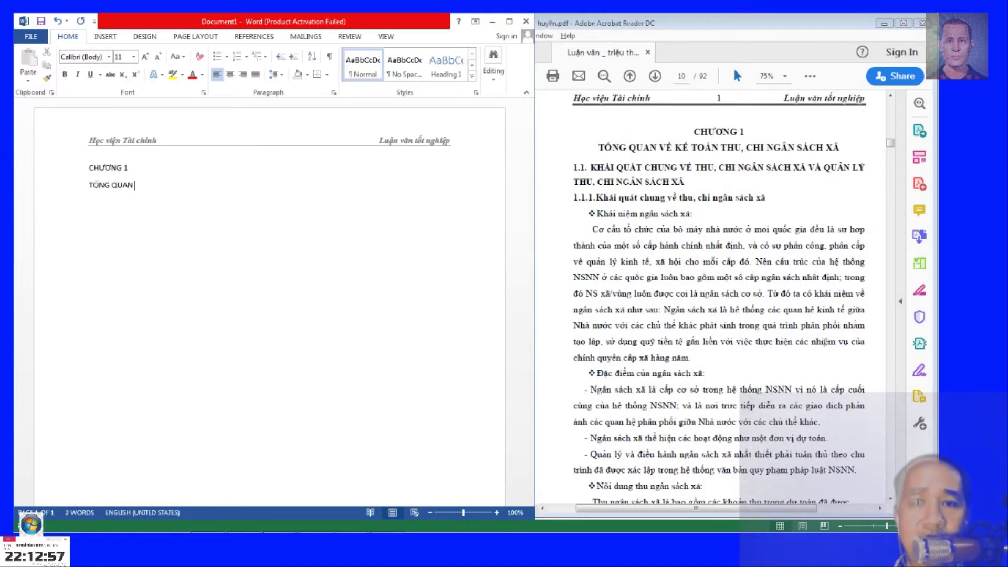
text(VỀ KẾ TOÁN THU, CHI NGÂ)
text(N X)
text(ÁCH XÃ)
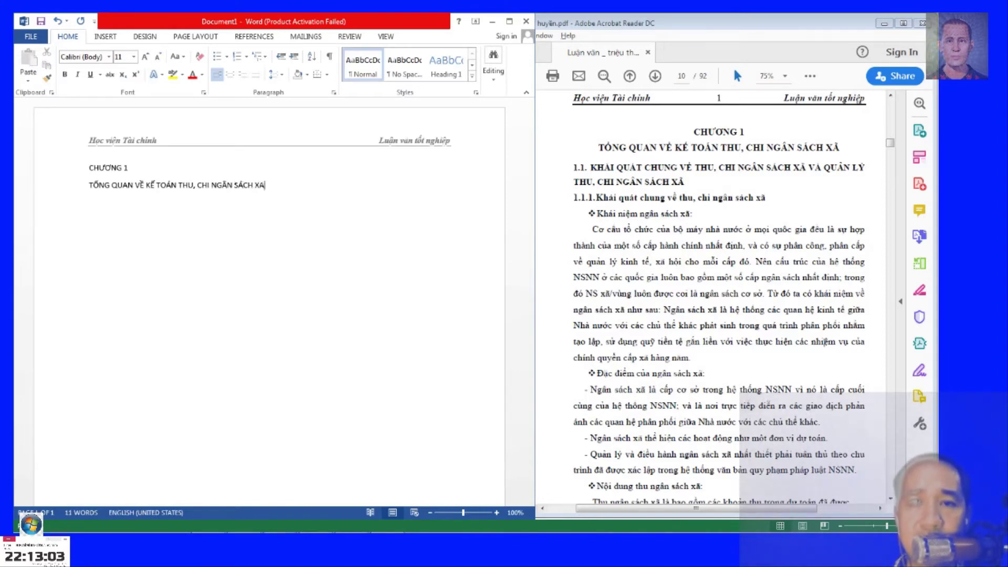
text(1.1 KHÁI)
text(QUÁTT)
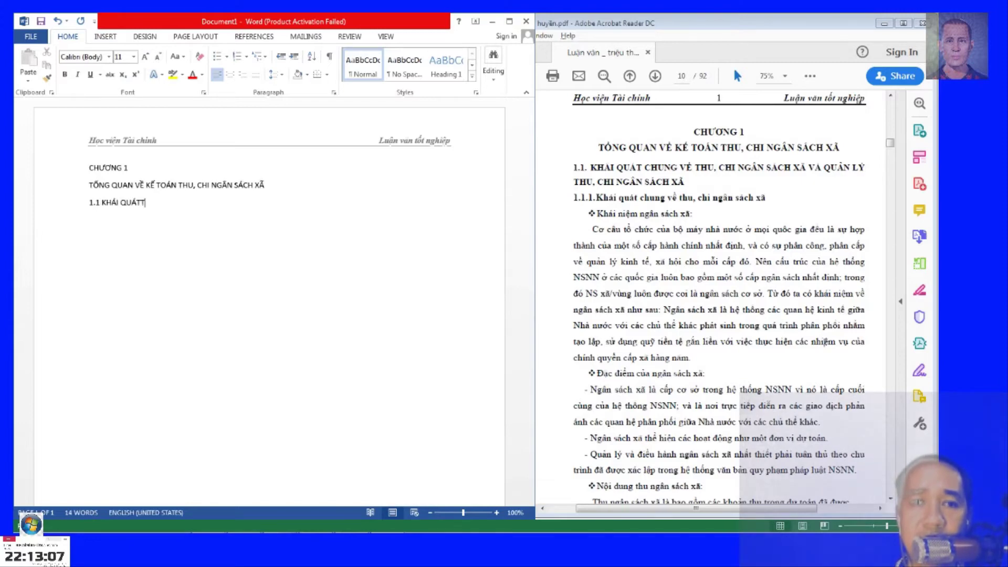
text( THU, CHI NGÂN H)
key(BackSpace)
text(SÁCH X)
key(BackSpace)
text(VÀ QUẢN LÝ THU)
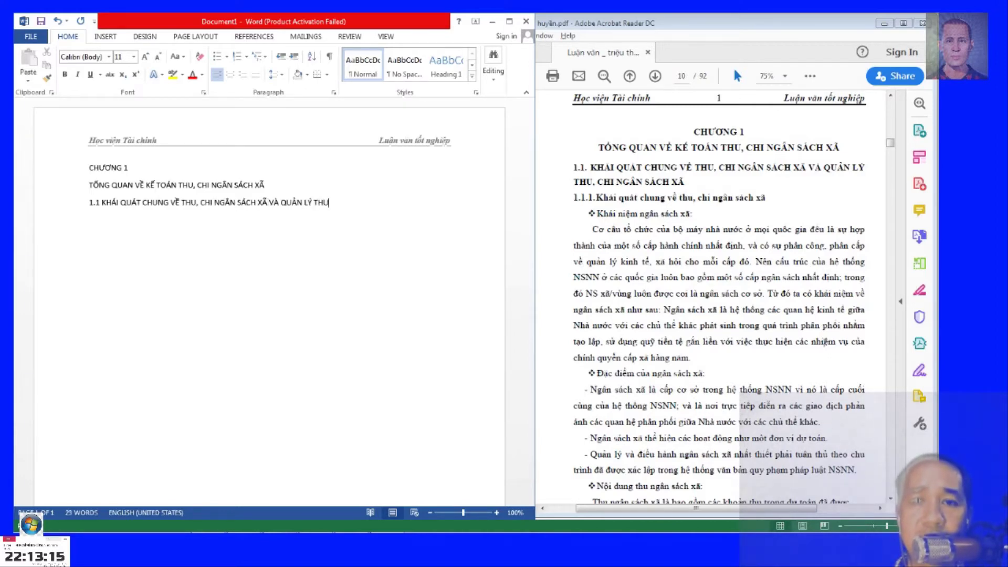
text( , CHI NGÂN SÁCH XÃ)
key(Return)
key(BackSpace)
text(1.1.1)
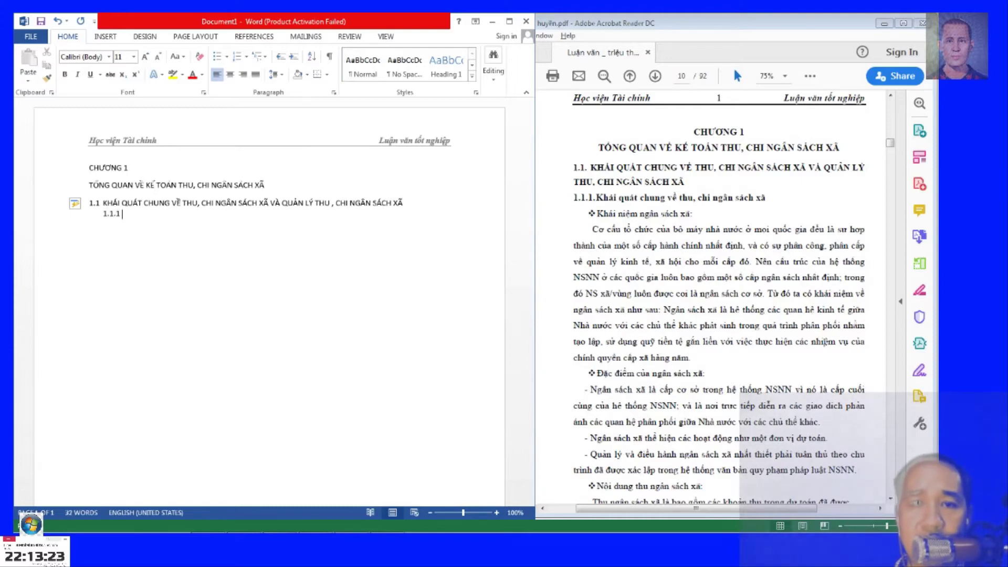
text(is quashung veef)
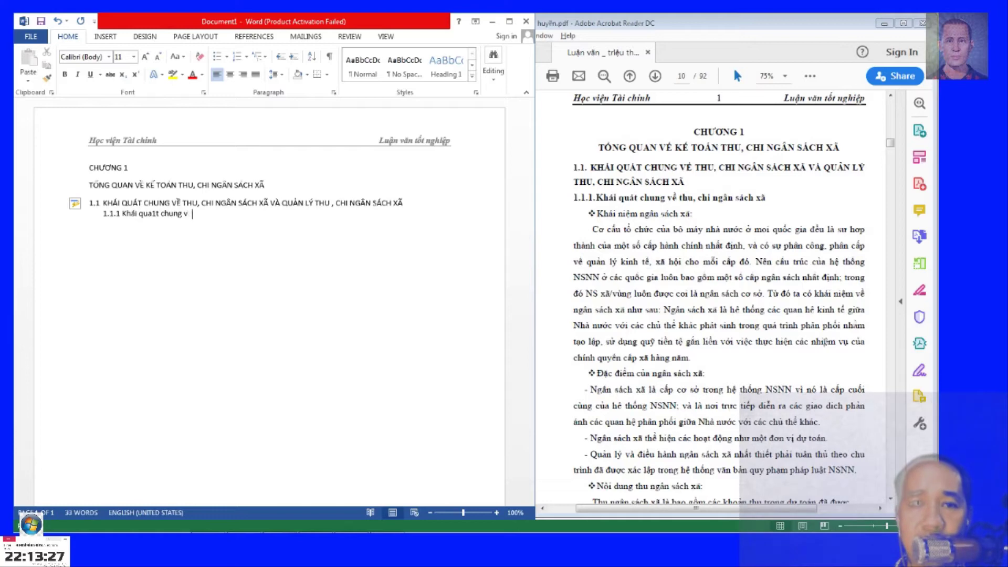
text(, chi ngân s)
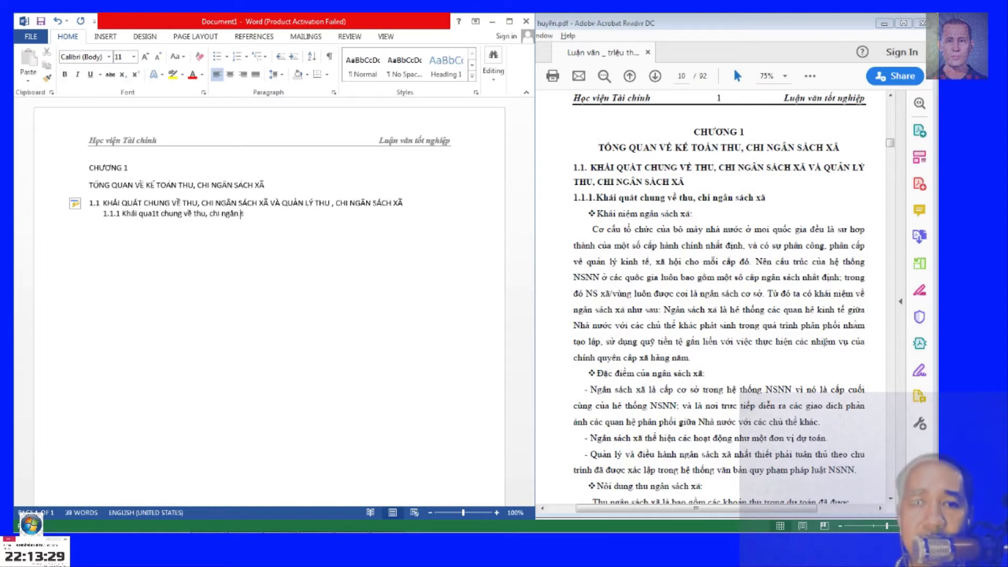
text(ch xax)
Finish subheading 1.1.1 and clear the stray auto-numbering from the line below it.
key(Return)
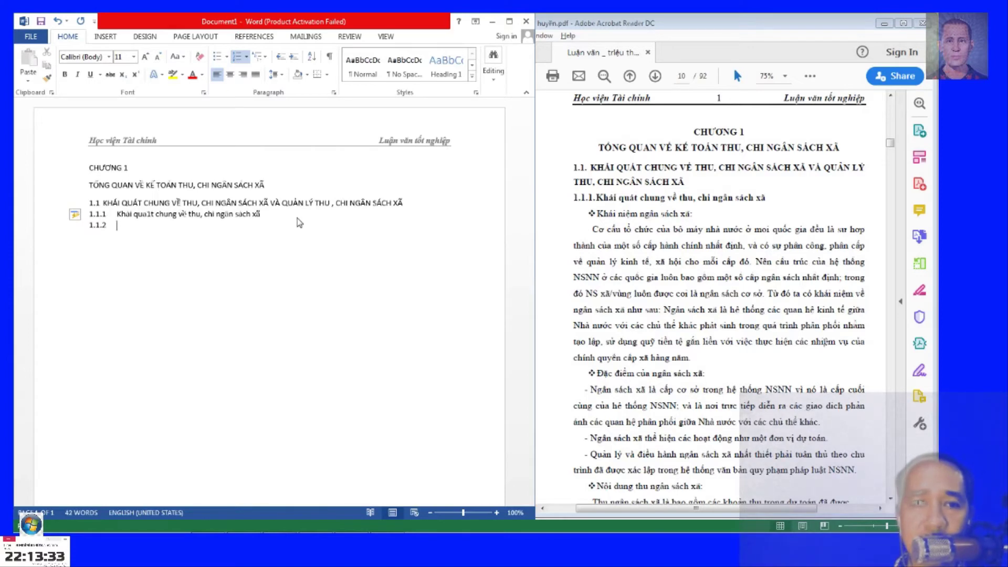
key(Up)
key(ctrl+Right)
key(ctrl+Right)
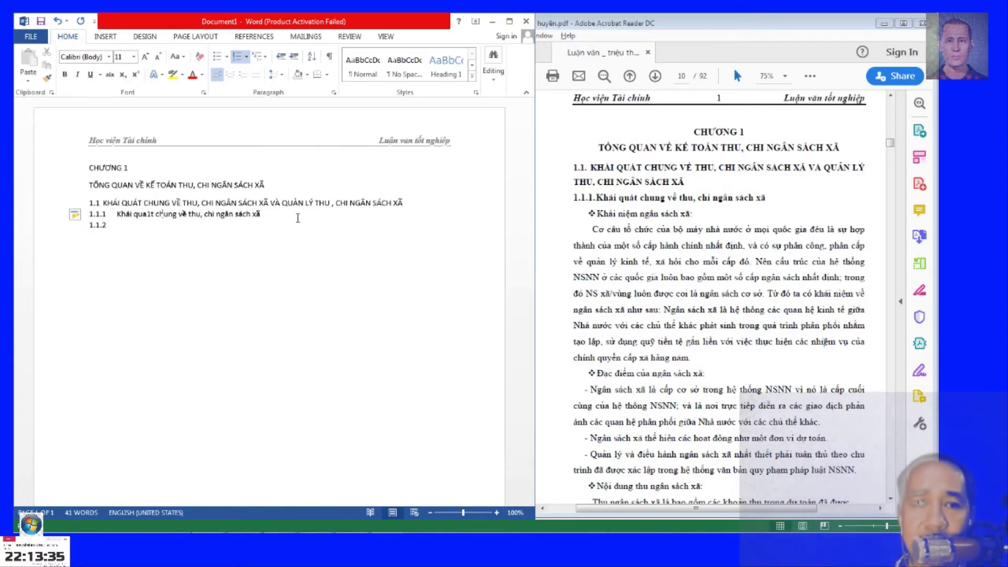
key(Return)
key(Up)
key(Down)
key(Up)
key(Home)
key(Return)
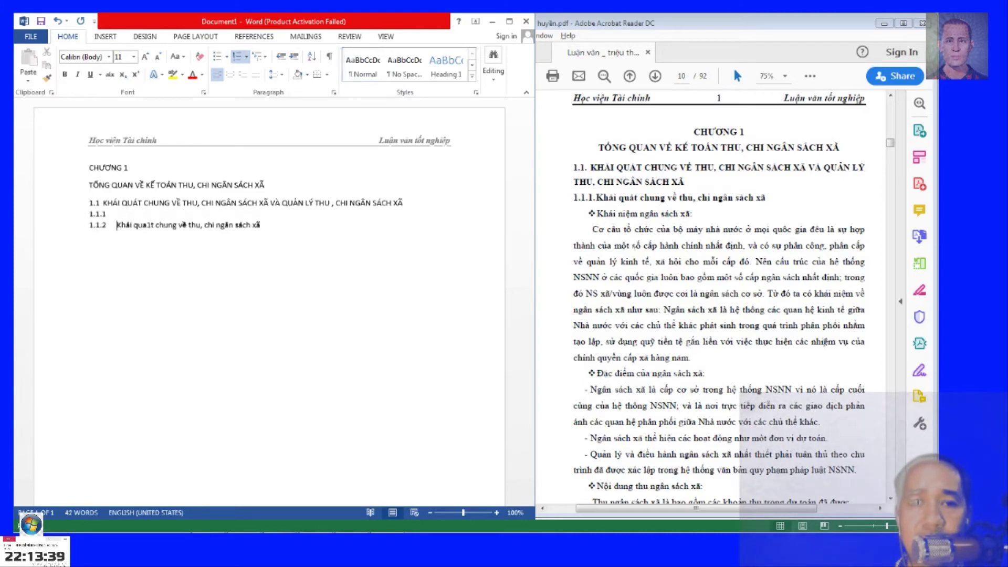
key(ctrl+shift+n)
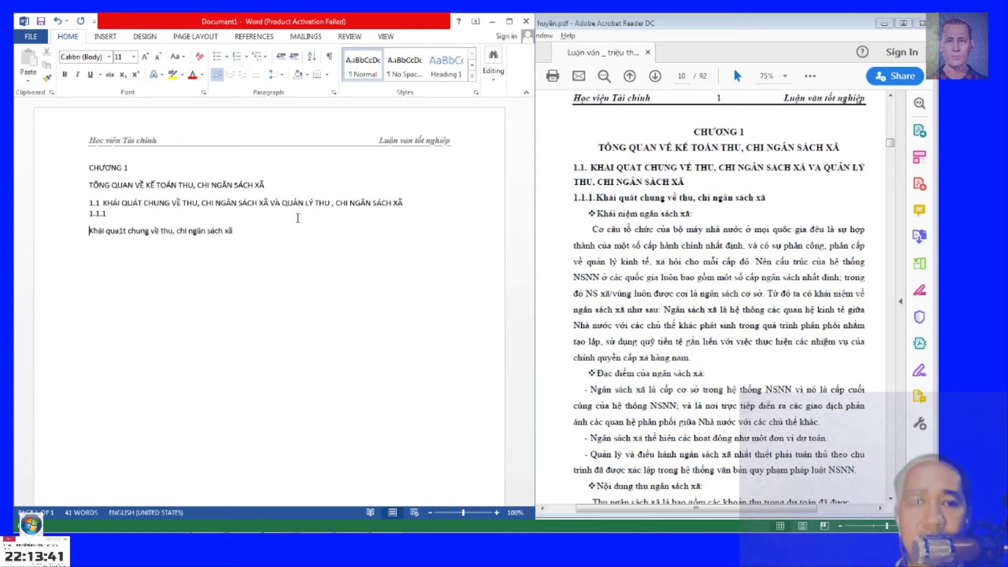
key(BackSpace)
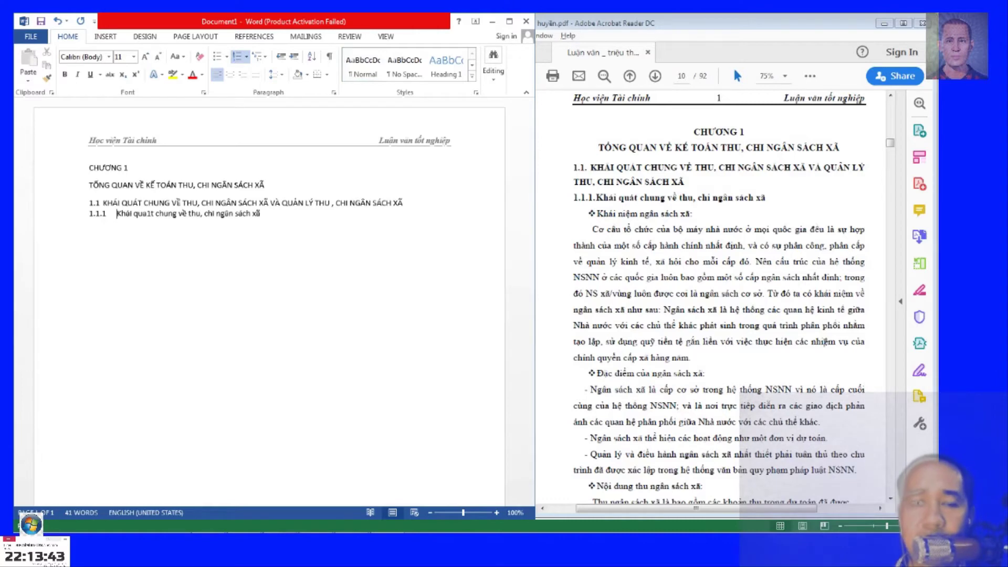
Add an unnumbered blank line under 1.1.1 and maximize the Word window.
click(269, 213)
key(Return)
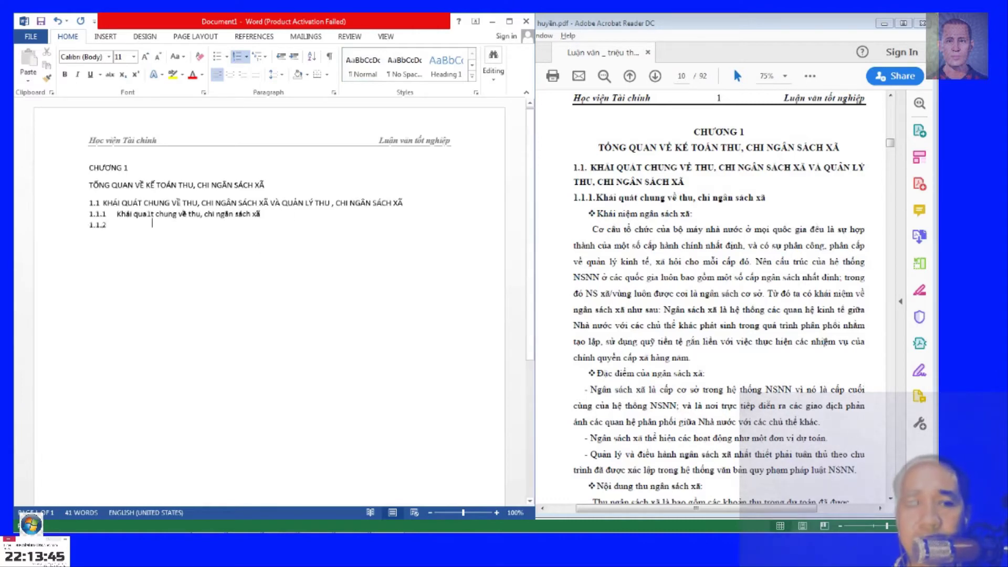
key(BackSpace)
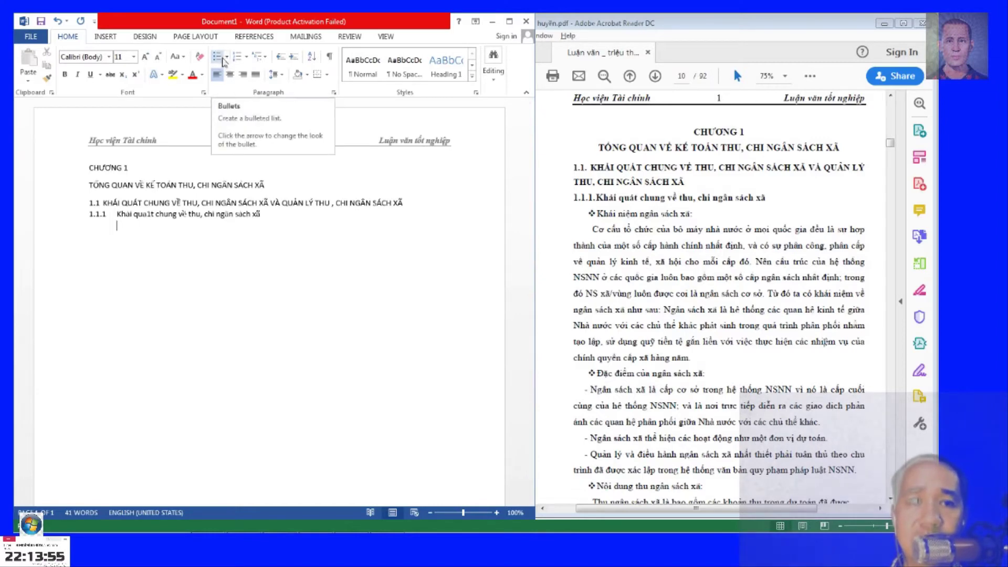
click(509, 23)
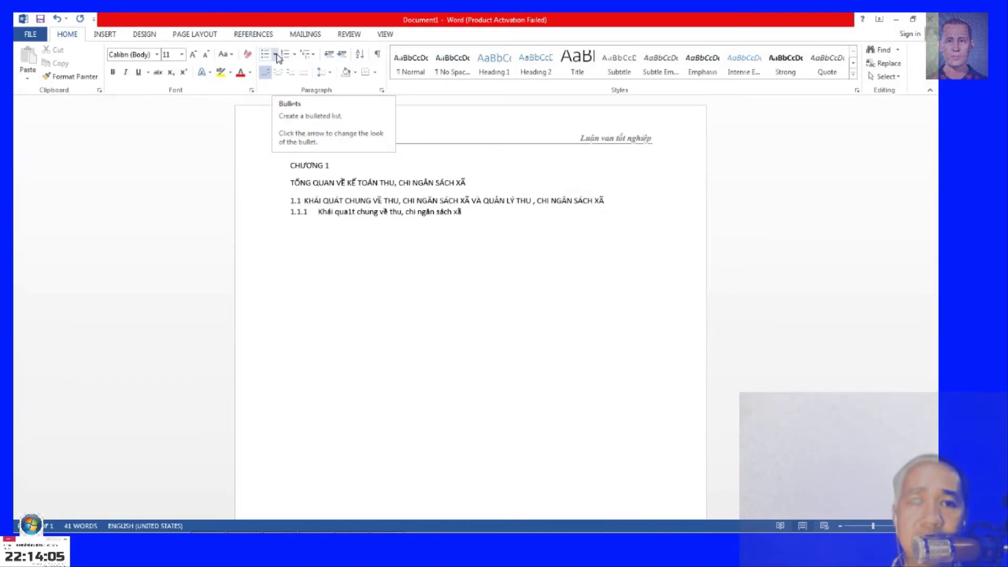
Start a ❖ bullet under 1.1.1, snap Word beside the PDF, and fix 'qua1t' to 'quát'.
click(277, 56)
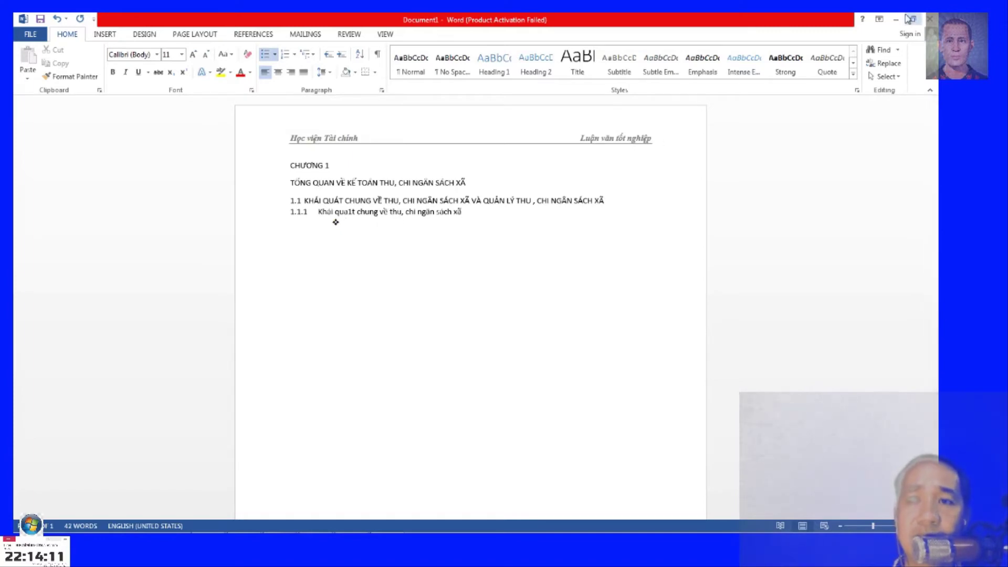
key(super+Left)
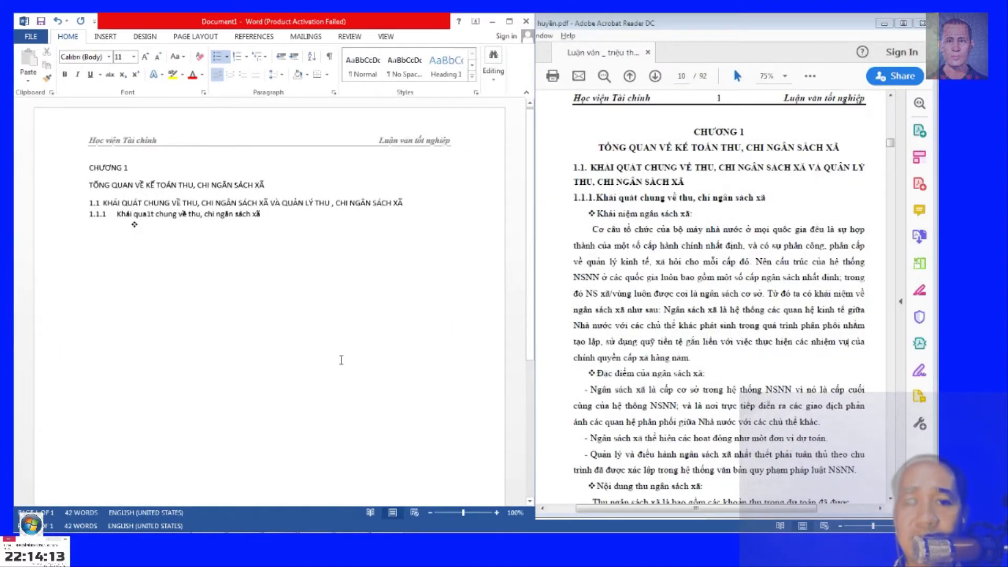
ctrl+scroll(344, 360, up, 2)
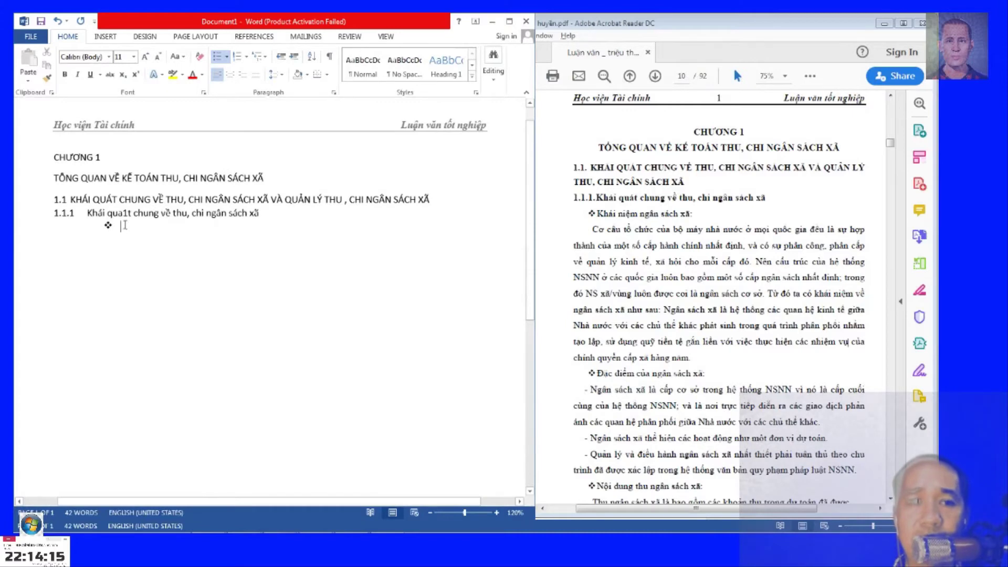
key(BackSpace)
text(á)
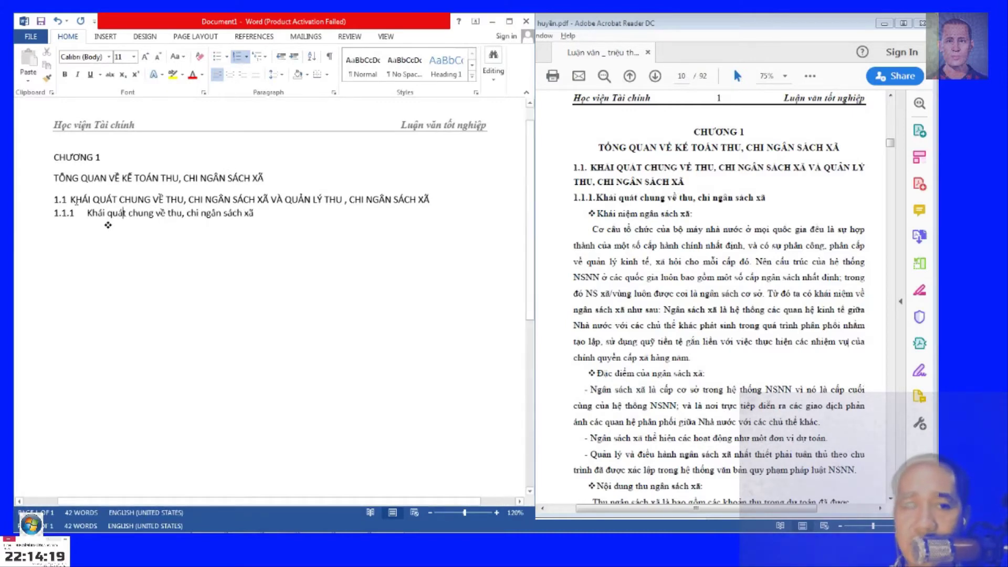
click(123, 220)
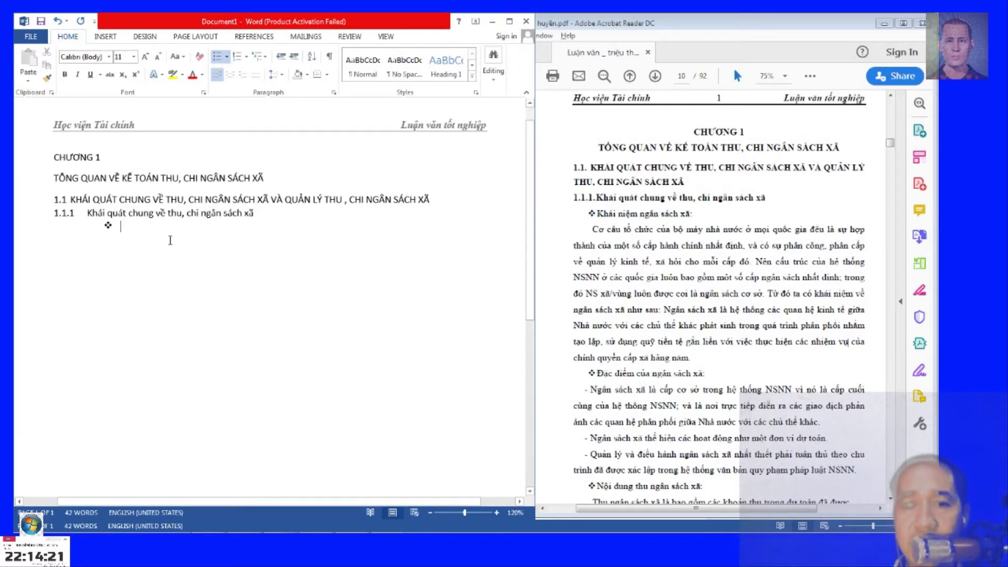
Type bullet 'Khái niệm ngân sách xã:' and its unbulleted definition paragraph ending 'cho mỗi cấp đó.'.
text(Khái niệm ngưân sách xã:)
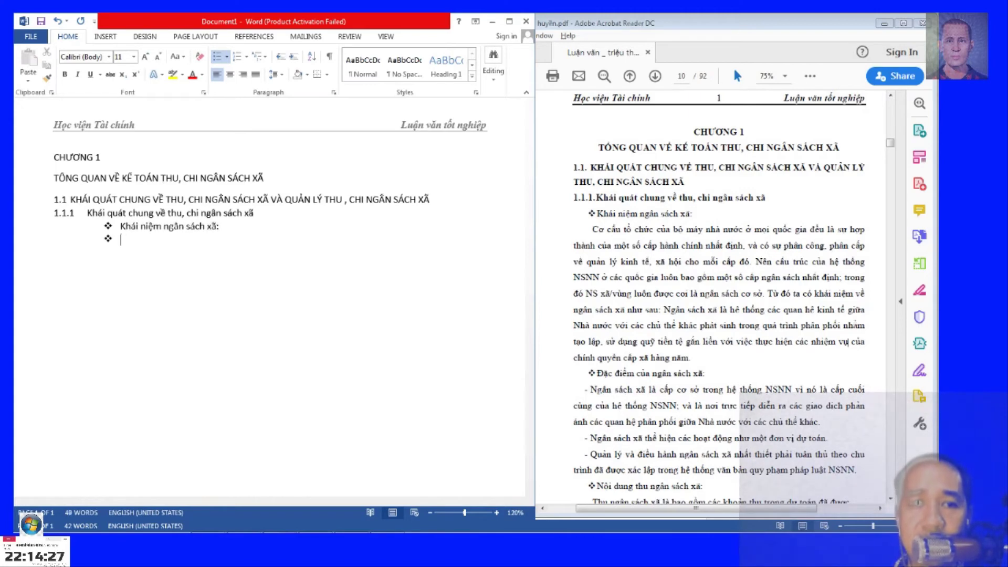
key(BackSpace)
text(Cơ cấ)
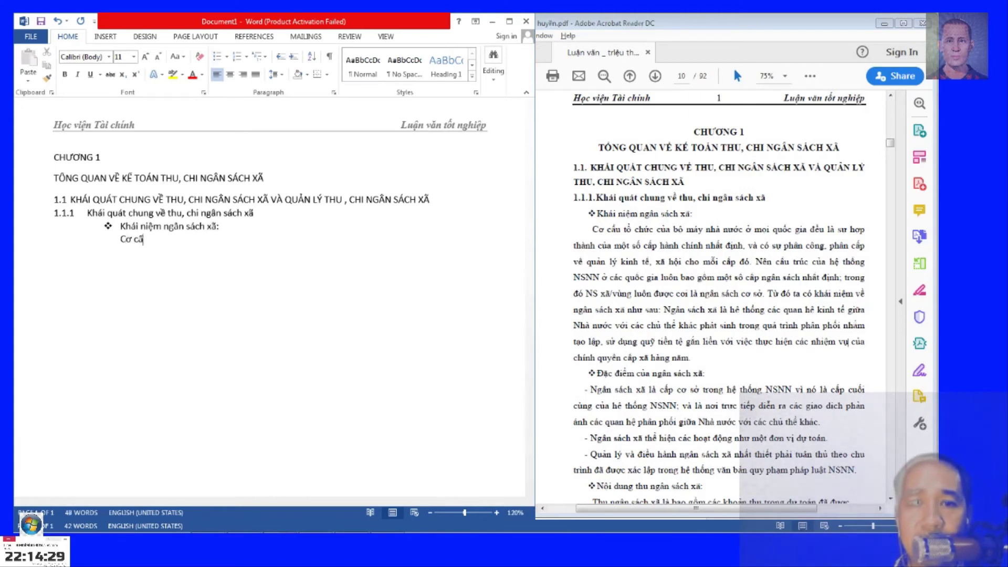
text(hức)
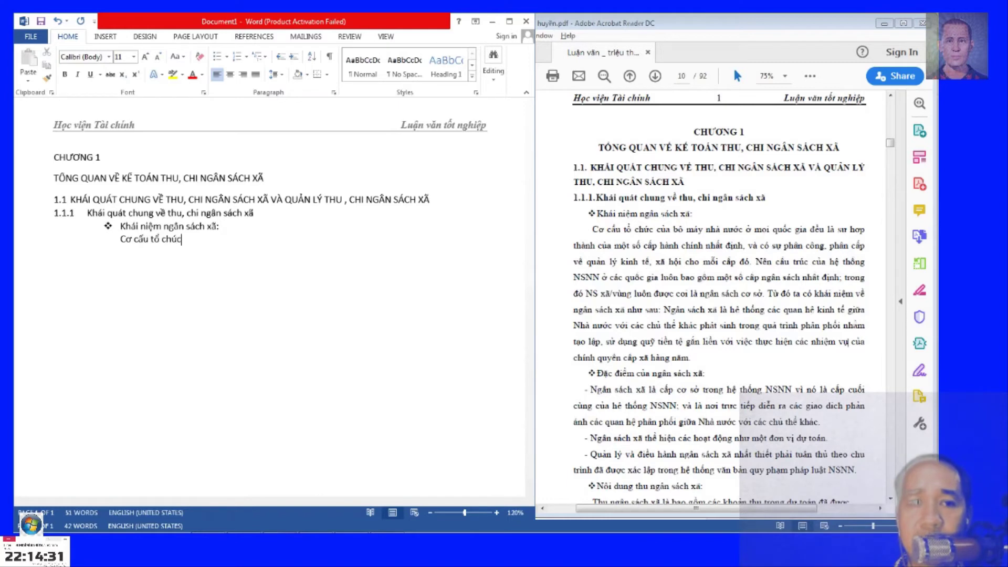
text( bộ)
text(ộ)
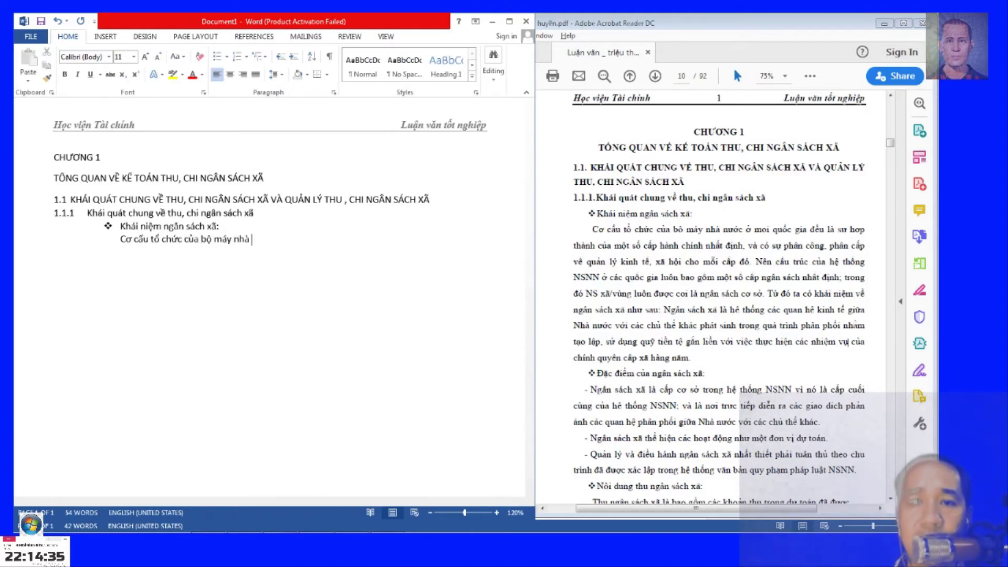
key(BackSpace)
text(ư)
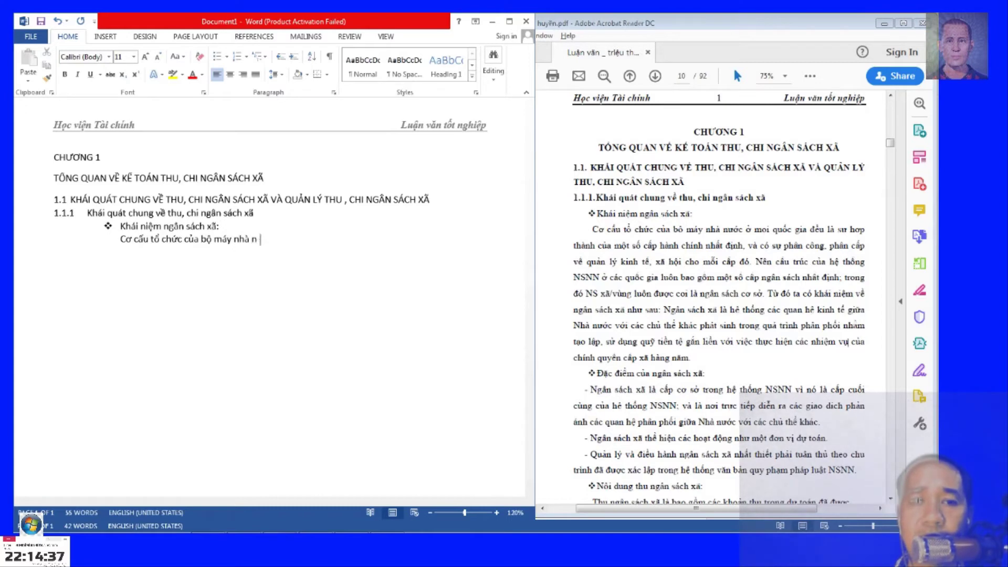
text(ớc ở mọi qu)
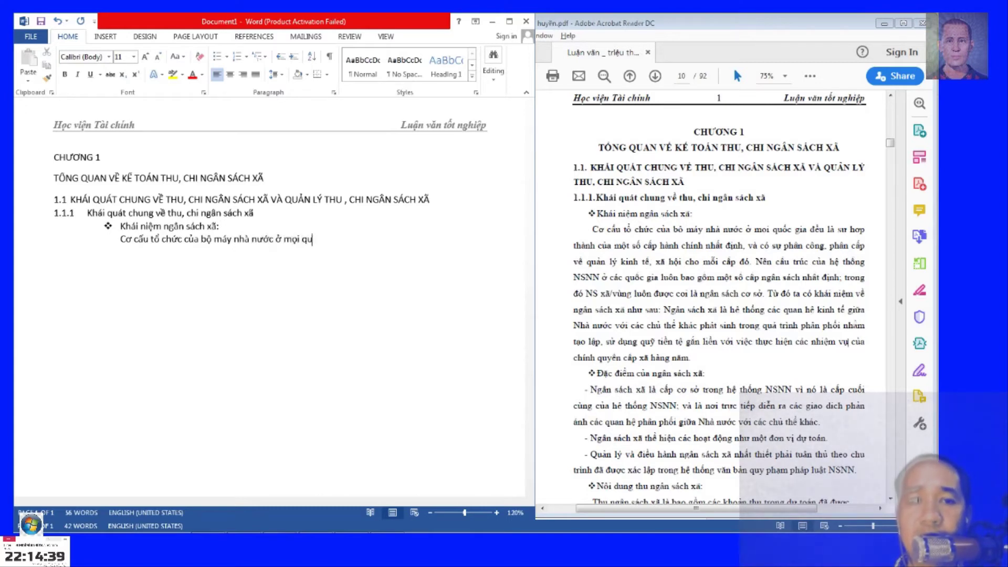
text(c gia đều là sụ)
text(ự hợp thà)
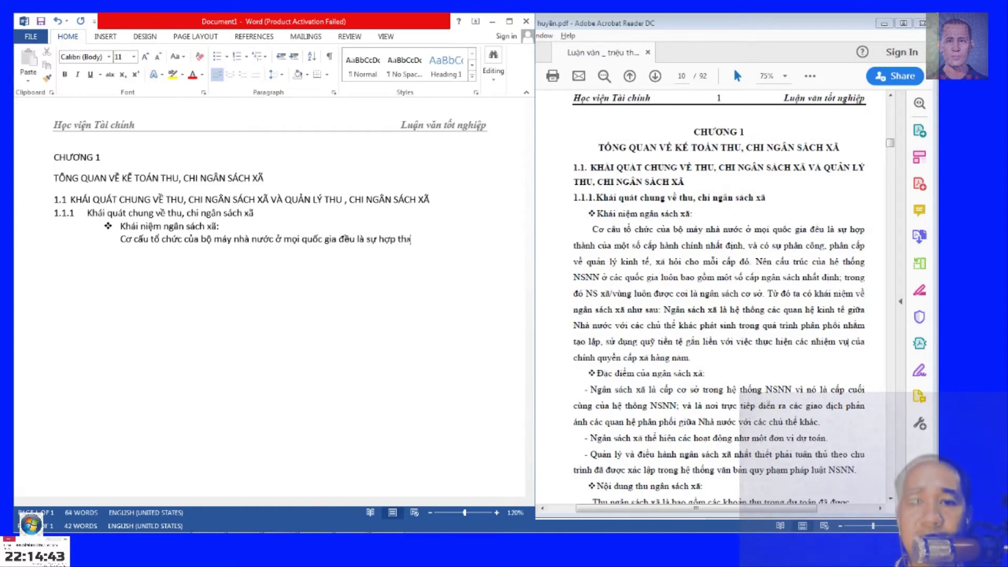
text(một số cặp hành chín)
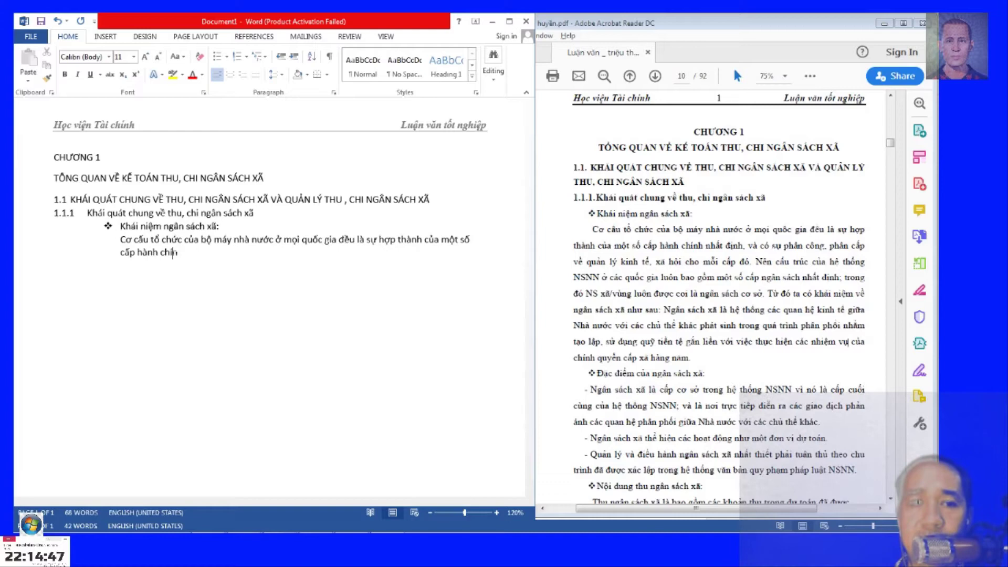
text(h nhất định)
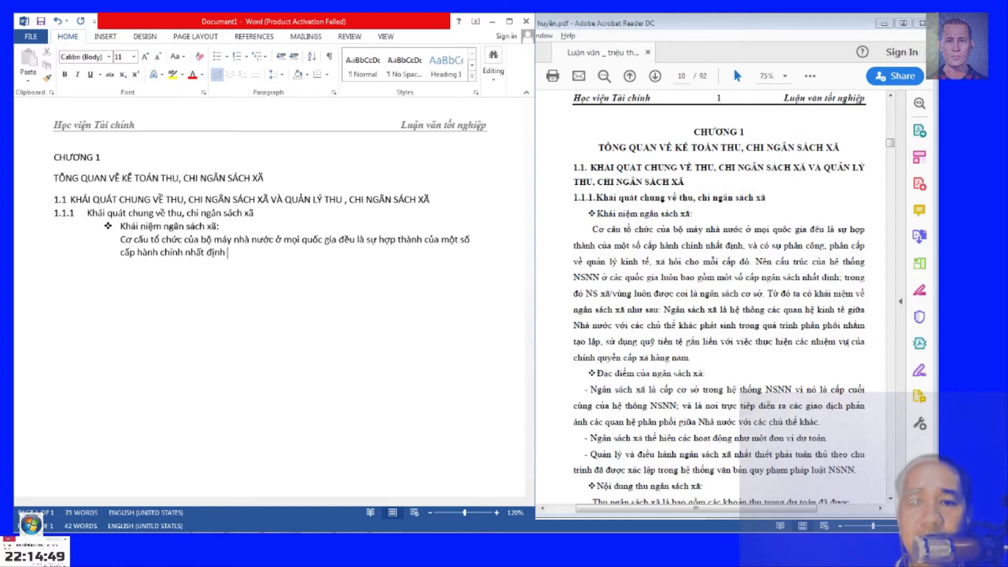
text(ự pha)
text(ng ,)
text(n cấp về qua)
text( lý kinh tết )
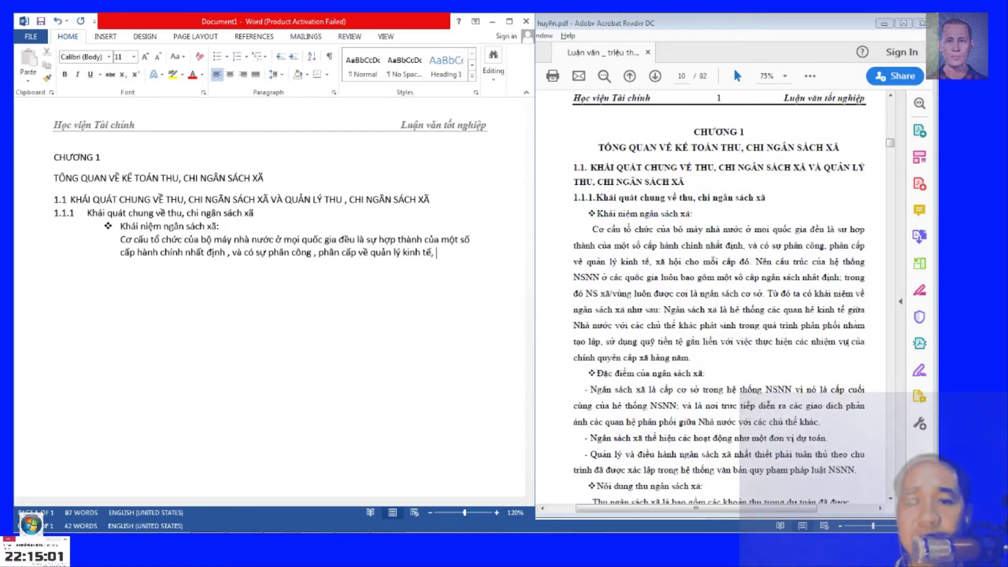
text(x )
text(cho mỗi cấp )
text(đó.)
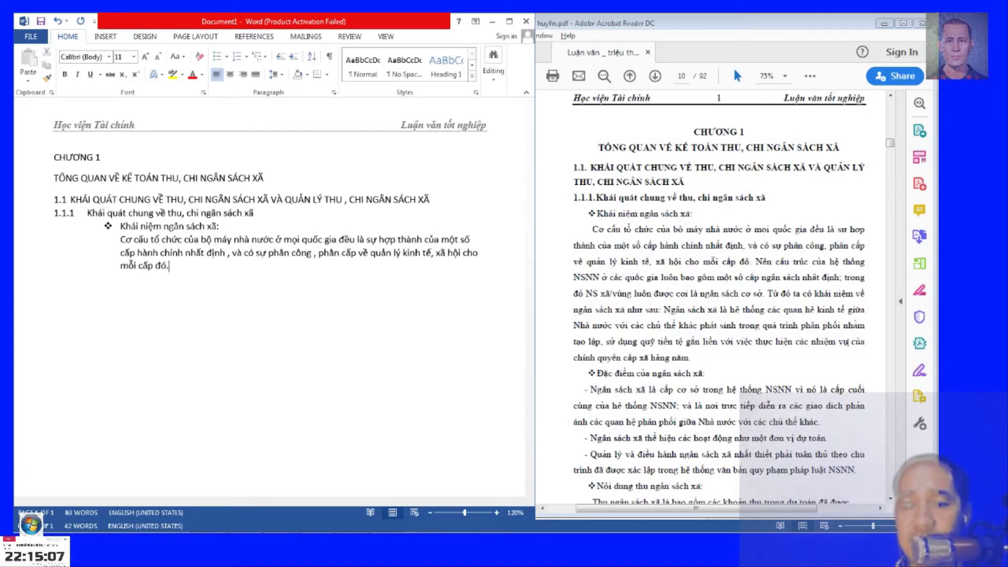
key(Return)
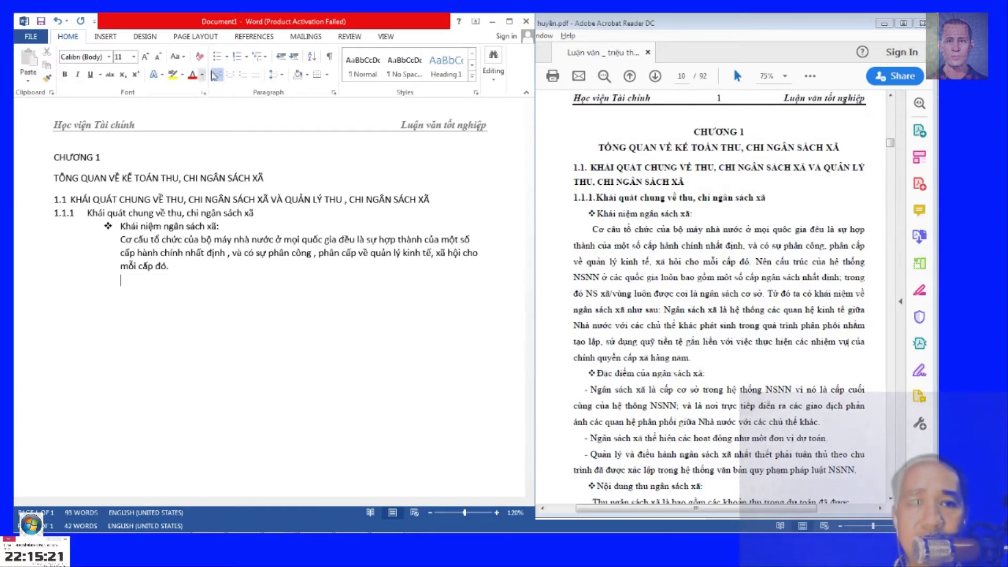
Add the ❖ bullet 'Đặc điểm ngân sách xã' and clear the bullet from the following line.
click(227, 58)
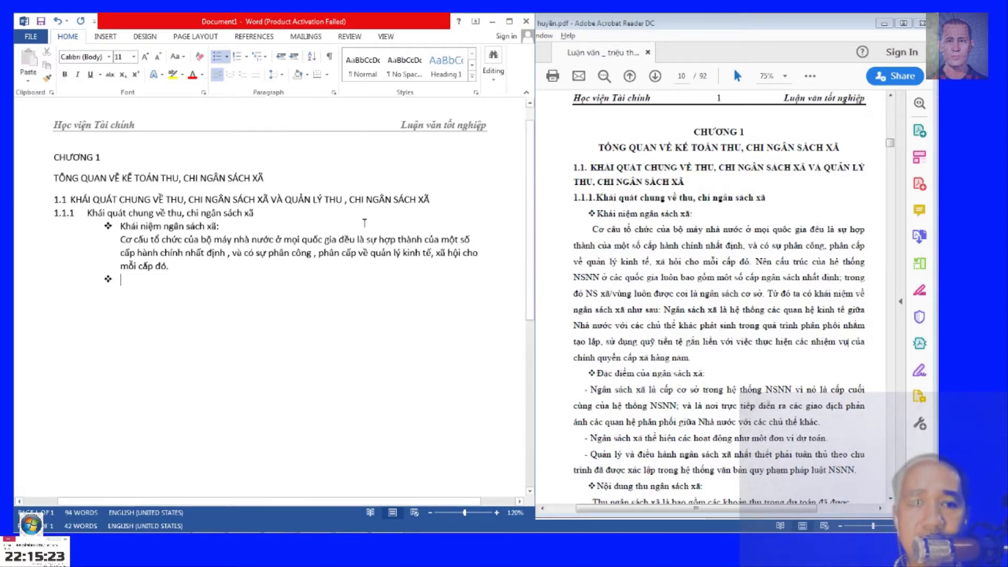
text(Đặc)
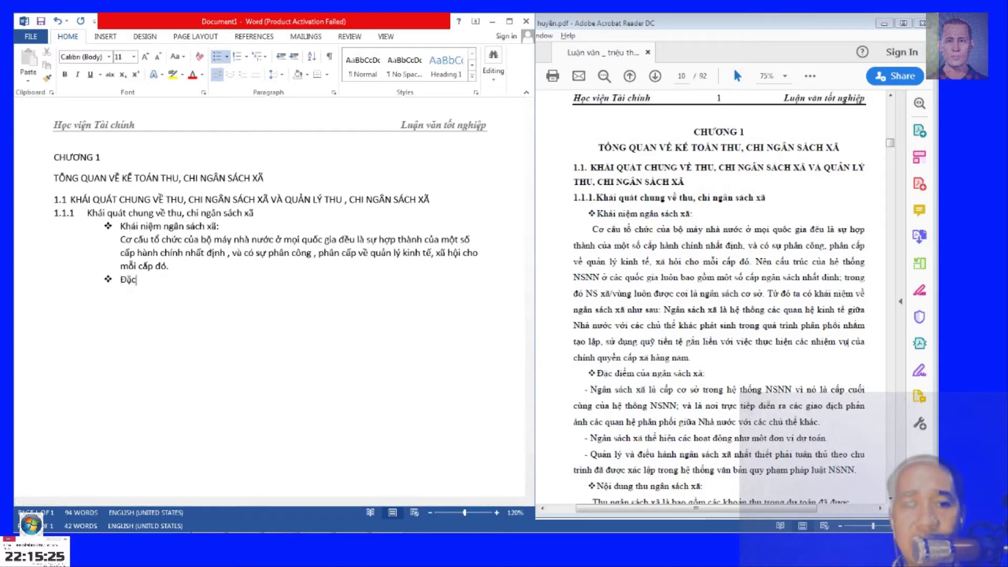
text( điểm ngân sá)
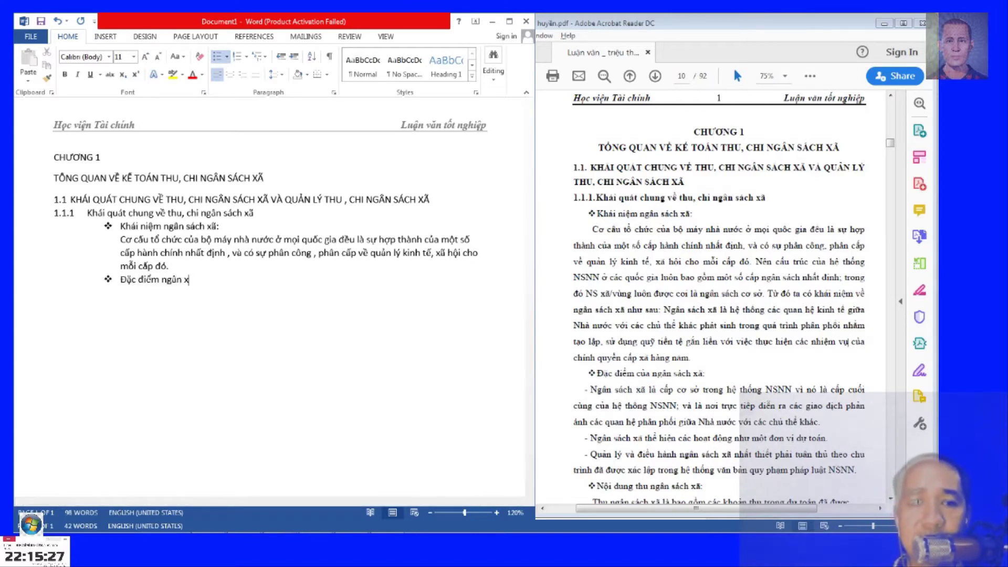
text(ch xa)
key(Return)
key(BackSpace)
text(-)
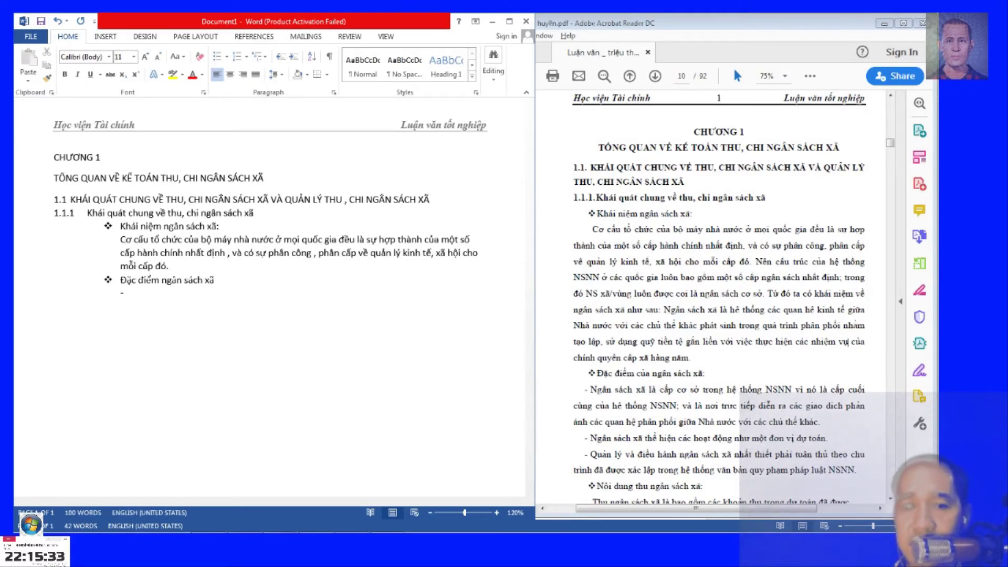
Type two dash items about the commune budget beneath it, each beginning 'Ngân sách xã'.
text(Ngân)
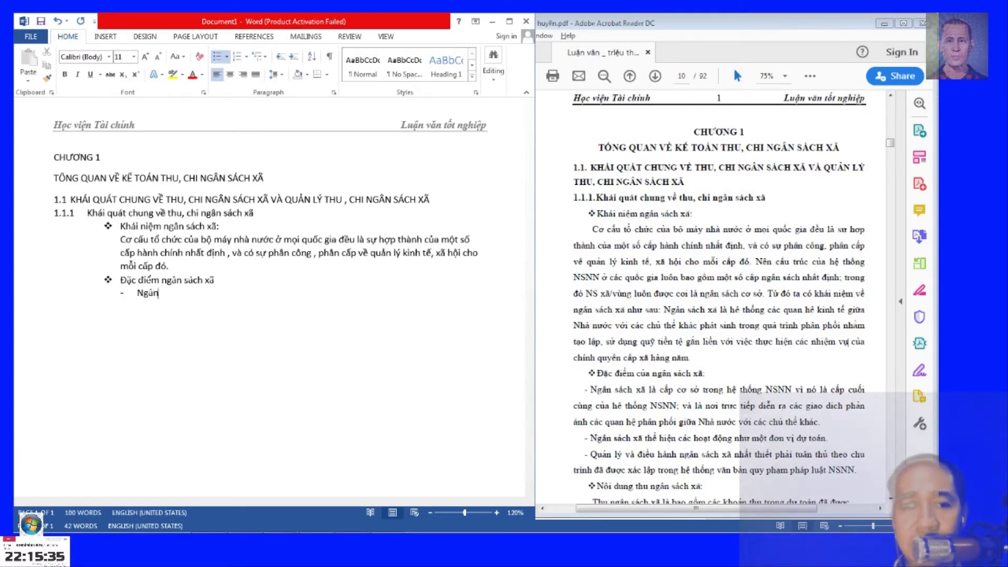
key(BackSpace)
key(BackSpace)
text(h xã là cũ)
key(BackSpace)
text(ấp q)
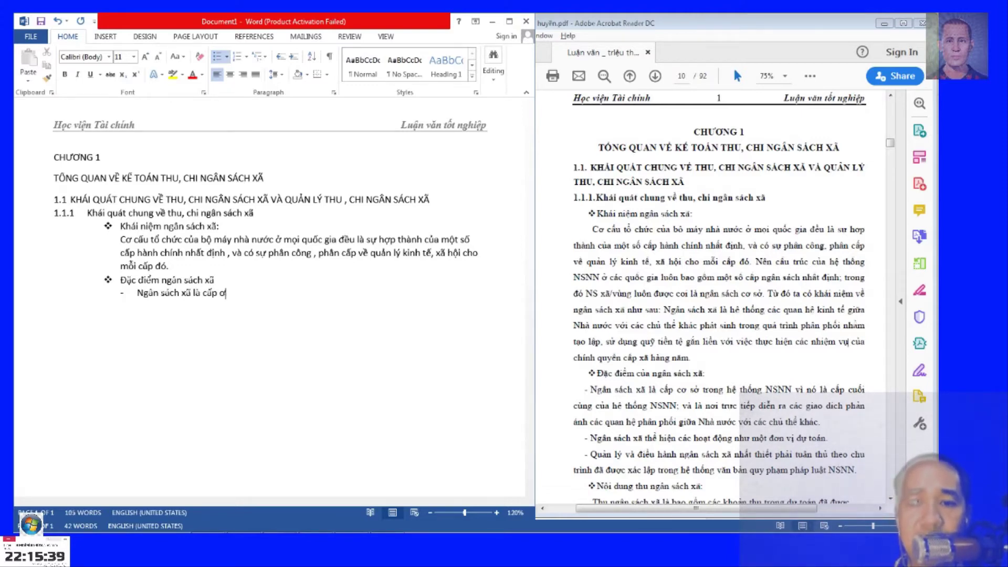
text(cơ)
text( tro)
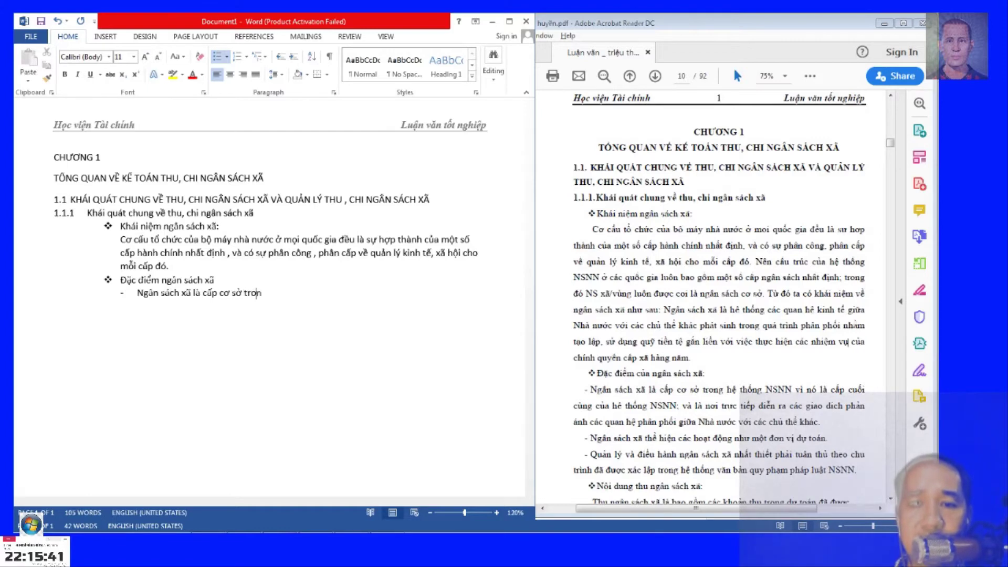
text(ệ thống)
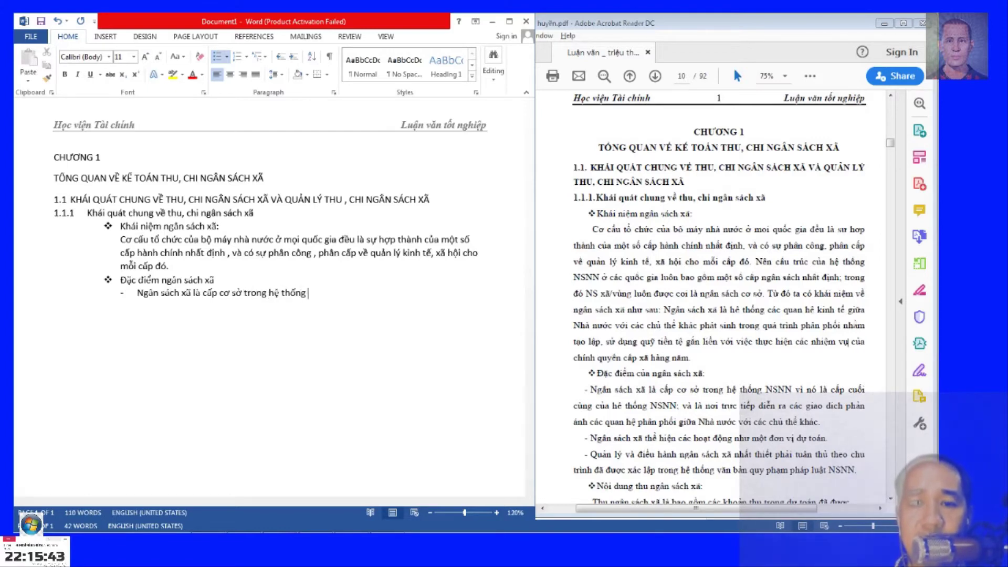
text(SNN.)
key(Return)
text(Ngân sách xã theện  ho)
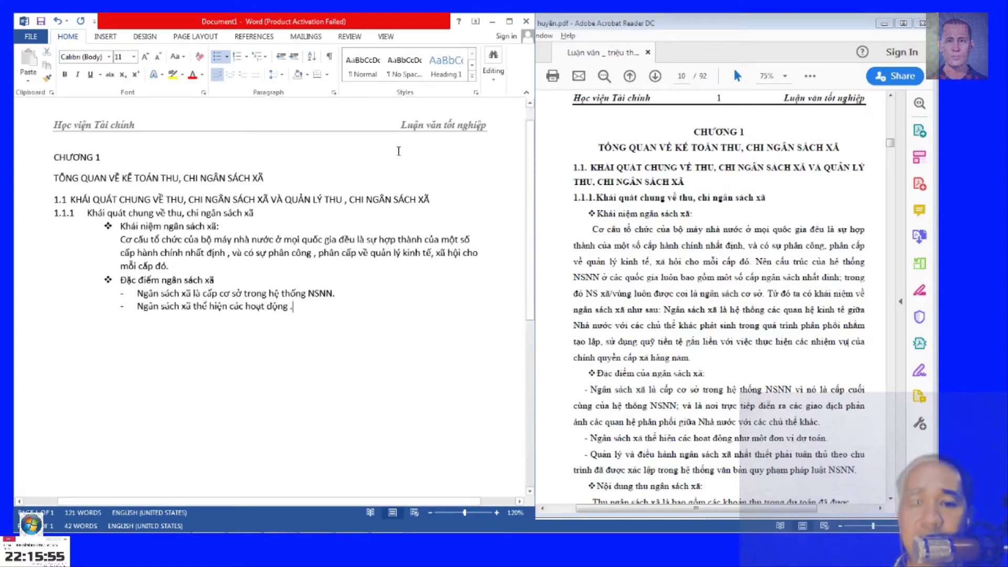
scroll(398, 151, down, 2)
Scroll the thesis PDF to page 14, where heading 1.1.2 on commune budget management begins.
click(682, 350)
scroll(682, 350, down, 2)
scroll(682, 350, down, 7)
scroll(682, 350, down, 5)
scroll(682, 350, down, 1)
scroll(680, 370, up, 3)
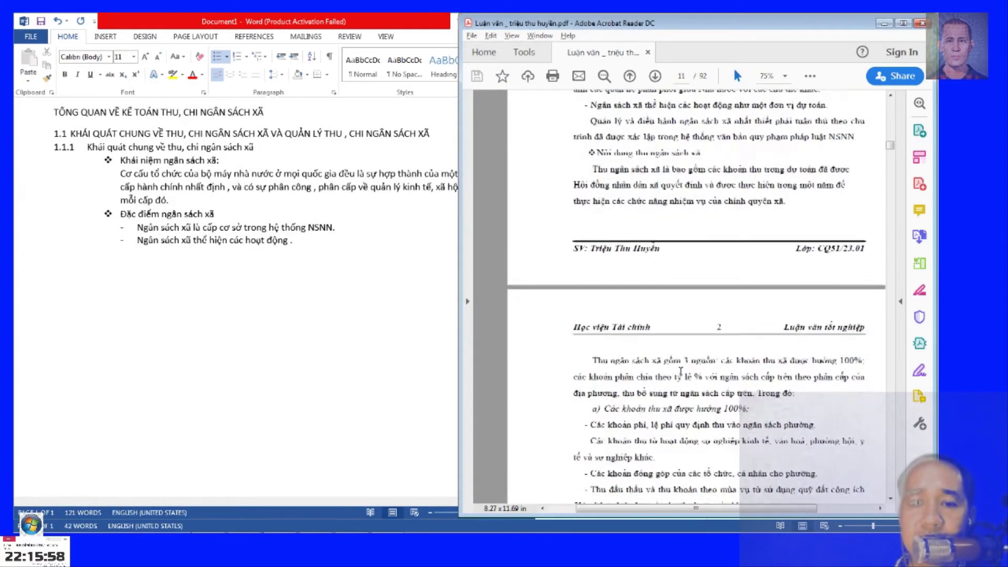
scroll(680, 371, down, 1)
scroll(680, 370, down, 2)
scroll(680, 370, down, 5)
scroll(682, 375, down, 7)
scroll(682, 376, down, 4)
scroll(681, 373, down, 7)
scroll(680, 370, down, 1)
scroll(680, 370, down, 8)
scroll(680, 370, down, 3)
scroll(680, 371, down, 7)
scroll(680, 370, down, 2)
scroll(680, 371, down, 8)
scroll(680, 371, down, 5)
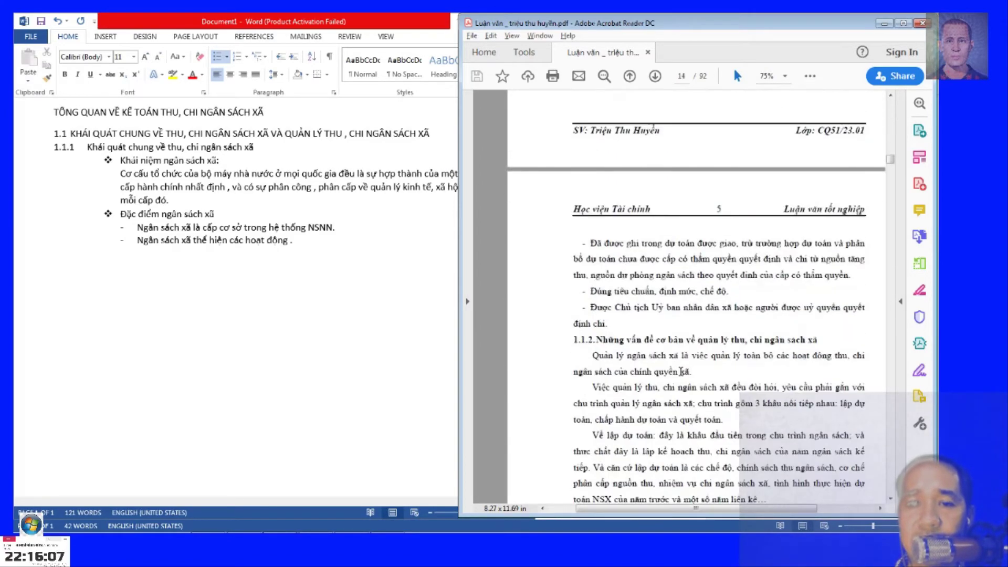
scroll(680, 371, down, 2)
scroll(681, 371, up, 2)
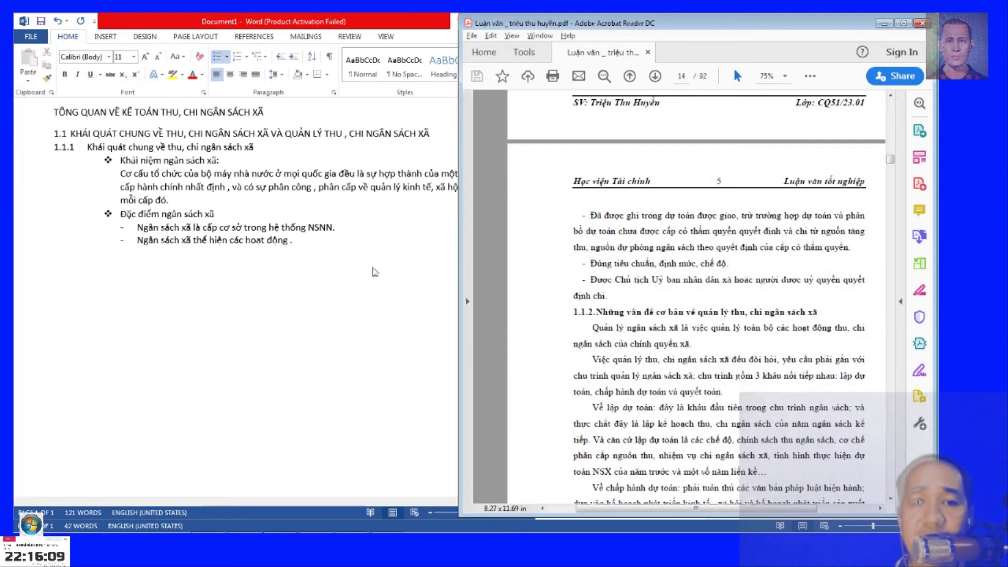
click(320, 249)
Type heading 1.1.2 on basic issues of commune budget revenue and spending, clearing the 1.1.3 numbering below.
key(Return)
key(ctrl+shift+n)
text(1)
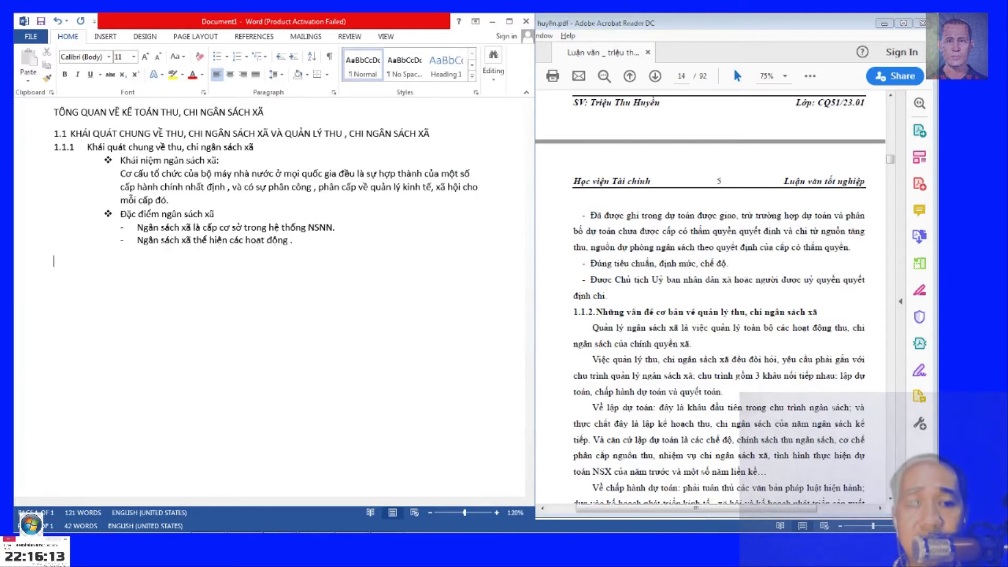
text(.)
text(2)
text(1.)
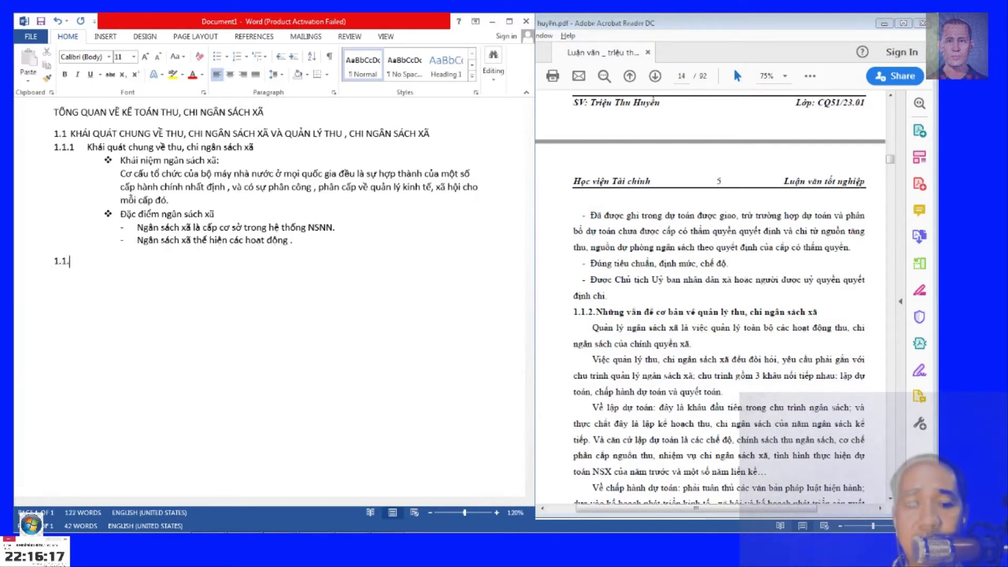
text(2 Nhữn)
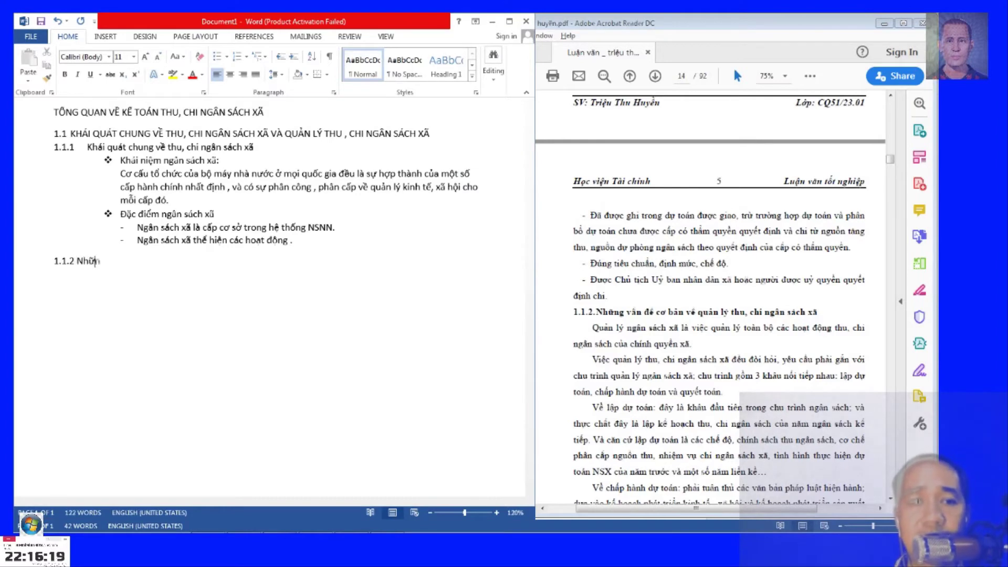
text(g )
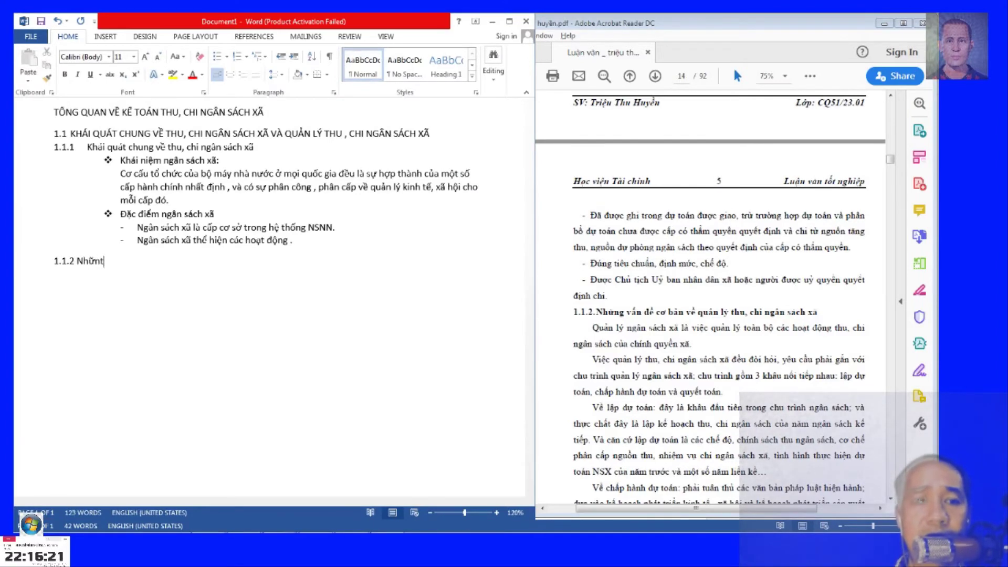
text(vấn đề cơ bản về quả)
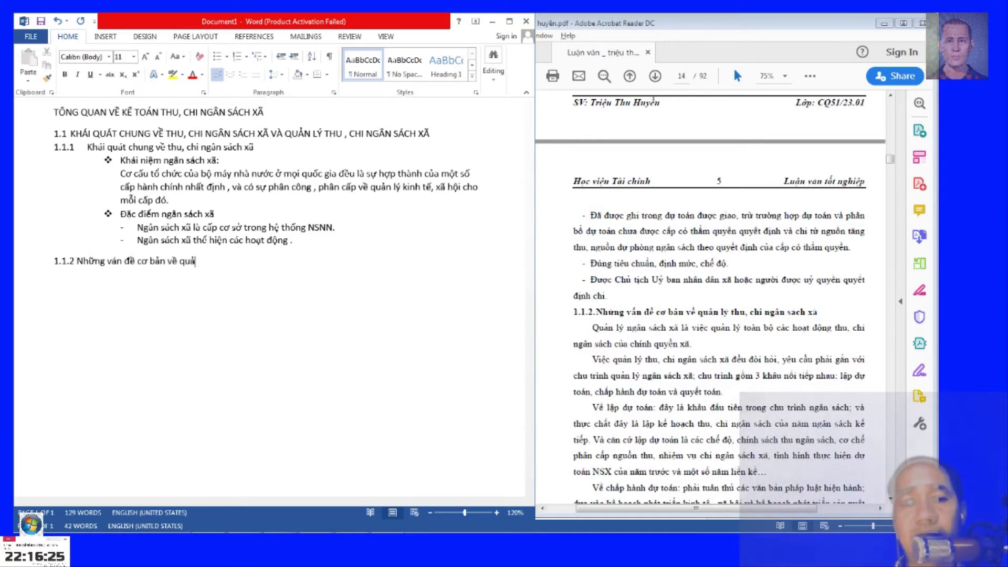
text(thu , chi ngân sách xã)
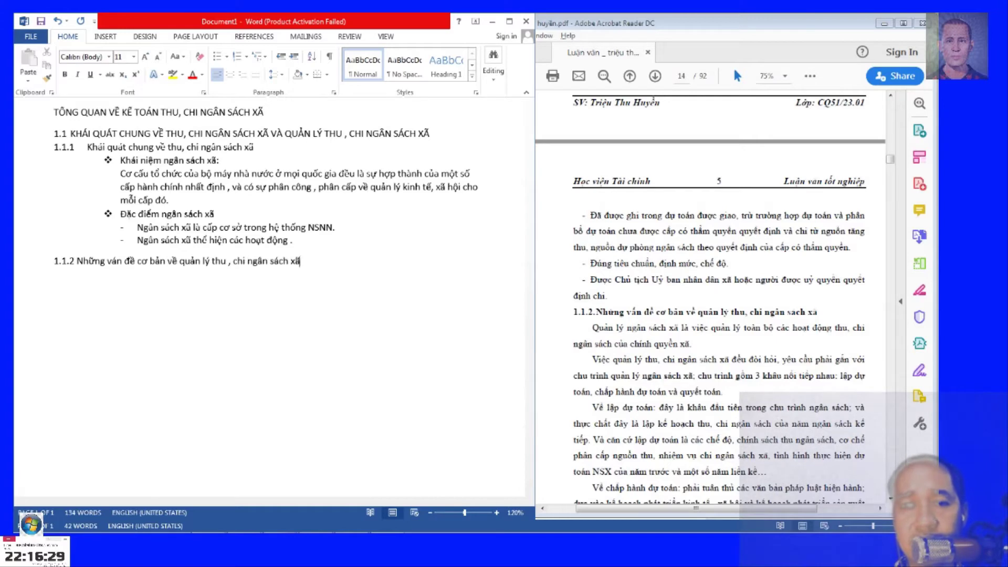
key(Return)
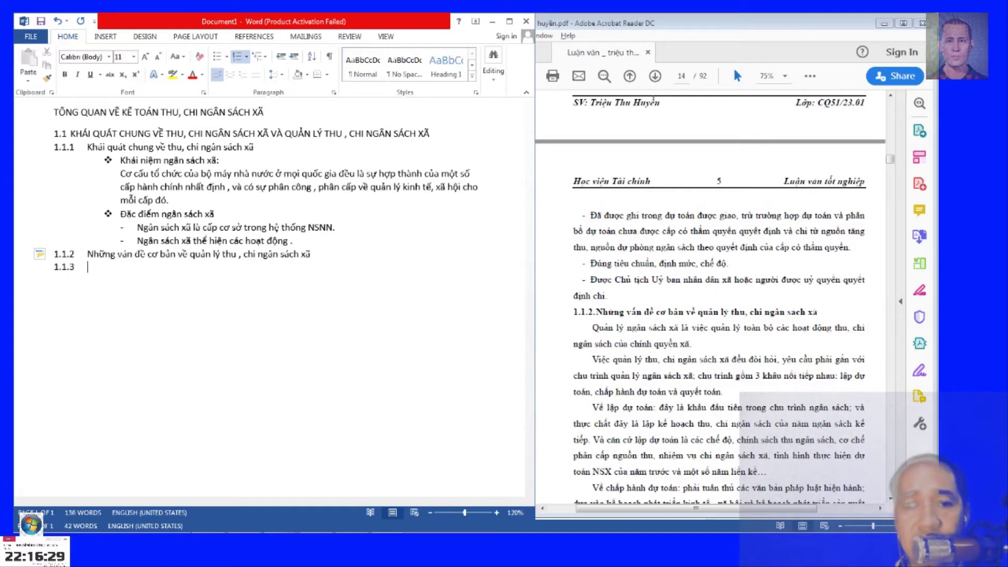
text(Quản)
key(BackSpace)
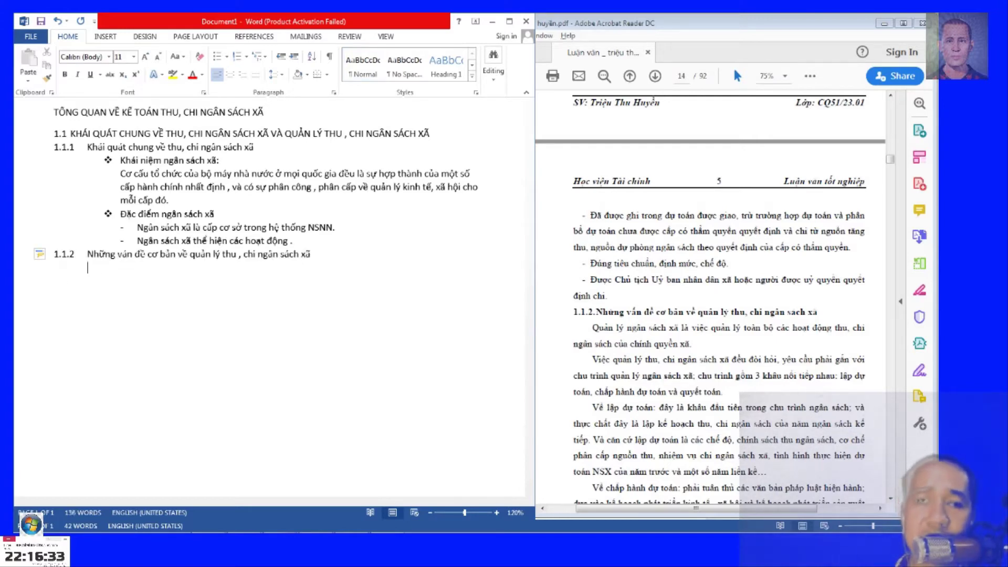
click(315, 521)
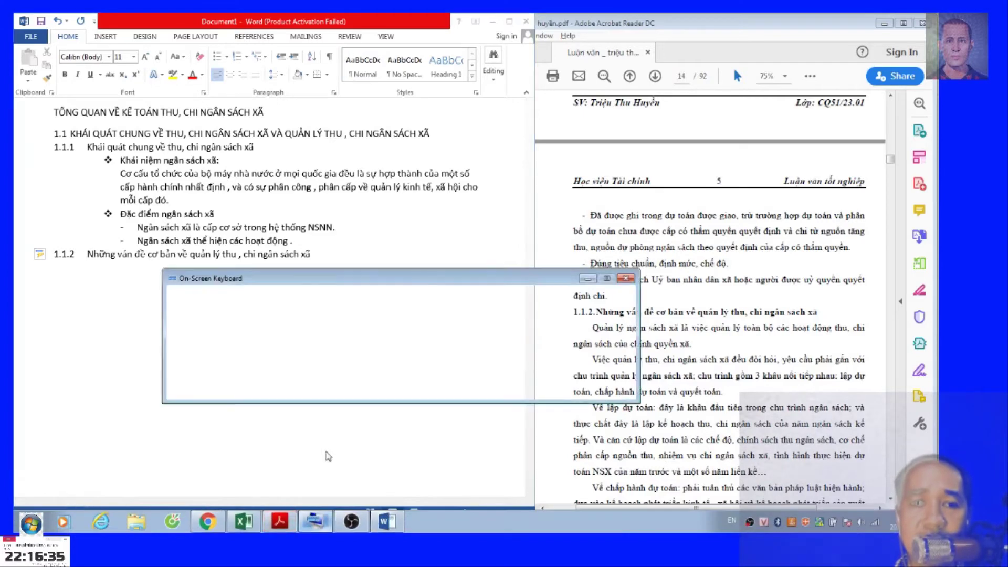
Dismiss the on-screen keyboard and type the opening body lines beginning 'Quản lý ngân sách xã là việc'.
click(543, 315)
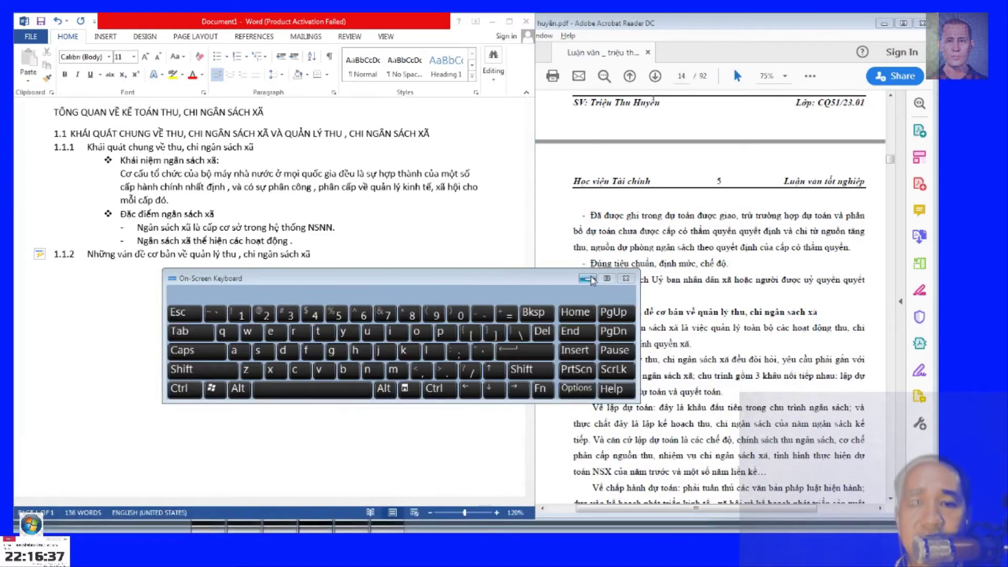
click(625, 278)
text(Quản lý ngân sá)
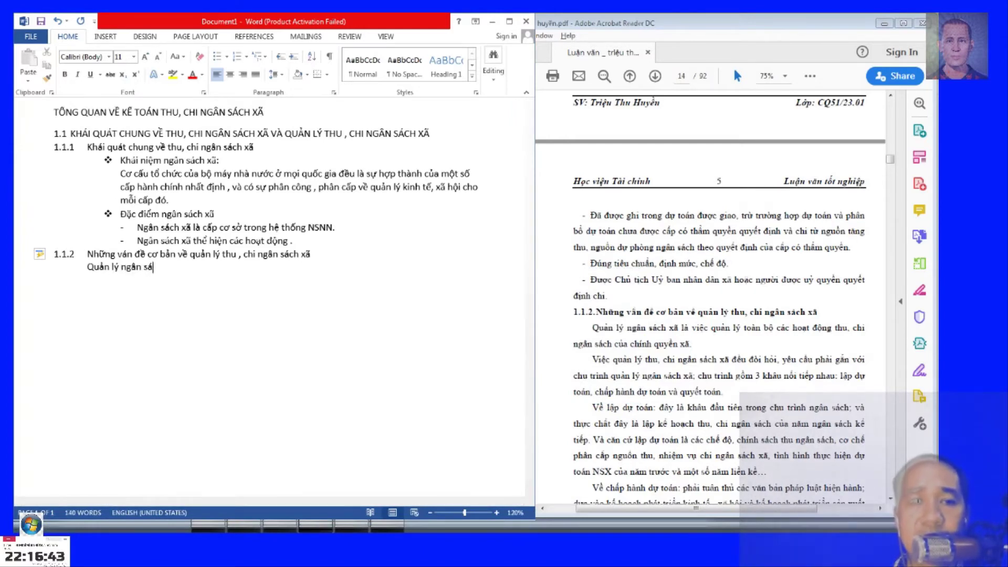
text(iệc)
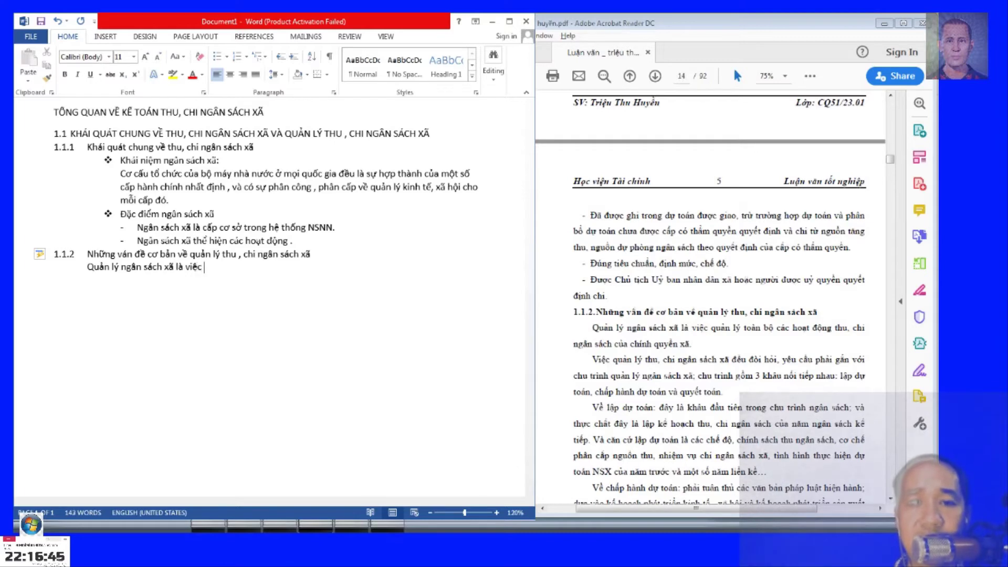
key(Return)
text(5t )
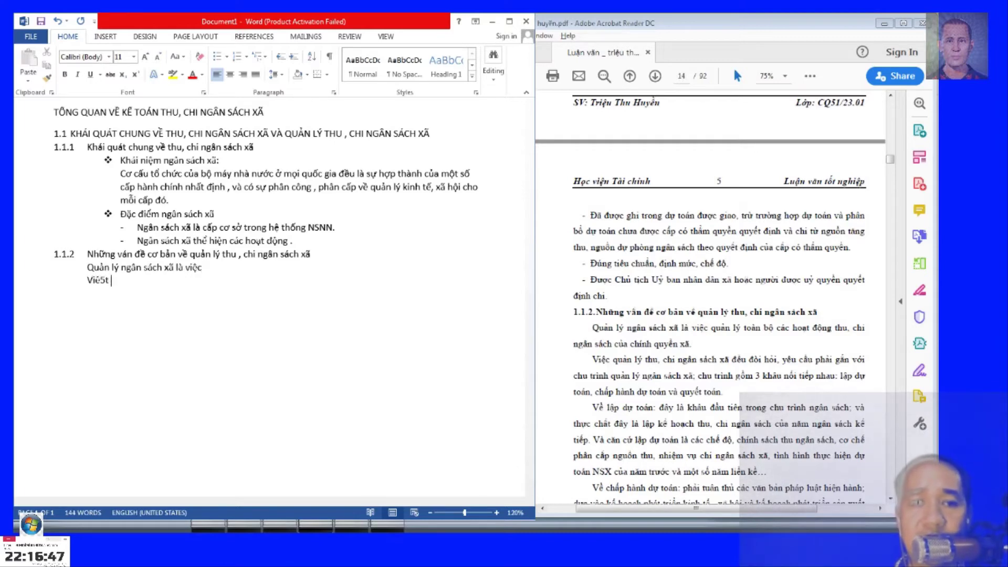
text(c)
text(ản )
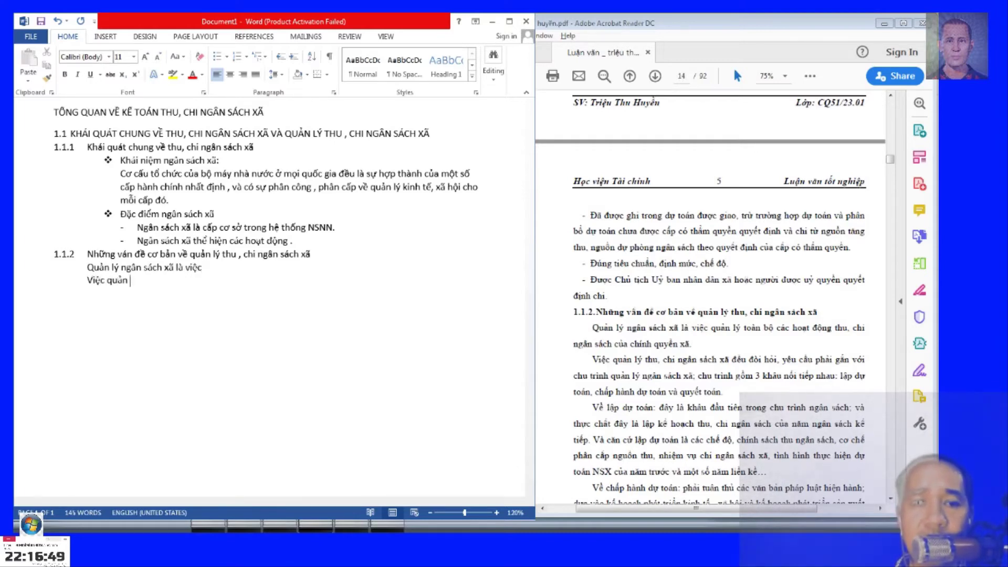
text(lý thu , chi n)
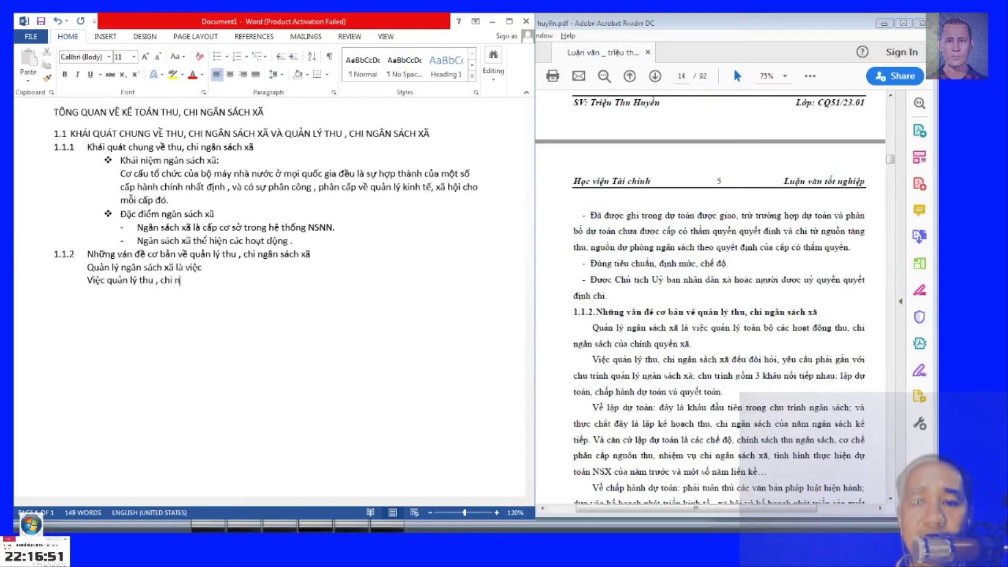
text(xã)
text(sách)
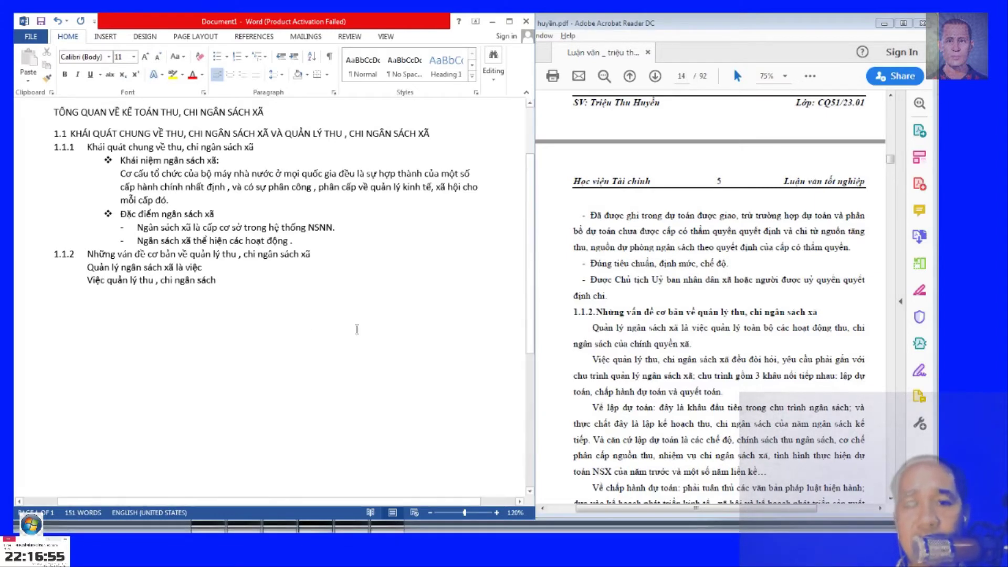
Show the Downloads folder in File Explorer sorted by date modified.
mouse_move(411, 521)
click(137, 521)
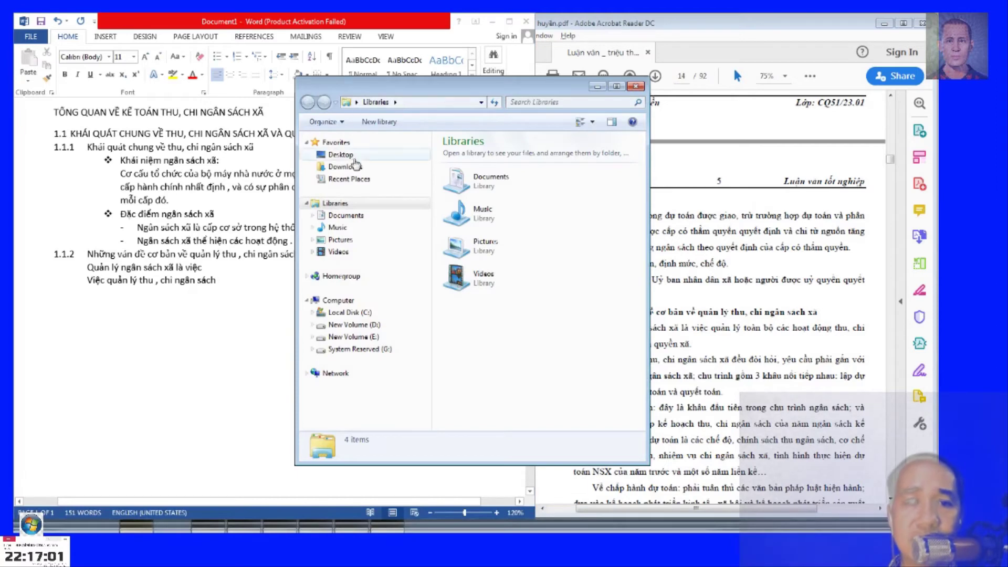
click(354, 168)
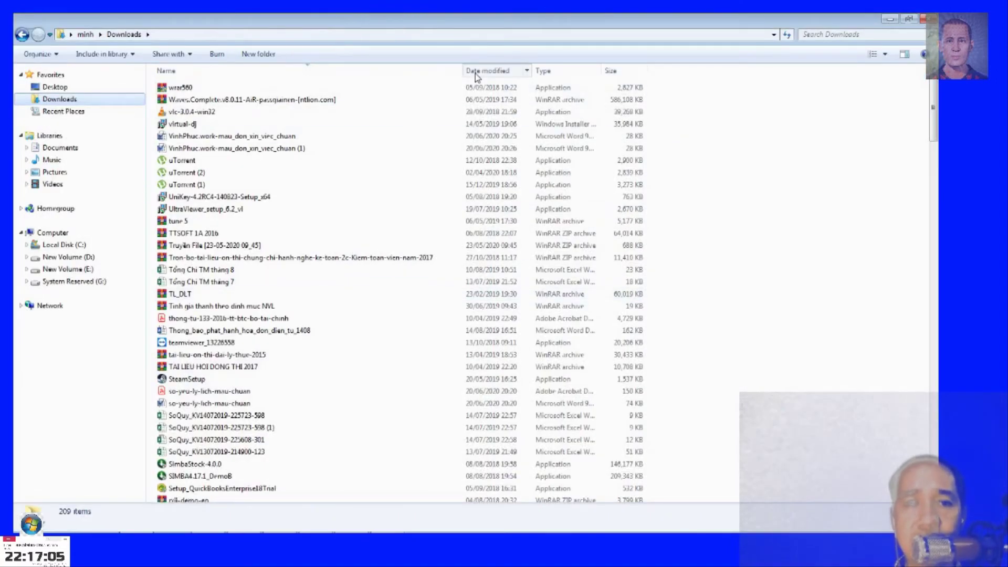
click(477, 70)
click(333, 307)
scroll(332, 310, down, 7)
scroll(332, 310, down, 10)
scroll(333, 309, down, 5)
scroll(333, 310, down, 10)
scroll(333, 309, down, 10)
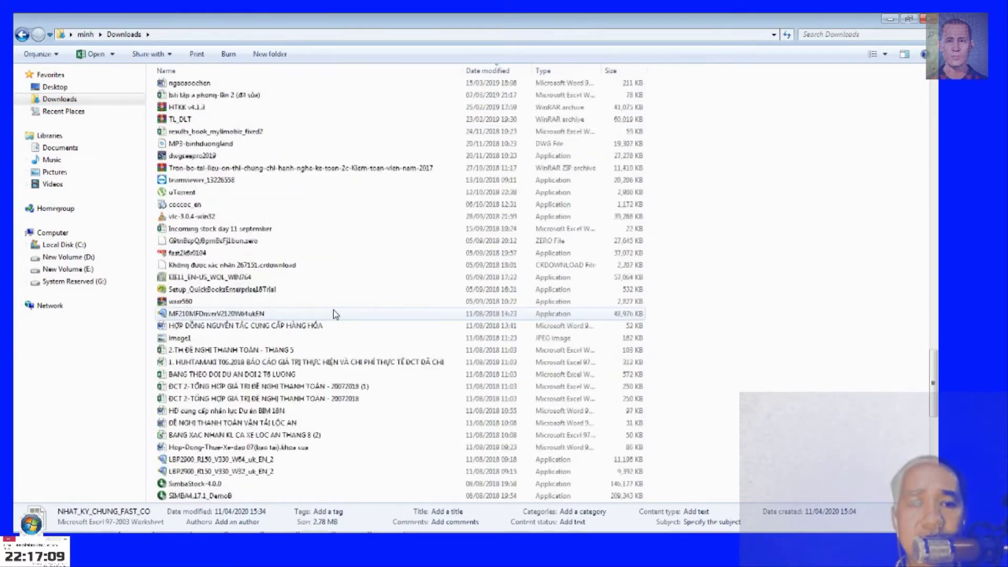
scroll(333, 310, down, 10)
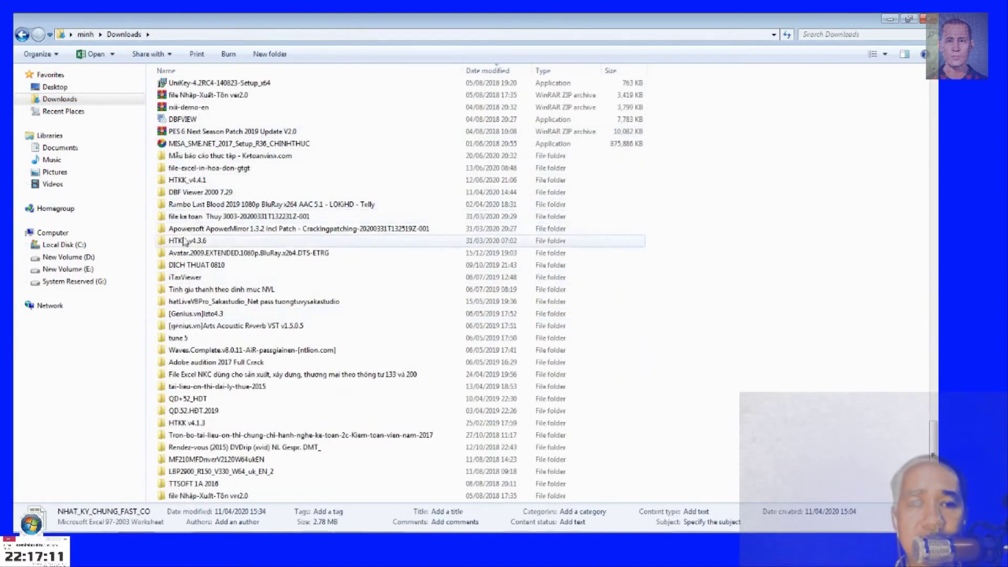
click(488, 71)
scroll(506, 168, up, 3)
scroll(508, 173, up, 3)
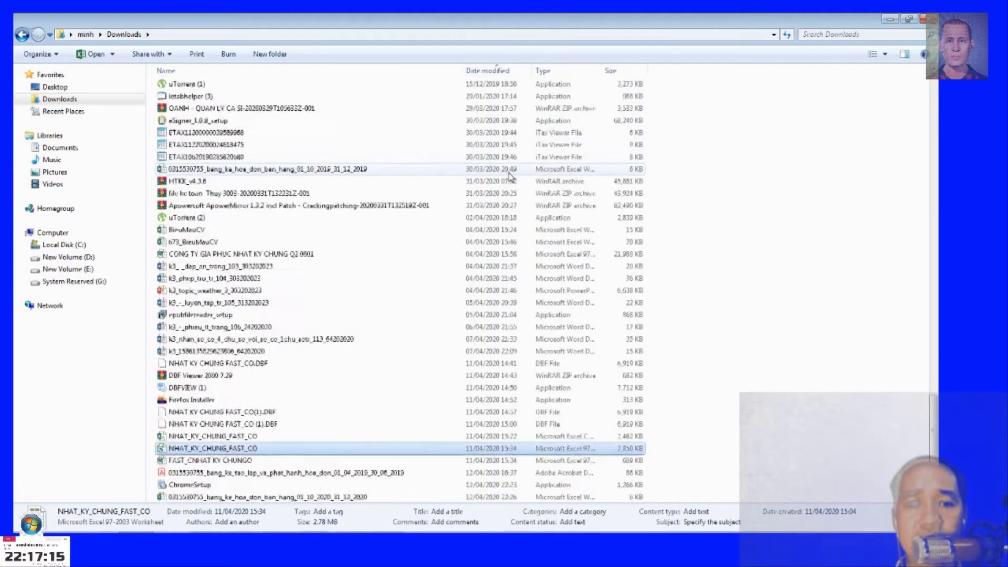
scroll(512, 178, up, 3)
scroll(510, 176, up, 5)
scroll(512, 177, up, 5)
scroll(514, 178, up, 5)
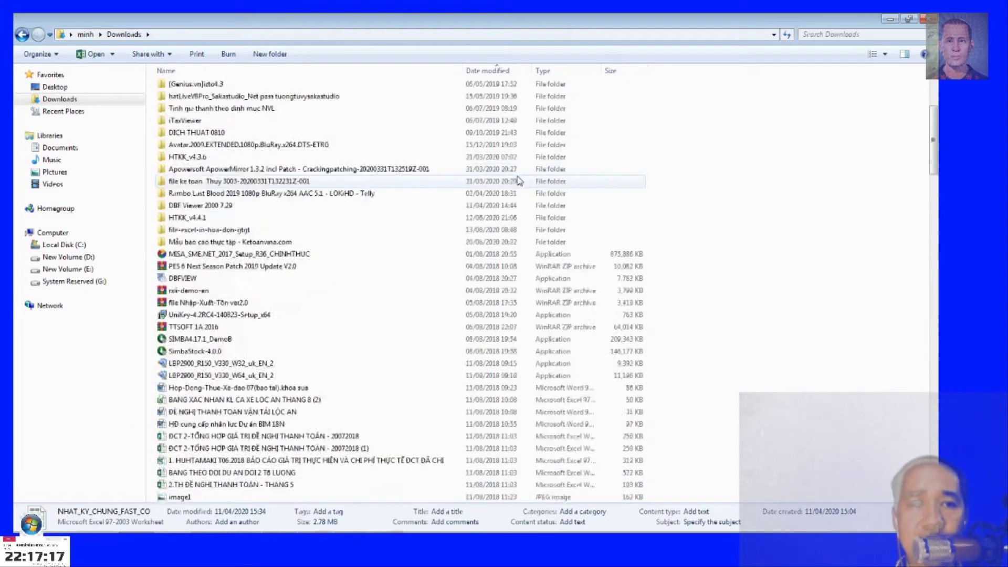
scroll(516, 180, up, 5)
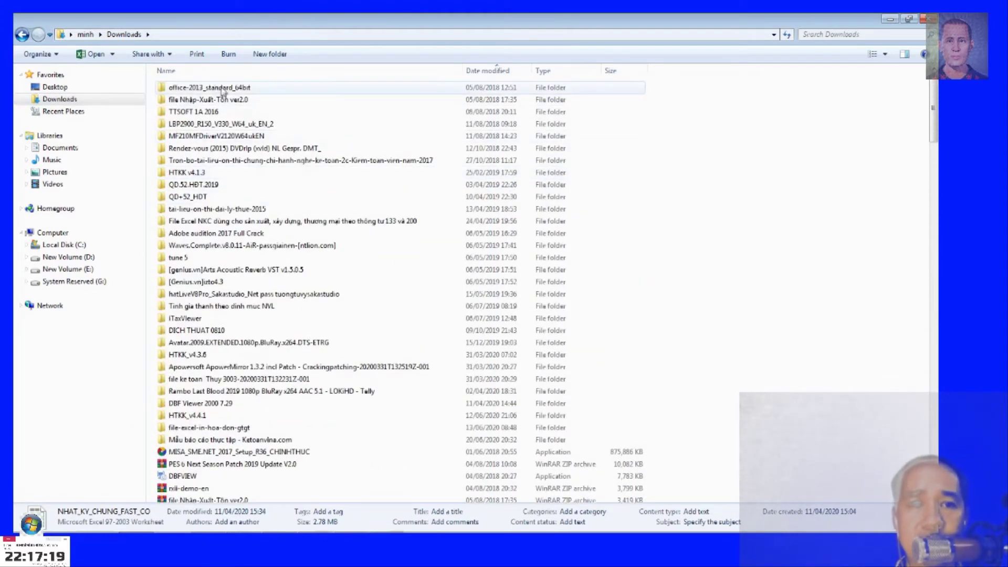
Open the Mẫu báo cáo thực tập folder and its báo cáo thực tập subfolder.
double_click(197, 444)
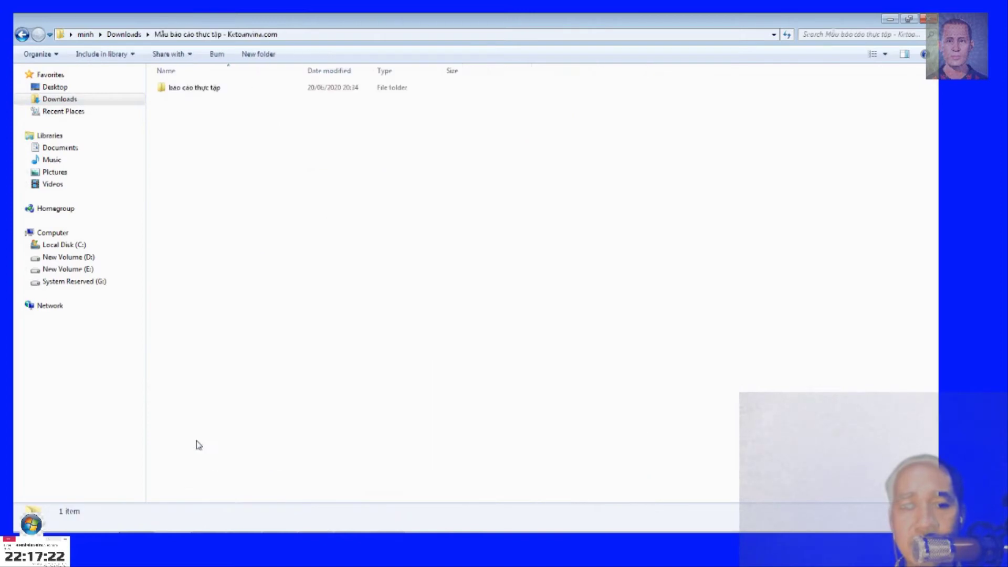
double_click(199, 91)
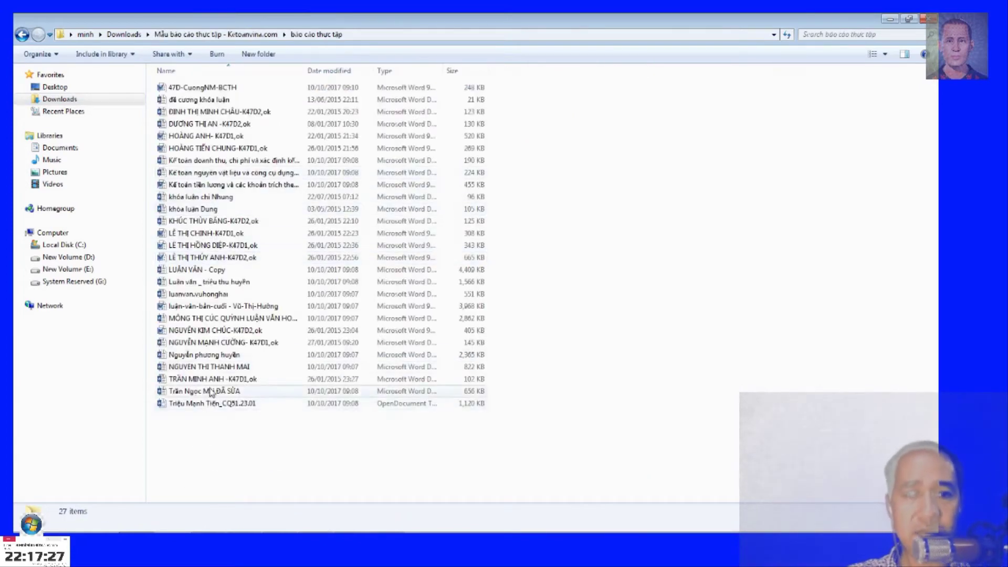
click(203, 197)
Open the sample thesis Word file from the list and maximize its window.
key(alt+Tab)
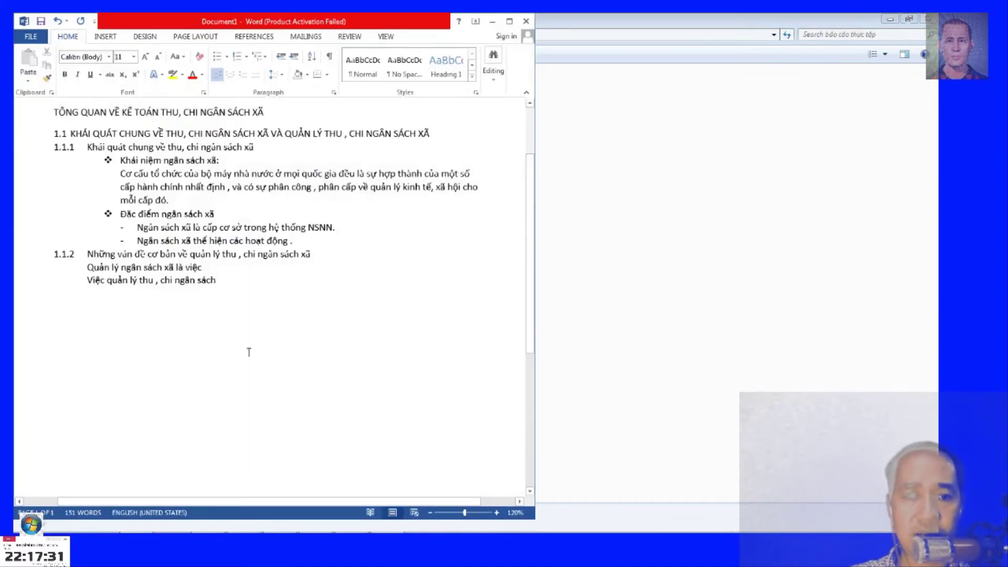
scroll(314, 326, down, 5)
scroll(326, 355, down, 5)
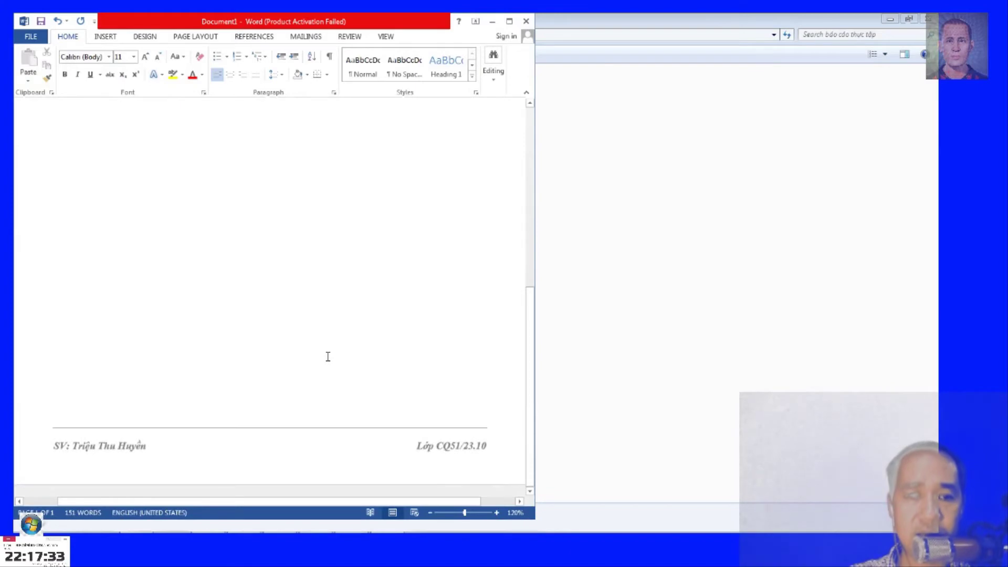
key(alt+Tab)
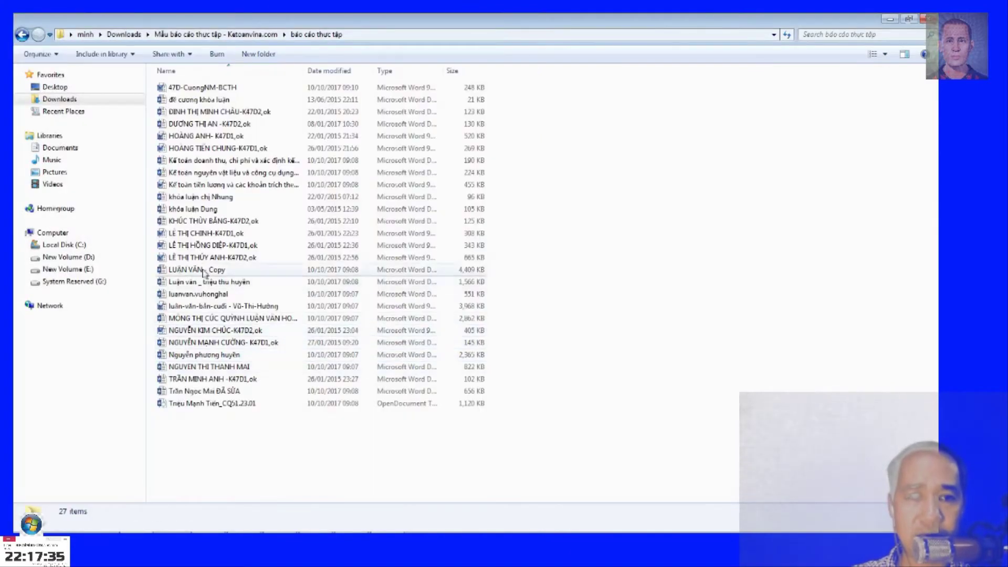
click(231, 282)
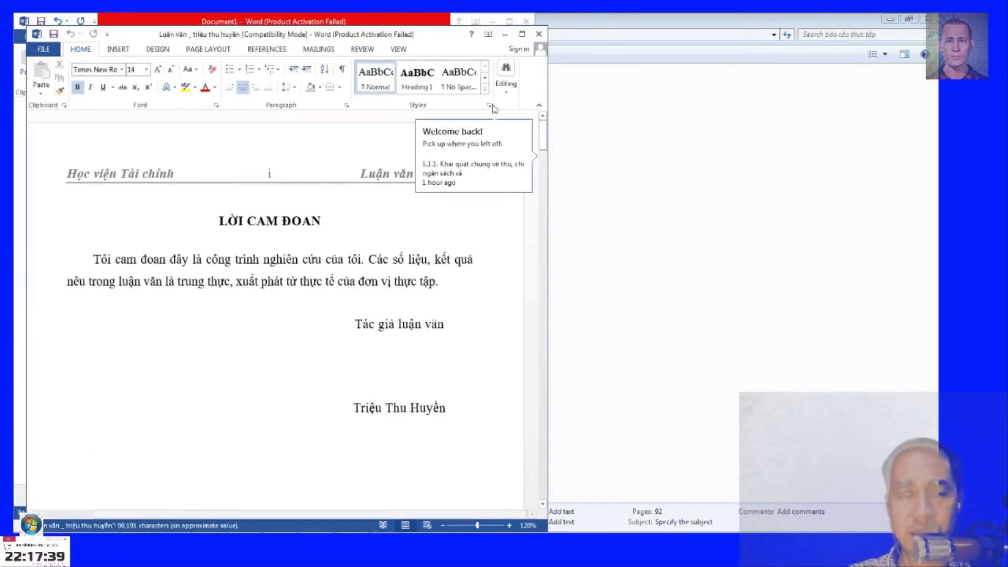
click(522, 33)
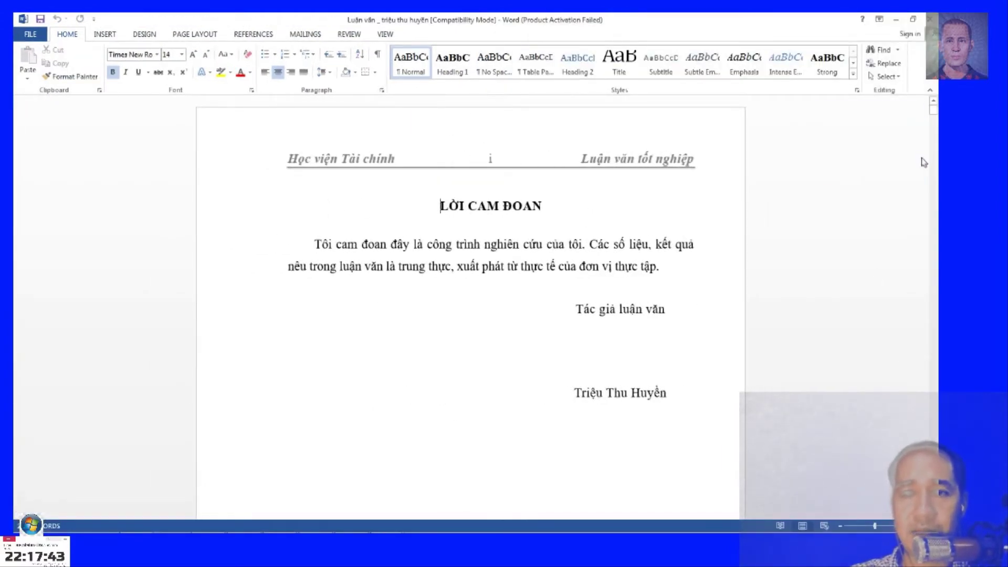
Scroll the thesis down through Chương 1 to section 1.1.2.
scroll(924, 163, down, 10)
scroll(923, 163, down, 10)
scroll(924, 163, down, 10)
scroll(470, 307, down, 10)
scroll(471, 307, down, 10)
scroll(399, 126, down, 10)
scroll(399, 126, down, 2)
scroll(399, 126, down, 10)
scroll(399, 126, down, 10)
scroll(399, 126, down, 10)
scroll(398, 126, down, 10)
scroll(399, 126, down, 10)
scroll(785, 271, down, 5)
scroll(785, 271, up, 3)
scroll(785, 271, up, 3)
scroll(441, 272, up, 3)
scroll(441, 272, up, 2)
scroll(441, 272, up, 3)
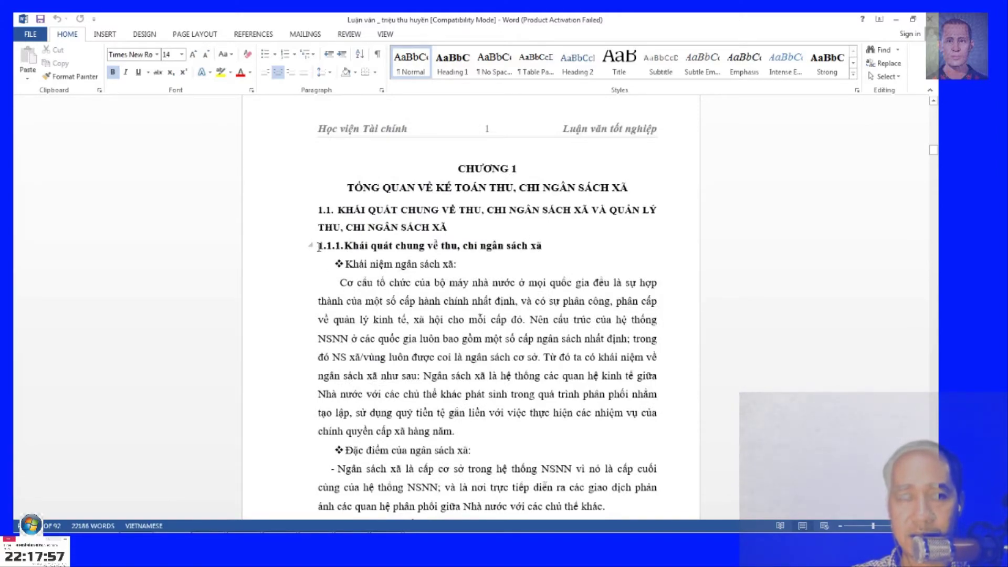
scroll(411, 332, down, 4)
scroll(461, 328, down, 3)
scroll(462, 315, up, 3)
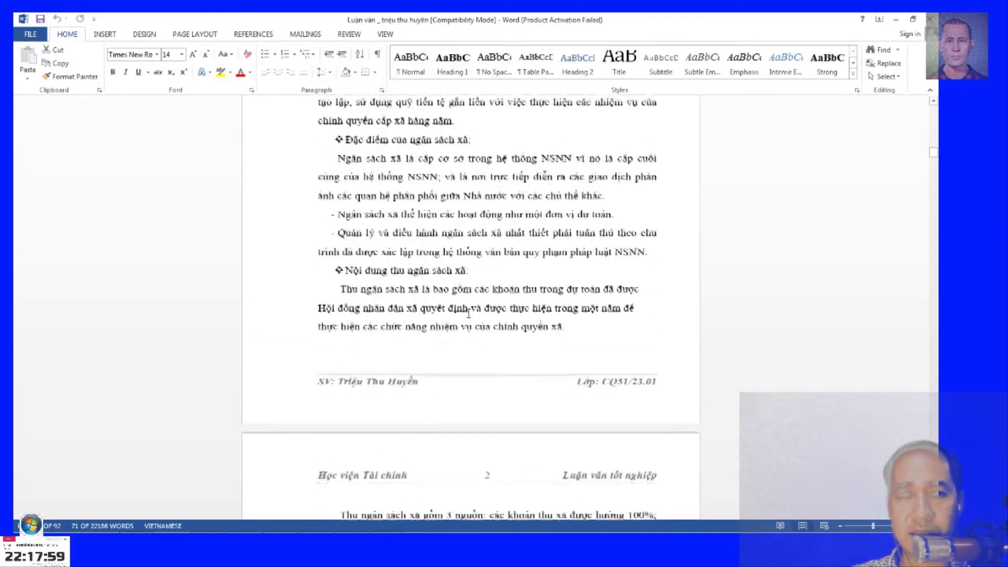
Select a passage in section 1.1.2 and scroll on to where section 1.2 begins.
click(455, 292)
drag(331, 254, 607, 312)
scroll(490, 329, down, 8)
scroll(489, 330, down, 3)
scroll(489, 329, down, 3)
scroll(490, 329, down, 4)
scroll(489, 330, down, 5)
scroll(489, 329, down, 8)
scroll(488, 324, down, 4)
scroll(488, 324, down, 5)
scroll(489, 325, down, 6)
scroll(488, 324, down, 1)
scroll(476, 335, down, 1)
scroll(476, 335, down, 3)
scroll(476, 335, down, 1)
scroll(476, 335, up, 1)
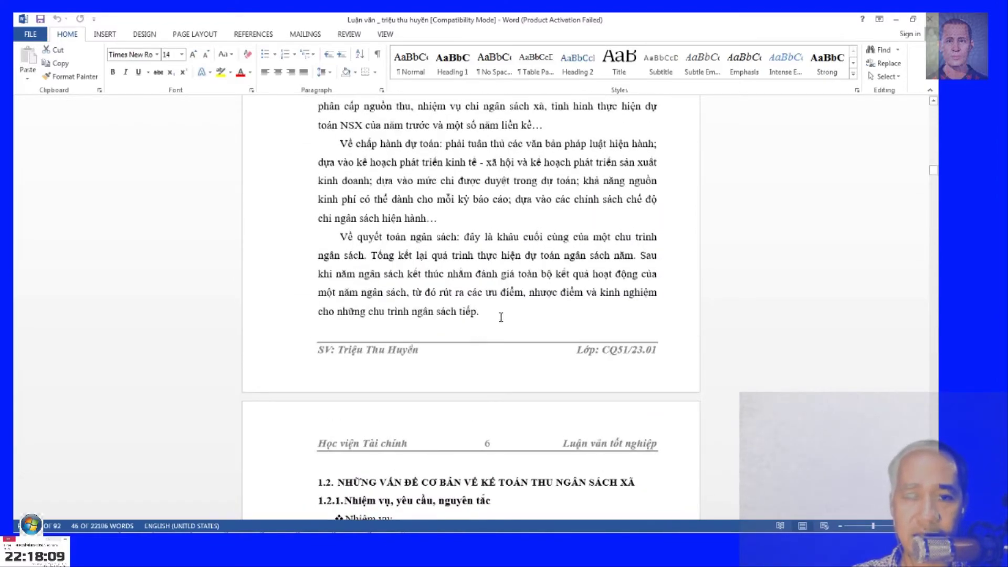
Copy the thesis passage ending at 'tiếp.' and paste it into Document1 below the 1.1.2 lines.
shift+click(499, 317)
key(ctrl+c)
key(ctrl+n)
key(ctrl+v)
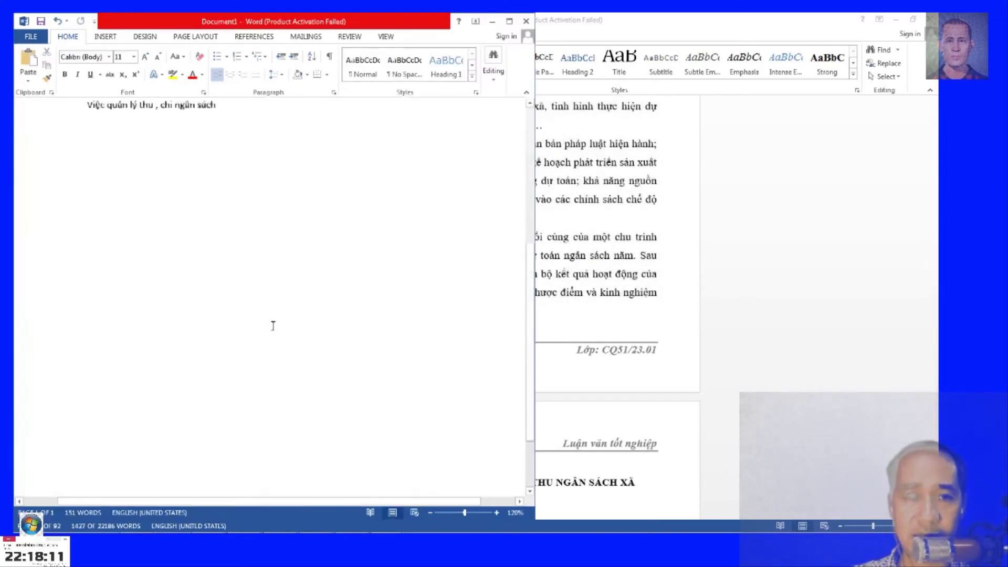
key(ctrl+v)
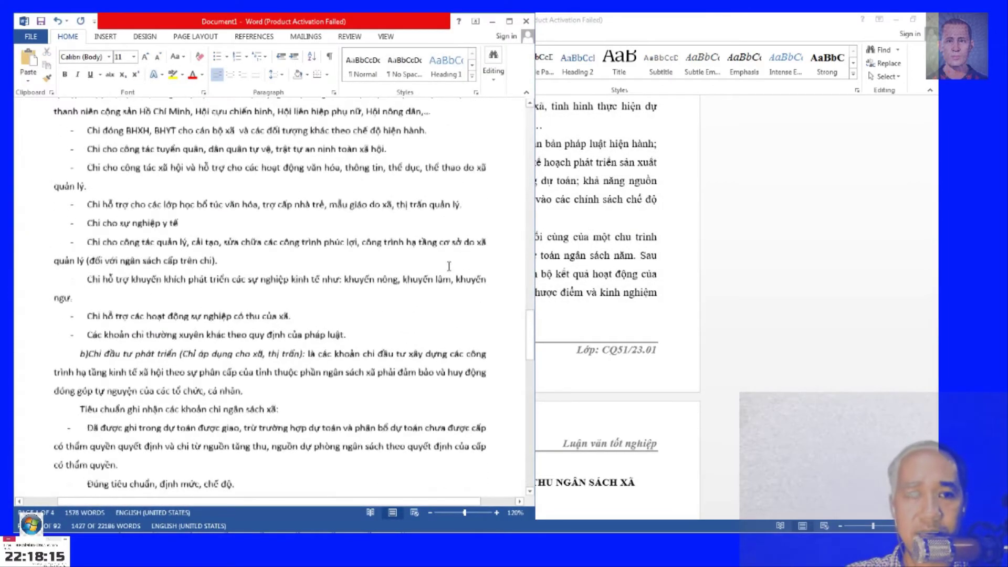
click(509, 21)
Try removing the dash from the 'Được Chủ tịch' paragraph, then undo the change.
scroll(937, 149, up, 5)
scroll(936, 148, up, 5)
scroll(936, 148, up, 5)
scroll(937, 149, up, 5)
scroll(937, 149, up, 5)
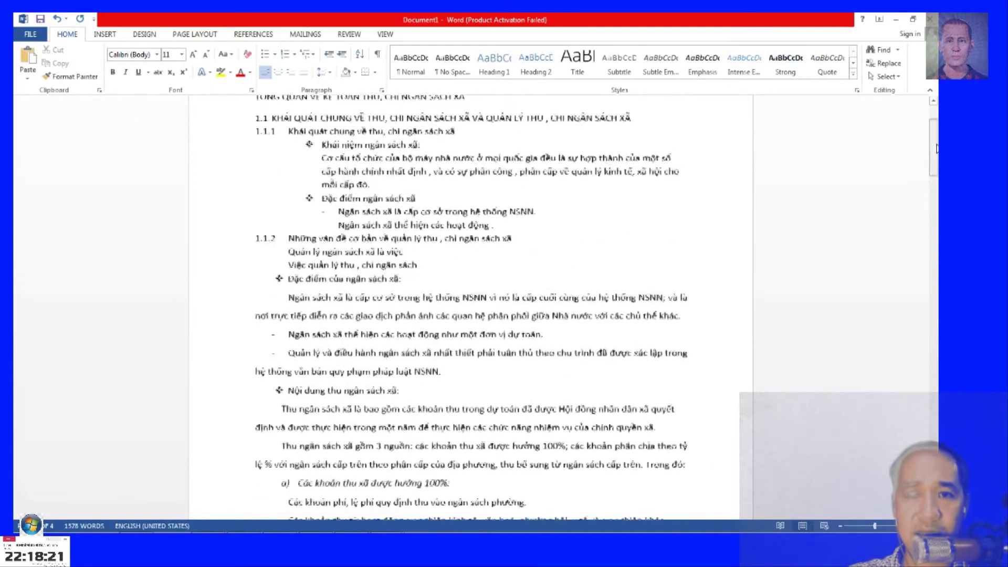
scroll(934, 158, down, 1)
scroll(350, 255, down, 2)
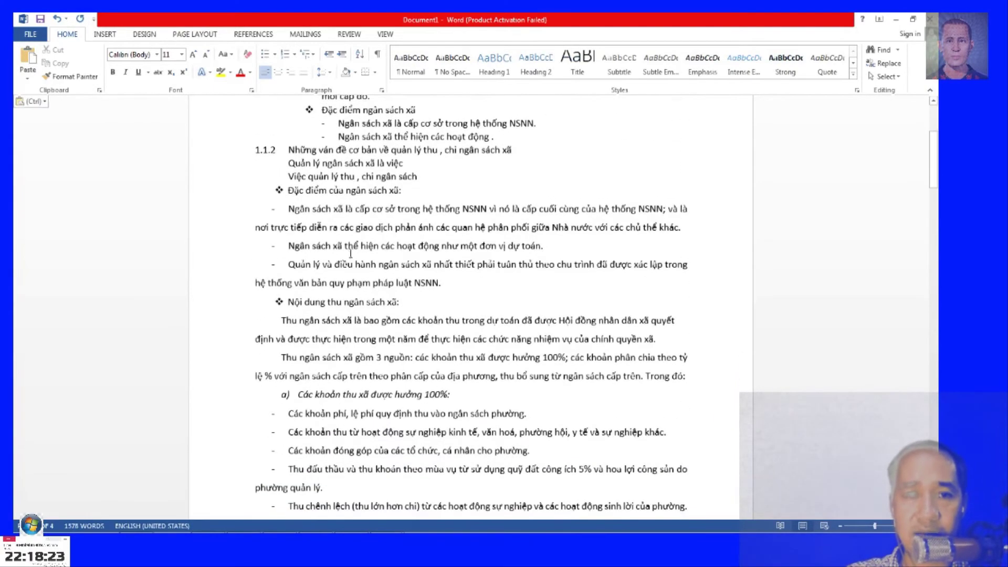
click(273, 207)
scroll(408, 356, down, 4)
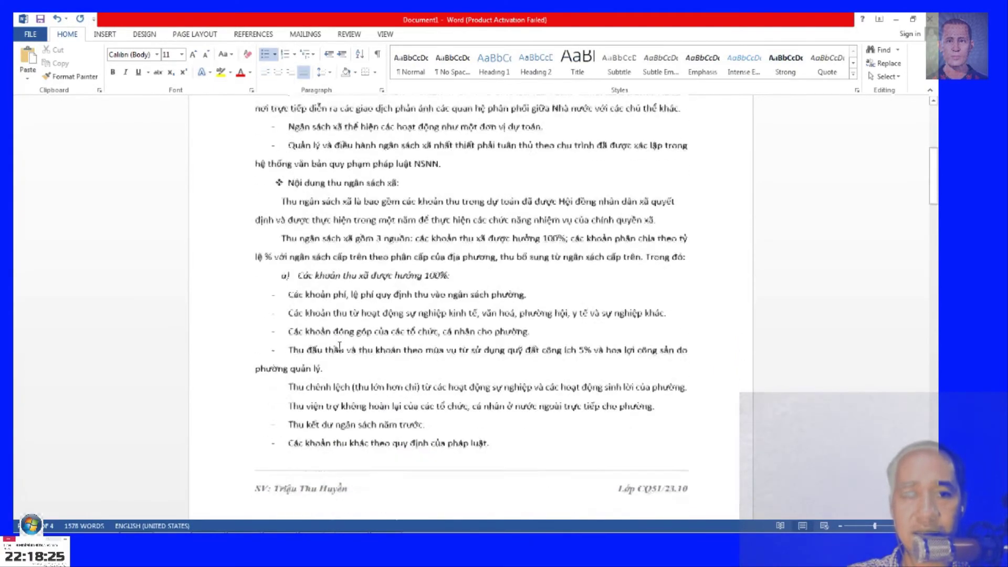
scroll(336, 315, down, 7)
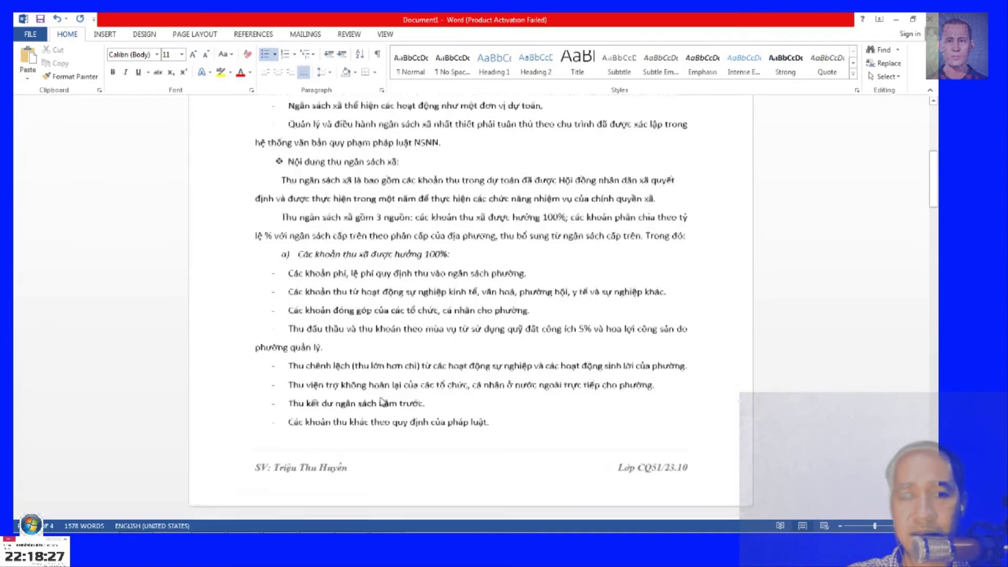
scroll(362, 363, down, 3)
scroll(385, 402, down, 7)
scroll(385, 402, down, 3)
scroll(385, 402, down, 5)
scroll(385, 402, down, 4)
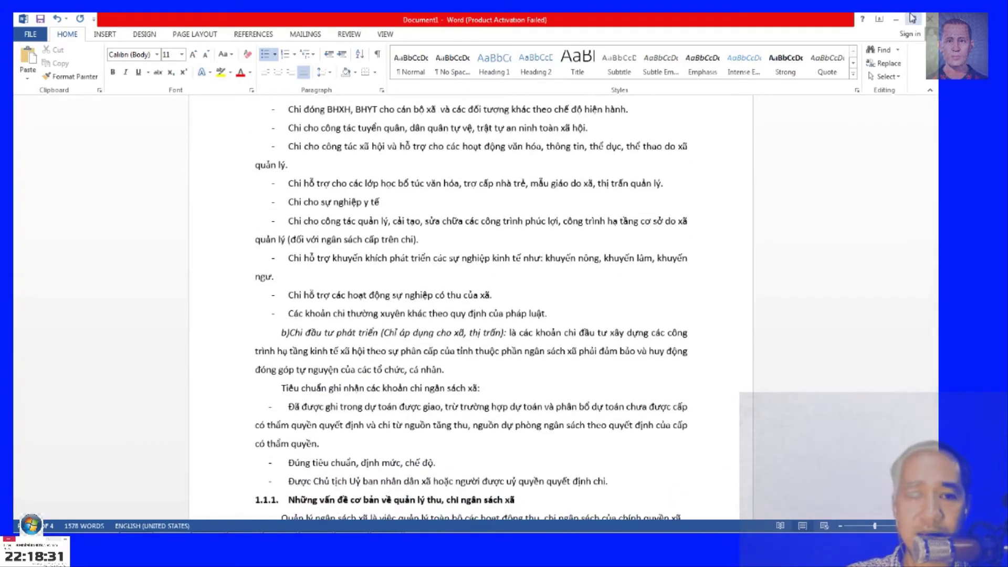
scroll(543, 395, down, 1)
scroll(543, 395, down, 2)
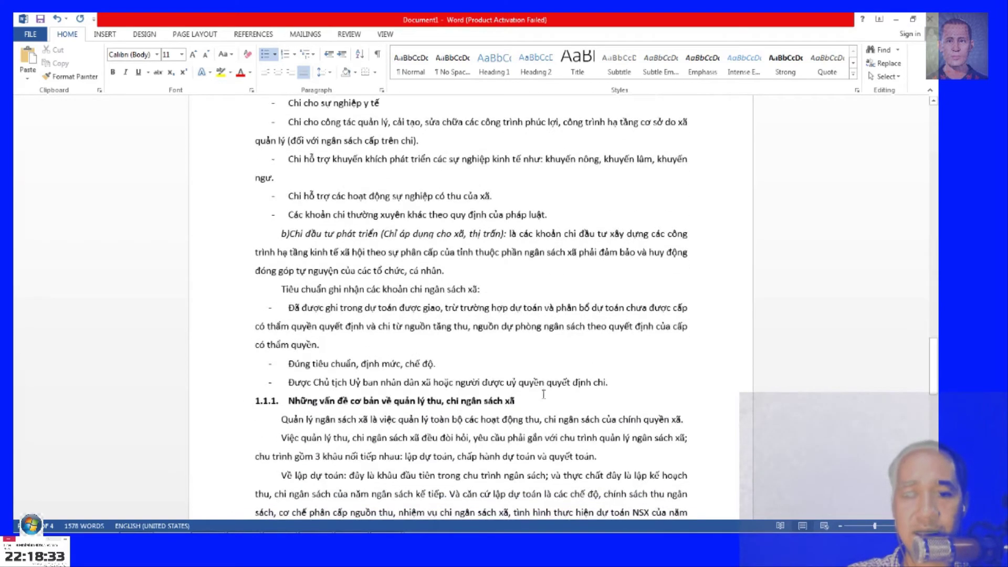
drag(543, 395, 289, 414)
key(ctrl+shift+n)
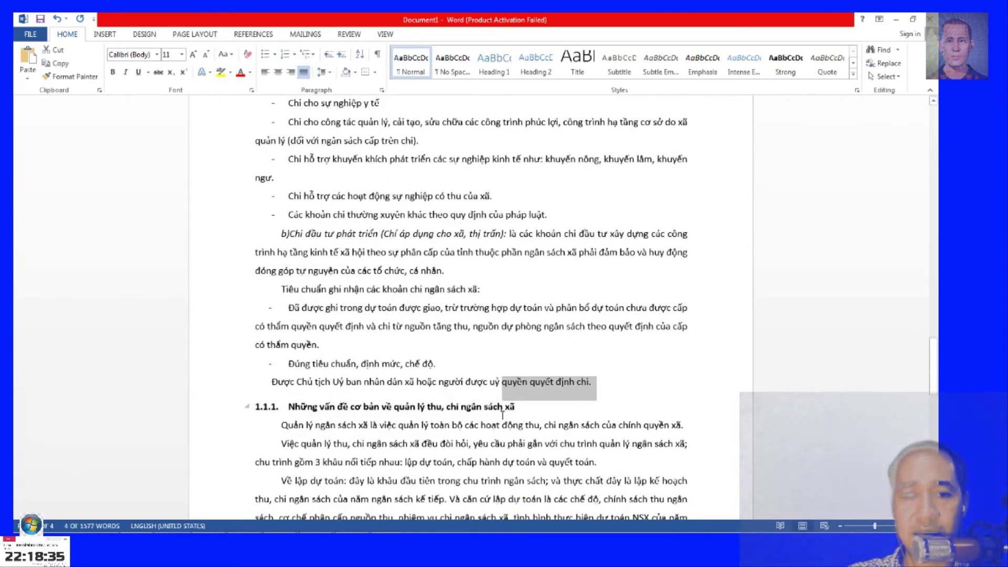
key(ctrl+z)
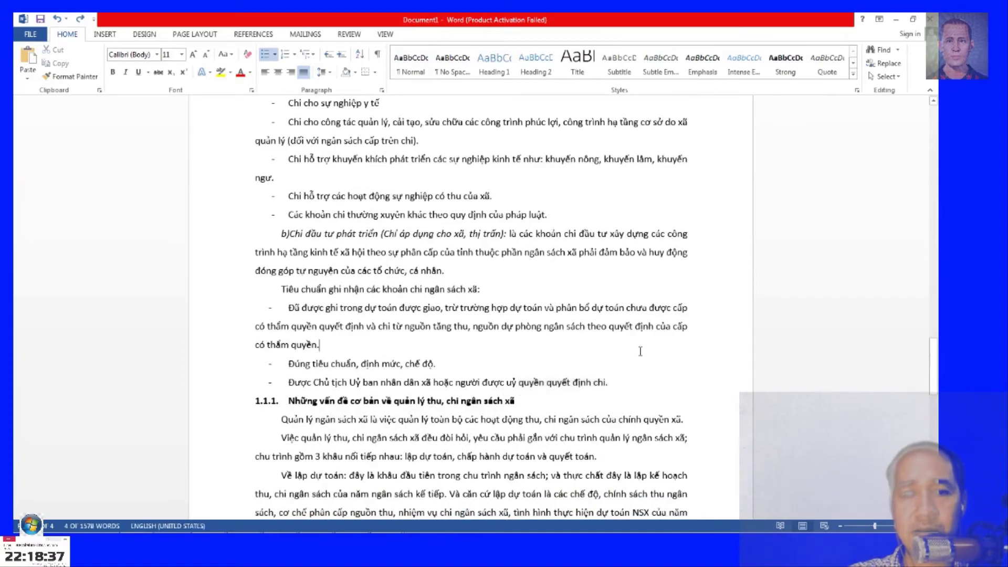
Left-align every paragraph in Document1.
scroll(638, 350, up, 9)
scroll(641, 352, up, 3)
scroll(641, 352, up, 6)
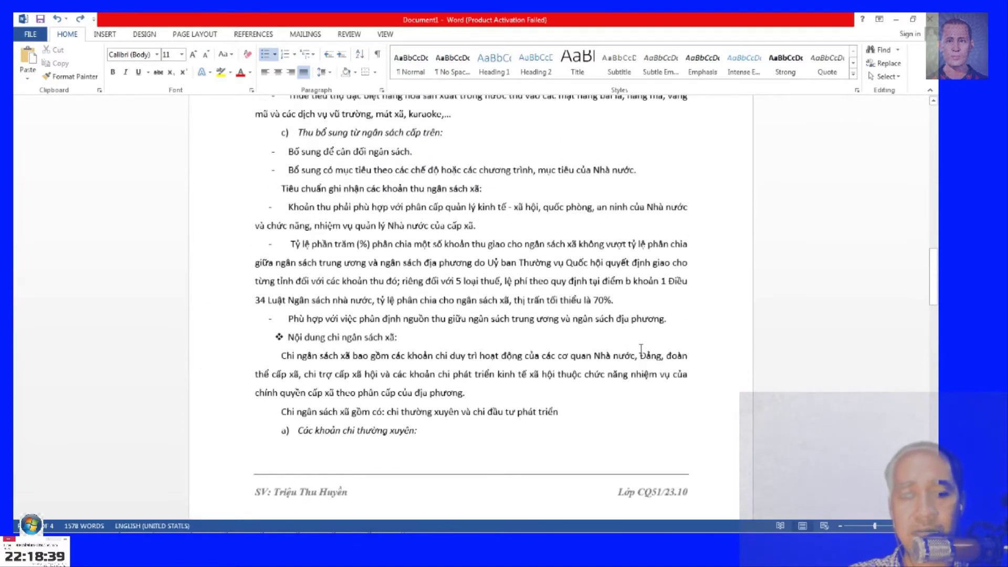
key(ctrl+a)
scroll(612, 340, up, 1)
scroll(612, 340, down, 1)
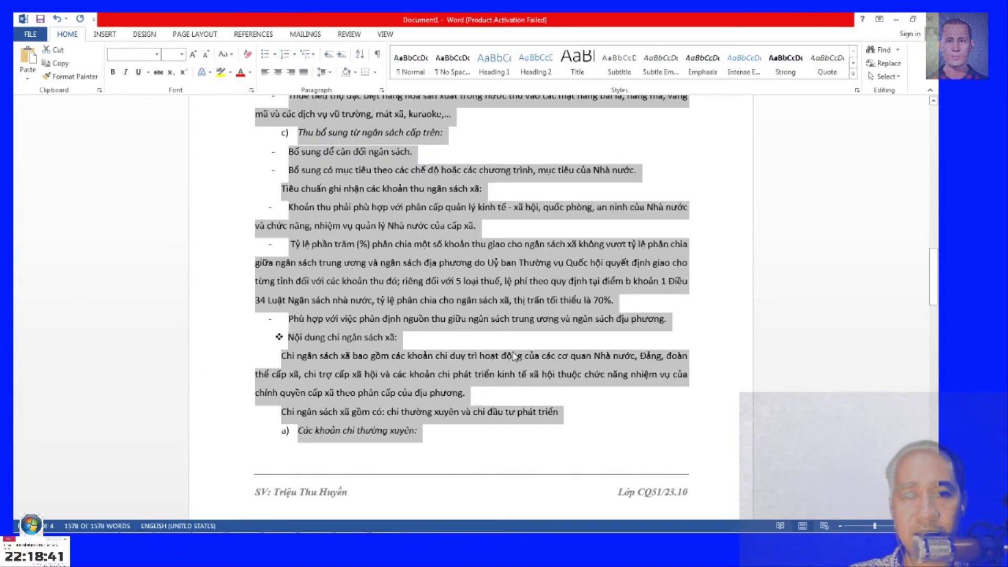
click(612, 340)
scroll(612, 340, down, 1)
scroll(612, 340, down, 5)
drag(934, 313, 936, 395)
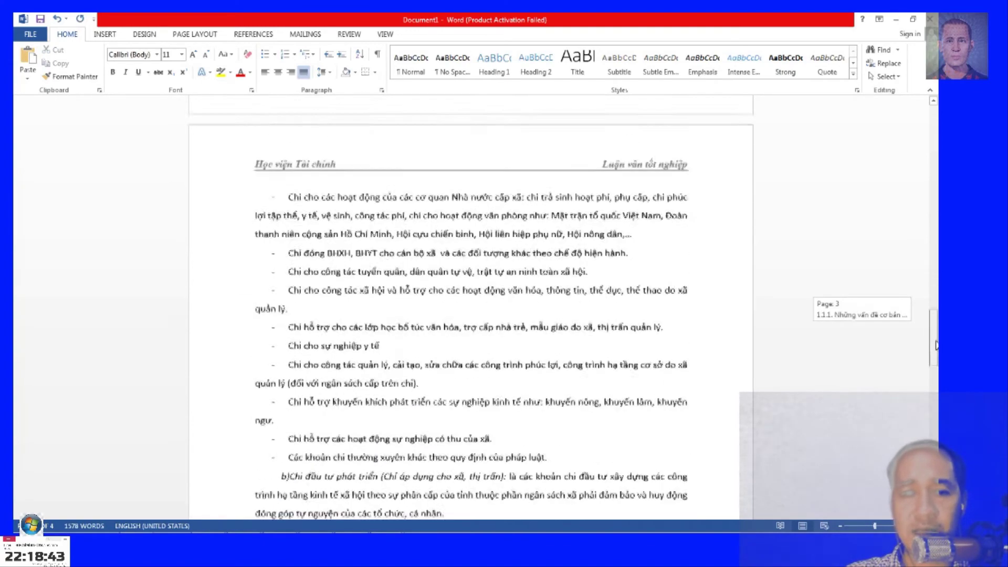
key(ctrl+a)
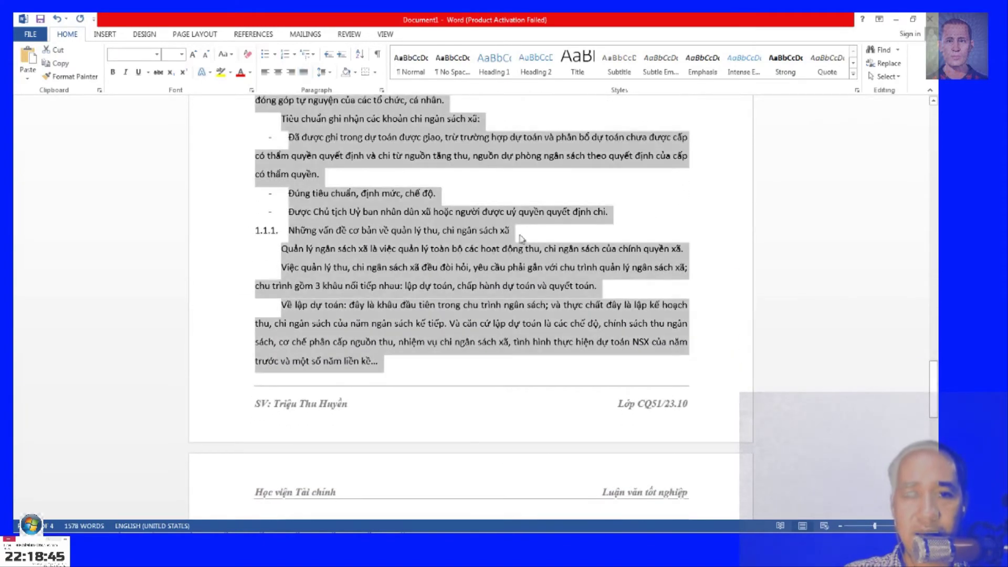
key(ctrl+l)
click(585, 286)
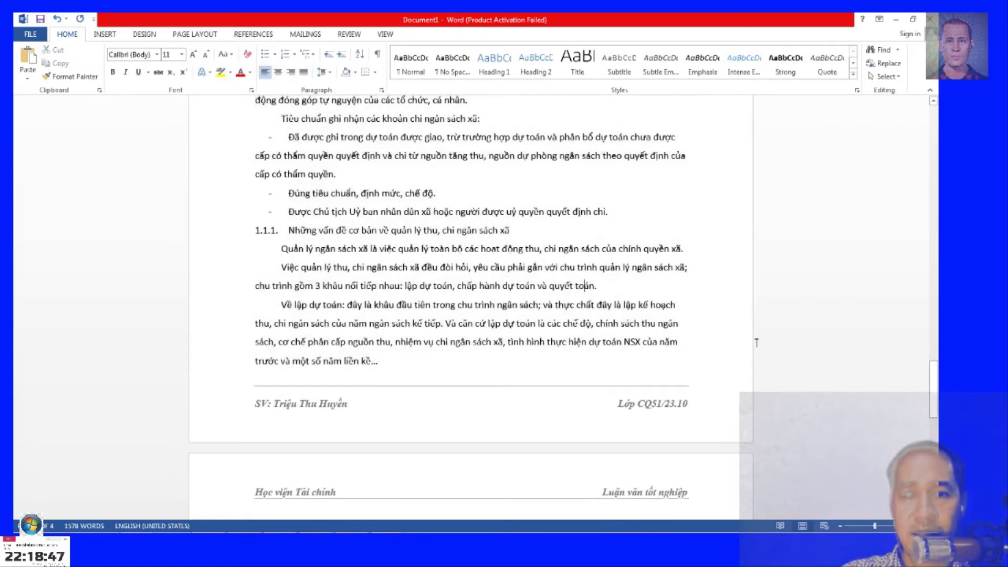
drag(934, 390, 933, 105)
key(alt+Tab)
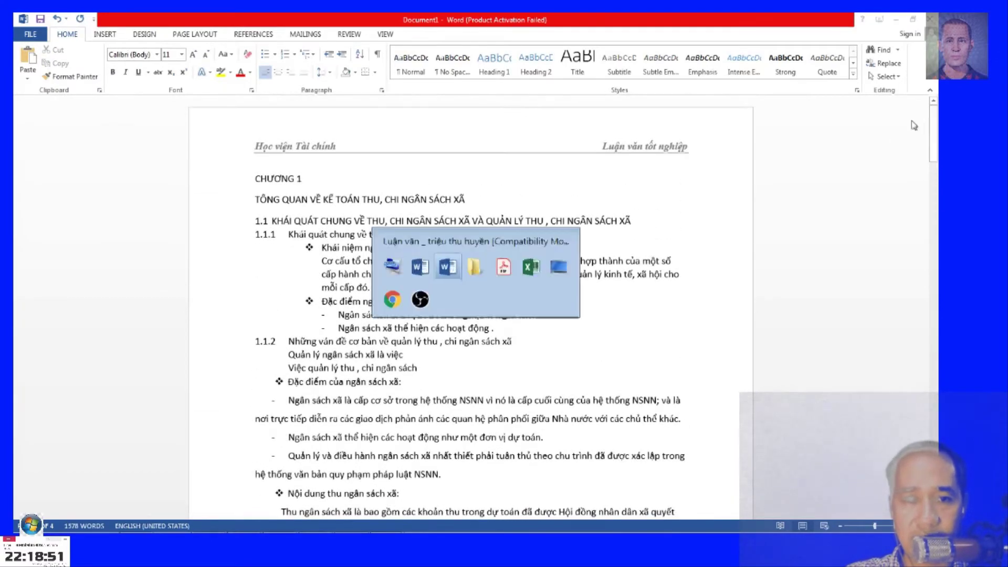
key(alt+Tab)
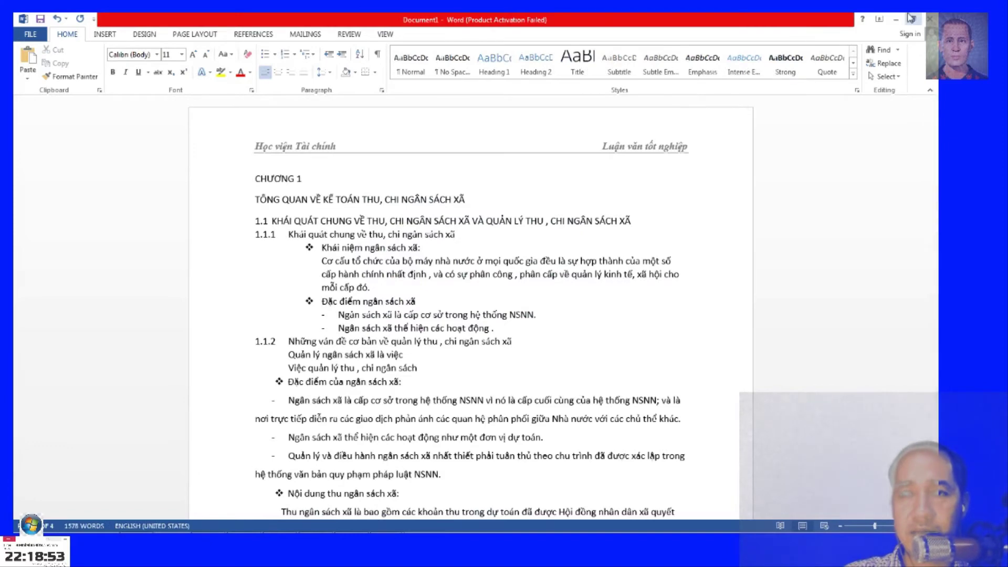
Arrange the Document1 draft in a smaller window alongside the thesis PDF.
click(910, 19)
click(660, 46)
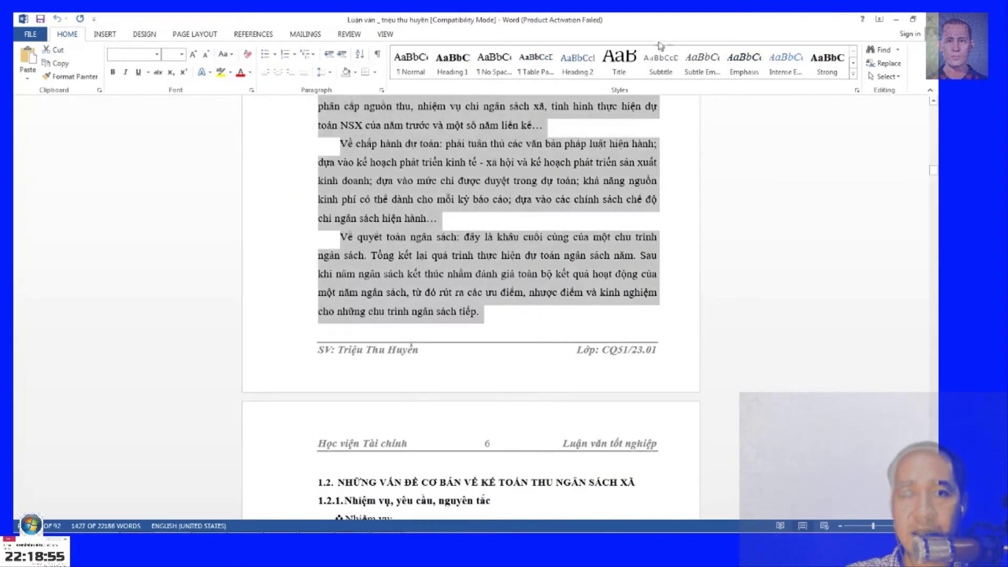
key(alt+Tab)
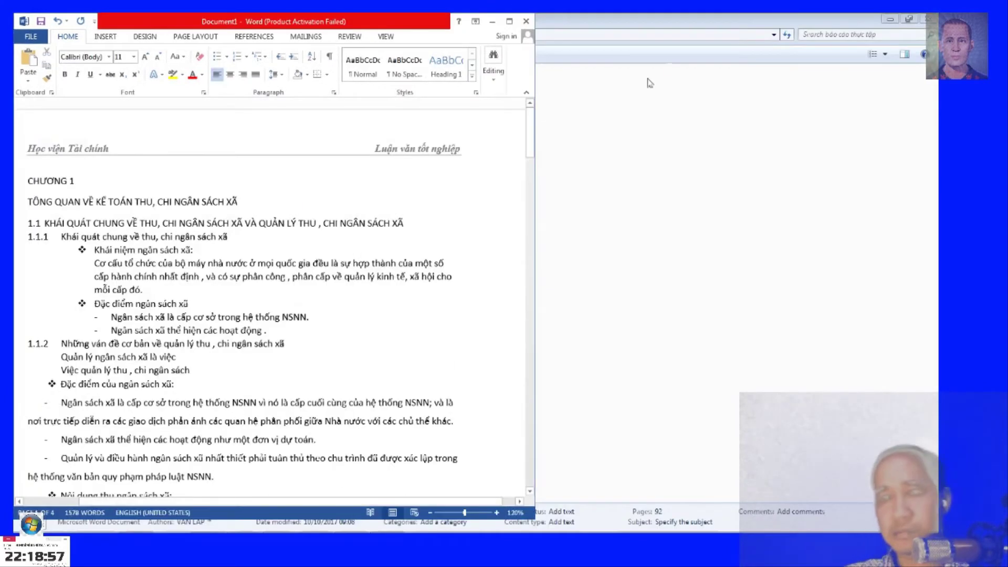
click(281, 521)
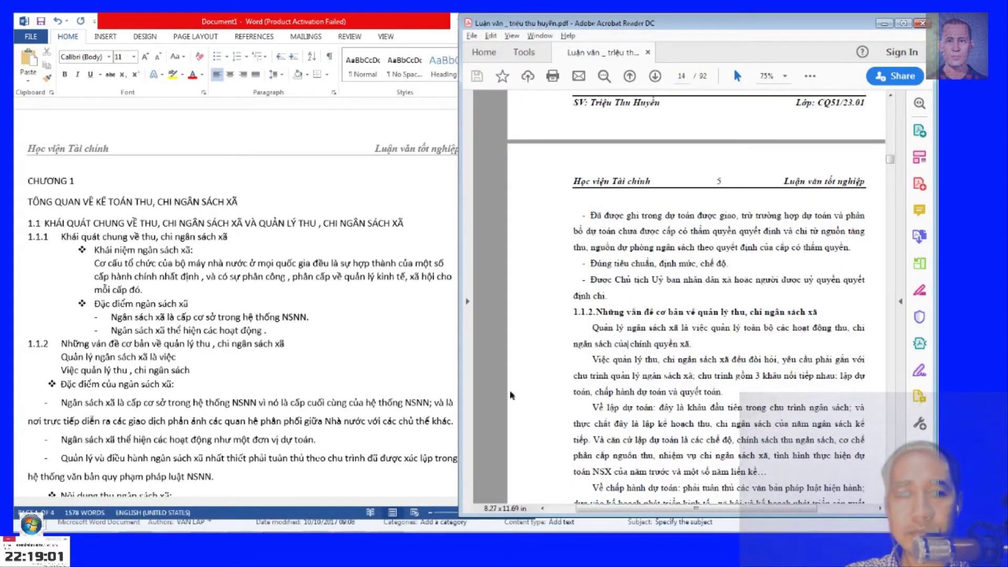
click(205, 302)
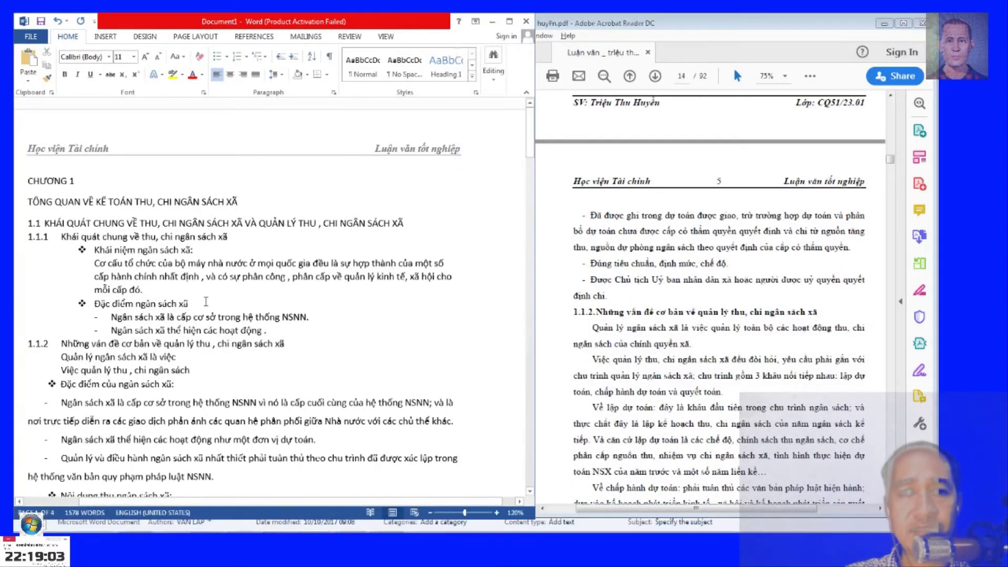
scroll(173, 370, down, 3)
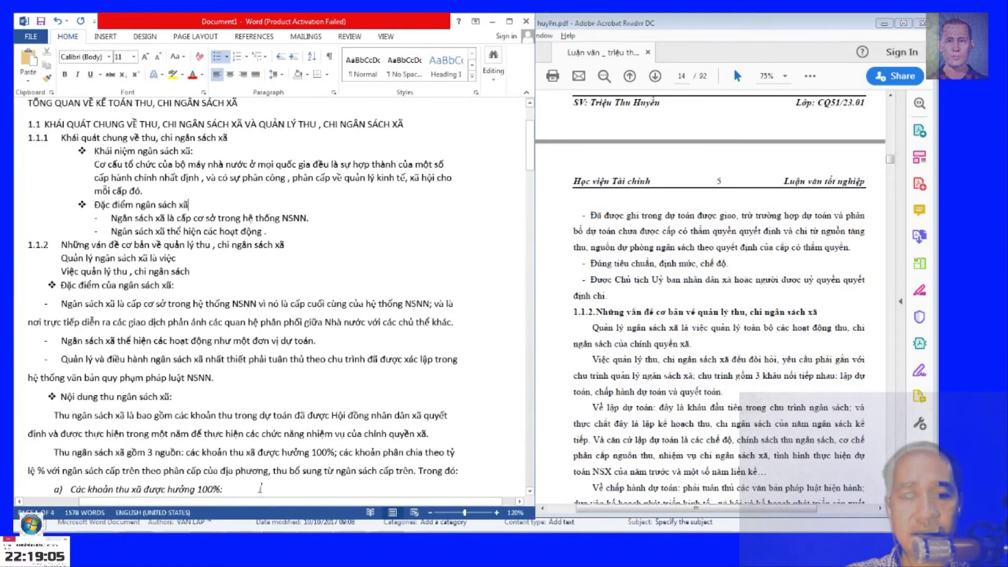
scroll(175, 478, left, 3)
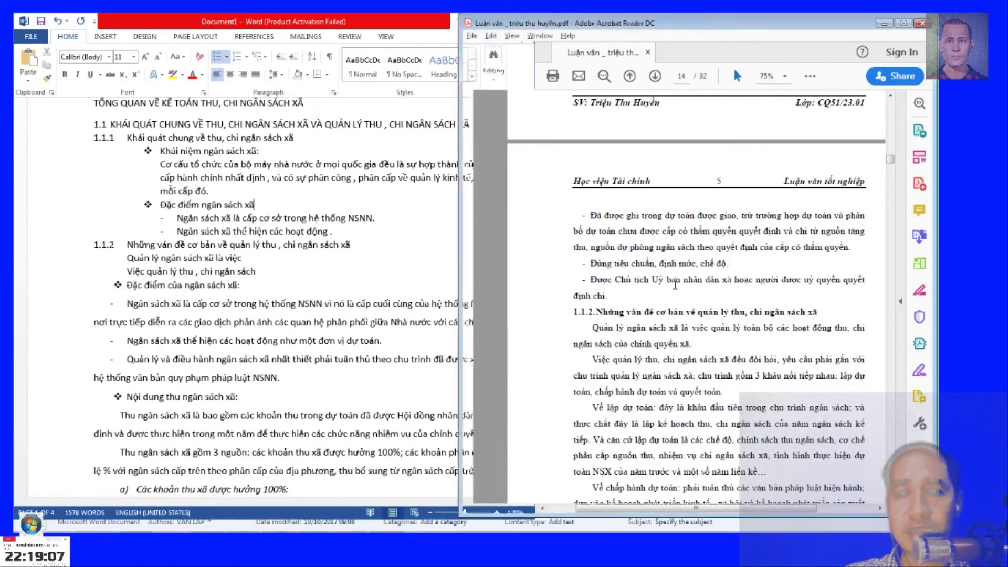
scroll(188, 189, up, 3)
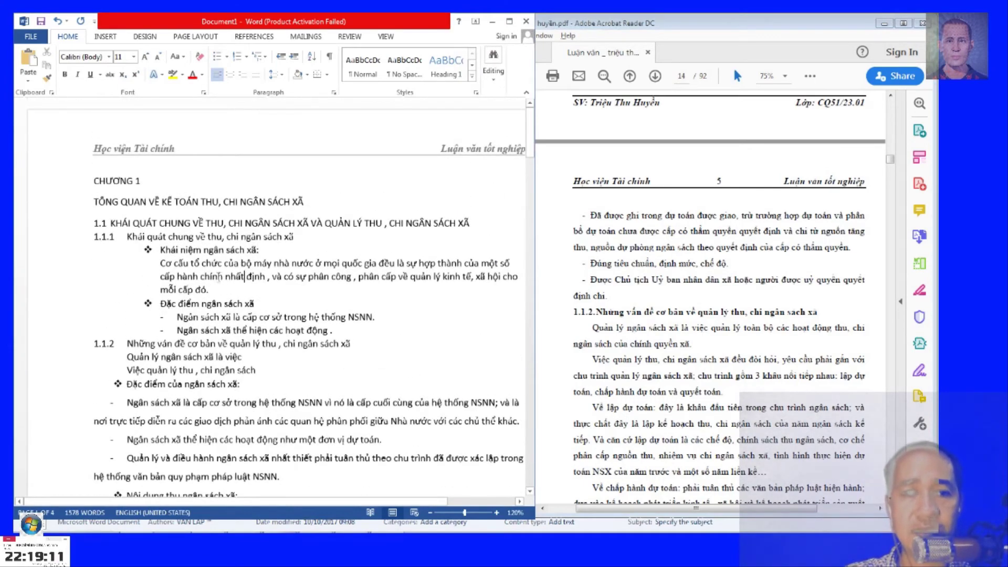
Set the entire draft, including the pasted passage and 1.1 headings, in Times New Roman.
key(ctrl+a)
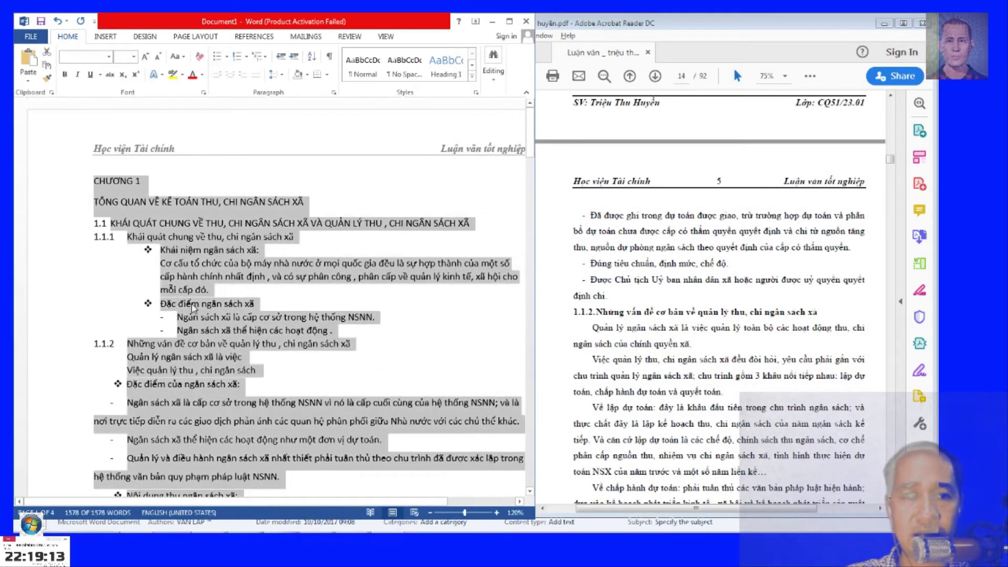
drag(529, 130, 445, 513)
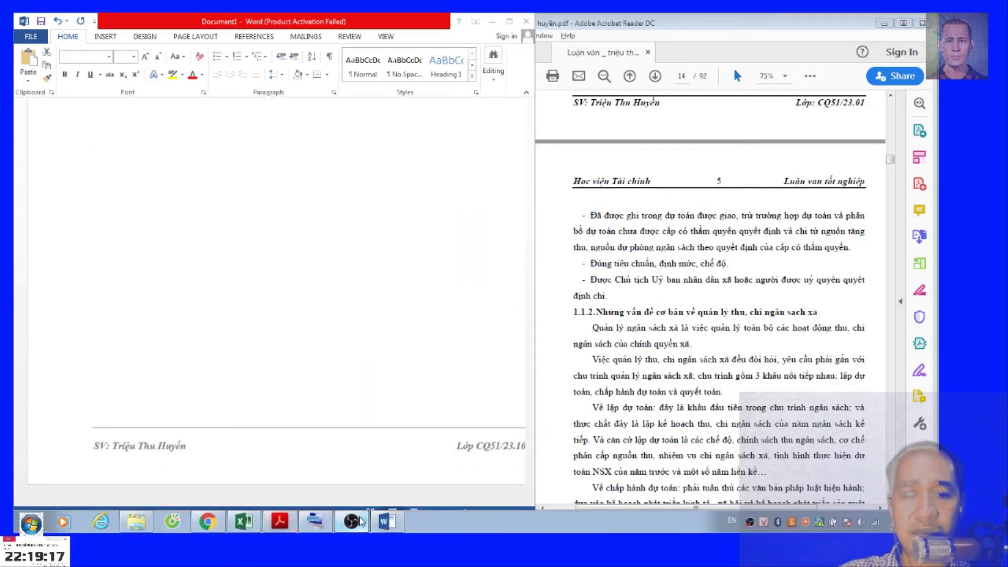
click(351, 522)
click(359, 520)
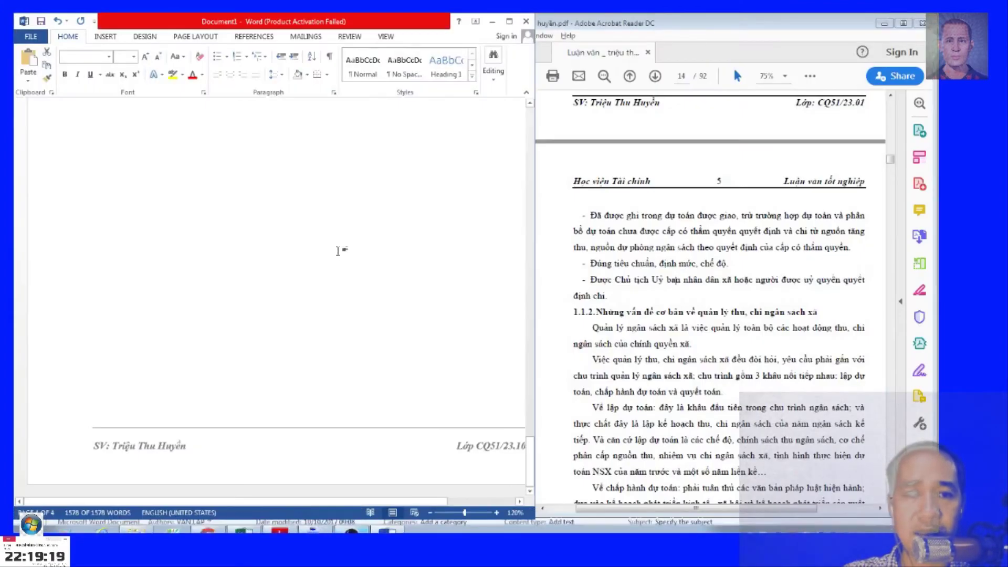
drag(532, 414, 534, 107)
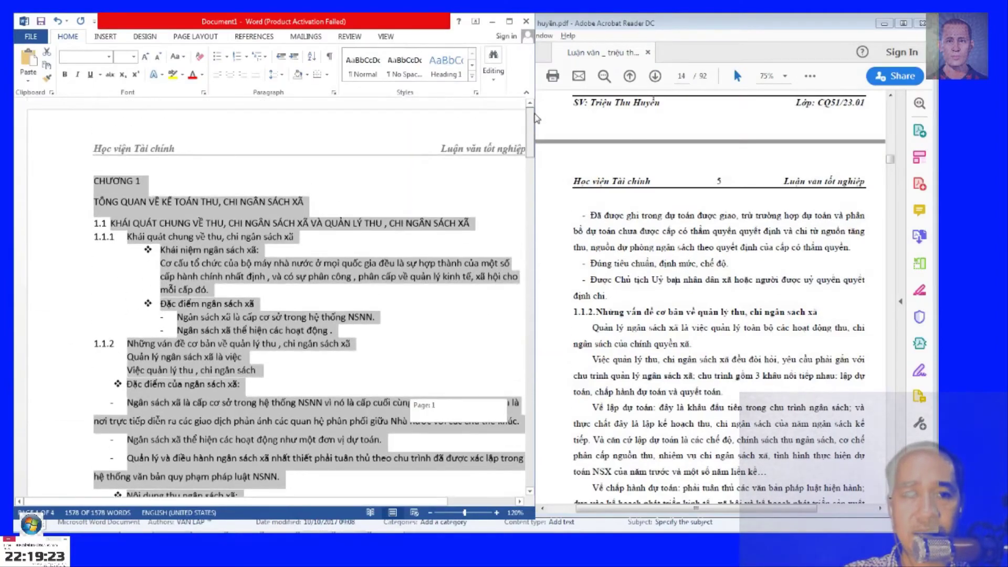
click(97, 54)
text(I)
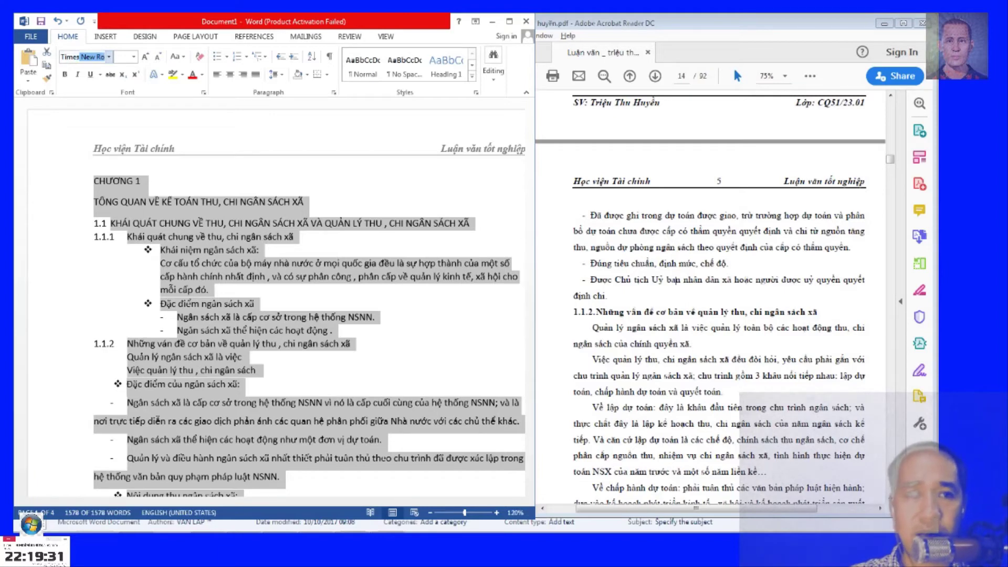
key(Return)
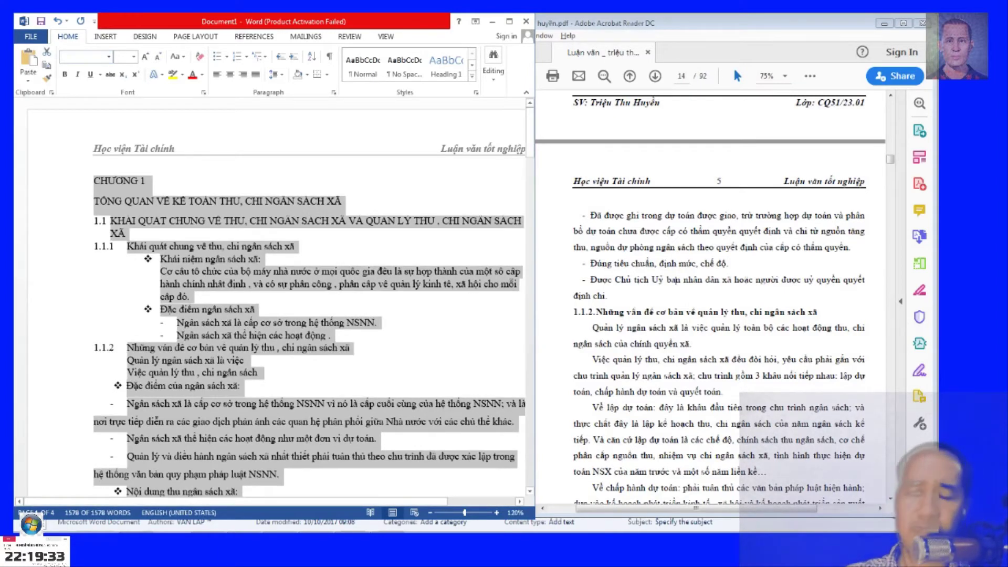
click(342, 264)
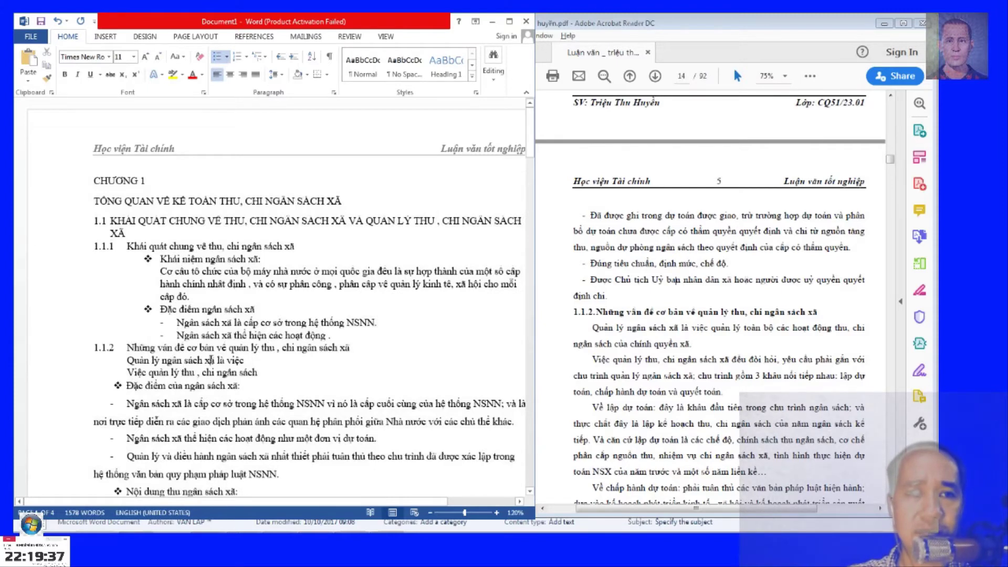
Delete the three 'Những vấn đề…' lines and the 'Đặc điểm của ngân sách xã:' line.
scroll(224, 381, down, 2)
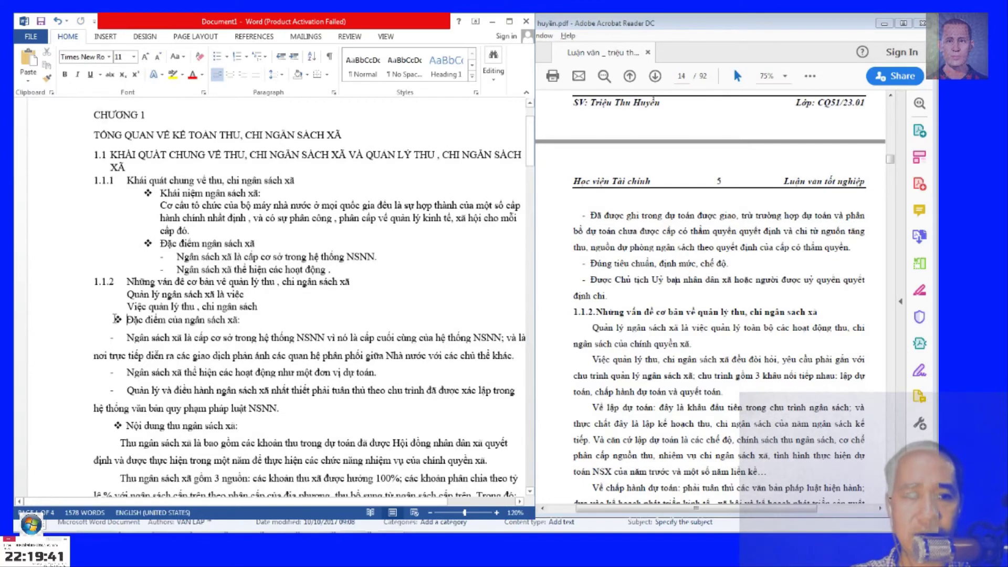
drag(126, 320, 202, 392)
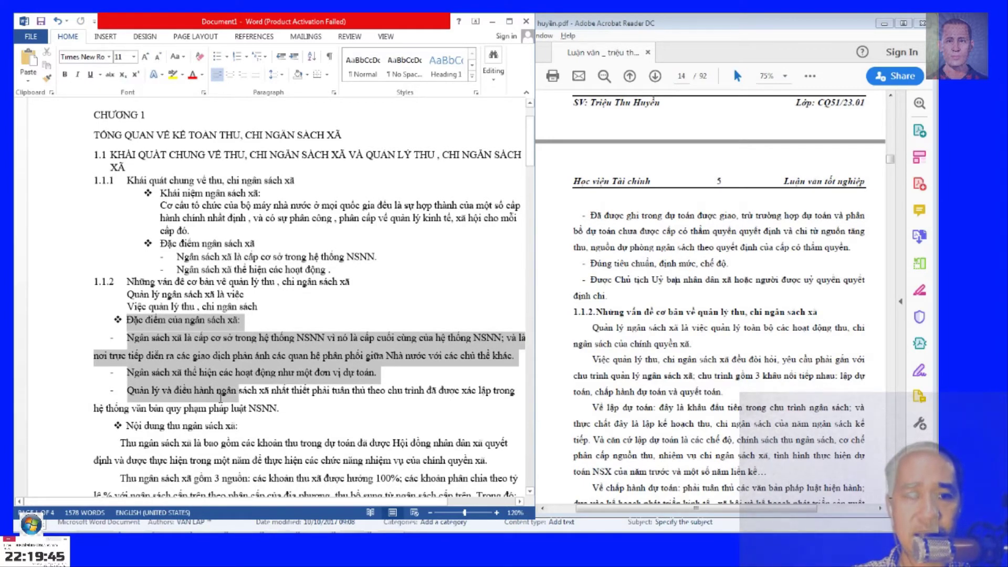
drag(127, 282, 282, 306)
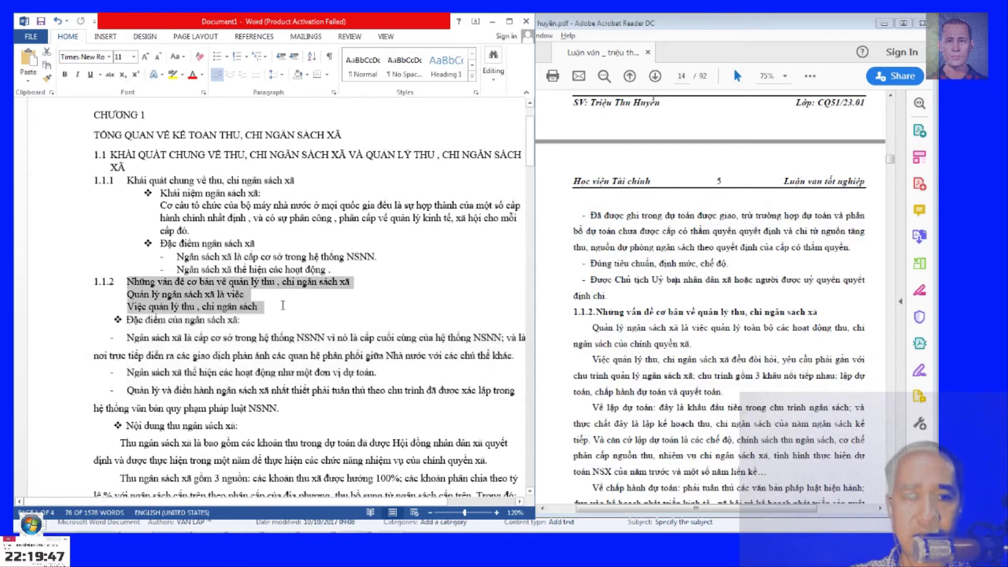
key(Delete)
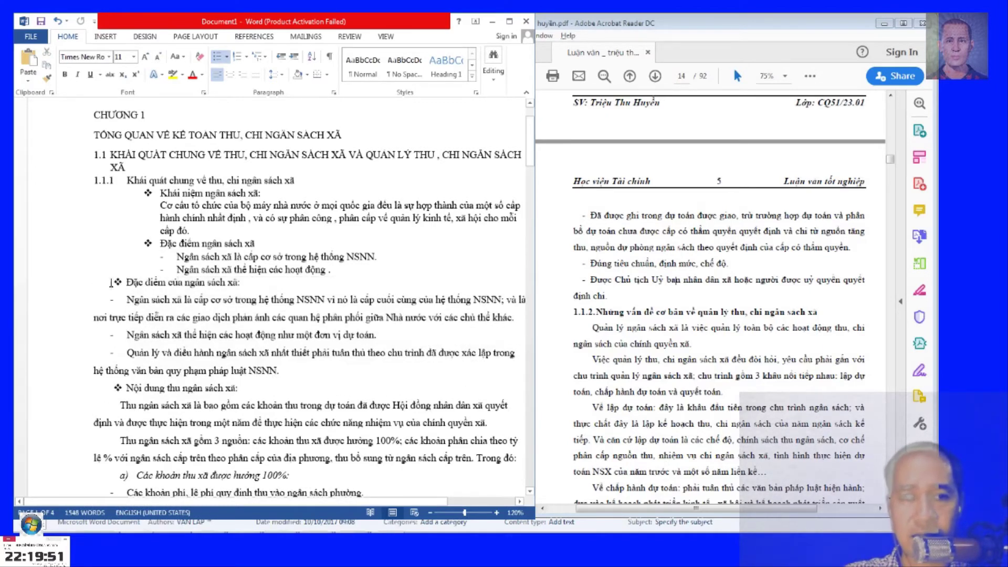
drag(111, 282, 245, 283)
key(Delete)
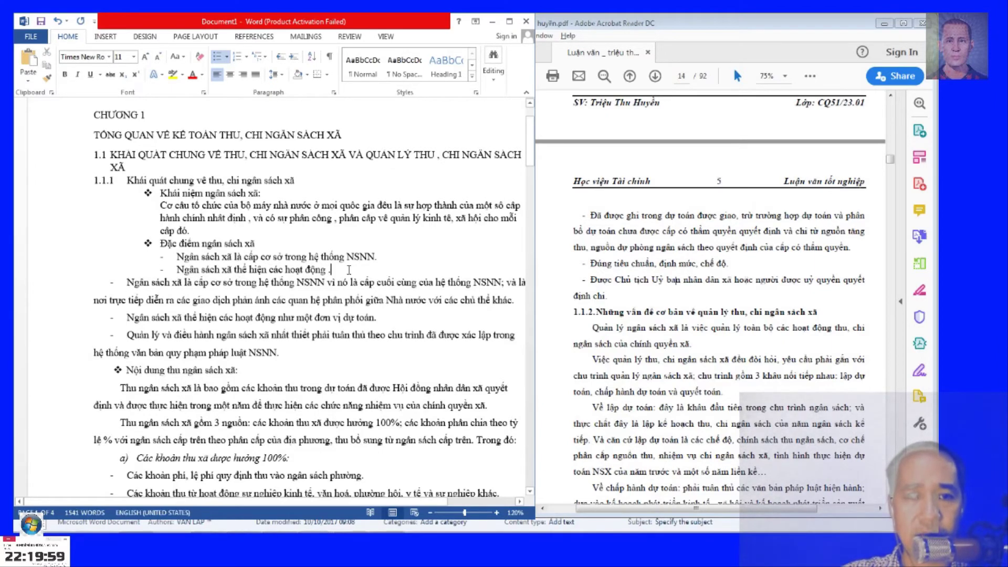
Try adding a new dashed line after the second dash item, then undo the edits.
click(349, 270)
key(Return)
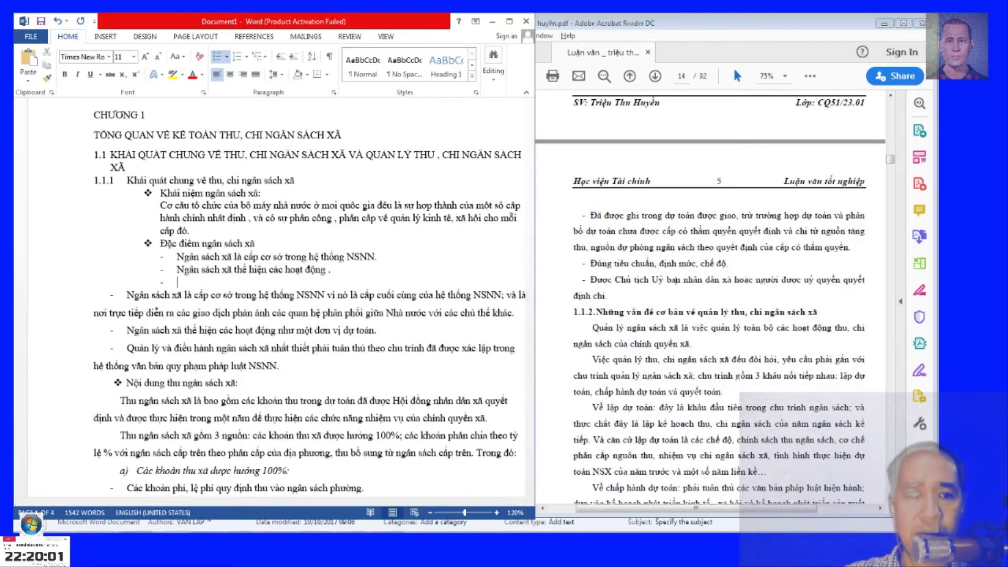
key(ctrl+z)
key(Delete)
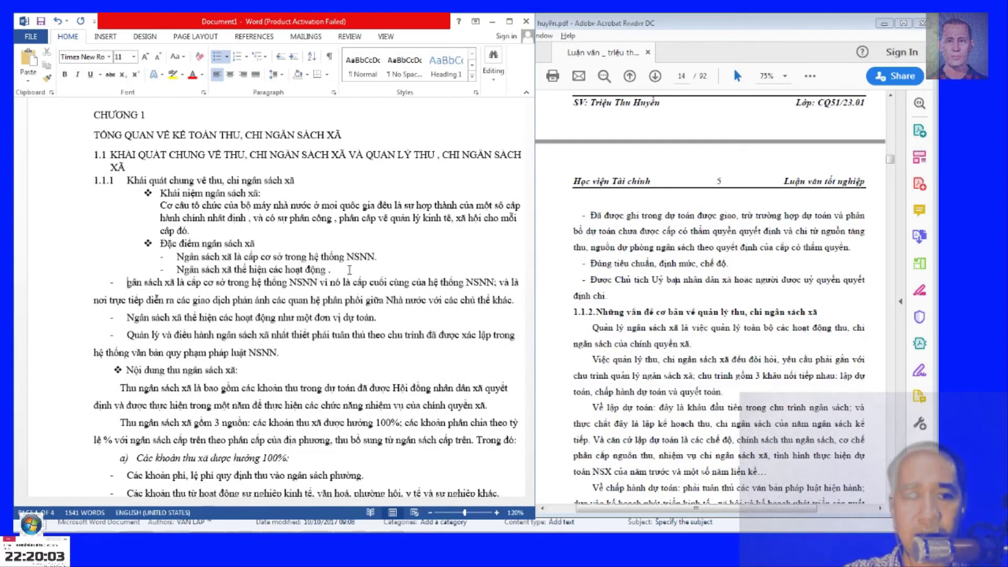
key(ctrl+z)
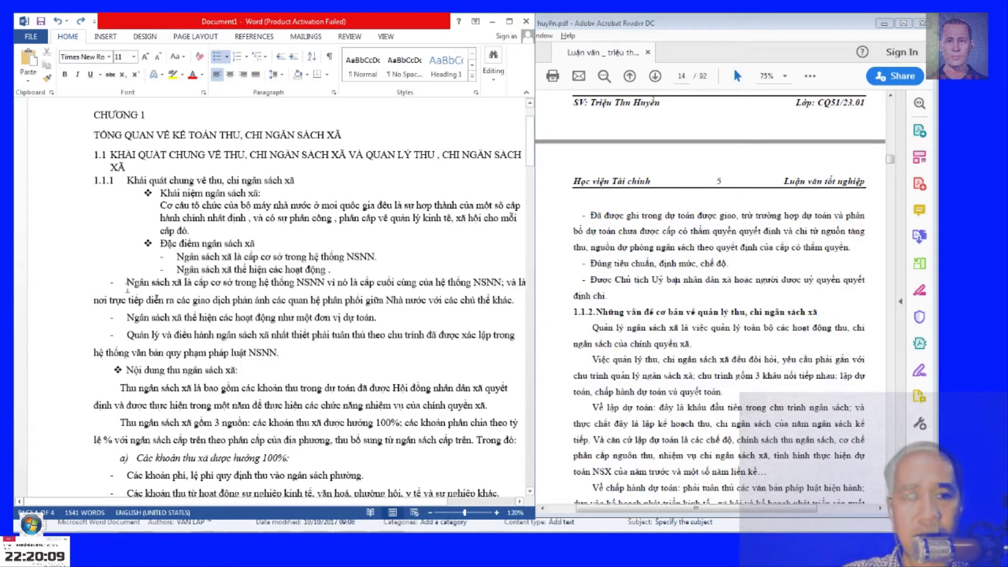
Turn the NSNN paragraph into an automatic dash list item.
key(BackSpace)
key(Tab)
key(Tab)
text(-)
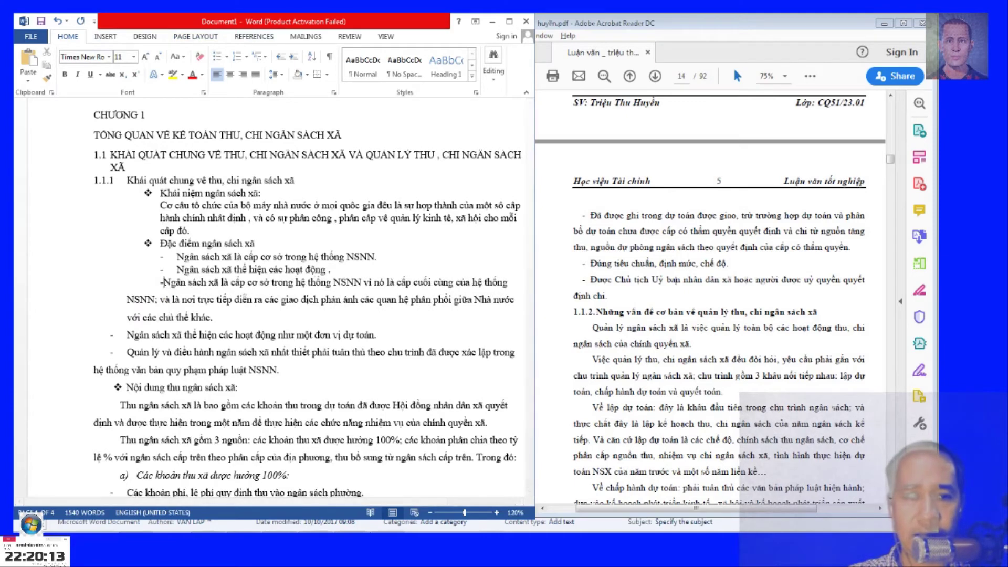
key(space)
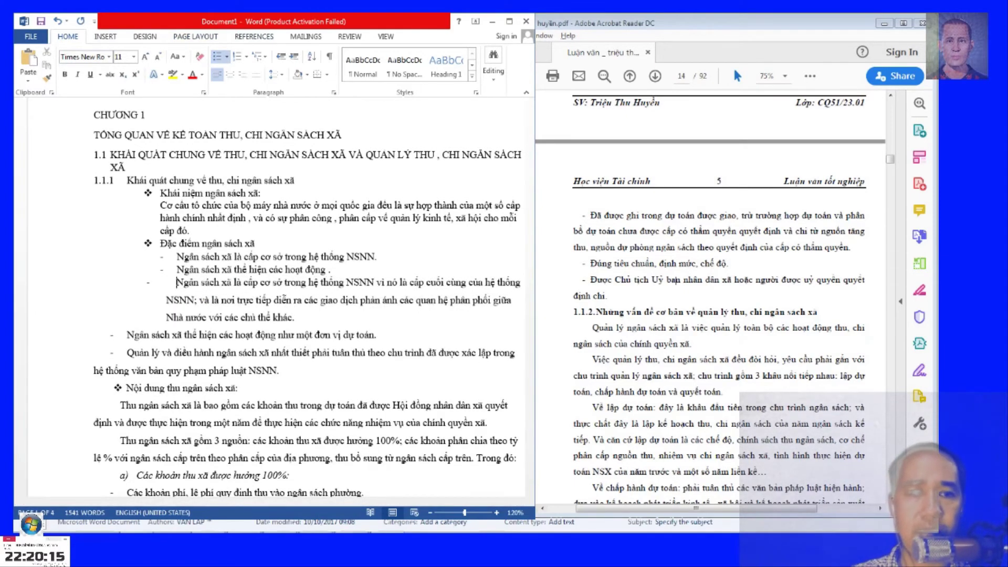
mouse_move(437, 125)
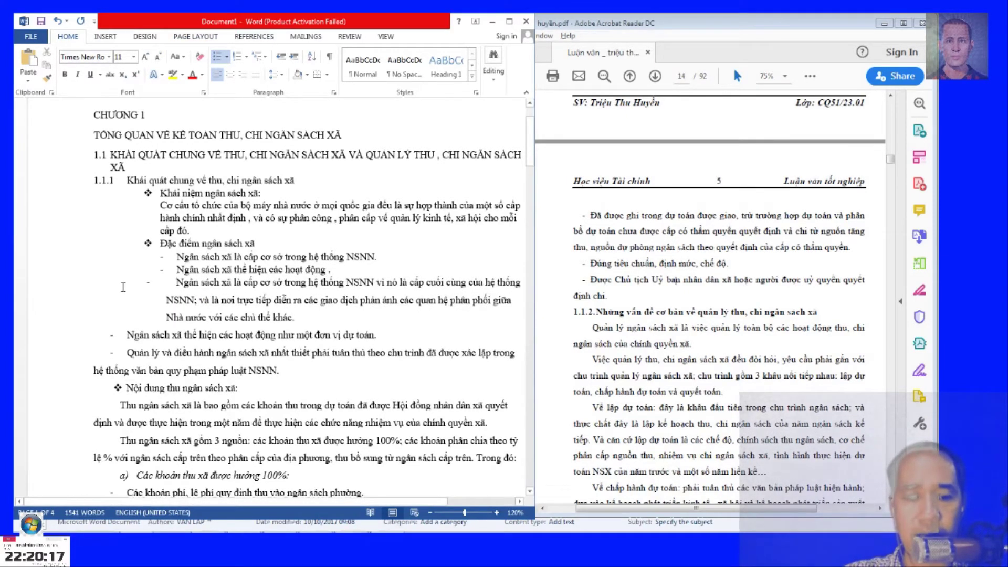
key(ctrl+z)
key(ctrl+y)
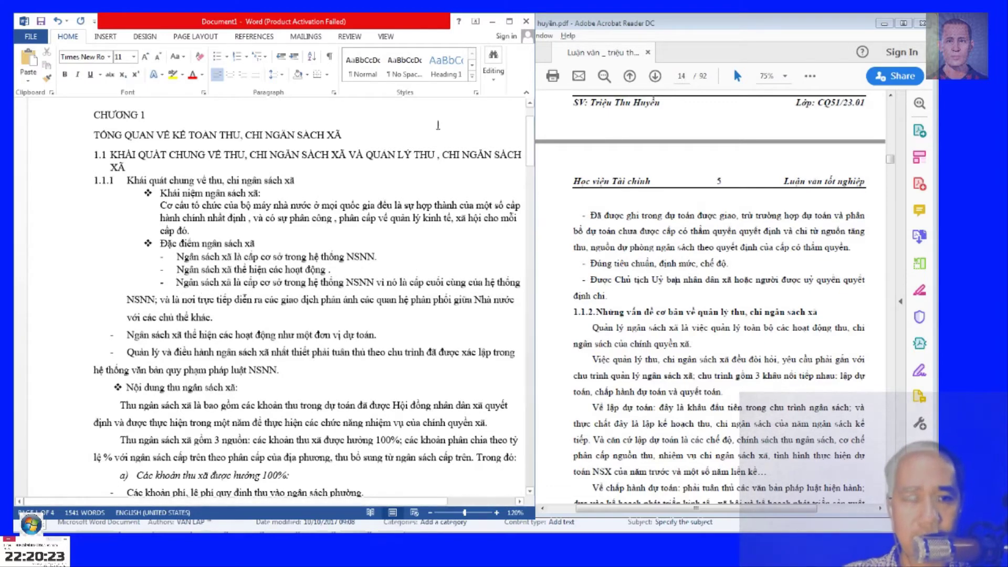
Merge the wrapped continuation into the NSNN item and align it with the dashed items above.
click(124, 300)
key(Tab)
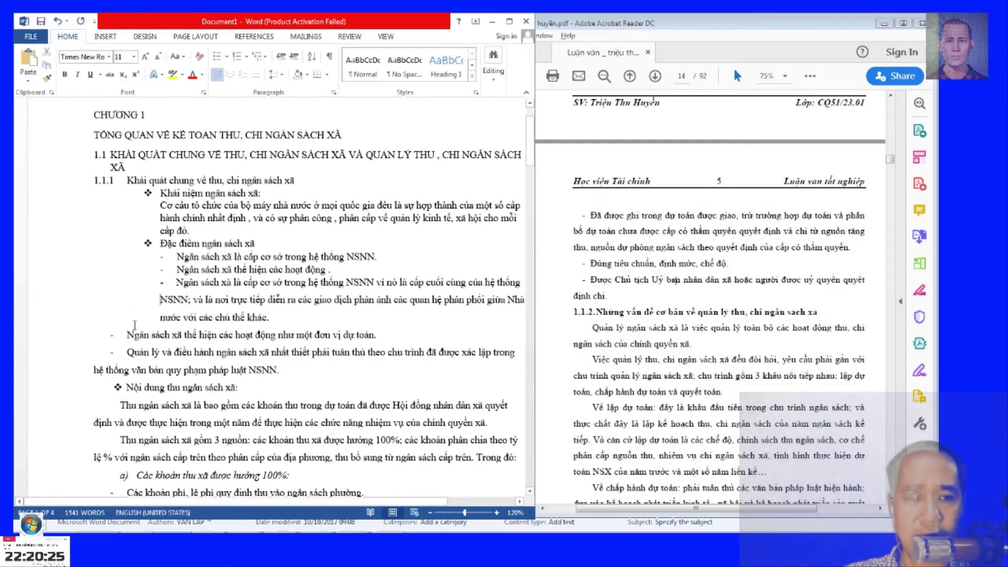
key(BackSpace)
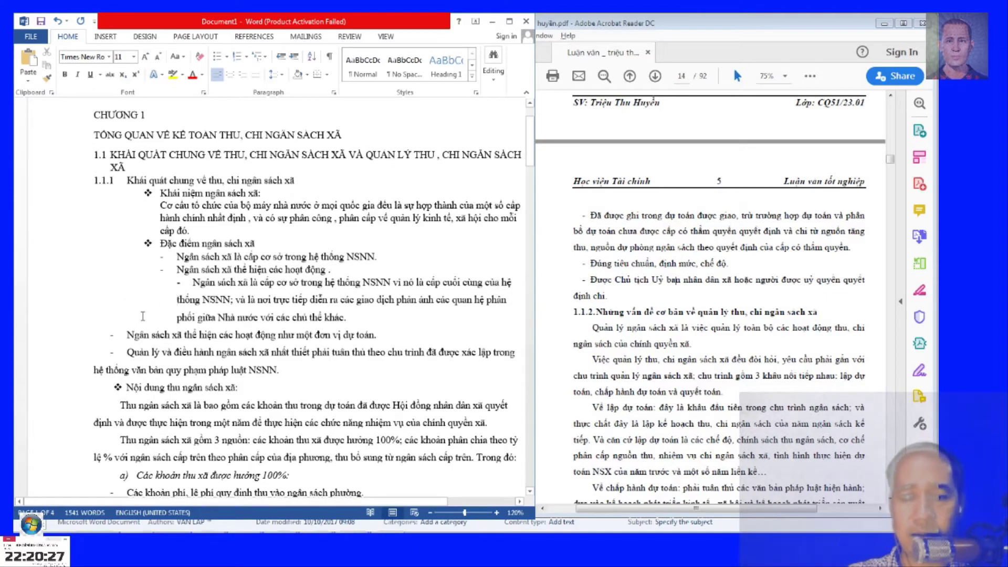
key(BackSpace)
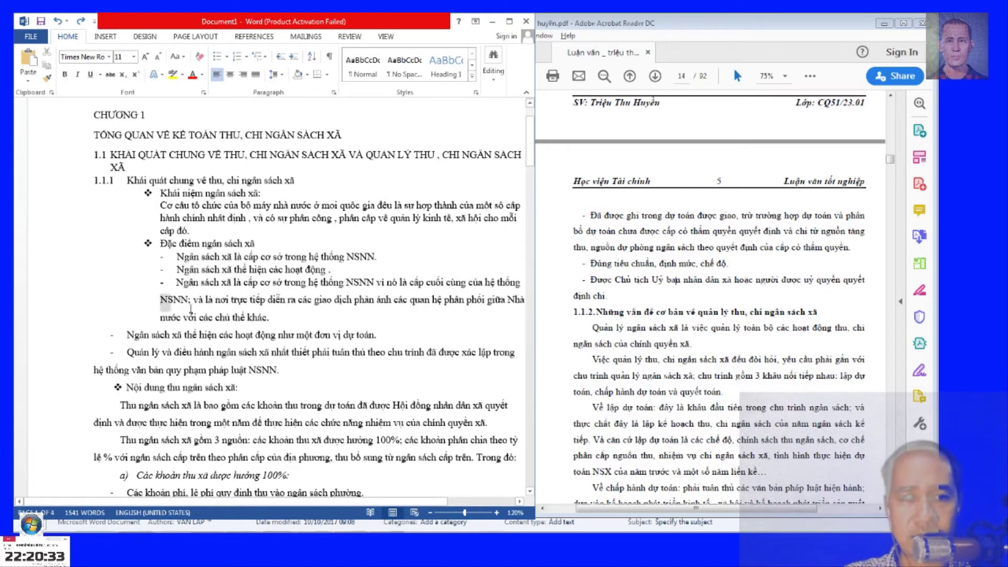
shift+click(246, 317)
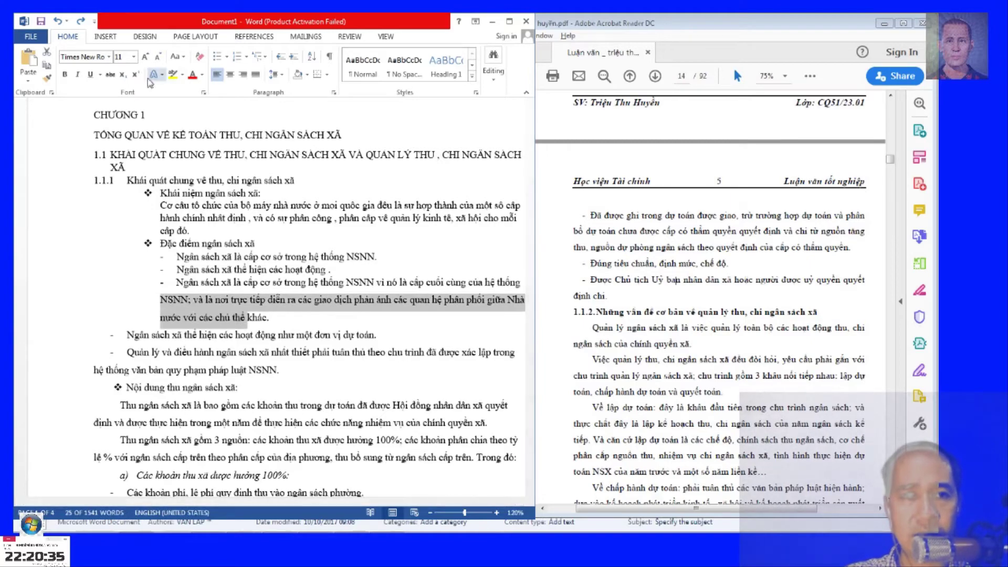
click(508, 271)
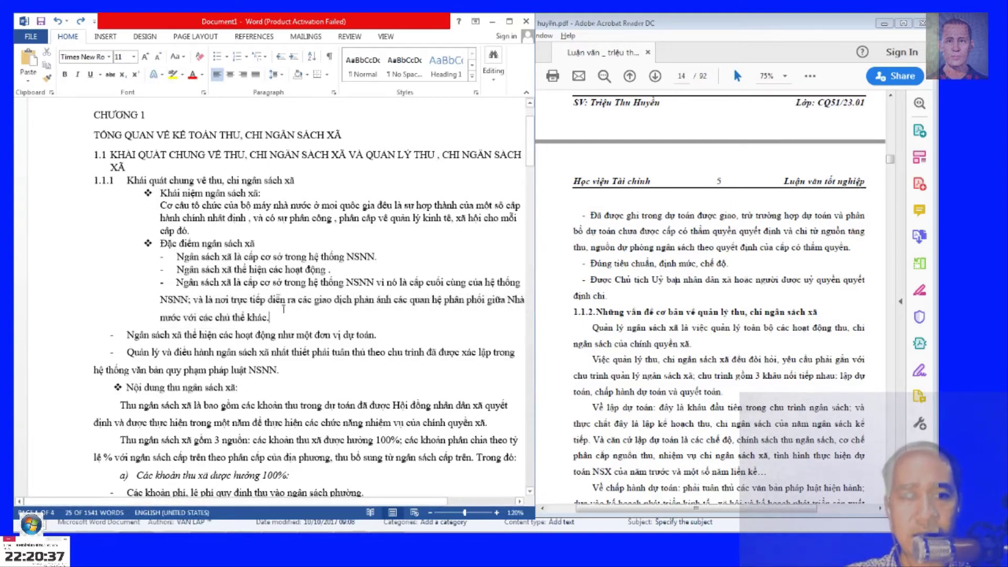
click(509, 21)
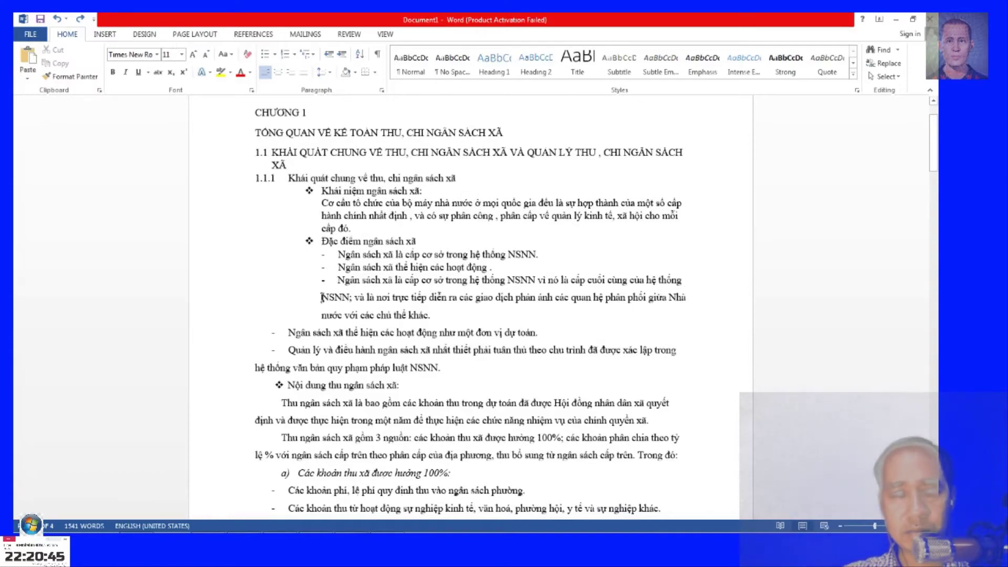
Replace the Word chapter text with a plain-text copy passed through Notepad.
scroll(396, 332, down, 5)
scroll(446, 346, down, 5)
scroll(498, 363, down, 5)
scroll(588, 382, down, 5)
scroll(588, 382, down, 5)
scroll(577, 367, down, 5)
scroll(555, 332, down, 5)
shift+click(555, 332)
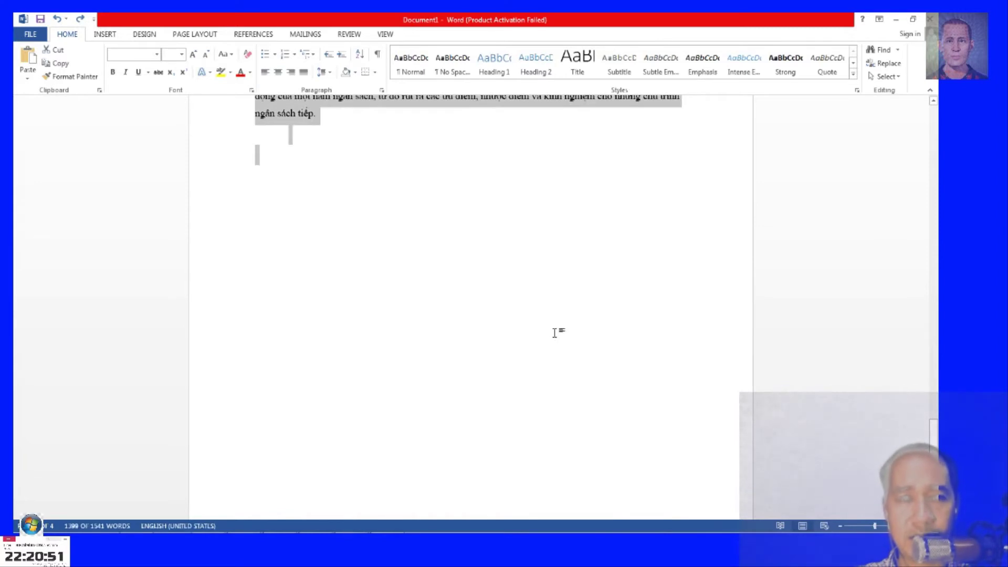
click(30, 524)
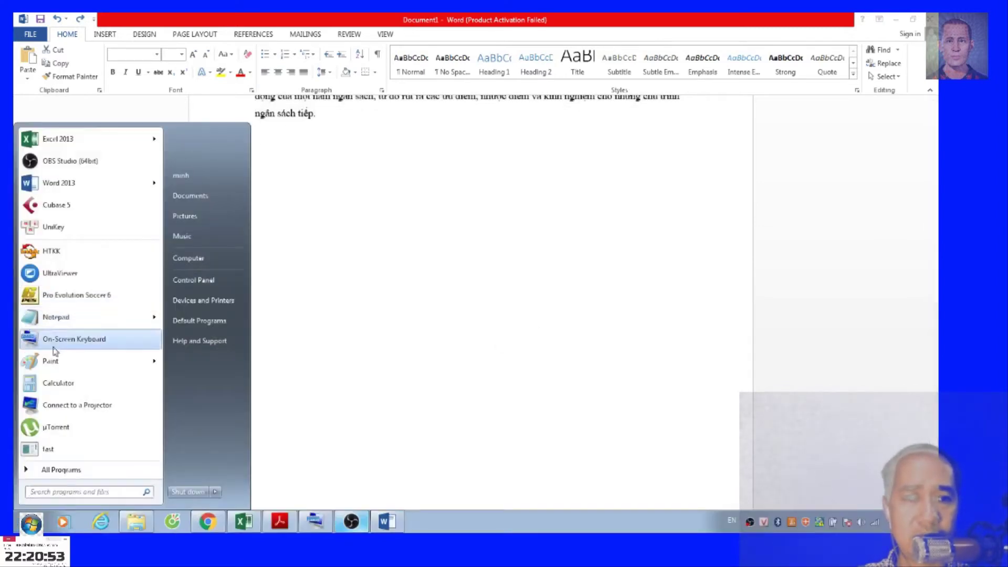
click(56, 322)
key(ctrl+v)
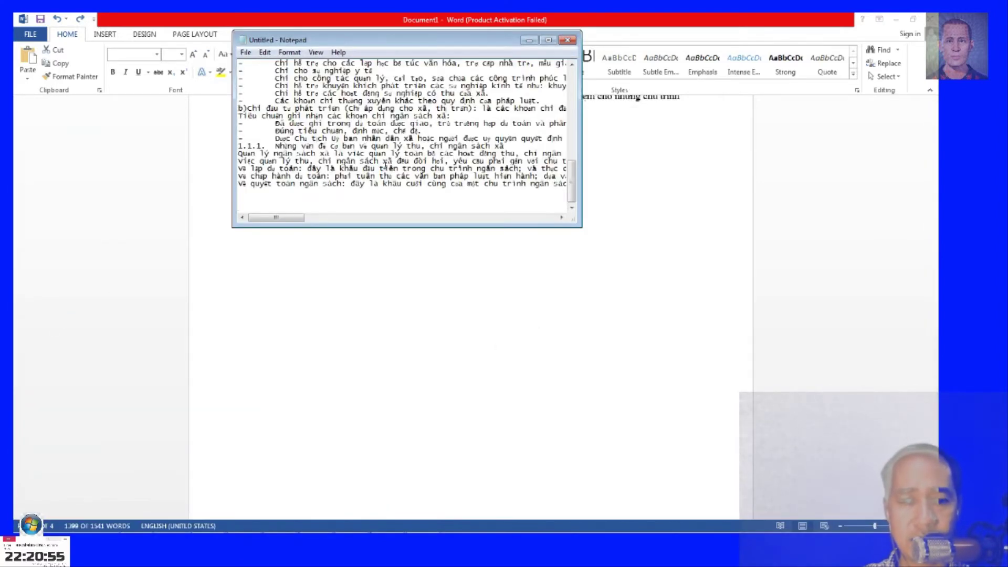
key(ctrl+a)
key(alt+Tab)
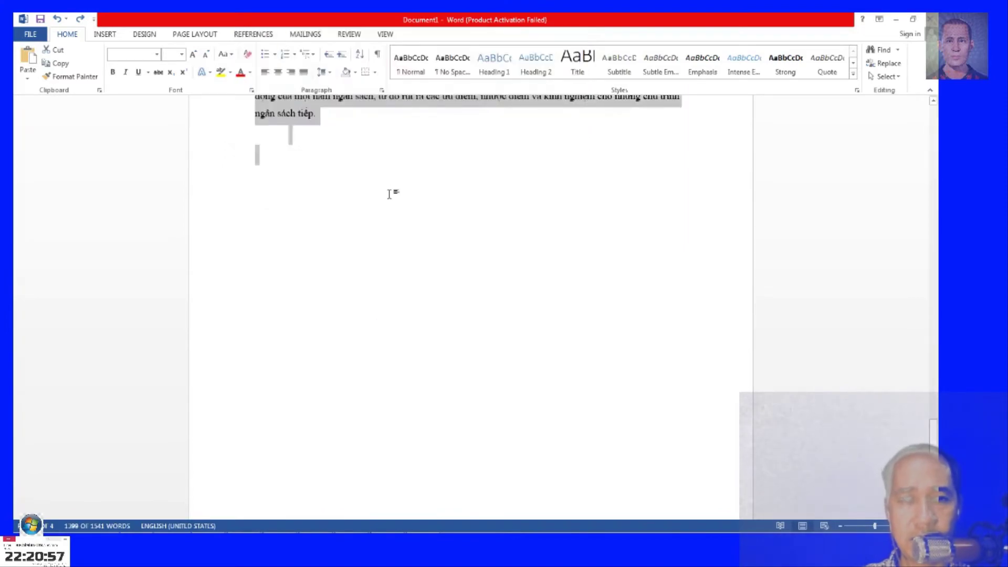
key(ctrl+v)
Close the scratch Notepad window without saving its text.
scroll(488, 294, up, 5)
scroll(489, 297, up, 5)
scroll(490, 302, up, 5)
scroll(494, 308, up, 5)
scroll(493, 308, up, 5)
scroll(492, 309, up, 5)
scroll(492, 309, up, 5)
scroll(492, 309, up, 3)
scroll(934, 132, up, 5)
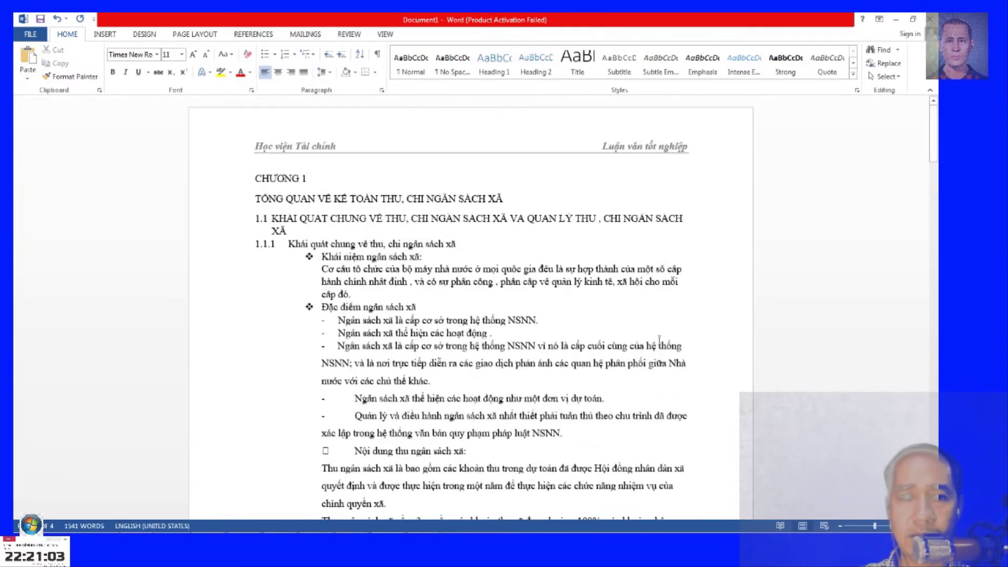
scroll(377, 226, down, 2)
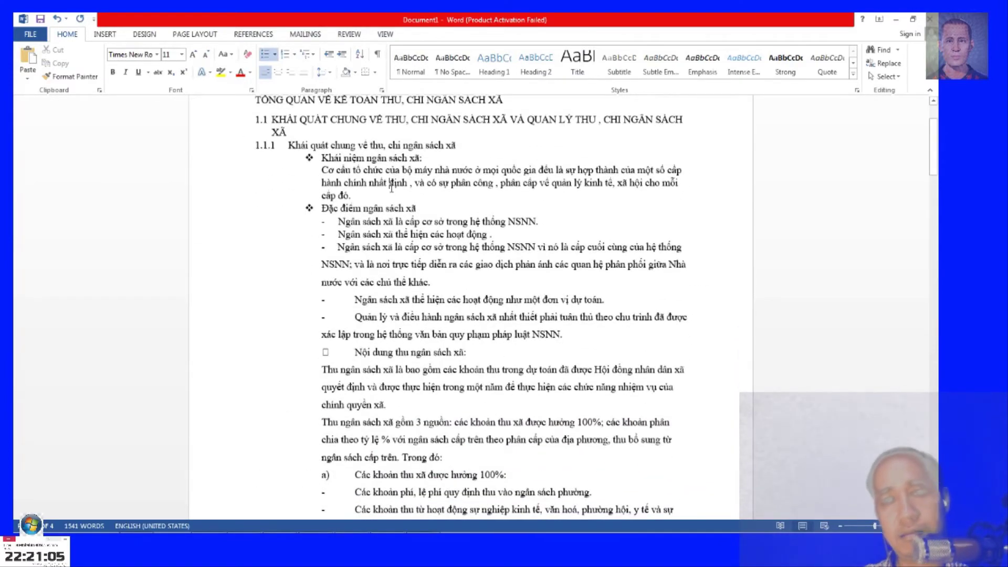
scroll(330, 358, down, 3)
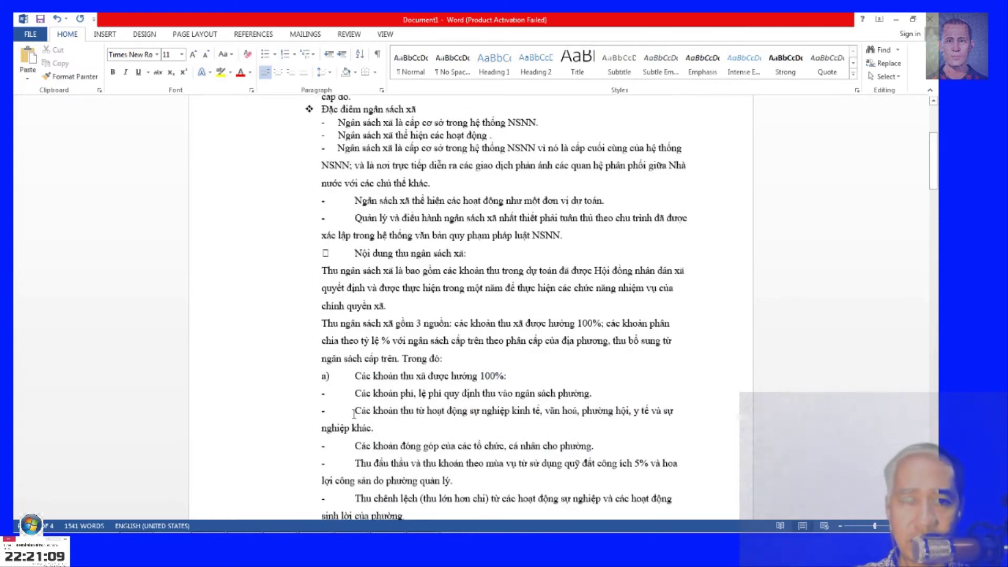
key(alt+Tab)
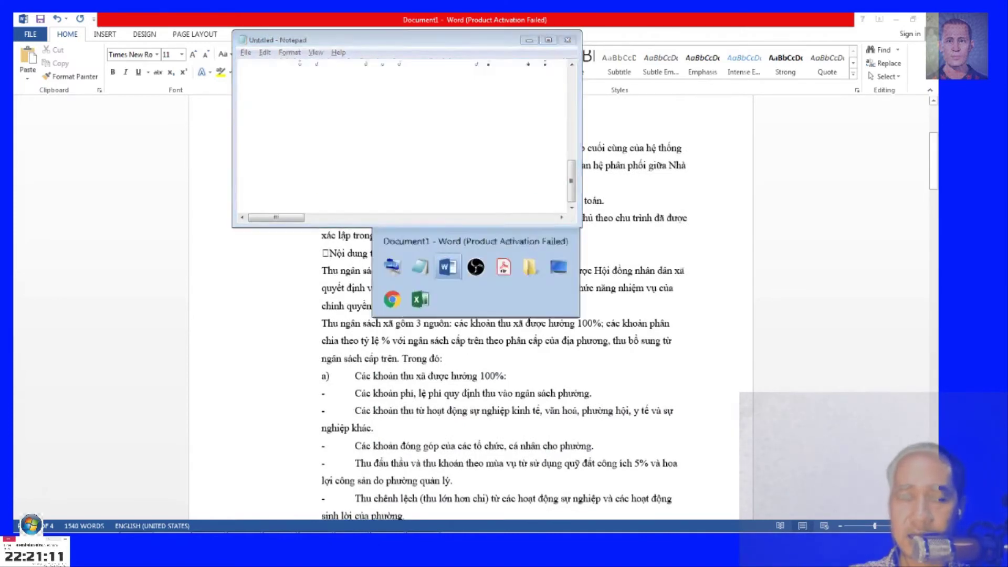
click(570, 39)
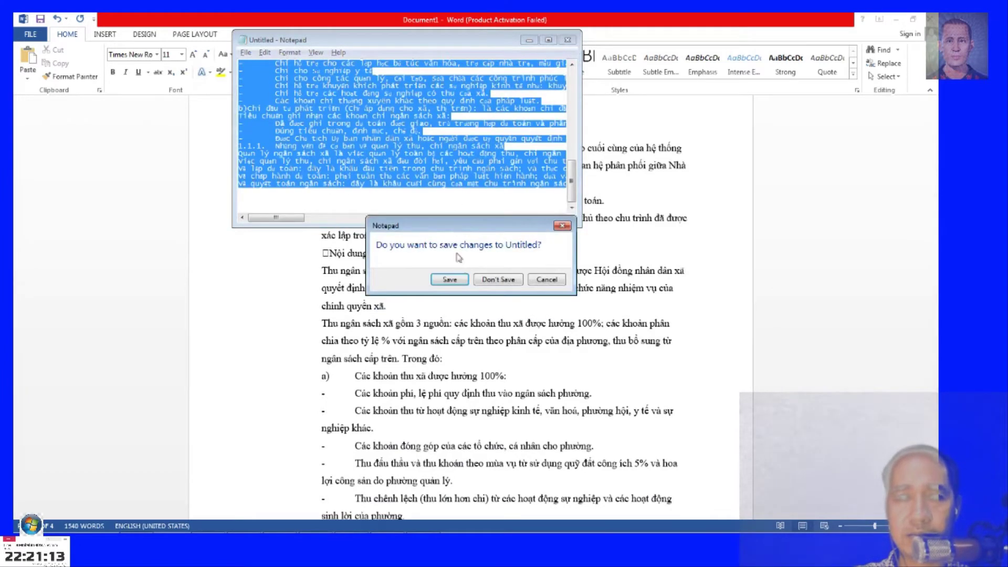
click(496, 275)
Place Word on the left half of the screen beside the thesis PDF.
key(alt+Tab)
key(alt+Tab)
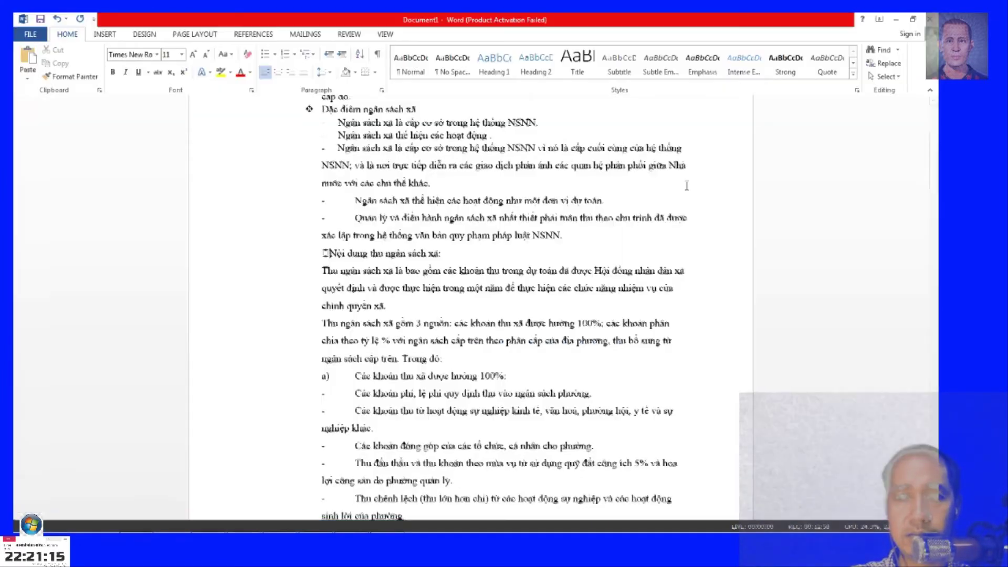
click(914, 19)
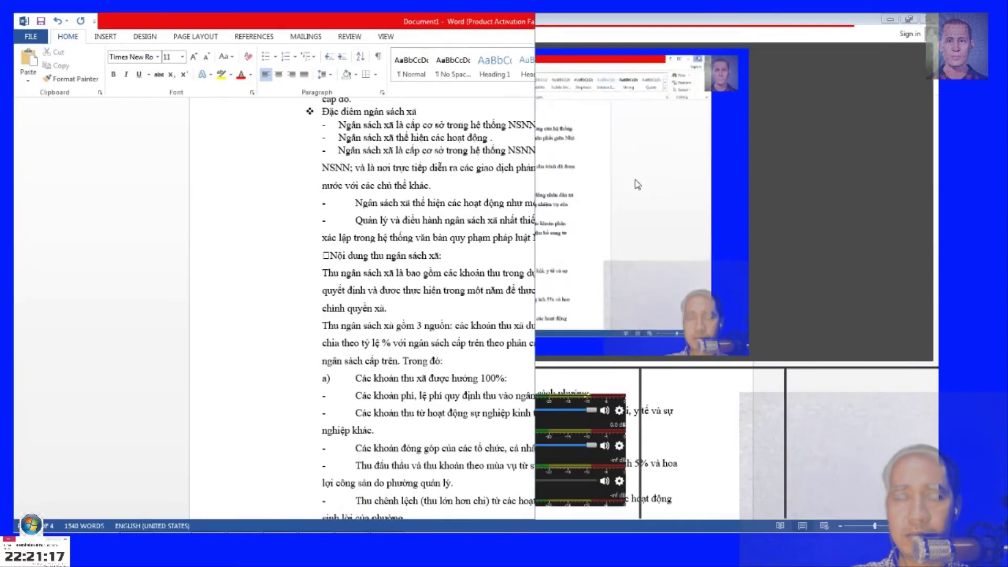
click(278, 522)
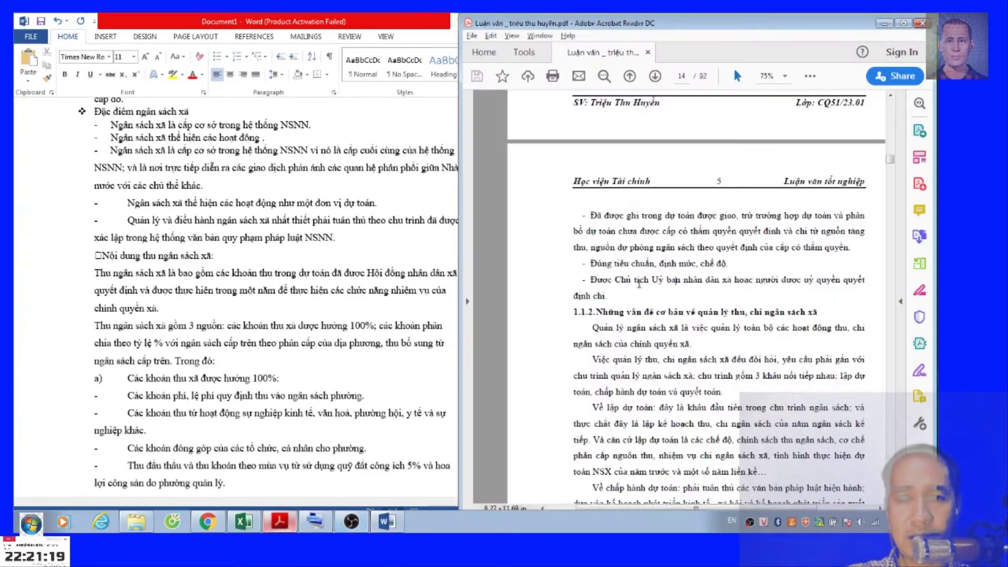
Replace the broken box before 'Nội dung thu ngân sách xã:' with a ❖ bullet.
scroll(684, 336, down, 5)
scroll(684, 336, down, 3)
scroll(684, 336, down, 4)
scroll(684, 336, down, 4)
scroll(684, 336, down, 4)
scroll(684, 336, down, 4)
scroll(684, 336, down, 4)
scroll(683, 336, down, 4)
scroll(685, 339, up, 6)
scroll(686, 341, up, 5)
scroll(685, 340, up, 4)
scroll(684, 337, up, 4)
scroll(683, 335, up, 5)
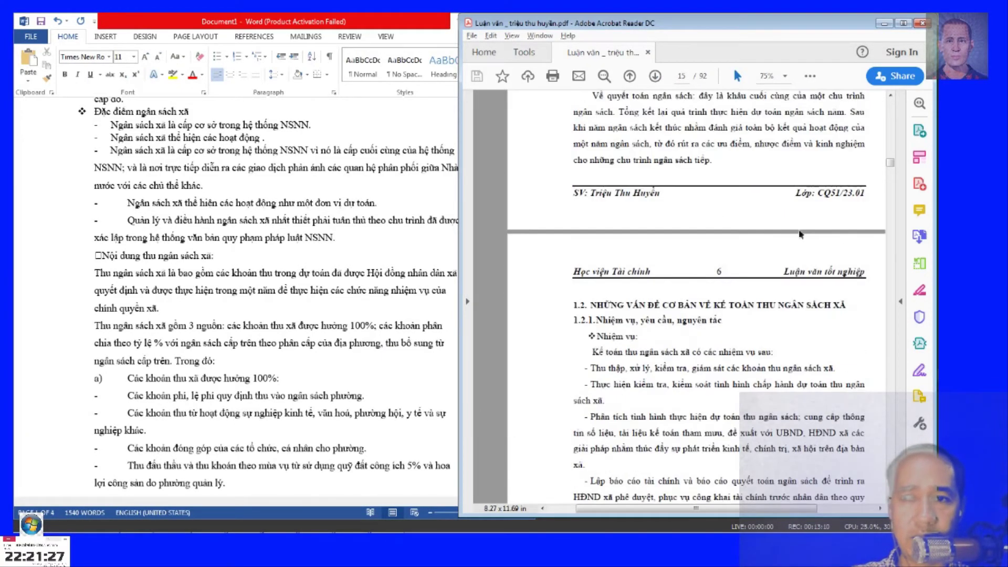
scroll(891, 110, up, 10)
scroll(891, 110, up, 15)
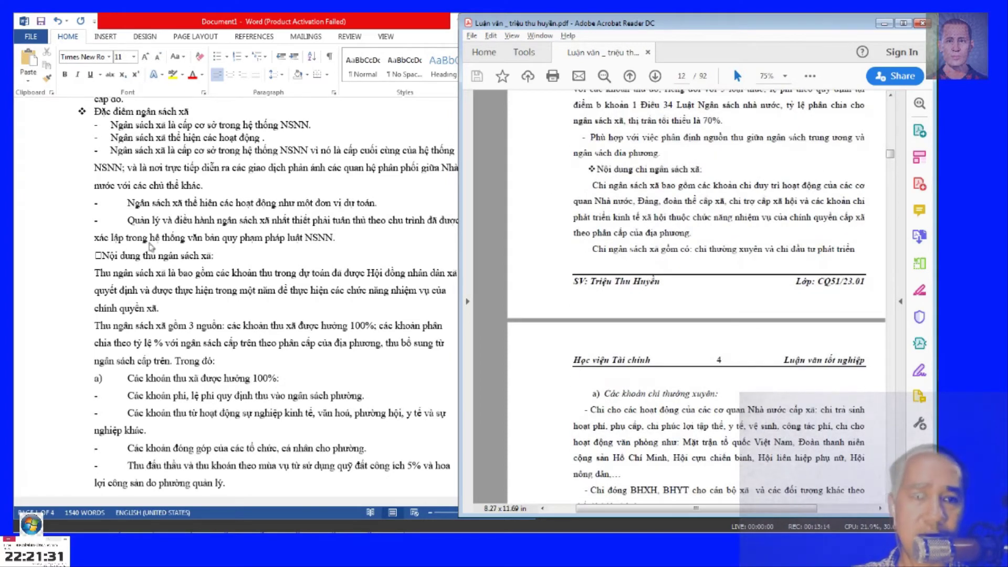
click(103, 255)
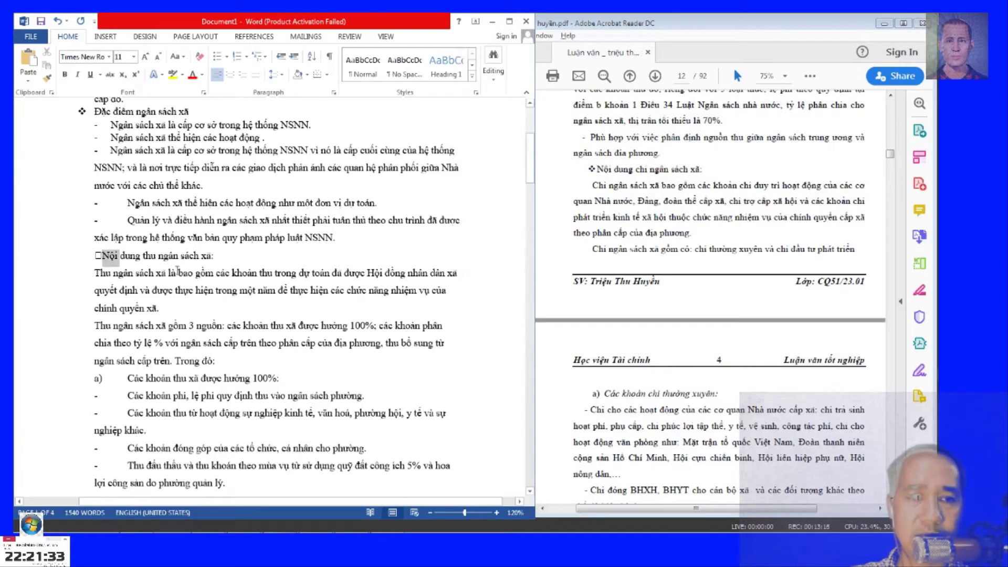
key(Left)
key(BackSpace)
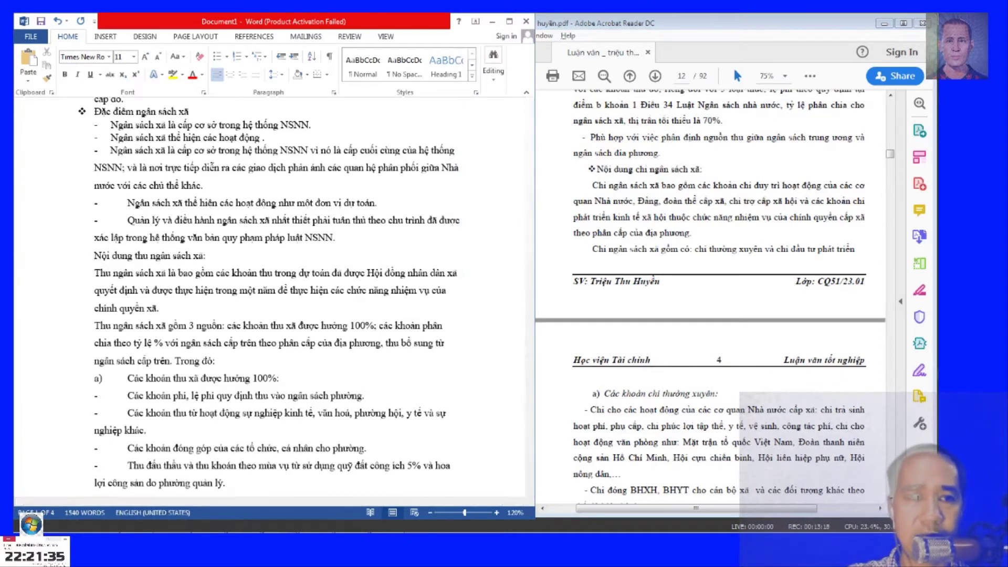
key(ctrl+z)
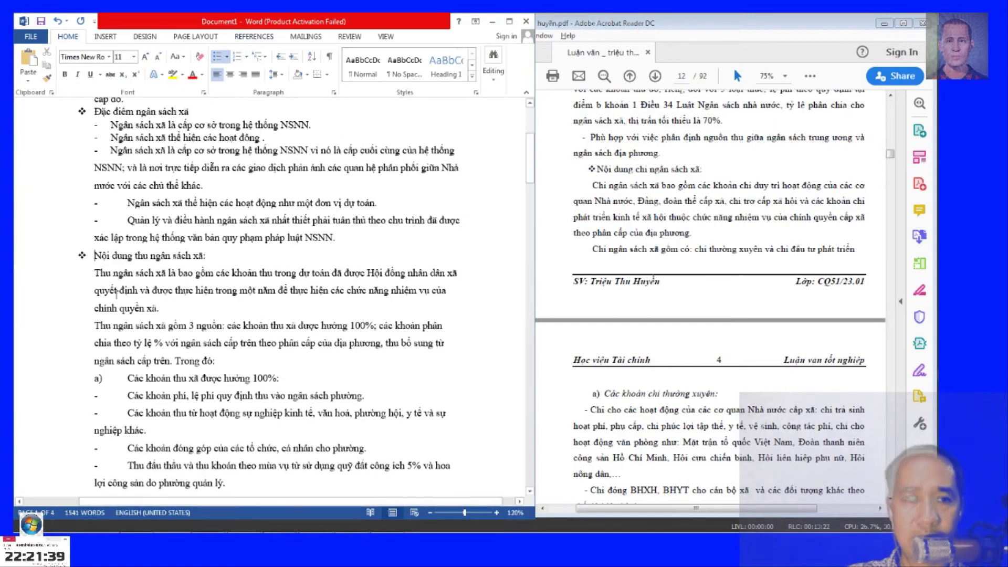
Delete the box symbol before 'Nội dung chi ngân sách xã:'.
scroll(99, 365, down, 2)
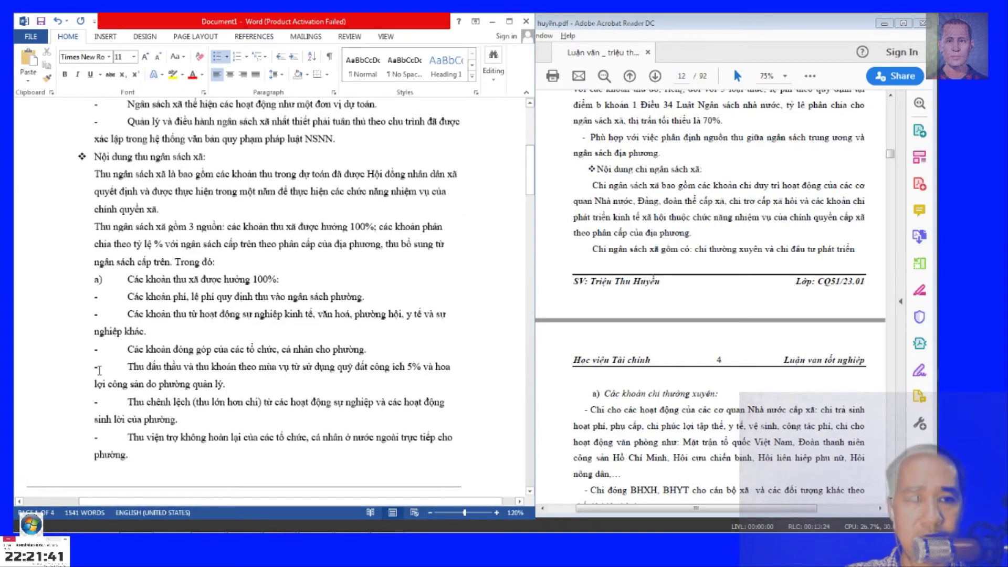
scroll(109, 340, down, 2)
scroll(108, 346, down, 1)
scroll(107, 351, down, 1)
scroll(106, 361, down, 2)
scroll(106, 361, down, 3)
scroll(106, 368, down, 1)
scroll(106, 372, down, 2)
scroll(106, 376, down, 3)
scroll(104, 362, down, 1)
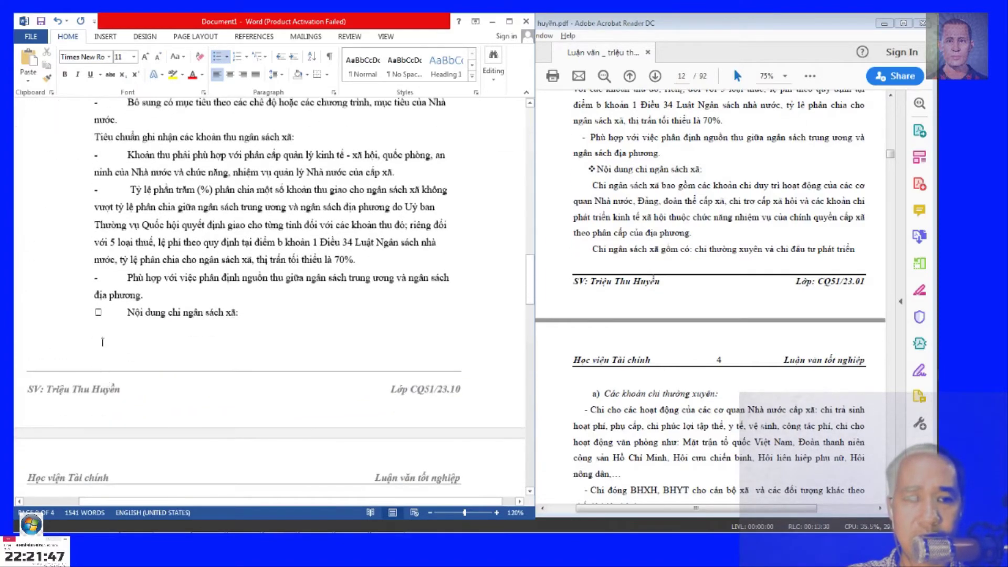
key(BackSpace)
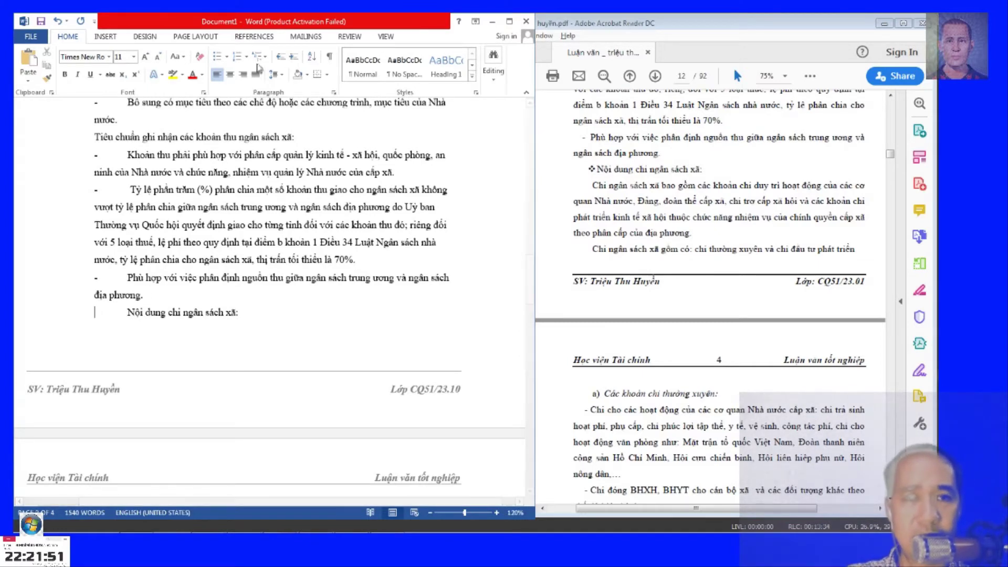
Give the 'Nội dung chi ngân sách xã:' heading a ❖ bullet with Ctrl+Shift+L.
key(ctrl+shift+l)
scroll(156, 397, down, 3)
scroll(155, 404, down, 3)
scroll(152, 412, down, 3)
scroll(147, 420, down, 3)
scroll(145, 418, down, 2)
scroll(146, 418, down, 2)
scroll(146, 416, down, 5)
scroll(145, 414, down, 3)
scroll(146, 415, down, 2)
scroll(145, 415, down, 2)
scroll(145, 414, down, 2)
scroll(194, 385, up, 4)
scroll(194, 385, up, 2)
scroll(194, 384, up, 4)
scroll(194, 384, up, 1)
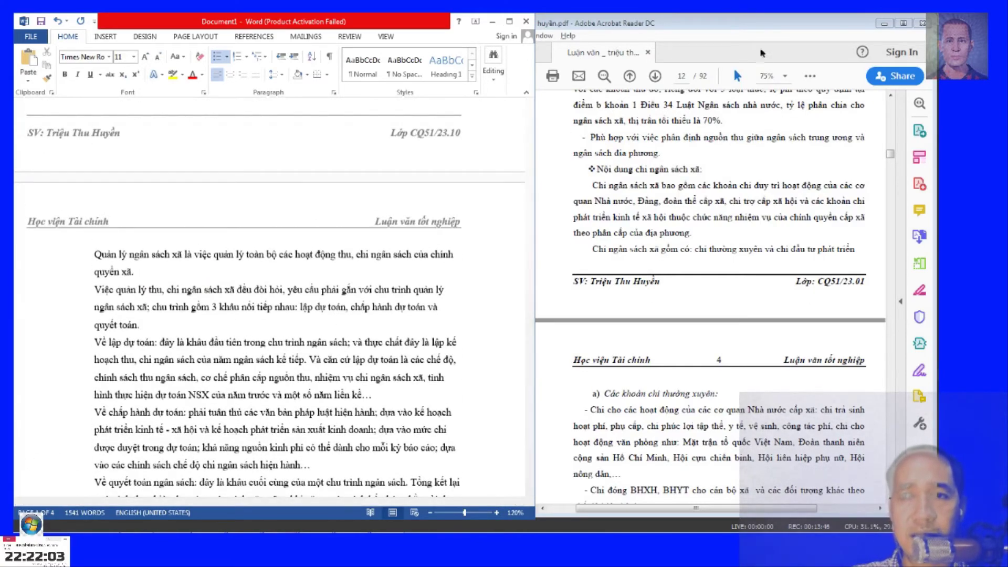
Maximize the thesis PDF in Acrobat and view page 13's regular expenditure list.
click(836, 29)
double_click(845, 21)
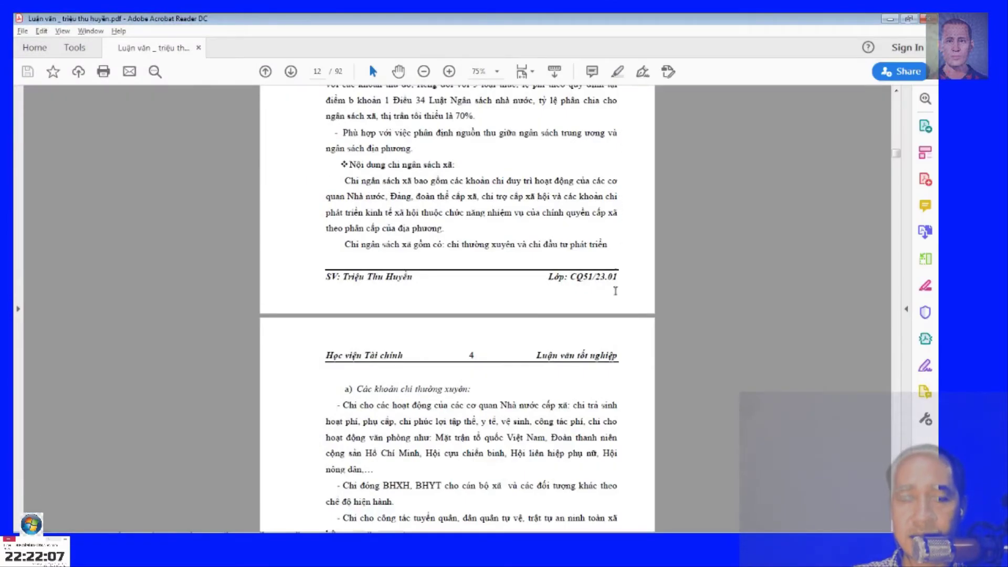
scroll(472, 431, down, 3)
scroll(498, 409, down, 5)
scroll(525, 336, down, 2)
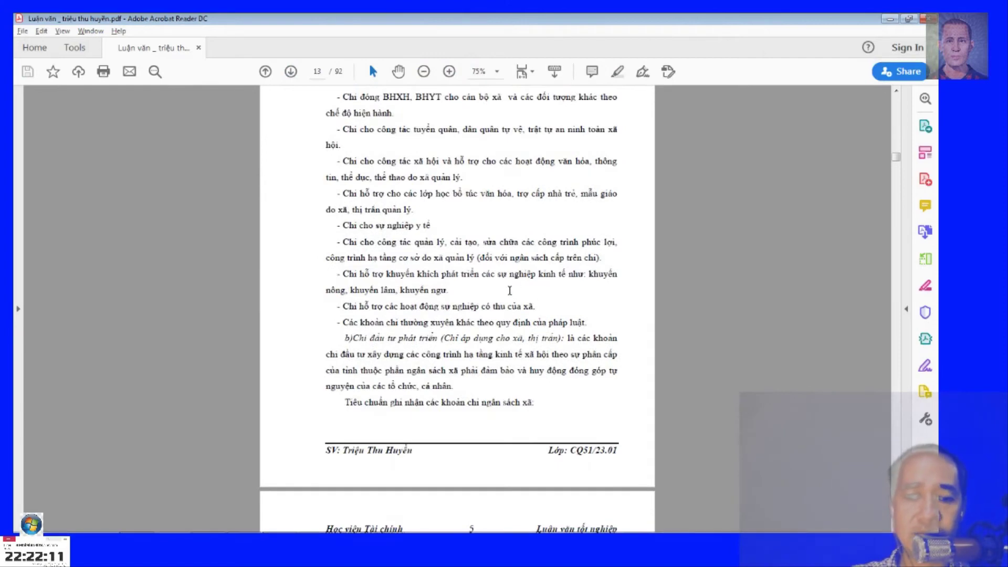
key(alt+Tab)
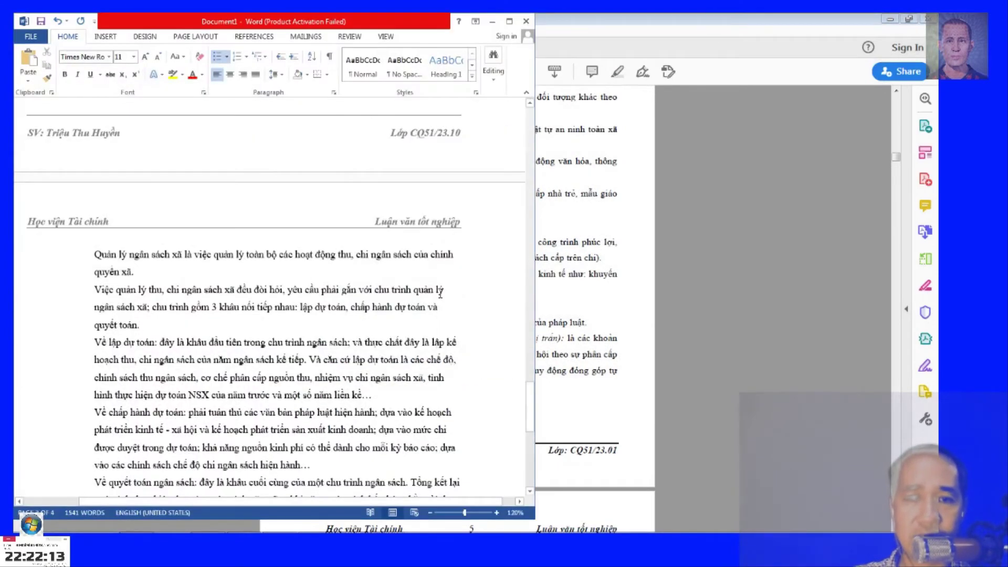
Select all of Document1, apply Justify alignment, then deselect and review the text.
drag(529, 399, 529, 427)
mouse_move(338, 185)
mouse_down()
mouse_move(261, 363)
mouse_move(261, 100)
mouse_up()
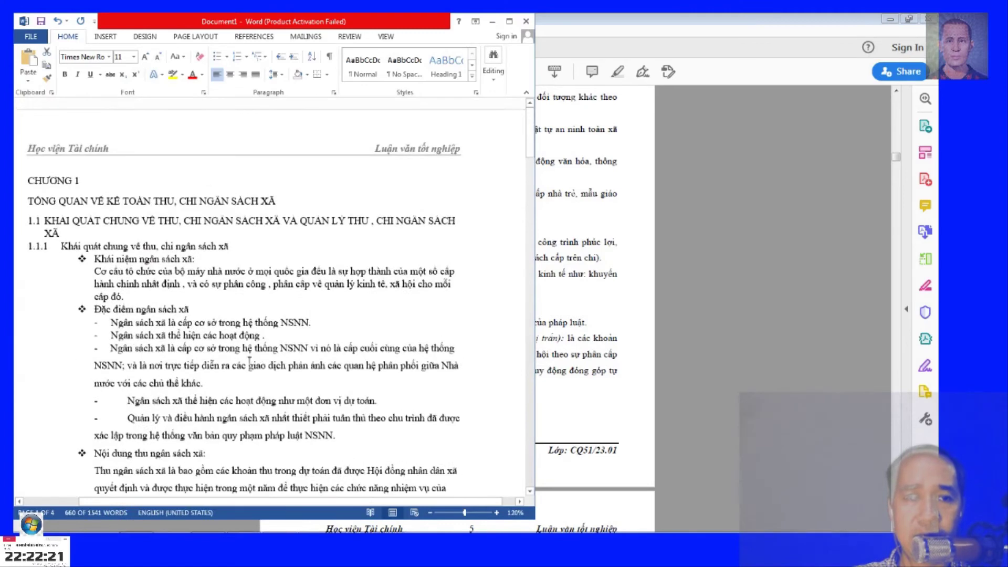
key(ctrl+a)
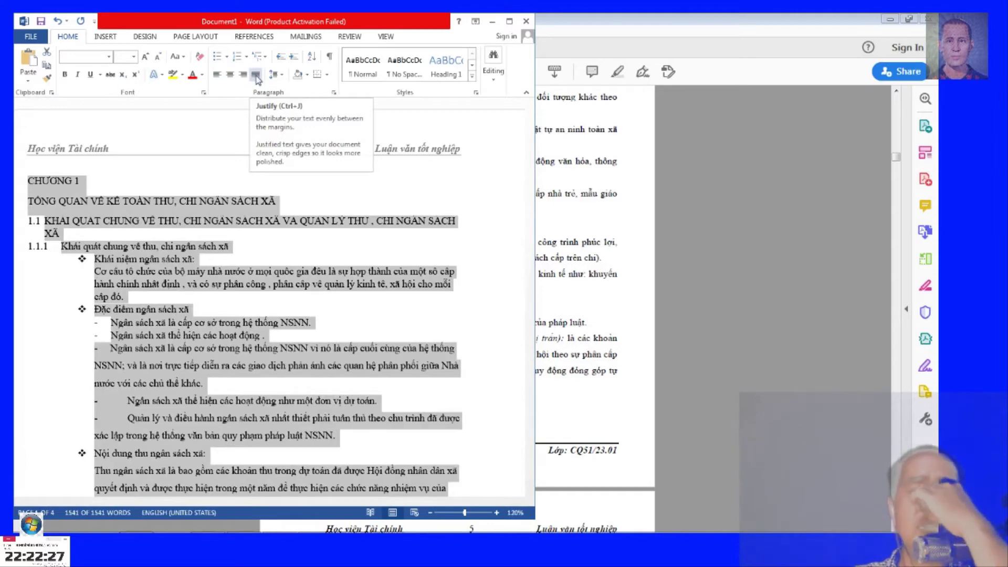
click(257, 77)
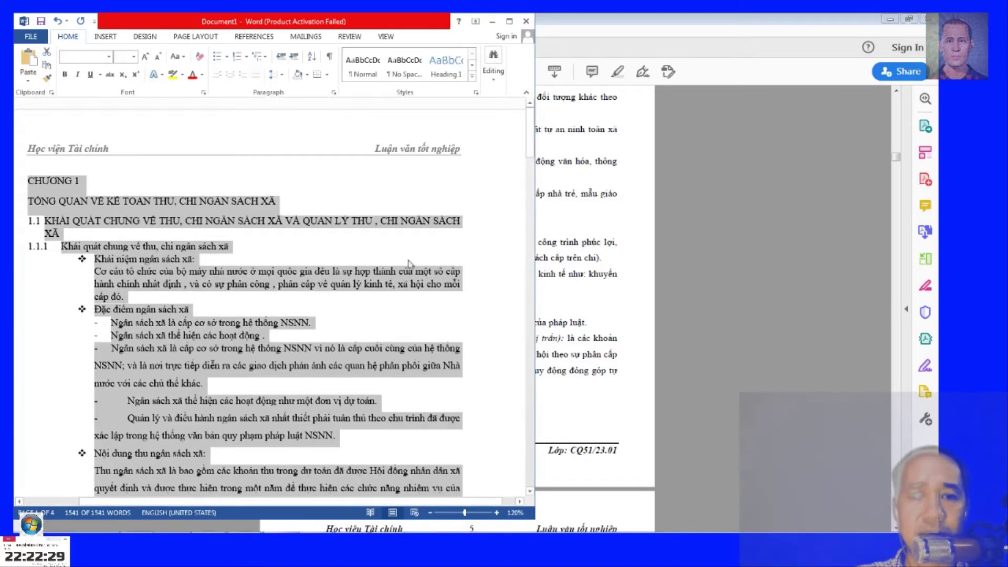
click(453, 250)
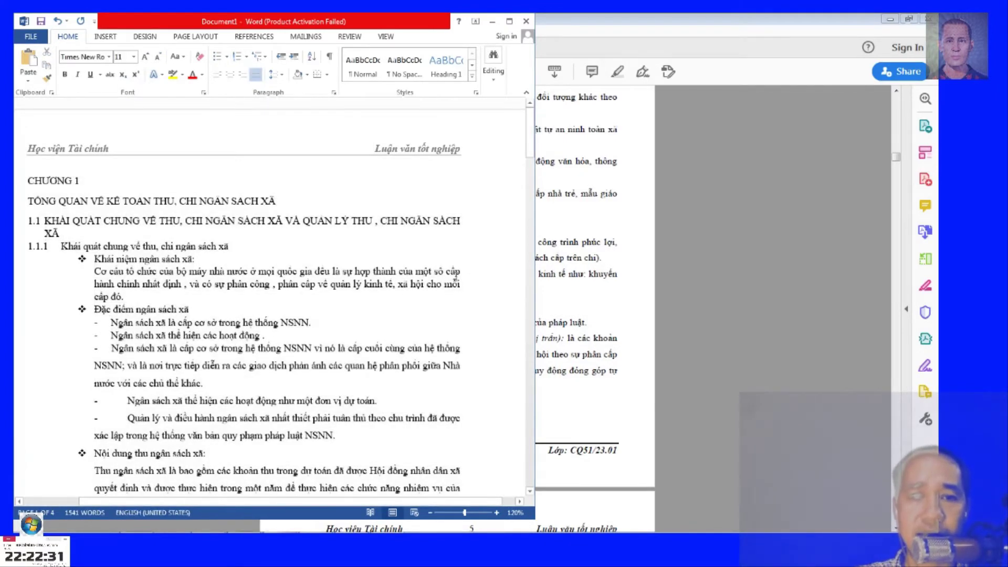
scroll(464, 271, down, 5)
scroll(478, 252, down, 5)
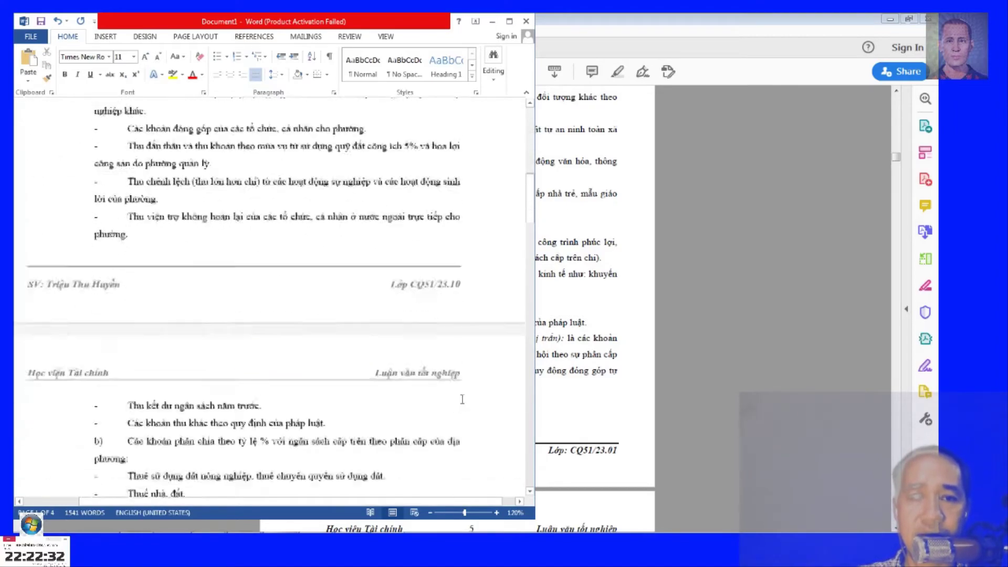
scroll(491, 234, down, 5)
scroll(531, 204, down, 8)
scroll(534, 220, down, 8)
scroll(538, 242, down, 8)
scroll(541, 262, down, 8)
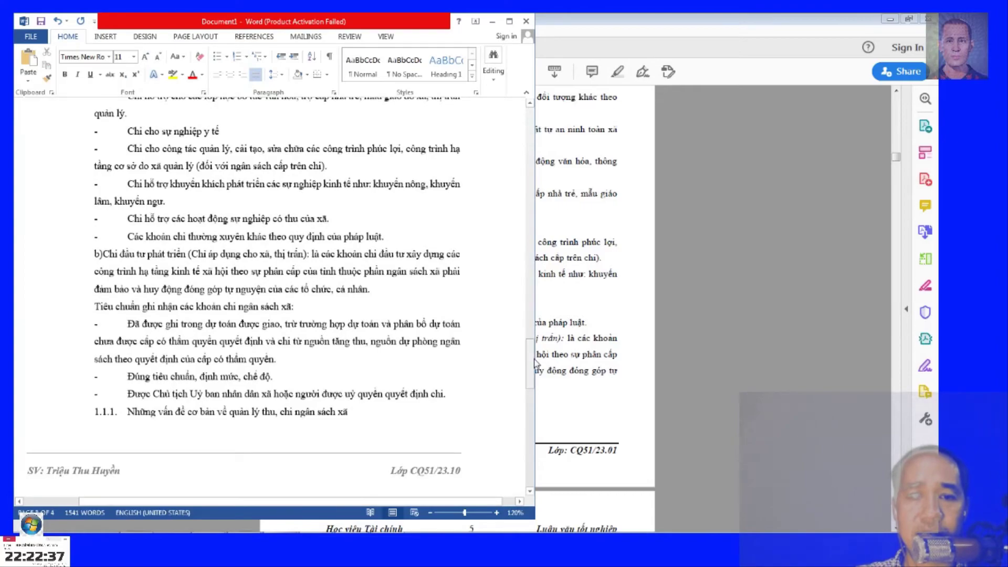
drag(530, 360, 531, 138)
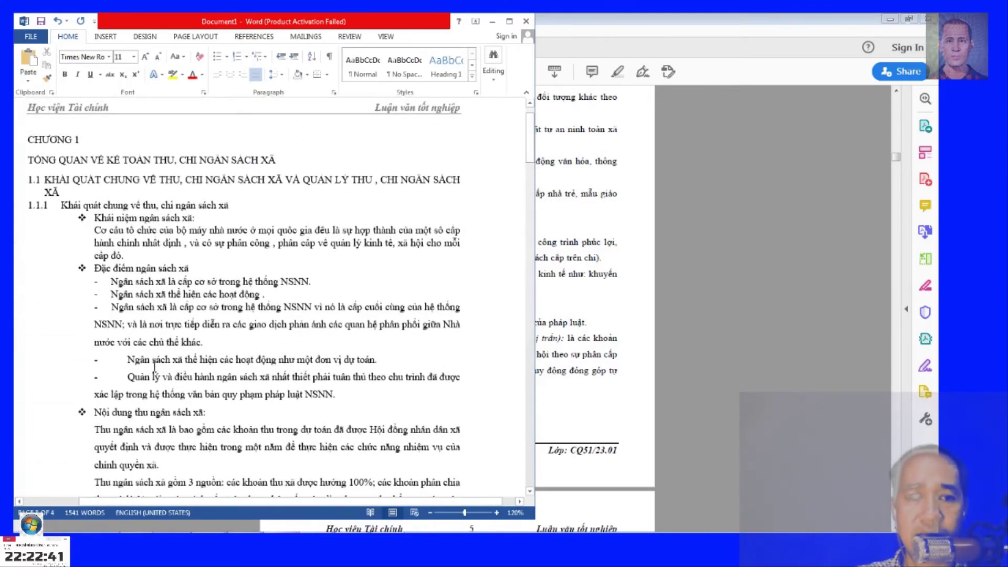
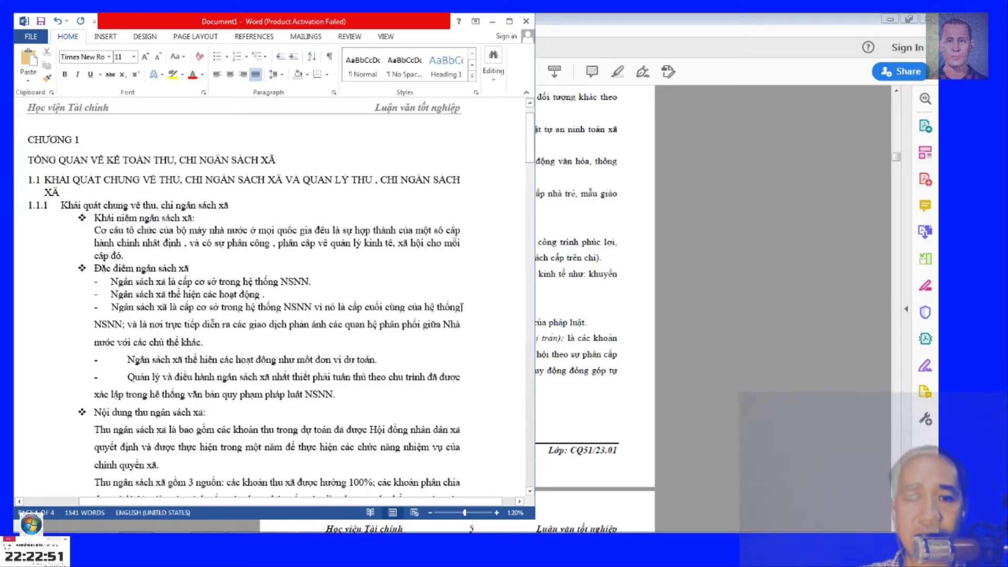
Apply 1.5 line spacing to Chapter 1, from CHƯƠNG 1 through the budget-characteristics bullets.
mouse_move(462, 307)
mouse_down()
mouse_move(25, 172)
mouse_move(23, 140)
mouse_up()
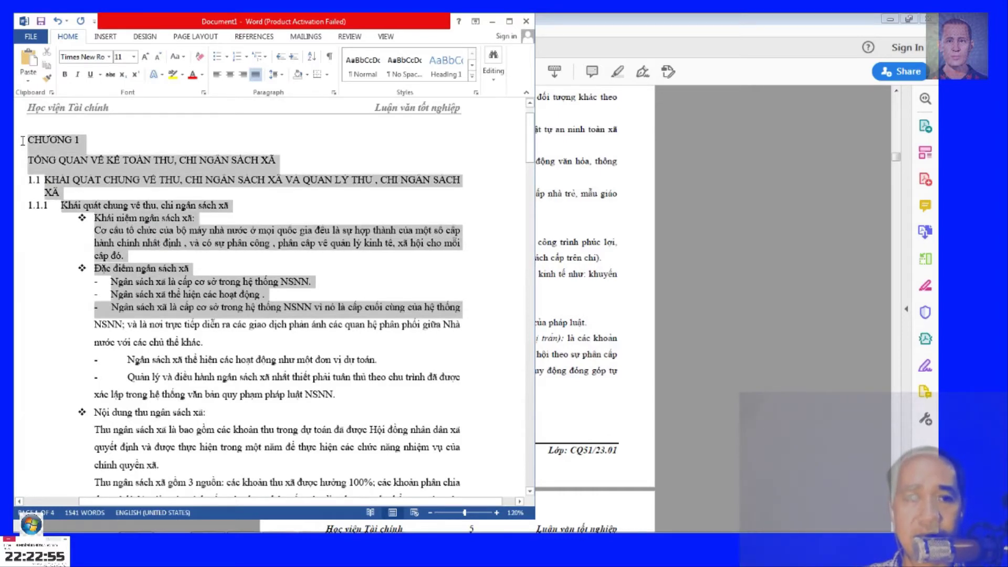
click(400, 288)
mouse_move(450, 308)
mouse_down()
mouse_move(23, 152)
mouse_move(15, 137)
mouse_up()
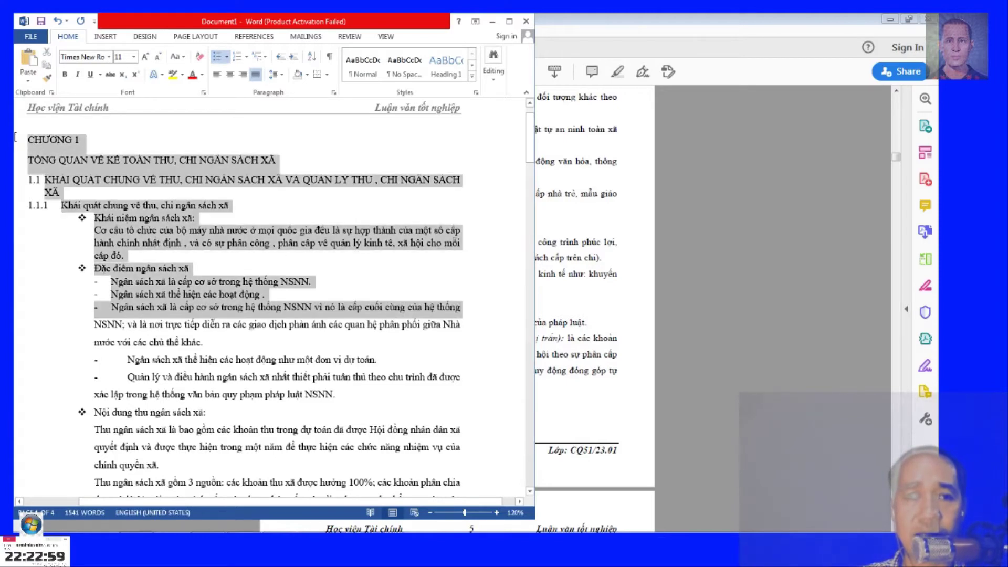
right_click(168, 218)
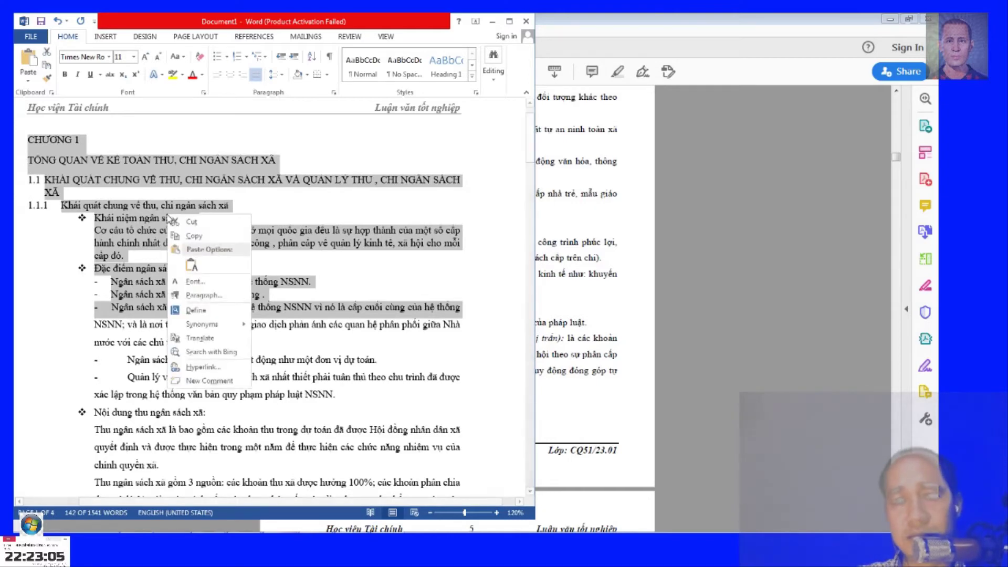
click(208, 296)
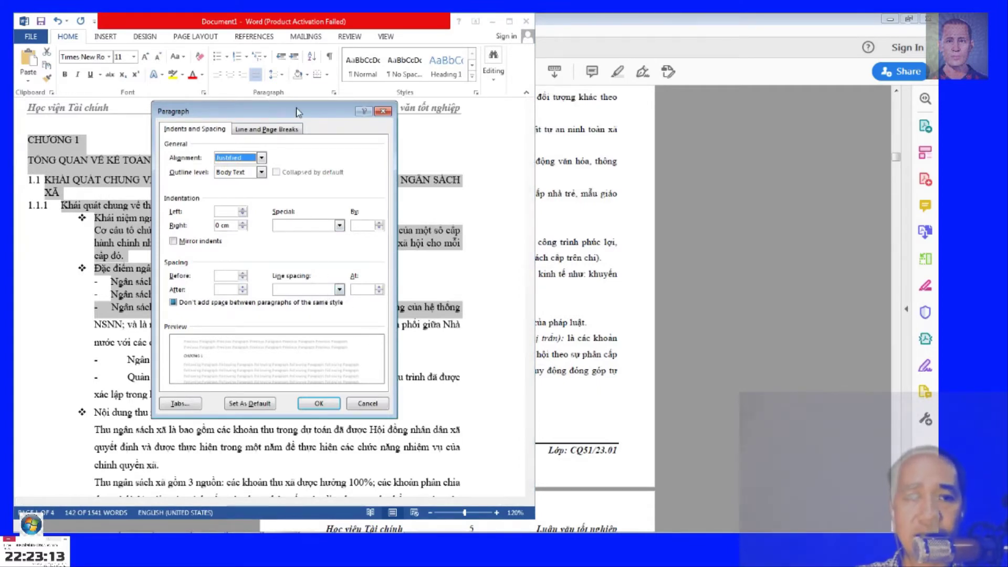
drag(296, 112, 647, 109)
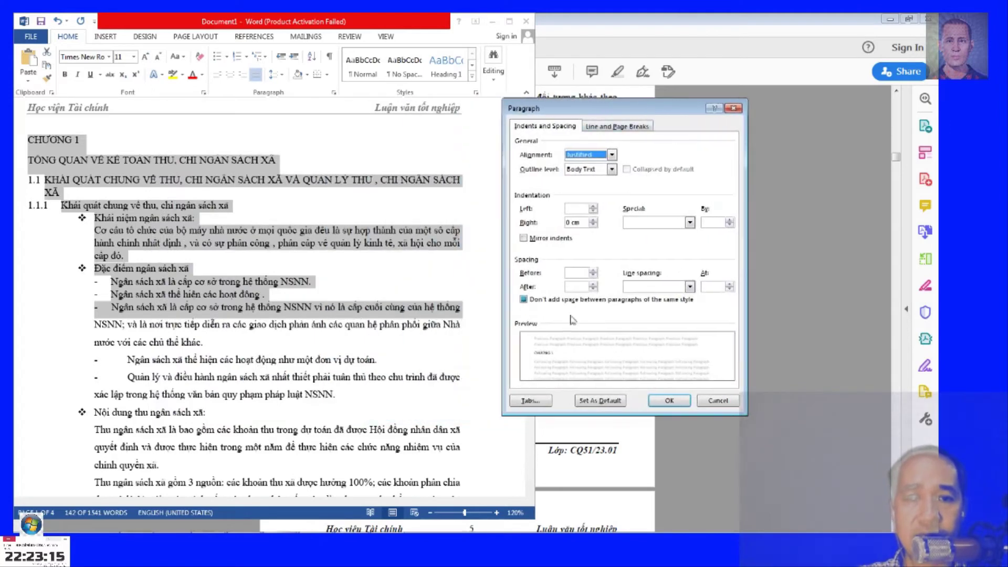
click(689, 287)
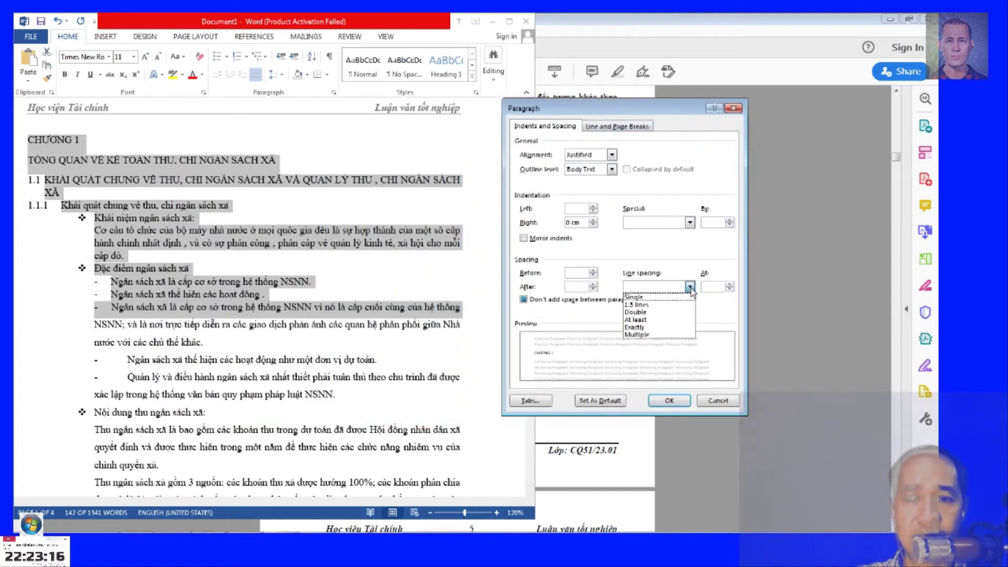
click(658, 306)
click(670, 402)
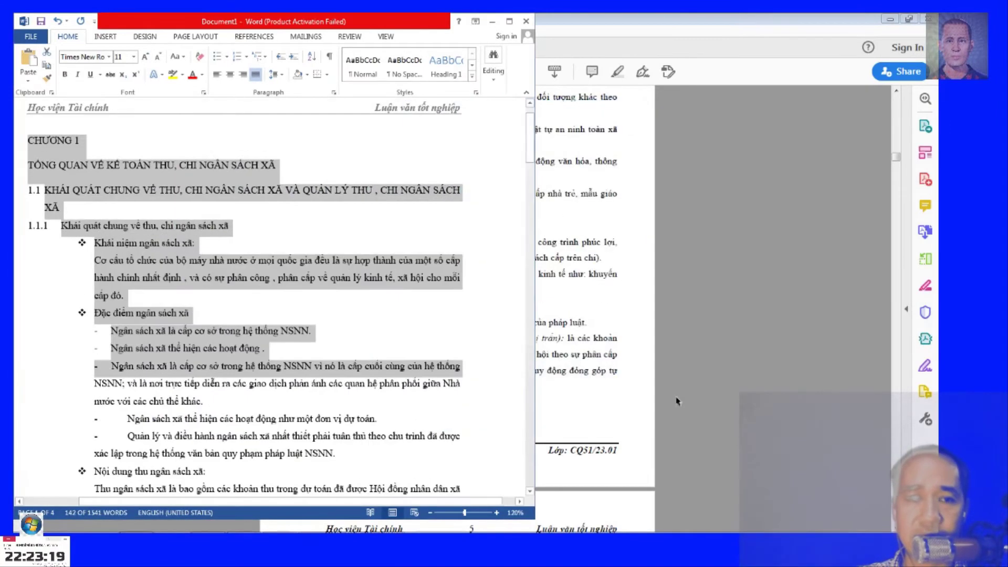
Deselect the text, scroll down the draft, and bring the reference thesis PDF forward.
click(311, 330)
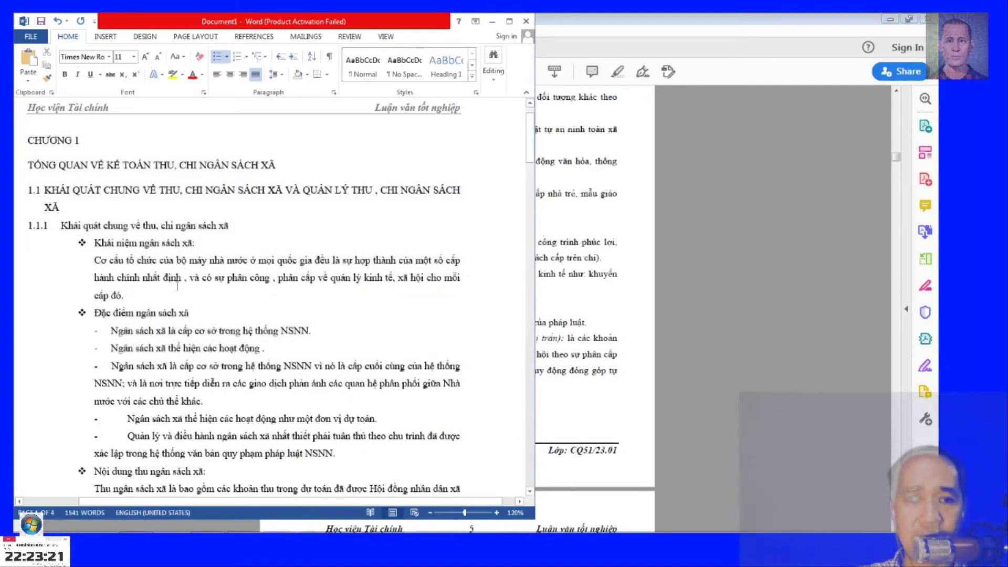
scroll(387, 366, down, 2)
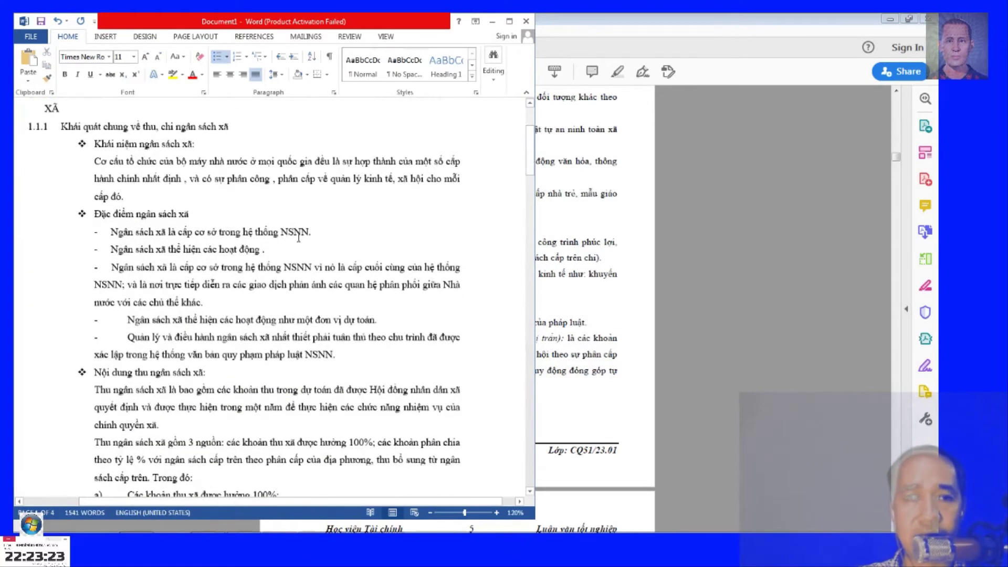
mouse_move(530, 153)
mouse_down()
mouse_move(535, 423)
mouse_move(542, 199)
mouse_move(530, 107)
mouse_up()
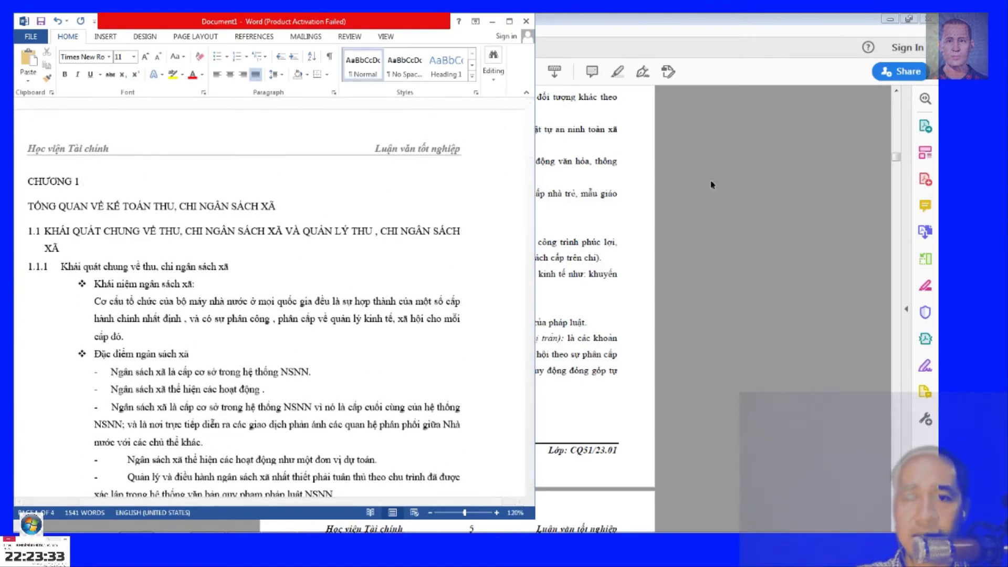
click(769, 35)
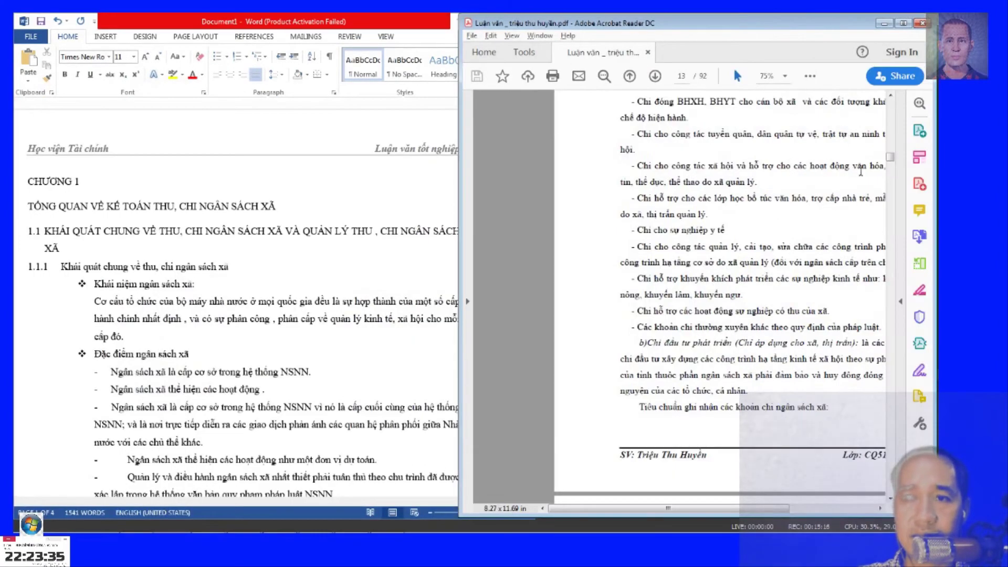
Scroll through the reference thesis PDF looking for the Chapter 1 opening.
mouse_move(892, 159)
mouse_down()
mouse_move(899, 138)
mouse_move(900, 148)
mouse_up()
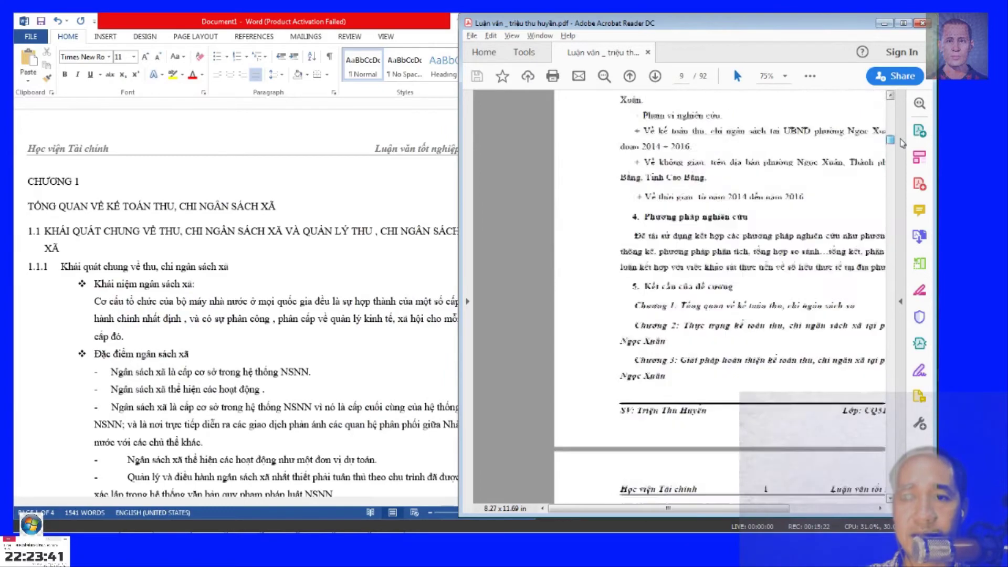
scroll(900, 148, down, 5)
scroll(901, 136, down, 5)
scroll(901, 123, down, 5)
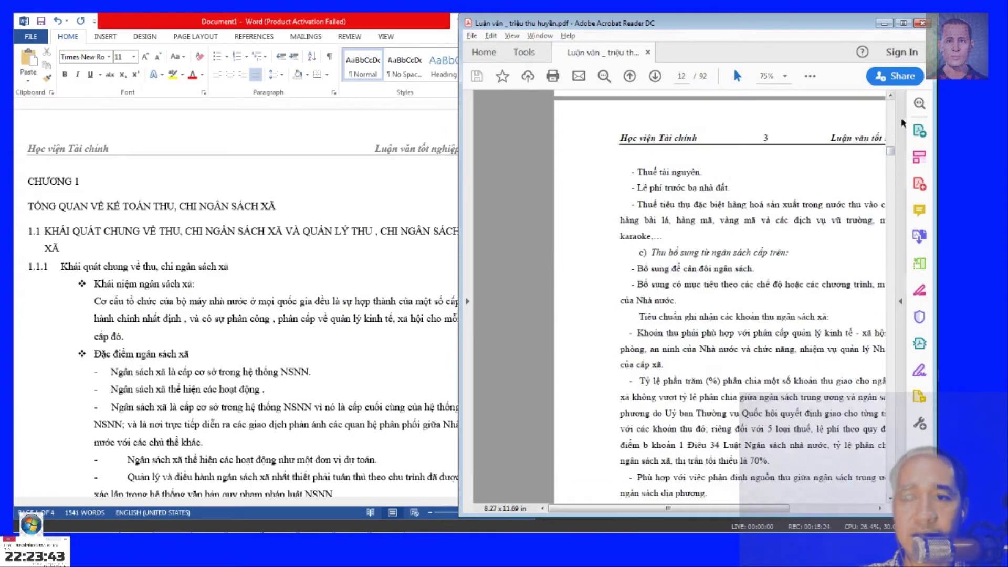
drag(664, 508, 711, 508)
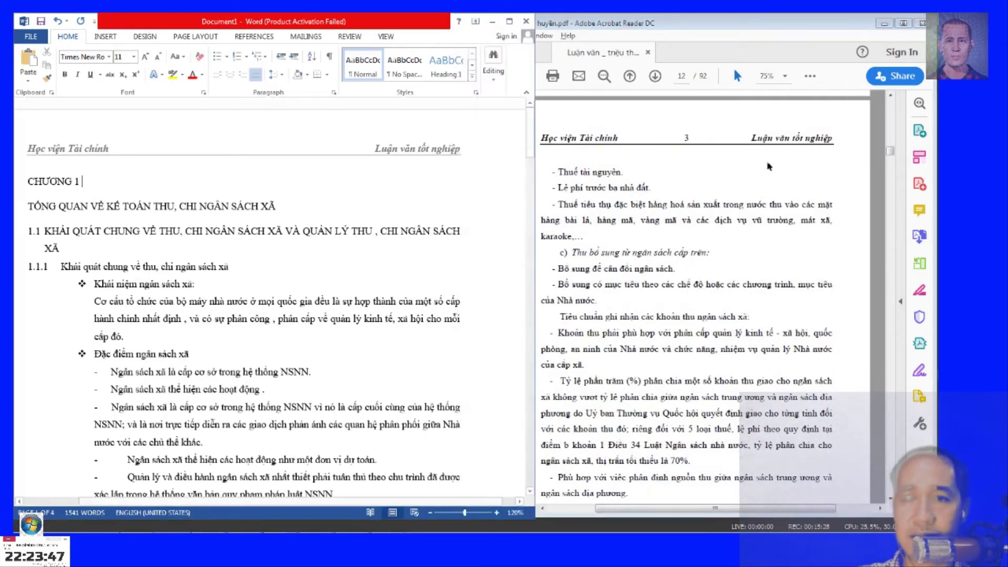
scroll(894, 122, up, 10)
scroll(894, 122, up, 5)
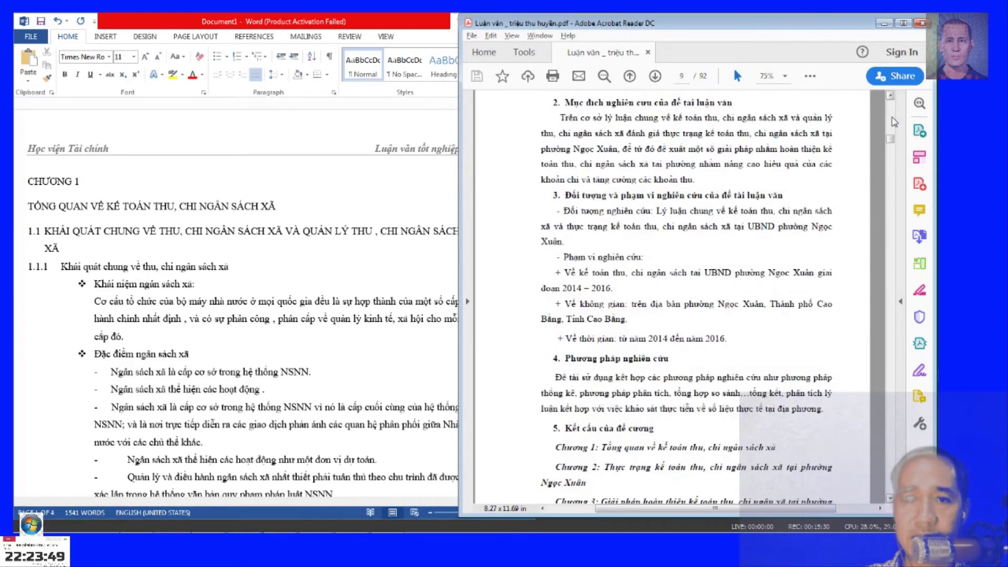
scroll(894, 122, up, 5)
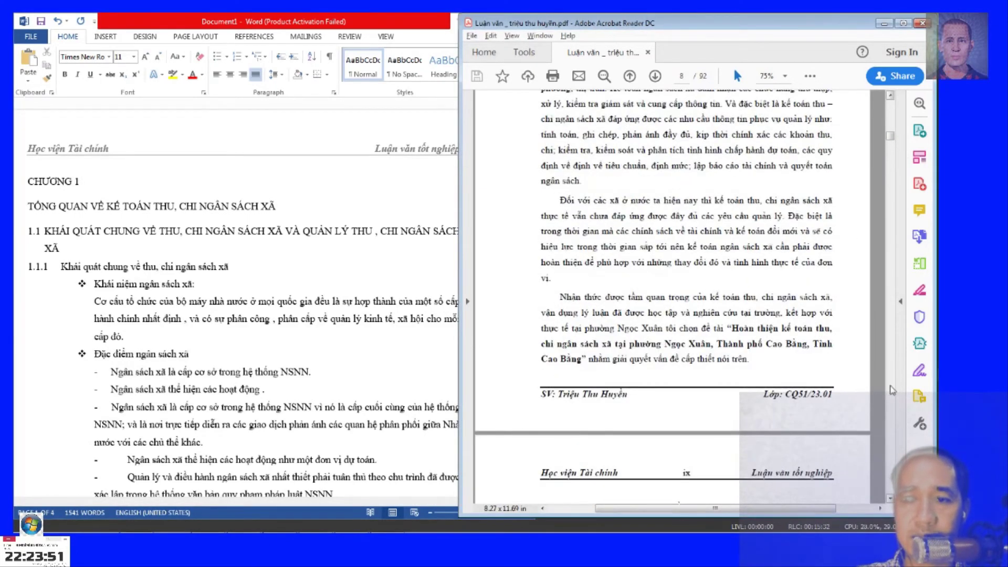
scroll(894, 388, down, 3)
scroll(894, 388, down, 5)
scroll(893, 388, down, 6)
scroll(893, 385, down, 5)
scroll(893, 385, down, 5)
scroll(892, 385, down, 5)
scroll(893, 386, down, 5)
scroll(893, 385, down, 5)
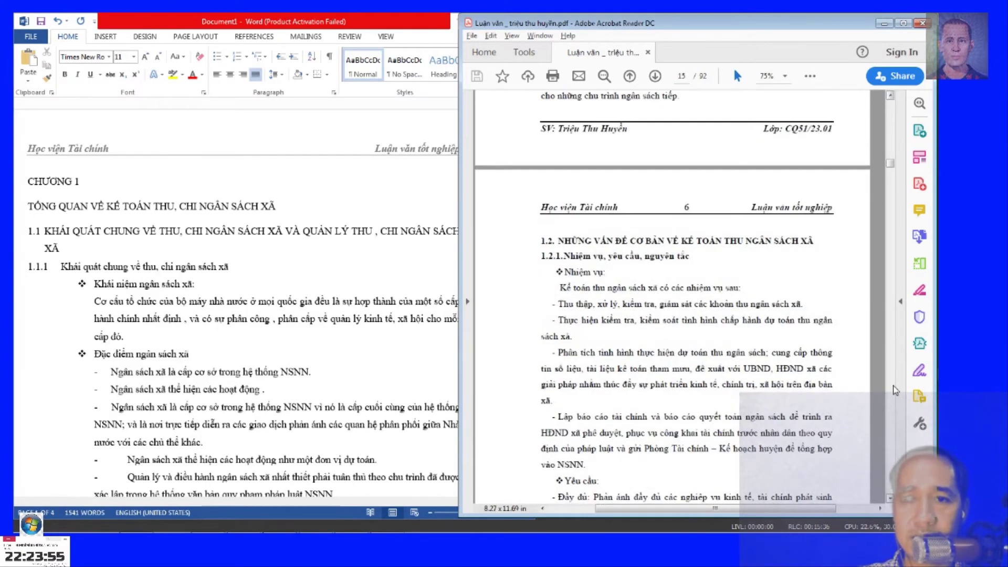
scroll(893, 385, down, 5)
Reach page 10 where CHƯƠNG 1 starts, then return to the Word draft.
mouse_move(889, 166)
mouse_down()
mouse_move(895, 137)
mouse_move(863, 127)
mouse_up()
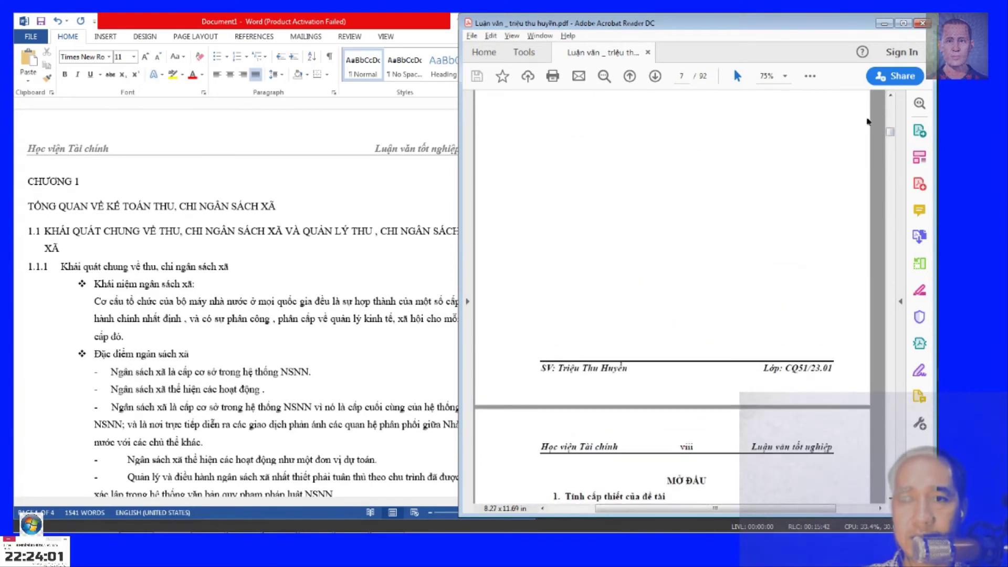
scroll(894, 284, down, 5)
scroll(895, 283, down, 5)
scroll(895, 284, down, 5)
scroll(895, 283, down, 1)
scroll(787, 341, down, 3)
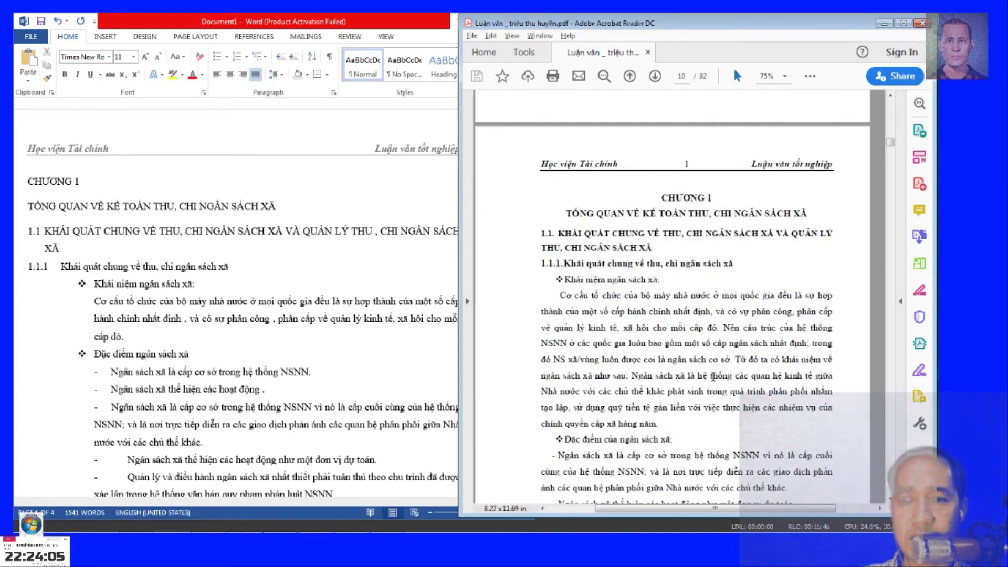
click(282, 206)
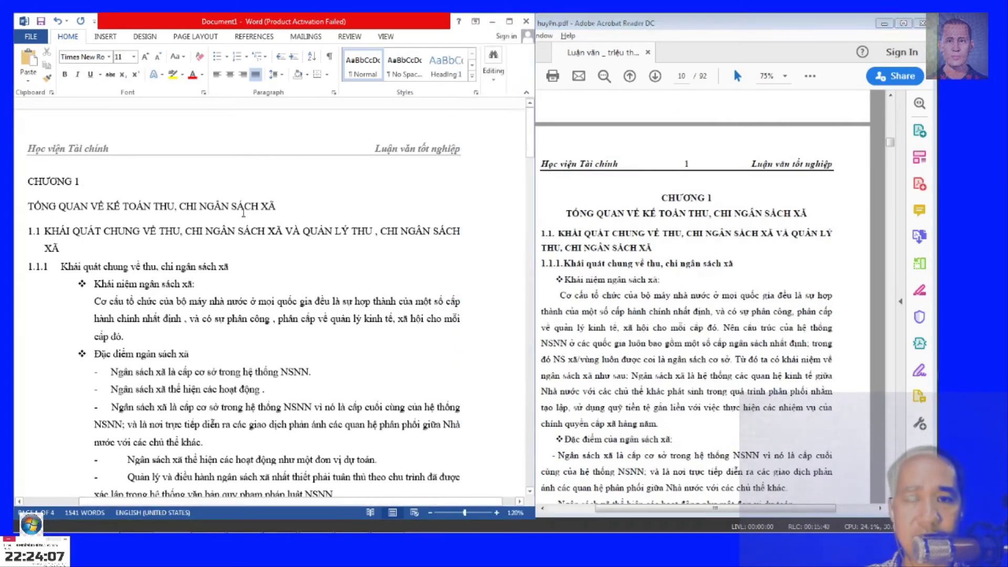
Make the chapter heading lines bold.
mouse_move(60, 248)
mouse_down()
mouse_move(229, 266)
mouse_move(28, 181)
mouse_up()
key(ctrl+b)
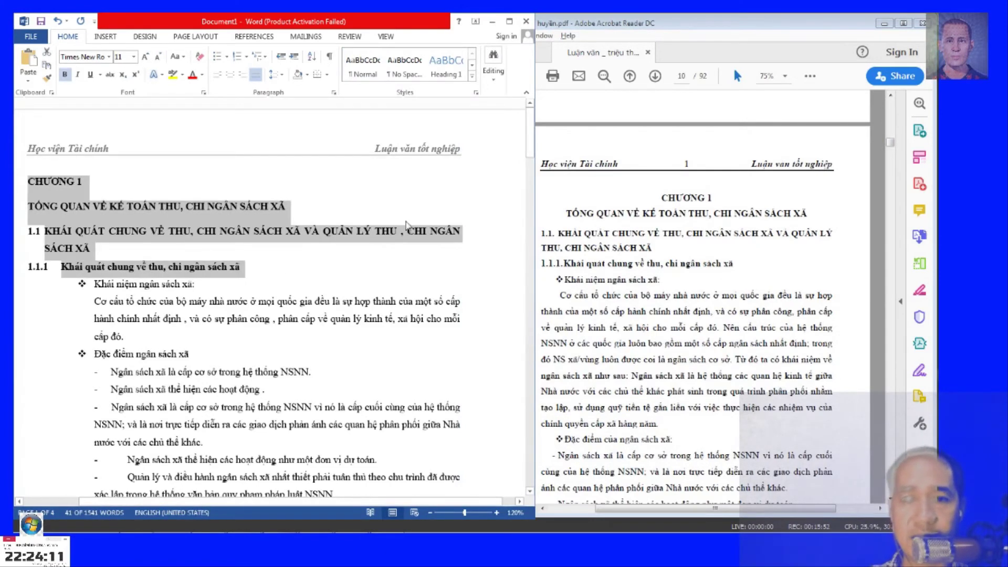
click(303, 232)
Centre the CHƯƠNG 1 and chapter title lines and maximize the Word window.
drag(304, 205, 28, 181)
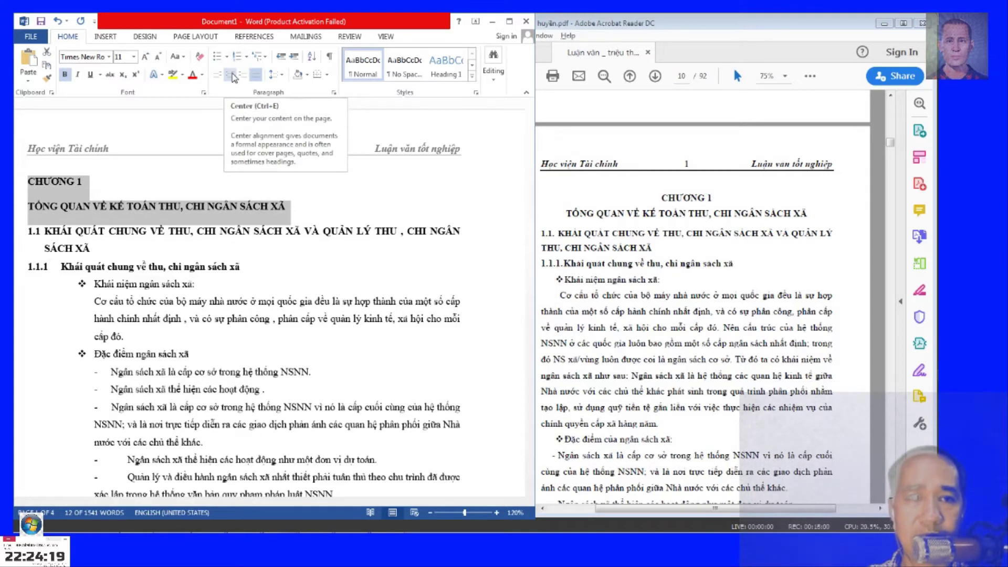
click(233, 78)
click(278, 185)
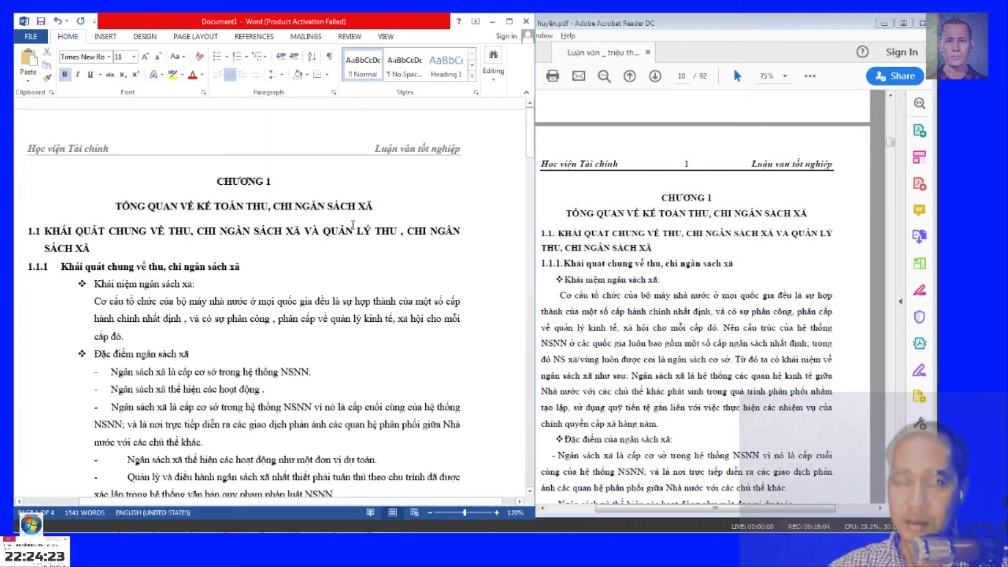
click(303, 301)
scroll(303, 301, down, 3)
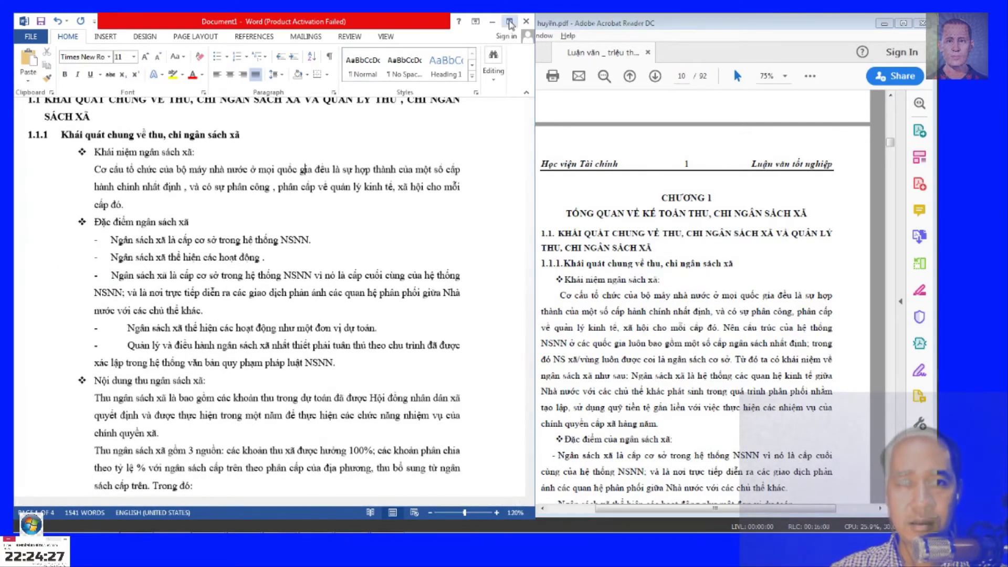
click(508, 21)
Scroll down through the four-page Chapter 1 draft.
mouse_move(933, 150)
mouse_down()
mouse_move(932, 493)
mouse_move(911, 141)
mouse_up()
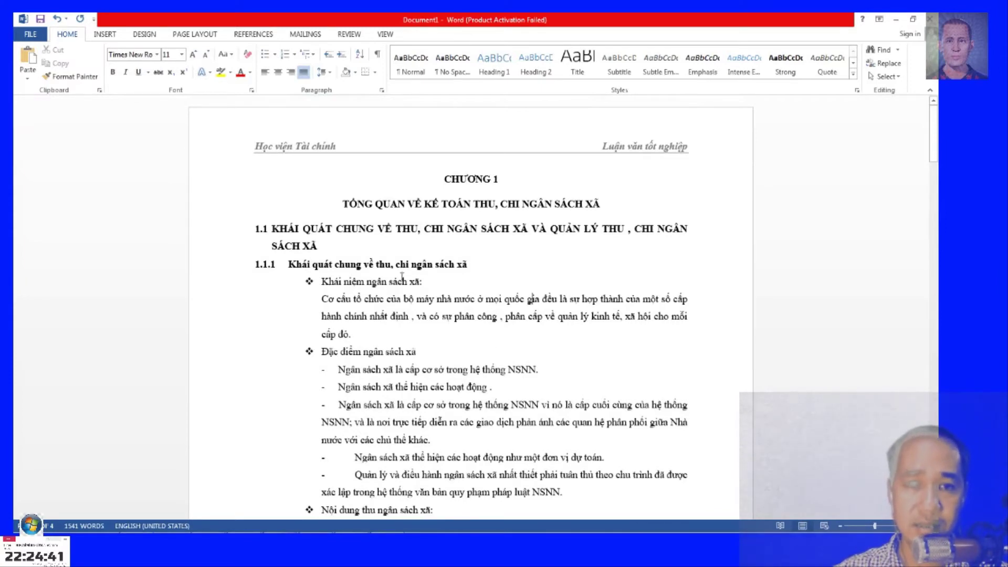
scroll(493, 352, down, 3)
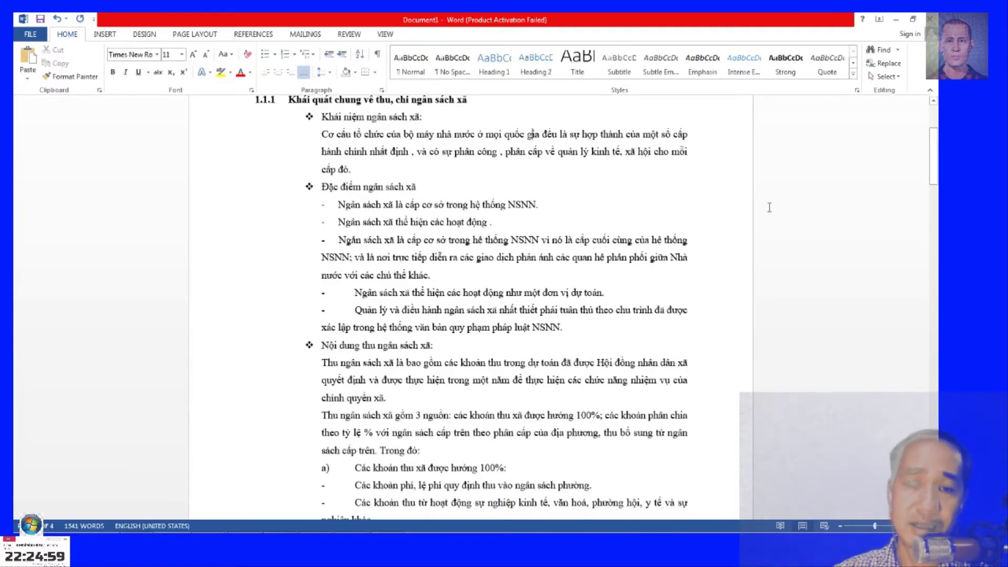
scroll(747, 386, down, 3)
scroll(750, 394, down, 3)
scroll(758, 408, down, 2)
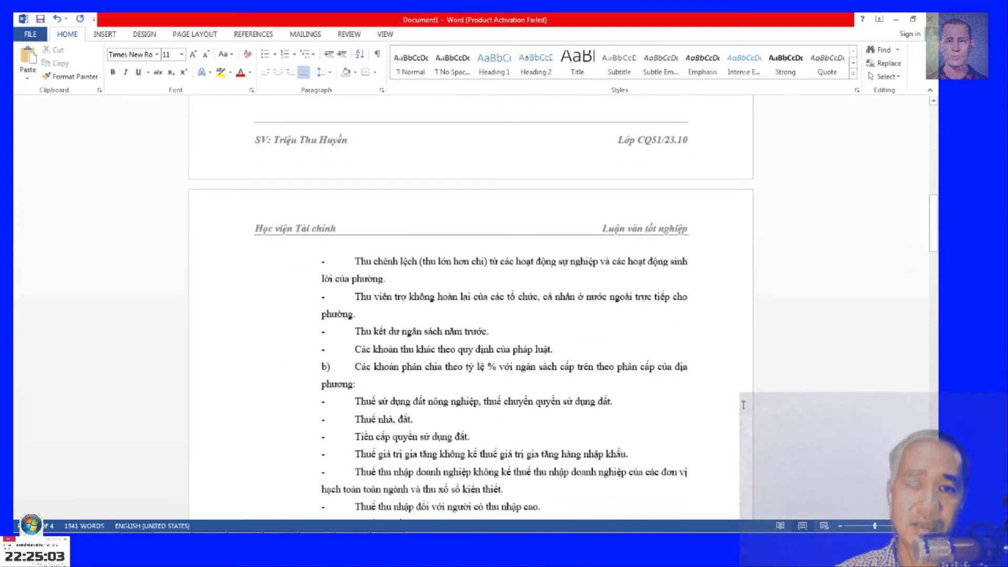
scroll(503, 321, down, 2)
scroll(507, 319, down, 2)
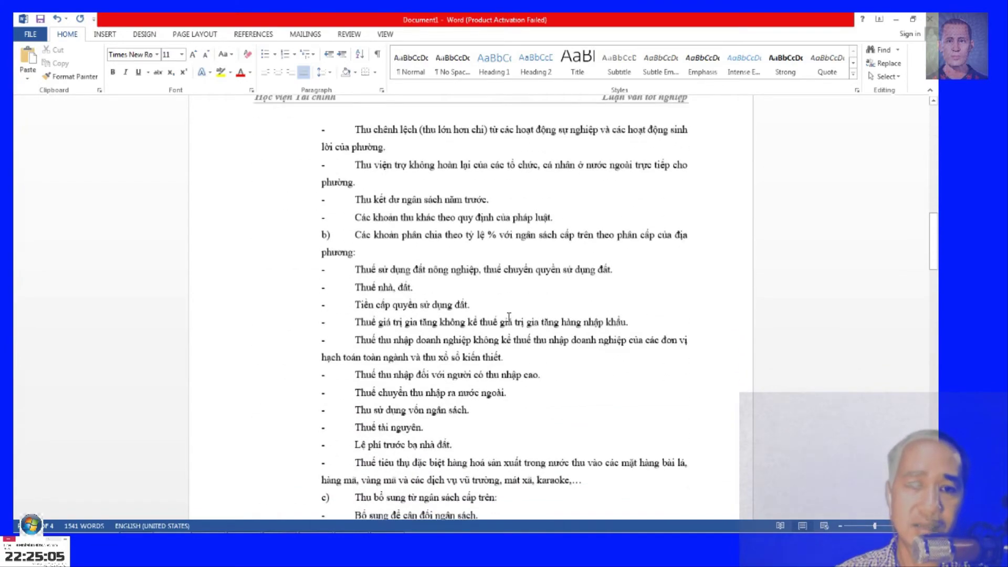
scroll(513, 317, down, 7)
scroll(517, 316, down, 4)
scroll(522, 316, down, 2)
Return to the CHƯƠNG 1 heading on page 1 and view the document's File Info page.
scroll(525, 316, down, 5)
scroll(524, 315, down, 2)
scroll(524, 316, down, 3)
scroll(525, 316, down, 5)
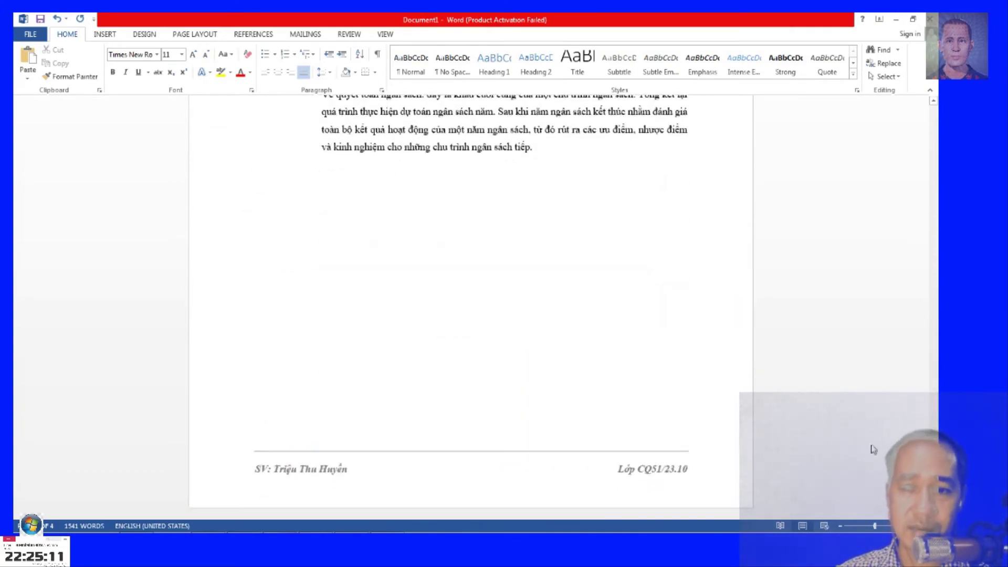
drag(932, 474, 933, 131)
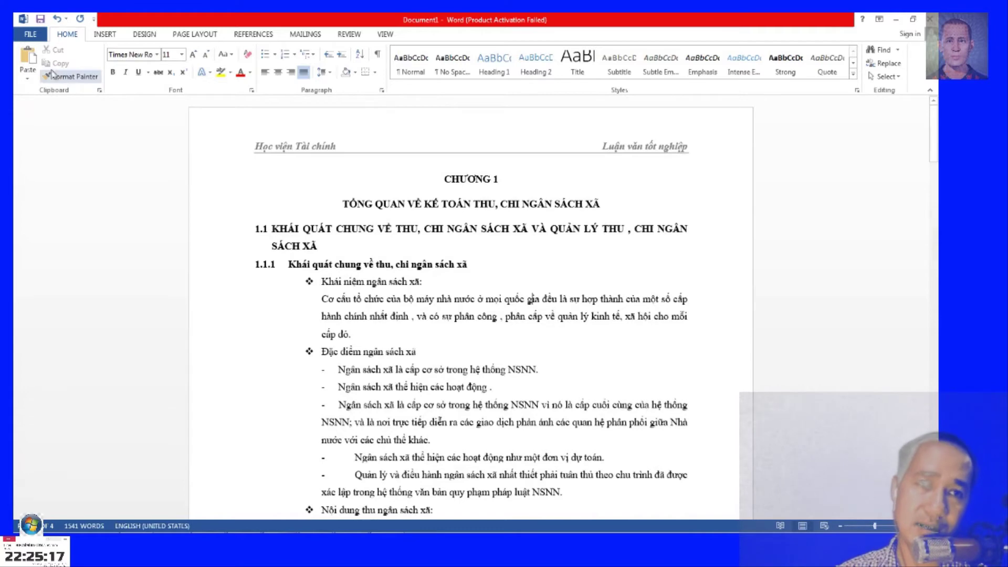
click(32, 35)
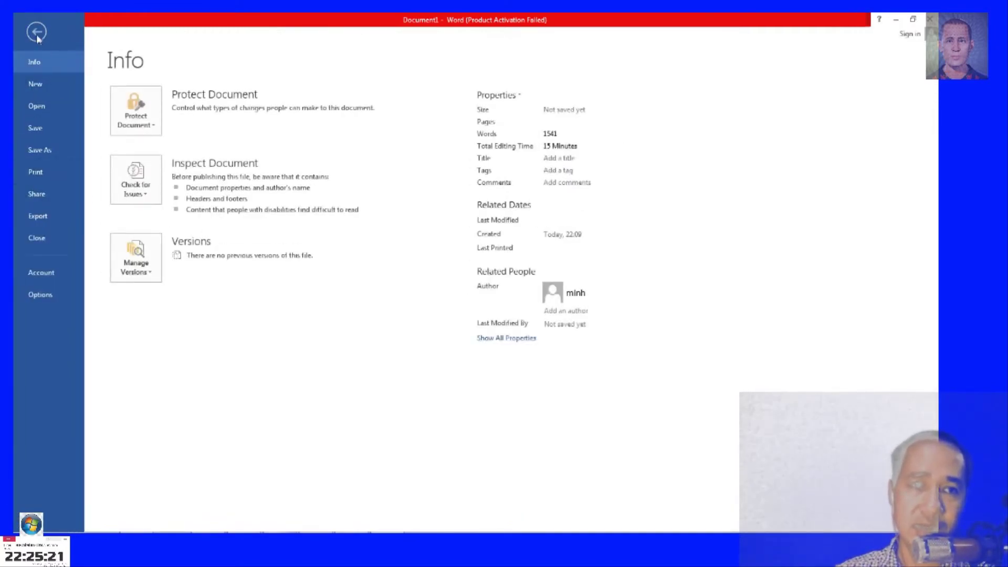
Open the print settings, preview all pages, and enter the page range 1-4.
click(36, 32)
key(ctrl+p)
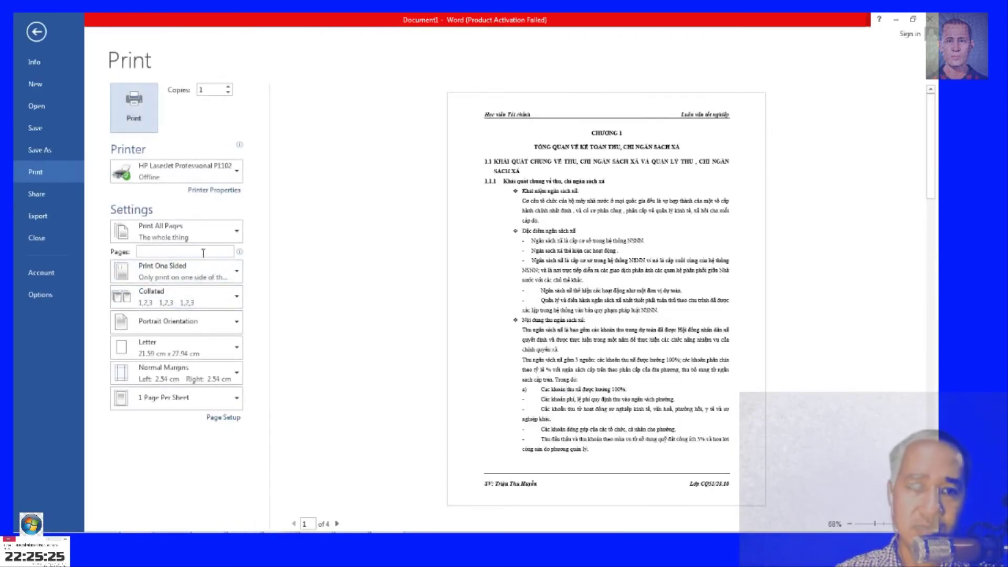
click(204, 252)
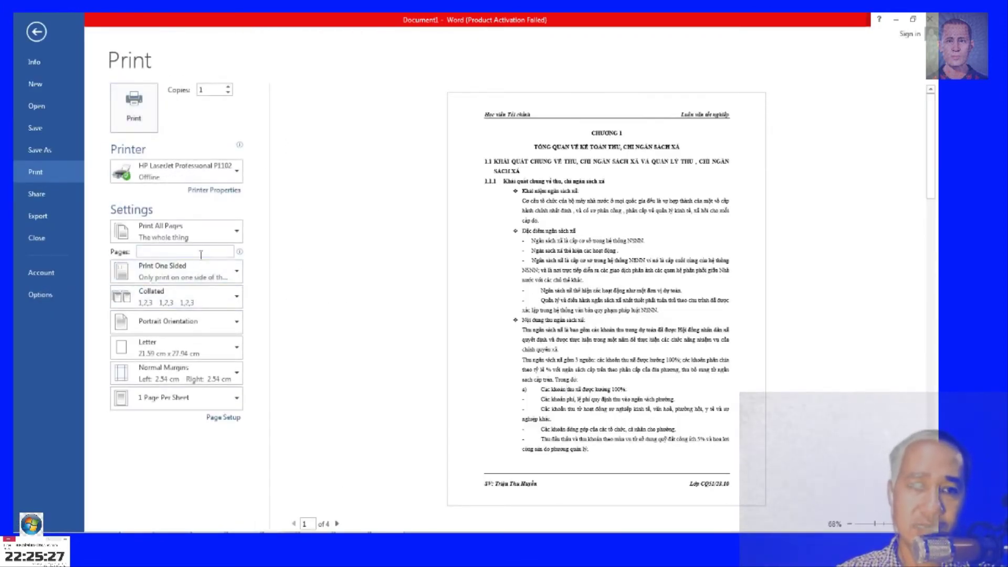
click(337, 523)
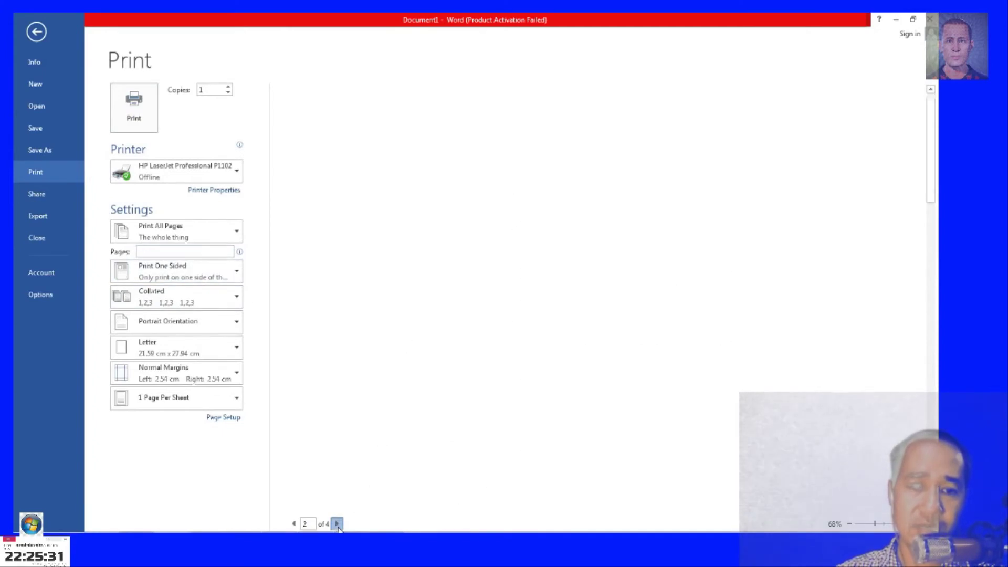
click(337, 524)
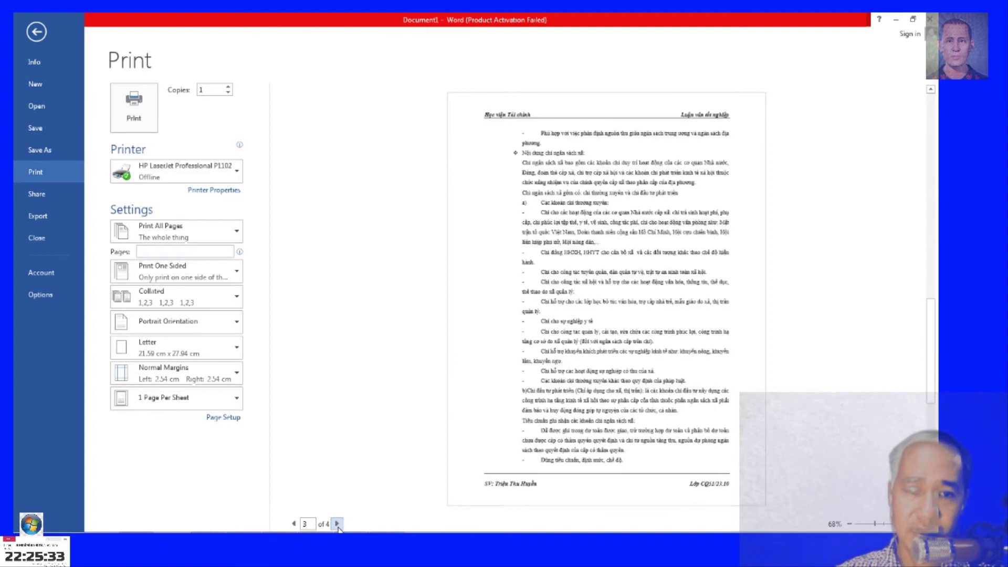
click(337, 523)
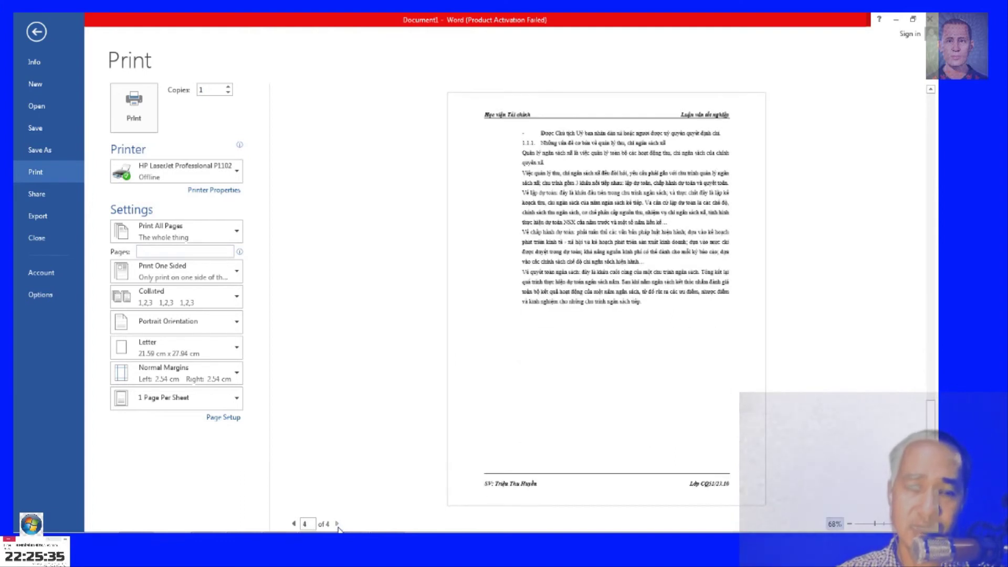
click(175, 253)
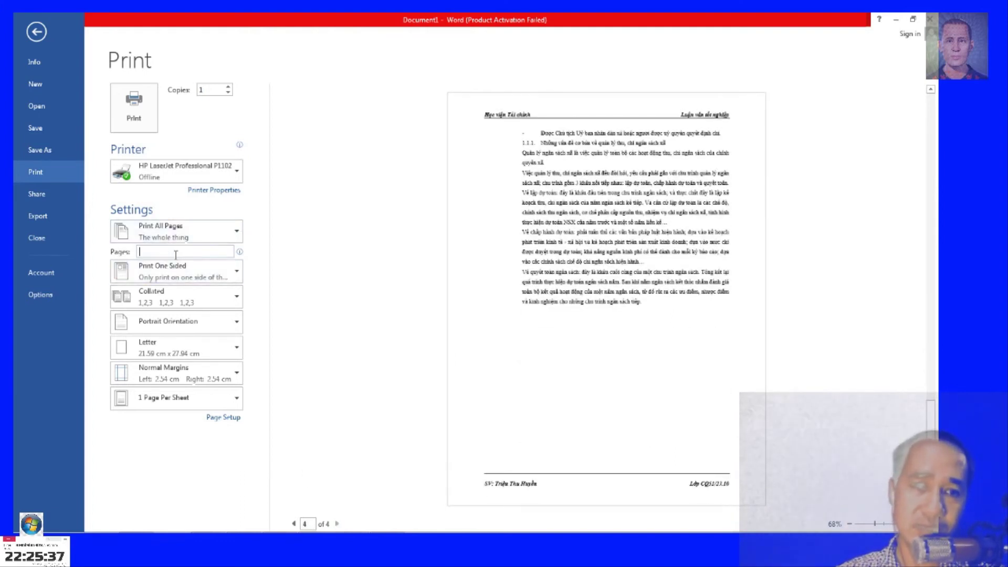
text(1-4)
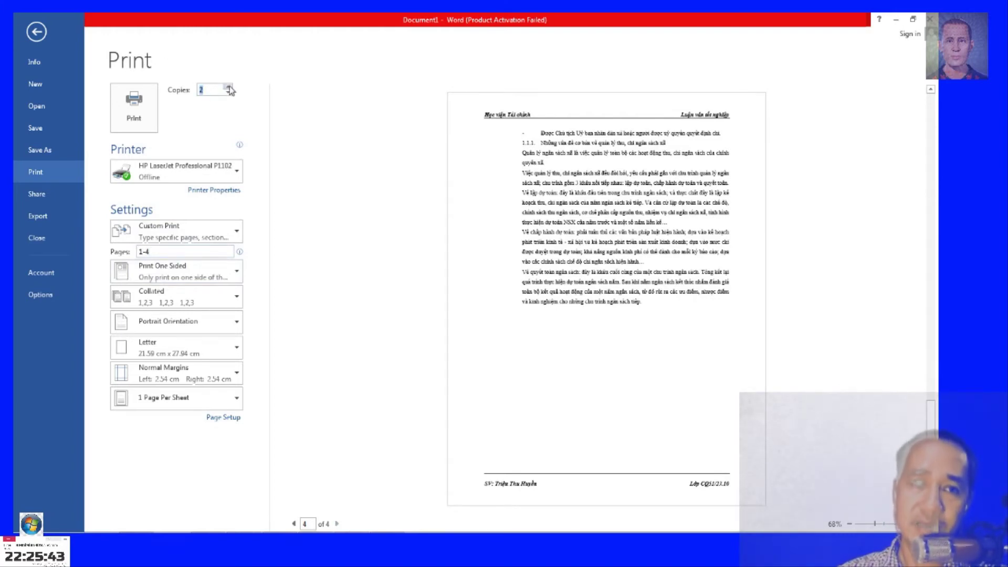
Leave the sided-printing choice unchanged and switch the paper size to A4.
click(193, 281)
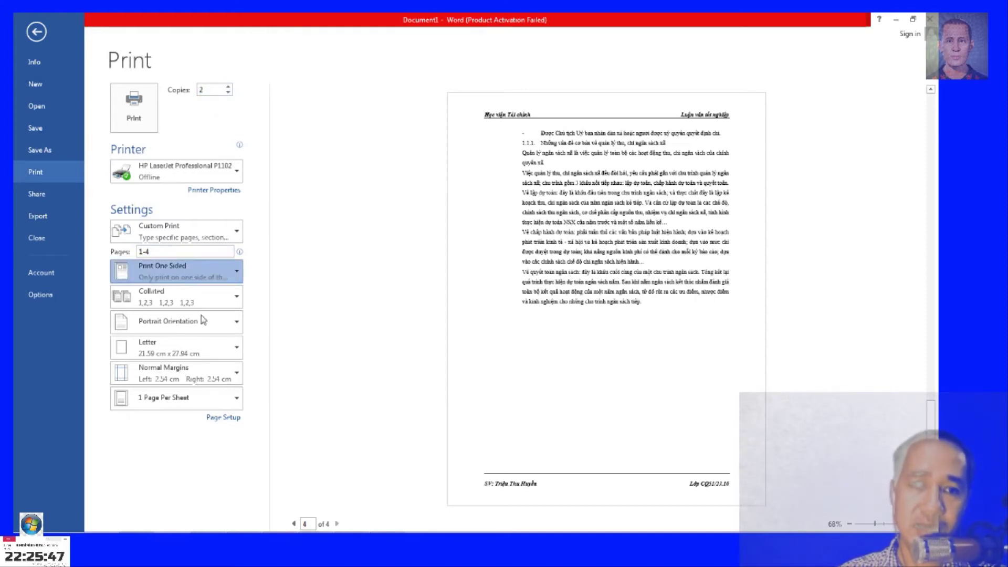
click(352, 276)
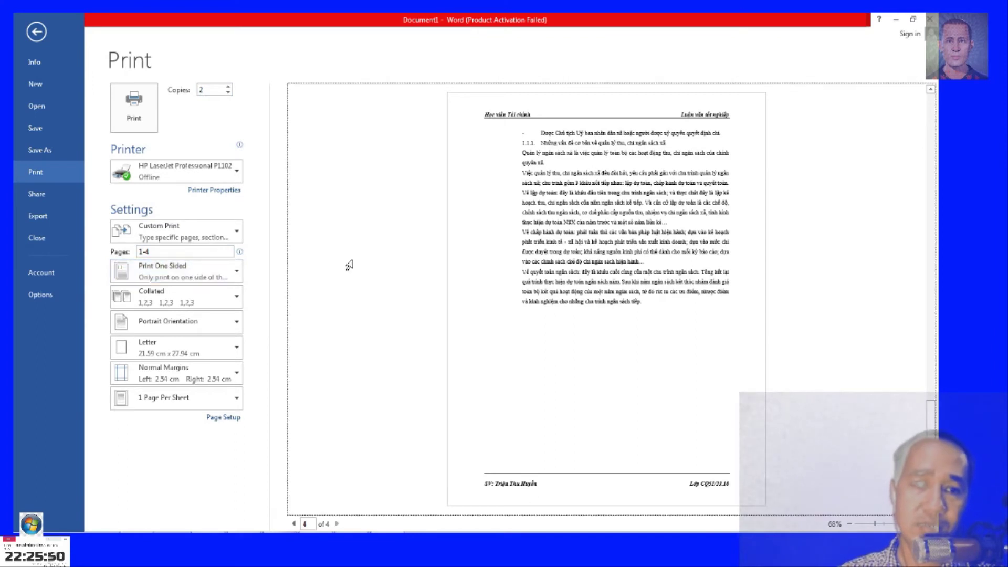
click(191, 355)
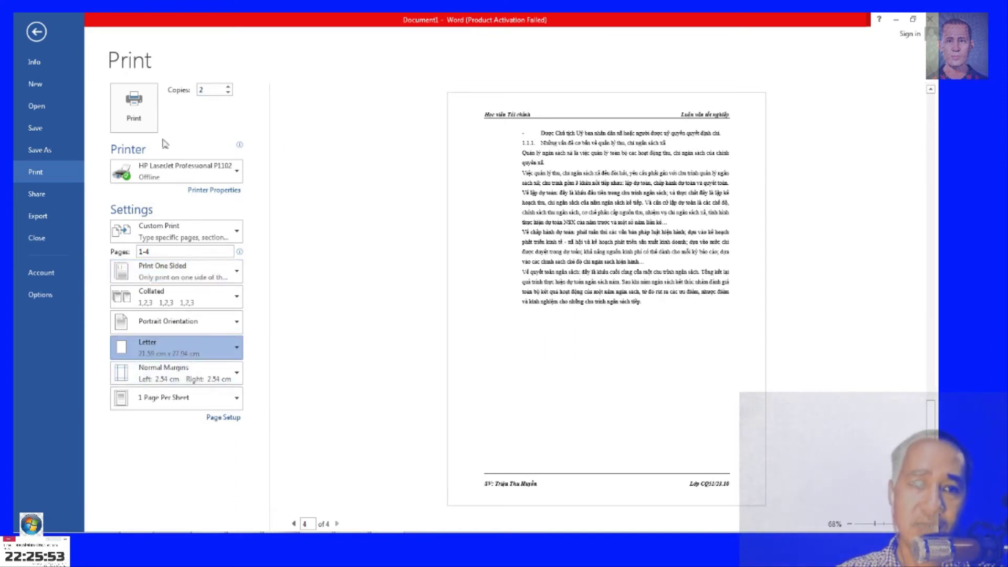
click(173, 95)
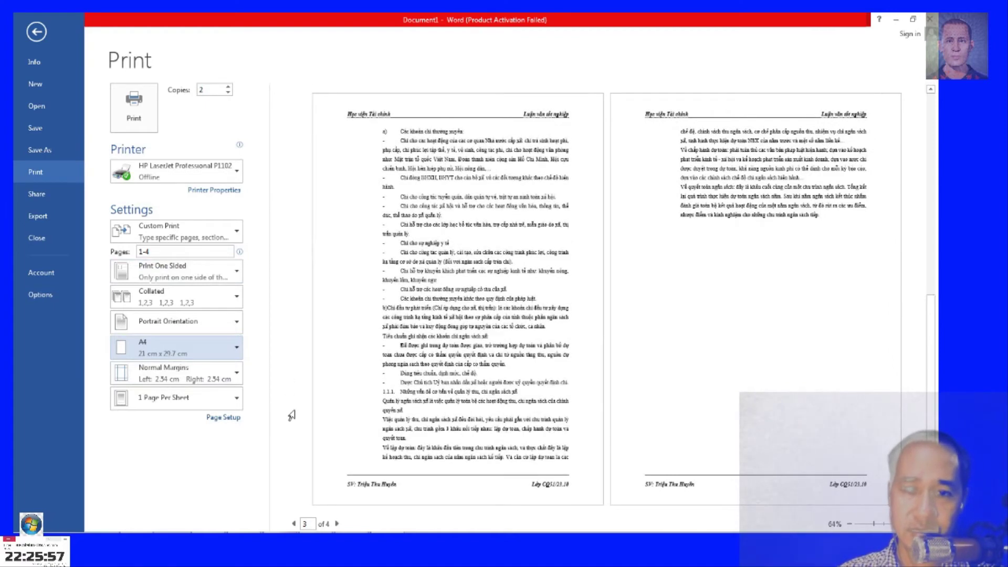
Review Page Setup's paper and margin settings, cancel it, and return to the first preview pages.
click(184, 343)
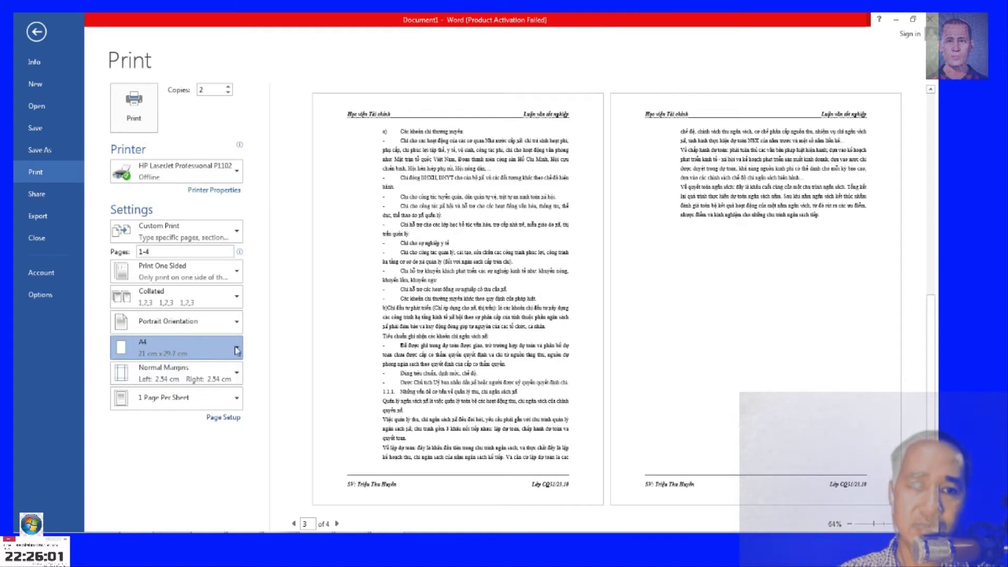
click(232, 418)
click(250, 131)
click(220, 134)
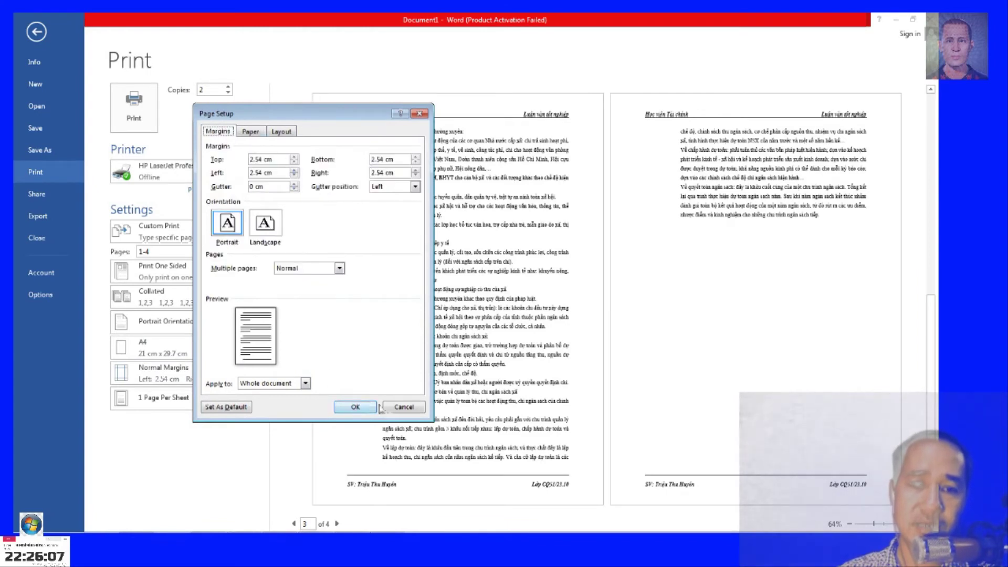
click(397, 410)
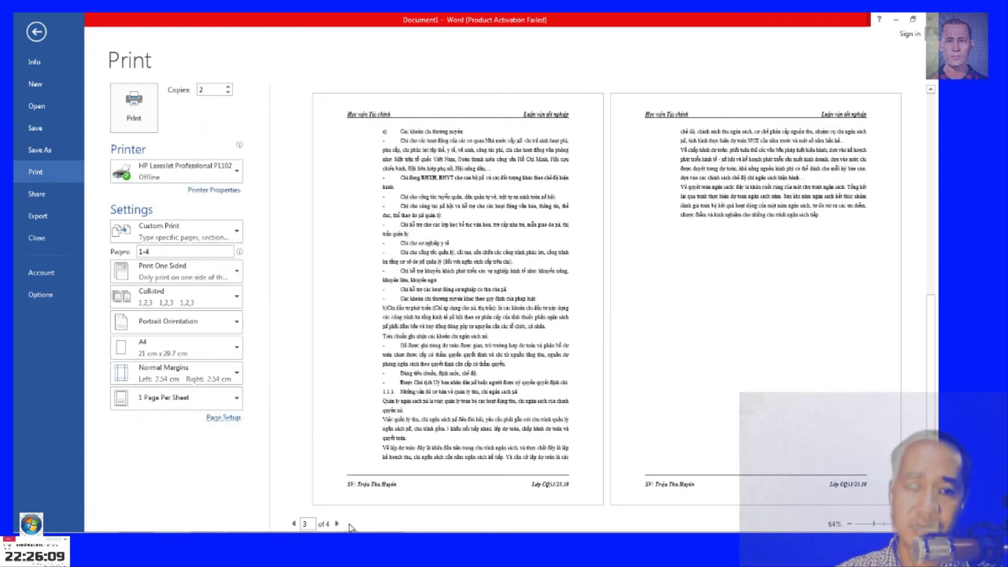
click(295, 523)
Exit the print view and scroll down through the Chapter 1 draft.
key(Escape)
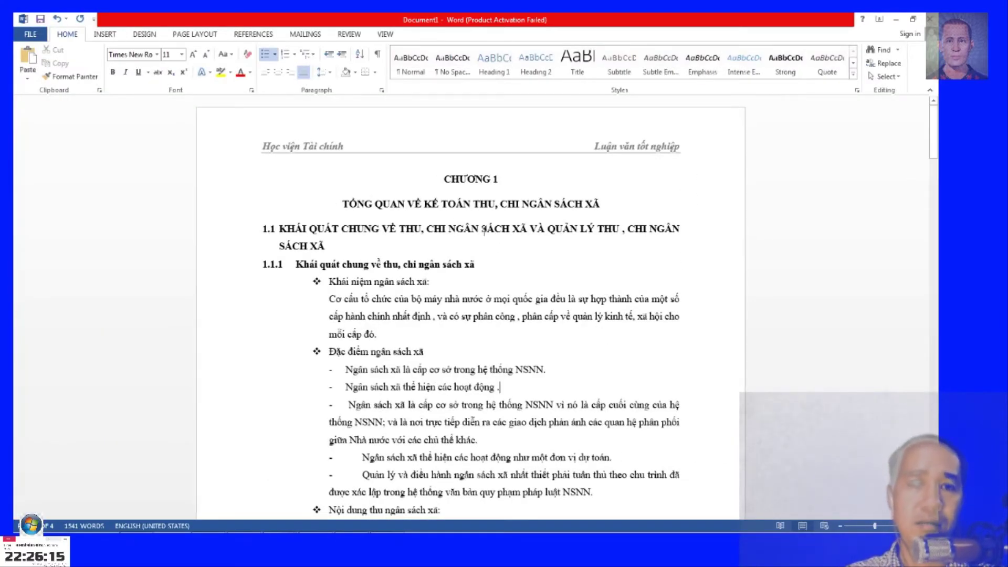
scroll(471, 220, down, 5)
scroll(504, 373, down, 5)
scroll(504, 369, down, 1)
scroll(504, 369, down, 5)
scroll(505, 367, down, 6)
scroll(505, 366, down, 1)
scroll(506, 365, down, 6)
scroll(508, 364, down, 5)
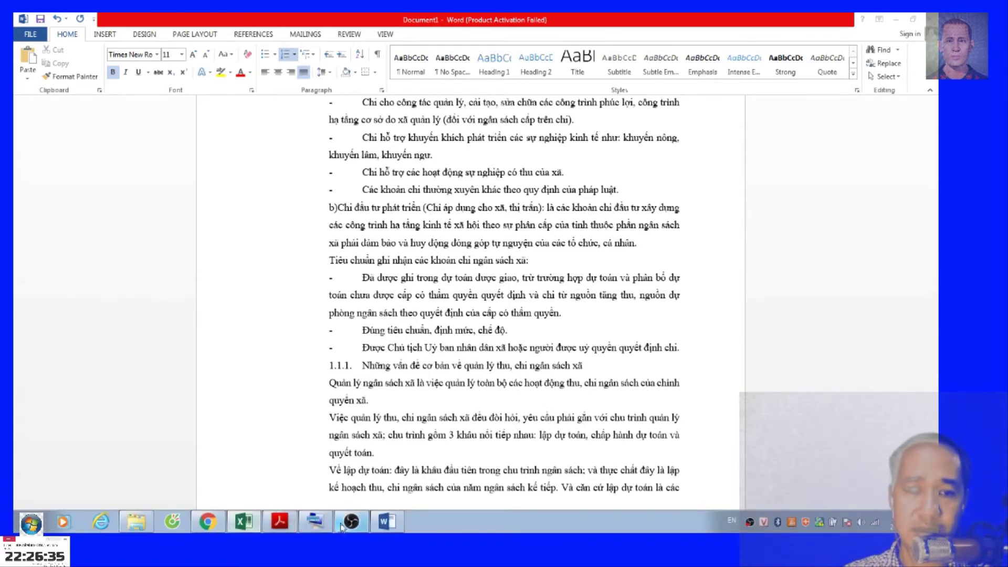
Look over the Word-topics lesson outline in Excel, then return to the thesis document.
click(243, 522)
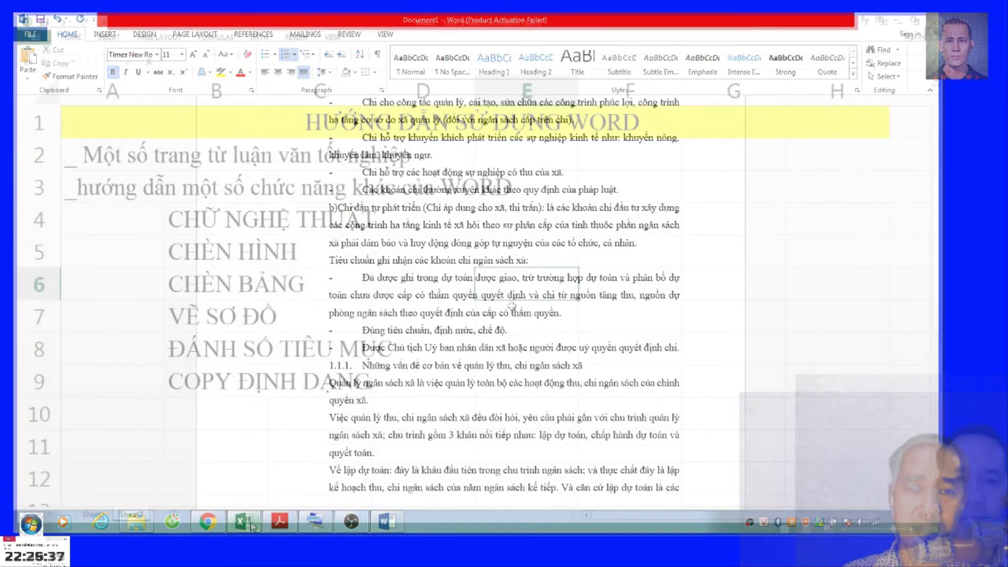
key(Left)
key(Left)
key(Left)
key(Up)
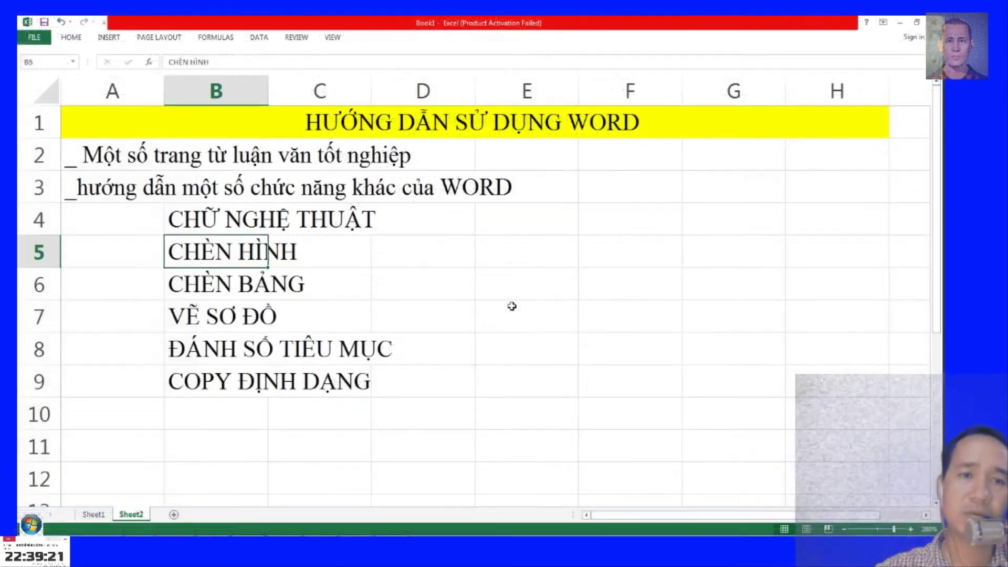
key(Up)
key(Up)
key(Left)
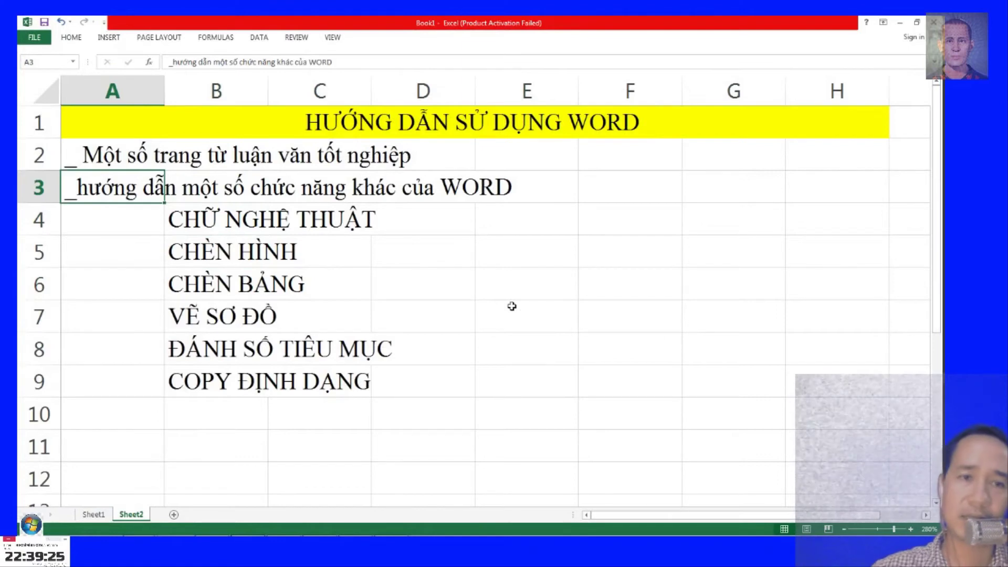
mouse_move(437, 524)
click(391, 525)
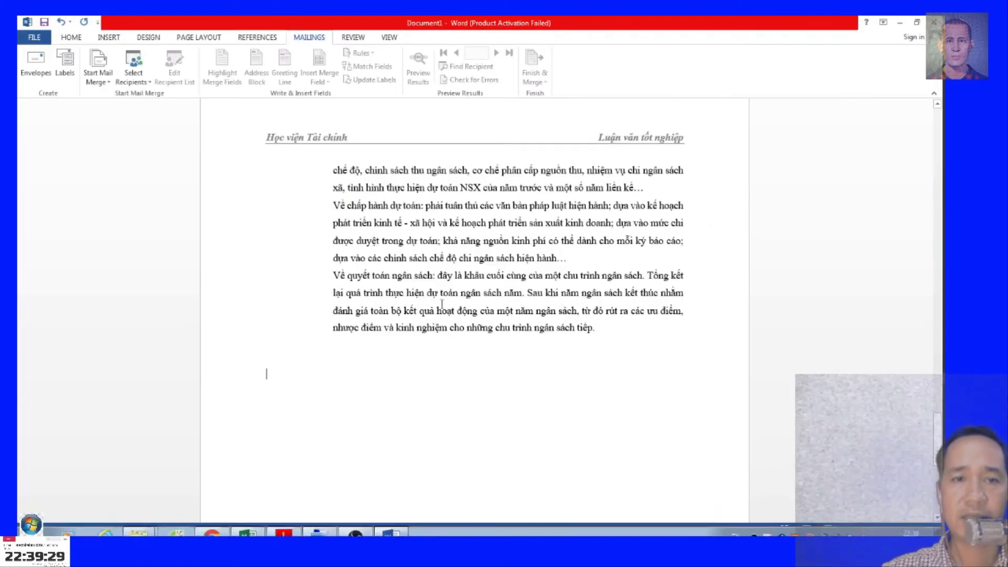
Scroll to the top and insert blank lines above the CHƯƠNG 1 heading.
scroll(347, 361, up, 1)
scroll(371, 376, up, 7)
scroll(371, 367, up, 10)
scroll(399, 362, up, 10)
scroll(415, 358, up, 5)
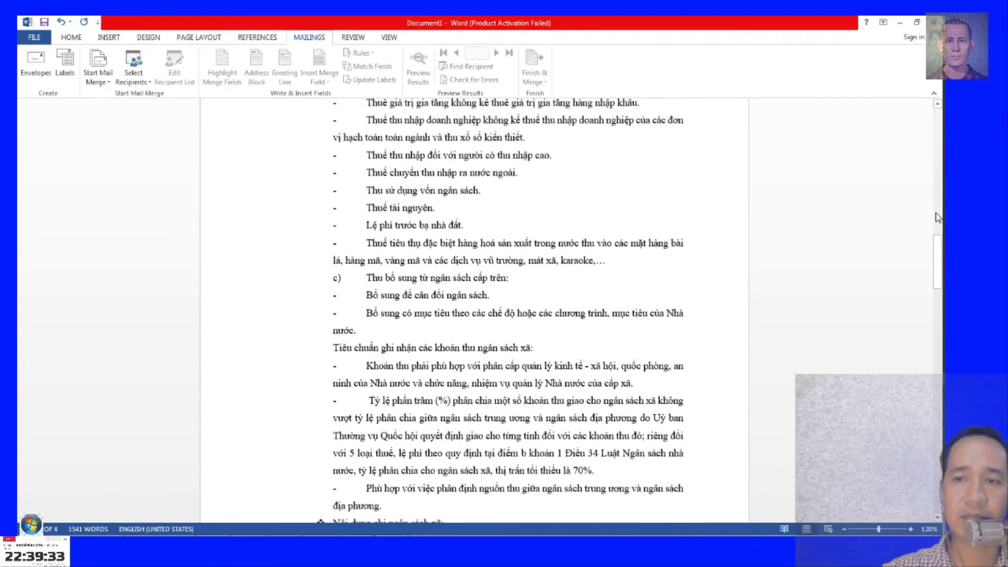
scroll(446, 262, up, 5)
scroll(483, 185, up, 5)
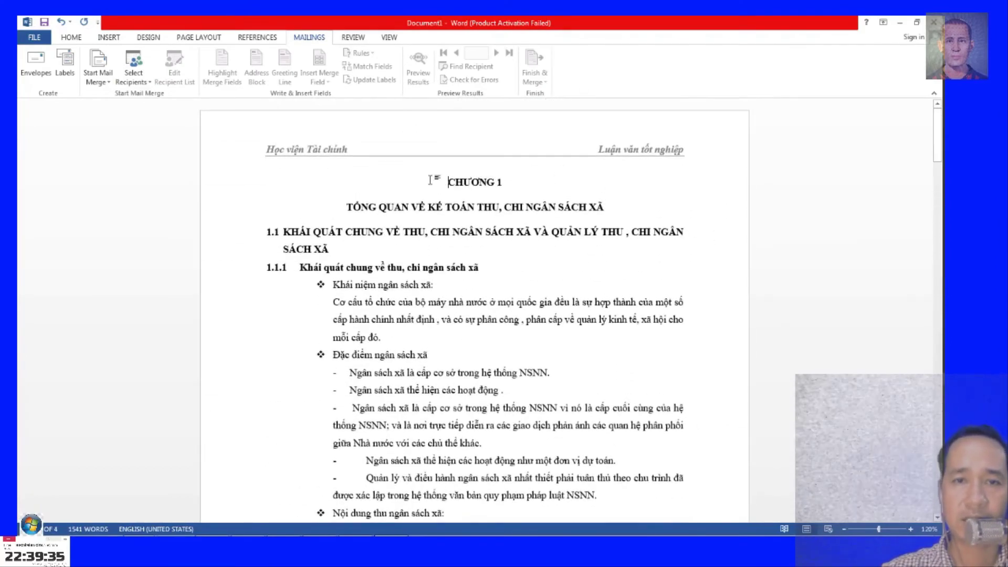
key(Return)
key(Return)
key(Return)
text(B)
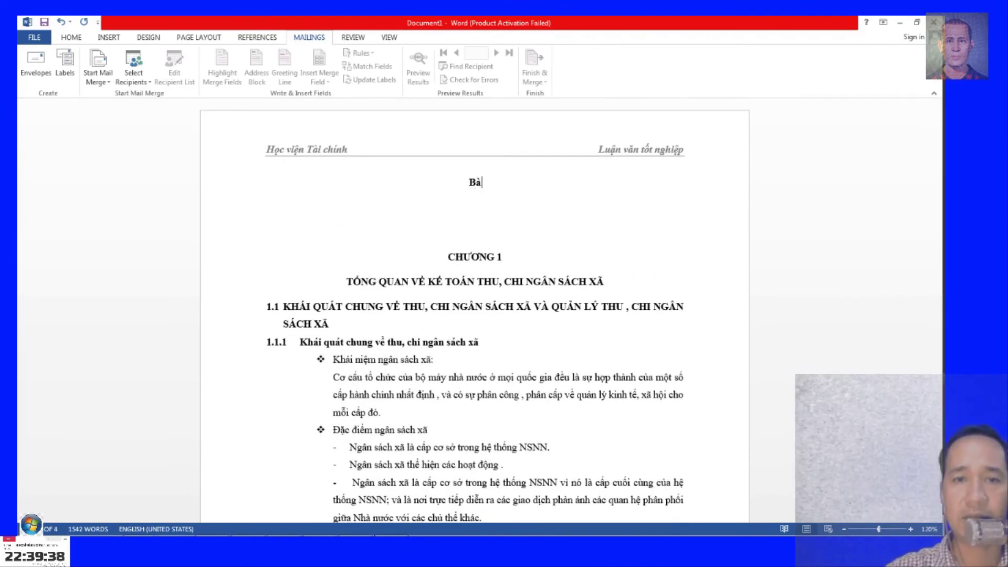
Type the title 'BÀI LUẬN TỐT NGHIỆP', then select and delete it.
text(ÀI LUẬN )
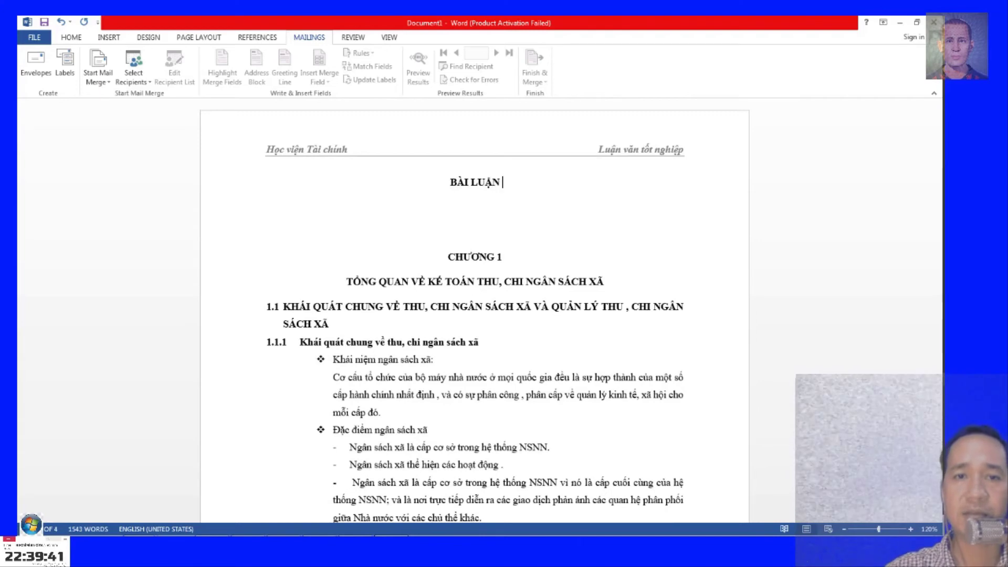
text(TỐT NGHIỆP)
drag(533, 189, 417, 189)
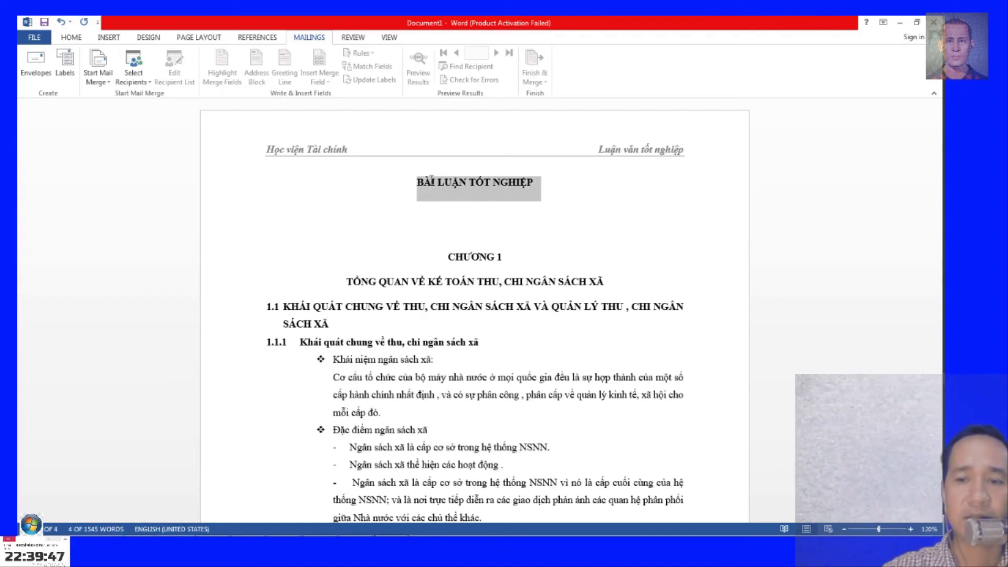
key(Delete)
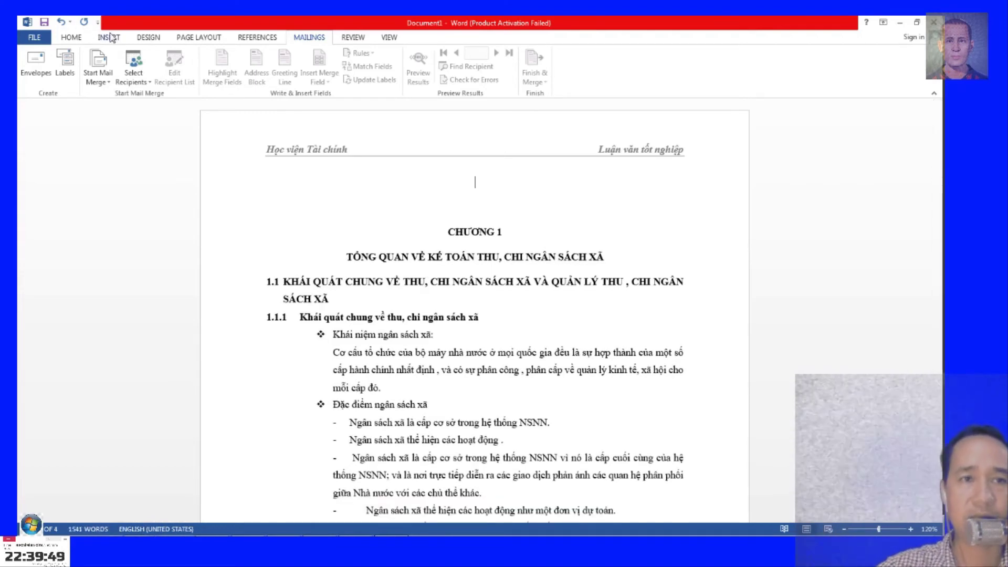
click(109, 37)
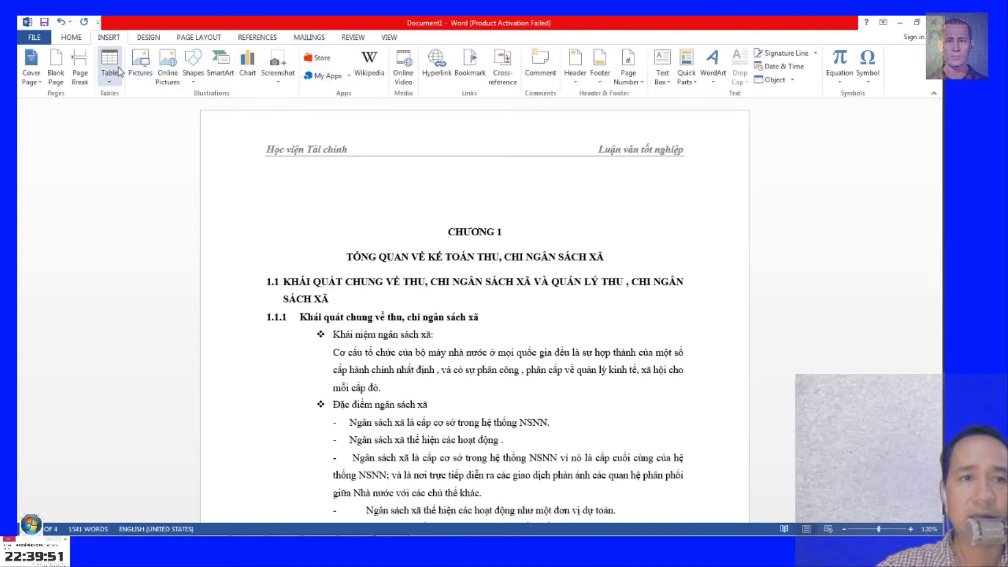
click(78, 39)
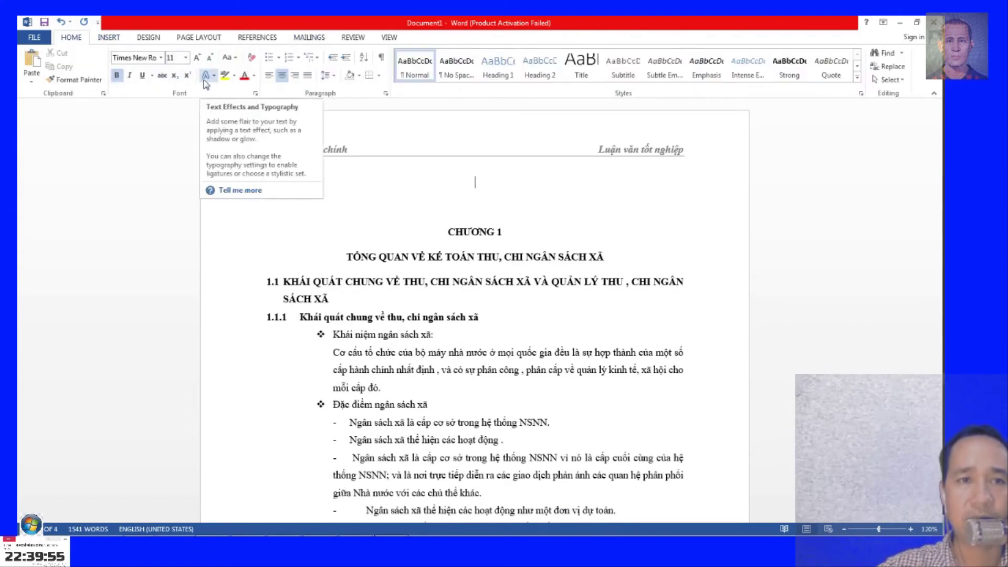
click(120, 39)
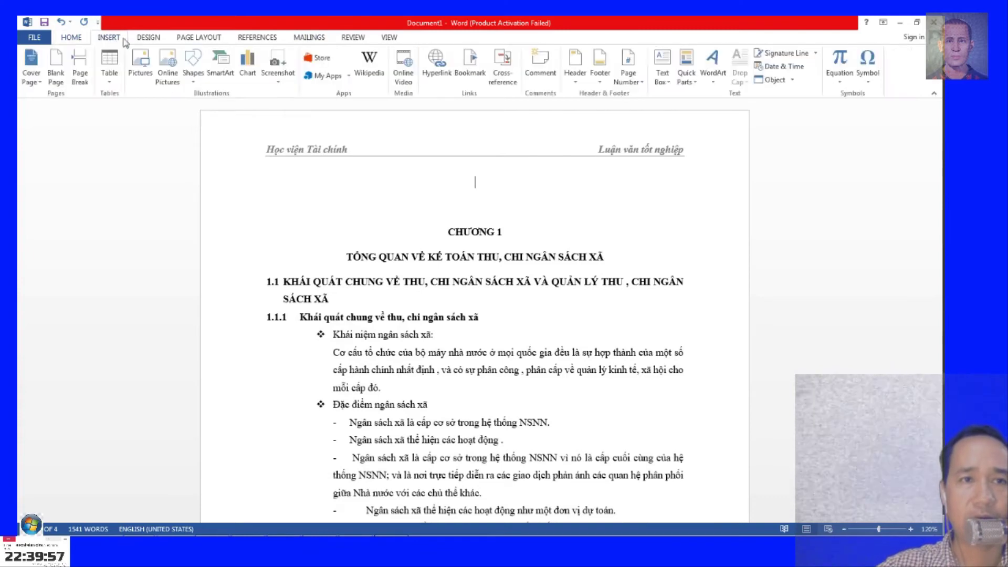
click(148, 39)
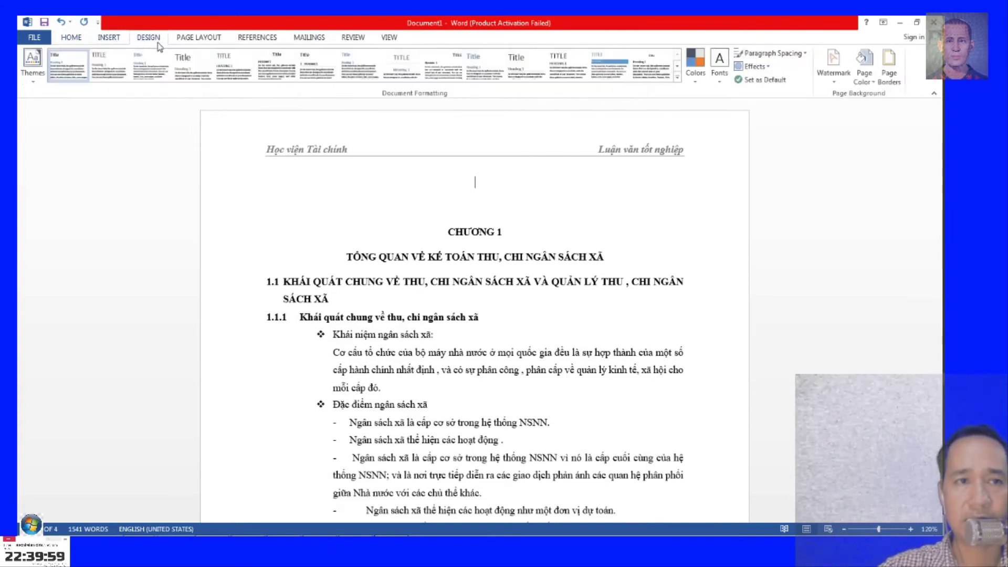
click(192, 40)
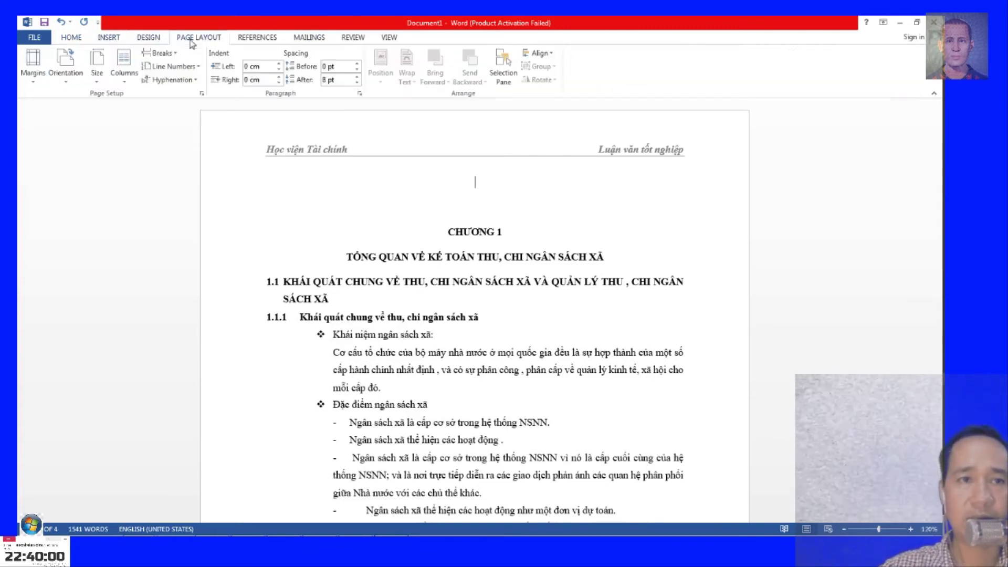
click(268, 36)
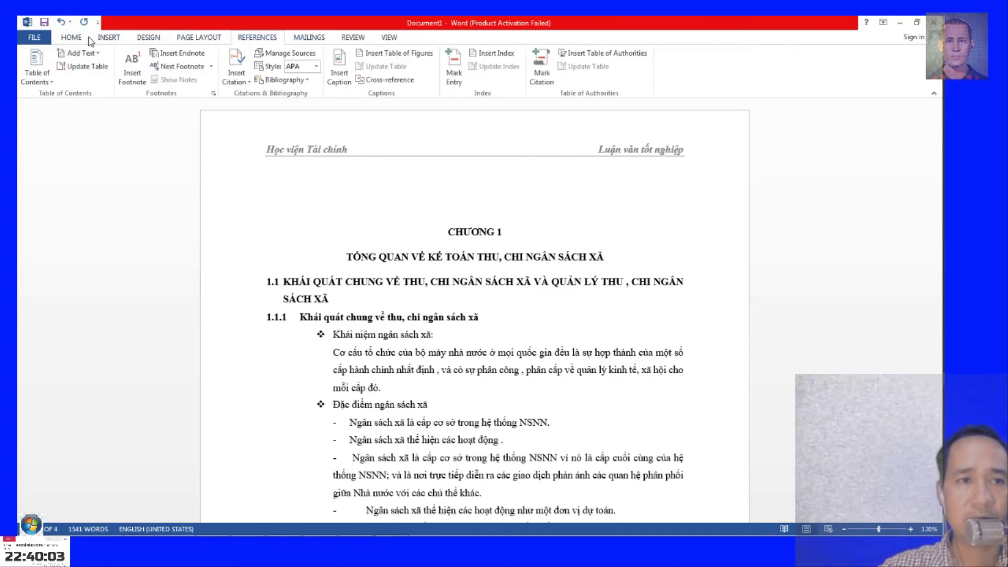
click(108, 37)
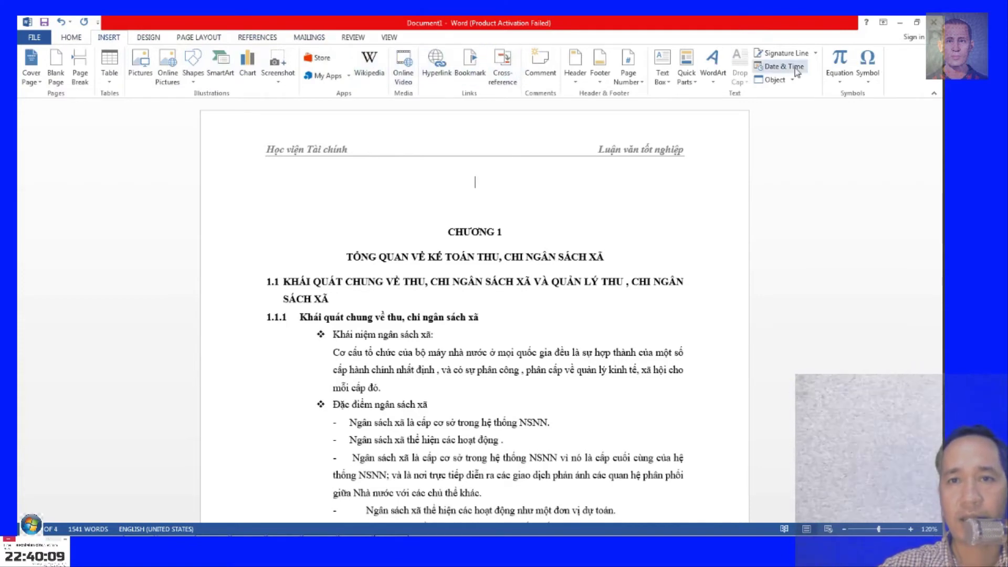
click(714, 65)
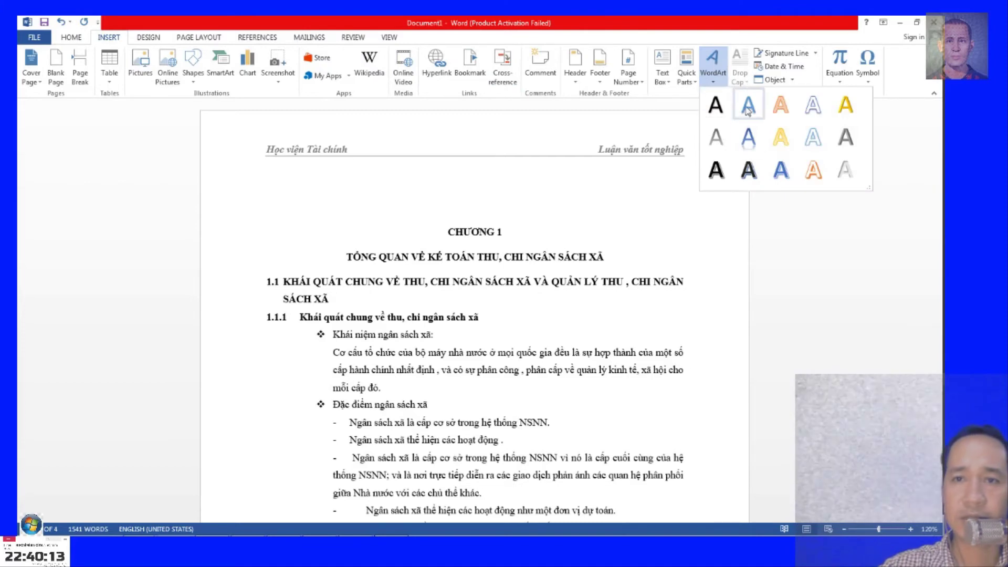
Insert a WordArt box, stretch it wide and short, and type 'BÀI LUẬN TỐT NGHIỆP'.
click(781, 170)
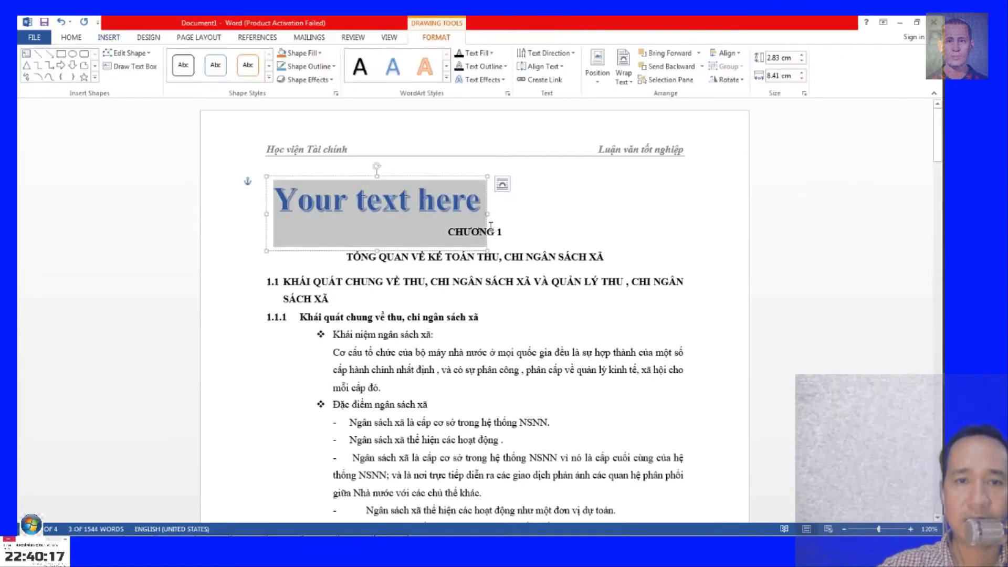
drag(486, 215, 703, 200)
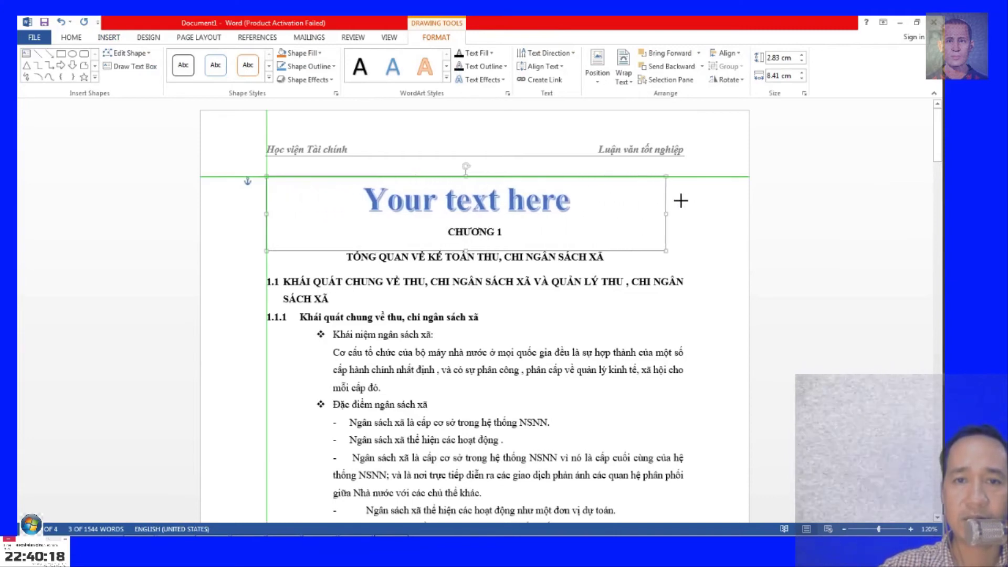
drag(486, 249, 492, 223)
drag(591, 202, 383, 200)
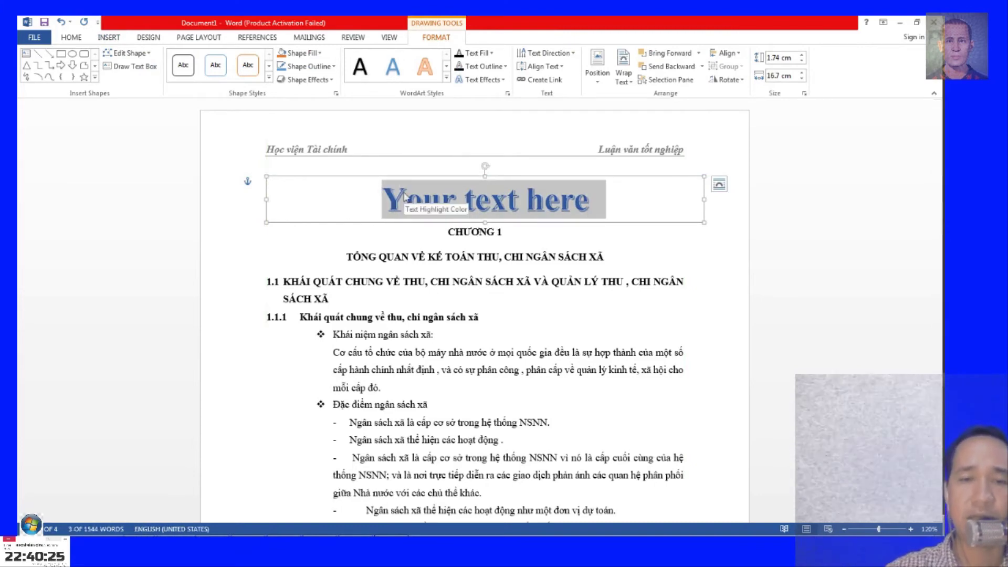
text(BÀI LUẬN TỐT NGHIE)
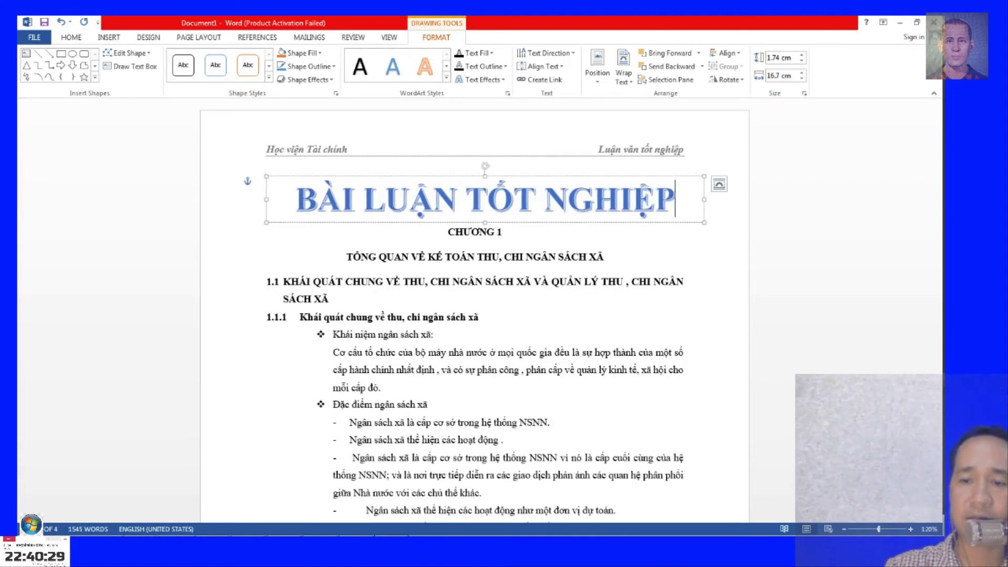
click(720, 187)
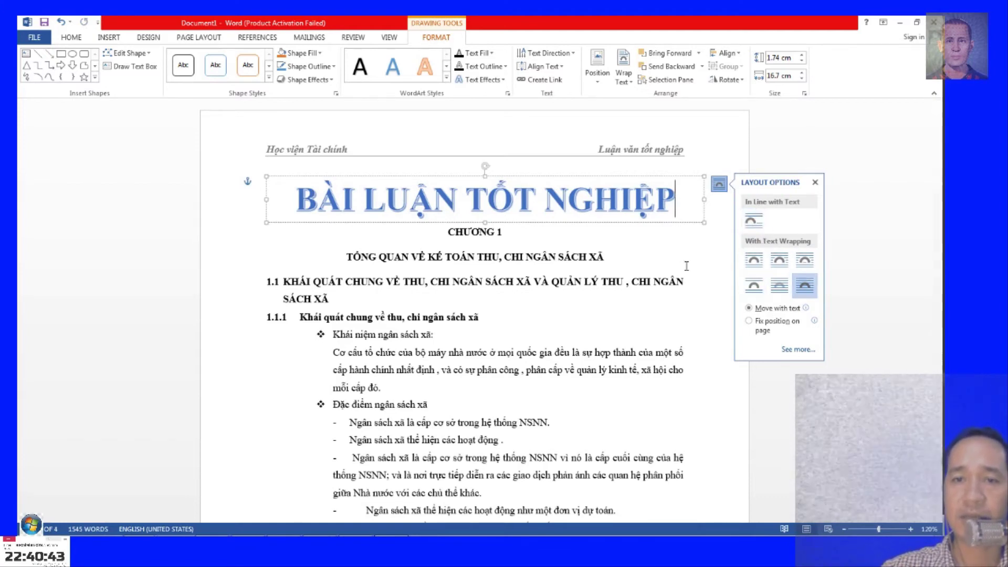
Try Square wrapping, settle on In front of text, review Position and Size, and confirm.
click(797, 349)
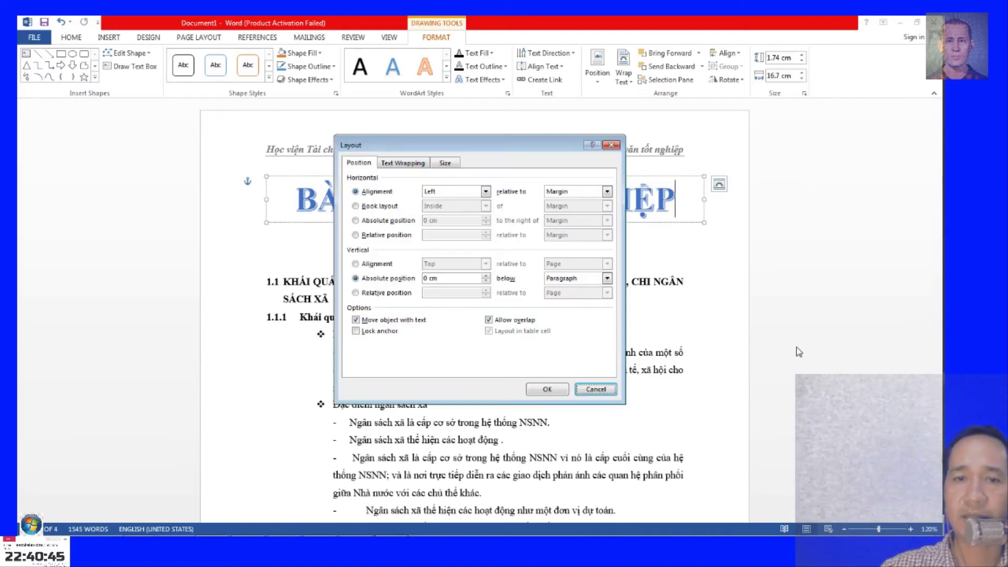
click(402, 163)
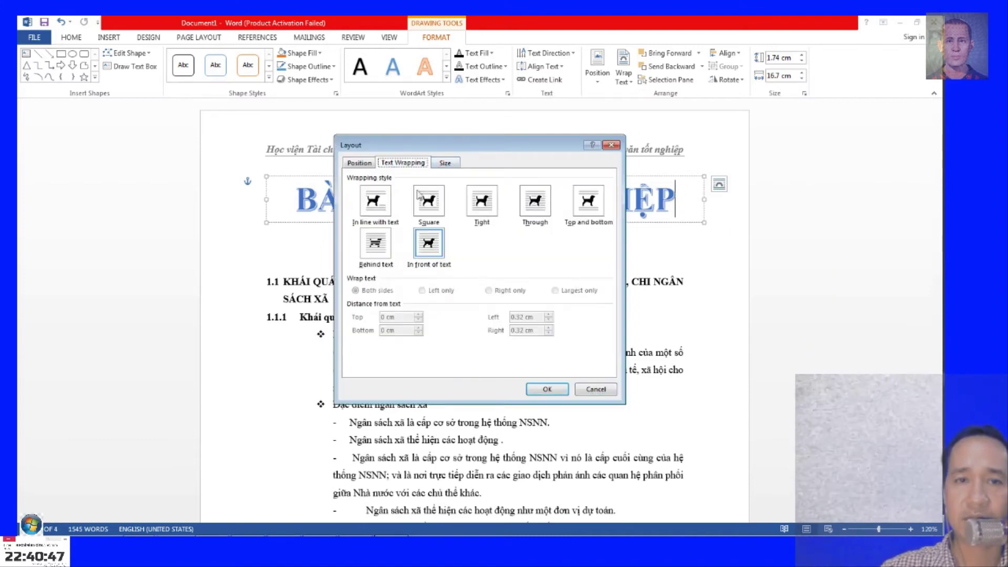
click(375, 204)
click(424, 204)
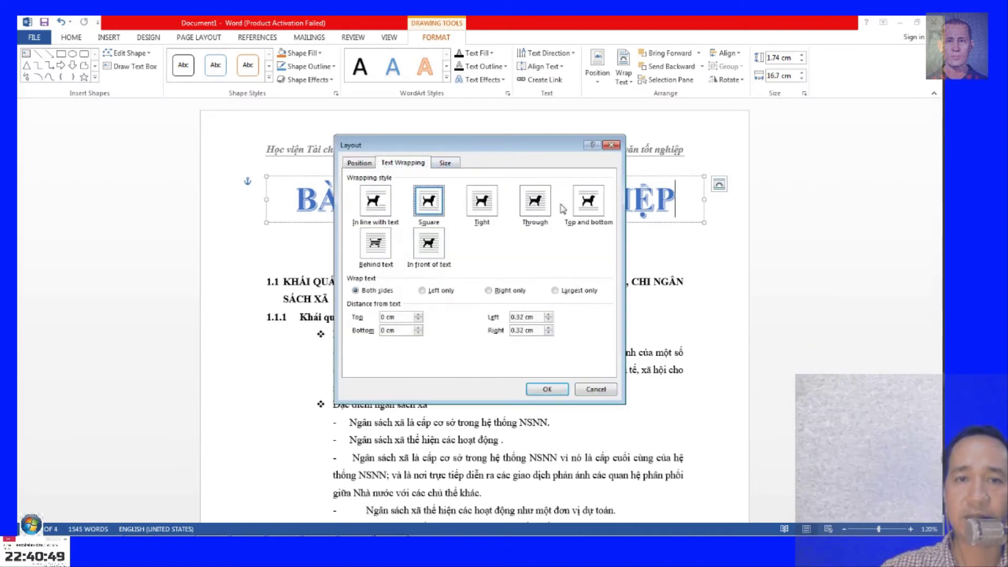
click(360, 164)
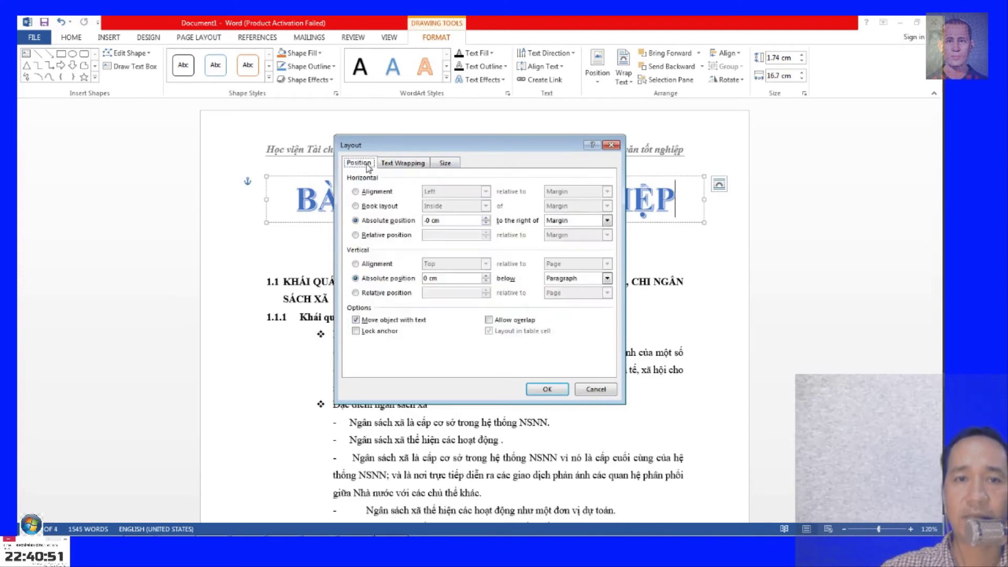
click(420, 165)
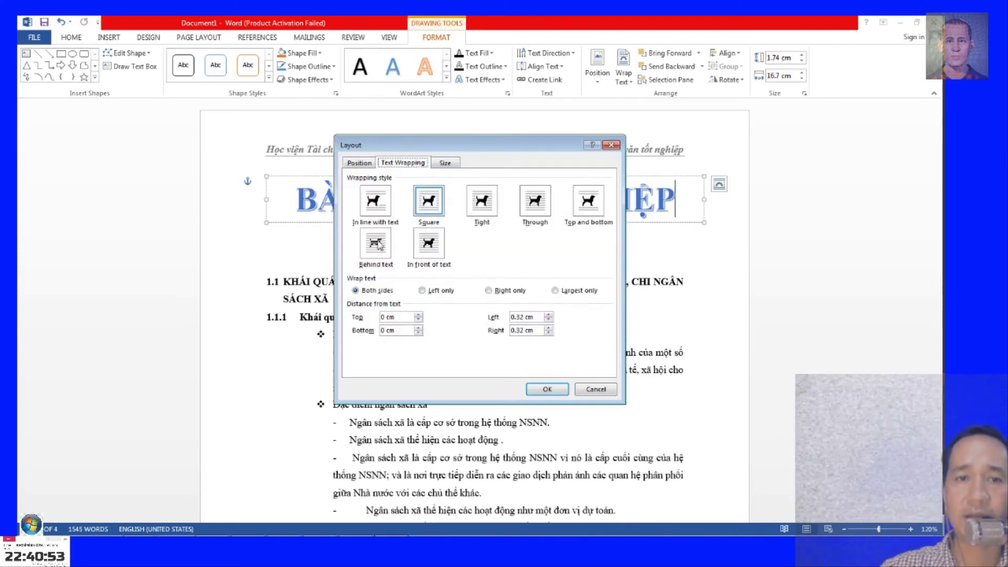
click(436, 241)
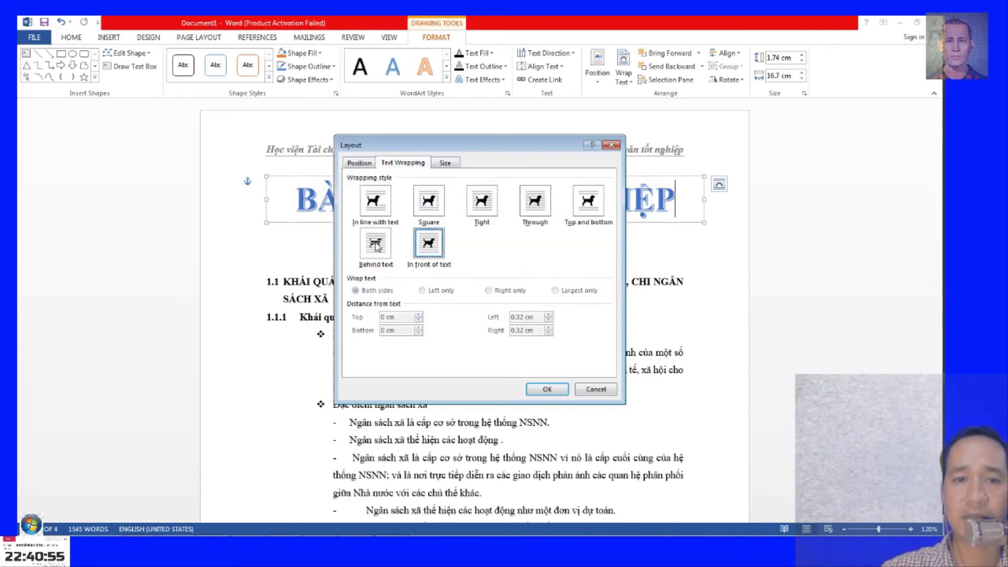
click(359, 163)
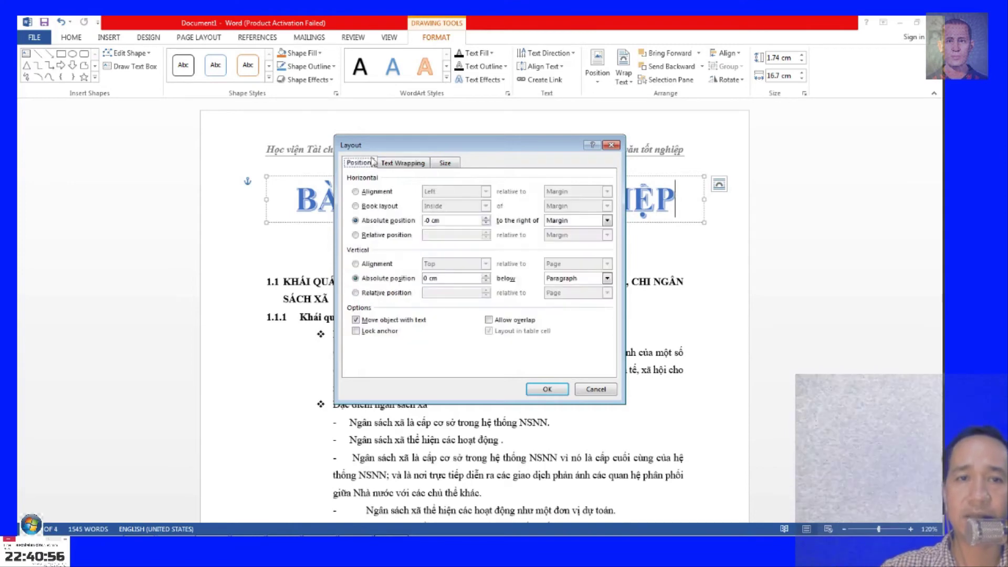
click(446, 162)
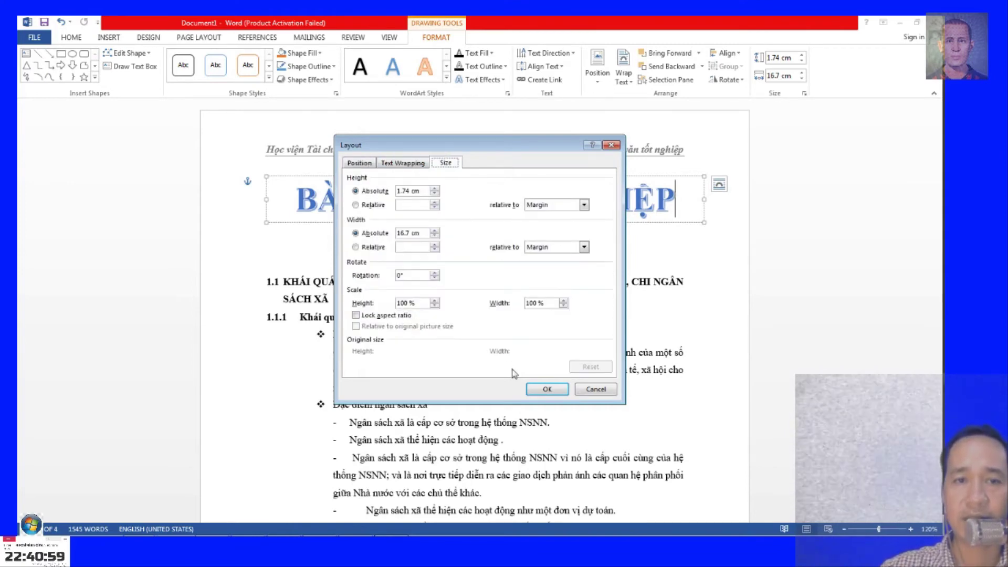
click(545, 389)
click(504, 231)
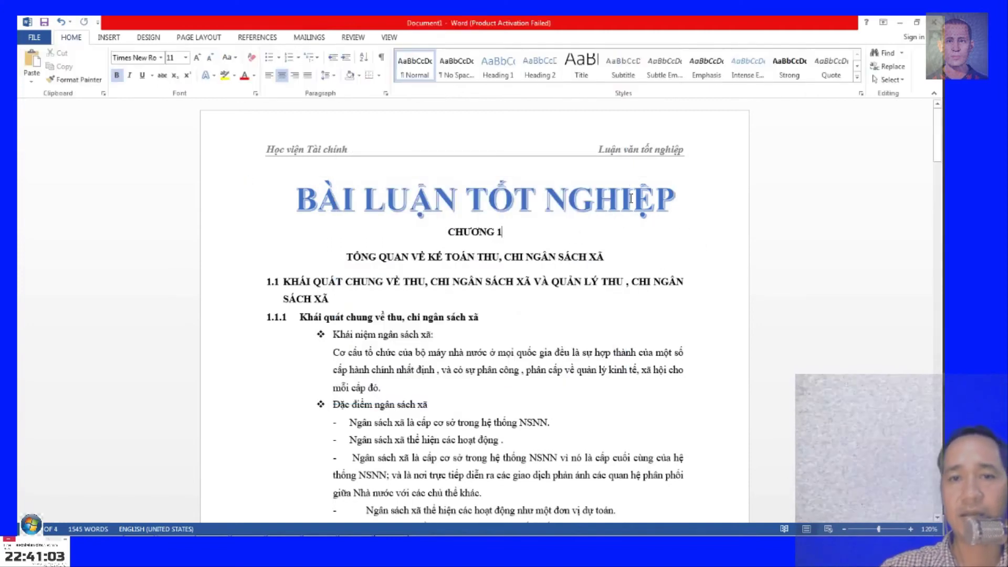
click(631, 198)
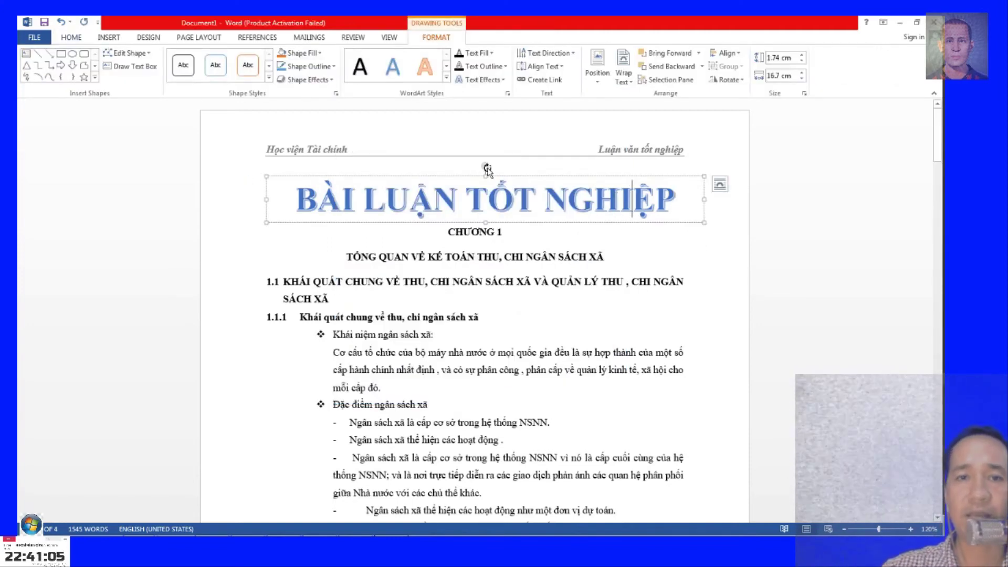
drag(485, 168, 485, 167)
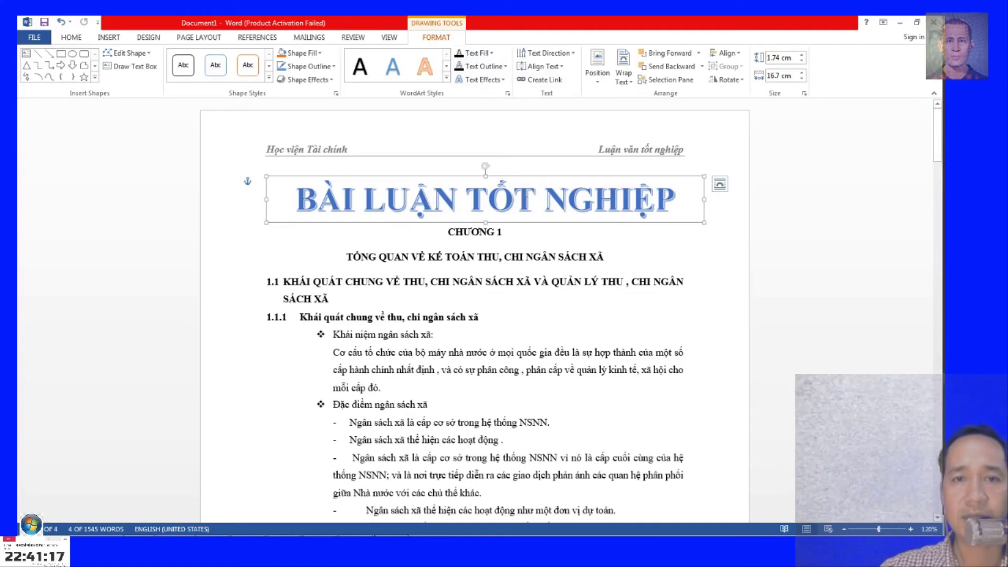
double_click(469, 198)
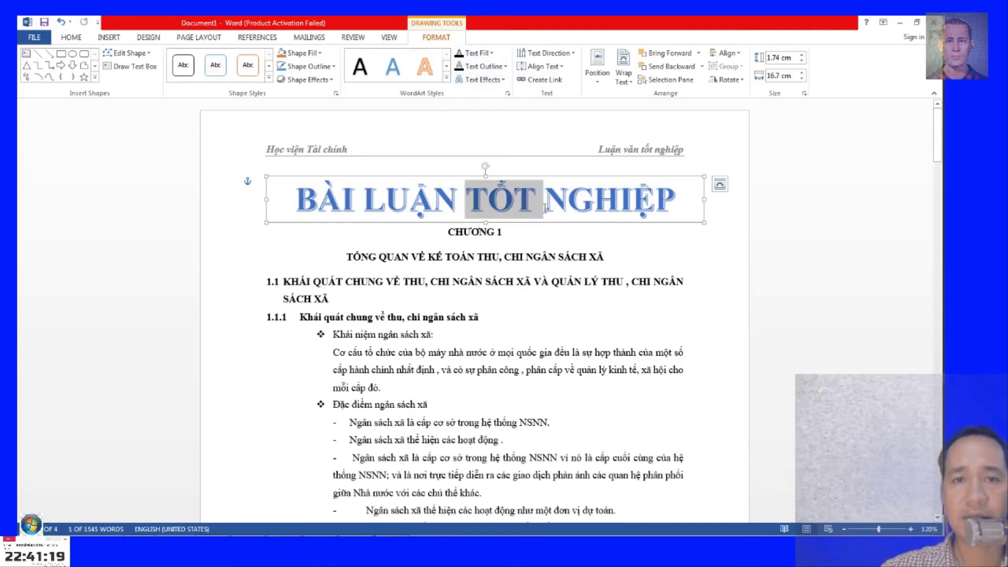
click(487, 201)
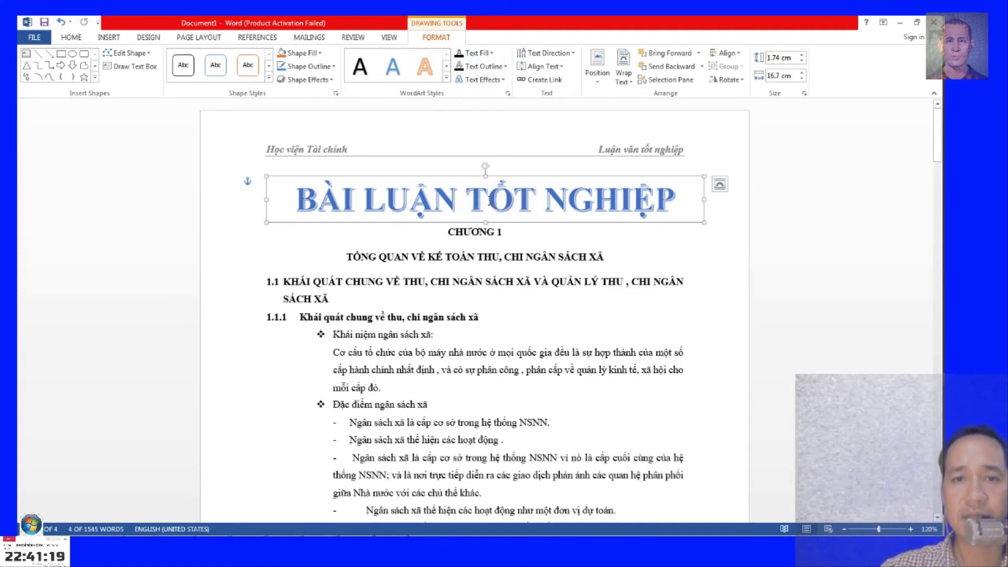
right_click(702, 177)
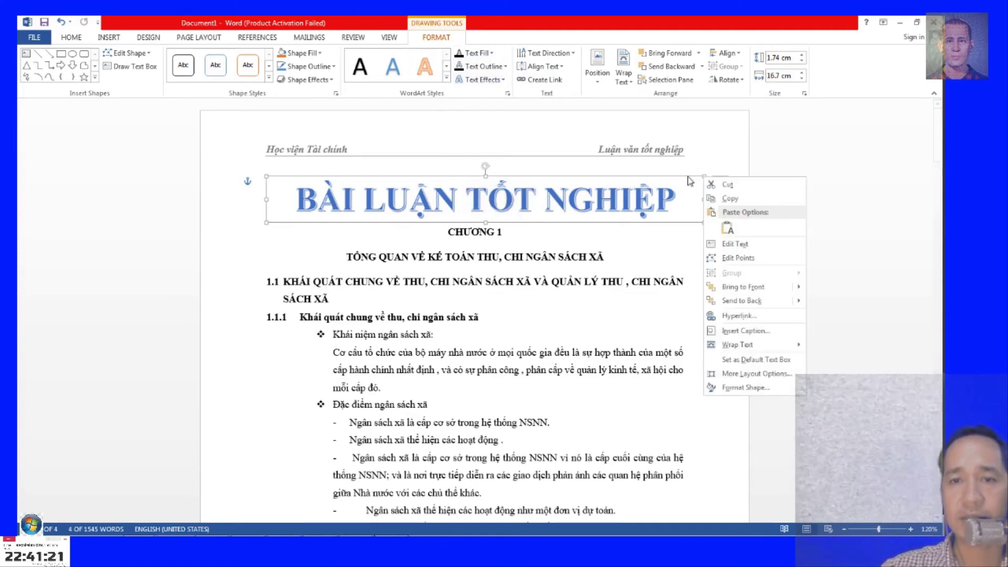
In the title's Format Shape text options, try a red text fill at 33% transparency.
click(743, 388)
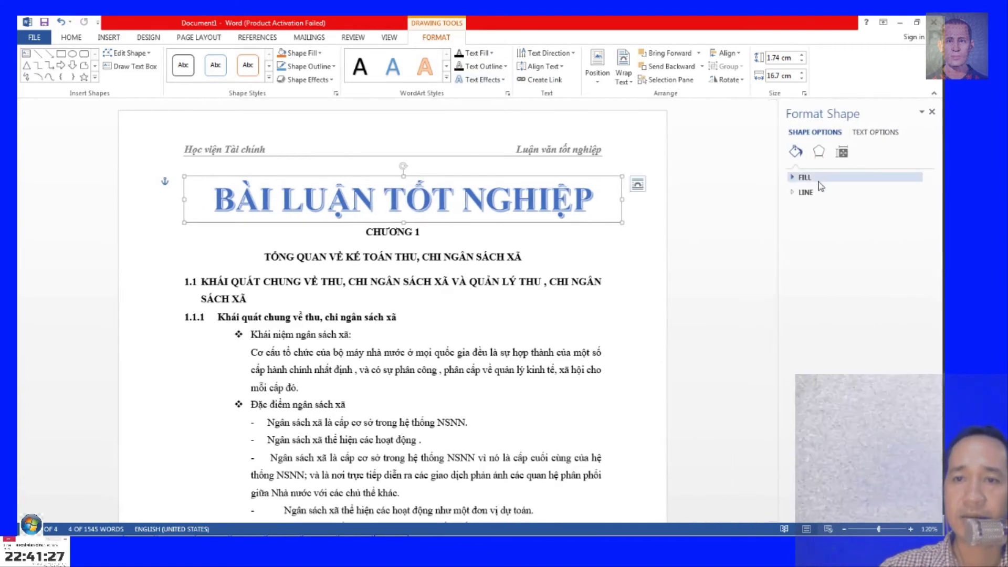
click(801, 178)
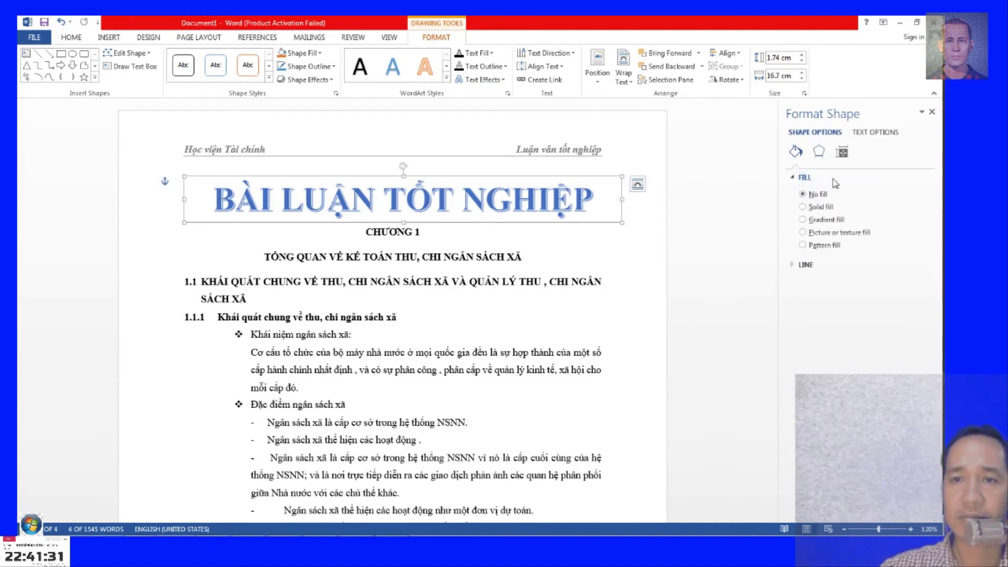
click(806, 264)
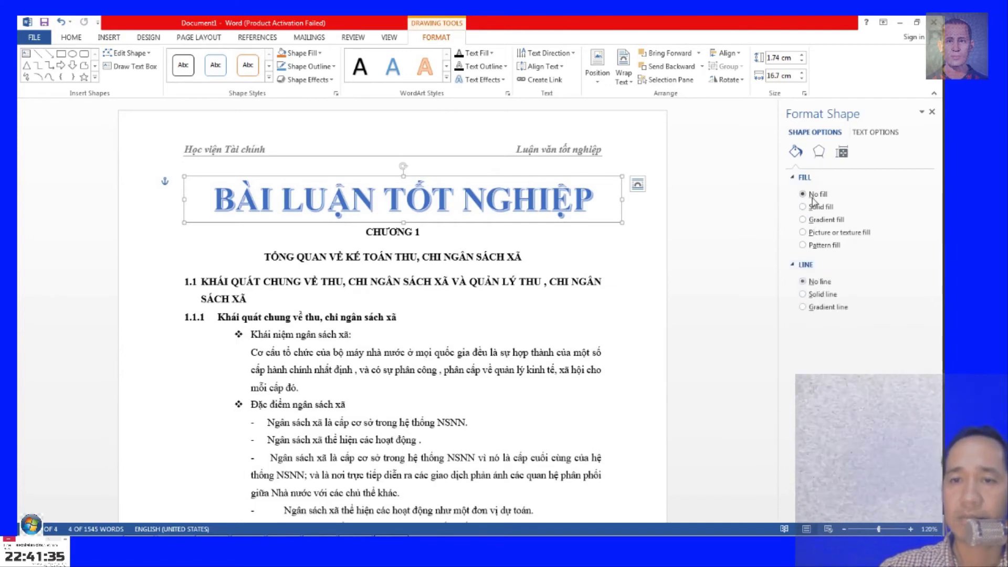
click(883, 134)
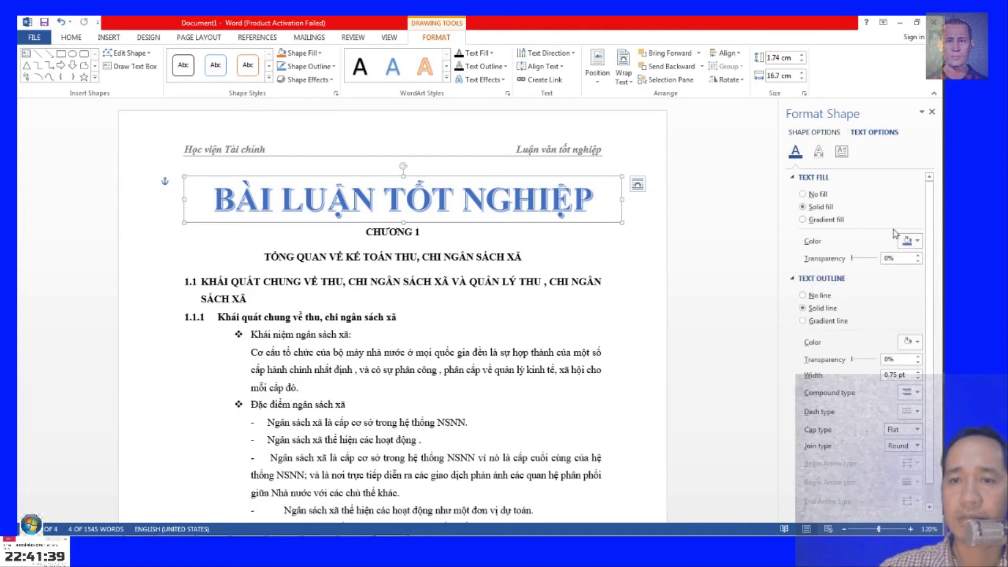
click(916, 246)
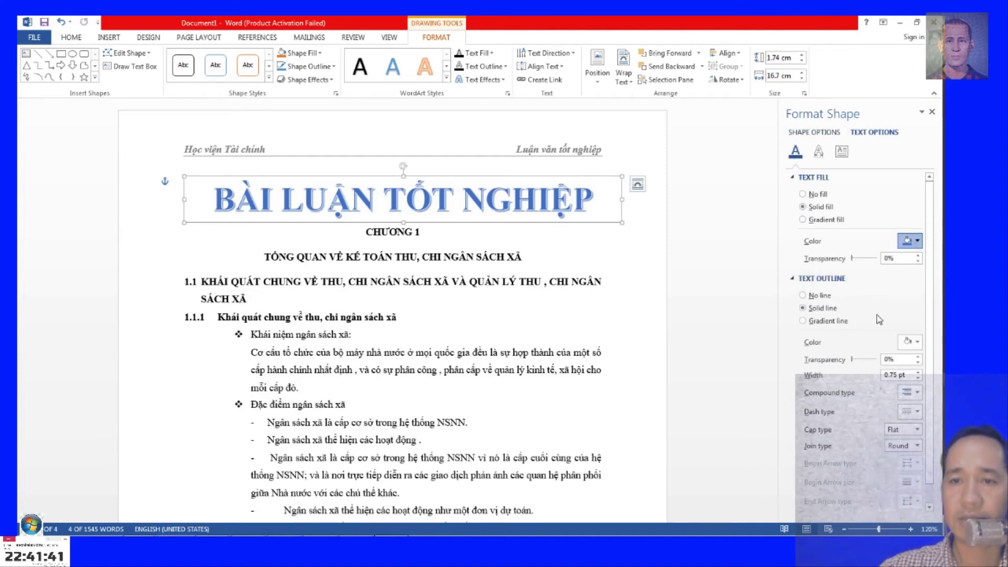
click(857, 336)
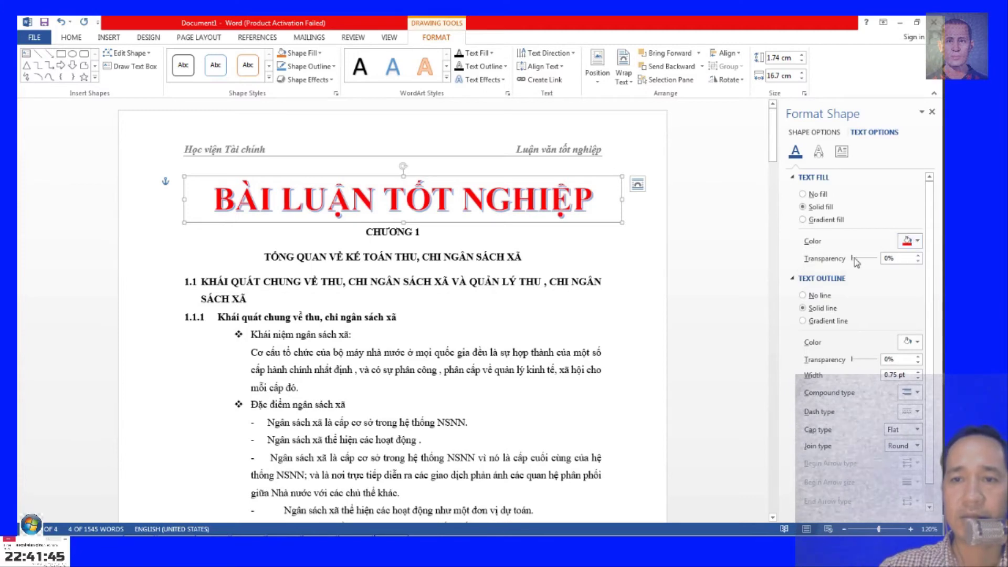
drag(852, 258, 861, 265)
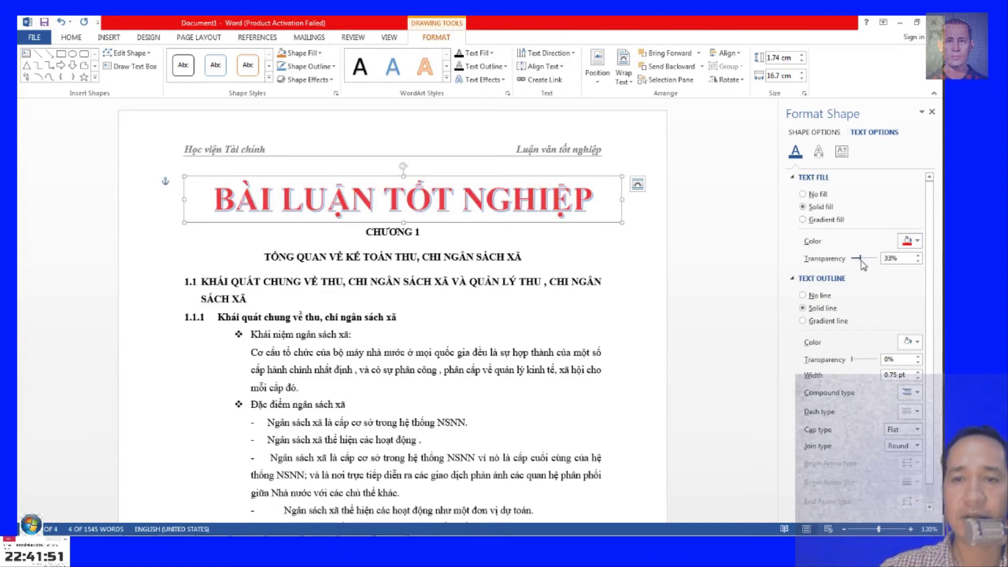
Set the title's text outline width to 0.5 pt and undo the red fill to keep it blue.
scroll(830, 366, down, 1)
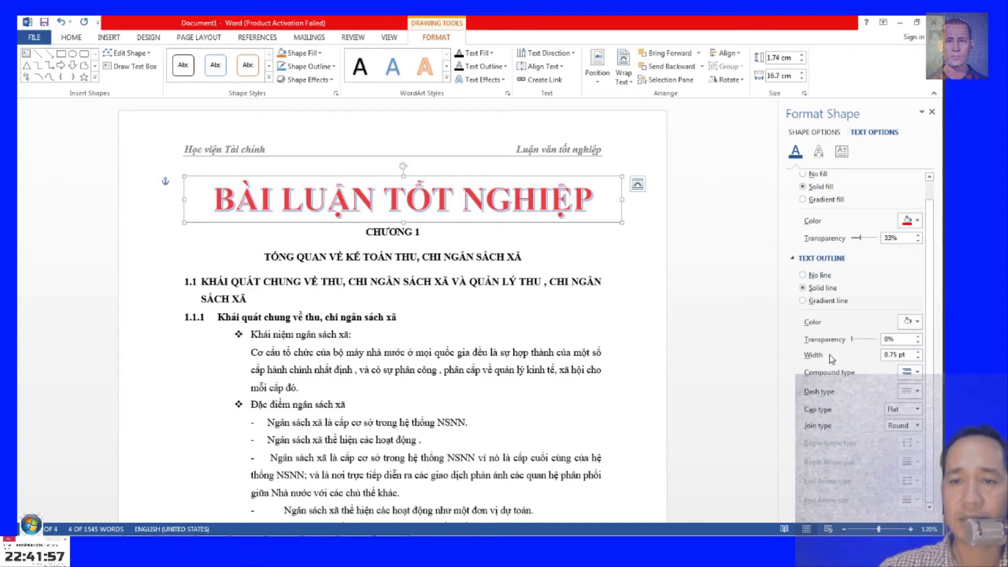
click(918, 352)
click(918, 352)
click(918, 353)
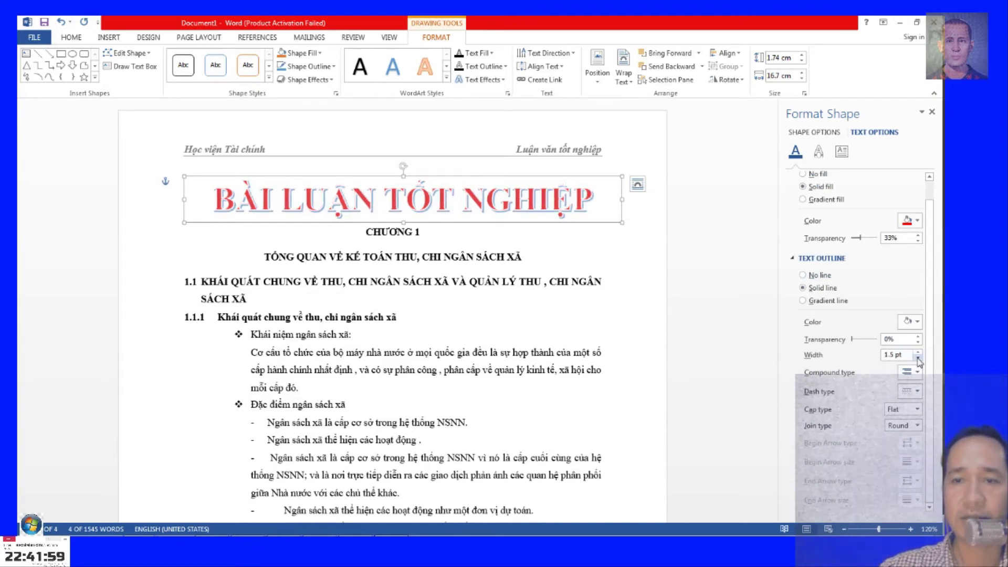
click(917, 358)
click(917, 358)
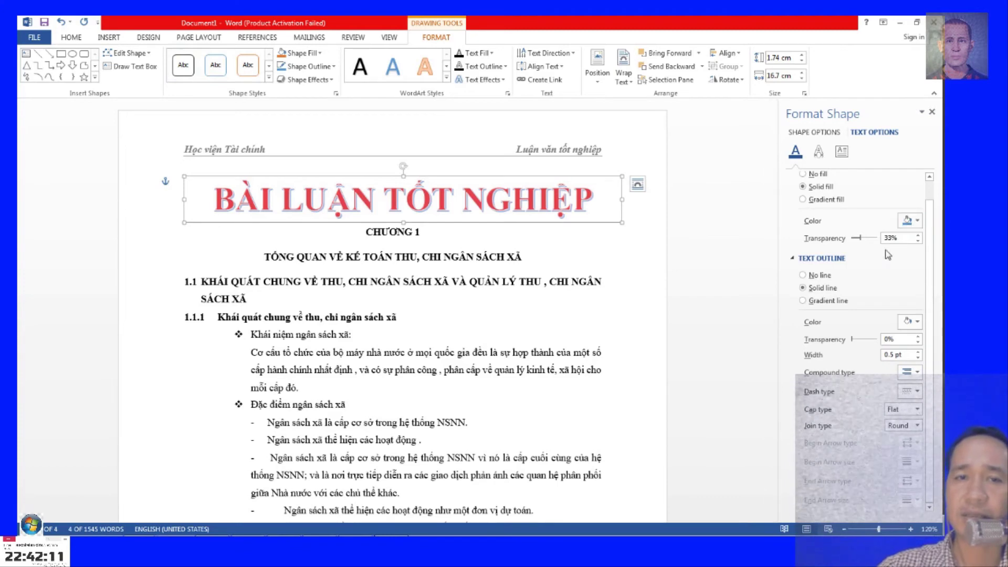
key(ctrl+z)
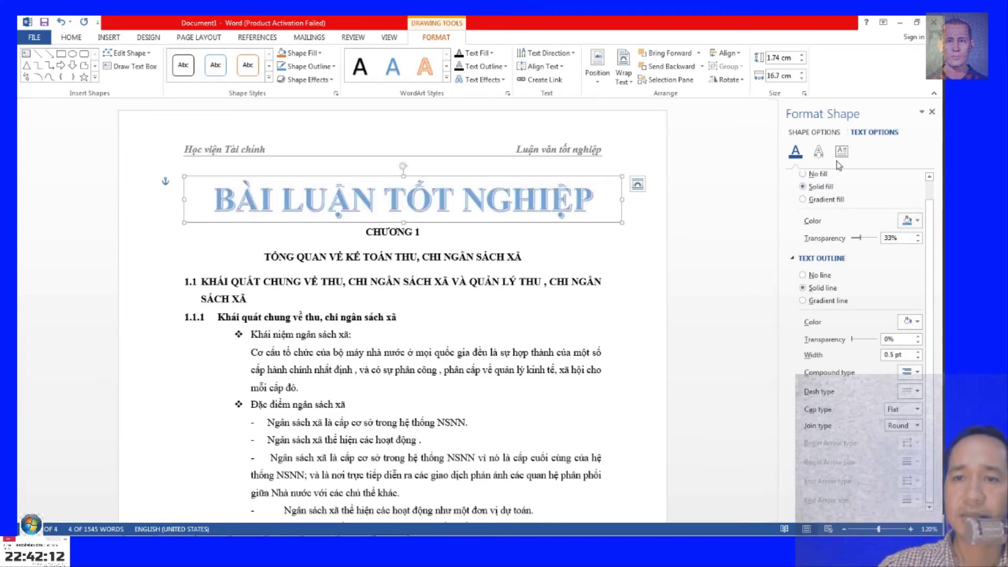
click(819, 151)
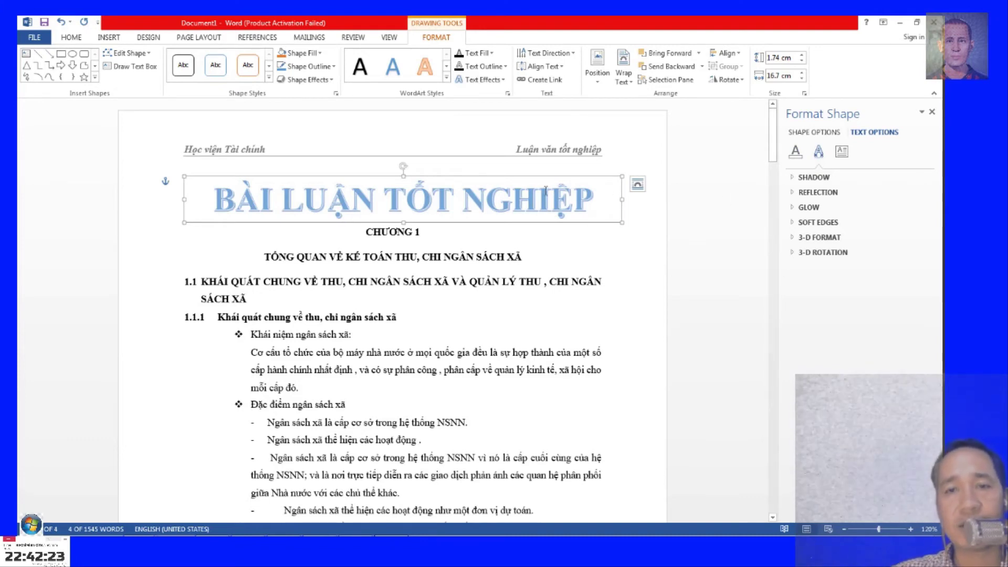
Adjust the title's reflection transparency, try a 6 pt glow, then reset Glow Size to 0 pt.
click(818, 192)
mouse_move(871, 226)
mouse_down()
mouse_move(857, 230)
mouse_move(884, 226)
mouse_up()
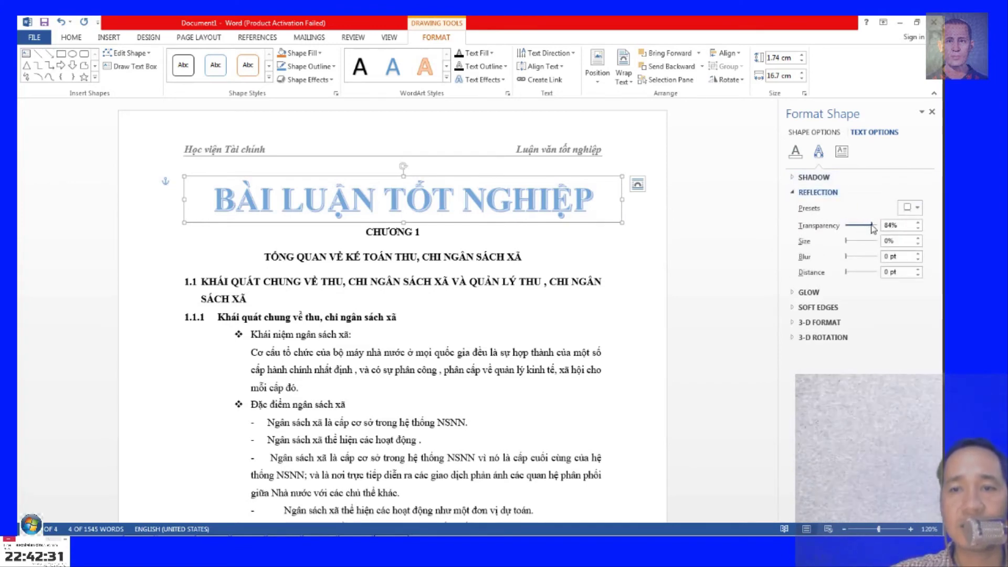
click(794, 193)
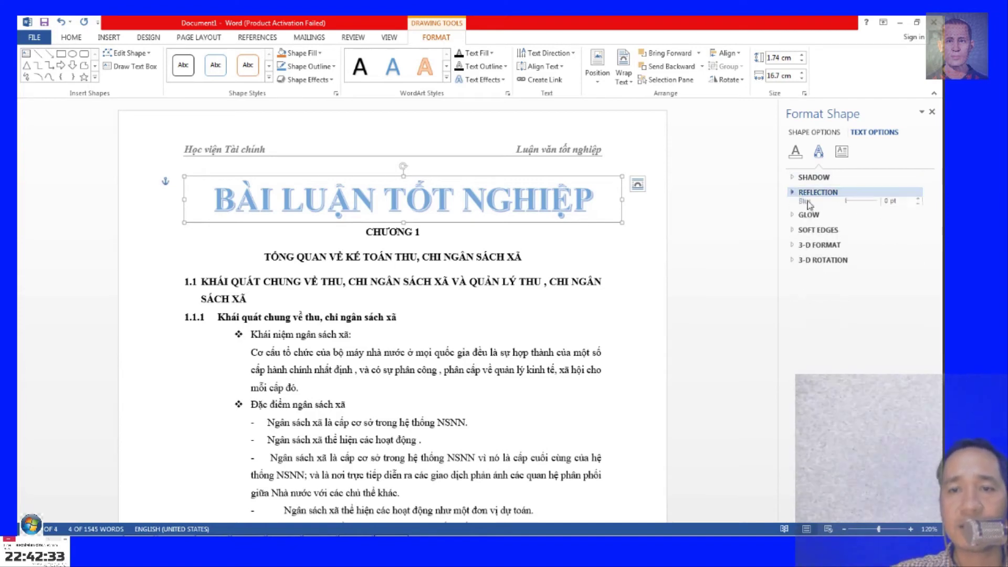
click(794, 210)
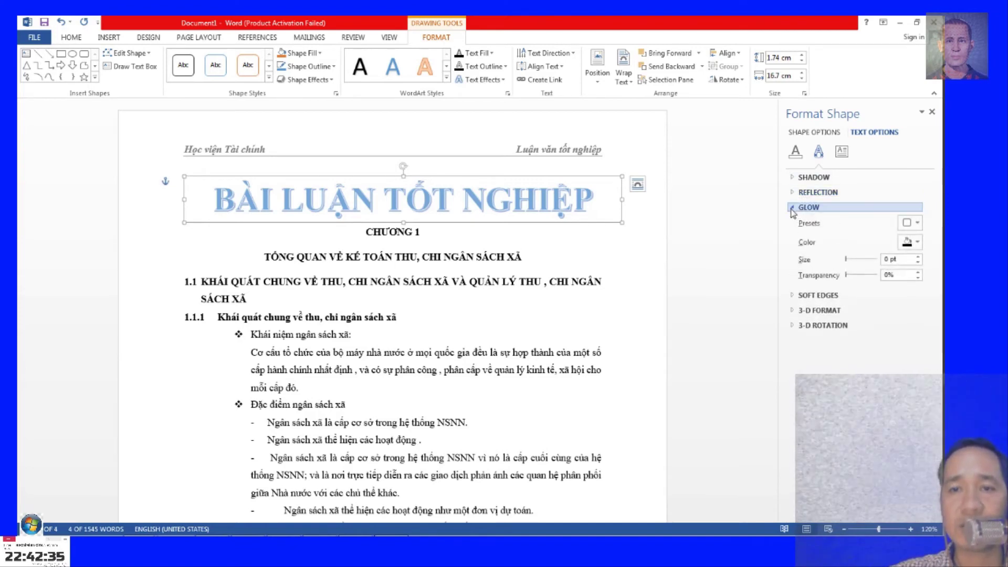
drag(846, 260, 847, 259)
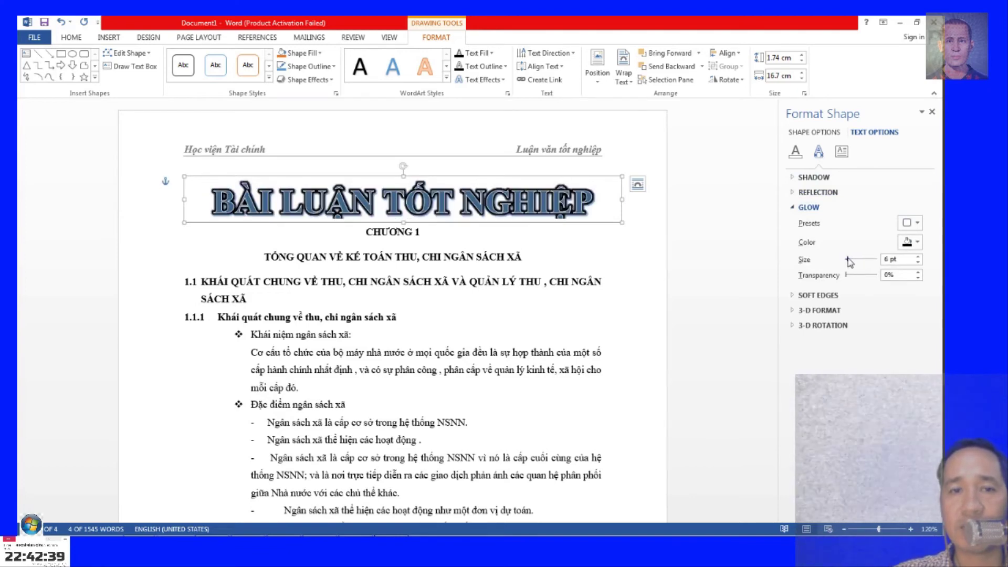
click(846, 259)
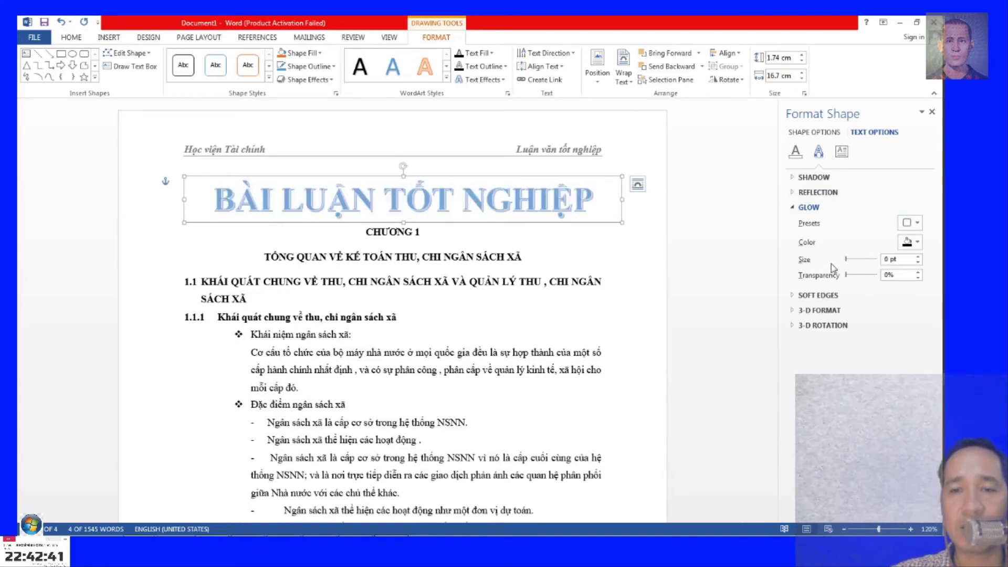
click(808, 207)
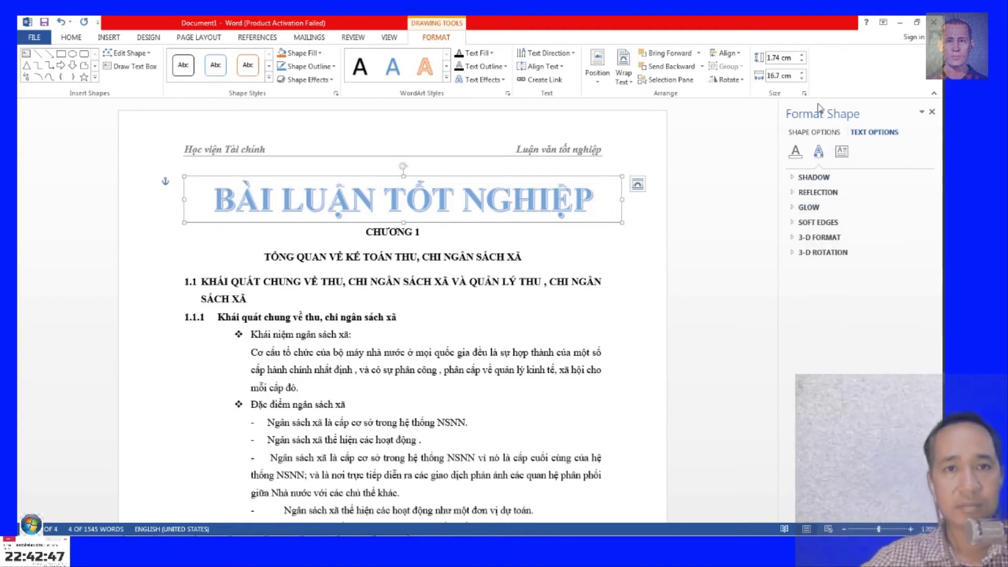
Close the Format Text Effects pane and return to the thesis body text.
click(430, 370)
scroll(429, 370, down, 7)
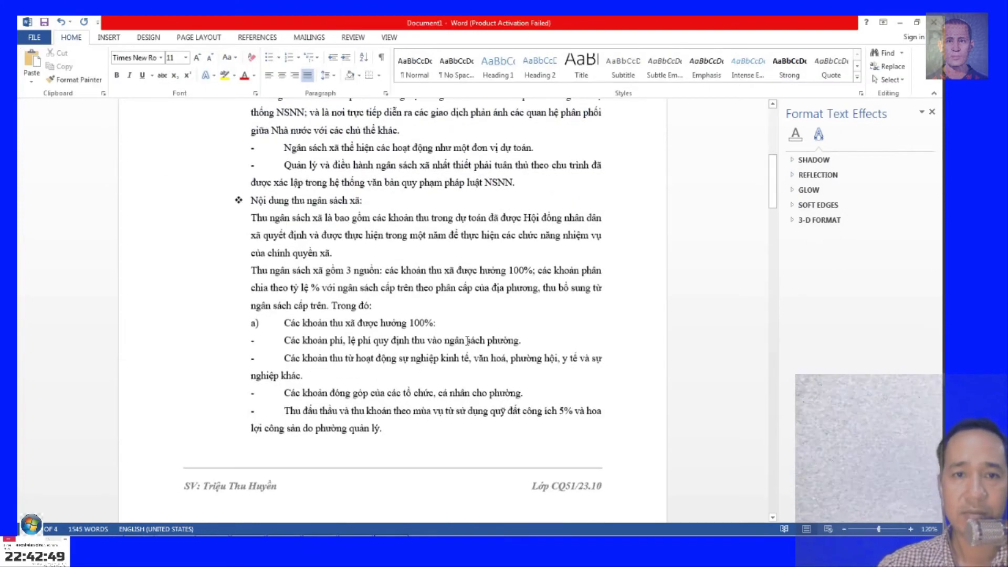
click(932, 112)
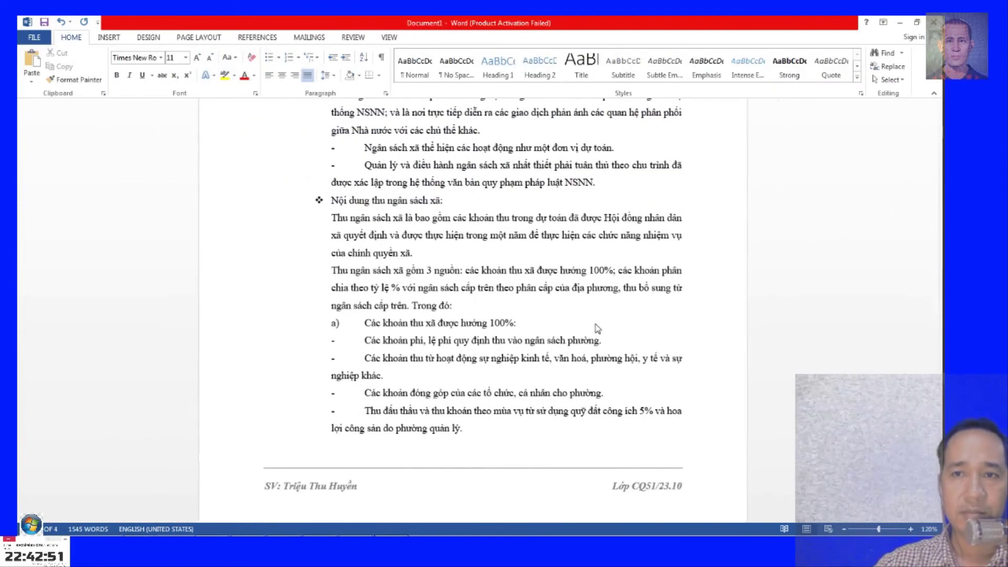
scroll(593, 252, up, 7)
click(588, 186)
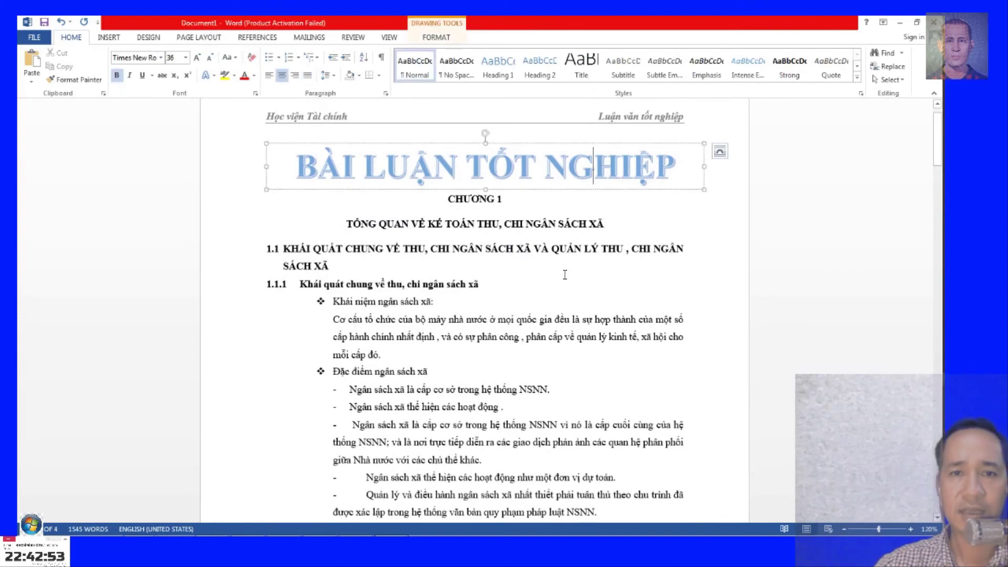
scroll(626, 278, down, 4)
scroll(626, 278, down, 4)
scroll(626, 278, down, 3)
scroll(626, 278, down, 5)
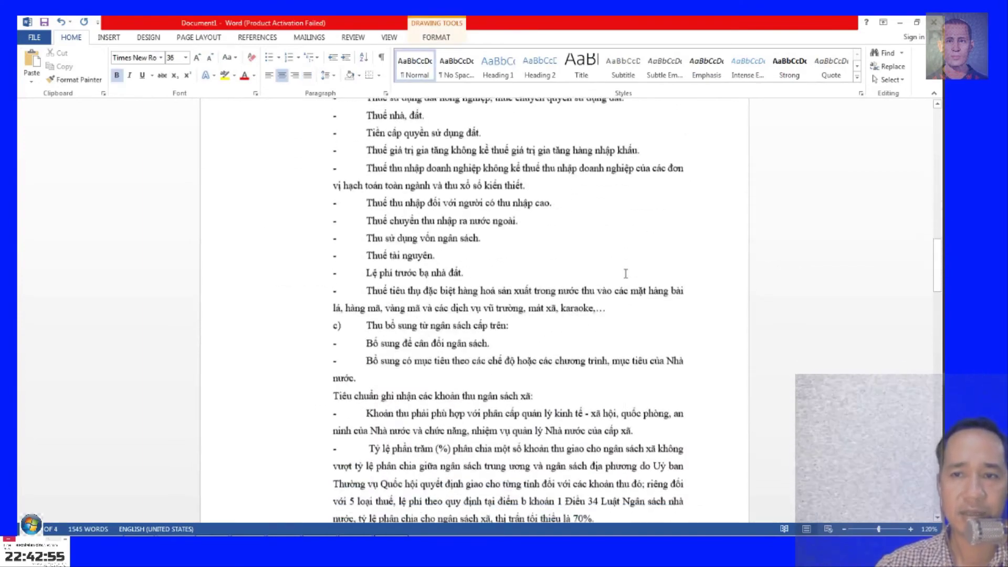
Check cell C4 in the Excel workbook, then scroll the thesis down to the end of page 4.
key(alt+Tab)
click(284, 225)
key(alt+Tab)
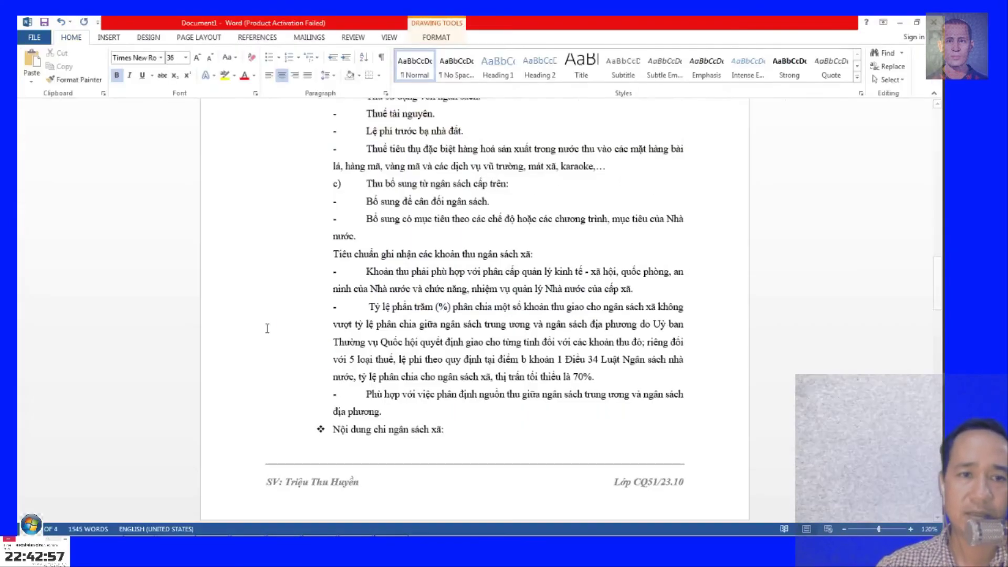
scroll(385, 363, up, 3)
scroll(386, 362, down, 2)
scroll(386, 363, down, 5)
scroll(385, 362, down, 4)
scroll(403, 278, up, 1)
mouse_move(937, 344)
mouse_down()
mouse_move(939, 186)
mouse_move(941, 271)
mouse_up()
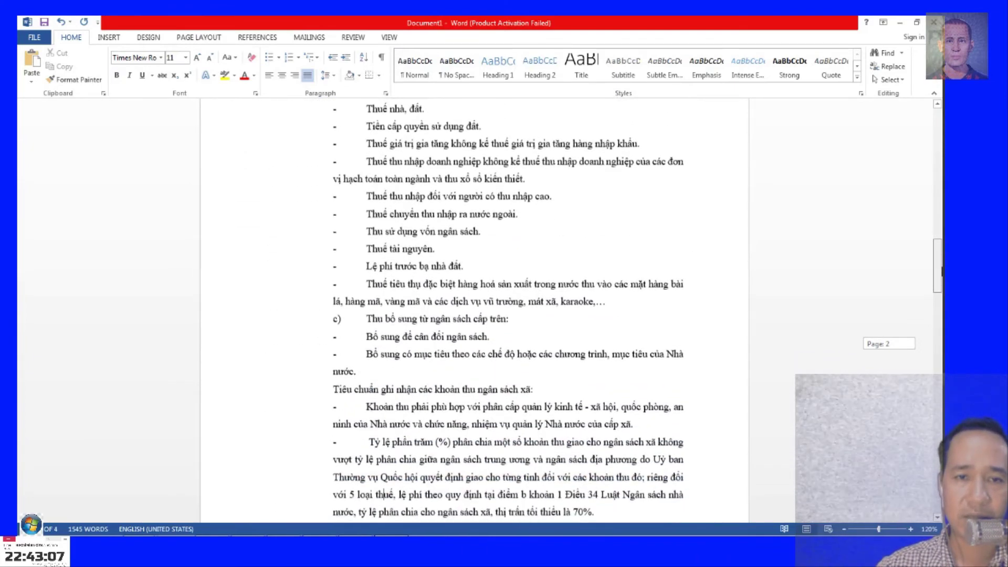
scroll(519, 391, down, 3)
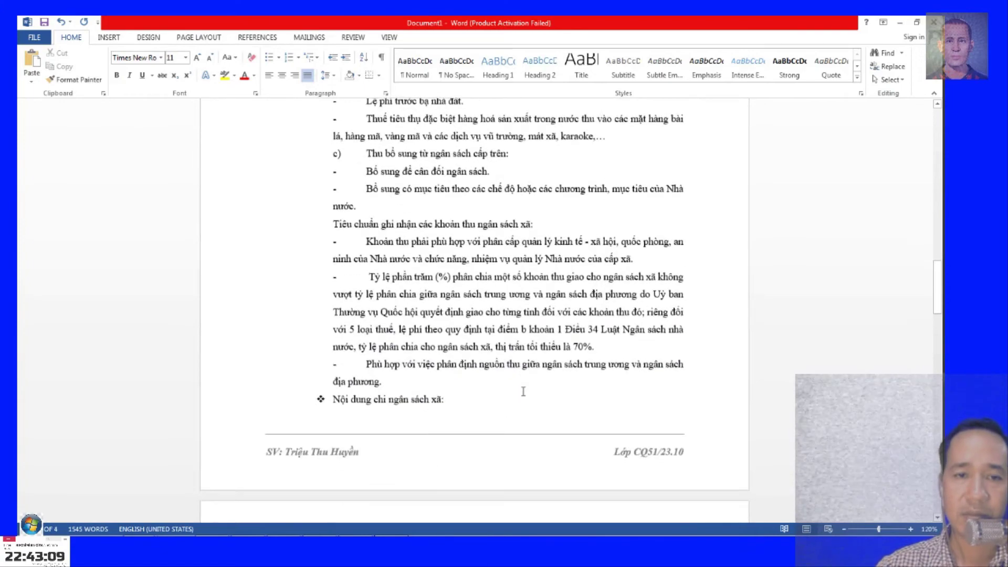
scroll(434, 267, down, 3)
scroll(433, 267, down, 1)
scroll(434, 268, down, 1)
scroll(451, 304, down, 2)
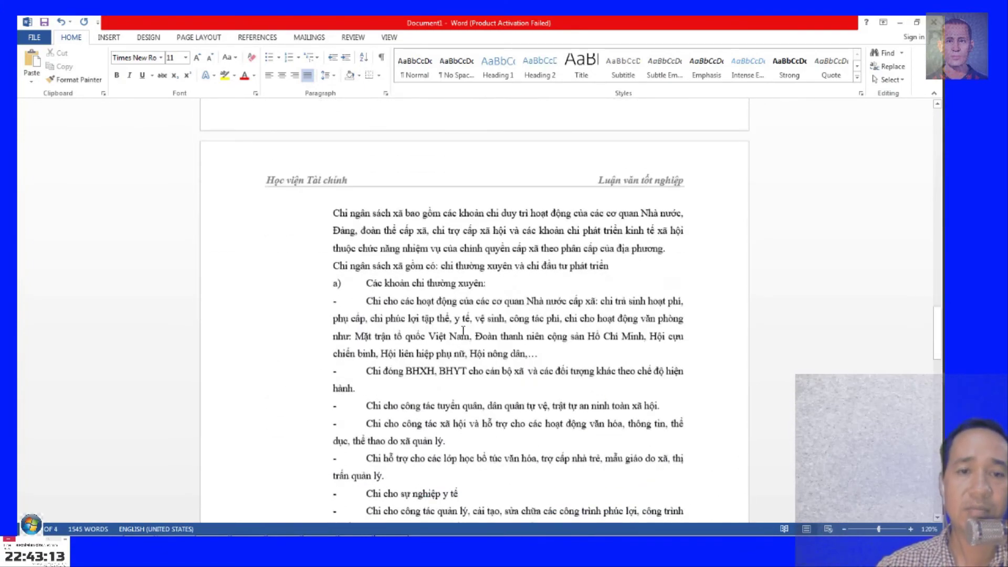
scroll(483, 413, down, 2)
scroll(483, 413, down, 3)
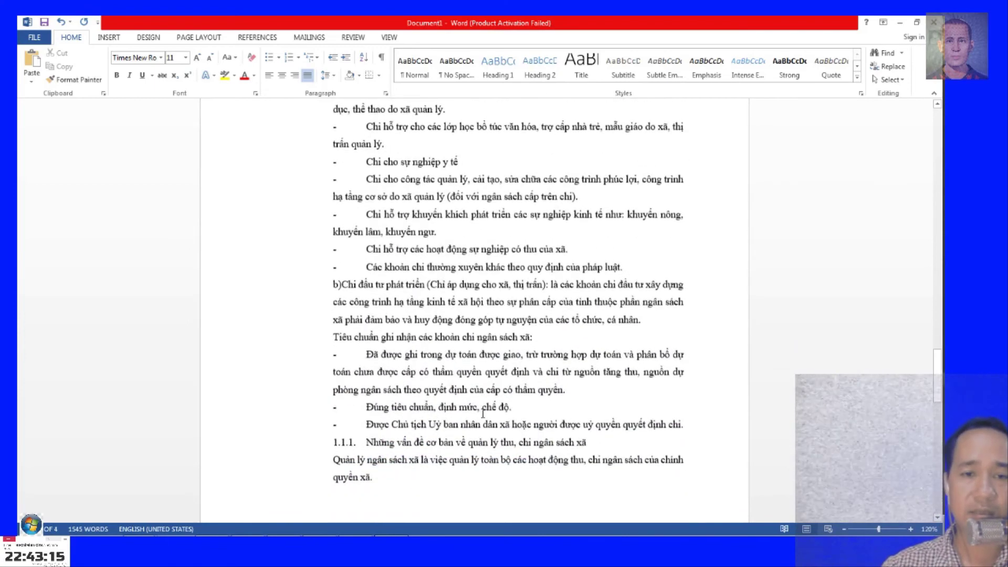
scroll(483, 413, down, 2)
scroll(474, 383, down, 3)
scroll(467, 315, down, 3)
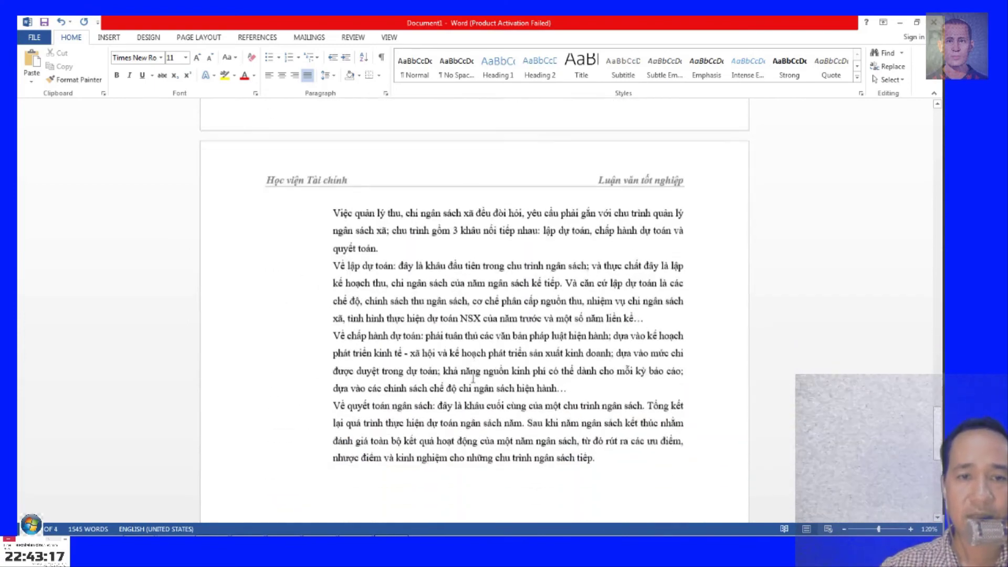
scroll(462, 263, down, 3)
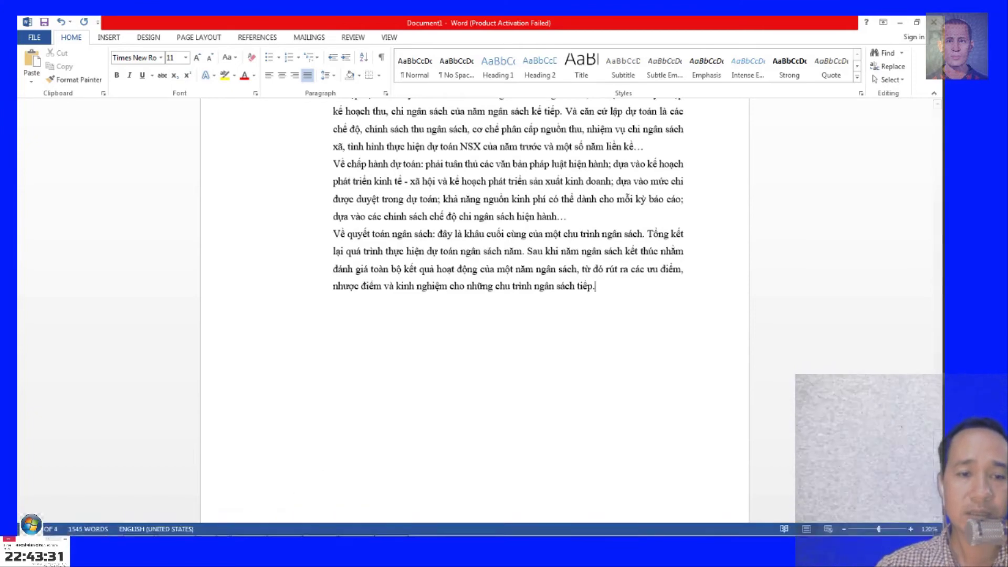
click(212, 525)
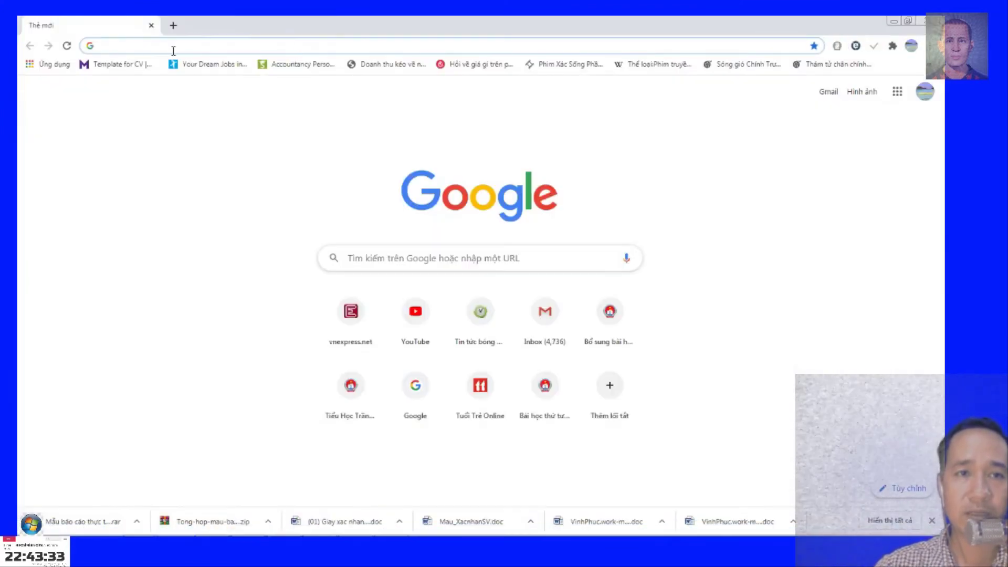
Search Google Images for 'BẮT TAY' and preview the first handshake photo.
click(174, 48)
text(GOOGLE.COm)
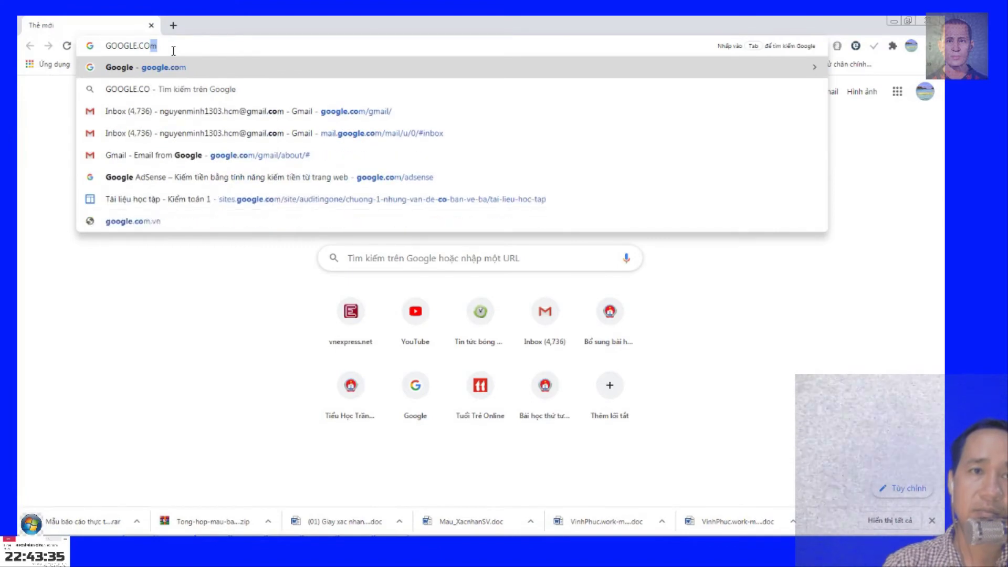
key(Return)
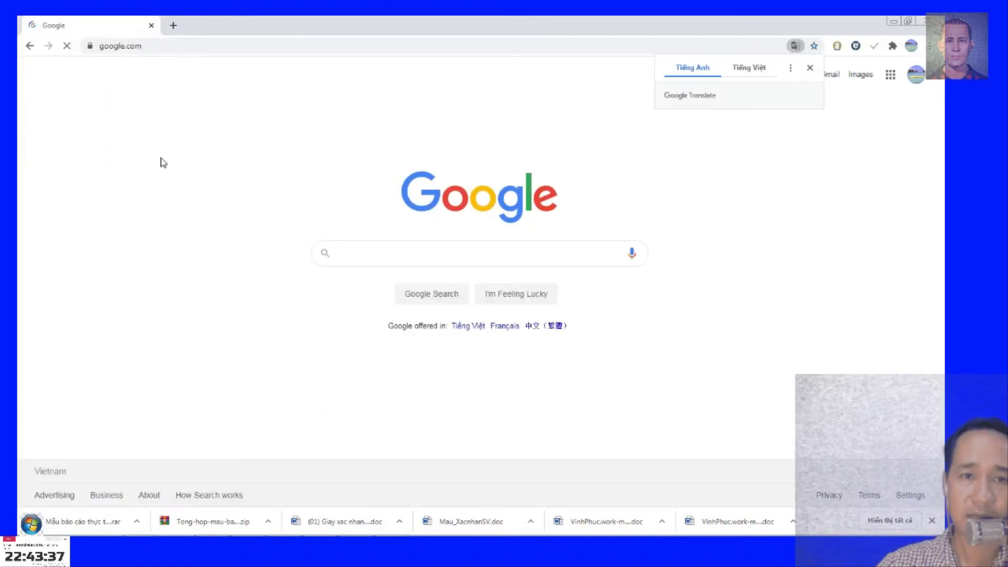
text(BẮT TAY)
key(Return)
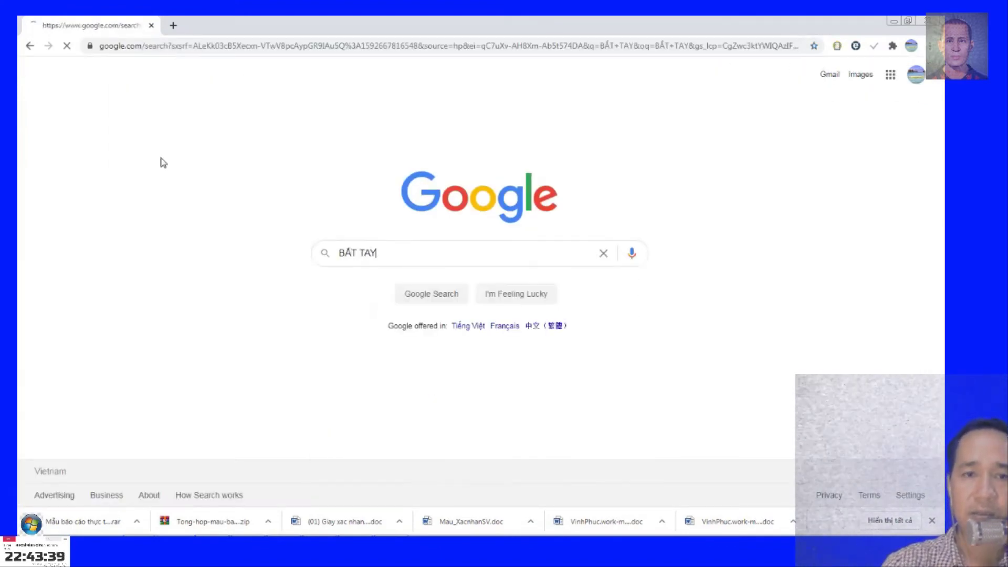
click(179, 114)
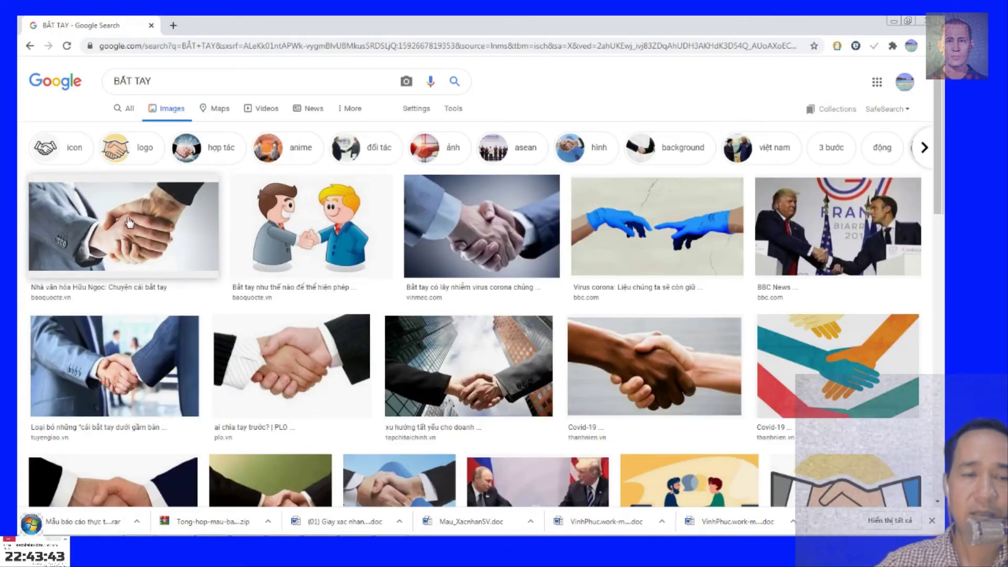
click(128, 222)
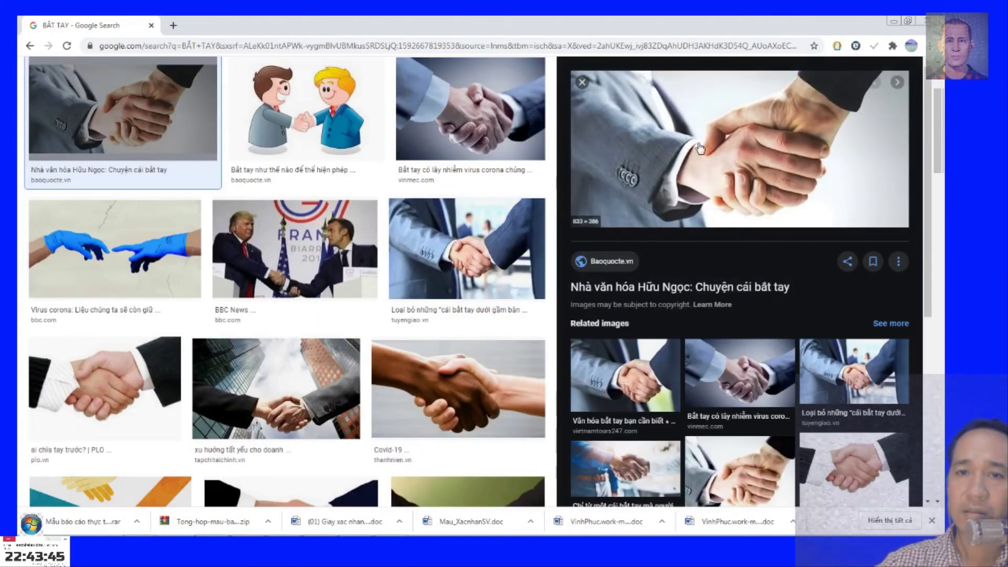
Save the handshake photo as BATTAY.jpg in D:\THU MUC GOC 1\HINH ANH.
right_click(698, 146)
click(759, 244)
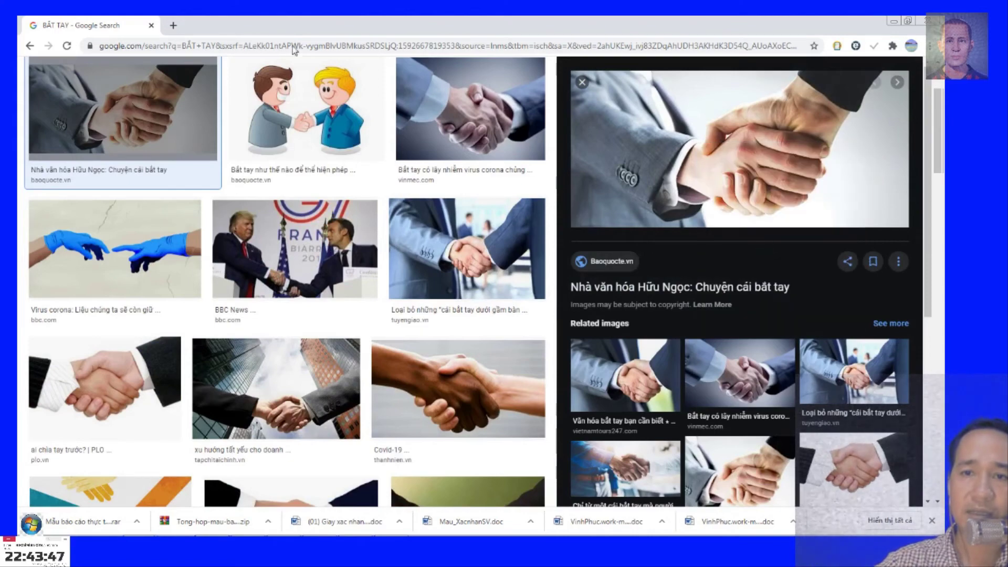
drag(107, 125, 107, 173)
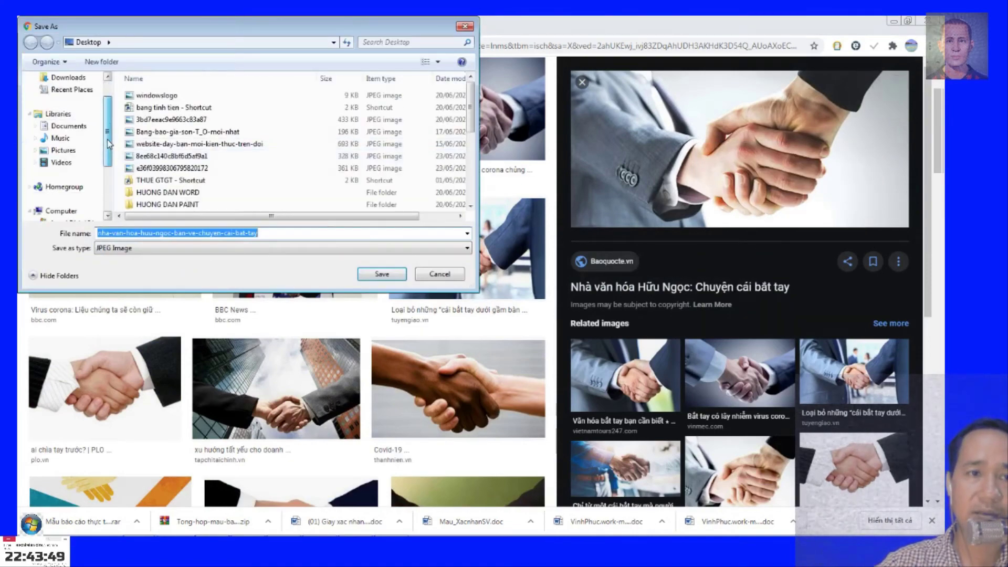
click(76, 150)
scroll(222, 166, down, 3)
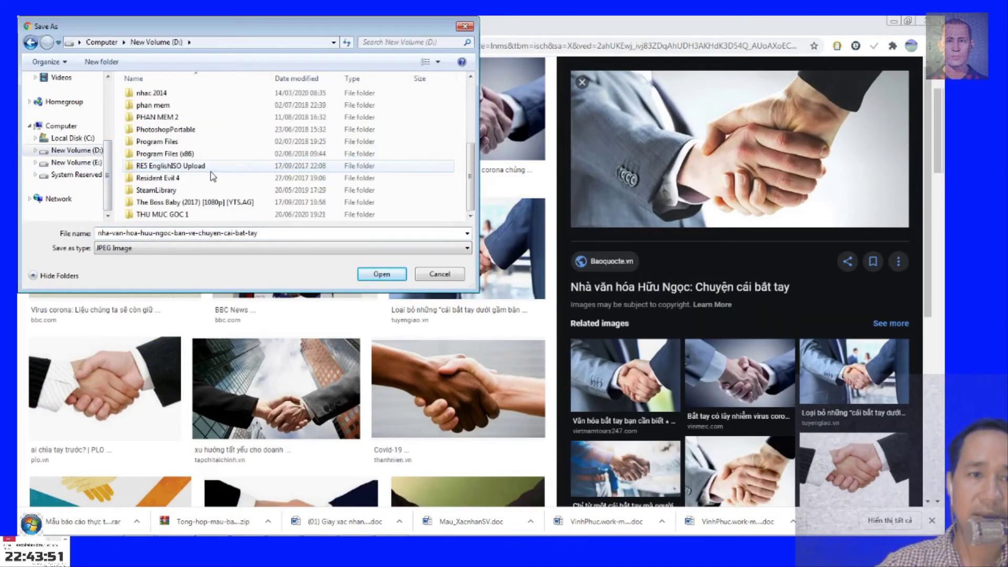
double_click(173, 215)
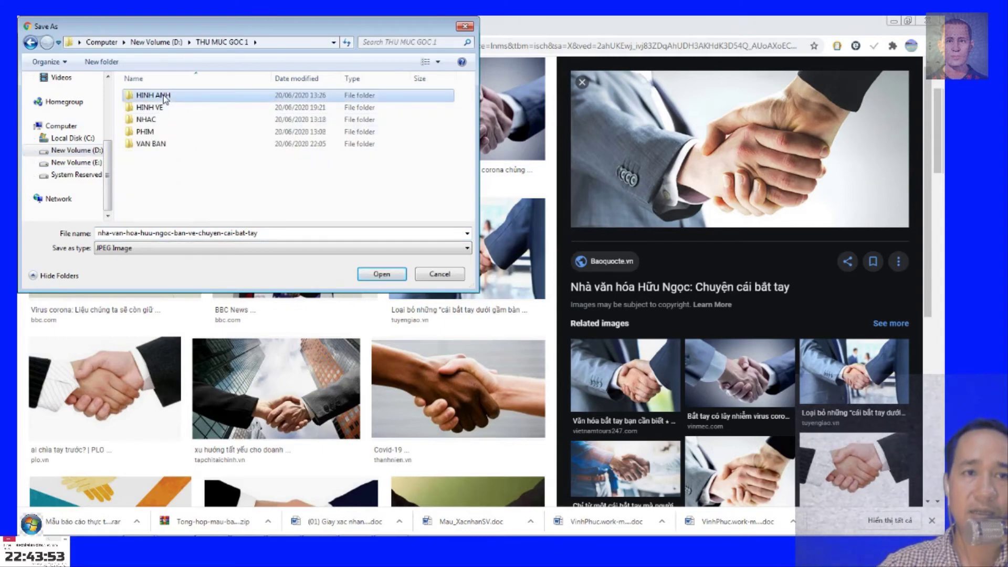
double_click(162, 96)
click(288, 234)
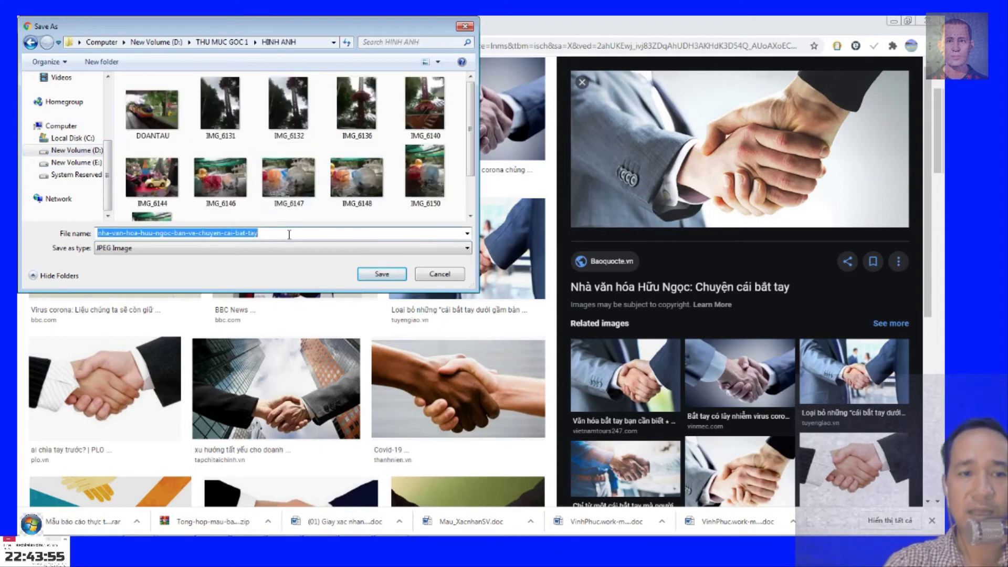
text(BATTAY)
key(Return)
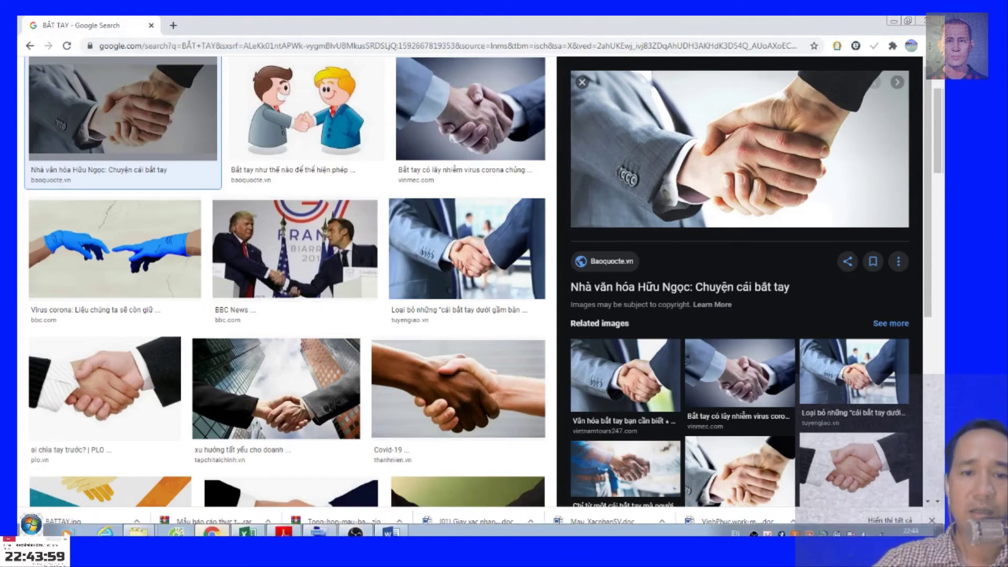
click(391, 524)
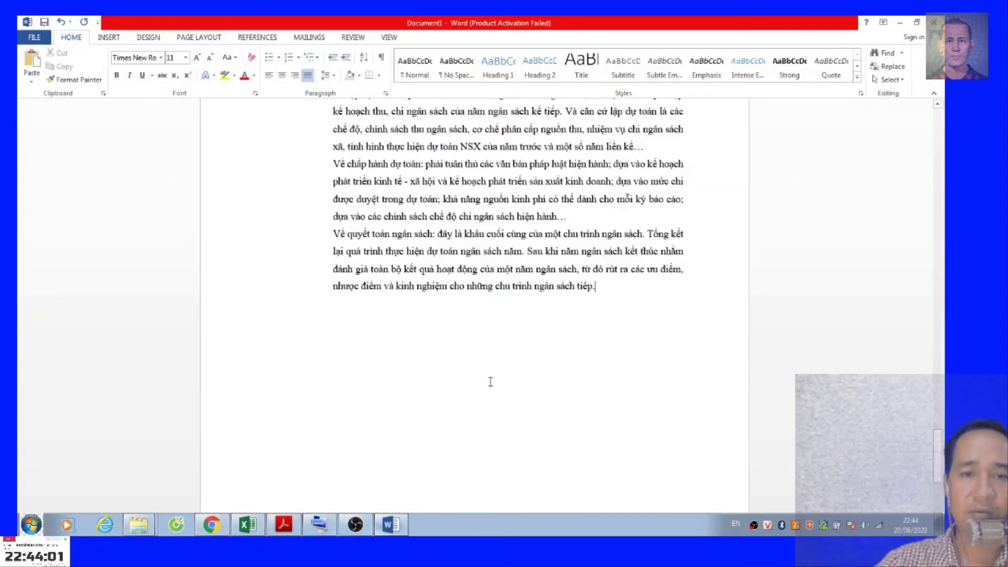
On a new line after the last paragraph, insert BATTAY from D:\THU MUC GOC 1\HINH ANH.
click(621, 287)
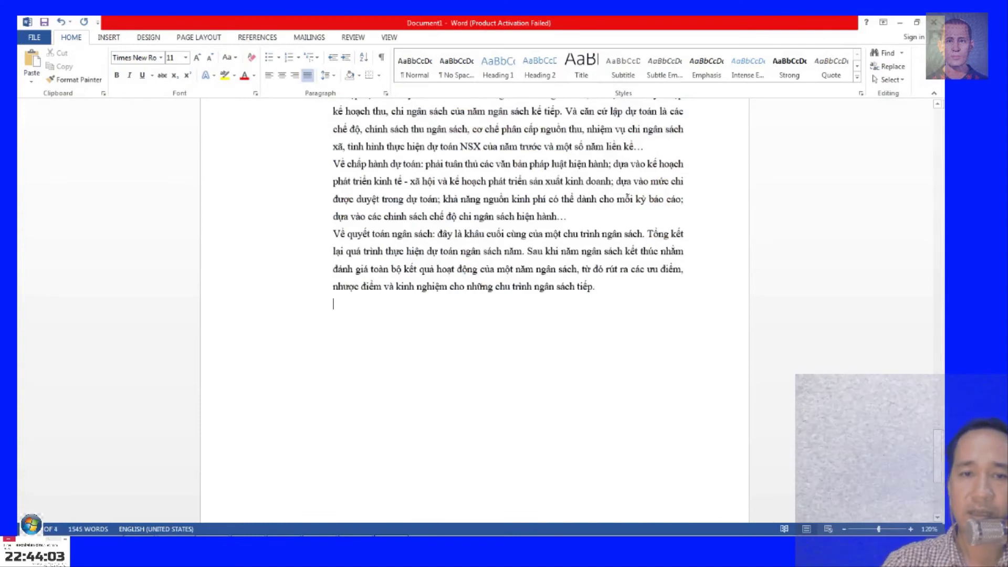
key(Return)
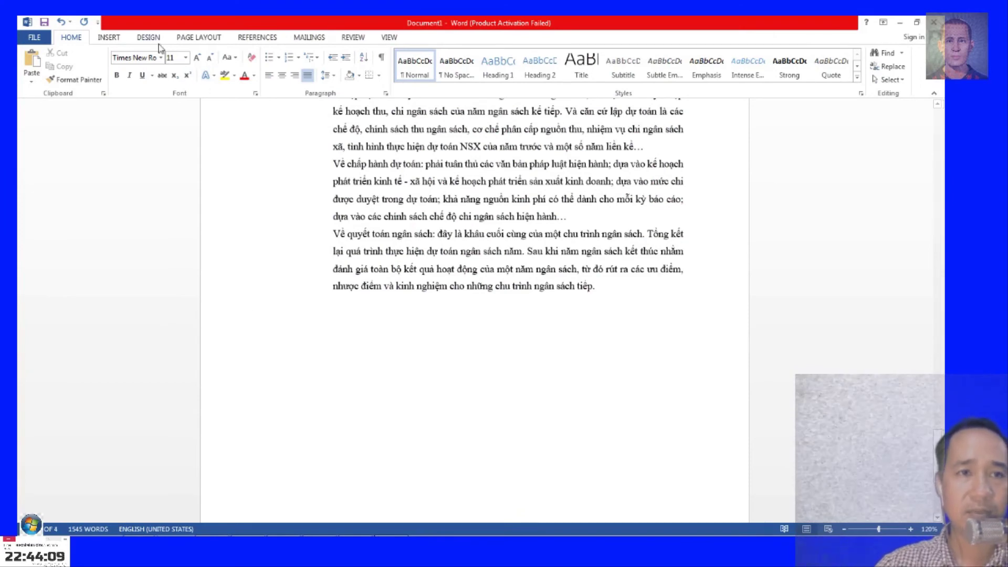
click(110, 37)
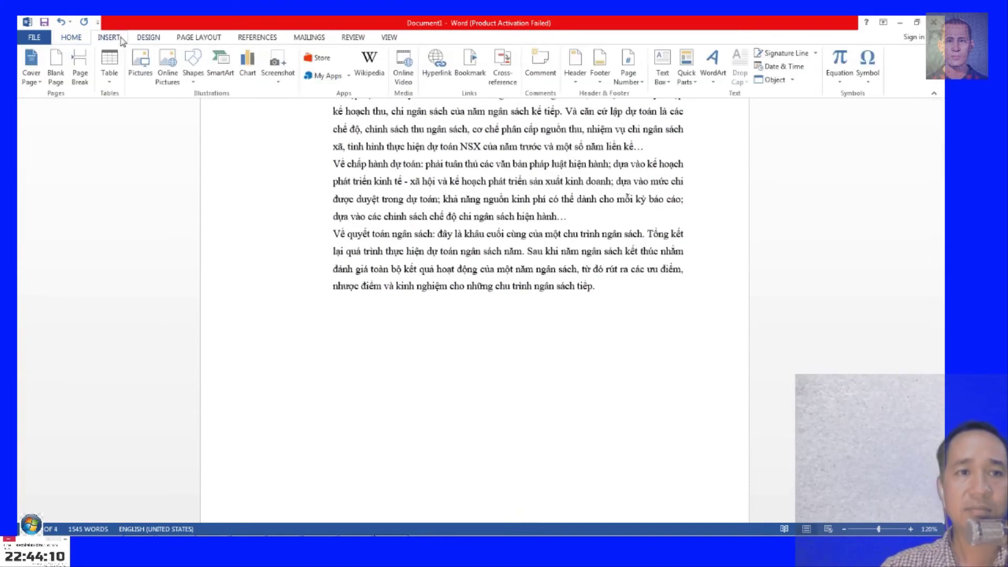
click(136, 69)
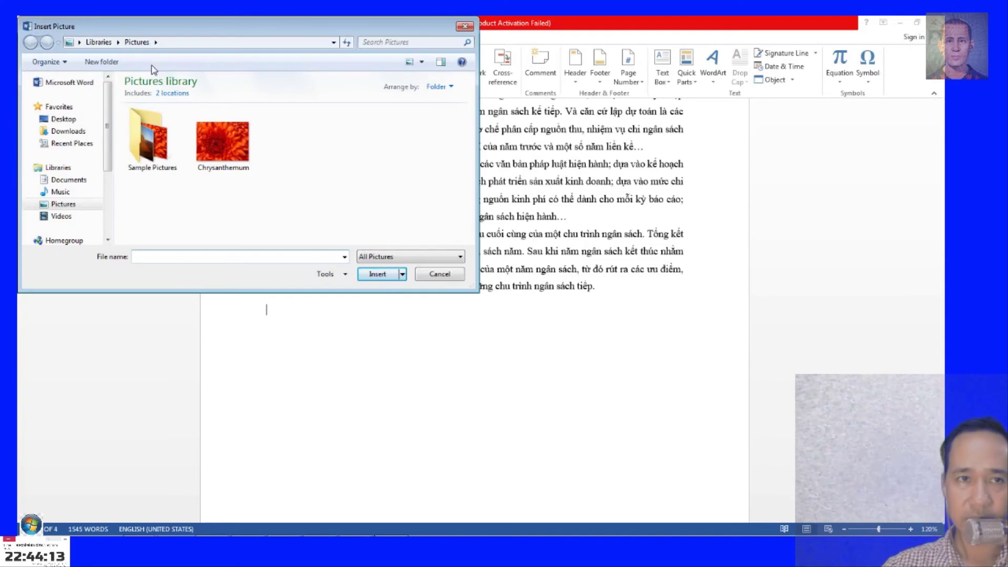
drag(191, 27, 442, 128)
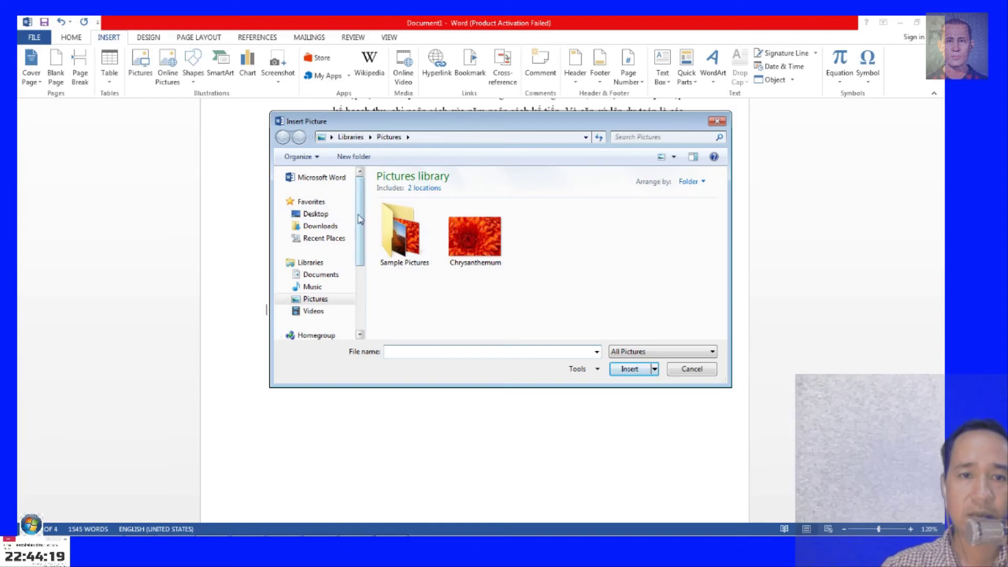
scroll(333, 294, down, 2)
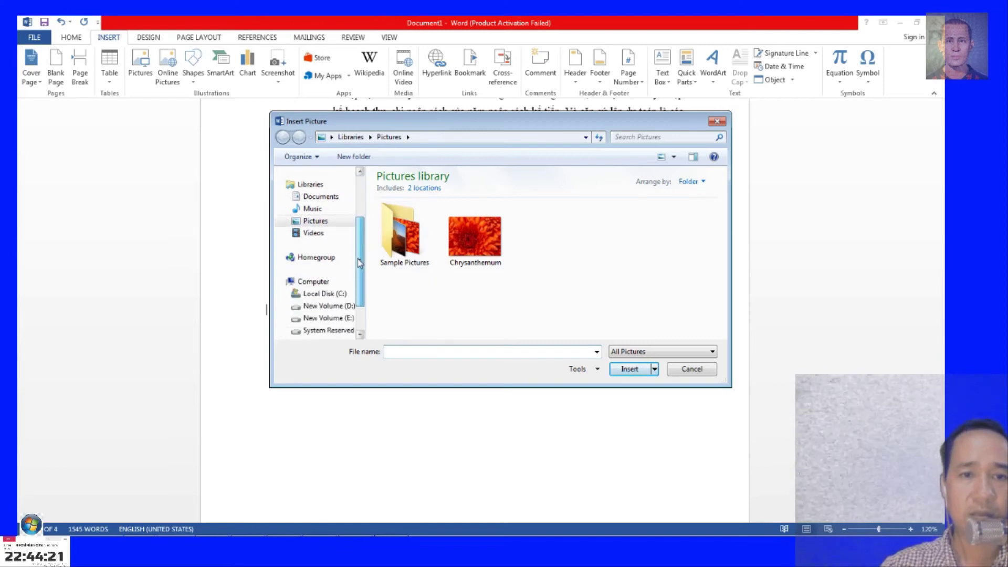
click(334, 304)
drag(722, 197, 722, 284)
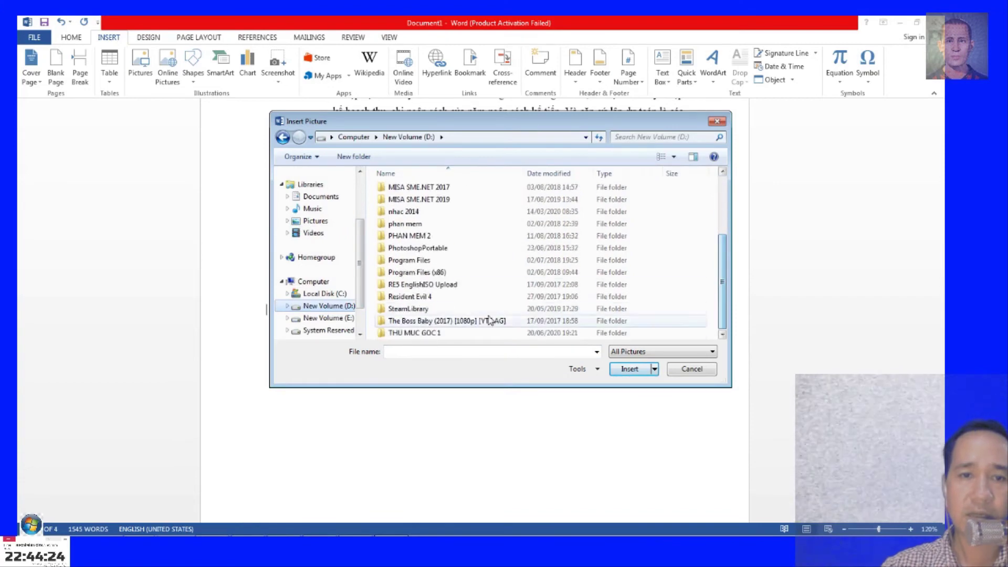
double_click(432, 336)
double_click(415, 191)
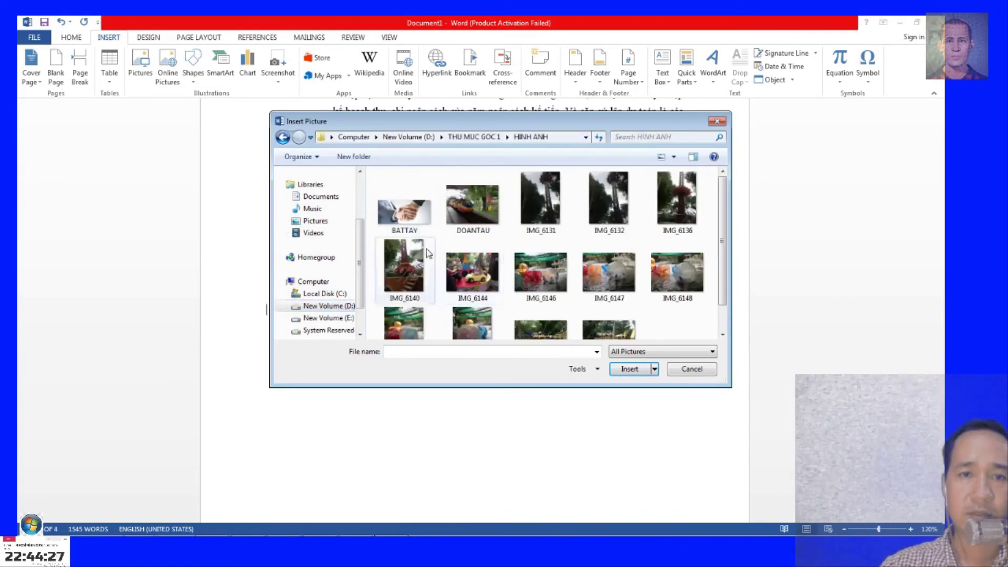
double_click(401, 209)
scroll(682, 352, down, 3)
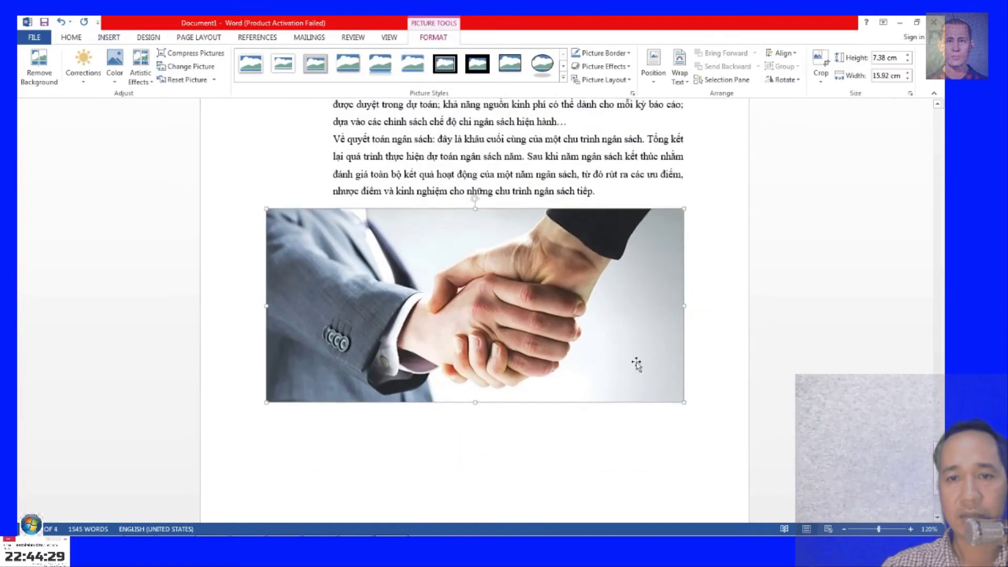
Drag the handshake picture's corner handle until it is about 2.84 cm × 6.34 cm.
drag(681, 210, 626, 231)
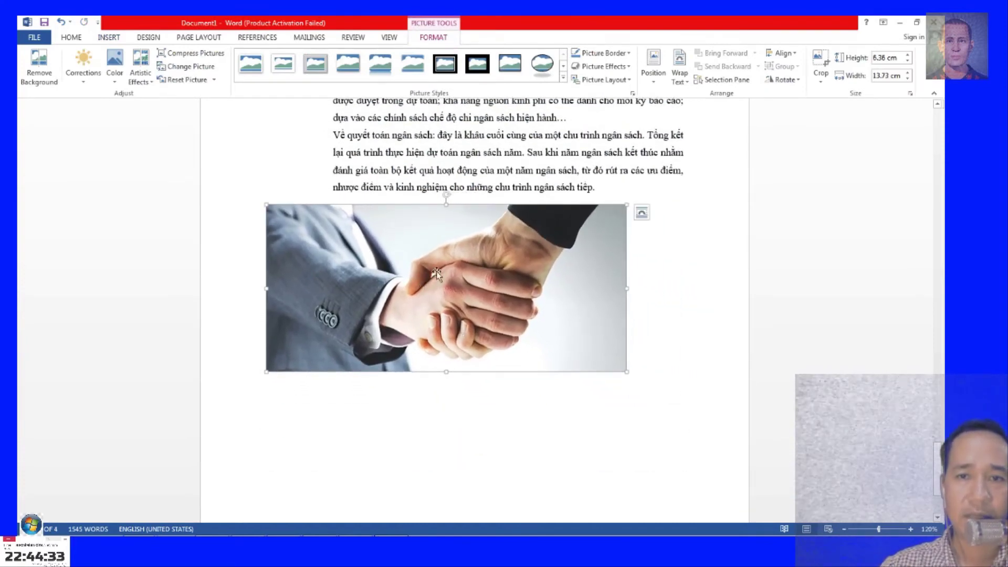
mouse_move(626, 371)
mouse_down()
mouse_move(719, 409)
mouse_move(524, 324)
mouse_up()
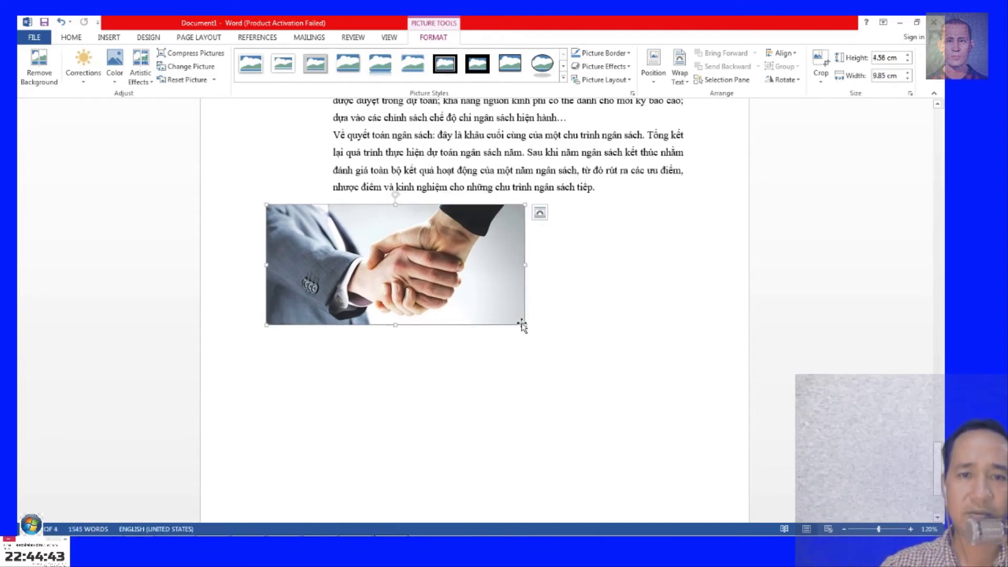
drag(525, 324, 457, 292)
click(387, 379)
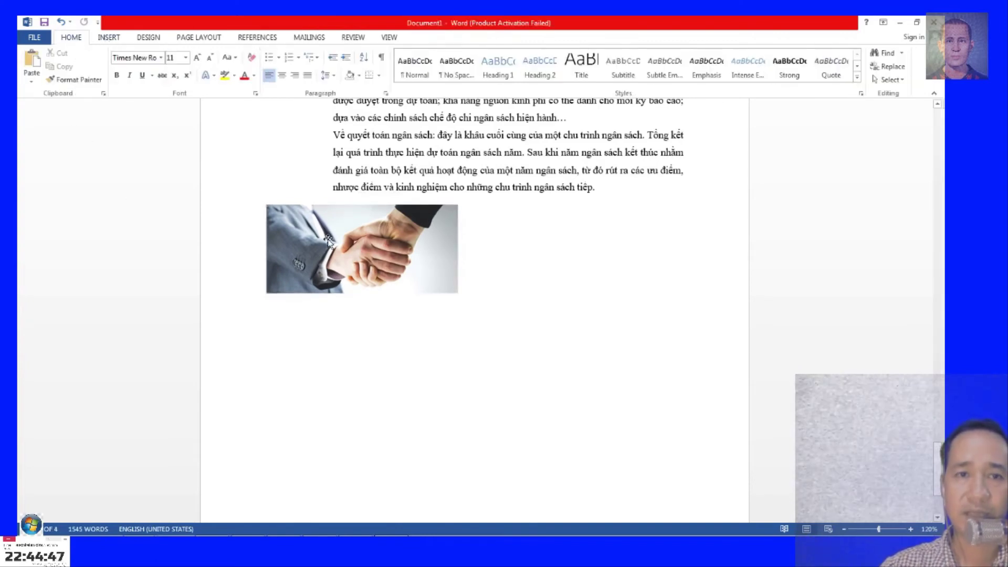
click(398, 262)
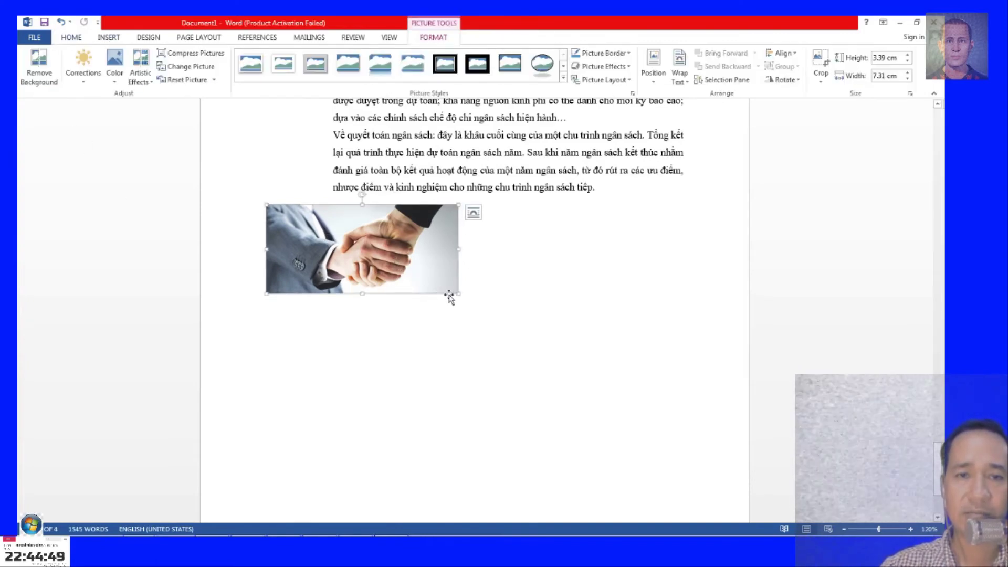
drag(458, 293, 434, 282)
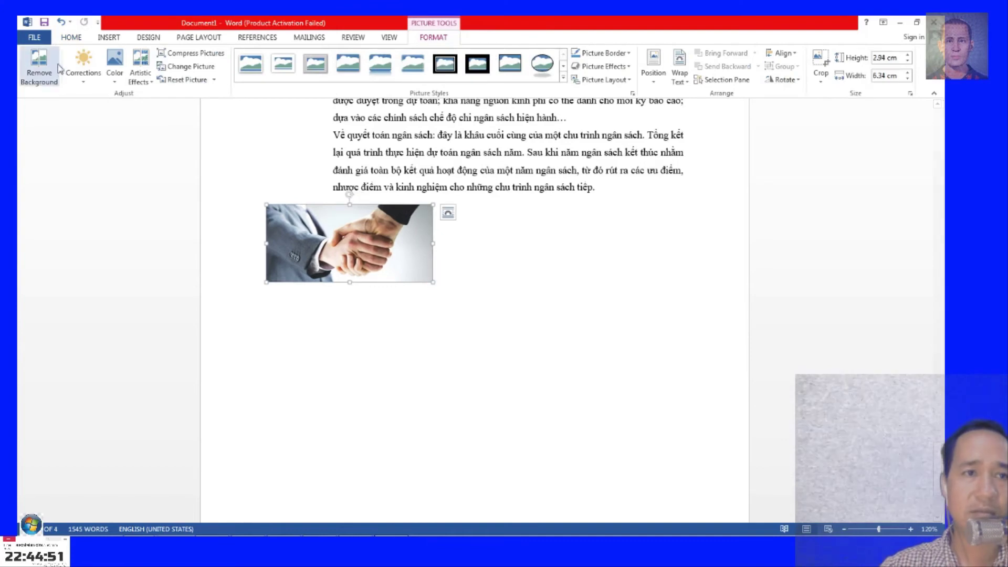
click(71, 37)
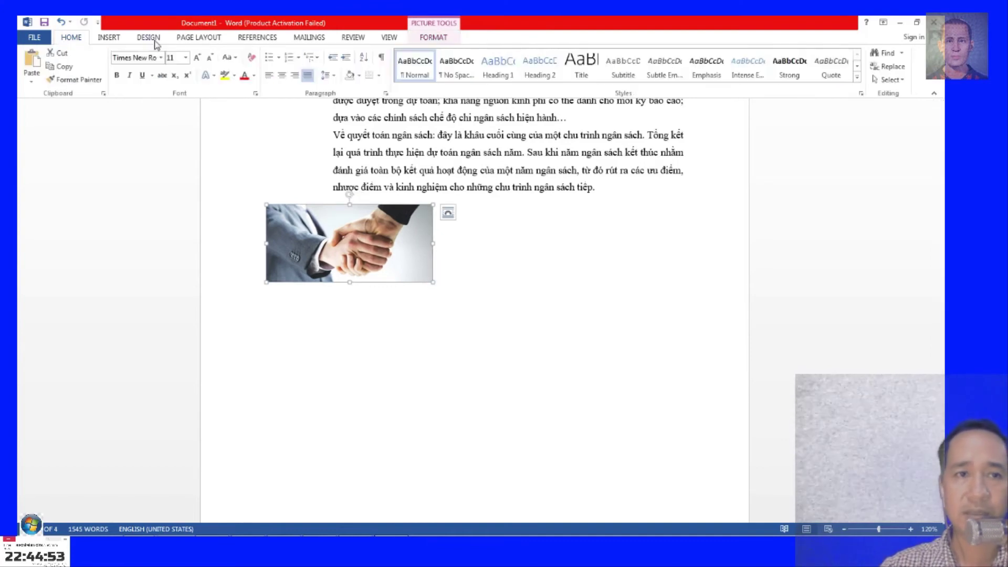
Insert a ready-made quote text box, enlarge it to 4.93 × 10.69 cm, and delete its placeholder text.
click(109, 37)
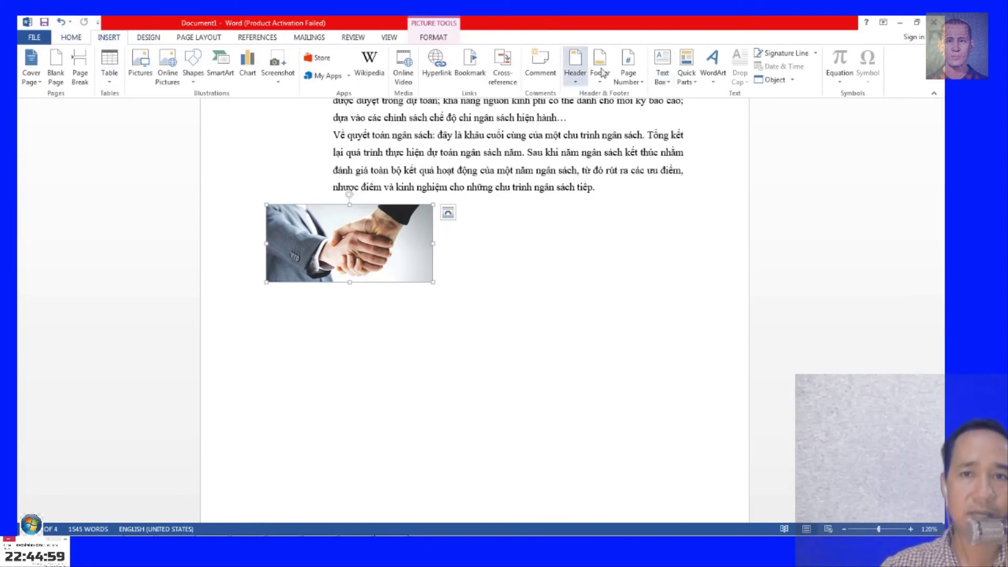
click(664, 63)
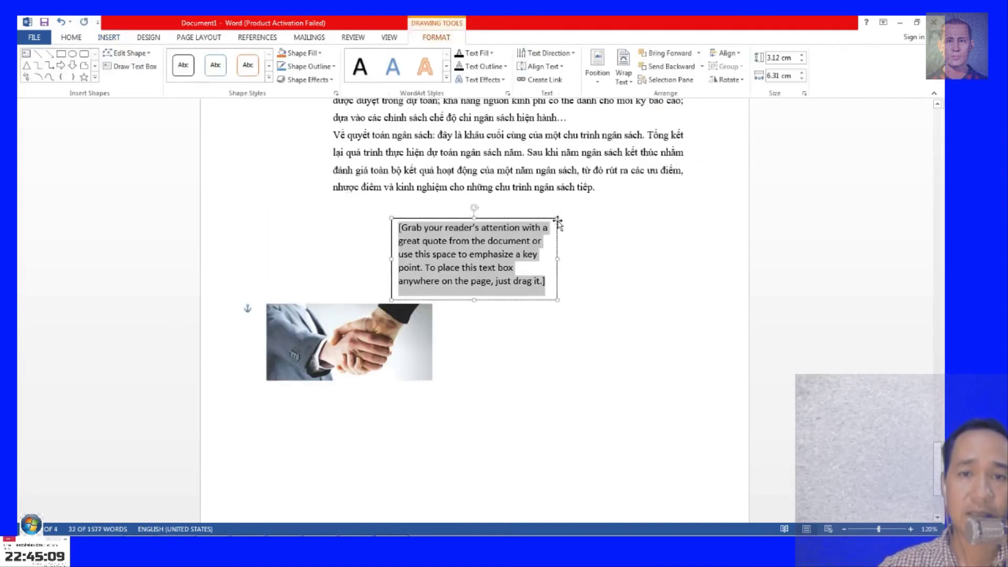
drag(558, 223, 595, 200)
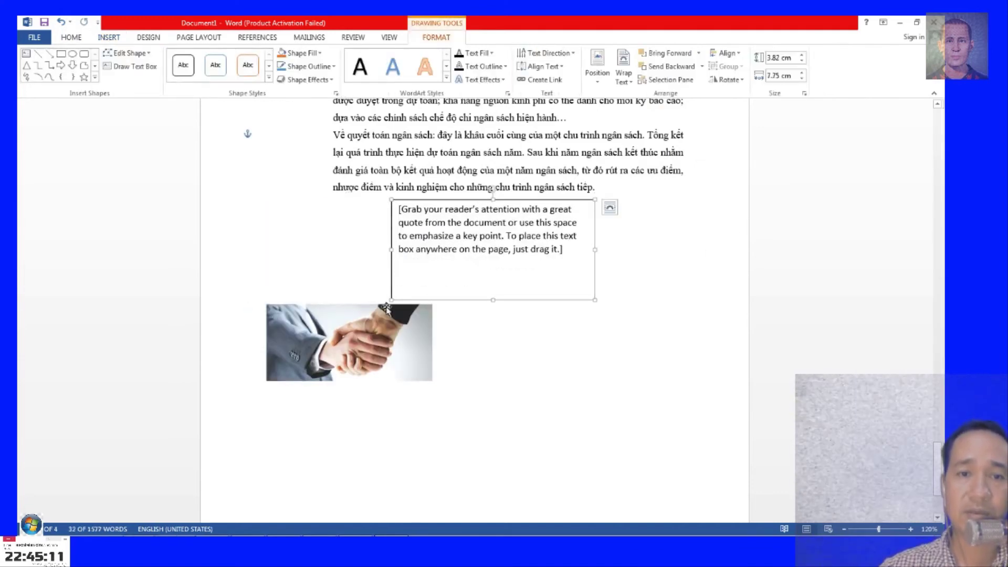
drag(391, 298, 349, 314)
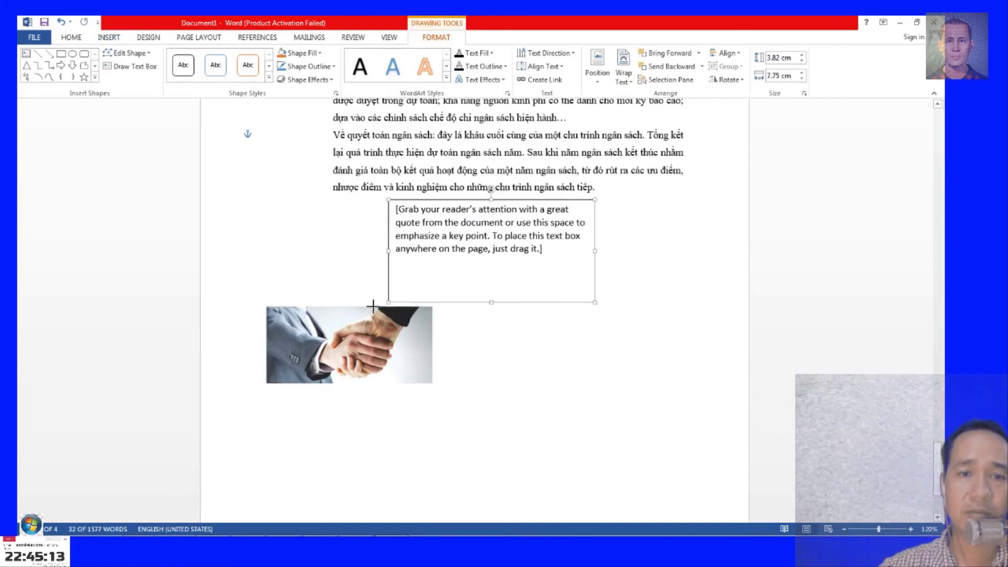
drag(591, 313, 629, 329)
click(579, 245)
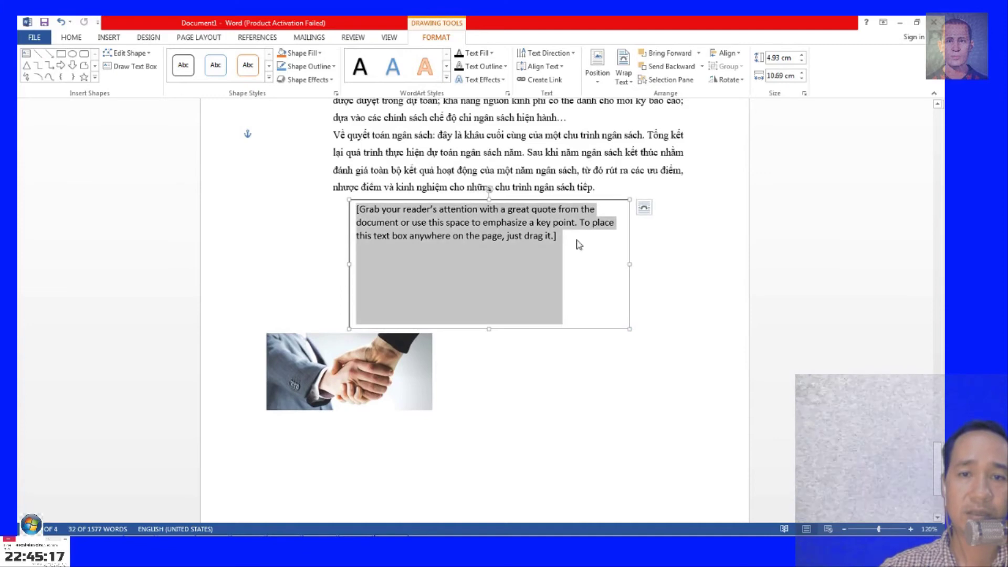
key(Delete)
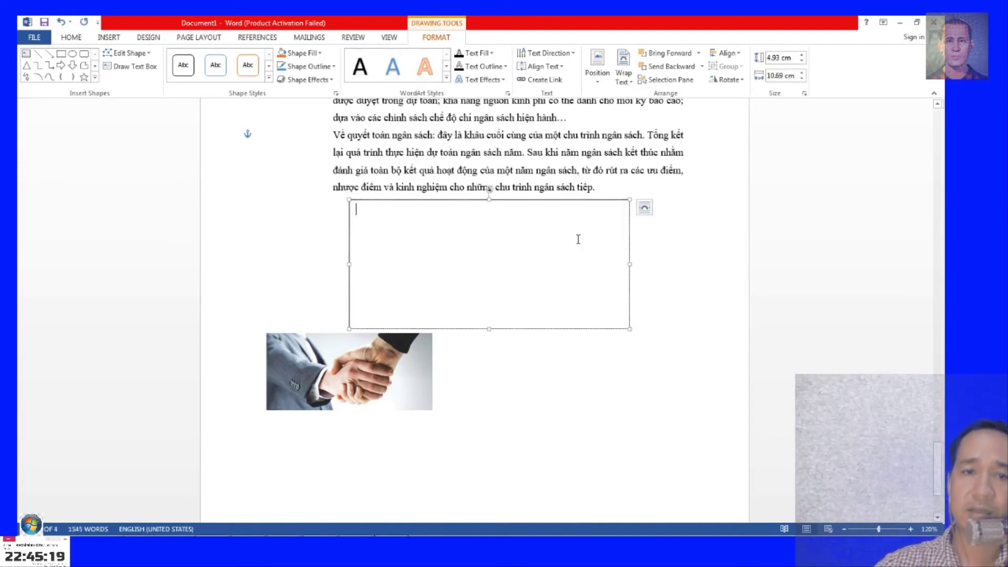
Move the handshake picture into the empty text box and enlarge it to fill the box.
click(387, 367)
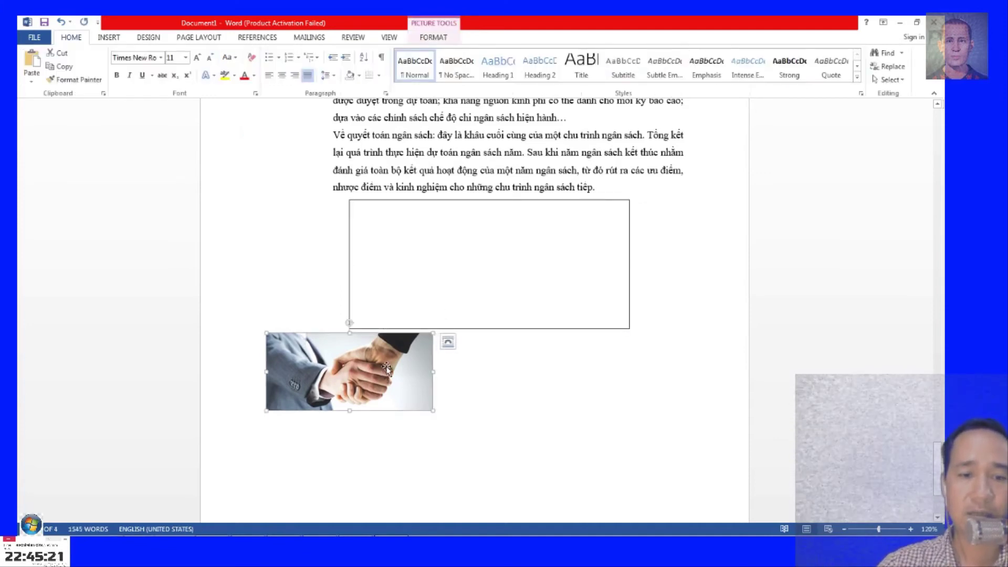
key(Delete)
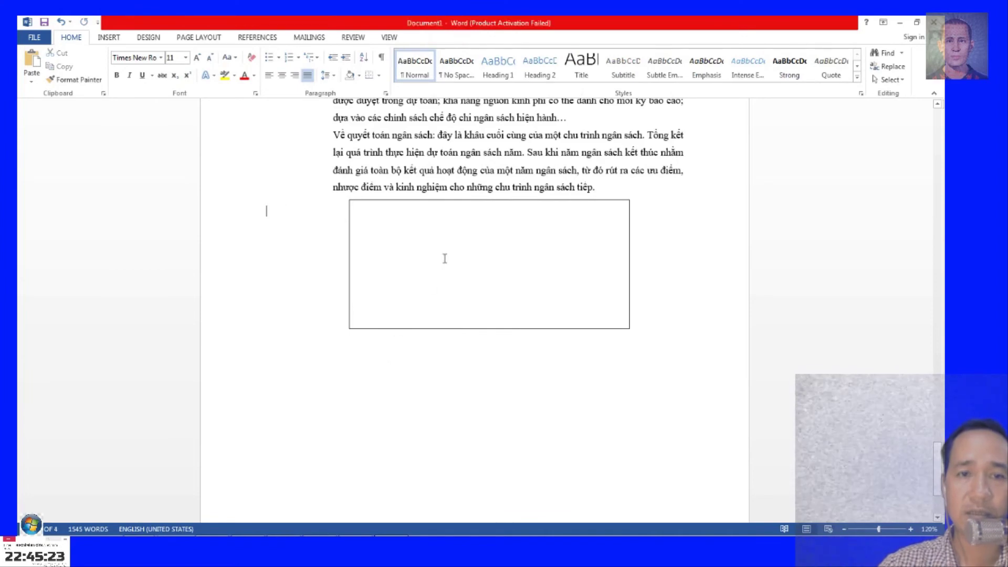
click(447, 241)
key(ctrl+v)
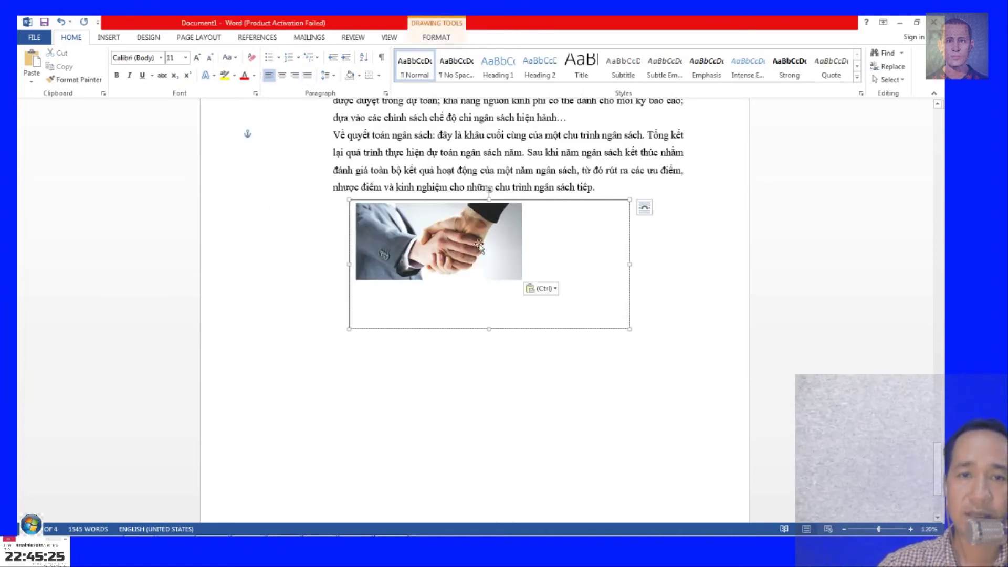
drag(519, 280, 610, 318)
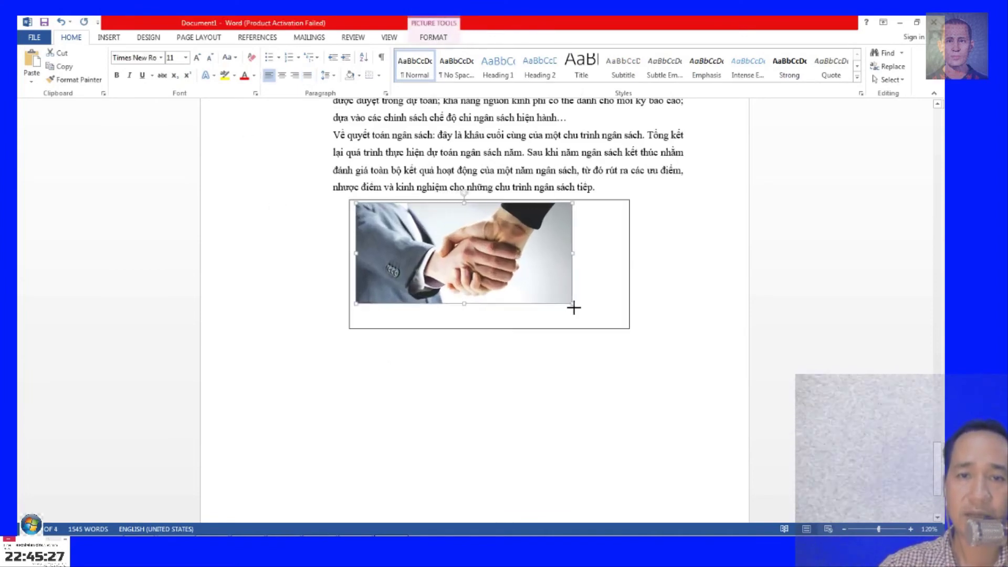
Narrow the text box to fit the picture and settle it just below the paragraph.
click(630, 259)
drag(629, 264, 619, 267)
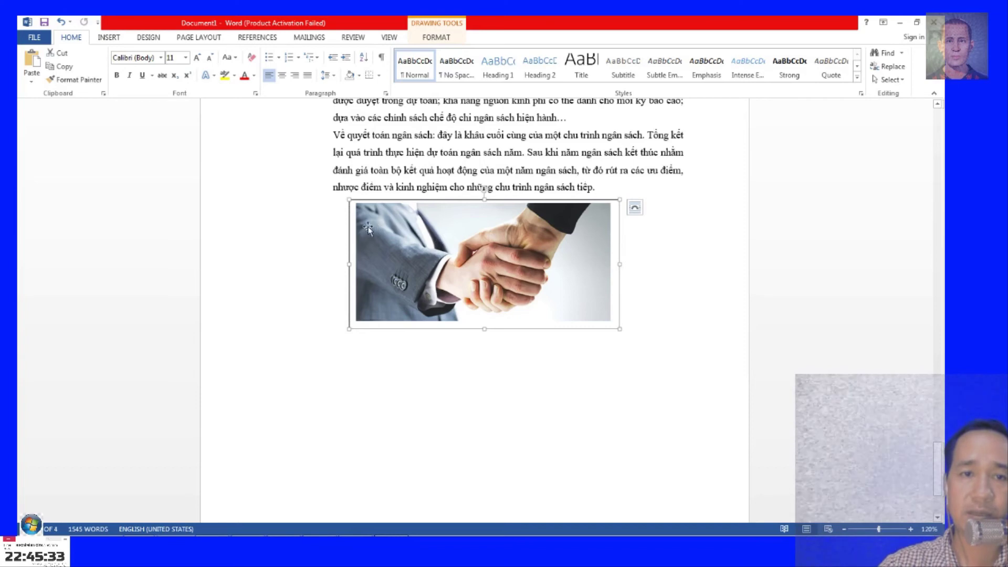
drag(347, 231, 361, 236)
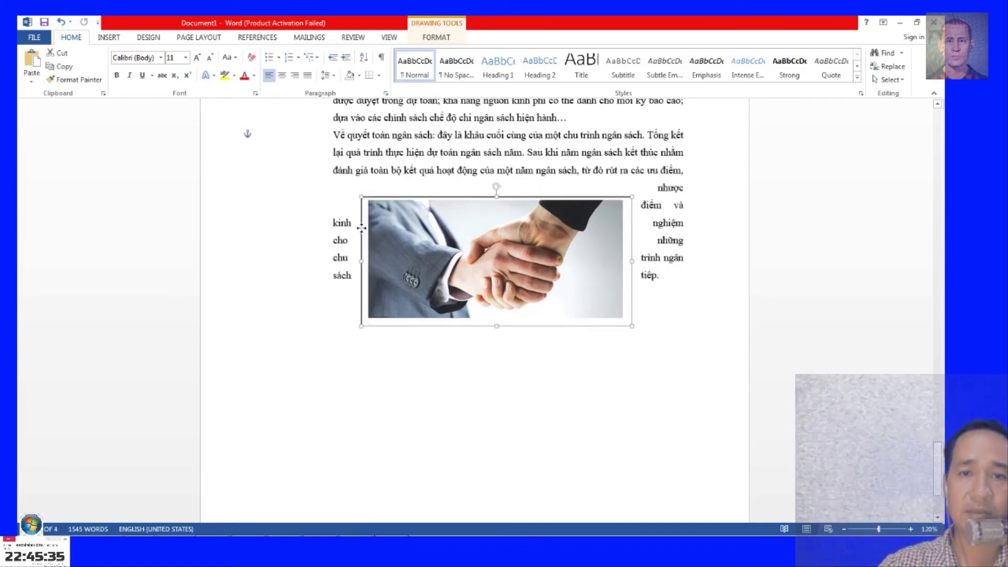
drag(361, 237, 361, 238)
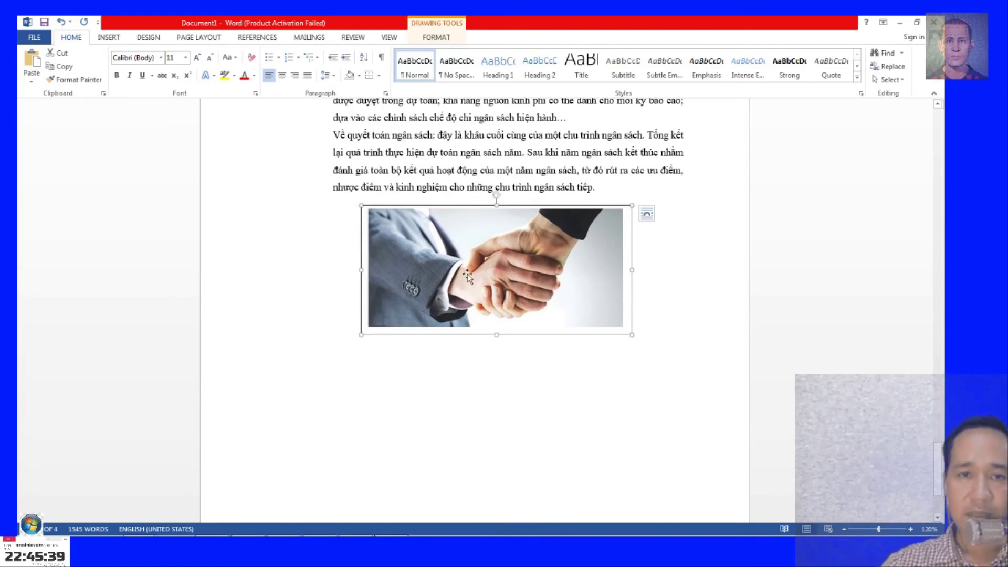
click(479, 398)
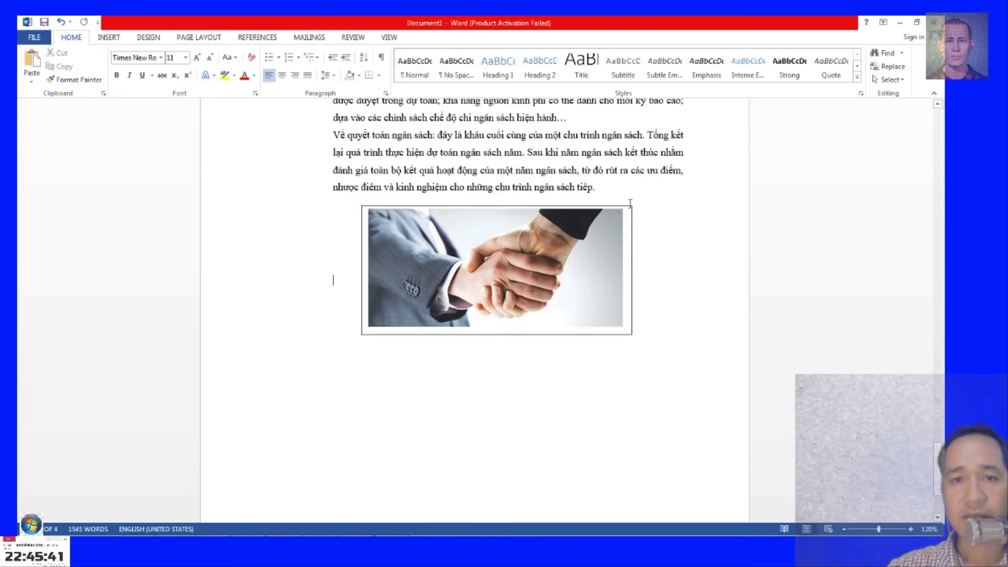
Set the picture text box's line to No line in Format Shape.
click(362, 315)
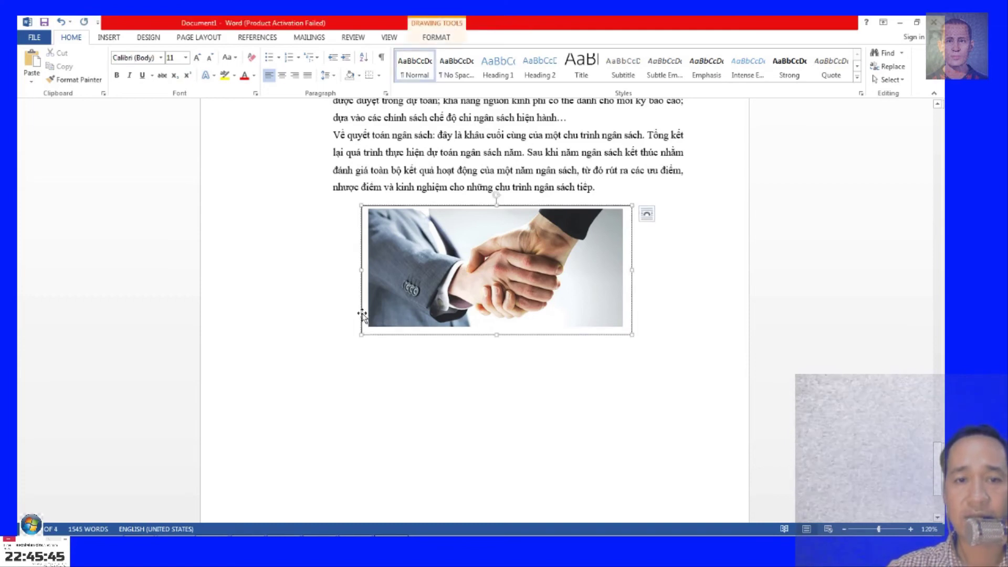
right_click(361, 315)
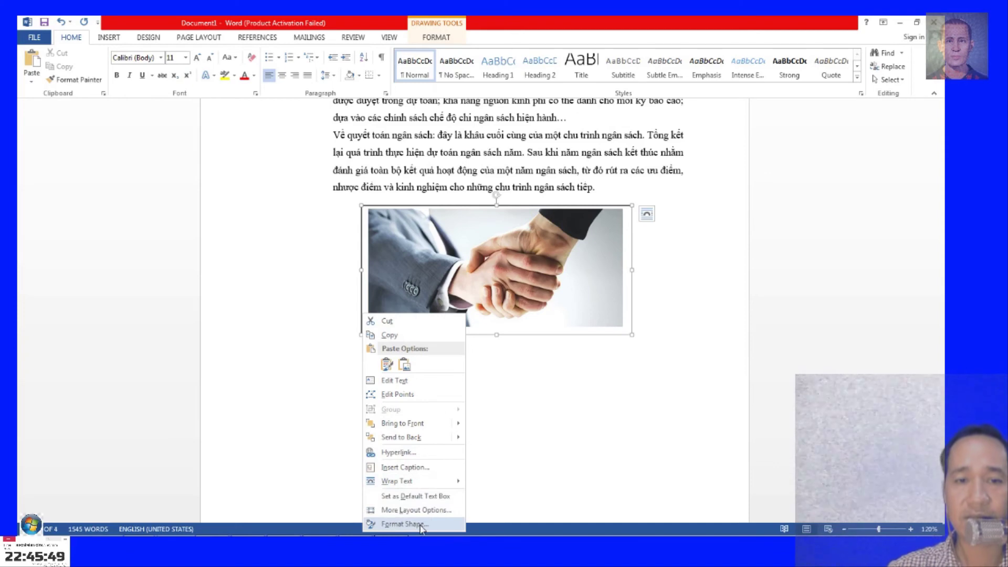
click(632, 323)
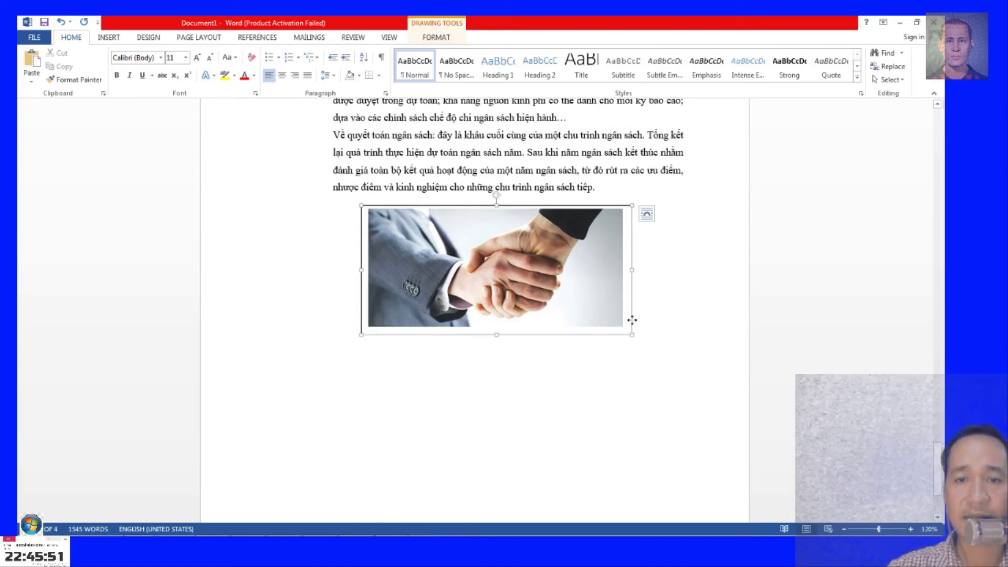
right_click(632, 321)
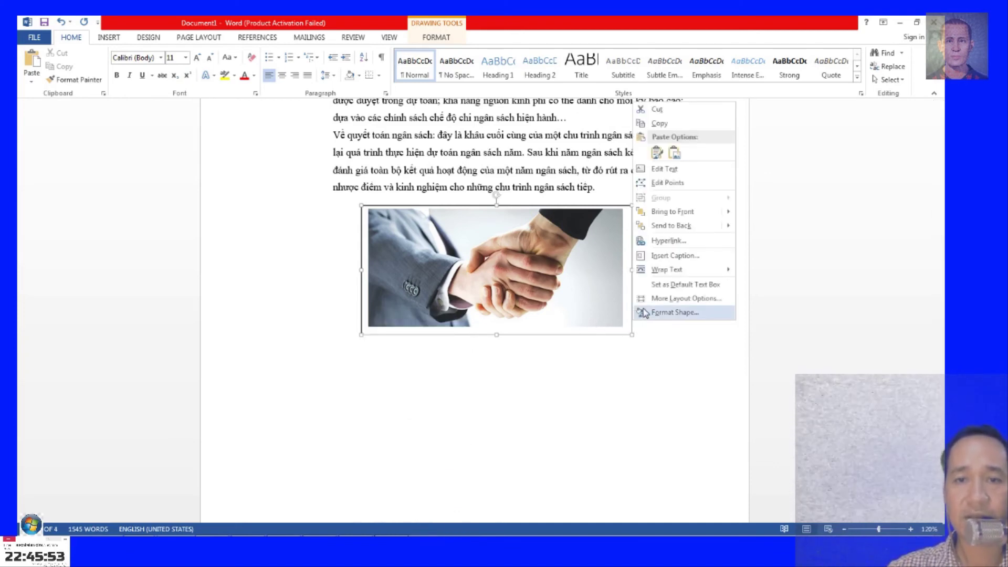
click(660, 313)
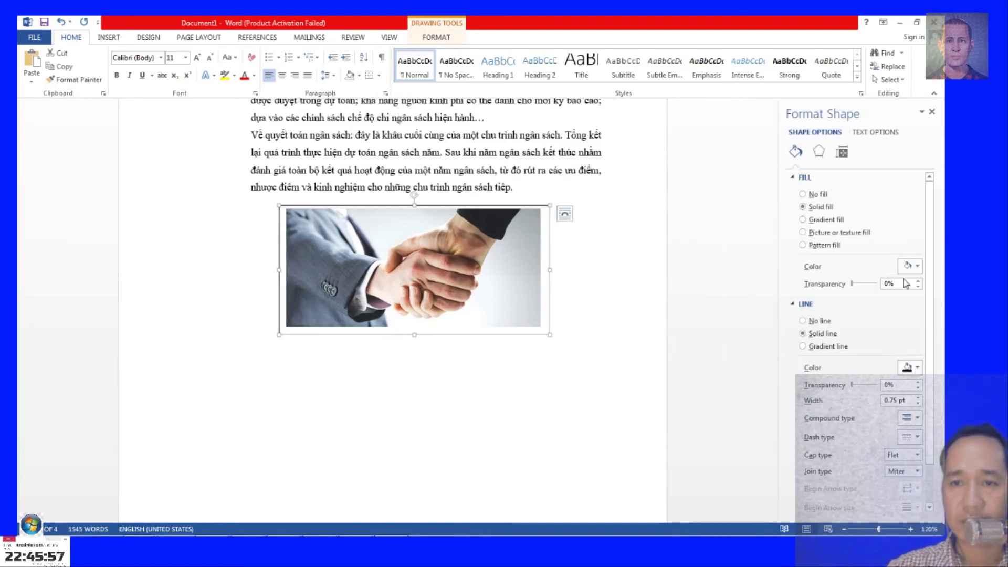
click(916, 369)
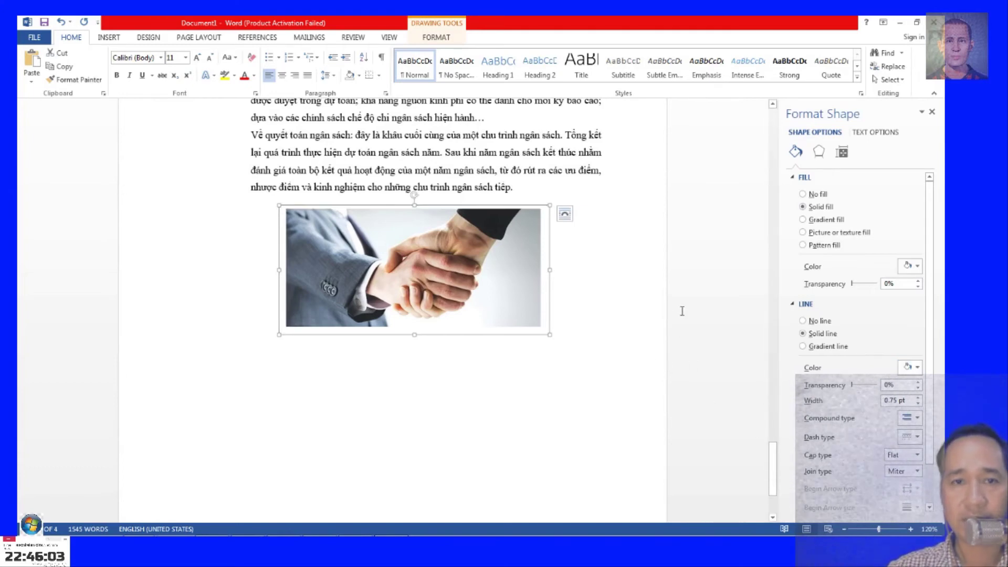
click(803, 321)
click(669, 305)
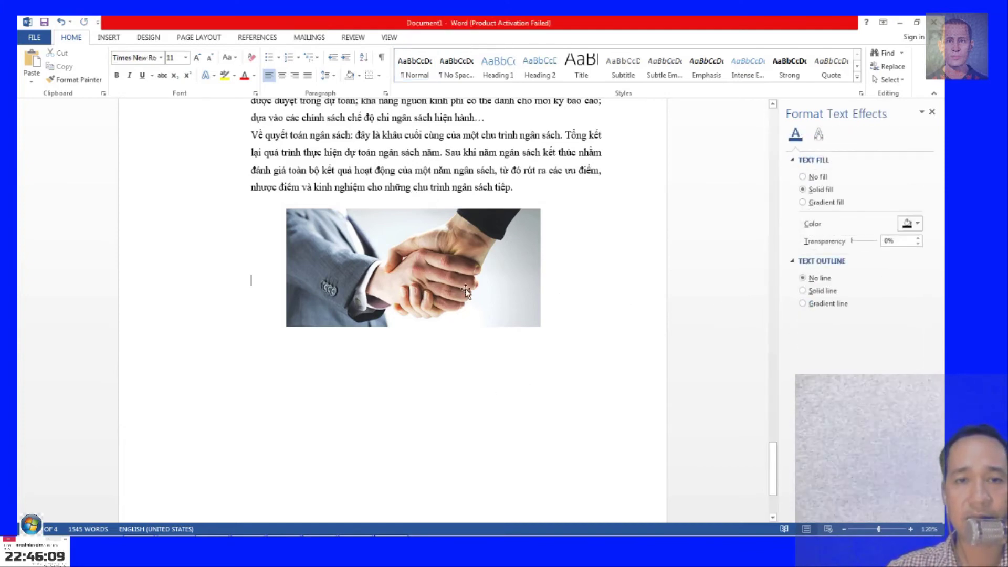
Check the borderless picture box on the page, then switch to the Excel topic list.
click(610, 256)
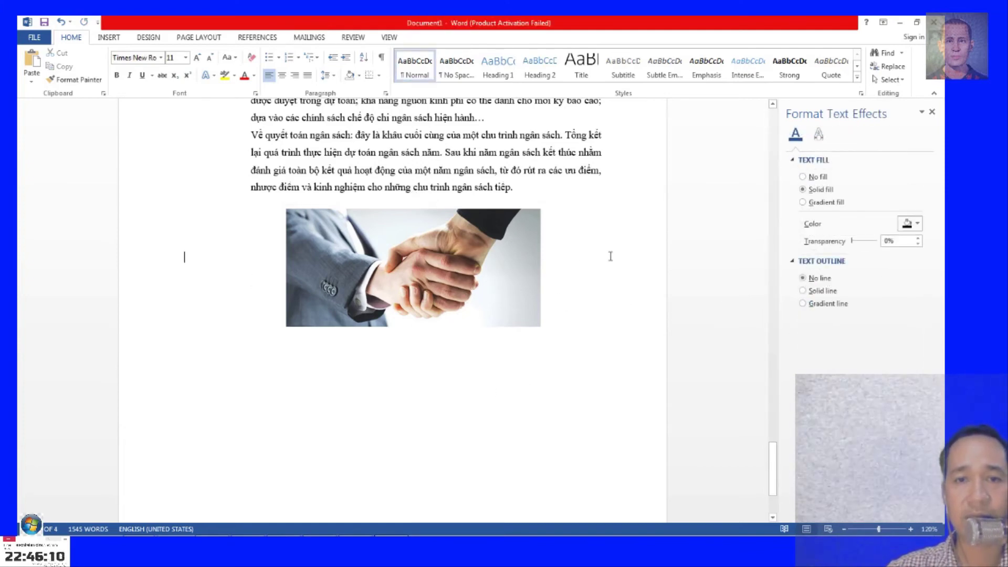
click(545, 264)
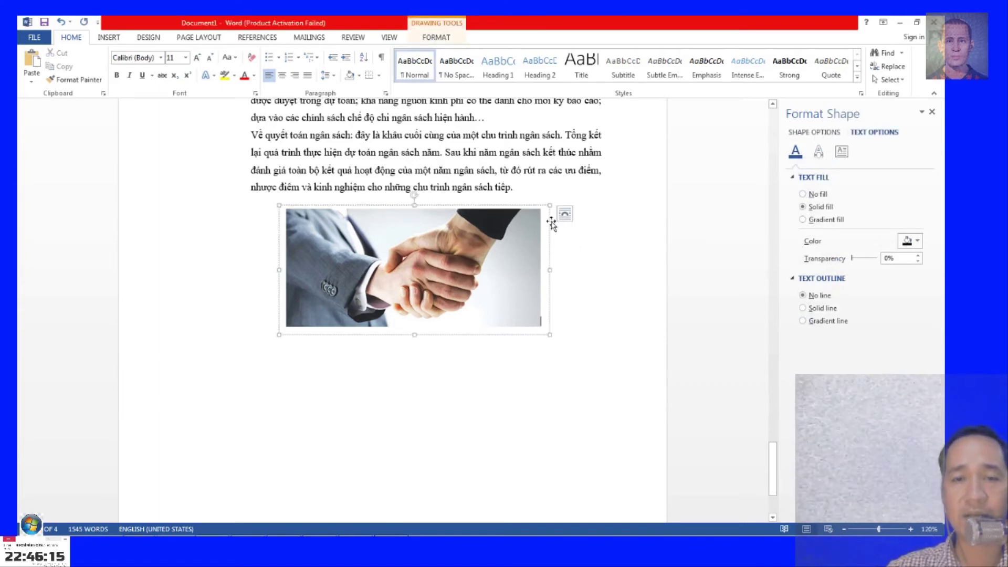
click(501, 426)
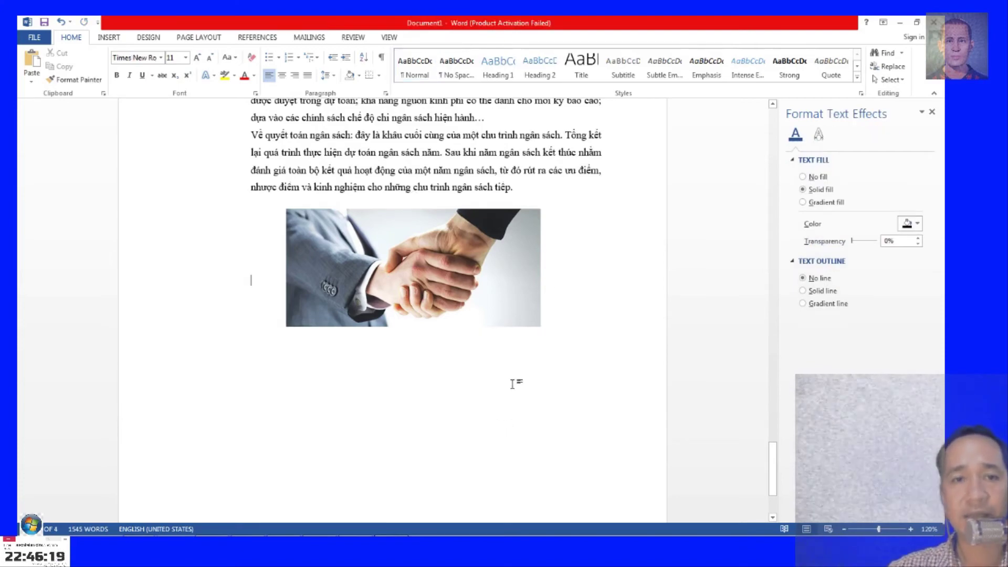
scroll(513, 386, up, 4)
scroll(513, 386, up, 4)
scroll(519, 383, down, 8)
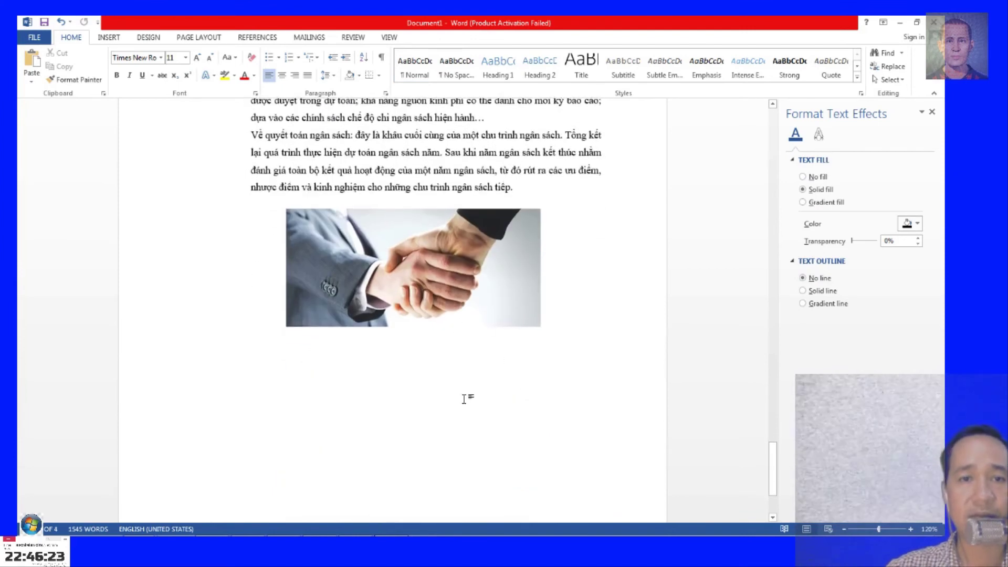
mouse_move(246, 524)
click(260, 524)
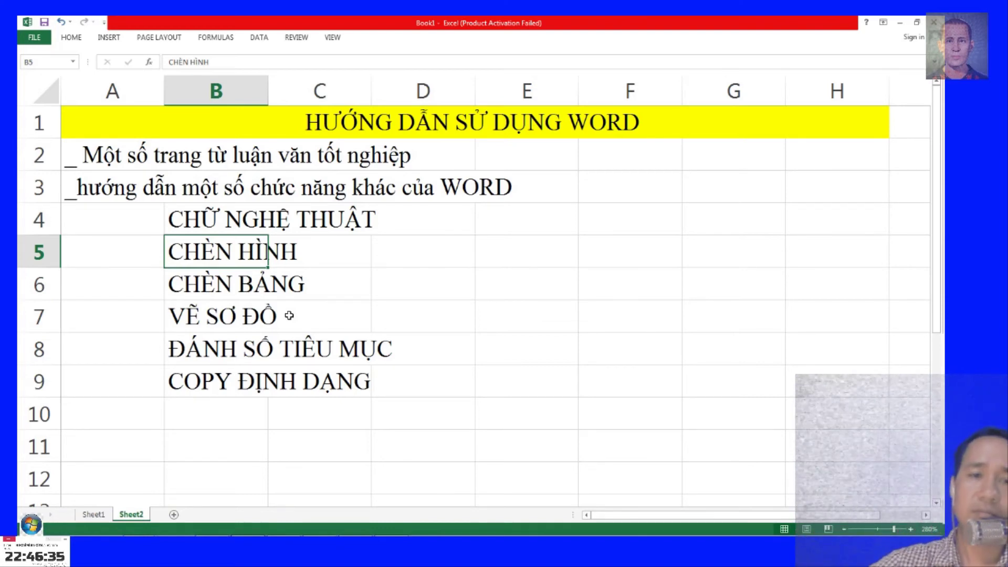
key(alt+Tab)
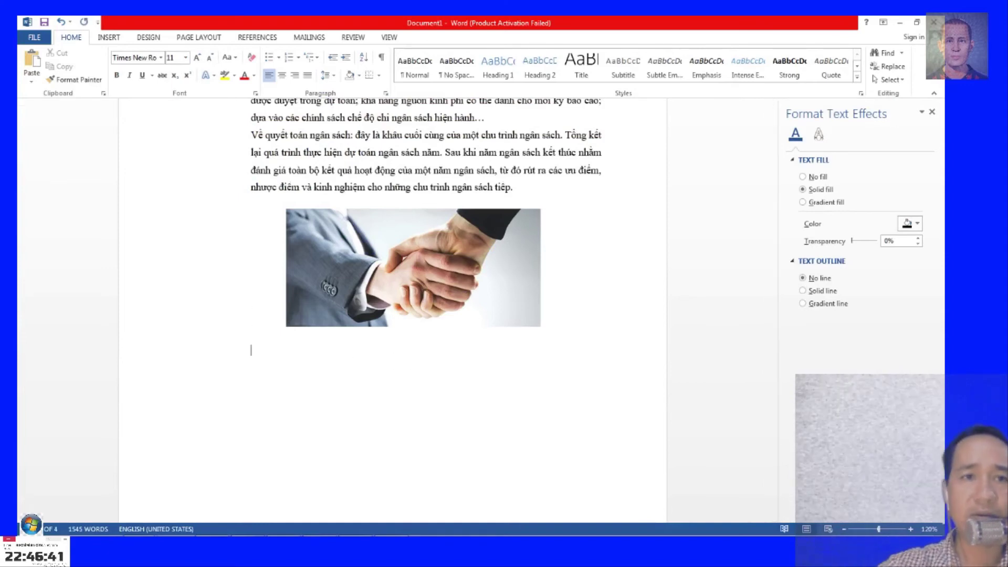
Insert an empty 3×3 table below the handshake picture.
click(110, 38)
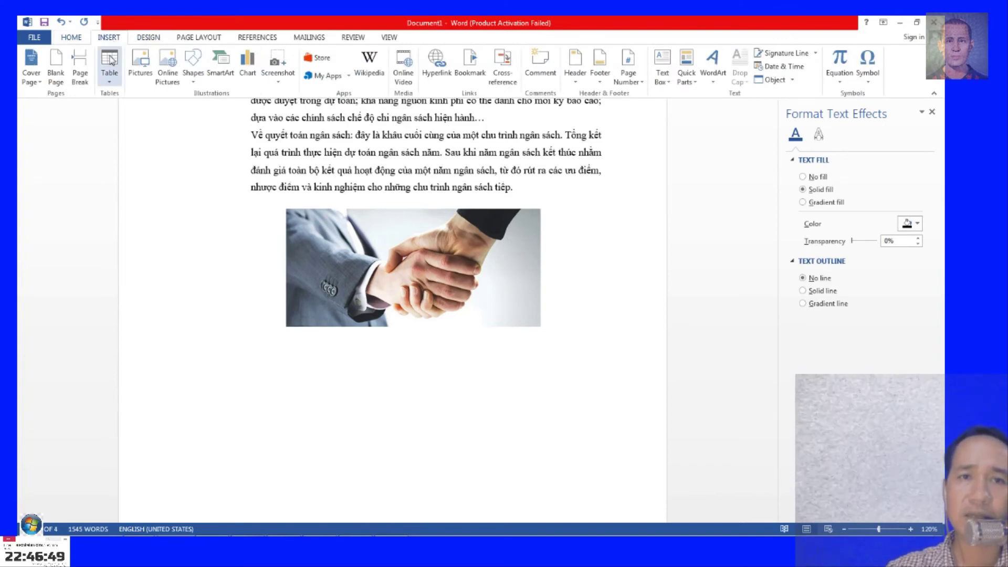
click(111, 60)
click(107, 114)
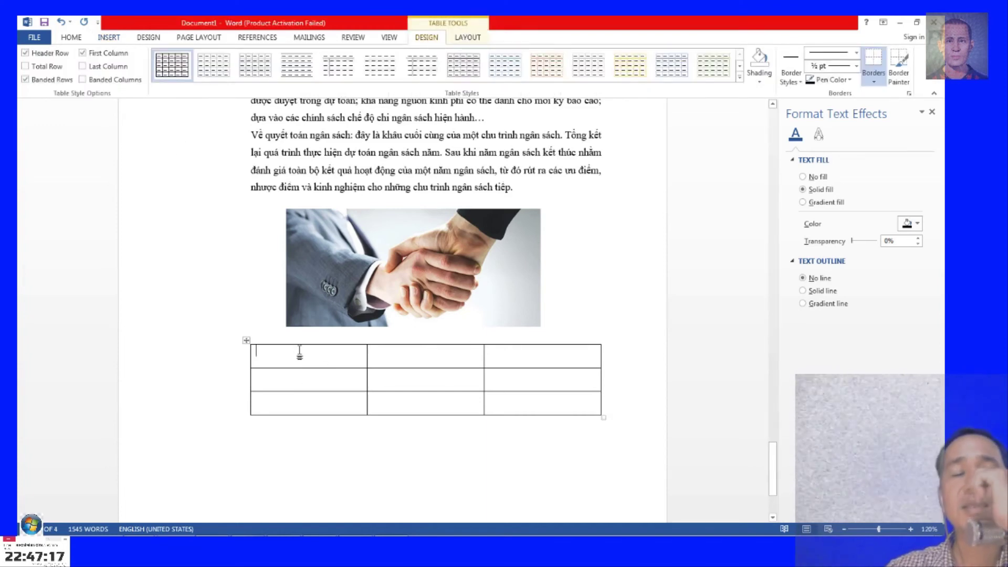
Type Họ Và Tên and Năm Sinh into the first two header cells, fixing typos.
click(70, 40)
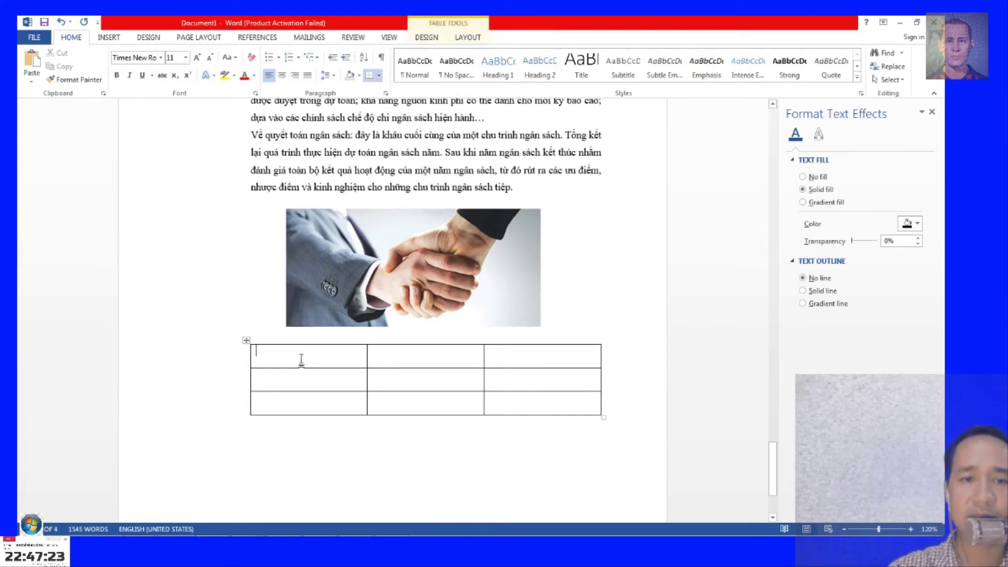
text(Họ VÀ)
key(BackSpace)
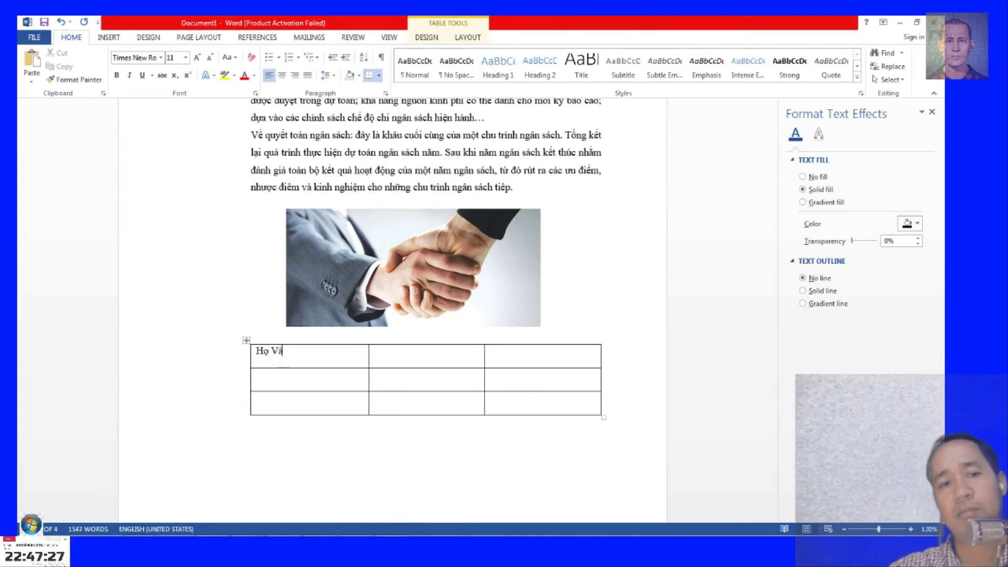
text(Tên)
key(Tab)
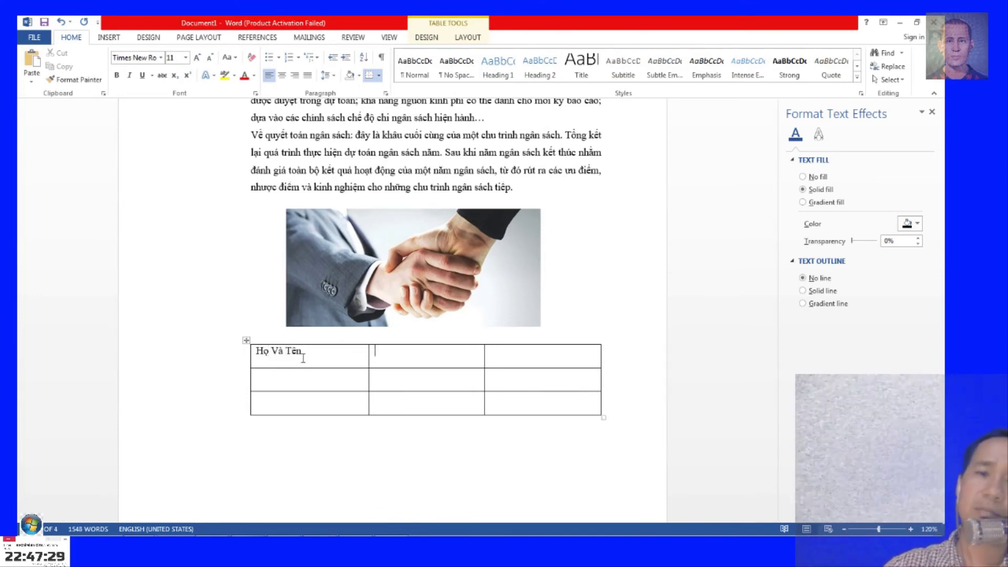
text(Nad)
key(BackSpace)
text(m Sinh)
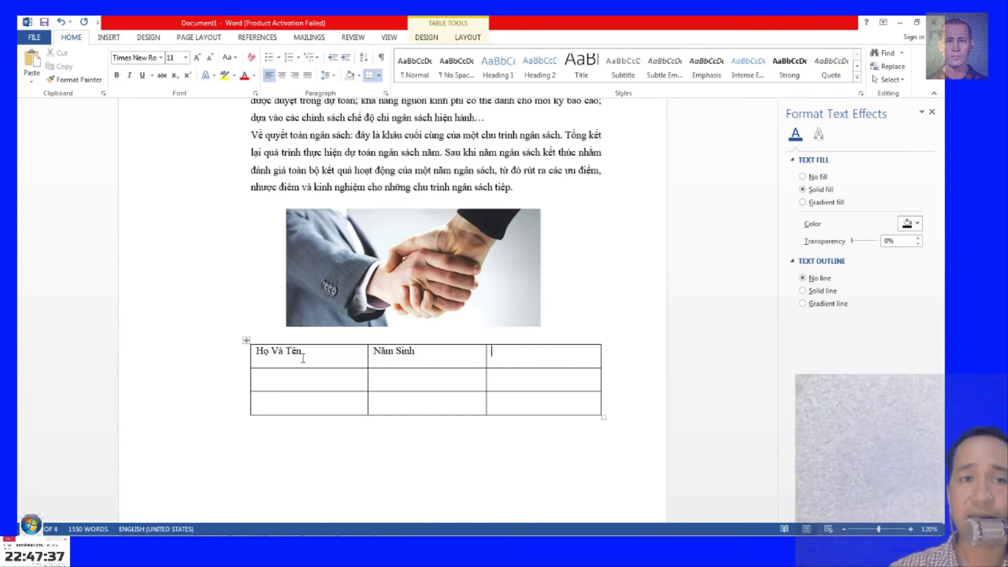
Type Quê Quán in the third header cell and remove the extra blank line.
key(Tab)
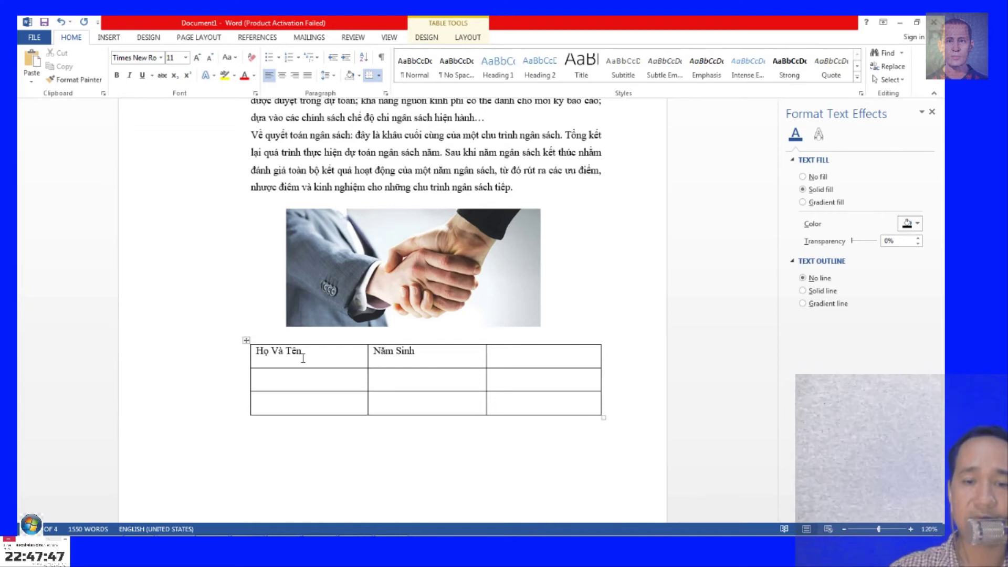
text(Quên)
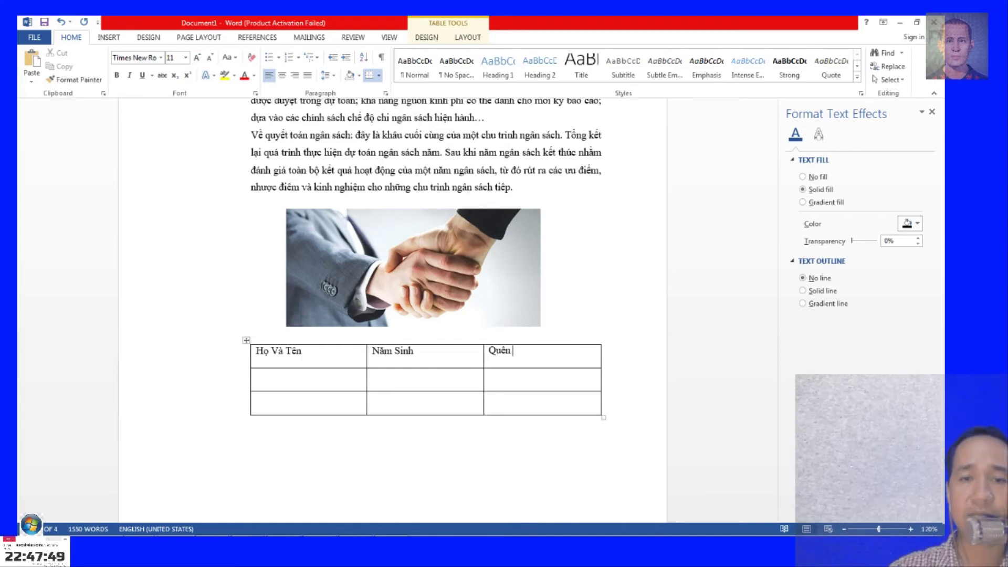
key(BackSpace)
key(BackSpace)
text(Quán)
key(Return)
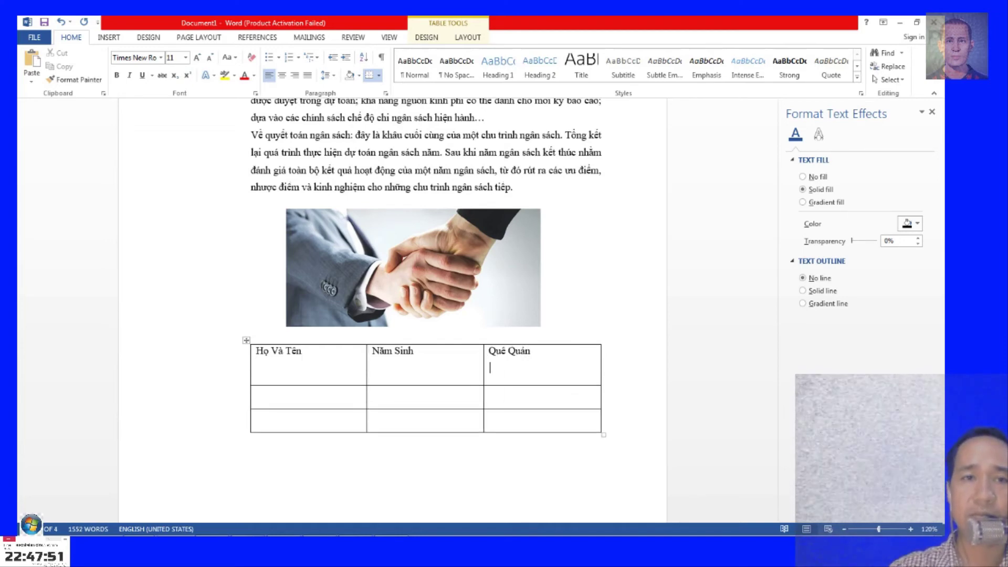
key(BackSpace)
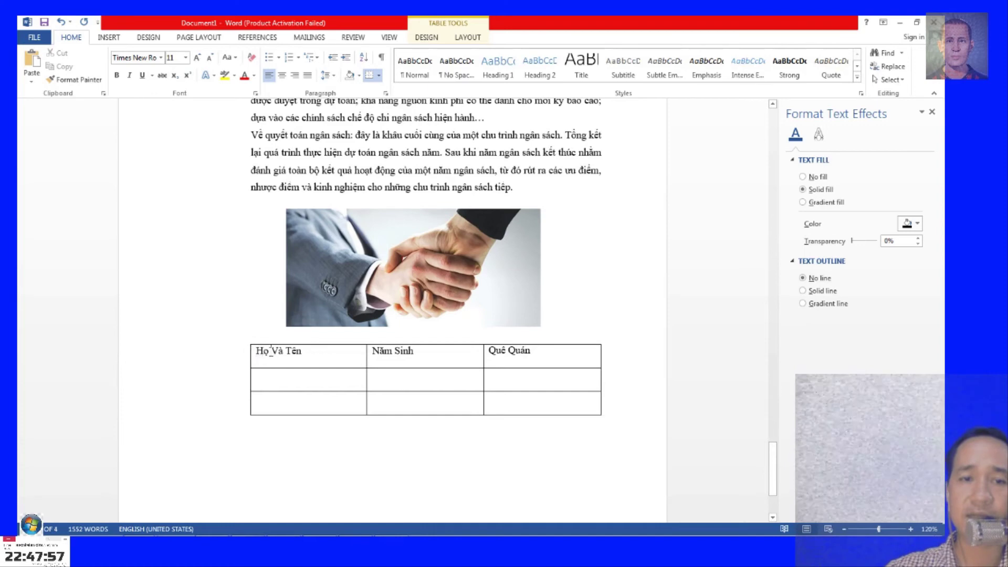
Centre all table cell text and bold the Họ Và Tên, Năm Sinh and Quê Quán headers.
drag(265, 350, 526, 398)
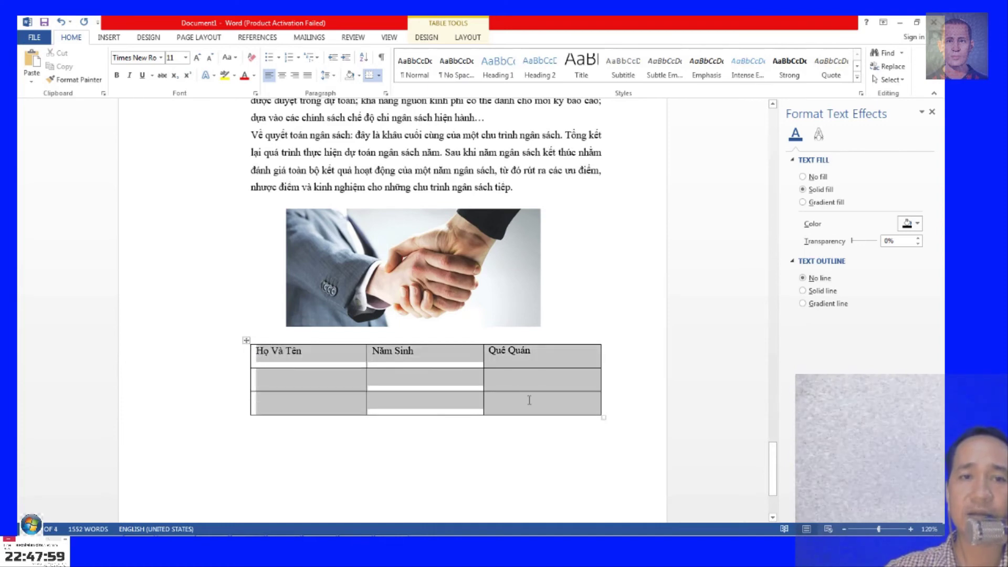
click(280, 75)
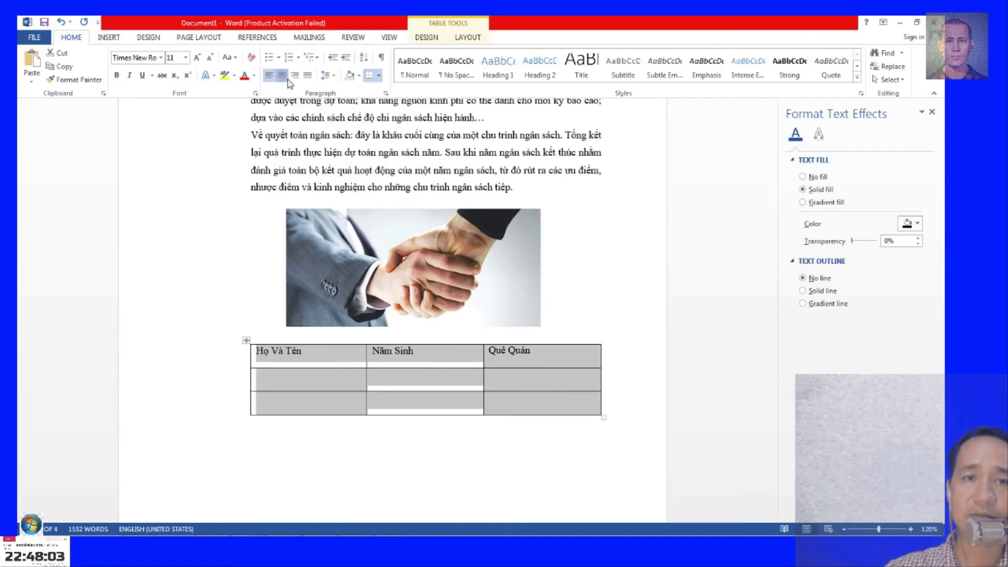
click(425, 371)
drag(576, 353, 290, 360)
key(ctrl+b)
click(450, 372)
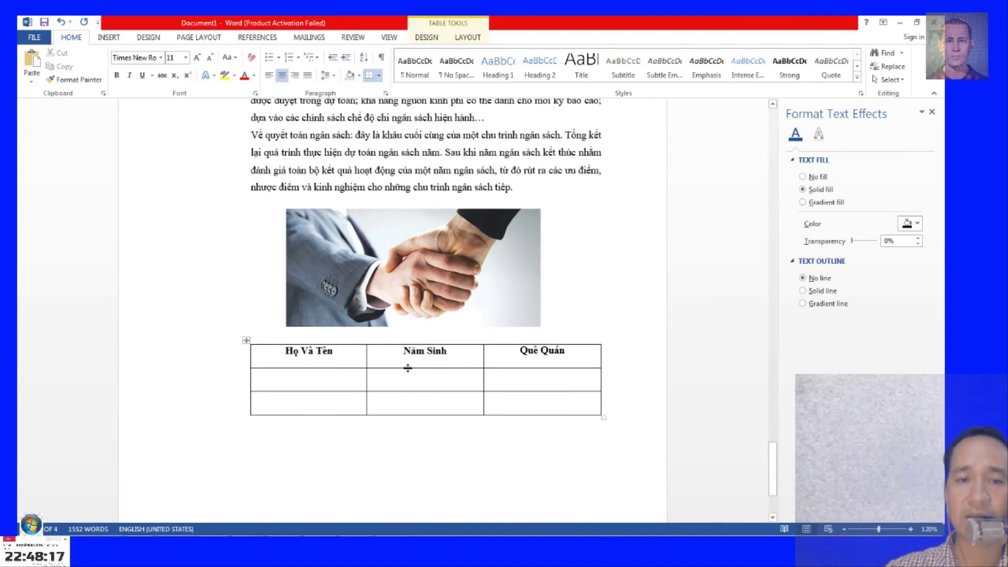
click(402, 361)
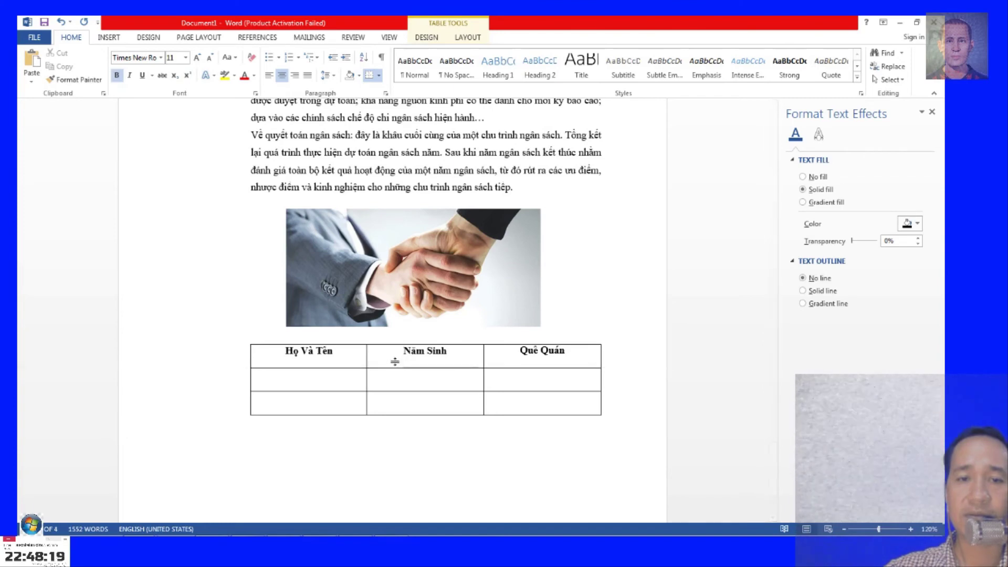
mouse_move(331, 364)
mouse_down()
mouse_move(503, 342)
mouse_move(509, 355)
mouse_up()
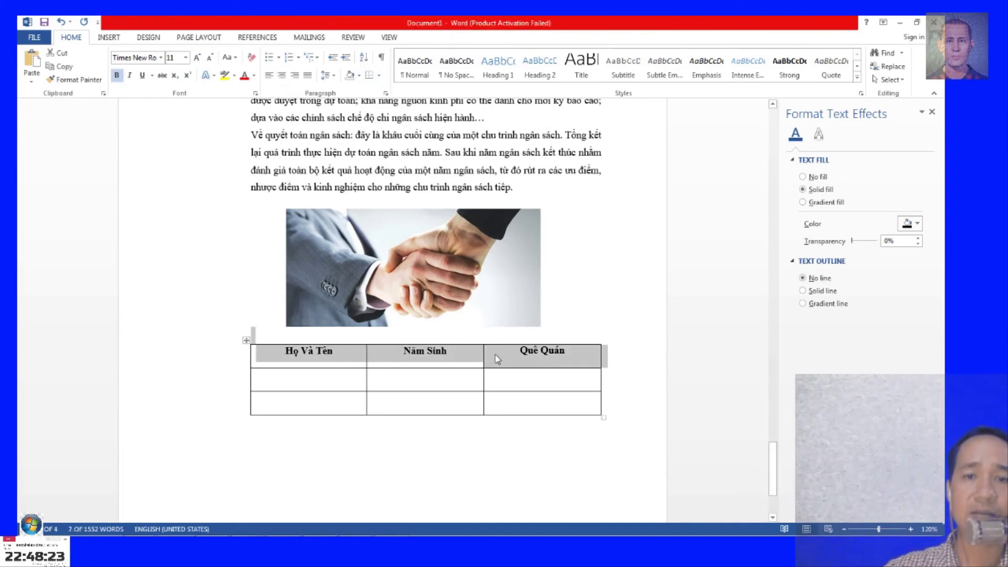
Browse the Insert, Design and Layout tabs, then close the Format Text Effects pane.
right_click(458, 359)
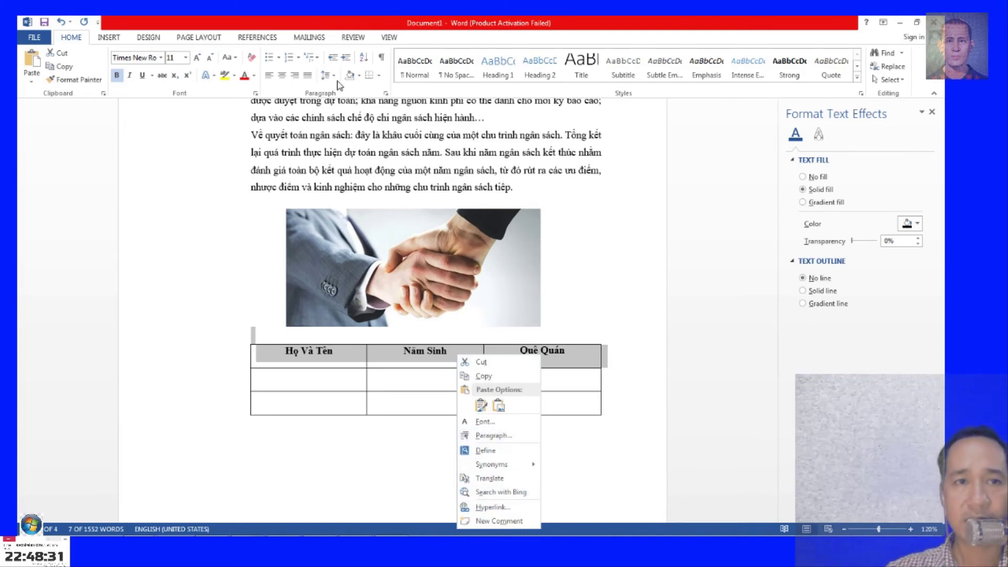
click(111, 40)
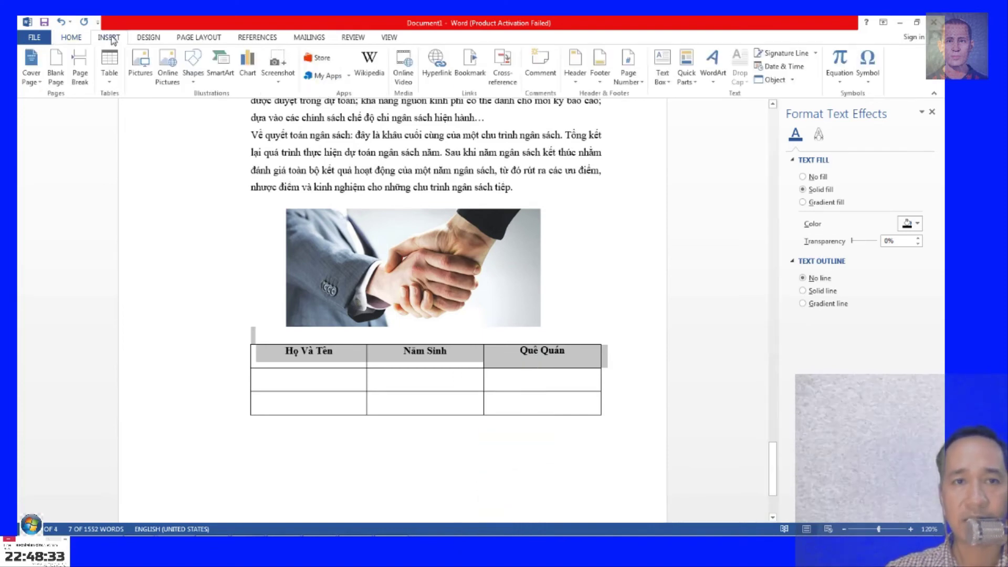
click(151, 42)
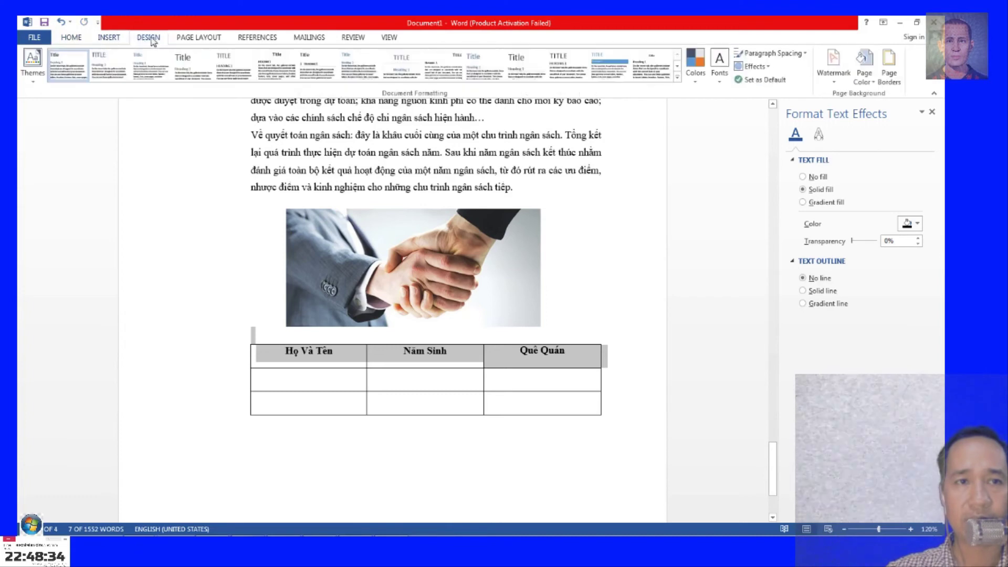
click(195, 41)
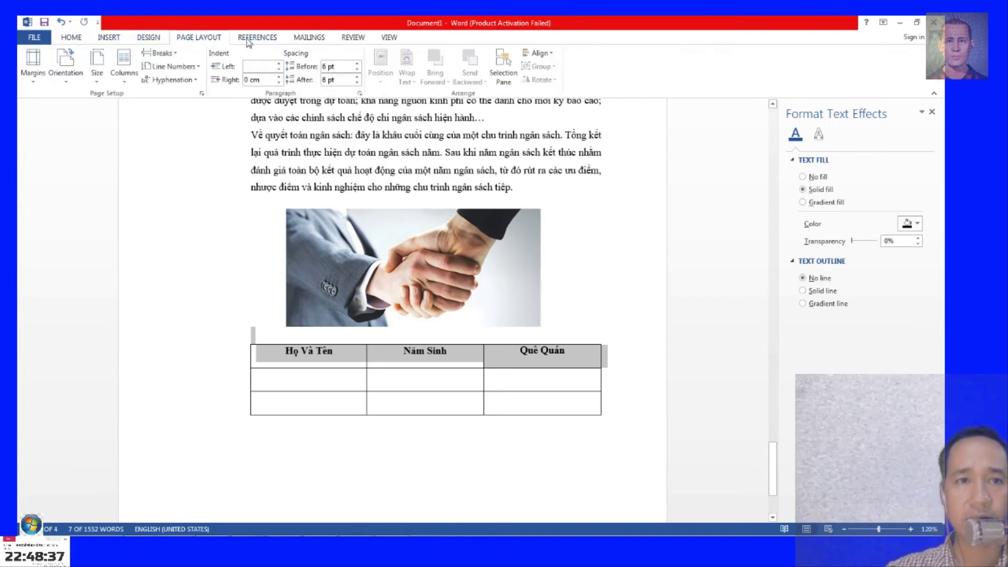
click(72, 42)
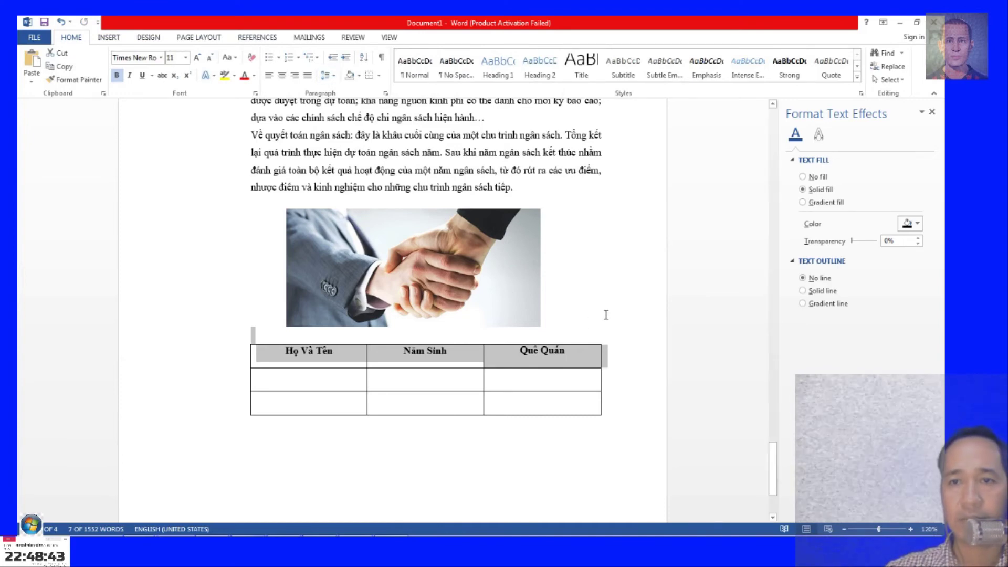
click(931, 112)
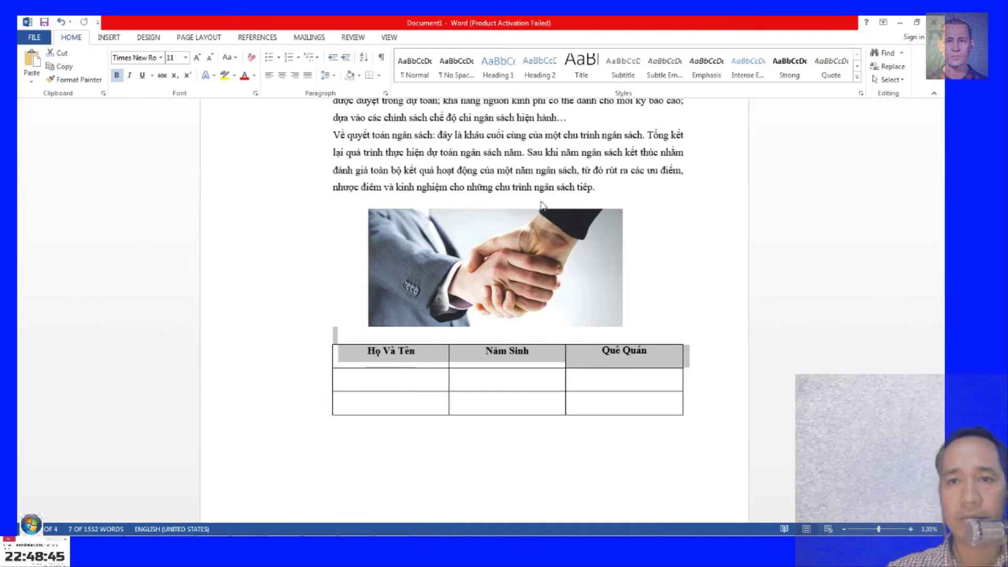
View the Năm Sinh cell's Paragraph line and page break settings, then cancel unchanged.
right_click(483, 355)
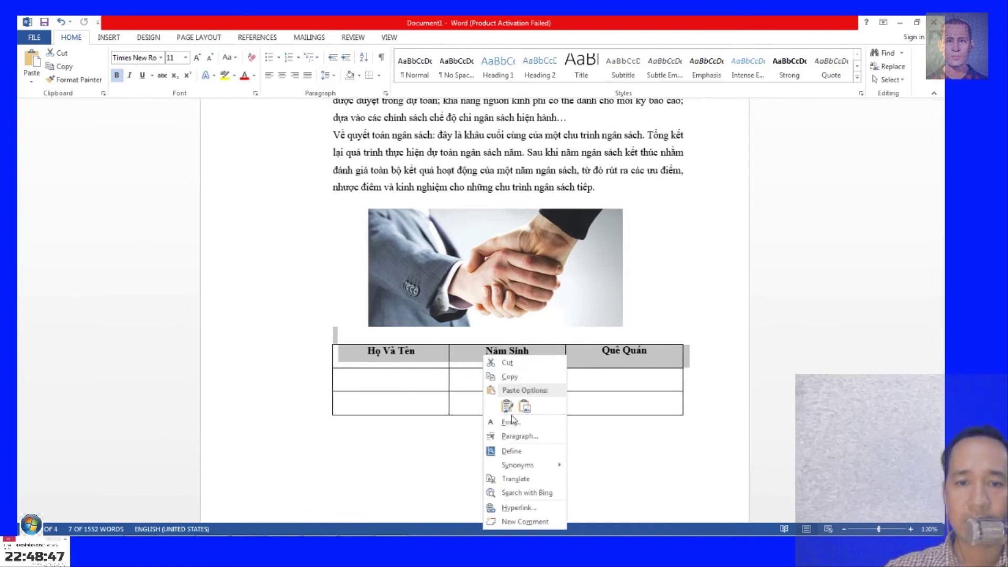
click(522, 440)
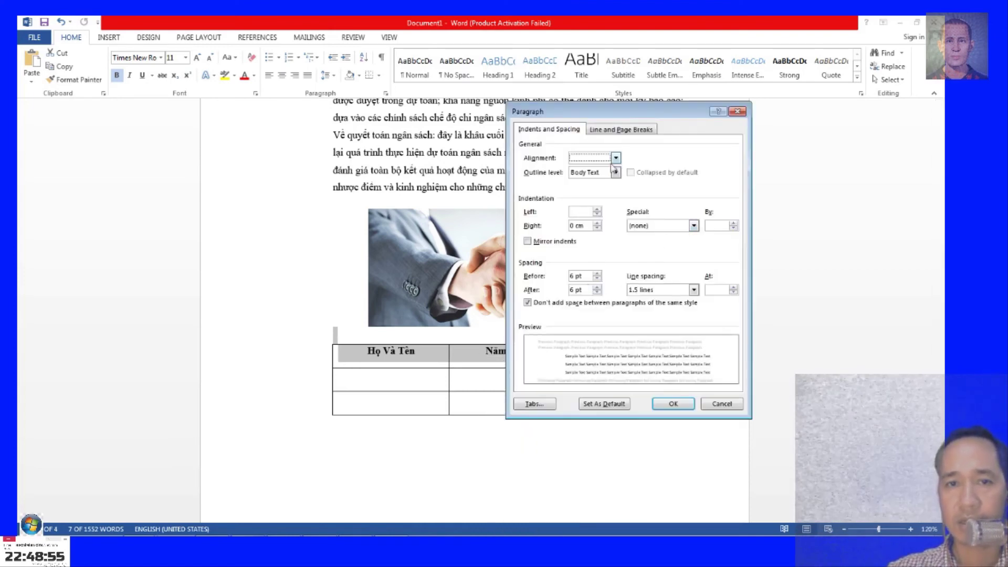
click(621, 130)
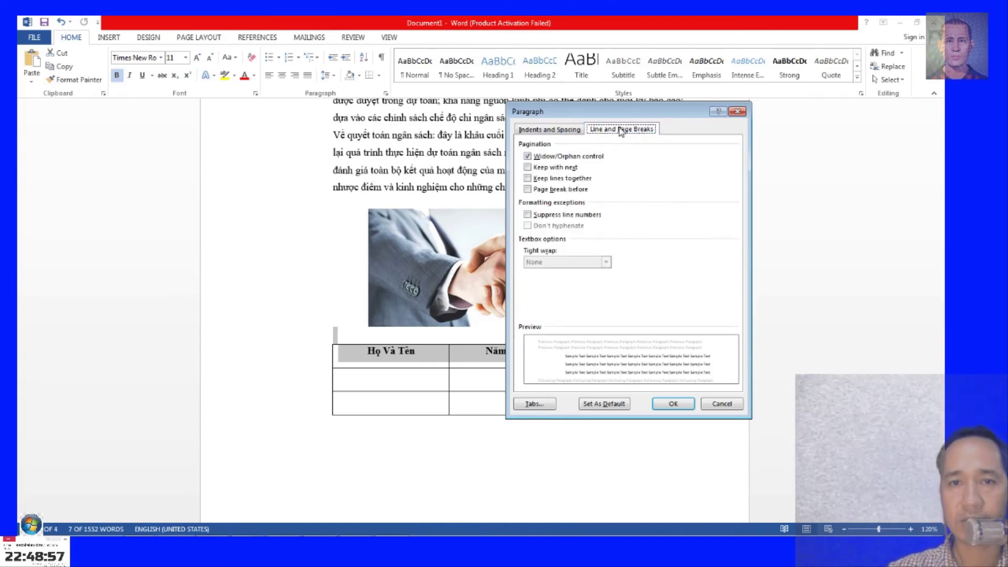
click(720, 412)
click(391, 380)
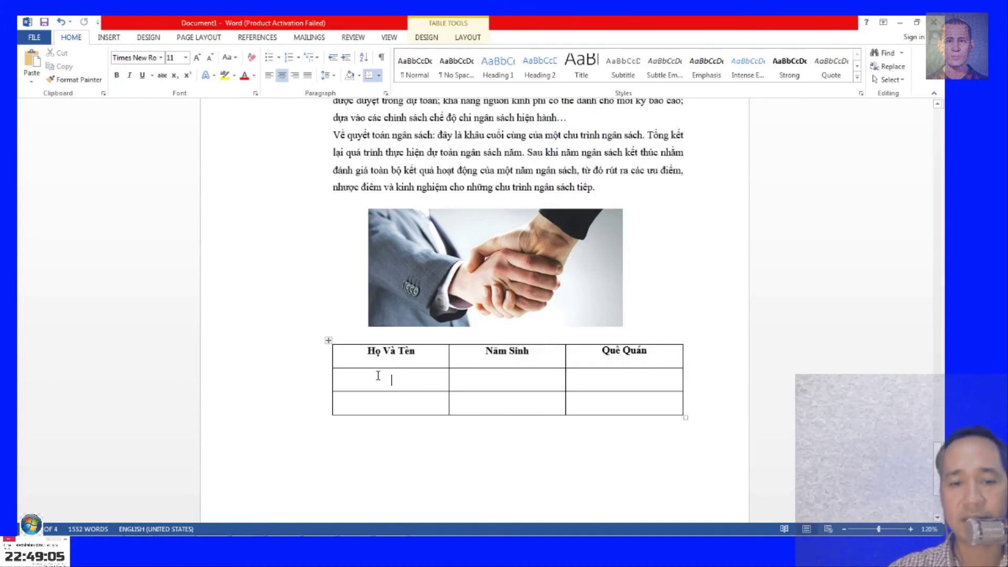
Fill both data rows with sample names, years 1982 and 1967, and hometowns Nam Định and Thanh Hóa.
text(Trần Văn A)
key(Down)
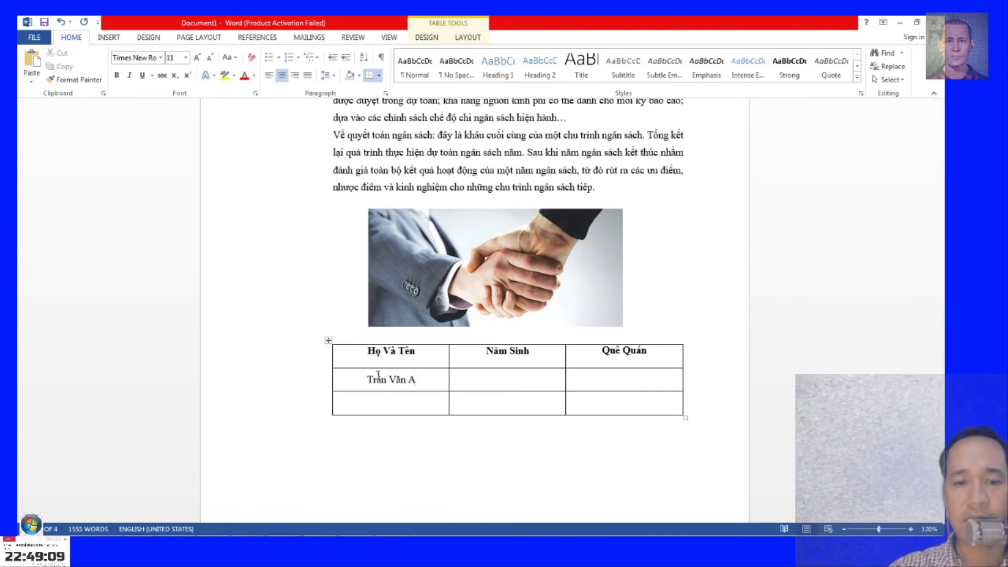
text(Lê Văn B)
text(19)
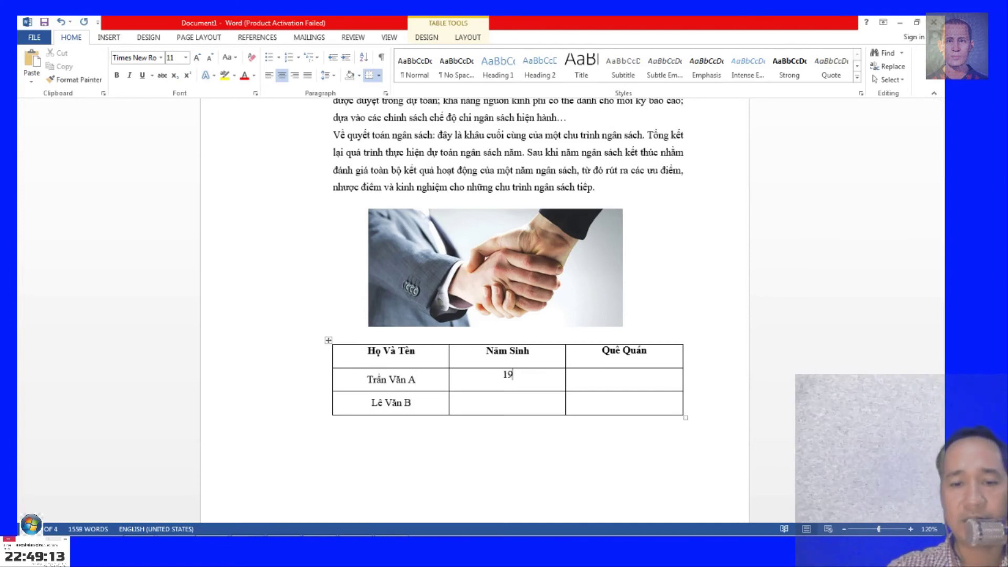
text(2)
text(19)
text(6)
text(7)
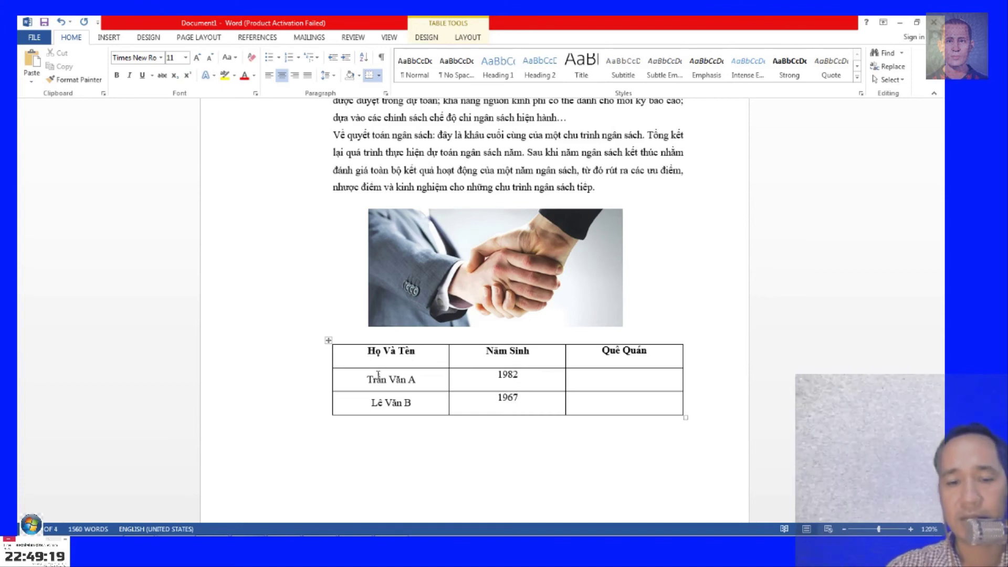
text(Nam Định)
click(624, 397)
text(Thanh H)
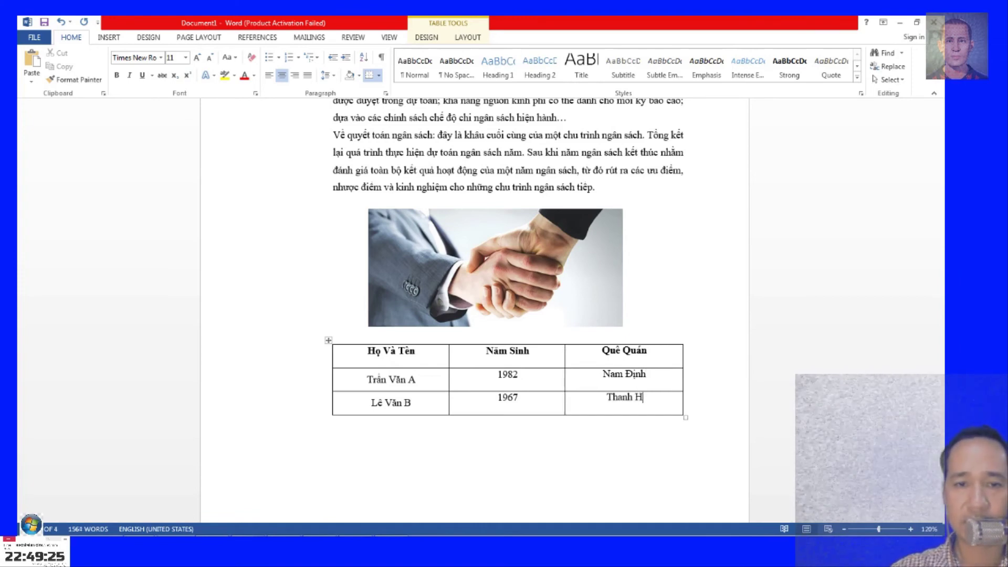
text(óa)
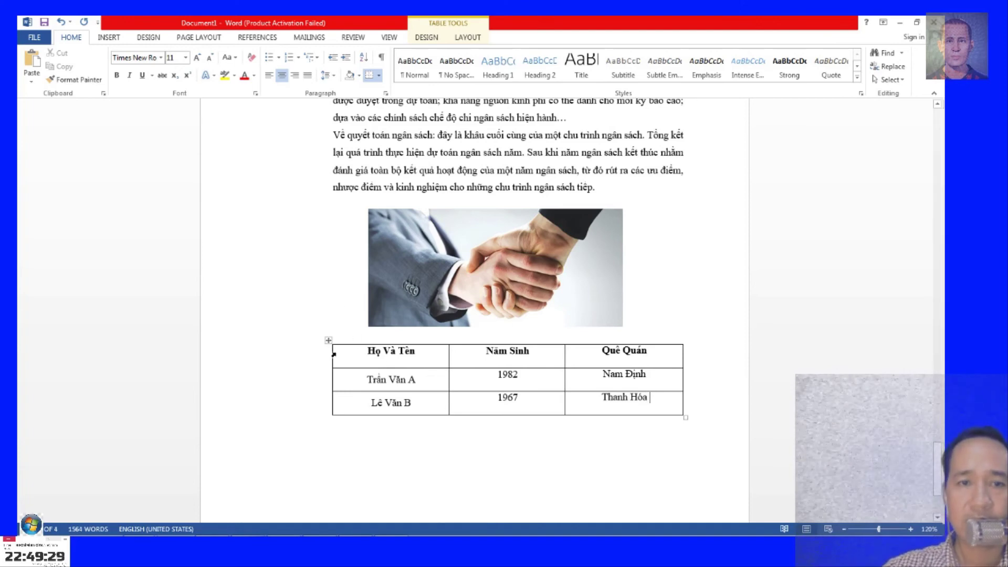
Check the Text Direction settings unchanged, then AutoFit the table to the window.
drag(333, 354, 621, 408)
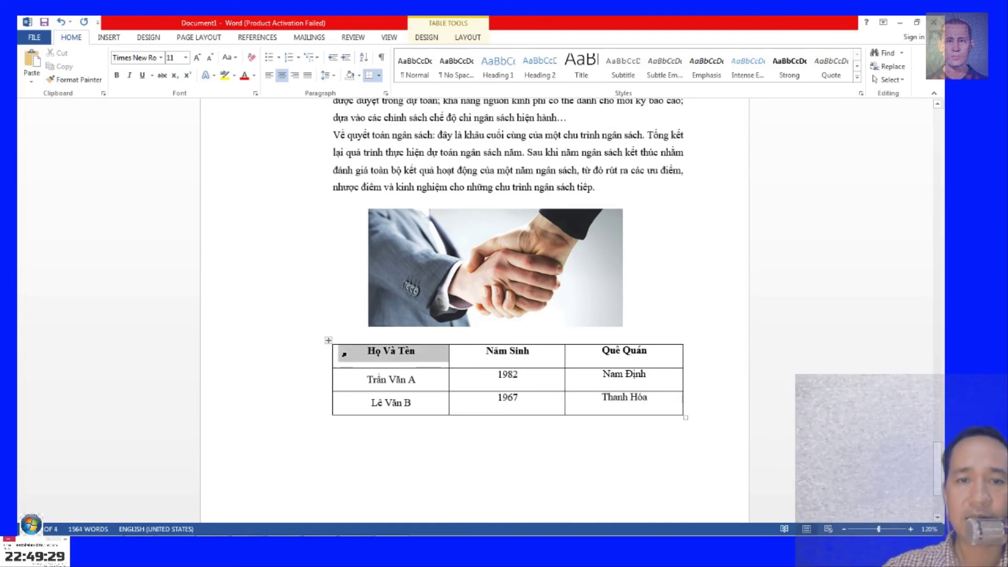
right_click(619, 403)
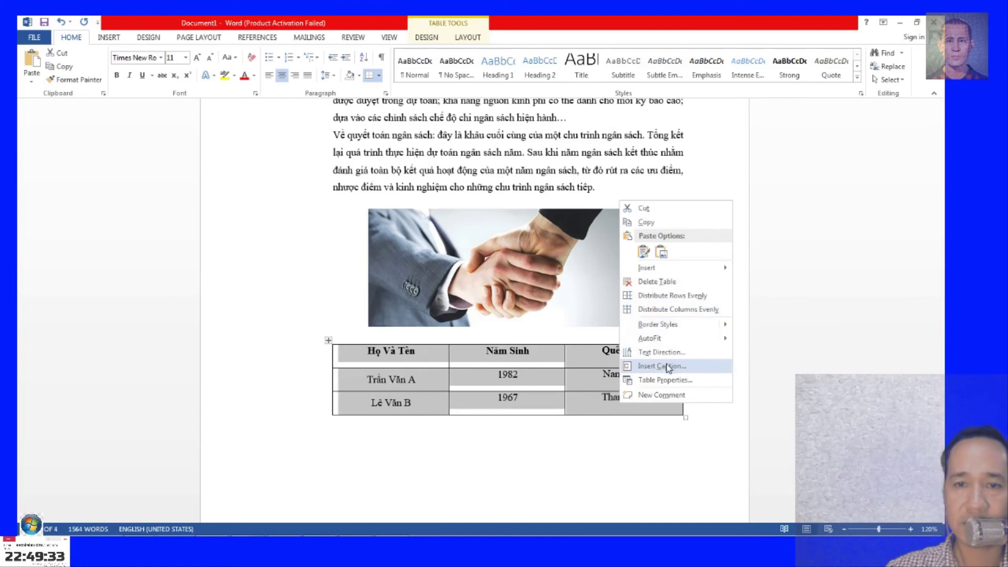
click(662, 352)
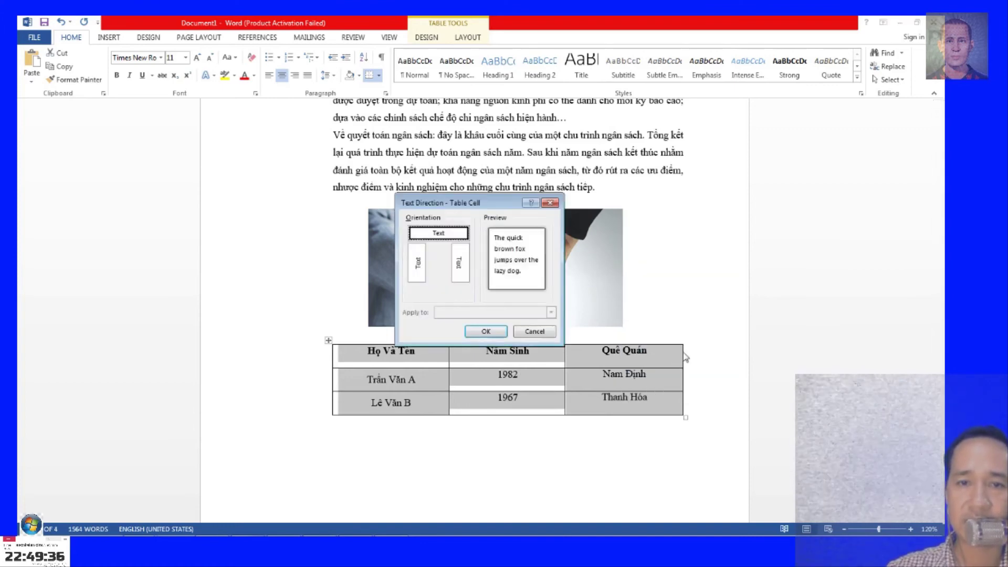
click(534, 331)
right_click(637, 379)
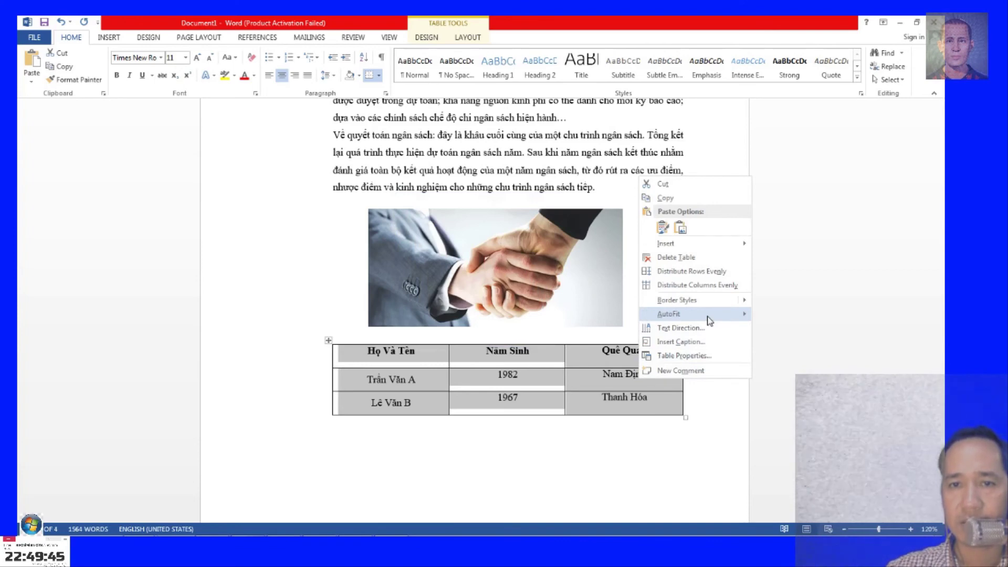
click(782, 331)
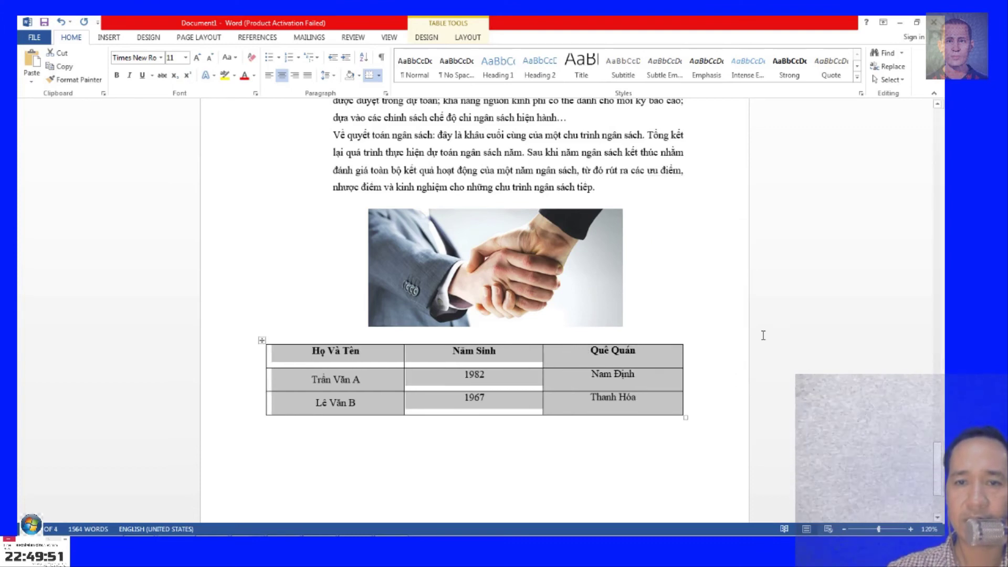
Try AutoFit to Contents, widen Quê Quán, then stretch the table to full-width equal columns.
right_click(543, 353)
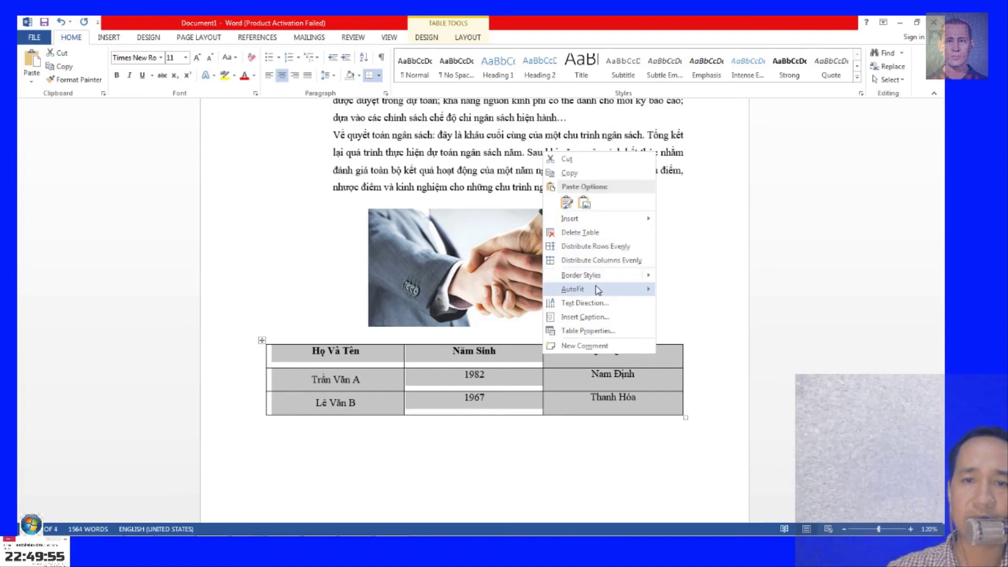
click(684, 295)
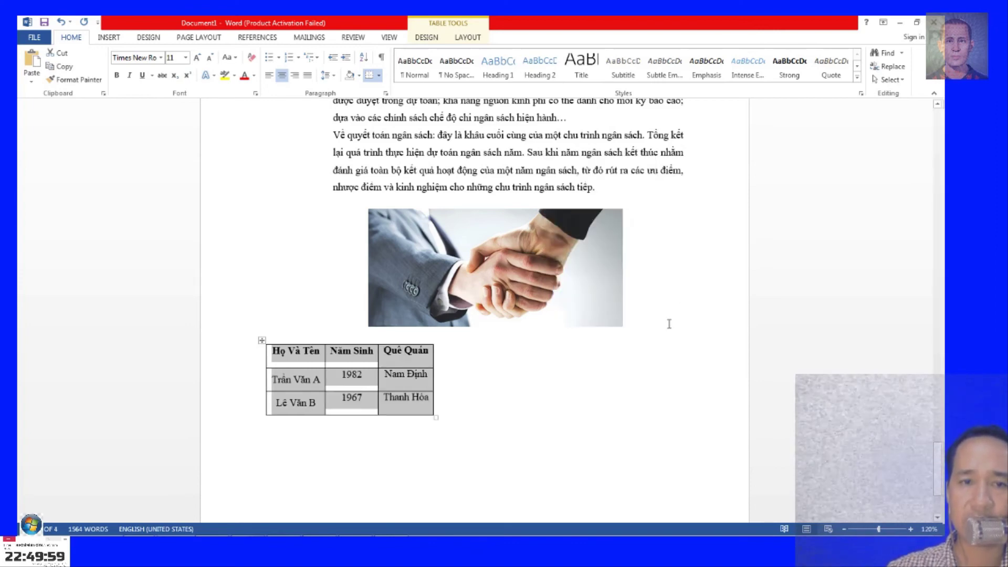
right_click(351, 362)
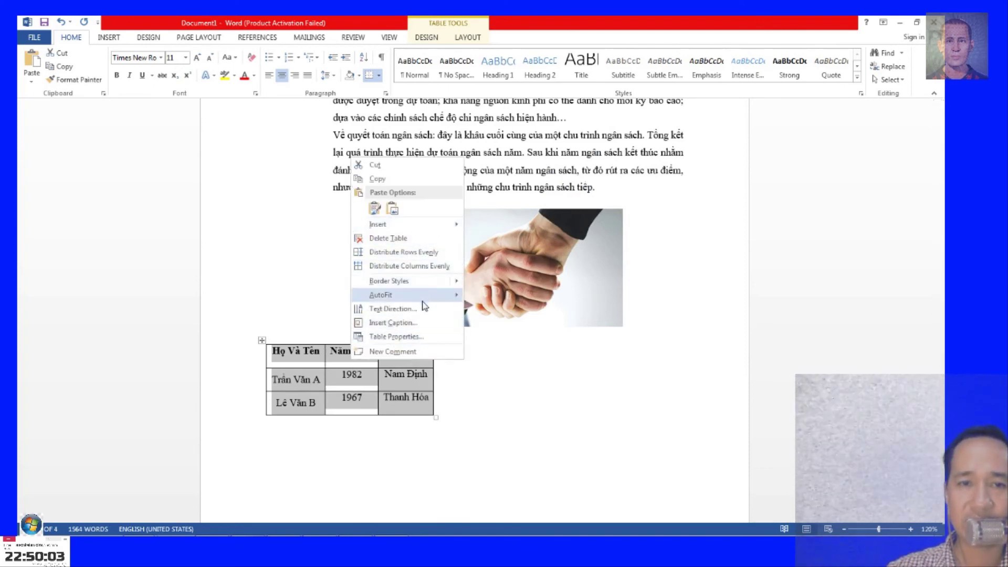
click(494, 322)
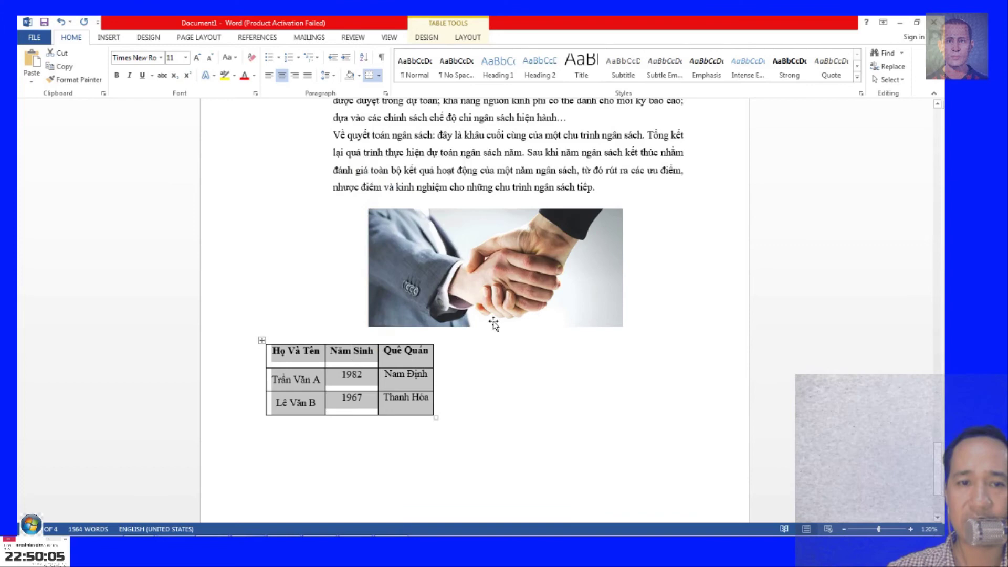
click(412, 366)
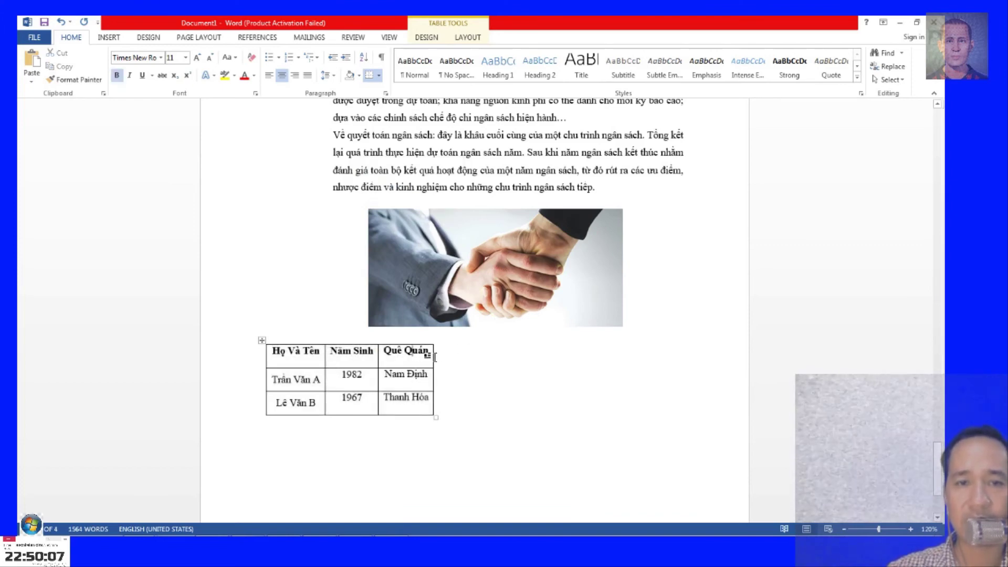
drag(432, 360, 494, 360)
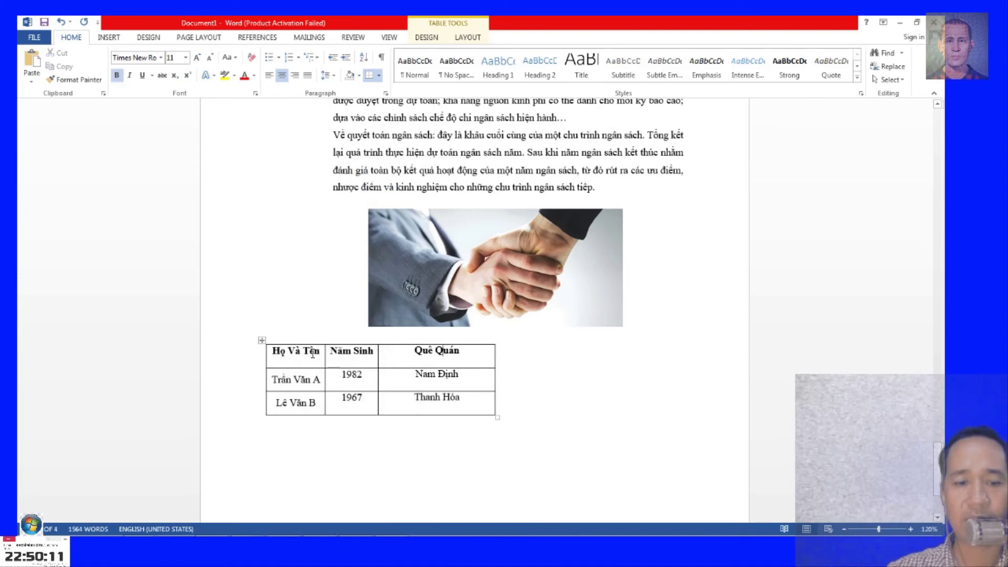
click(262, 340)
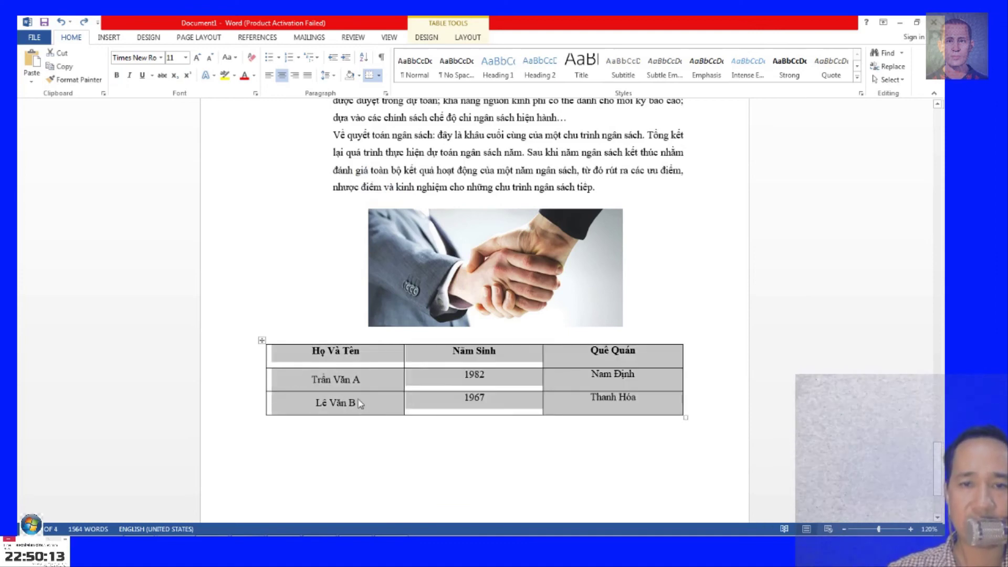
Centre the whole table's cell text vertically using the Table Layout alignment.
click(455, 401)
mouse_move(367, 356)
mouse_down()
mouse_move(627, 387)
mouse_move(607, 404)
mouse_up()
right_click(604, 404)
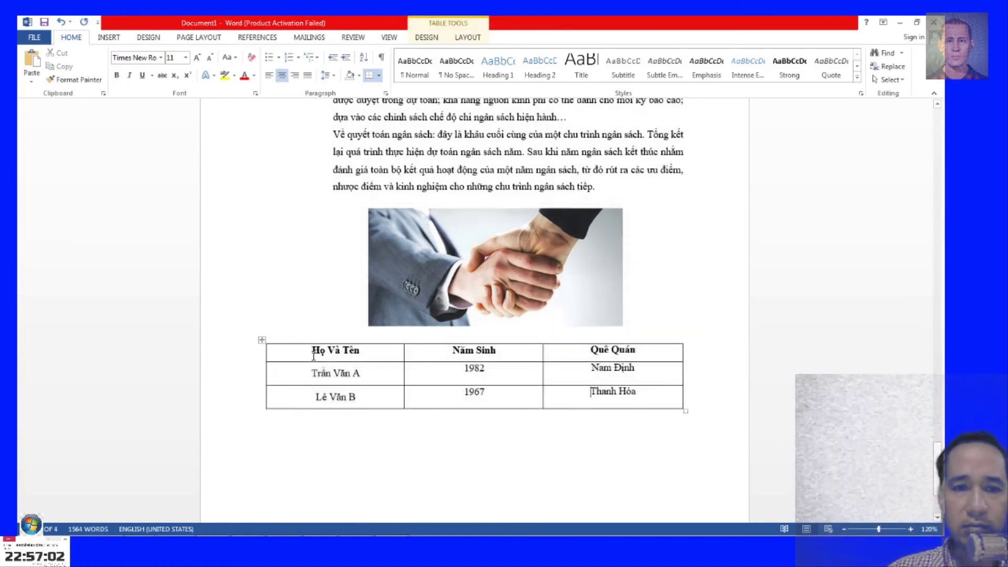
drag(339, 346, 677, 404)
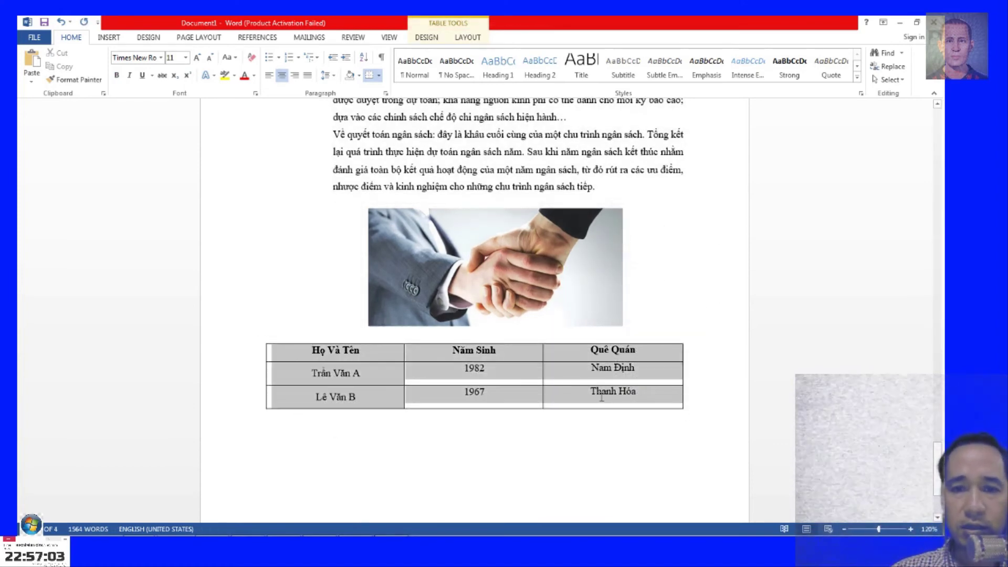
click(460, 39)
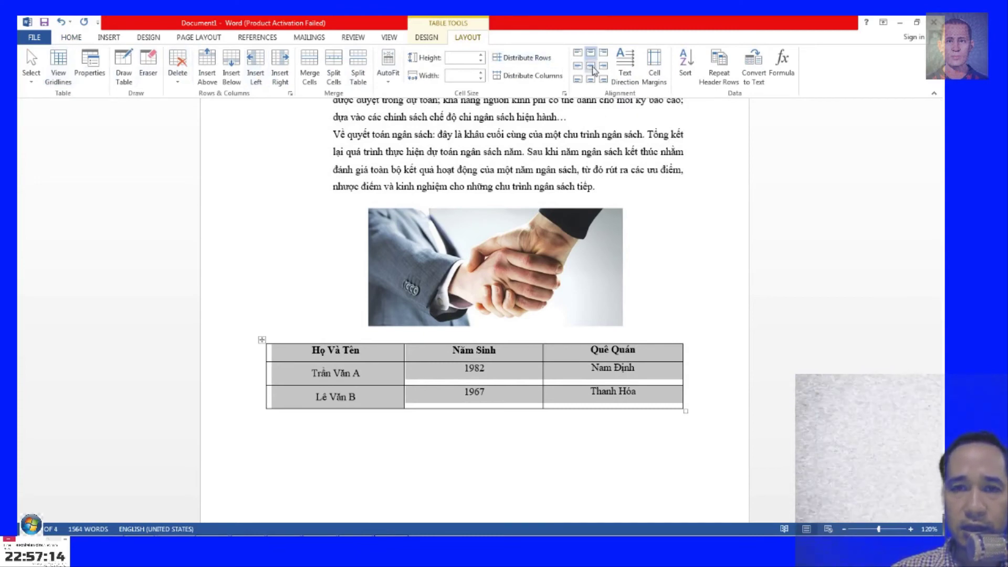
click(591, 67)
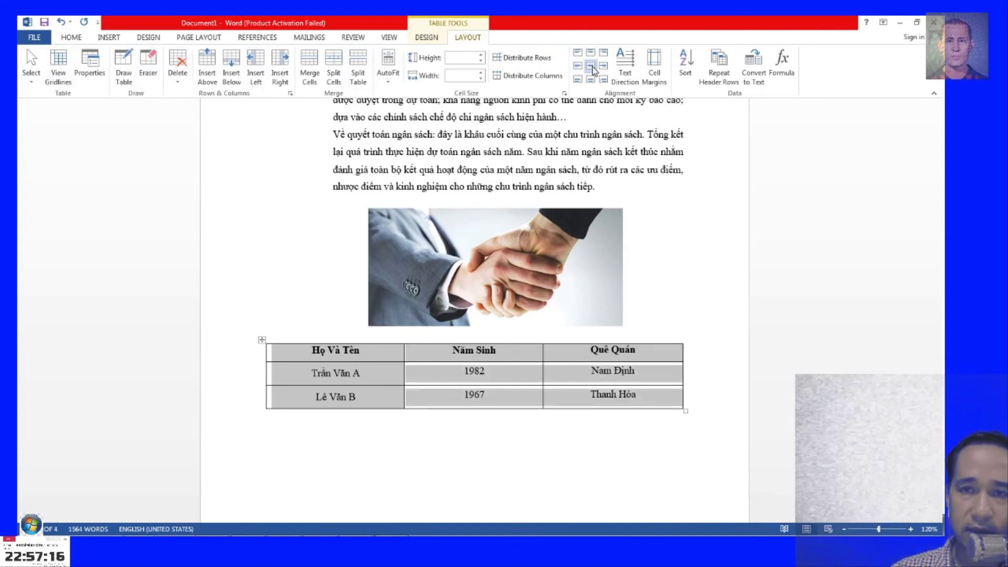
click(621, 378)
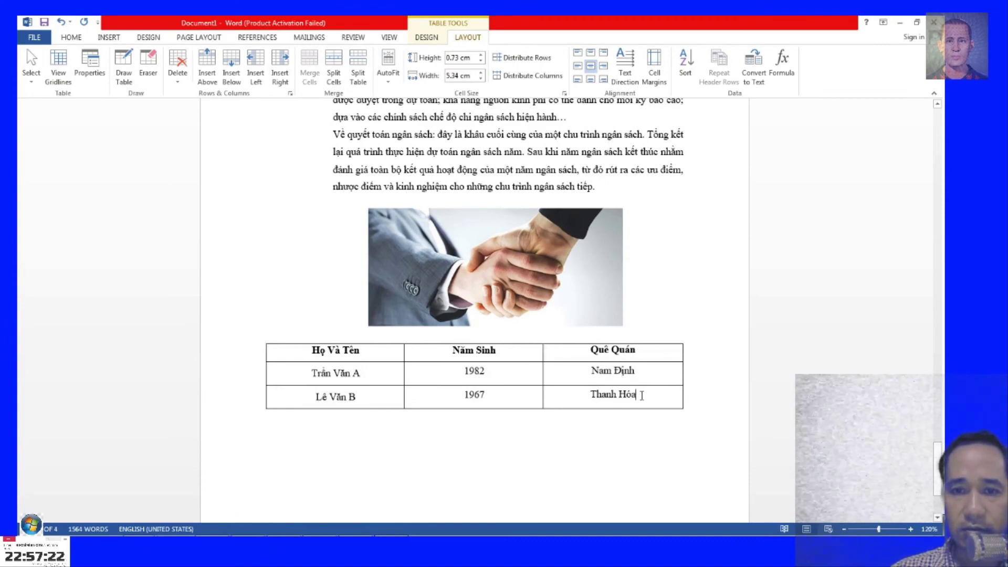
Apply Align Center to all table cells and review the centred result.
drag(645, 395, 294, 351)
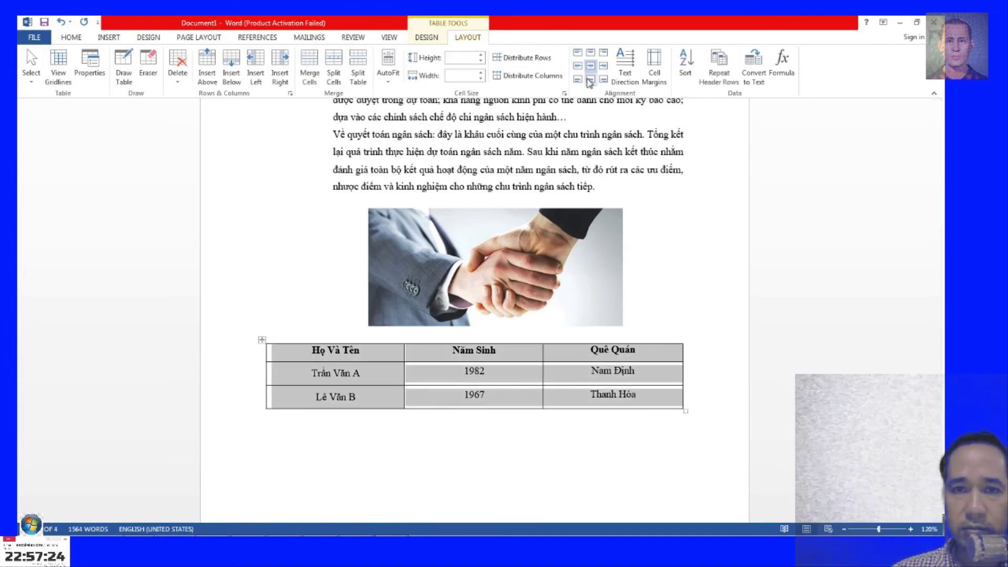
click(589, 80)
click(672, 358)
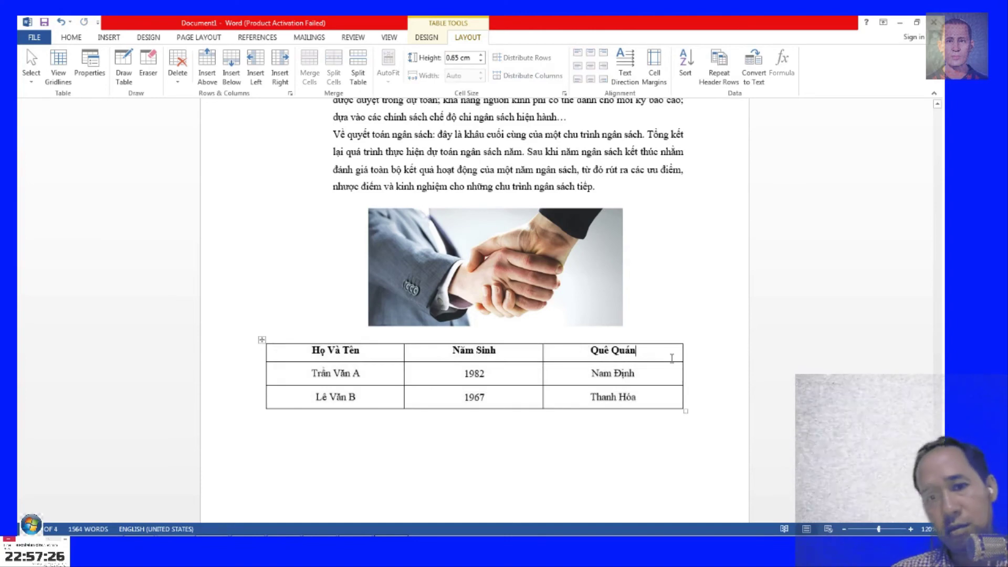
click(441, 446)
scroll(441, 391, down, 2)
scroll(441, 360, up, 2)
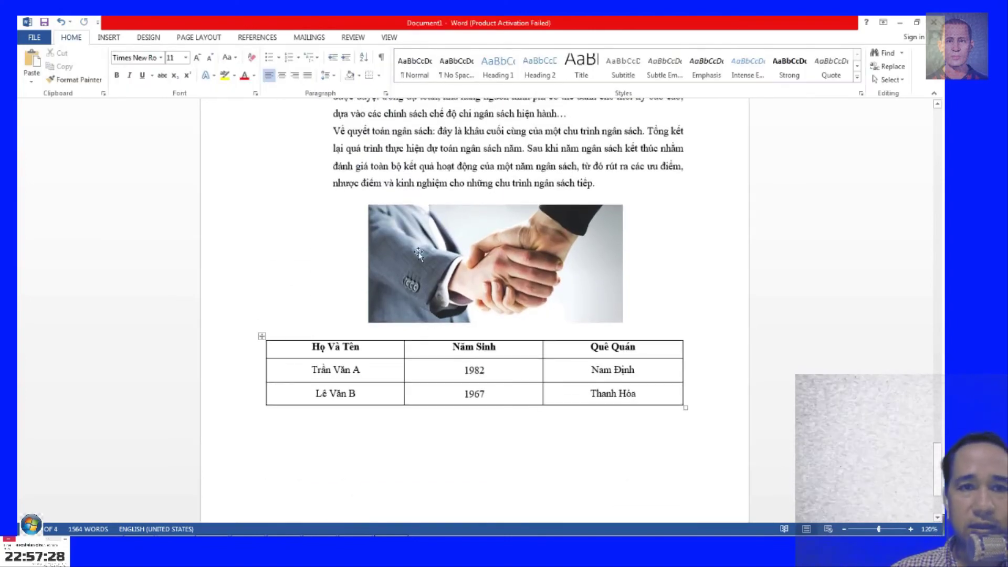
drag(648, 390, 388, 352)
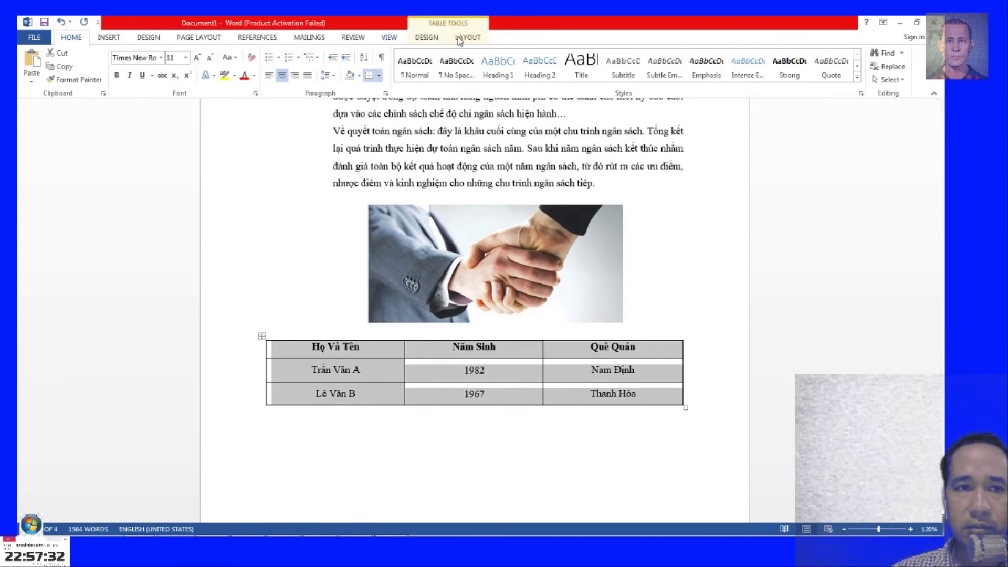
click(459, 39)
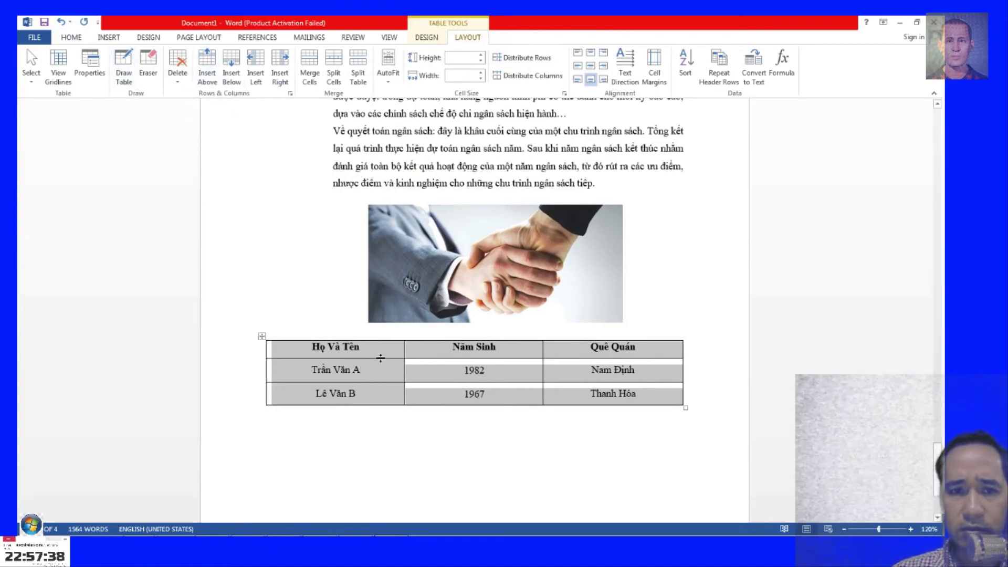
click(607, 351)
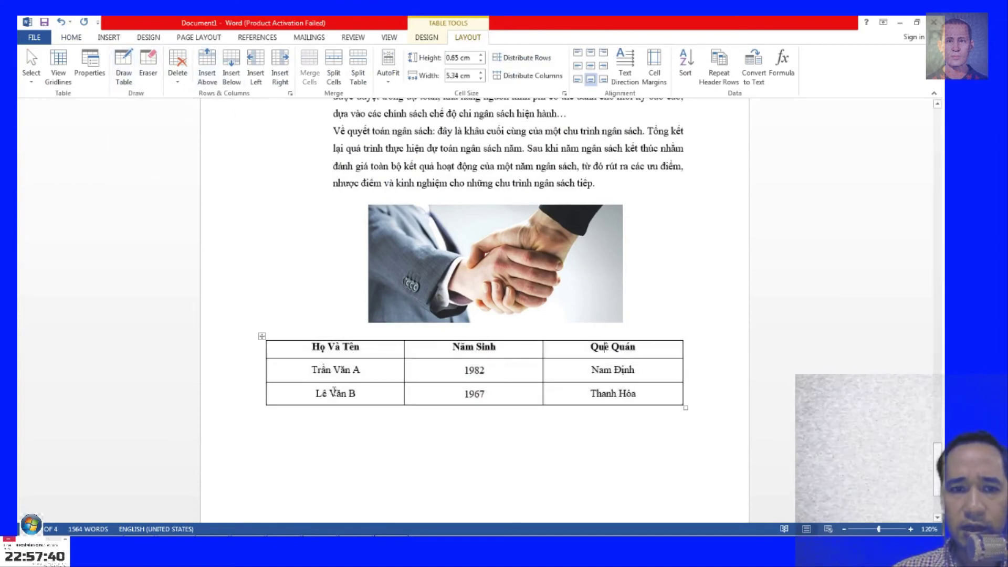
drag(334, 390, 622, 394)
Add an empty row below Lê Văn B and narrow the Họ Và Tên, Năm Sinh columns and table.
right_click(628, 392)
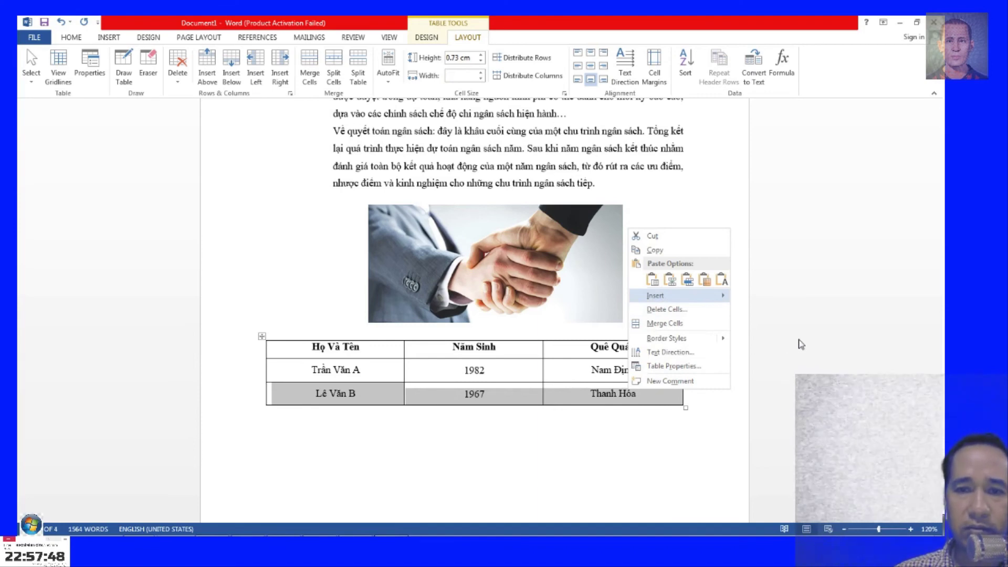
key(Right)
key(b)
click(474, 417)
mouse_move(338, 416)
mouse_down()
mouse_move(609, 399)
mouse_move(604, 419)
mouse_up()
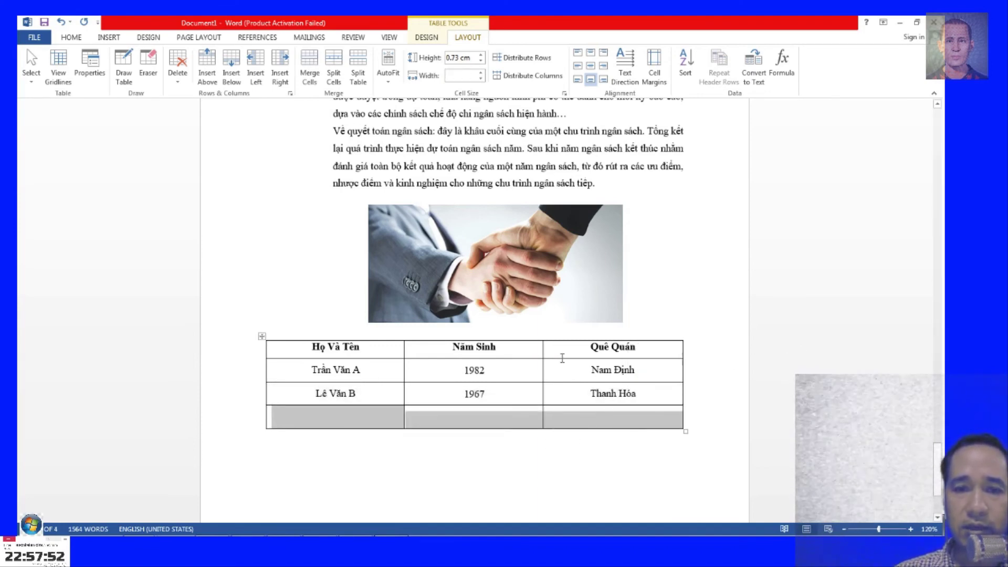
drag(404, 353, 365, 357)
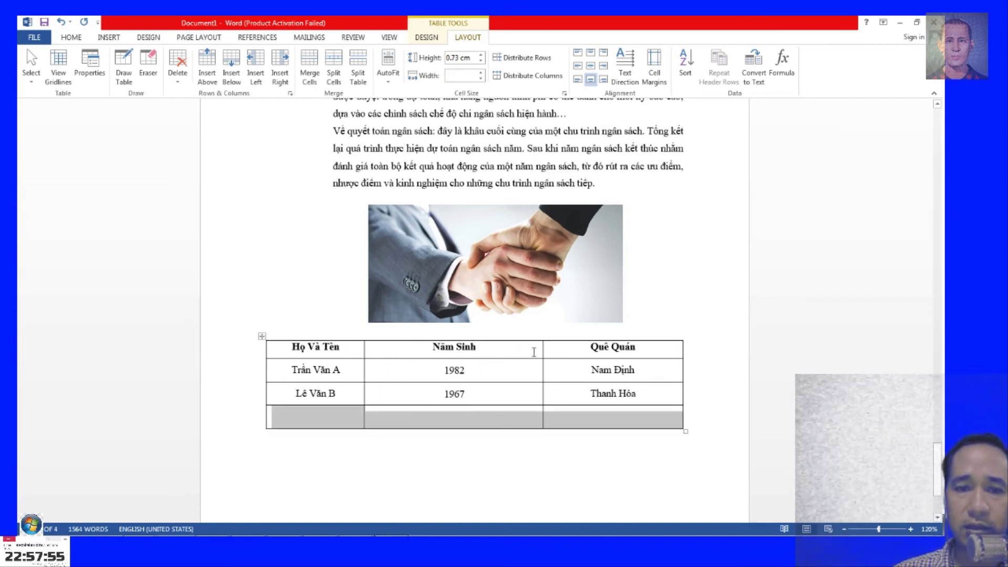
drag(542, 348, 475, 349)
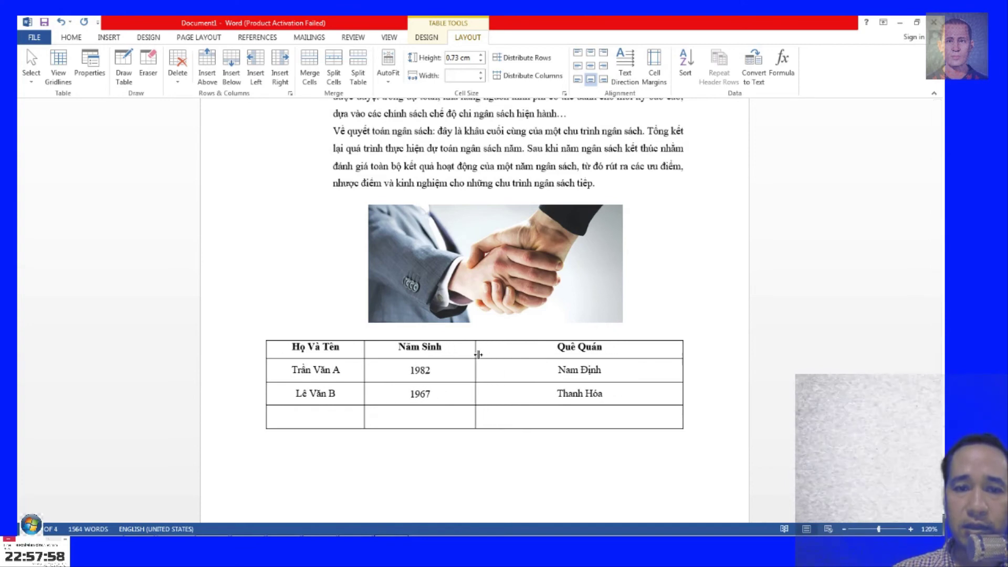
drag(681, 350, 594, 350)
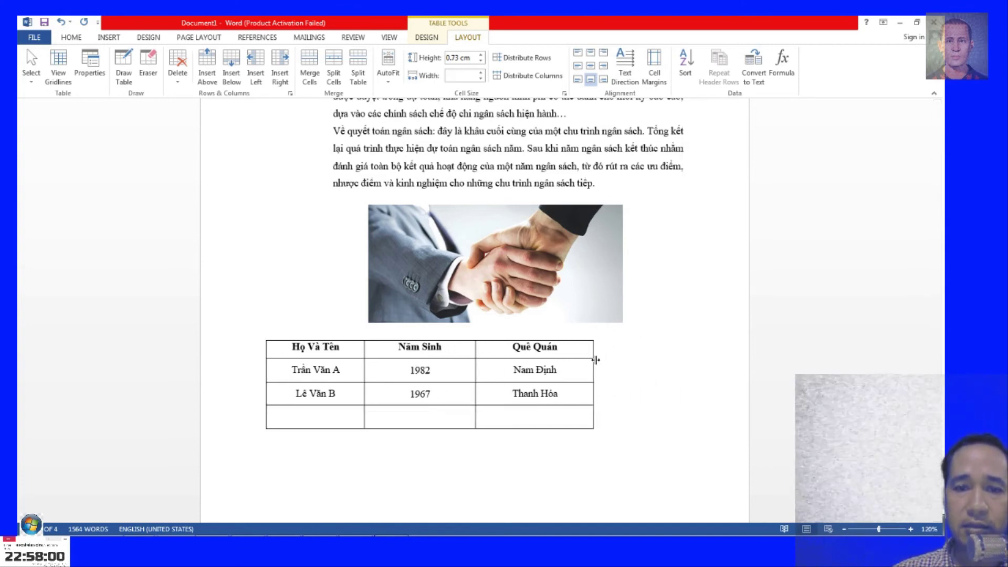
Insert a blank column at the table's left, then delete that empty column.
drag(292, 346, 292, 412)
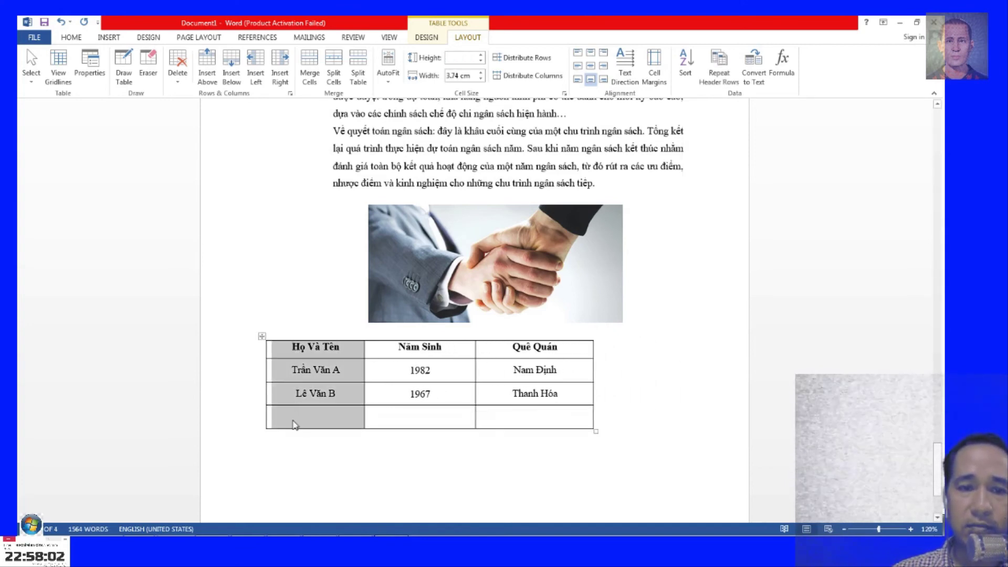
right_click(292, 420)
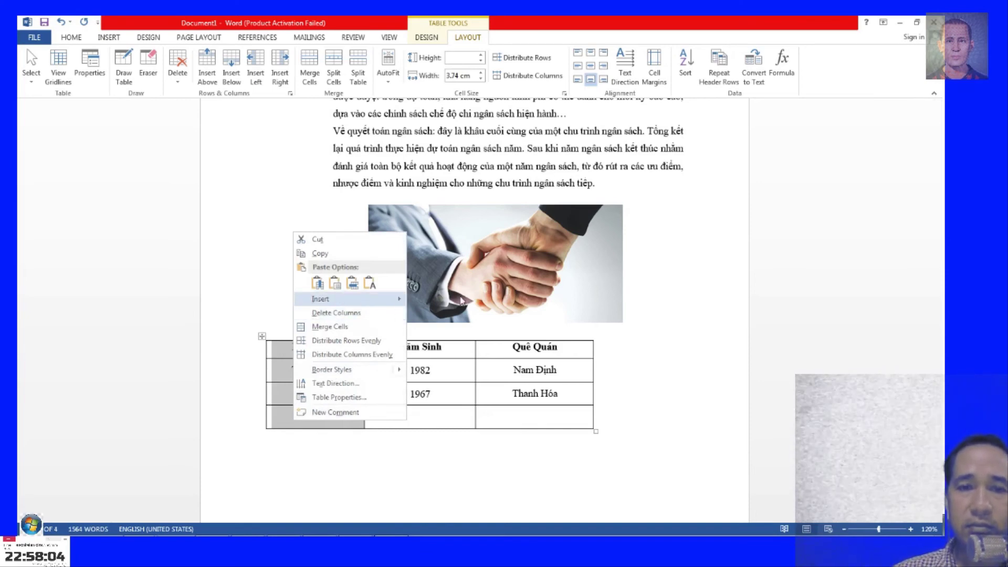
click(463, 305)
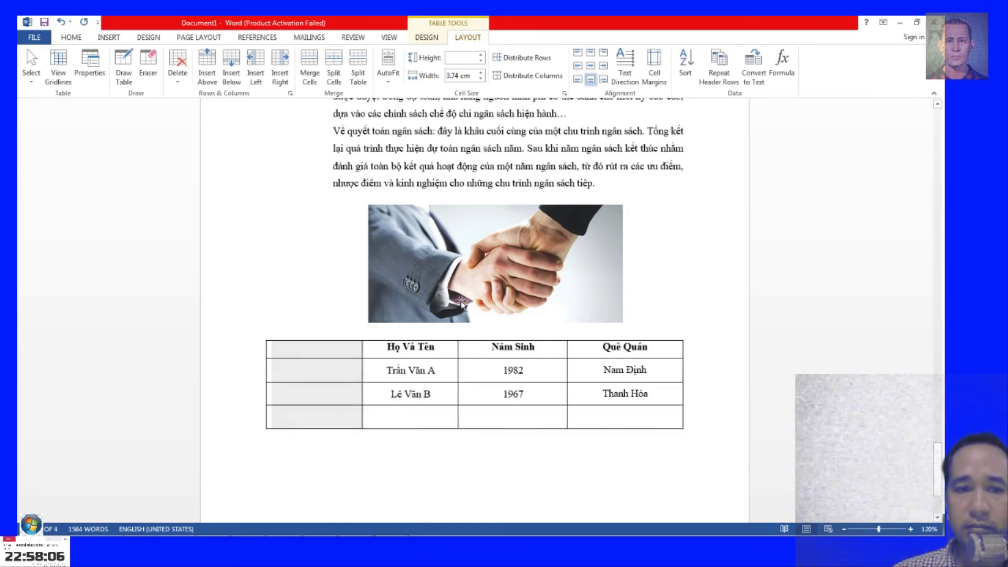
drag(393, 346, 383, 413)
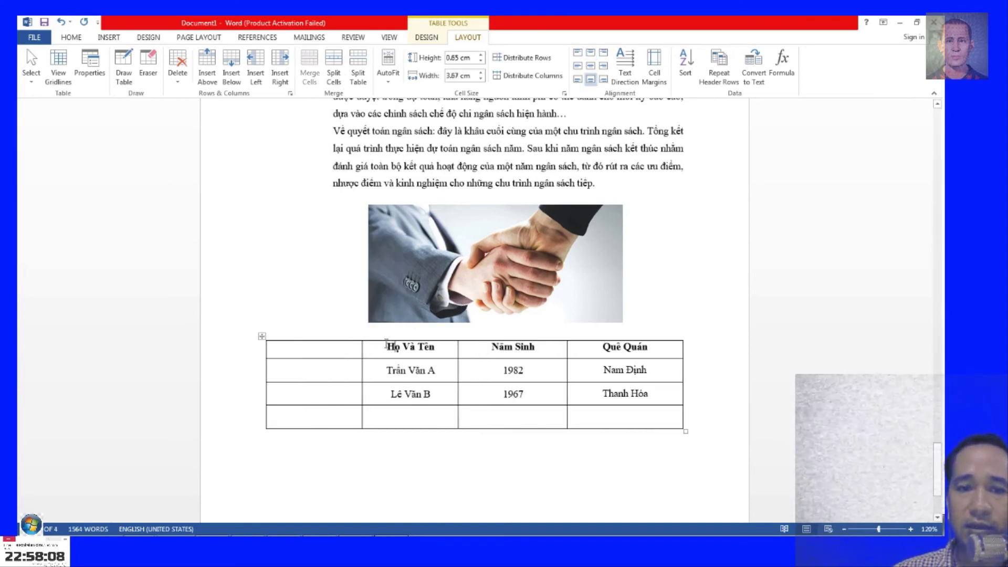
click(320, 348)
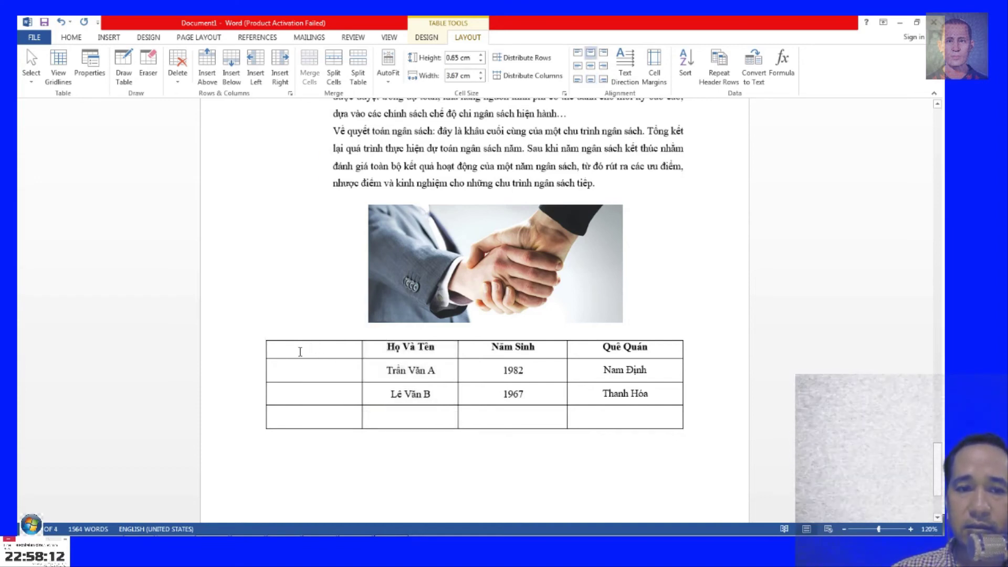
mouse_move(300, 353)
mouse_down()
mouse_move(310, 439)
mouse_move(318, 345)
mouse_up()
right_click(319, 345)
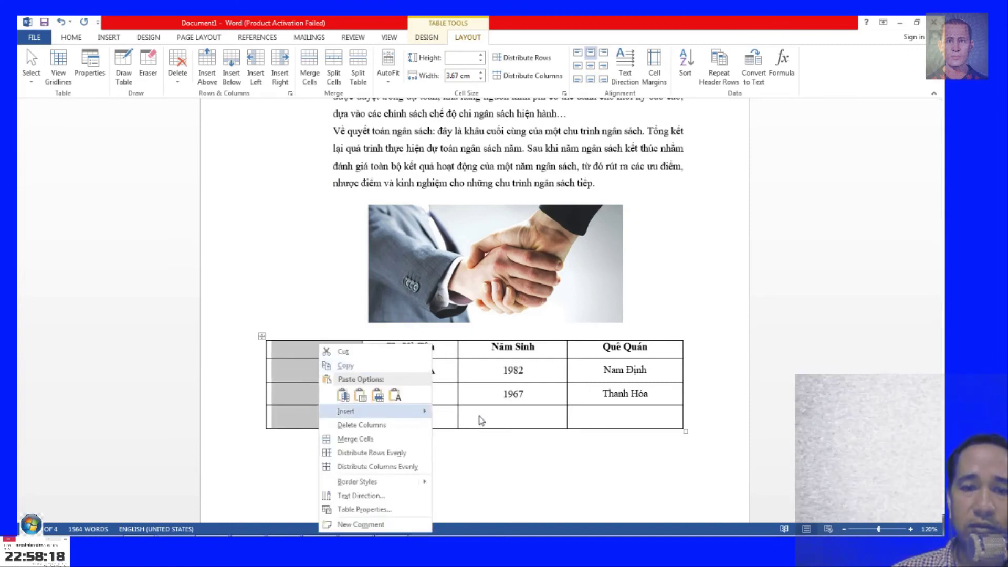
click(589, 381)
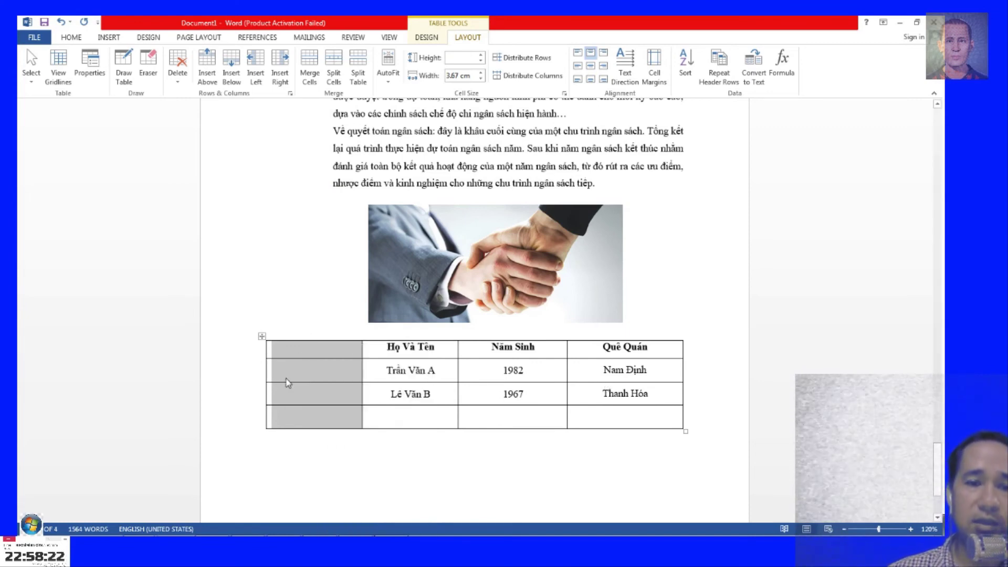
right_click(323, 351)
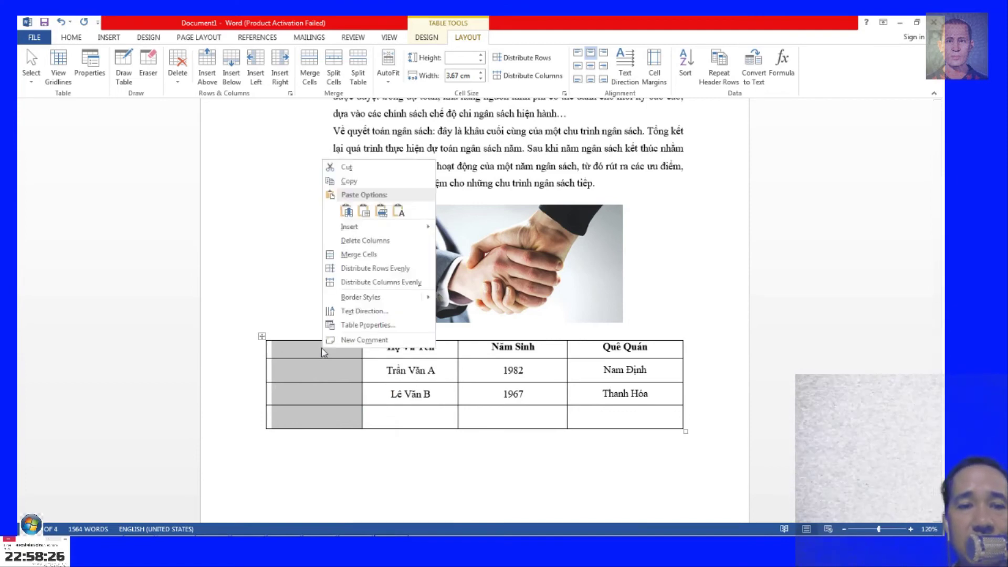
click(368, 241)
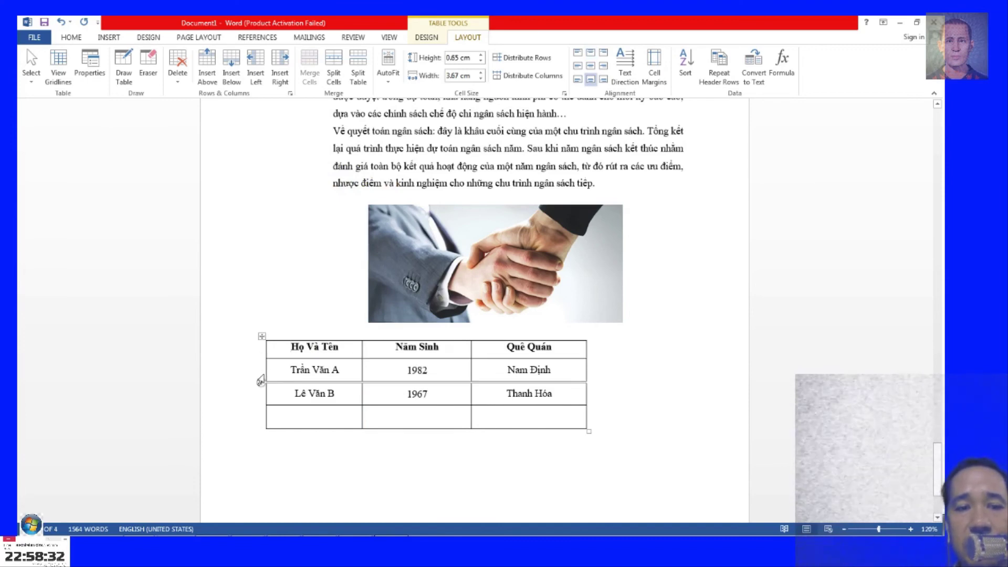
mouse_move(265, 370)
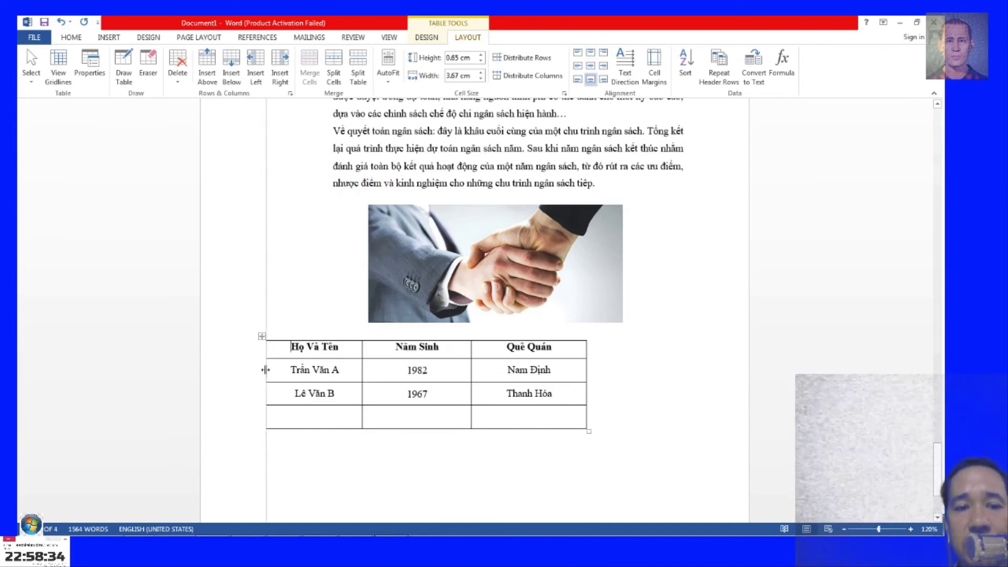
Narrow the table's left edge and move the table right, centred under the handshake photo.
drag(265, 369, 278, 370)
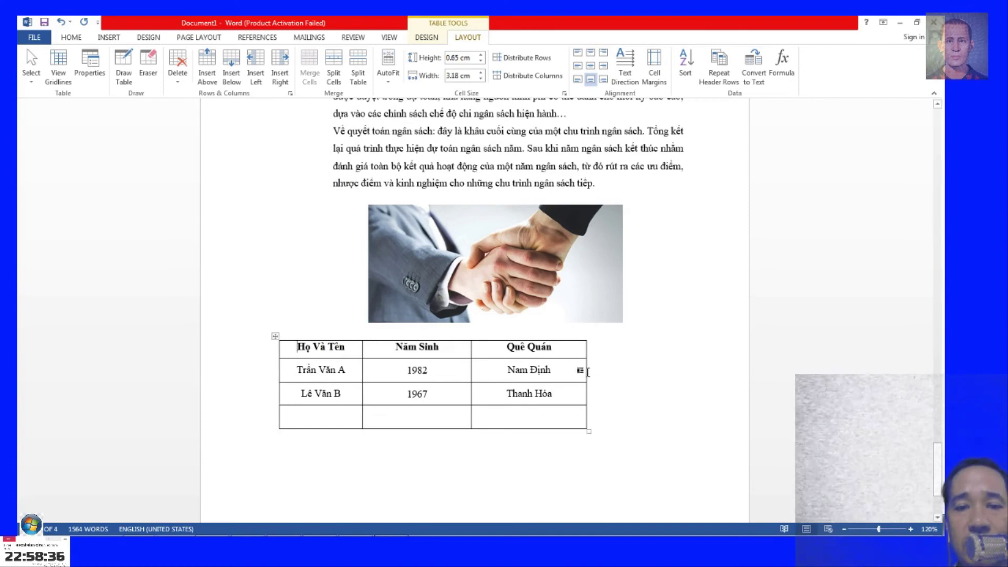
drag(577, 356, 582, 418)
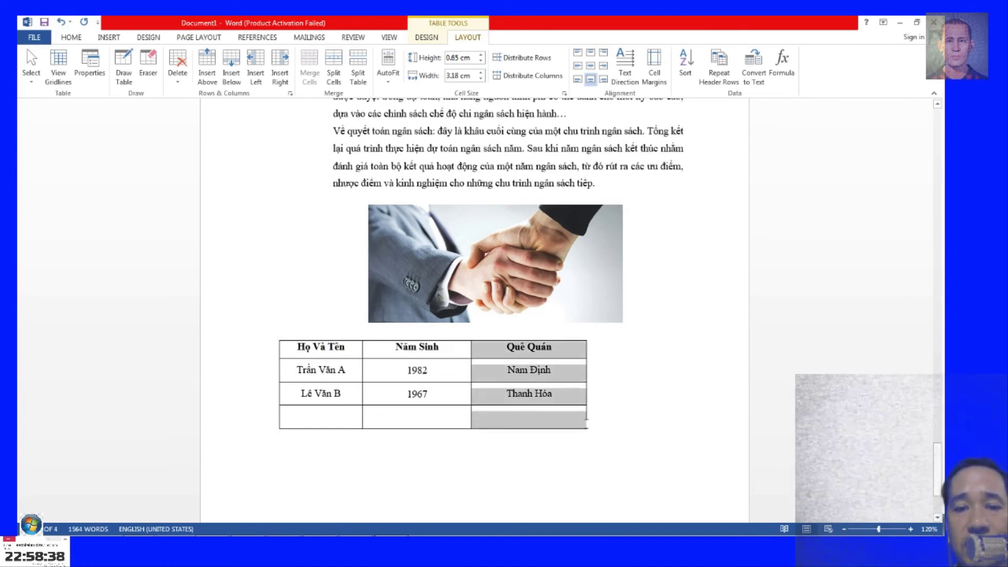
right_click(580, 357)
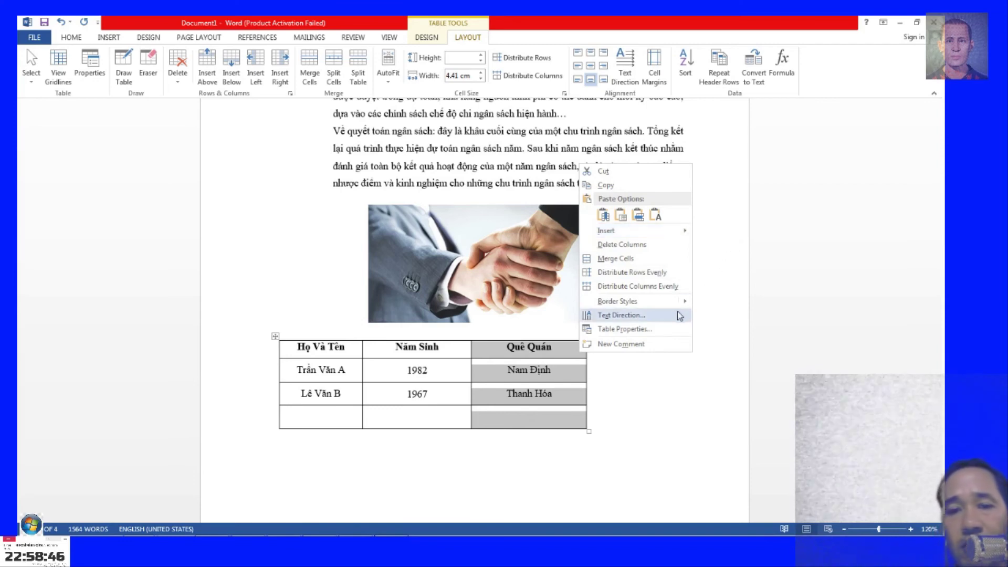
click(344, 457)
drag(277, 337, 346, 336)
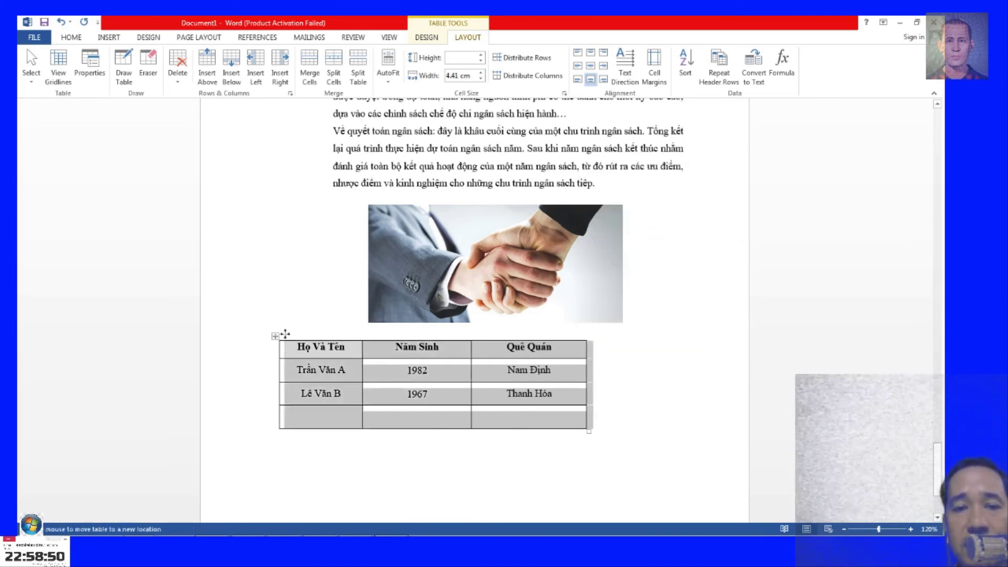
click(499, 470)
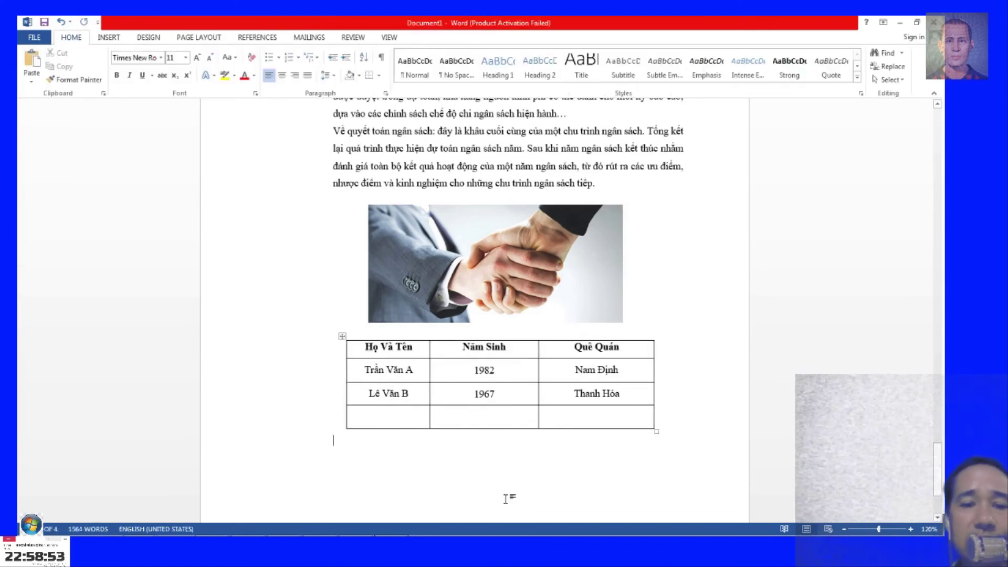
click(248, 524)
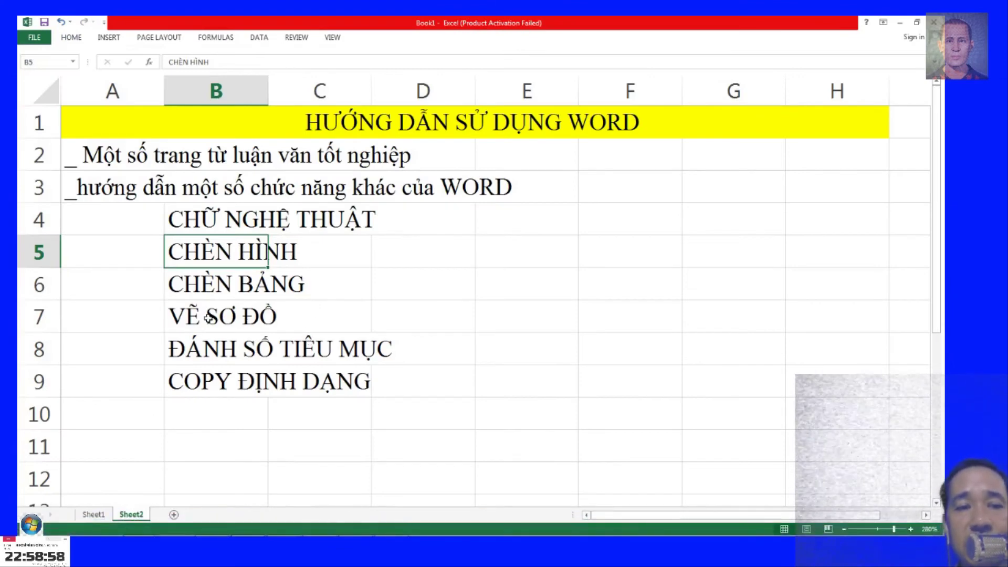
click(582, 321)
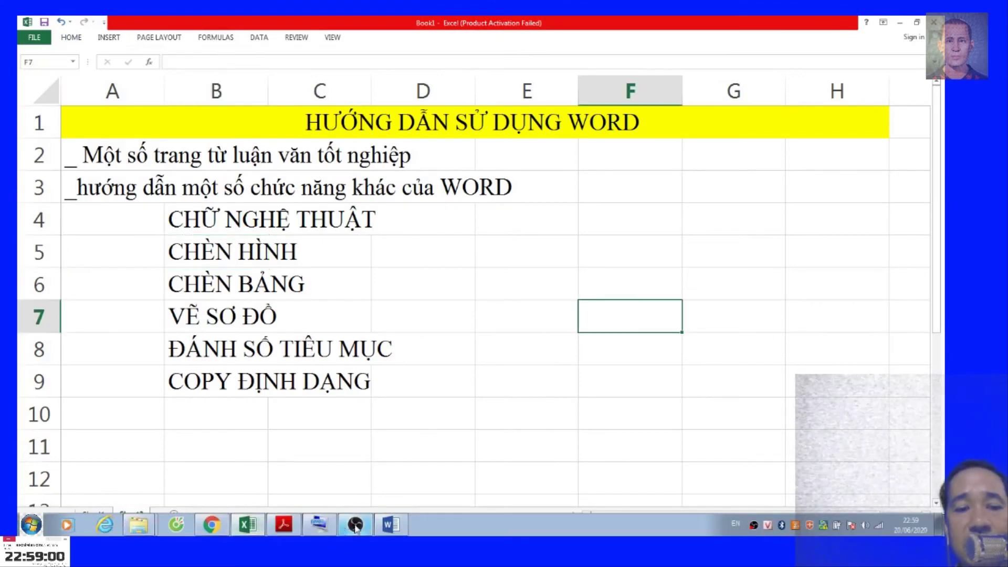
click(387, 529)
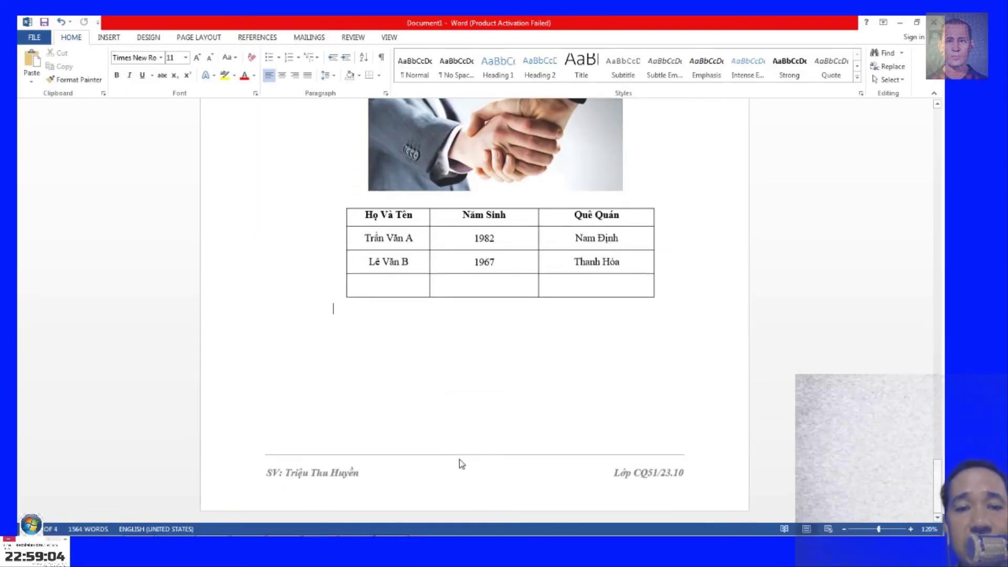
On a new page, type the title QUY TRÌNH THANH TOÁN CHI PHÍ MUA HÀNG followed by two blank lines.
scroll(393, 324, up, 3)
mouse_move(403, 328)
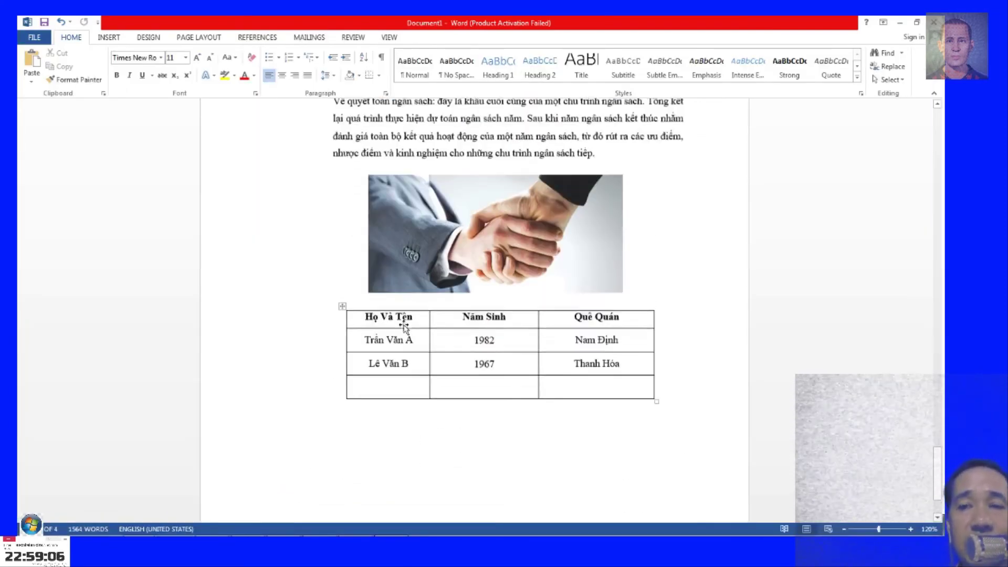
scroll(686, 373, down, 1)
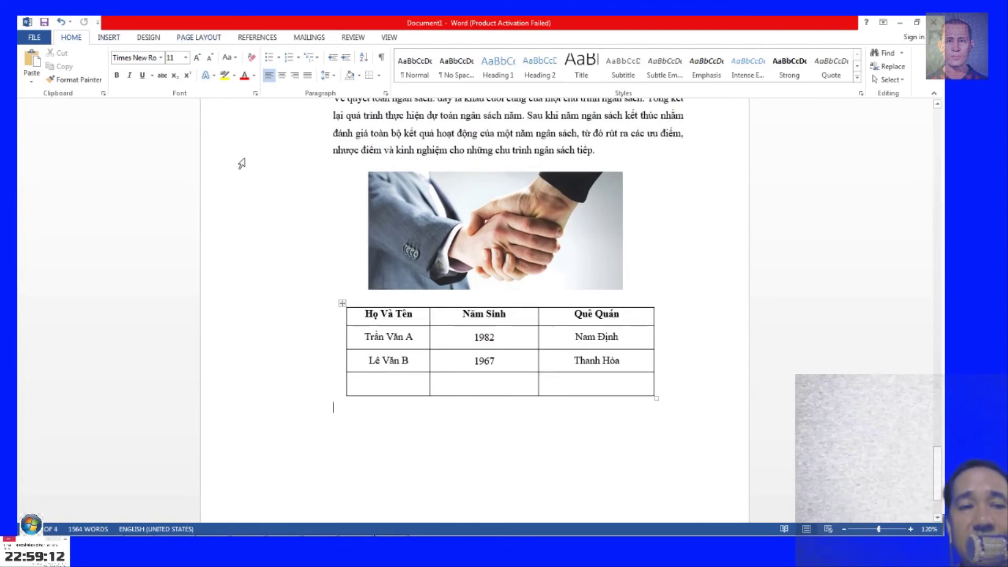
click(99, 40)
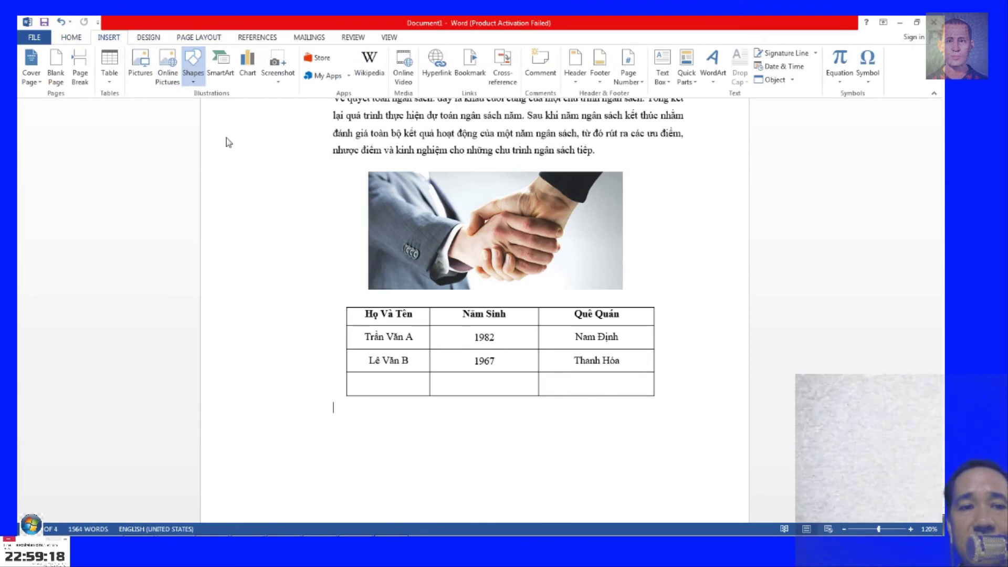
key(Return)
key(Return)
key(Return)
key(Return)
key(Return)
key(Return)
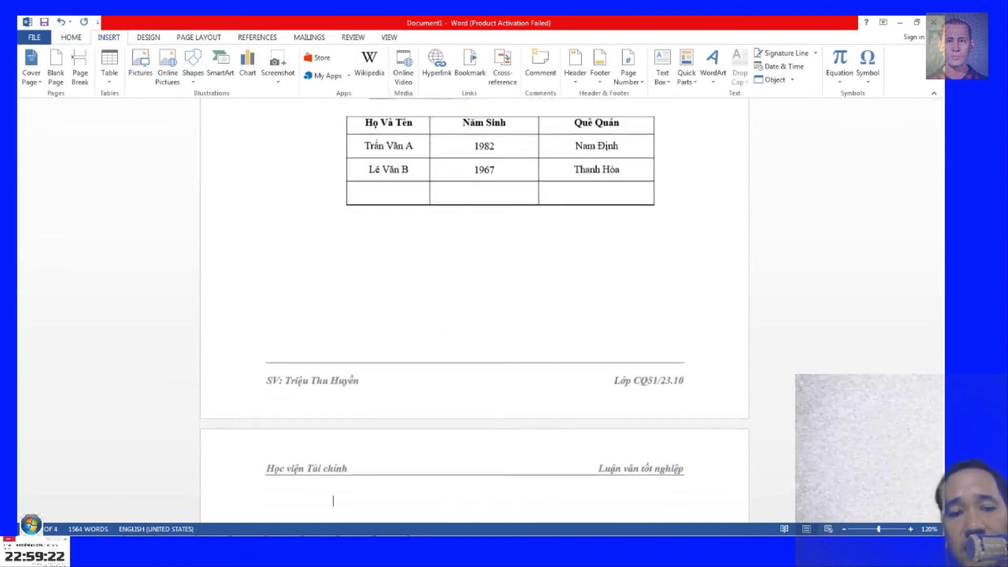
text(QUY TRÌNH)
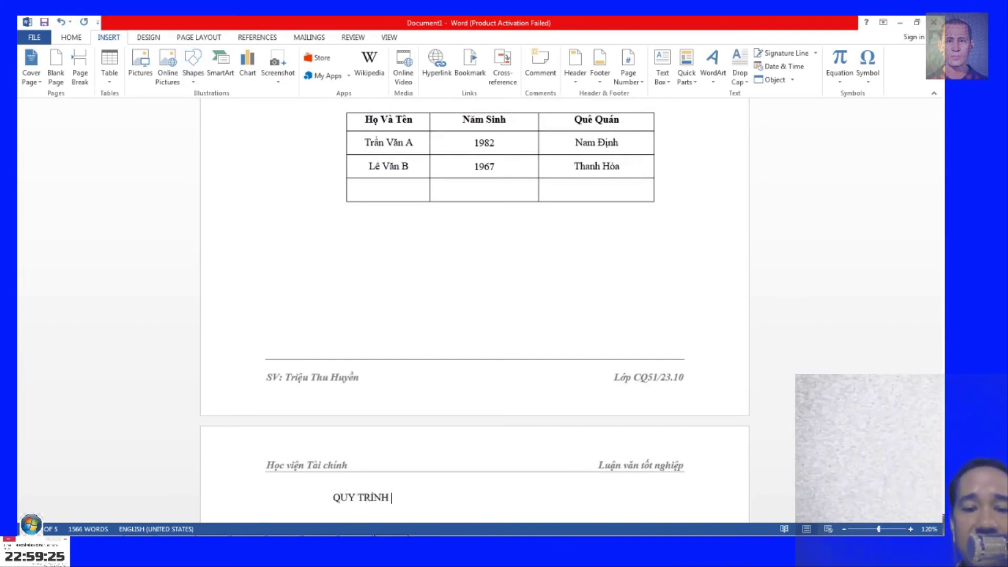
text(THANH TOÁN)
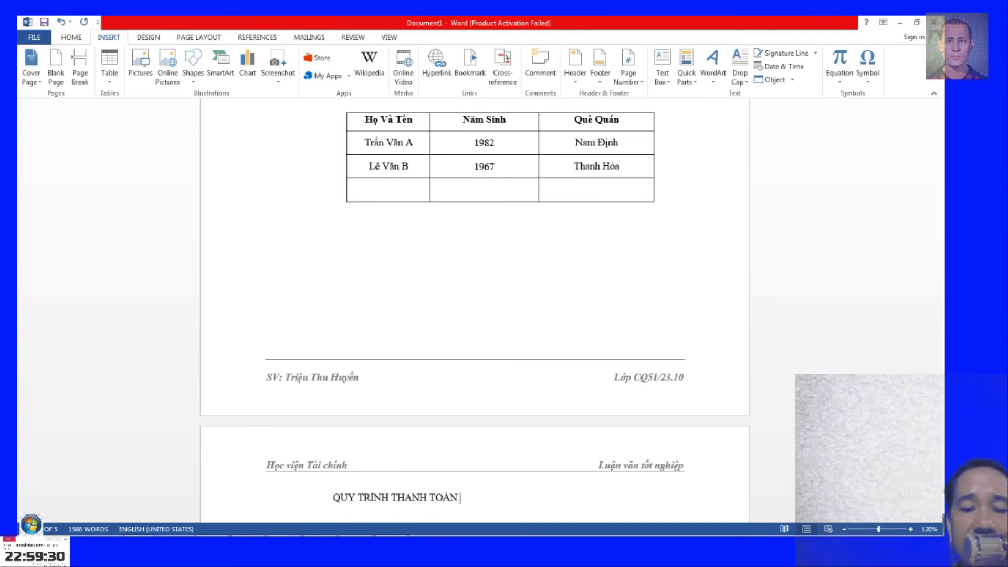
text( MUA HÀNG)
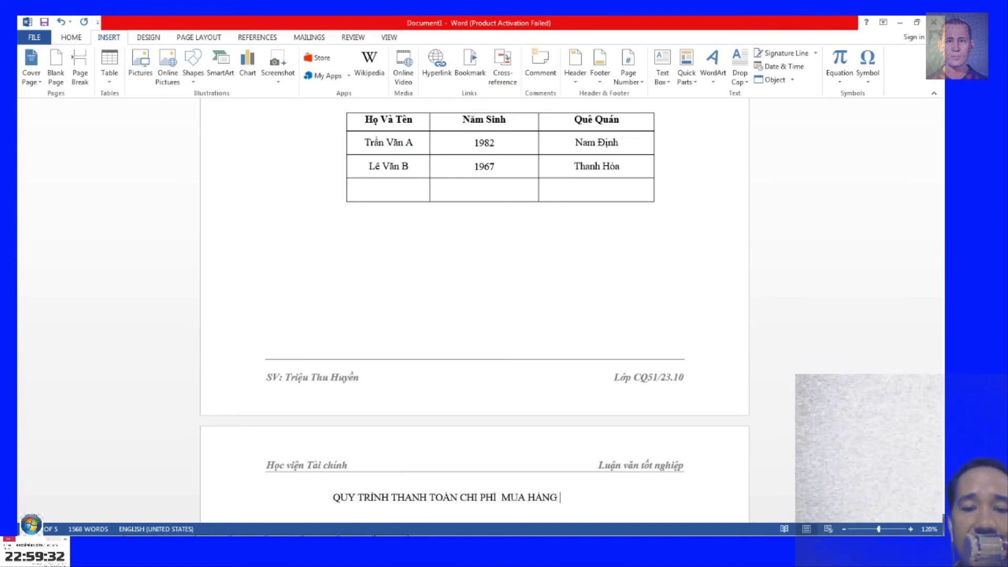
key(Return)
key(Return)
key(Return)
key(Return)
key(Return)
key(Return)
key(Return)
key(Return)
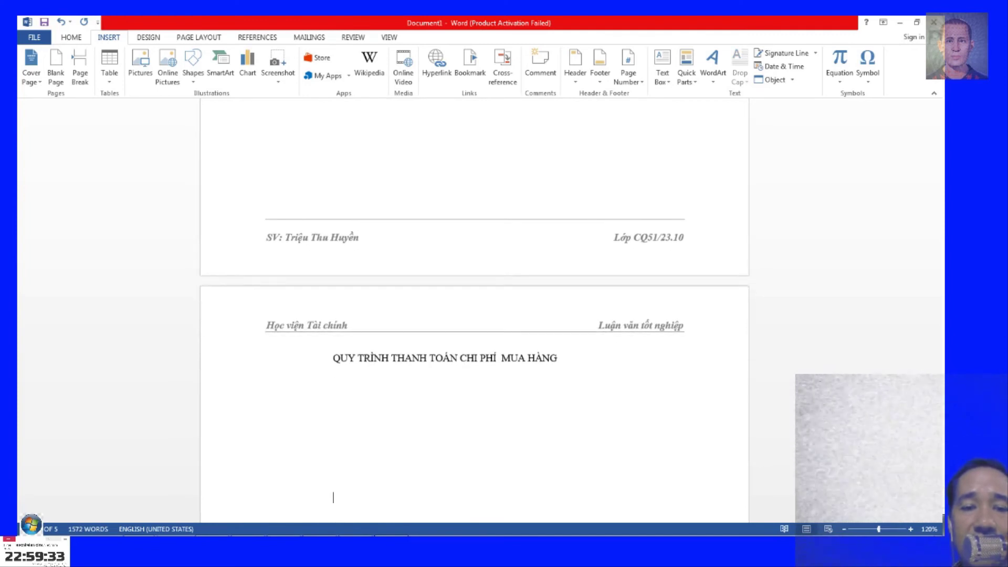
key(Return)
key(Return)
key(Return)
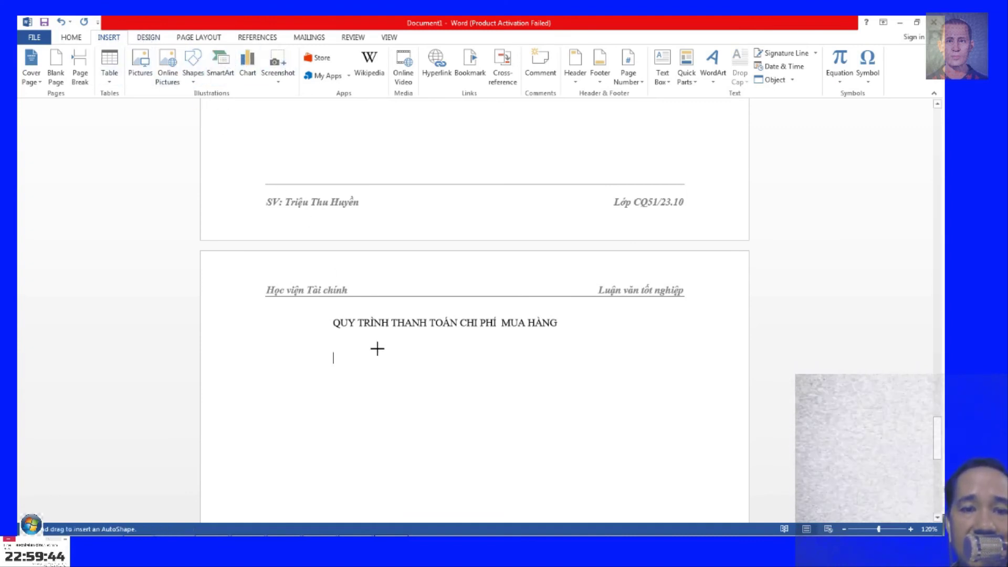
Draw a rectangle below the title and change its fill from blue to white via Format Shape.
drag(377, 337, 526, 393)
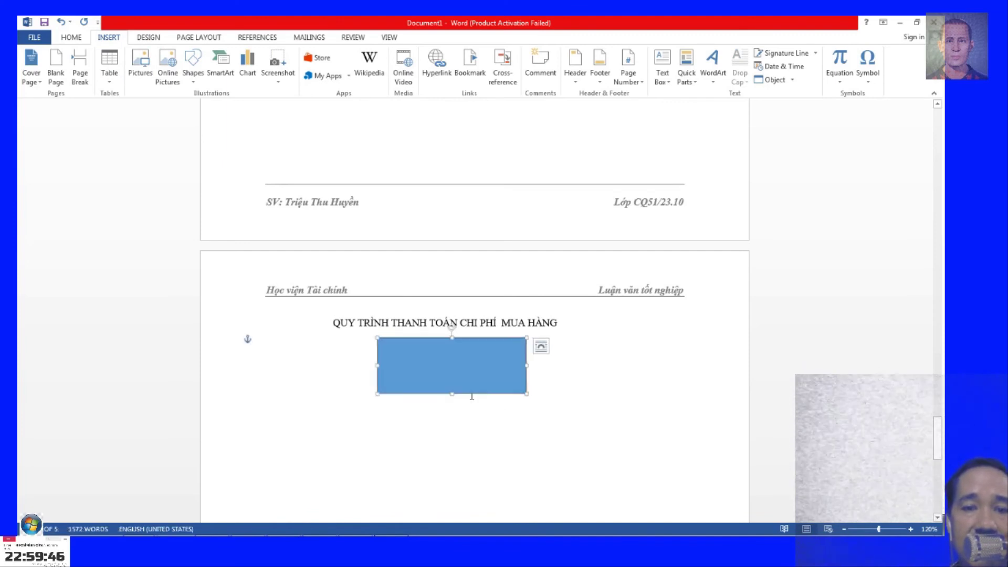
click(561, 375)
click(493, 367)
right_click(467, 363)
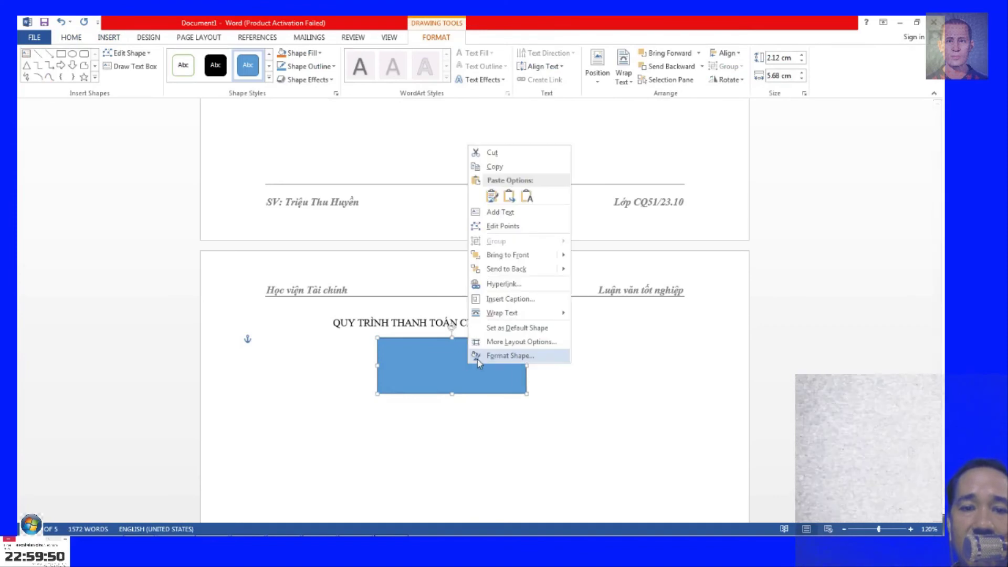
click(506, 355)
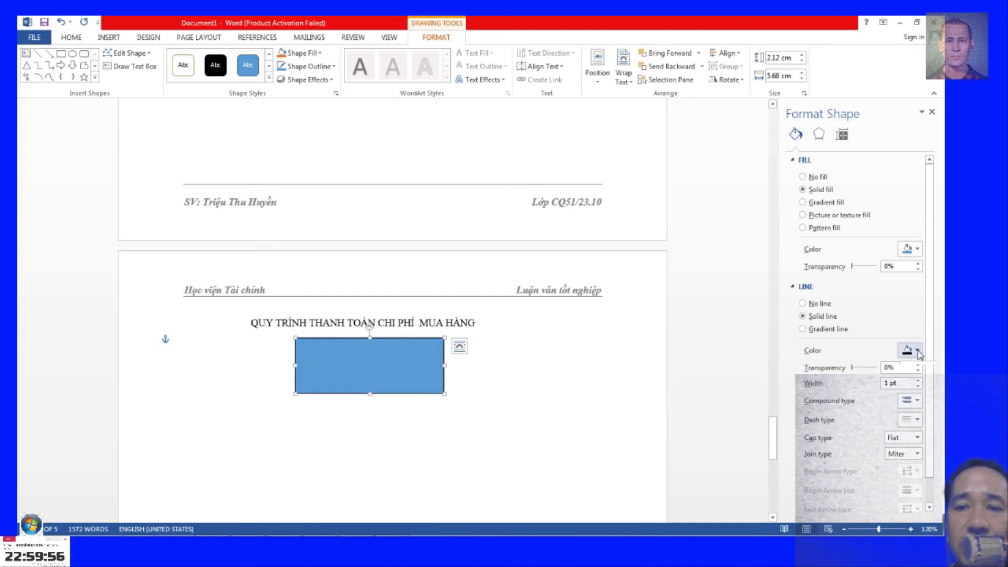
click(906, 248)
click(598, 396)
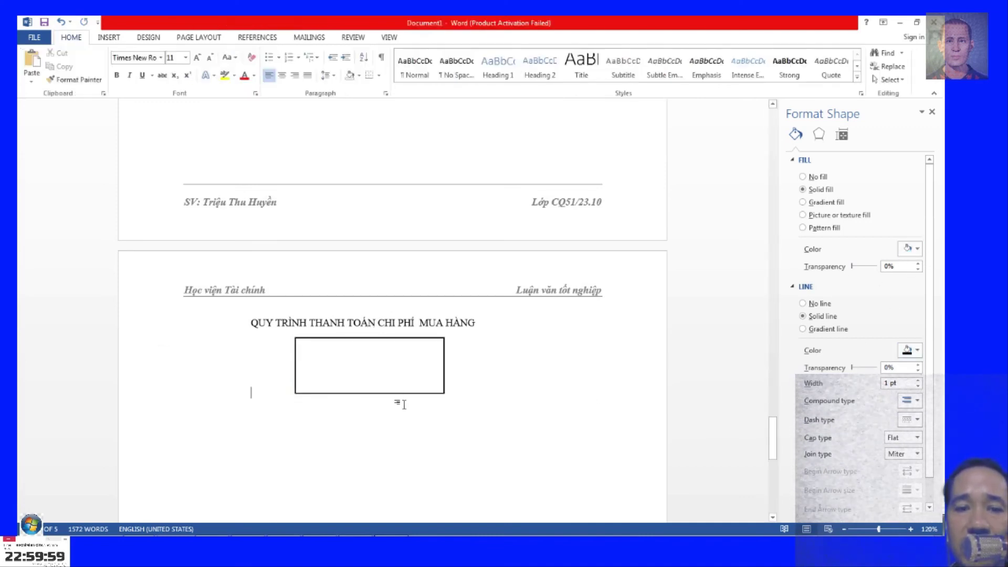
click(405, 373)
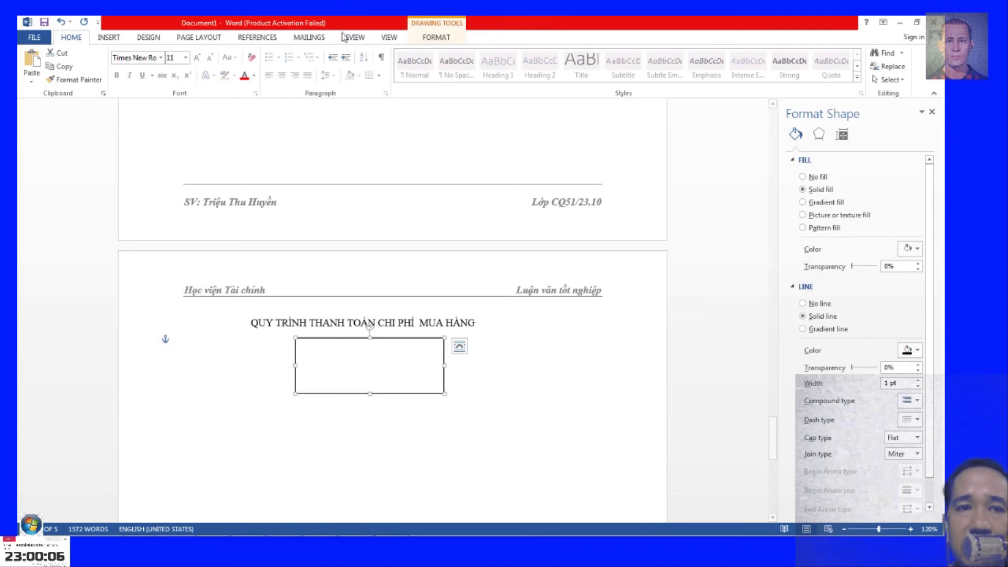
click(109, 37)
click(73, 37)
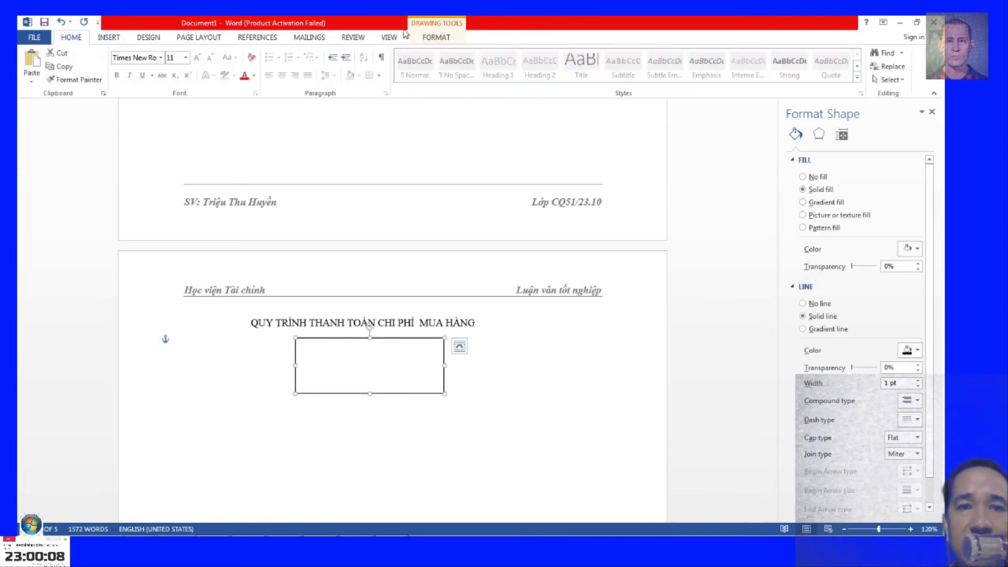
click(114, 38)
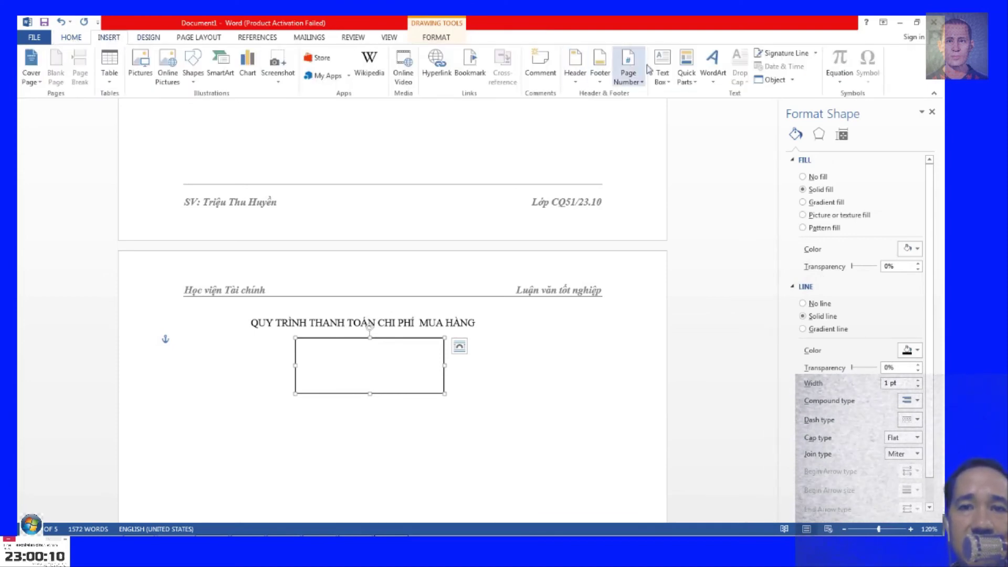
Add a text box inside the first rectangle and type 'Nv MUA HÀNG tập hợp hóa đơn'.
click(672, 141)
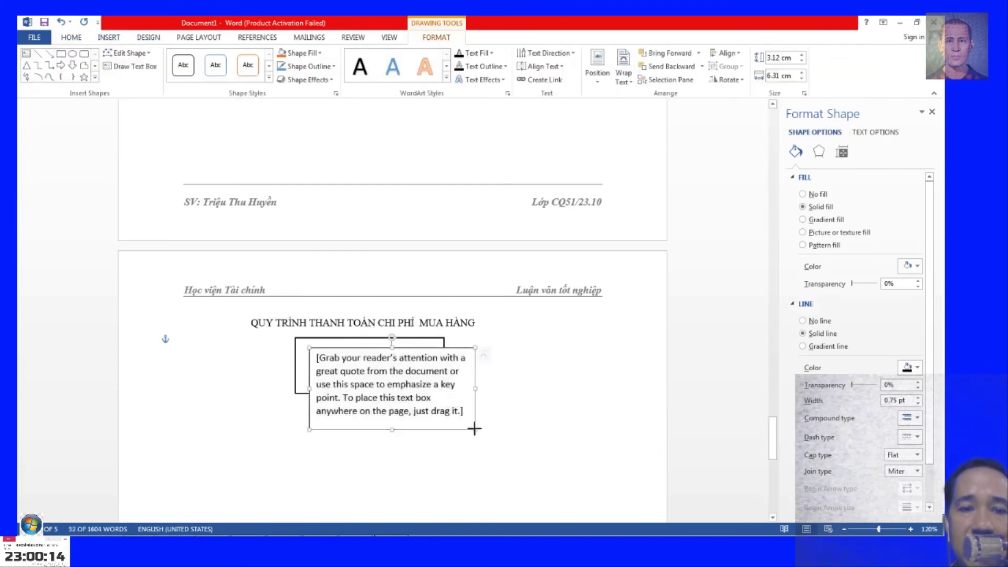
drag(474, 428, 423, 379)
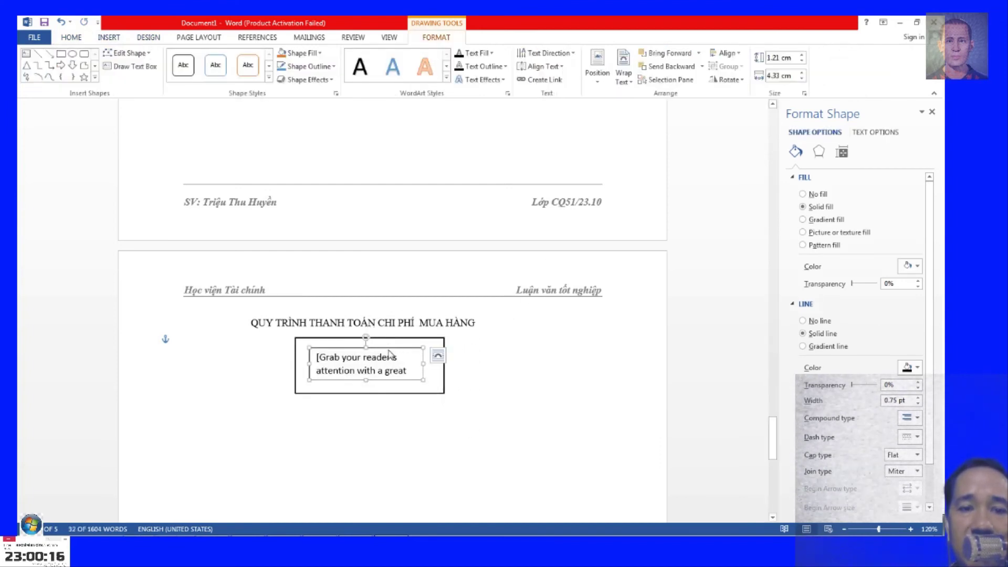
drag(388, 348, 397, 348)
click(419, 377)
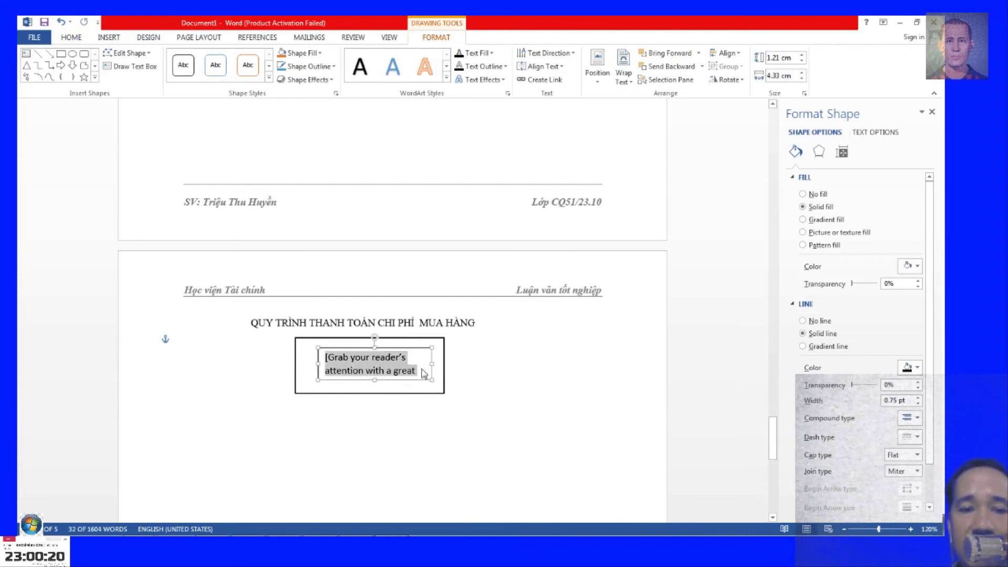
text(n)
key(BackSpace)
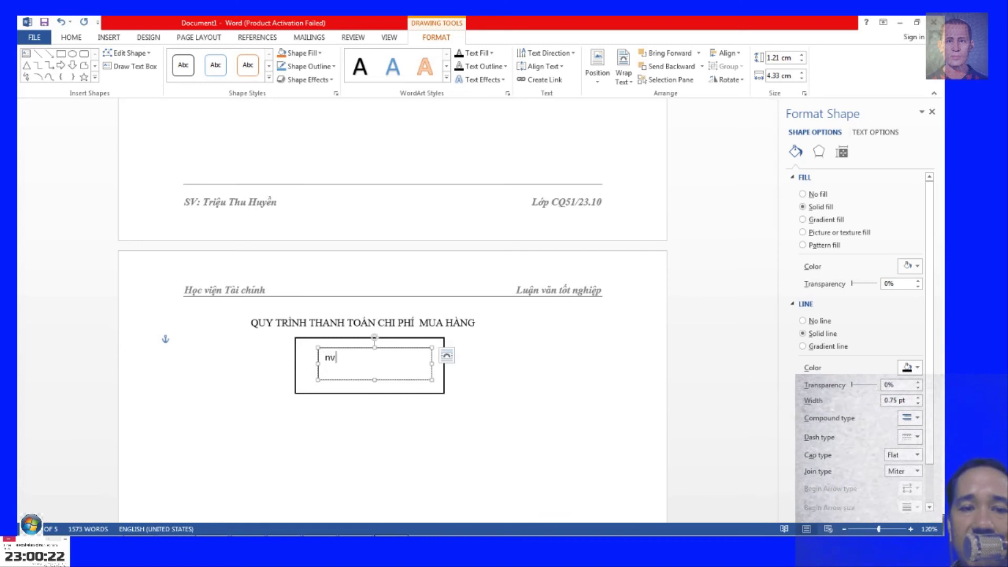
text(MUA HÀN)
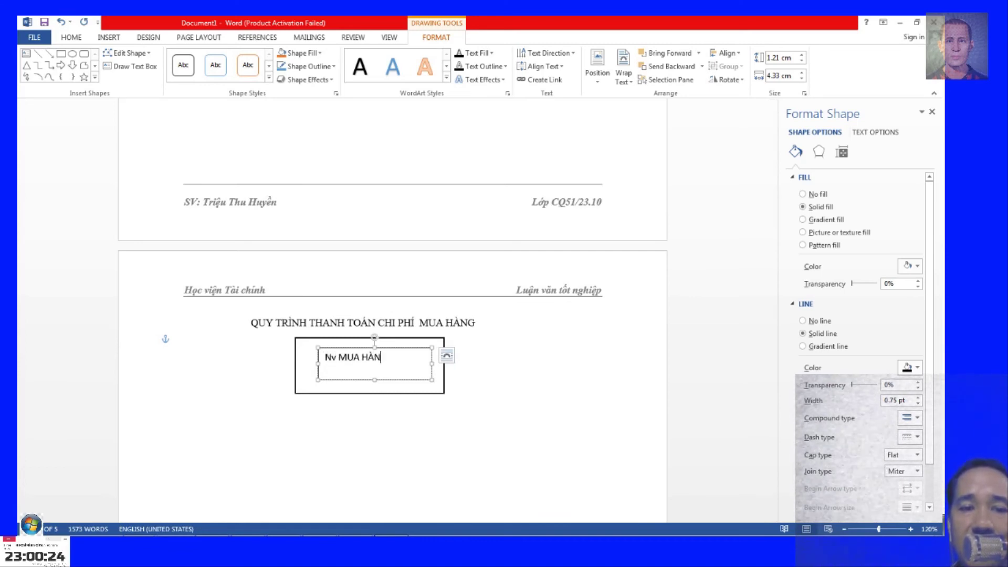
text(G tập hợp p)
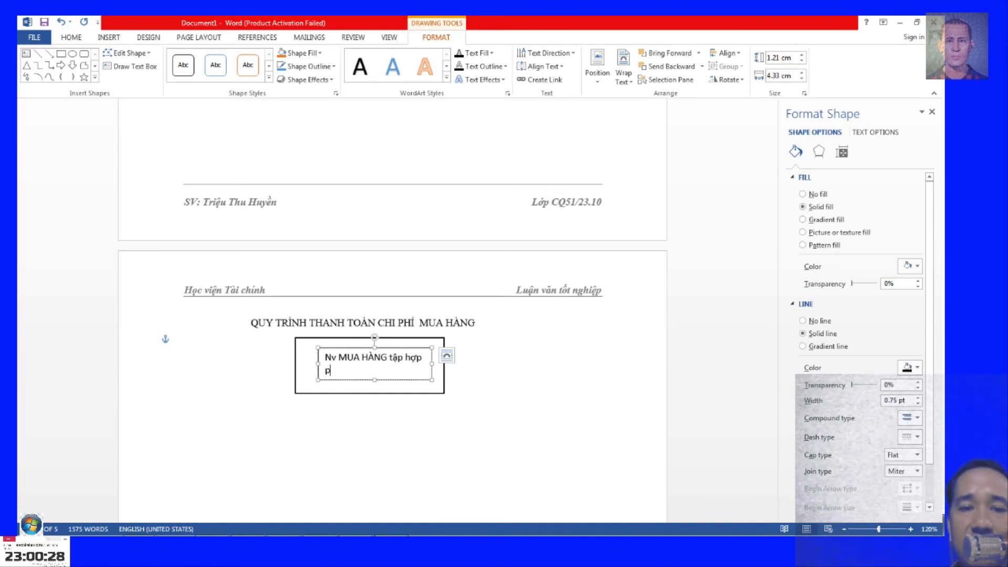
text(wn)
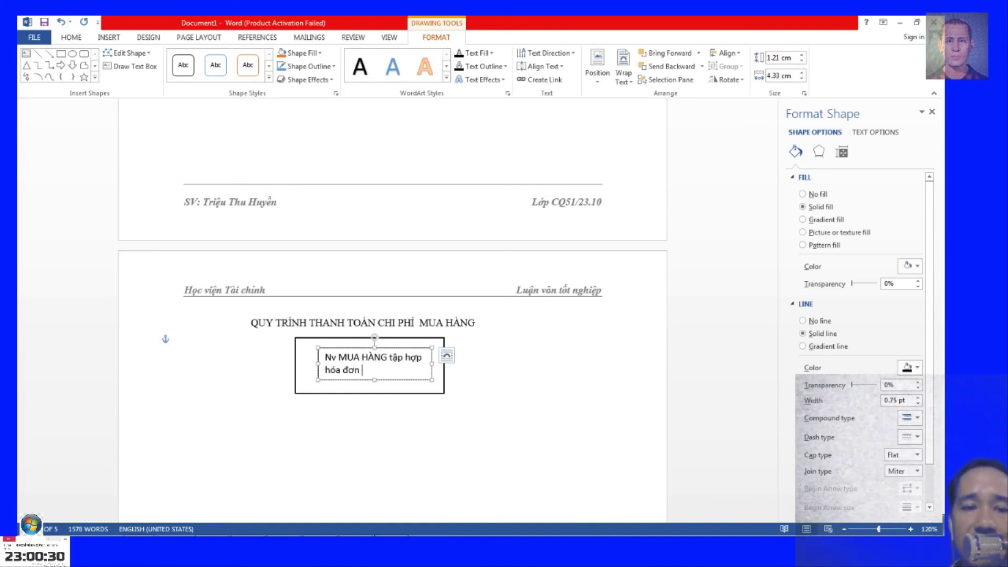
Set the text box outline to No line so only the rectangle border shows.
right_click(430, 373)
click(452, 363)
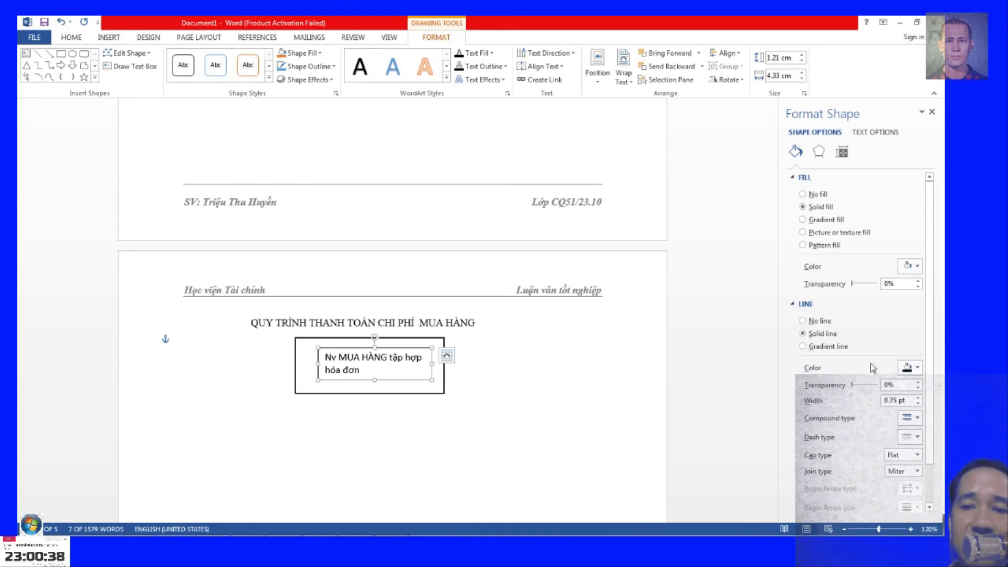
click(803, 320)
click(340, 398)
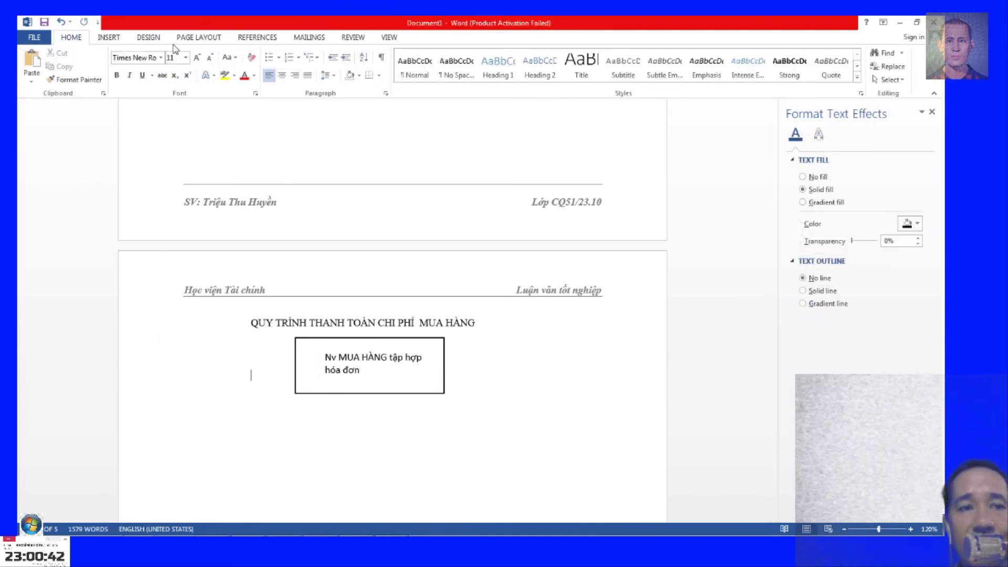
click(110, 38)
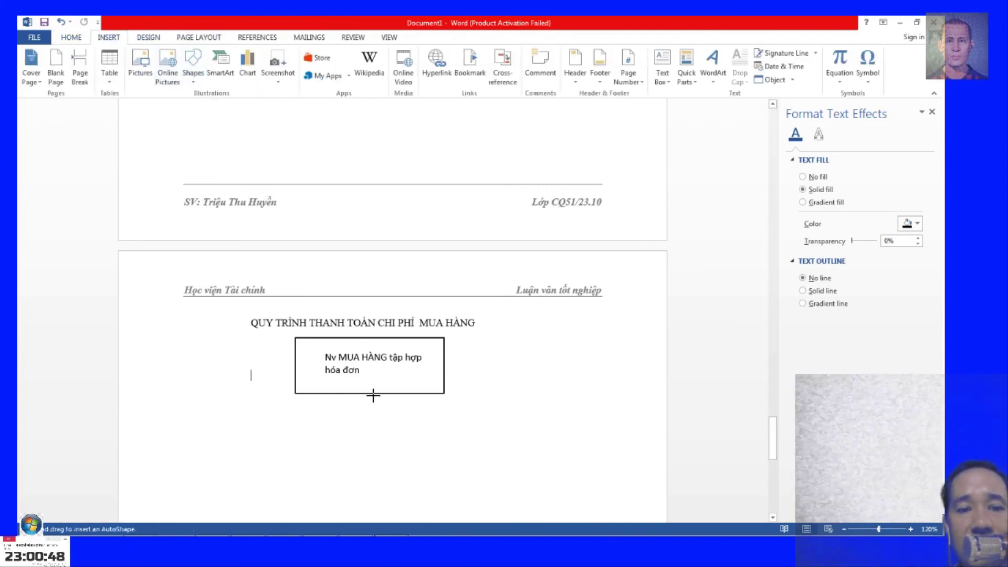
Draw a vertical line downward from the bottom centre of the first box.
drag(371, 395, 378, 433)
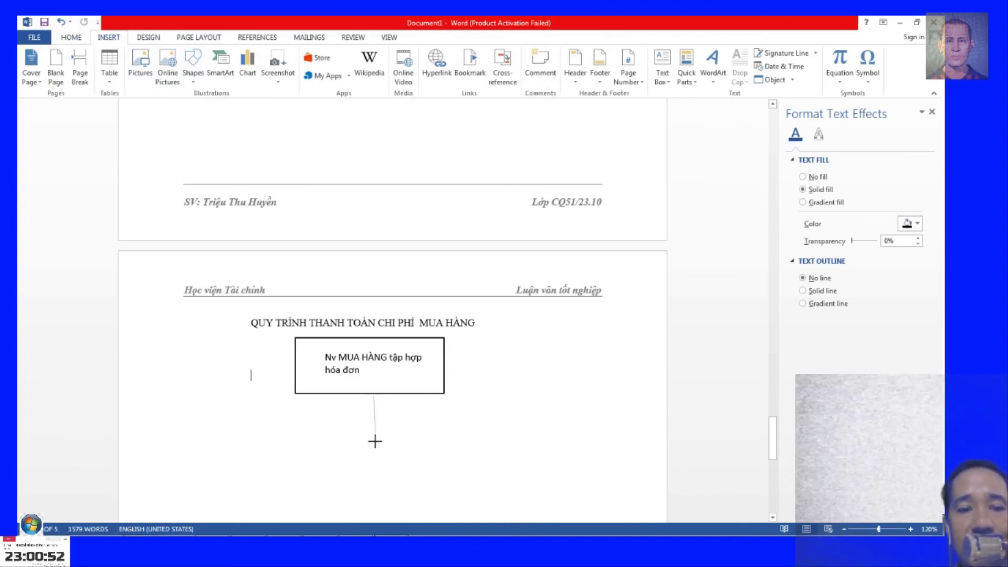
drag(375, 441, 375, 441)
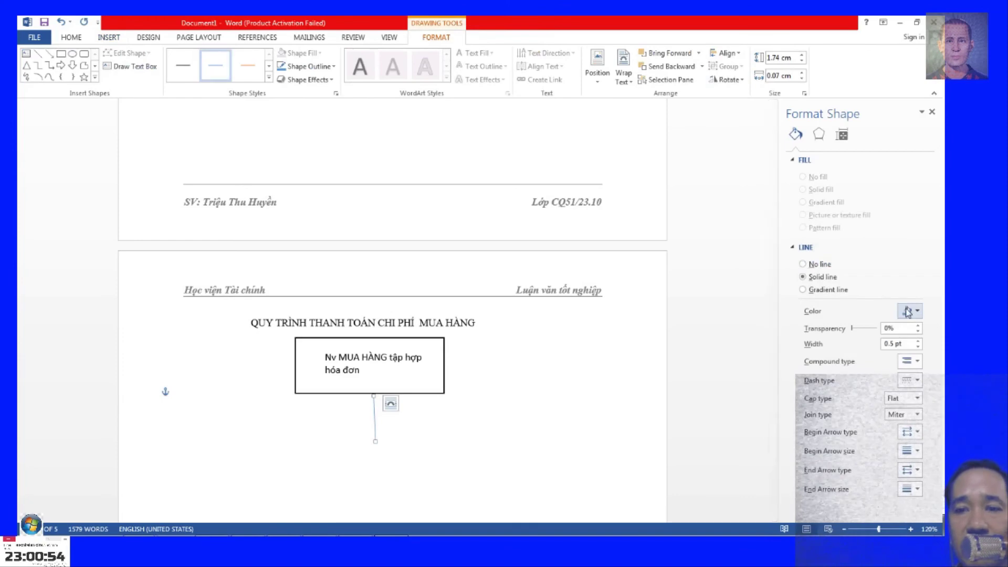
click(916, 313)
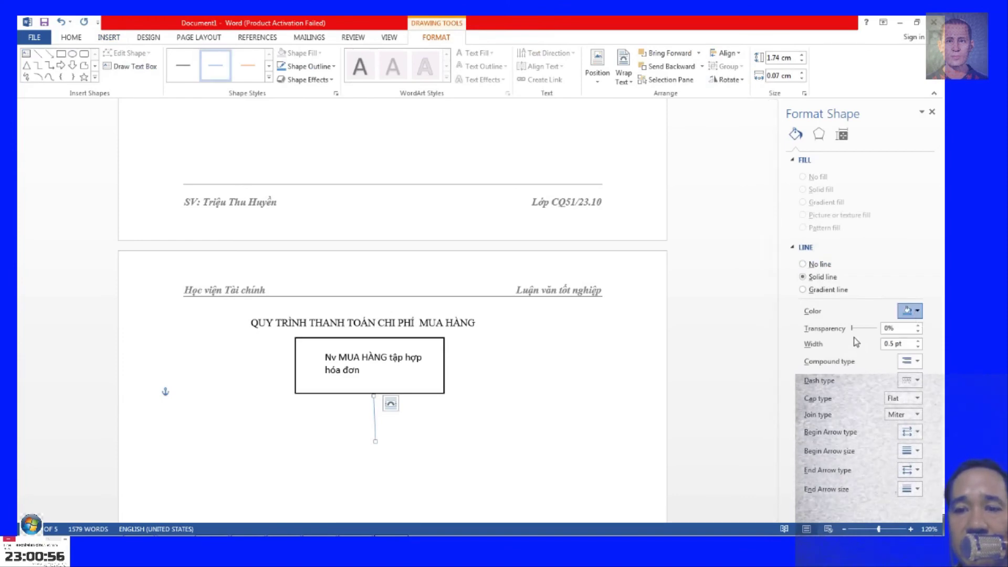
click(443, 434)
scroll(442, 415, down, 1)
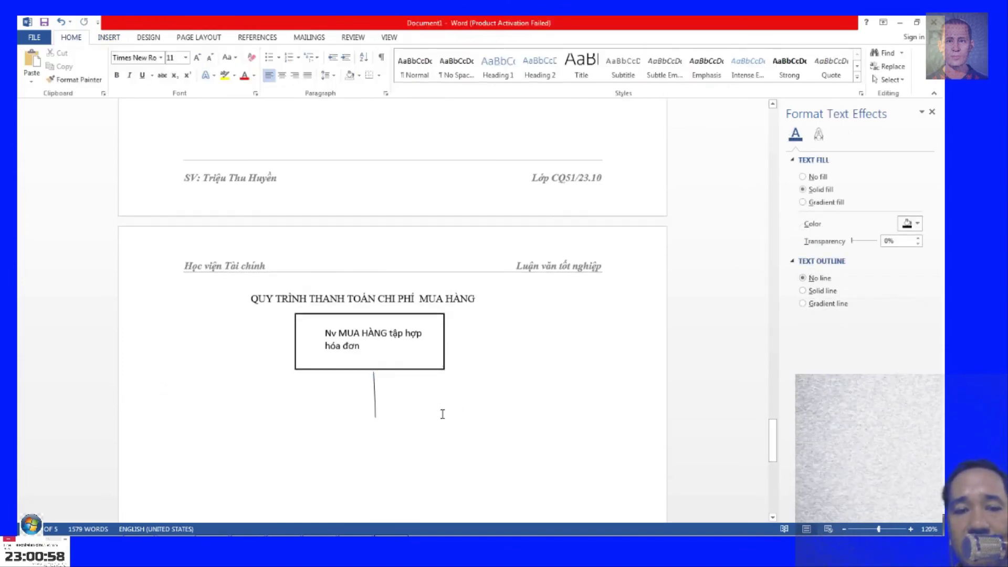
scroll(443, 414, down, 3)
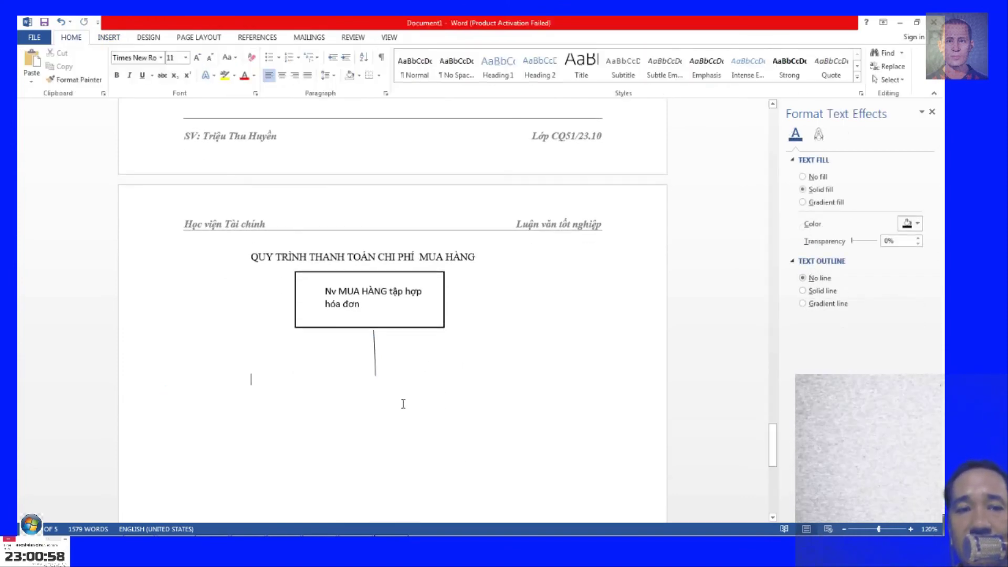
click(109, 37)
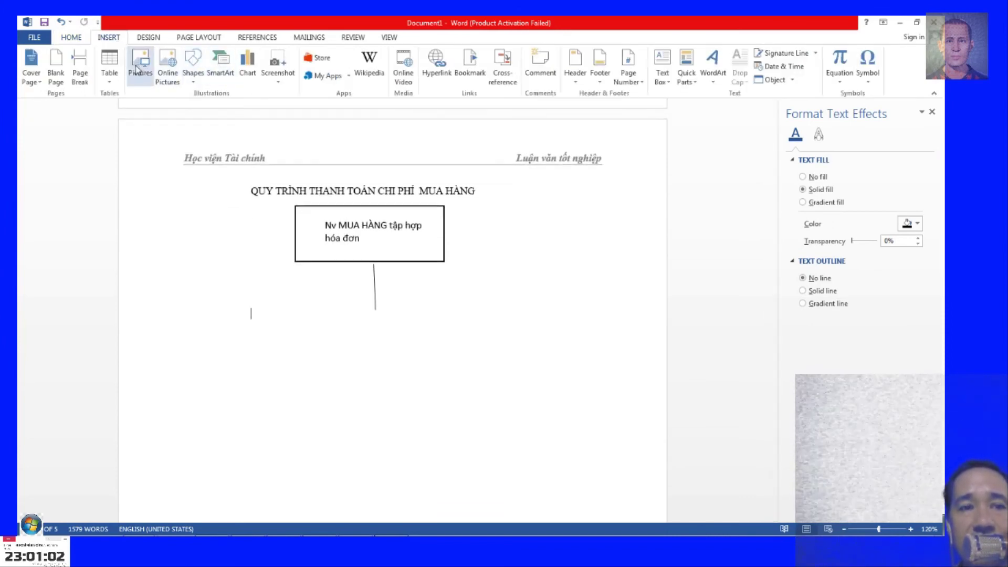
Draw a second rectangle below the connector line.
click(201, 68)
click(229, 113)
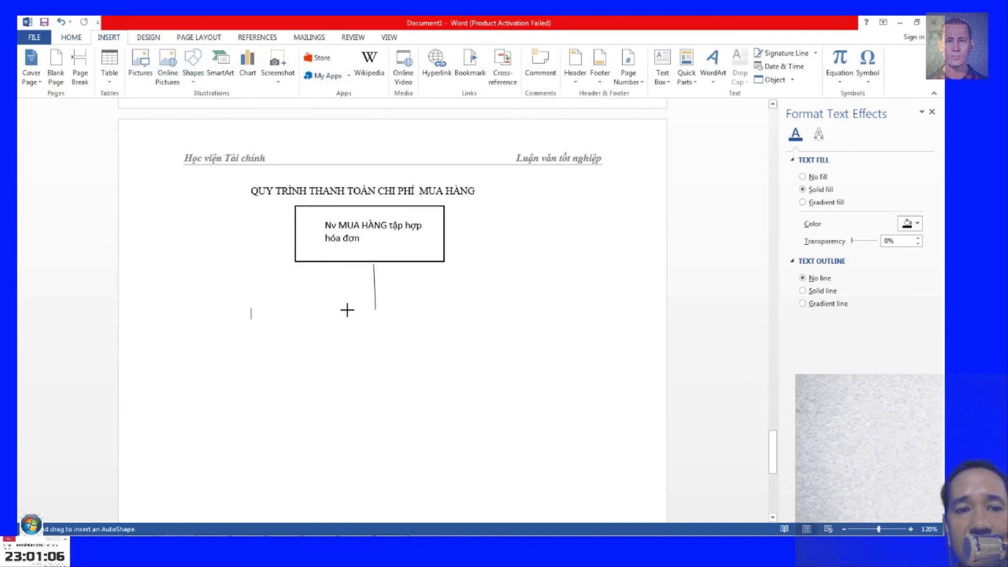
drag(295, 312, 445, 371)
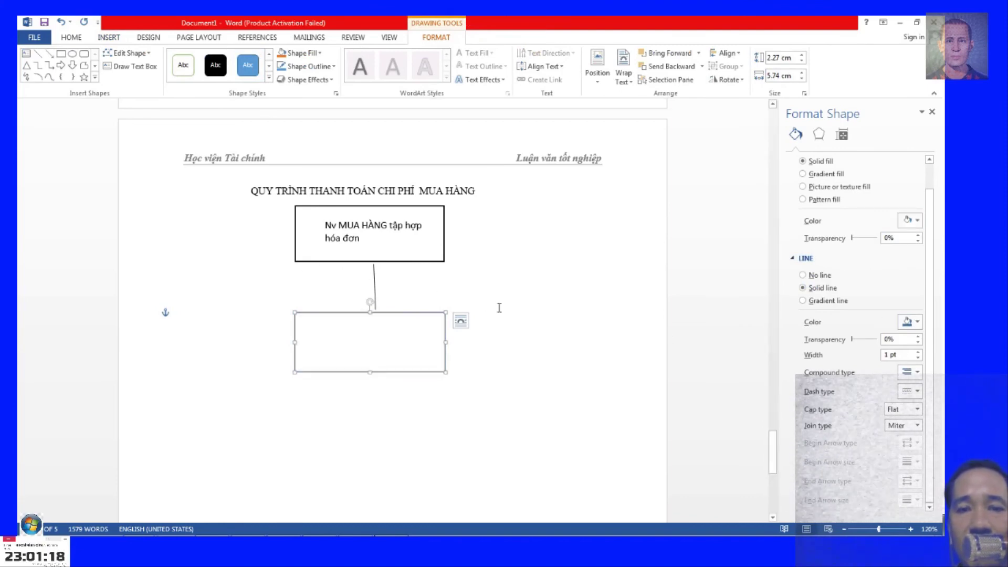
click(249, 278)
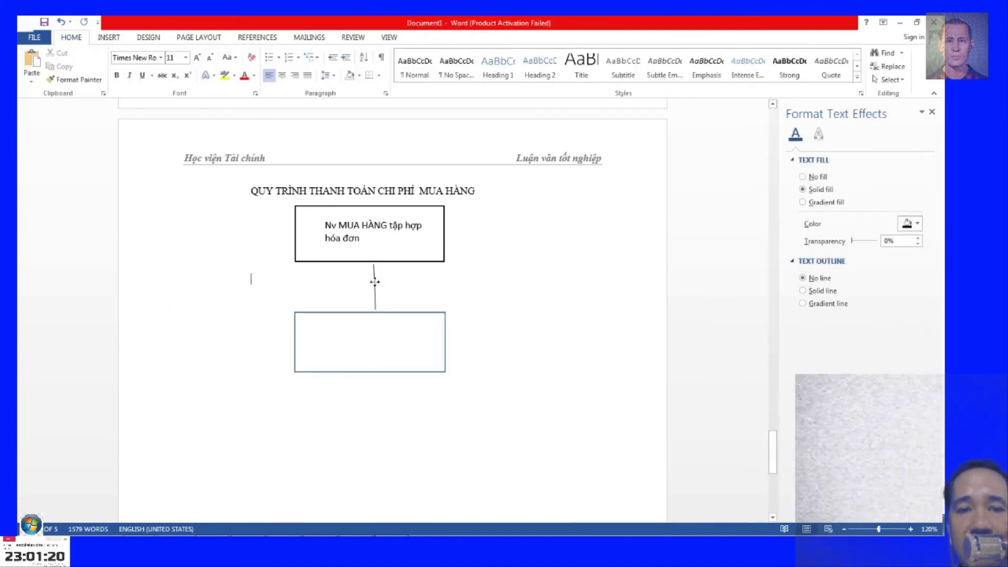
Adjust the connector line's end so it meets the top of the lower rectangle.
click(375, 284)
drag(374, 309, 374, 308)
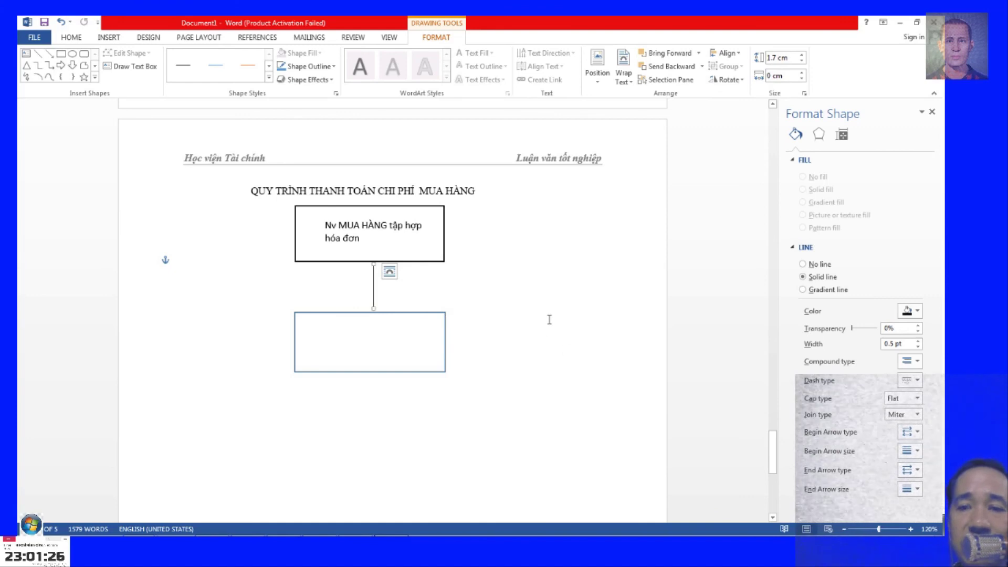
click(369, 342)
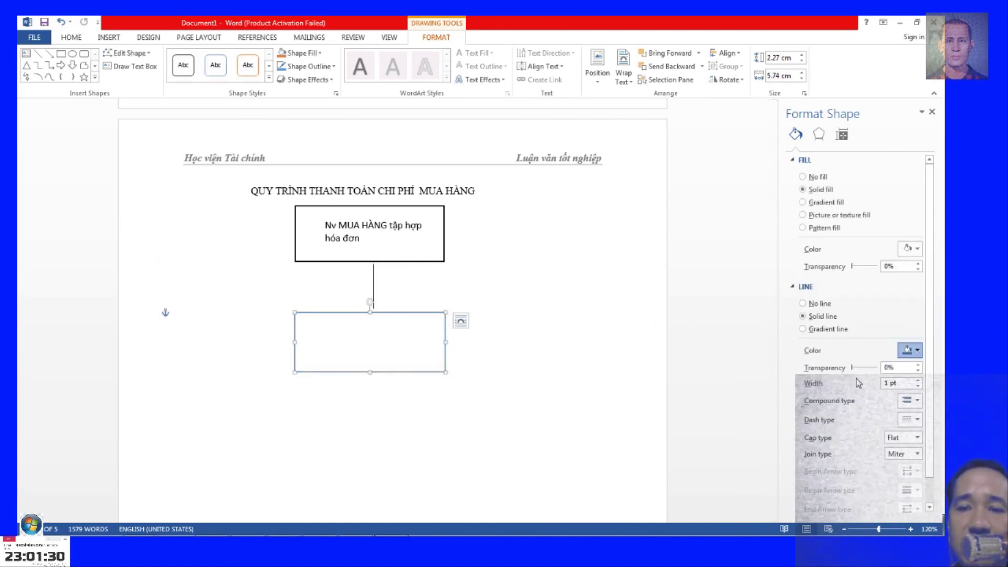
click(411, 339)
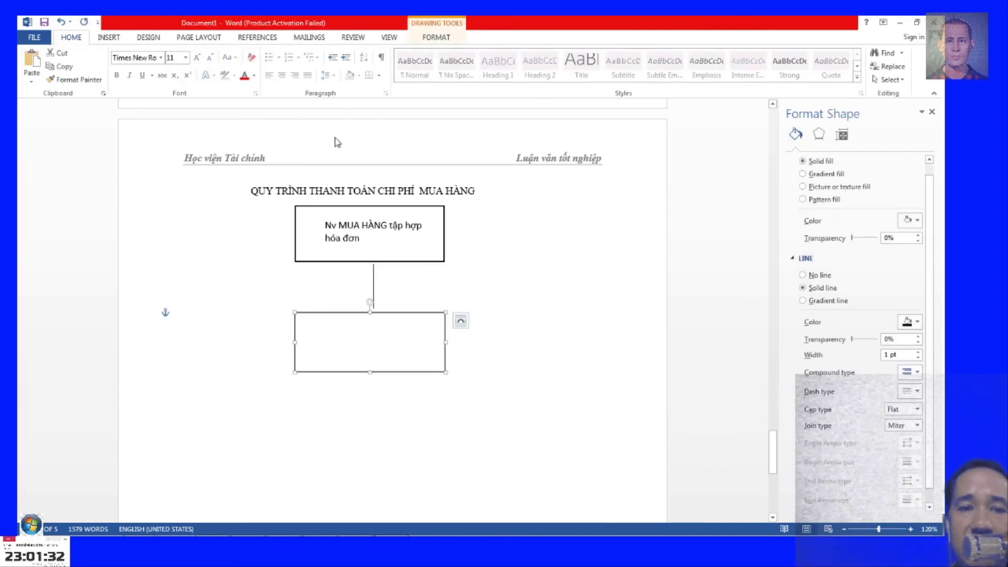
Duplicate the first box's borderless text box into the lower rectangle and relabel it 'Thủ quỹ chi tiền'.
click(335, 224)
click(336, 226)
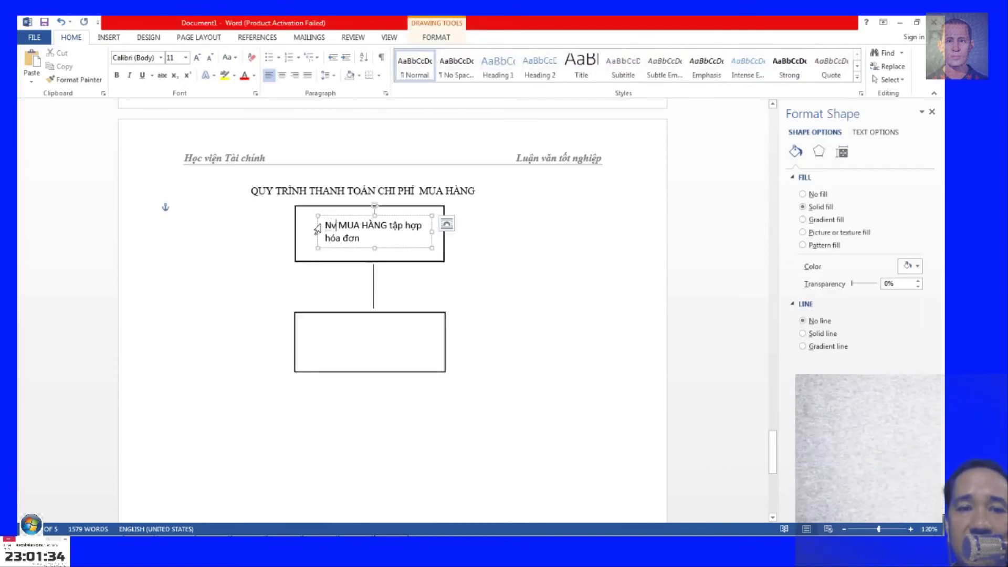
drag(319, 219, 349, 325)
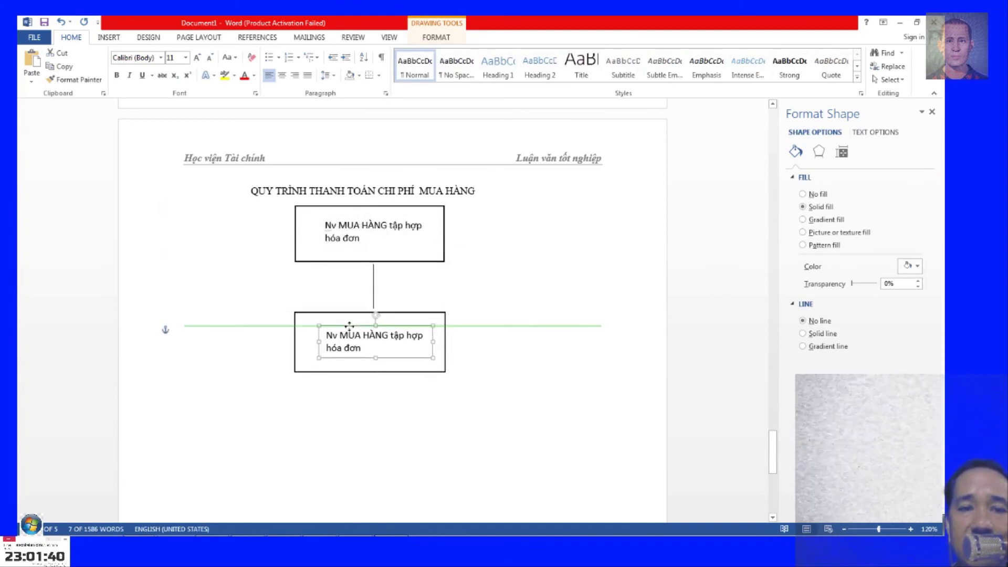
click(370, 347)
key(ctrl+a)
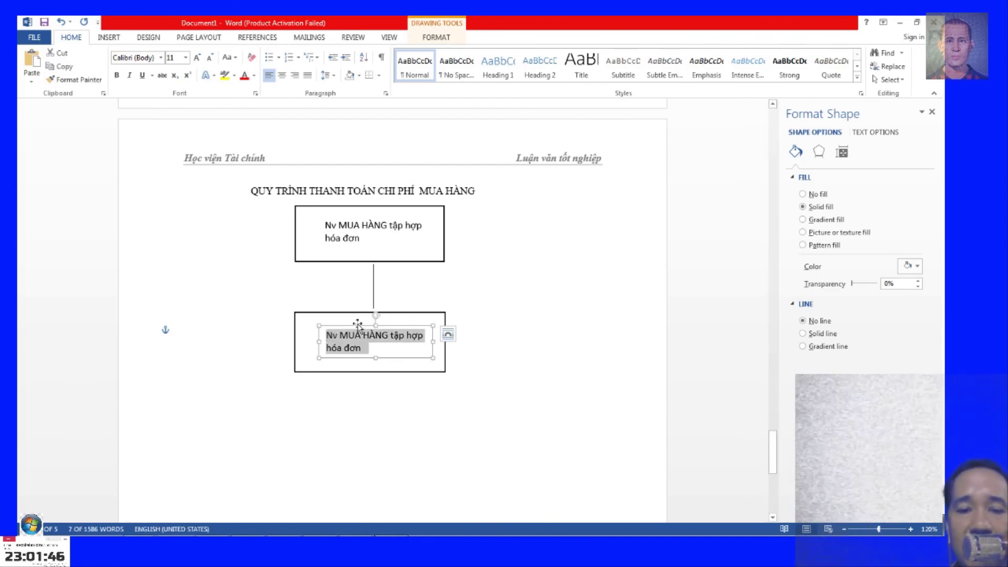
text(Thủ quỹ chi tiền)
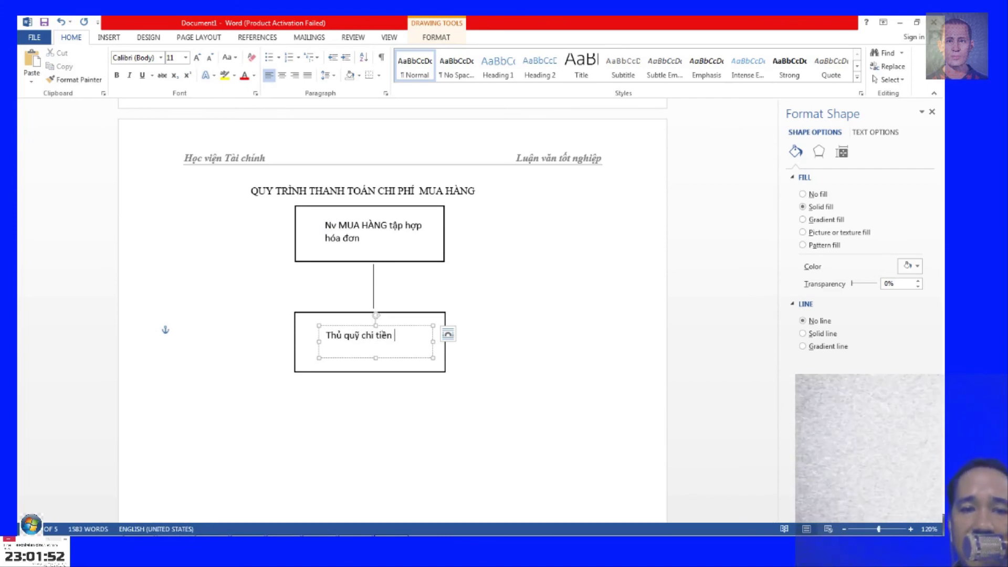
click(349, 385)
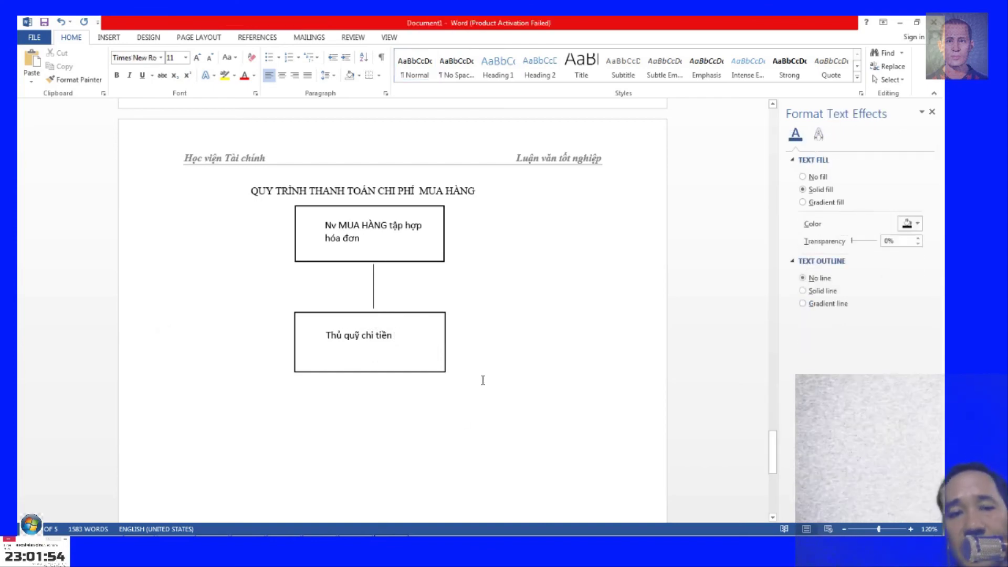
click(109, 37)
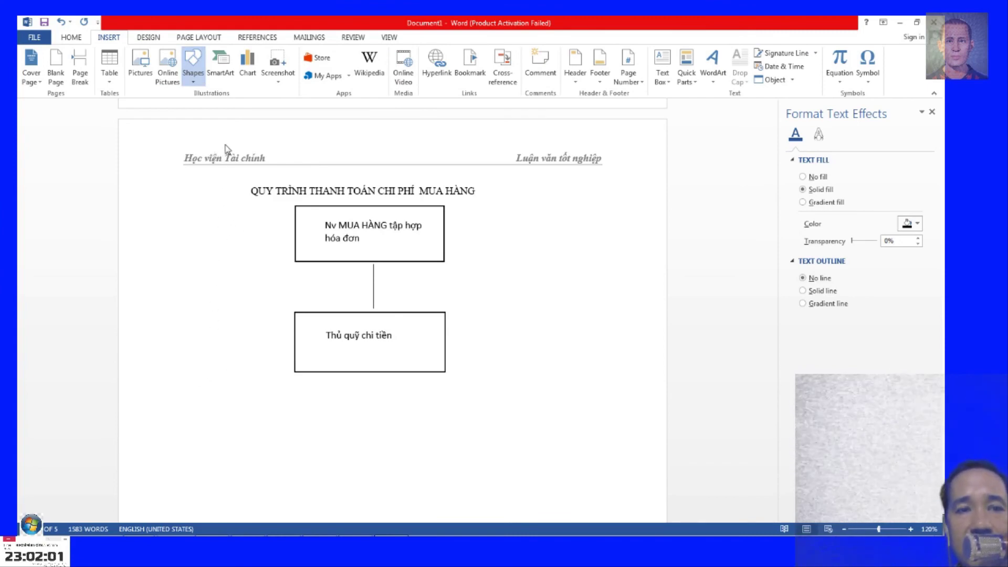
Draw an elbow connector from the right side of the 'Thủ quỹ chi tiền' box, bending downward.
drag(448, 336, 525, 433)
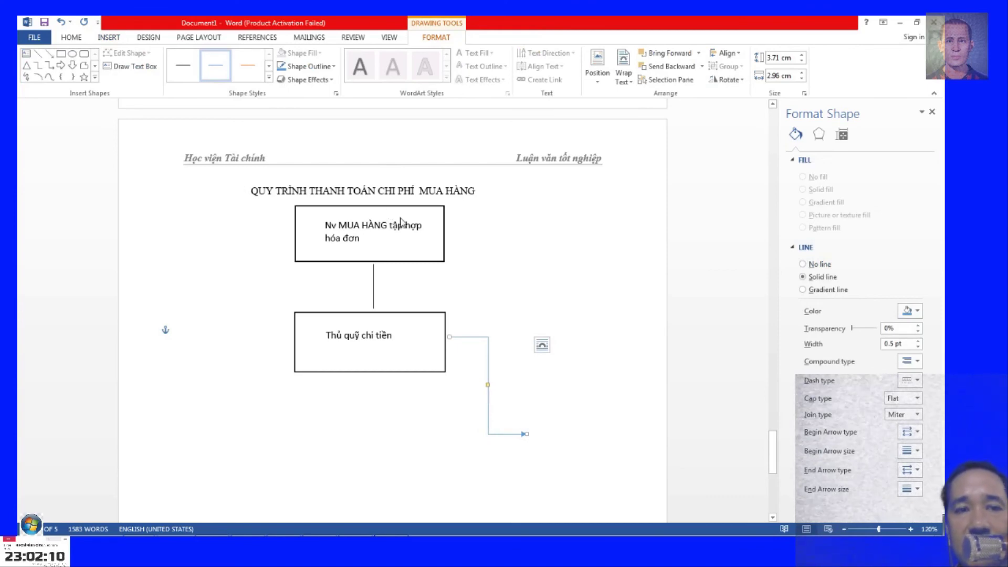
click(104, 41)
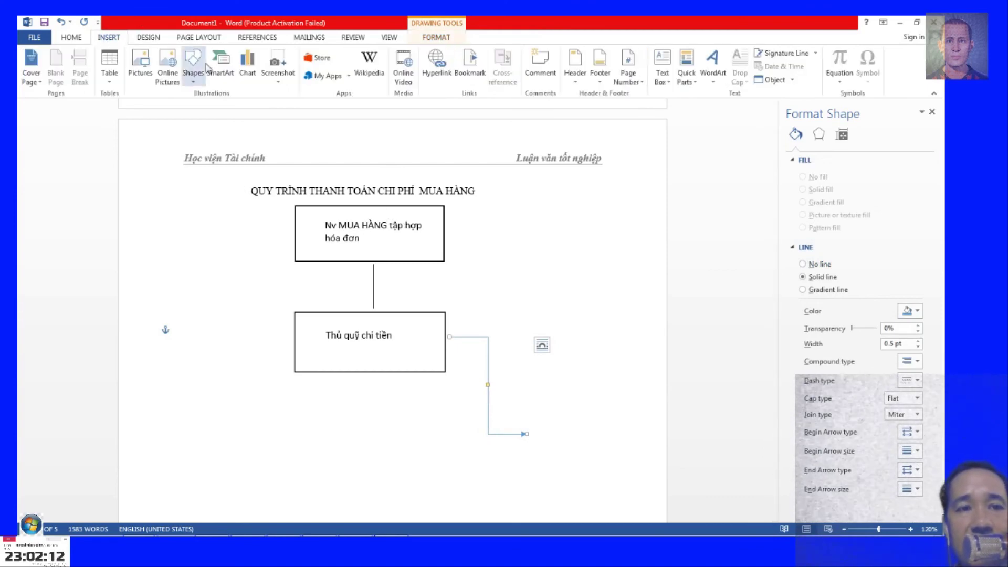
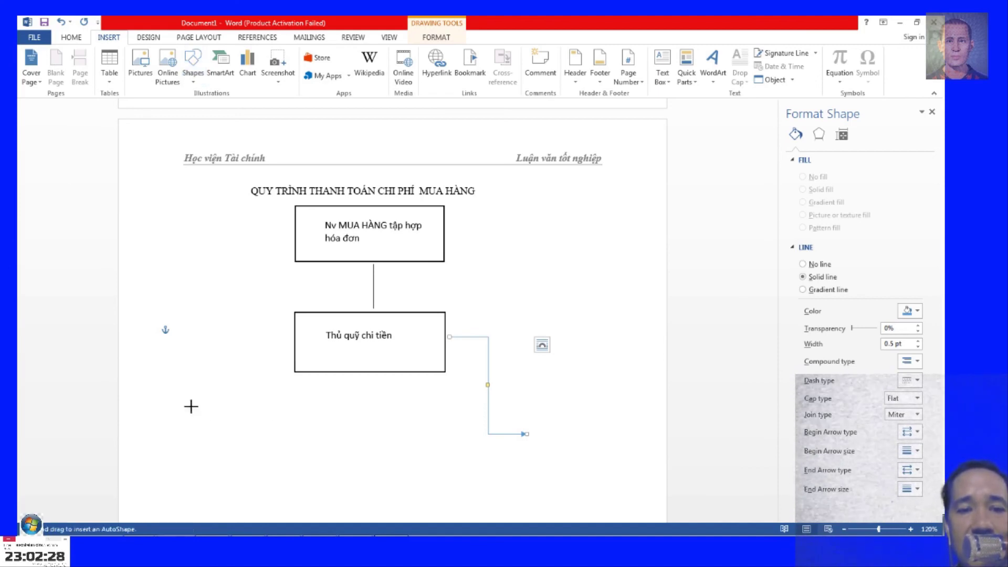
Draw a callout shape below the flowchart's left box, then delete it.
drag(196, 378, 292, 458)
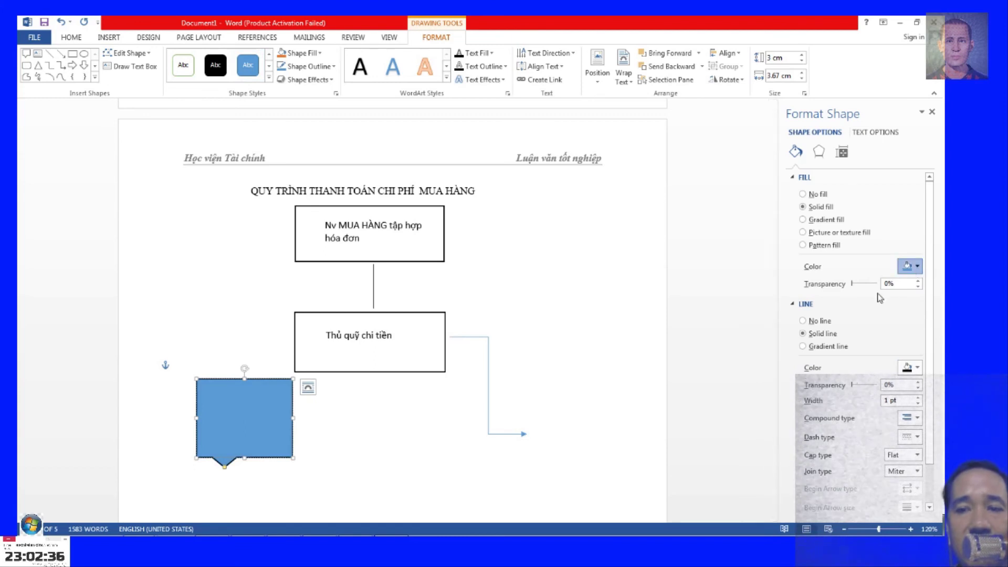
click(332, 428)
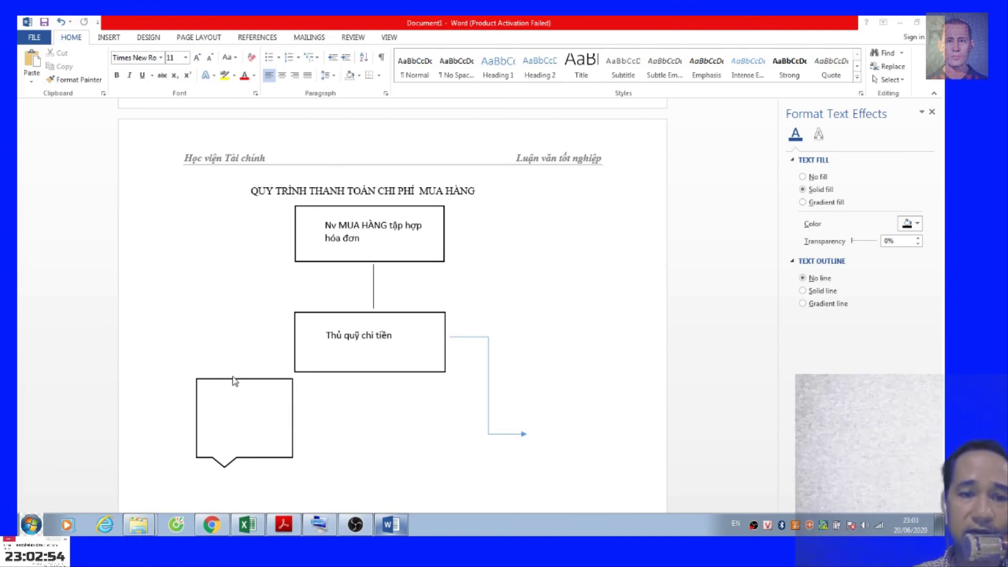
click(254, 383)
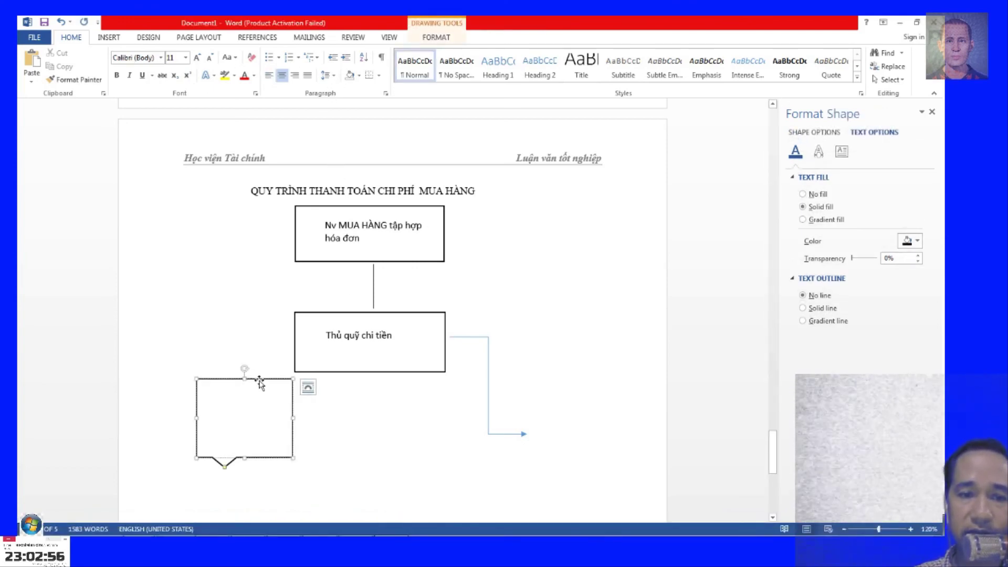
key(Delete)
Check the ĐÁNH SỐ TIÊU MỤC topic in the Excel outline and return to Word.
key(alt+Tab)
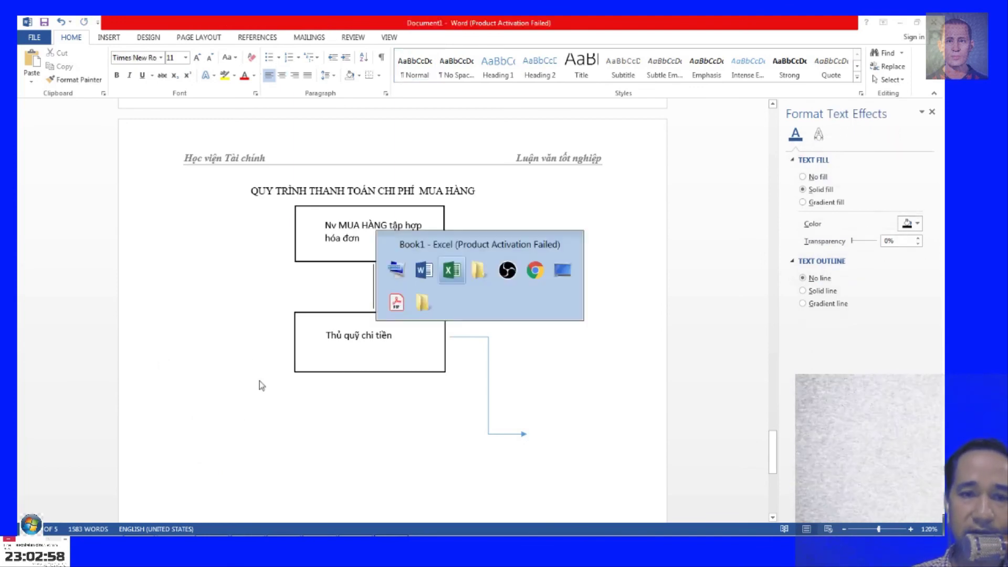
click(187, 355)
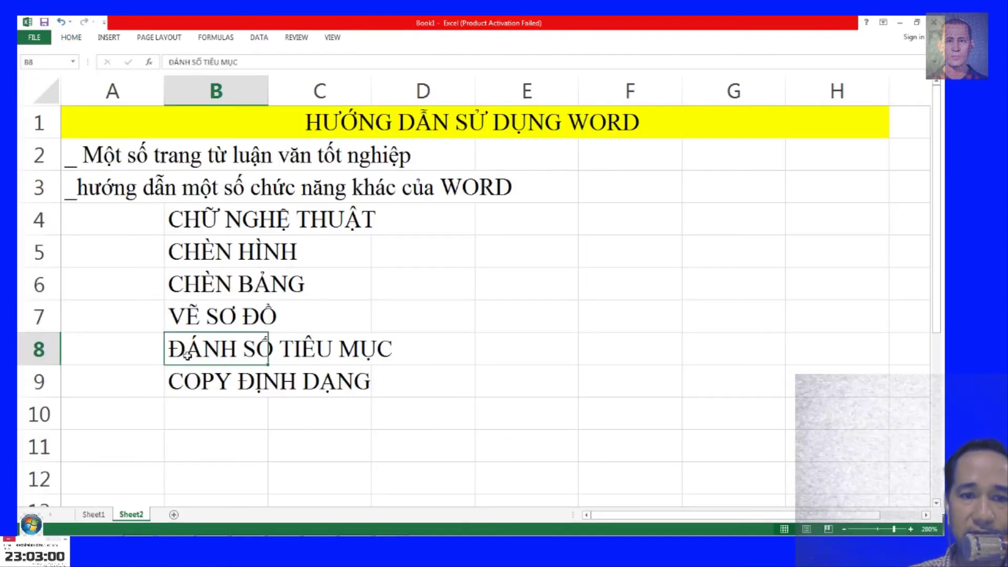
key(alt+Tab)
Add the line 'Danh sách các xã thực hiện tốt chính sách nhà nước' after the paragraph ending 'tiếp.'.
scroll(389, 397, up, 2)
scroll(406, 404, up, 5)
scroll(406, 402, up, 4)
scroll(406, 402, up, 3)
scroll(405, 402, up, 3)
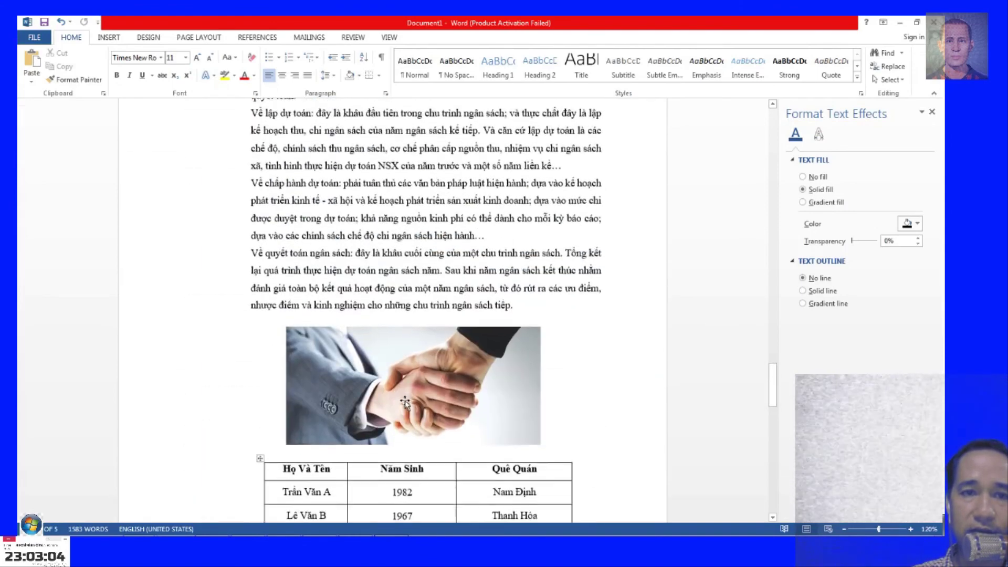
scroll(406, 402, down, 3)
scroll(405, 402, down, 5)
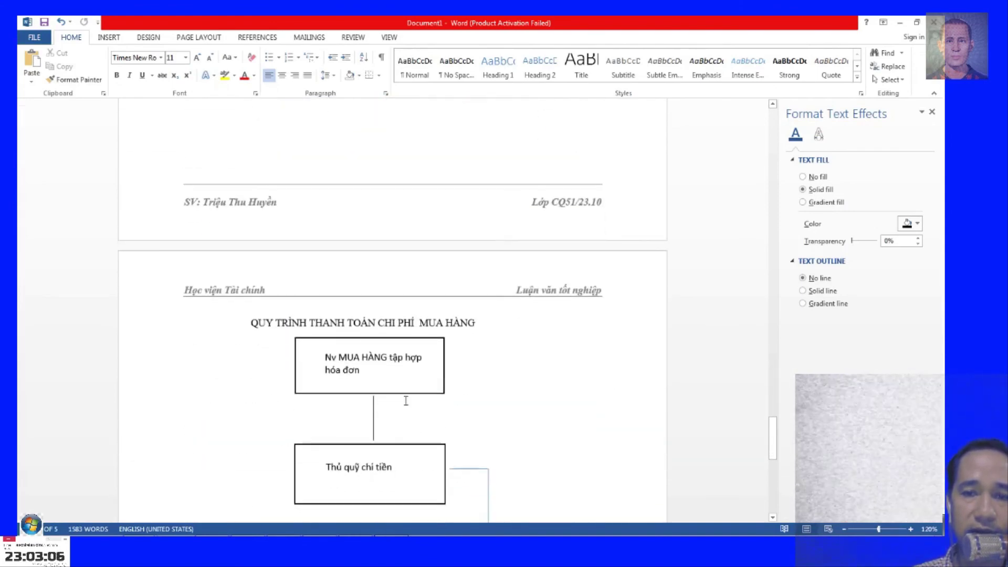
scroll(524, 404, up, 5)
drag(773, 420, 773, 375)
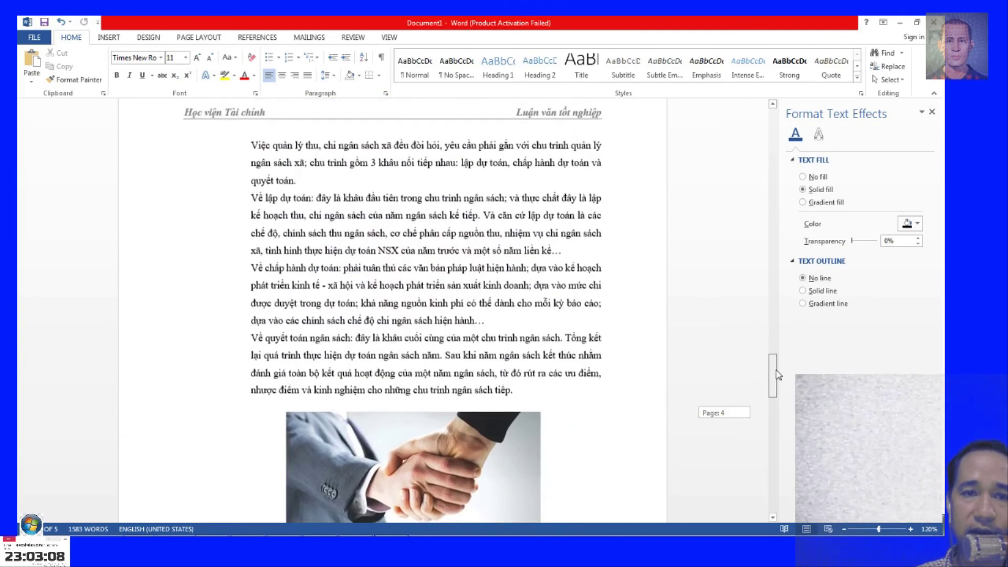
click(555, 395)
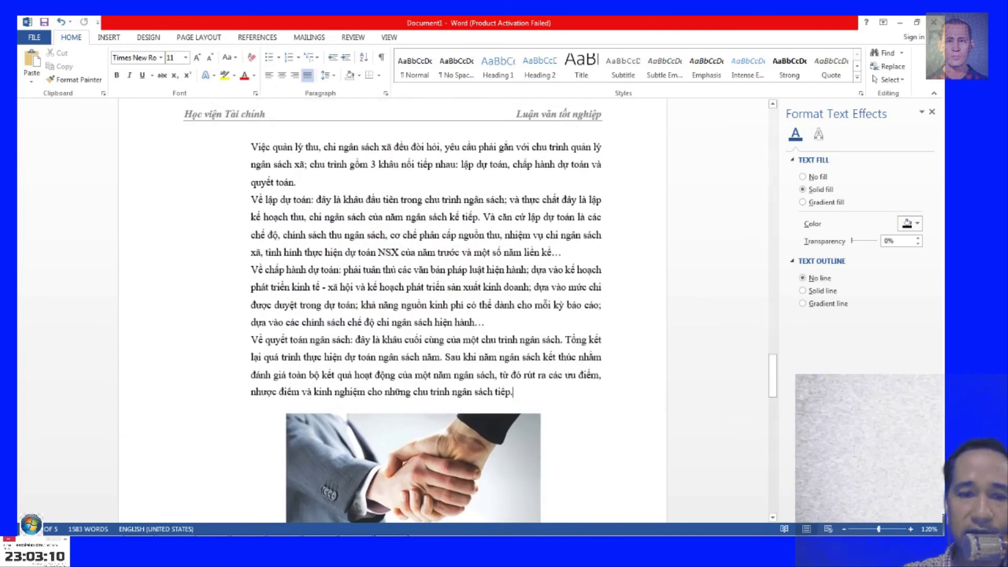
key(Return)
key(Return)
key(Return)
key(Return)
key(Return)
key(Return)
text(Danh sách các xã thực hiện tốt chính sách nhà nươ)
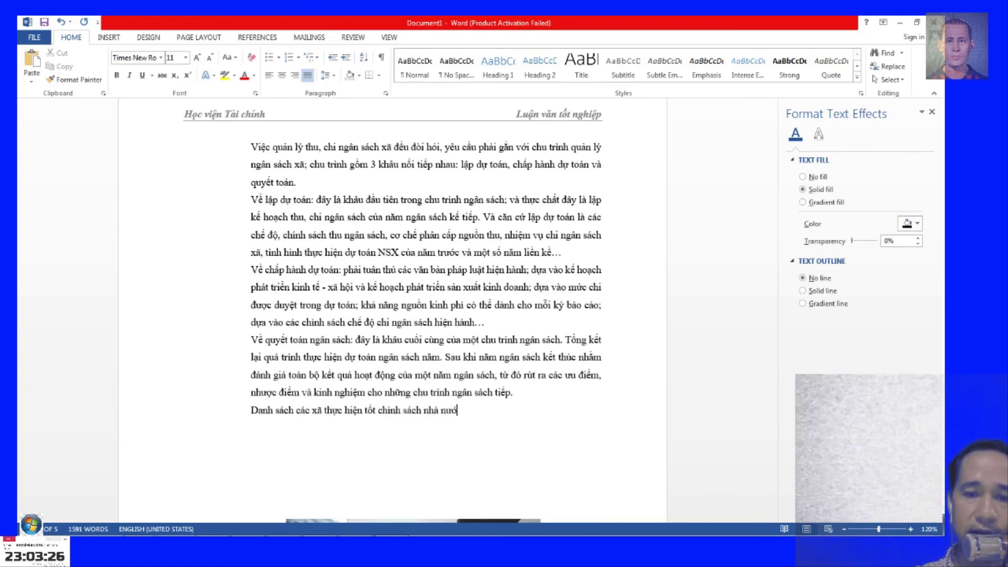
text(c)
key(Return)
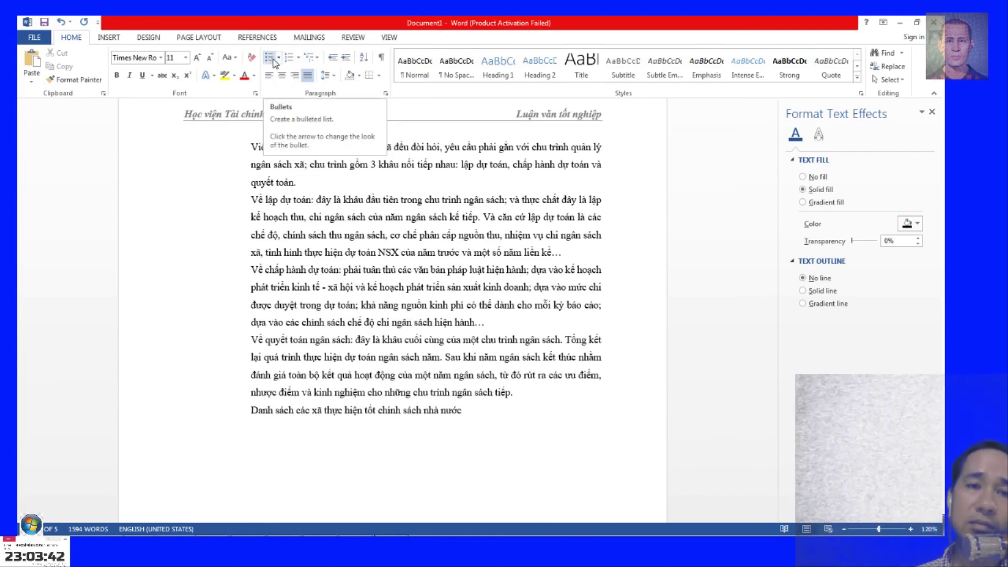
Apply multilevel 1.1.1.1 numbering to the empty line twice, removing it each time.
click(288, 57)
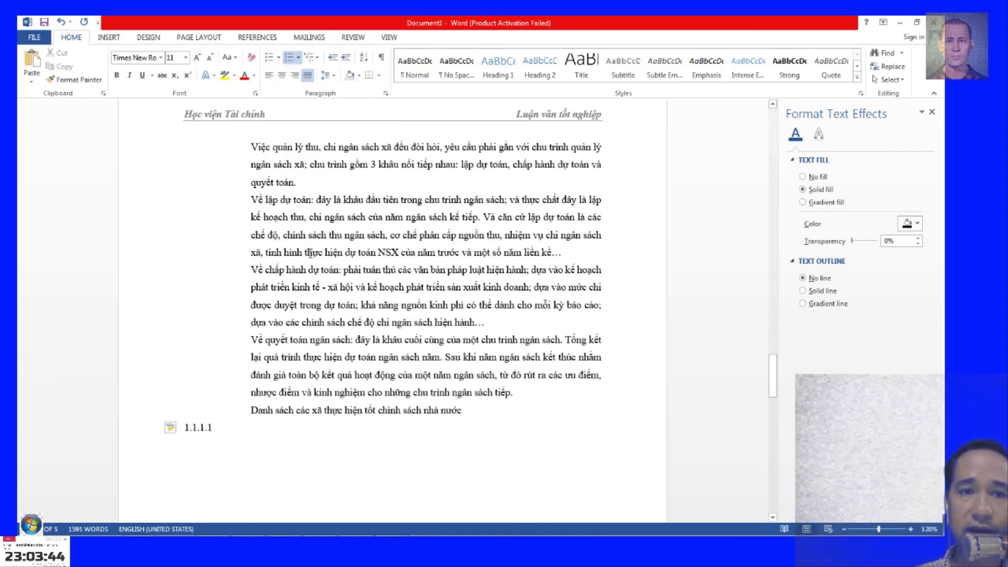
key(BackSpace)
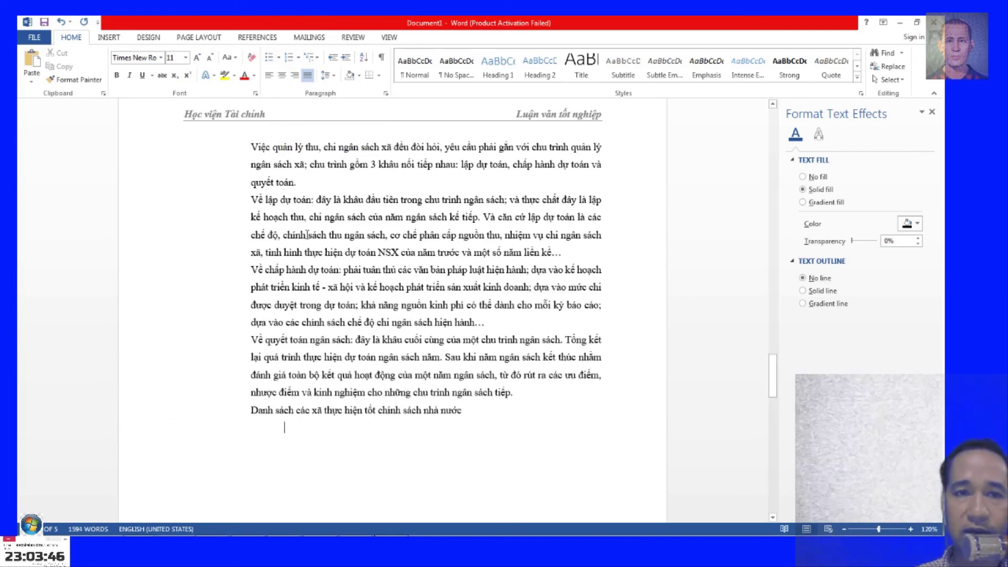
click(290, 59)
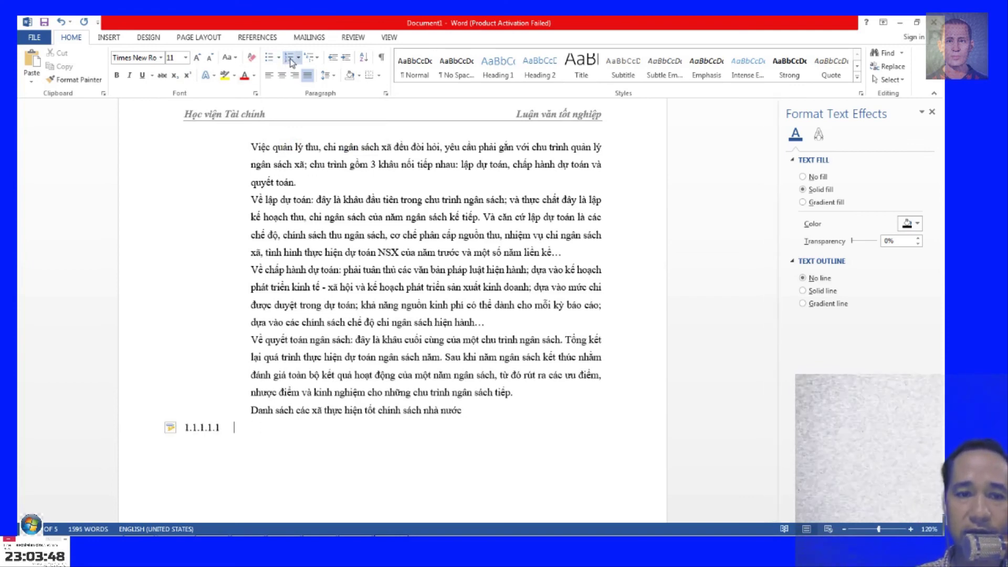
key(BackSpace)
text(1)
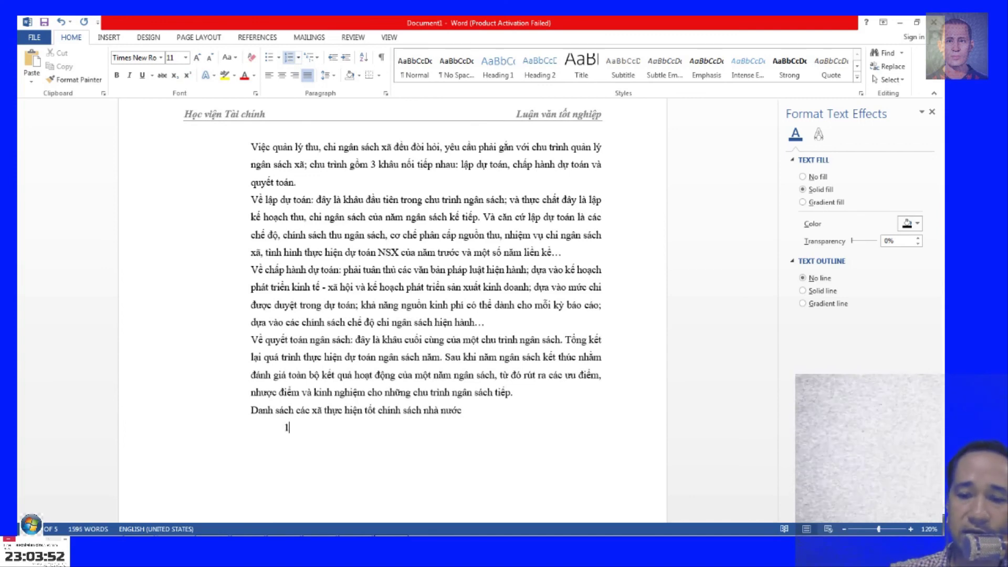
Type the numbered items 1. Xã Thuận An, Xã Thuận Phước and Xã Kiến Nghĩa.
text(. )
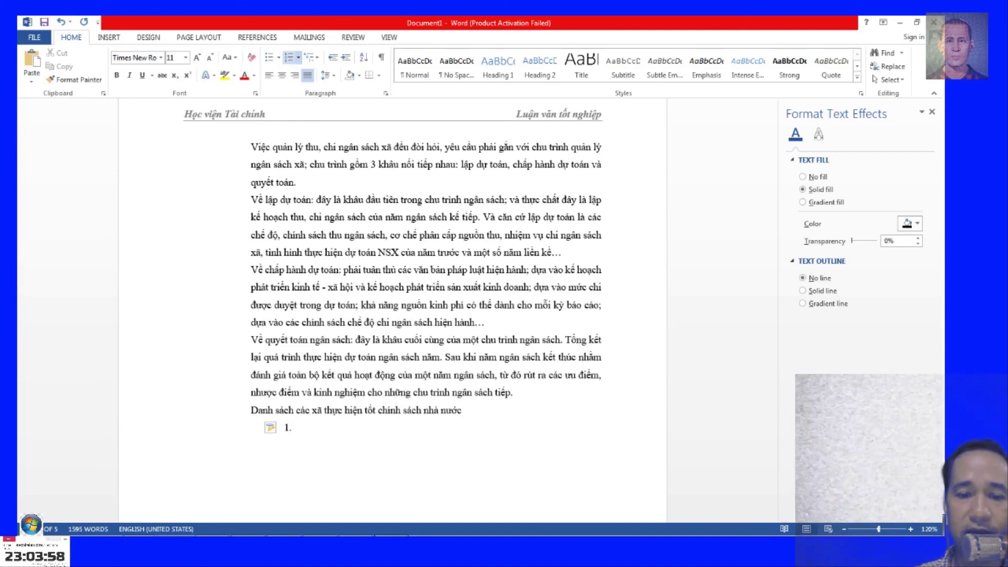
text(Xã Thuận An)
key(Return)
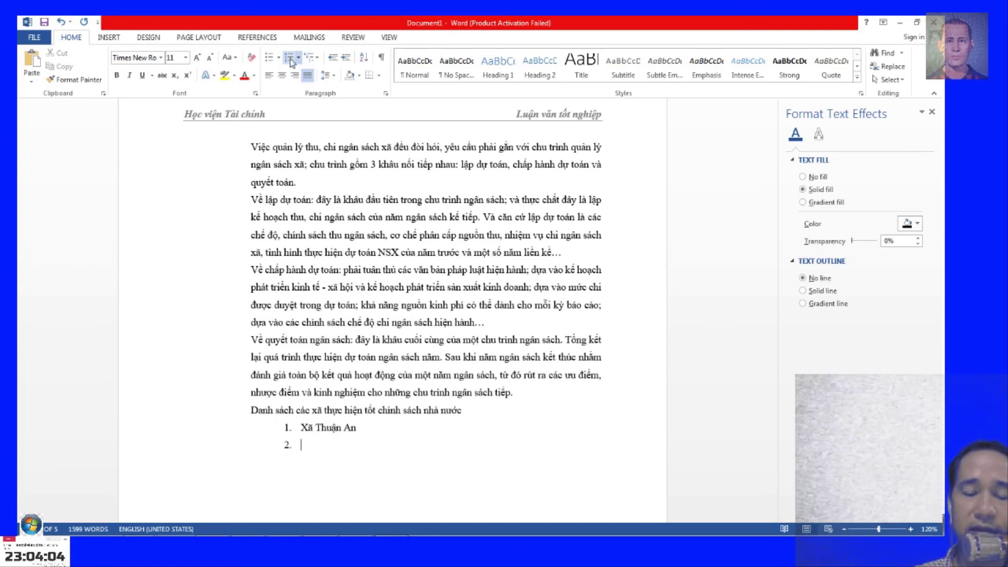
text(Xã )
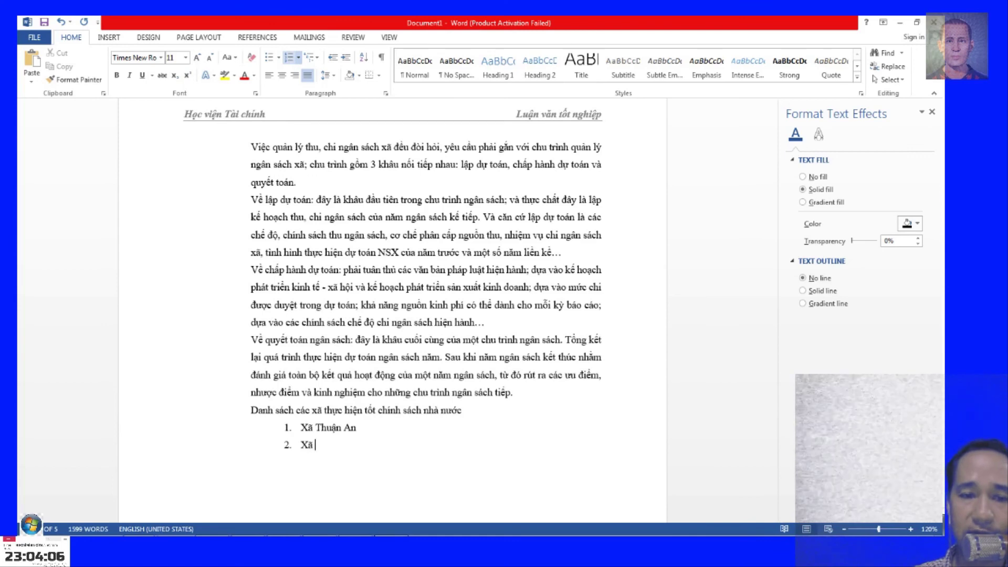
text(Thuận Phước)
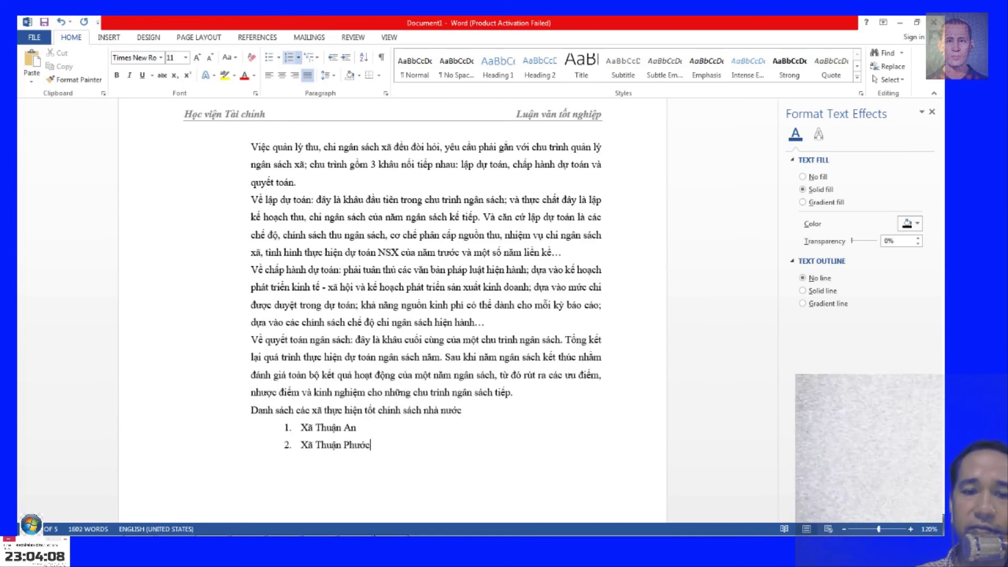
key(Return)
text(Xã Kiến Nghĩa)
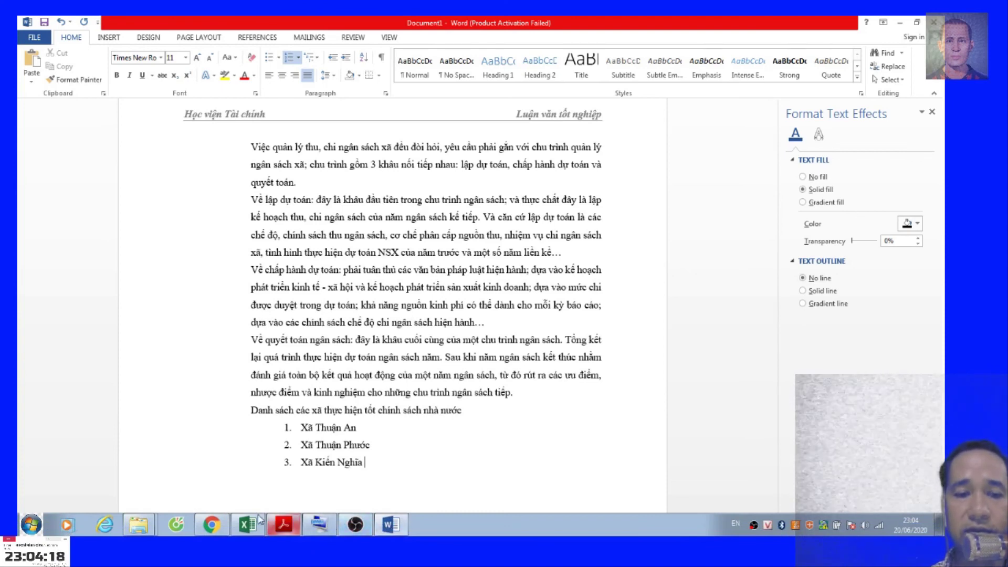
In the Excel outline, select the COPY ĐỊNH DẠNG topic in B9, then return to Word.
click(250, 525)
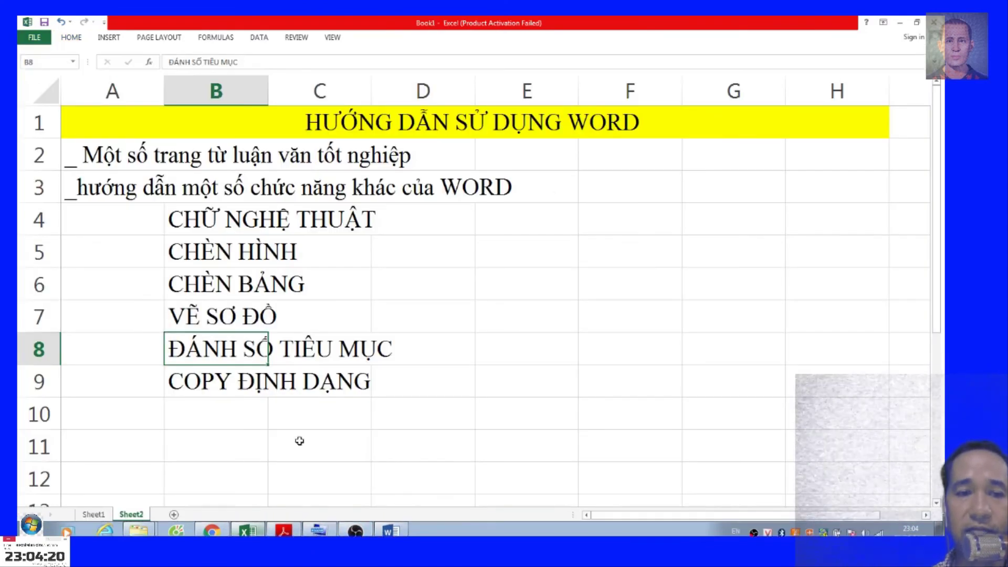
click(502, 420)
click(303, 384)
click(188, 382)
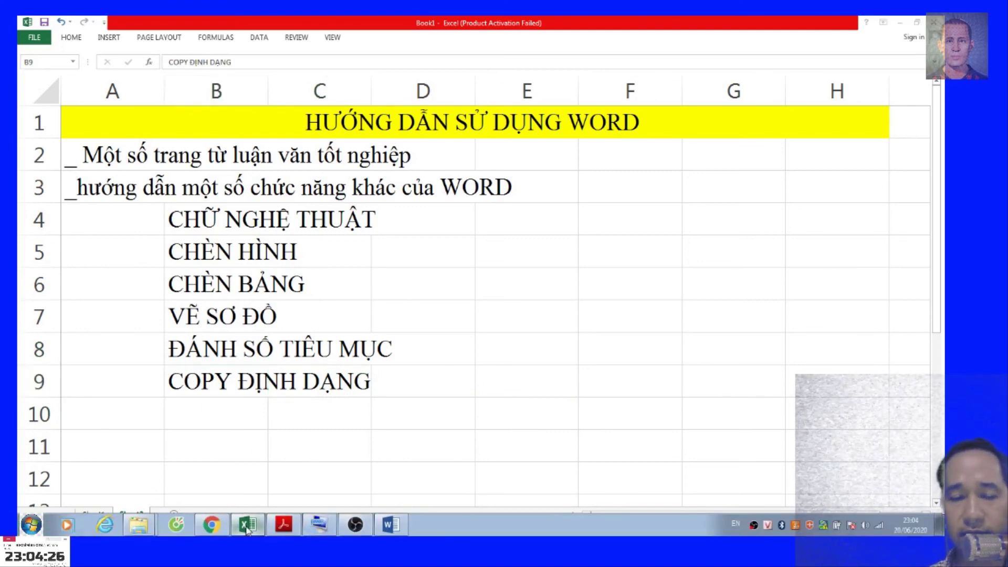
click(390, 524)
Scroll up to page 1 and select the whole 1.1 heading.
scroll(364, 345, up, 5)
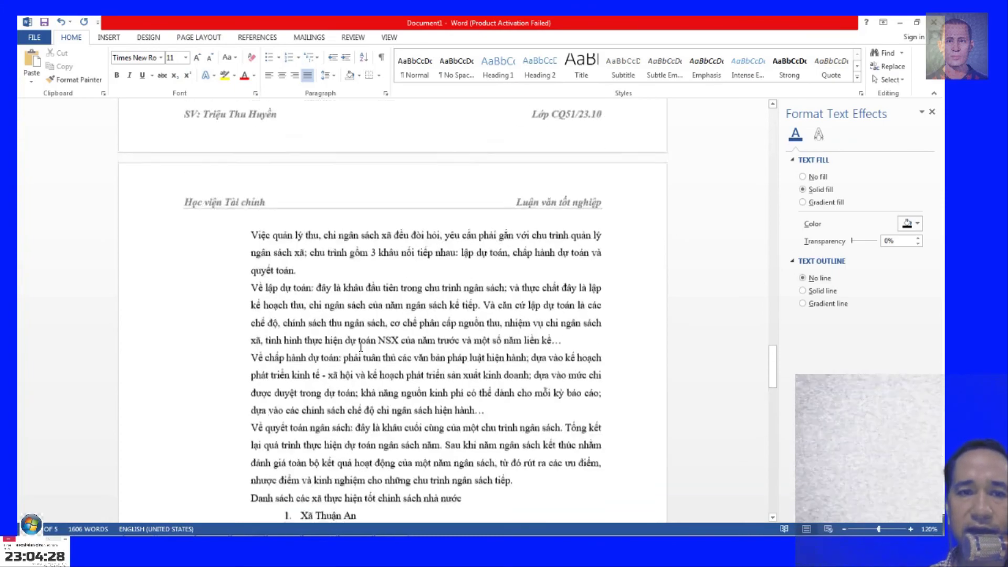
scroll(365, 349, up, 5)
scroll(368, 354, up, 5)
scroll(370, 358, up, 5)
scroll(370, 358, up, 5)
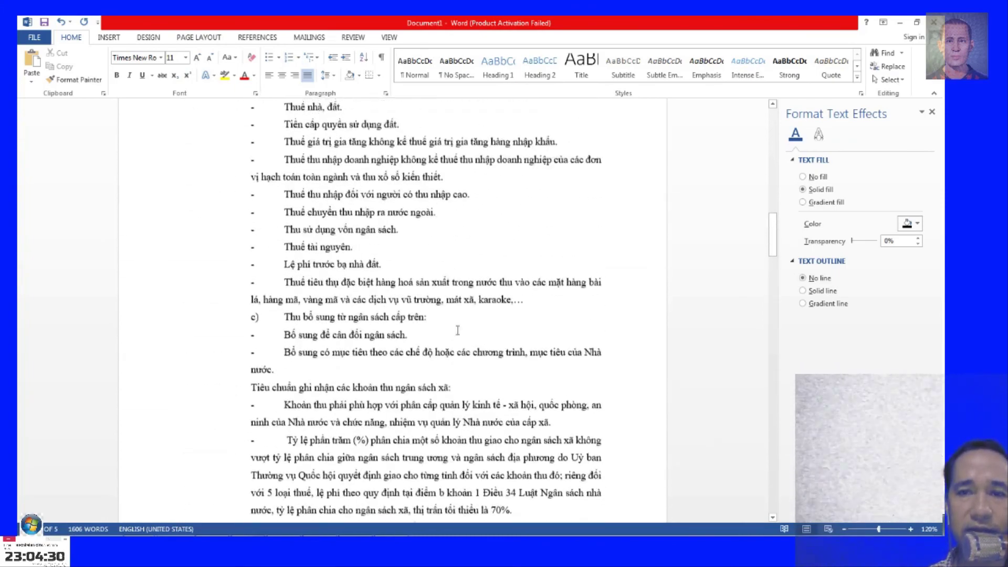
drag(772, 231, 771, 131)
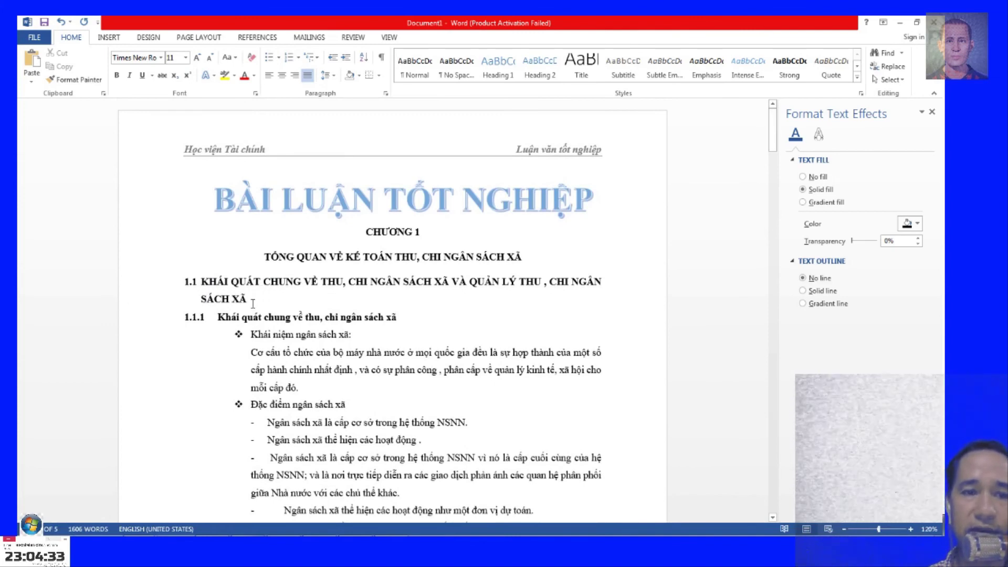
triple_click(252, 299)
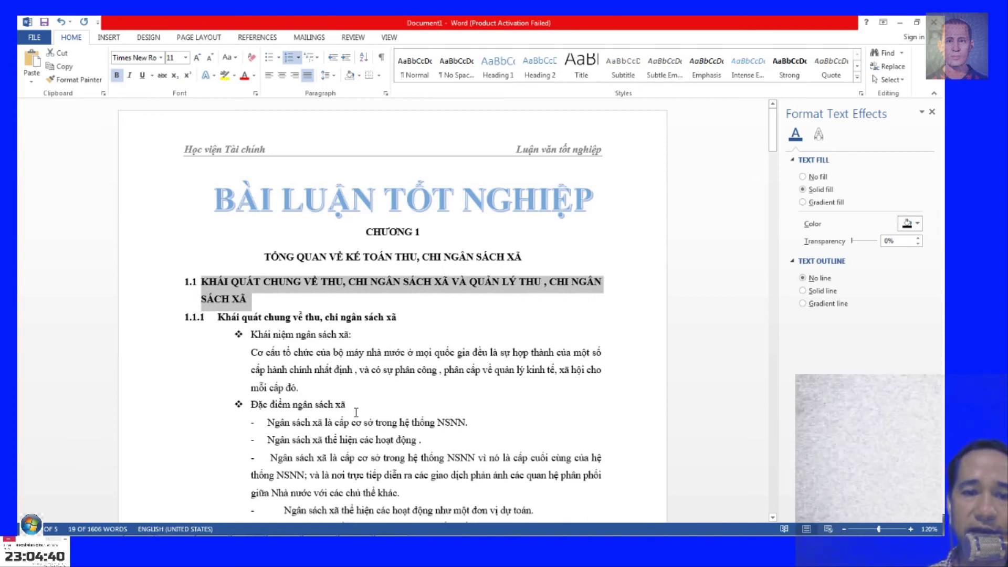
Start an unindented line after 'mỗi cấp đó.' and type the TÌM HIỂU CƠ CẤU LÃNH ĐẠO QUẢN LÝ NGÂN SÁCH heading.
click(330, 386)
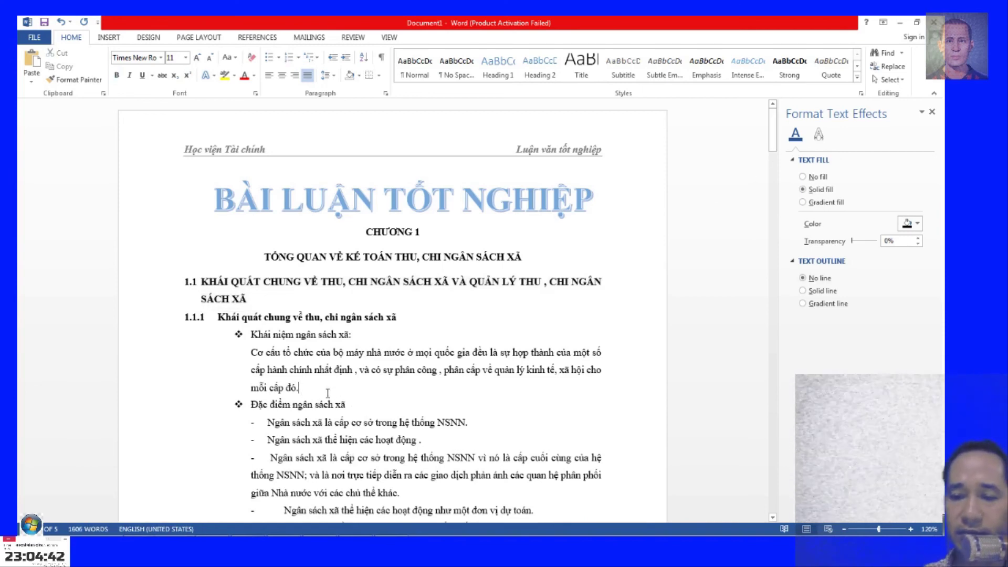
key(Return)
key(Return)
key(ctrl+shift+n)
text(1.2)
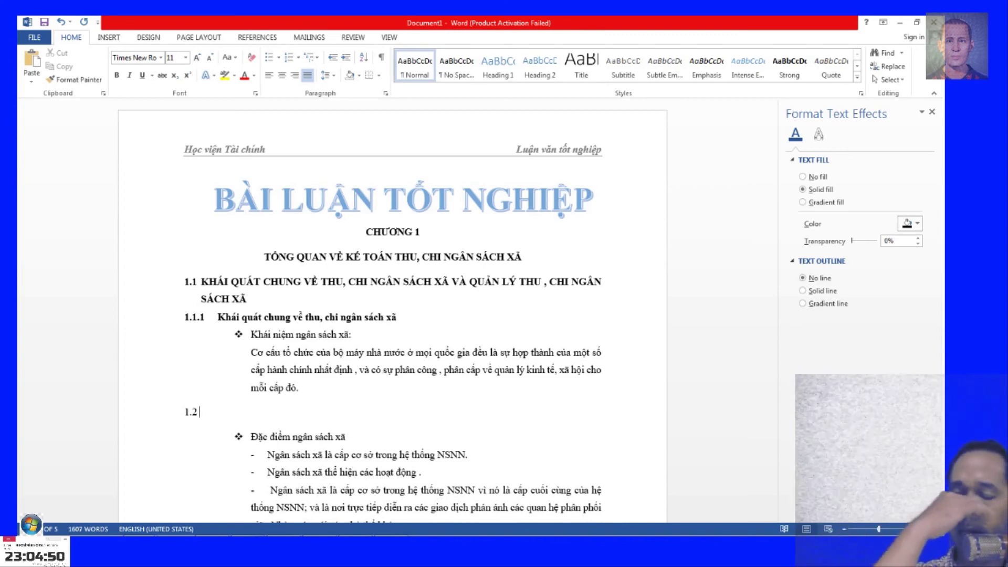
text(TÌM HIỂU CỌ)
text(A)
key(BackSpace)
key(BackSpace)
text(CẤU LÃNH ĐA)
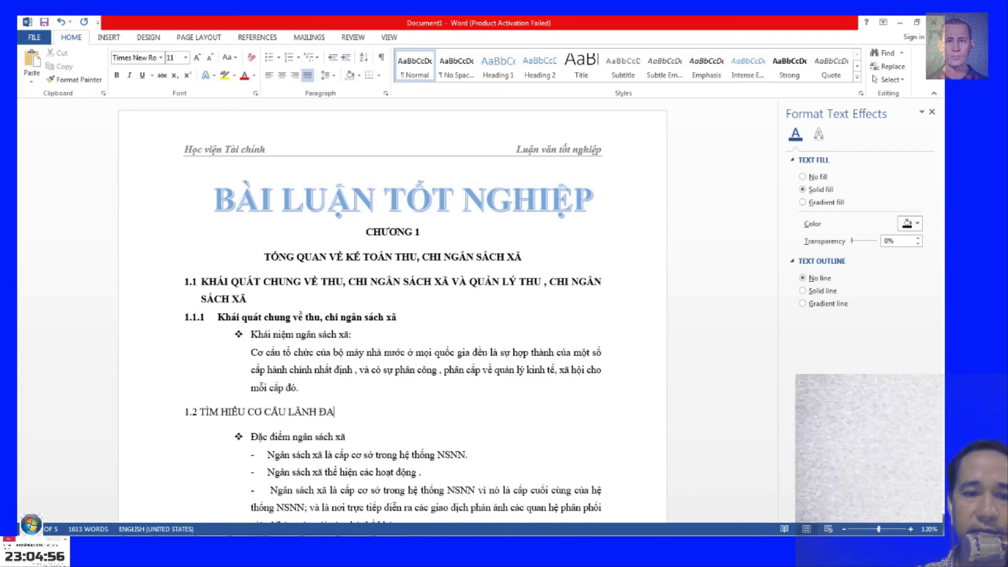
text(O QUẢN LY)
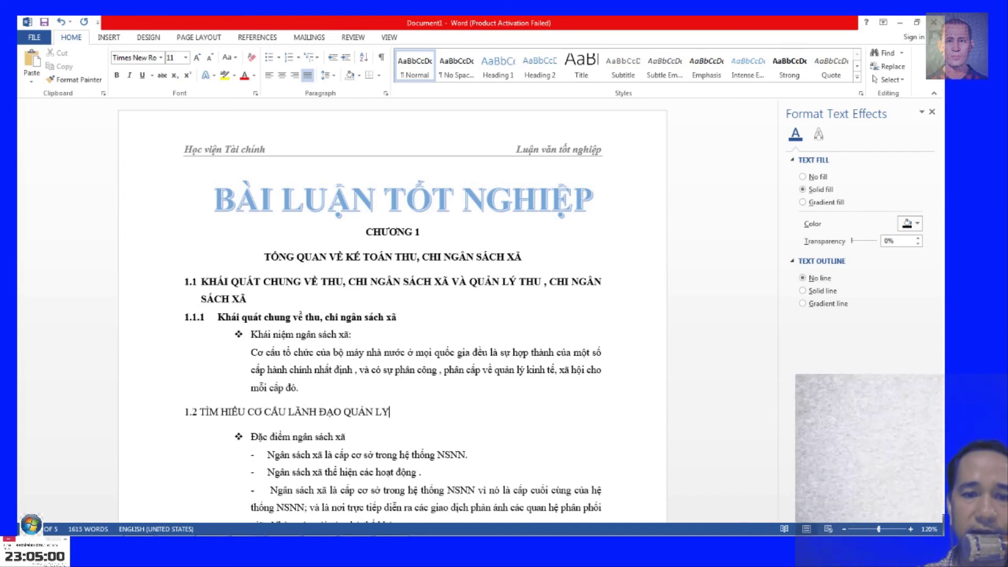
key(BackSpace)
text(Ý NGÂN SÁCH)
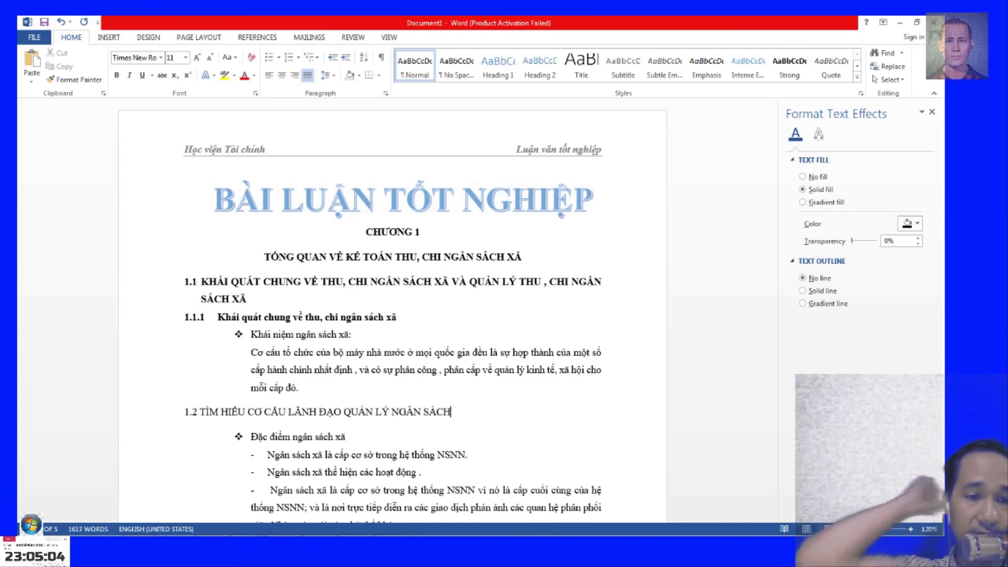
Select the whole 1.1 heading paragraph.
click(308, 454)
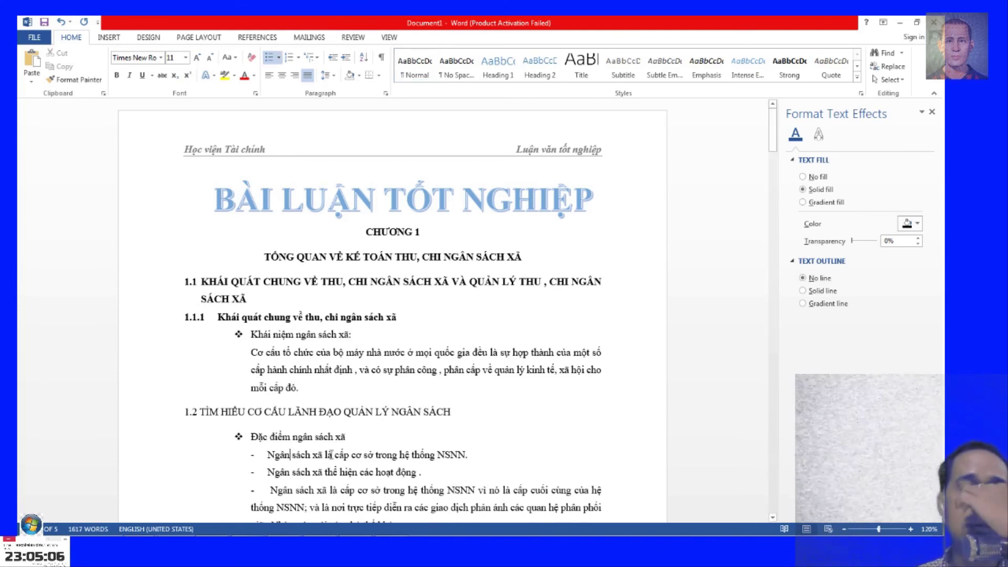
drag(466, 412, 184, 428)
click(267, 436)
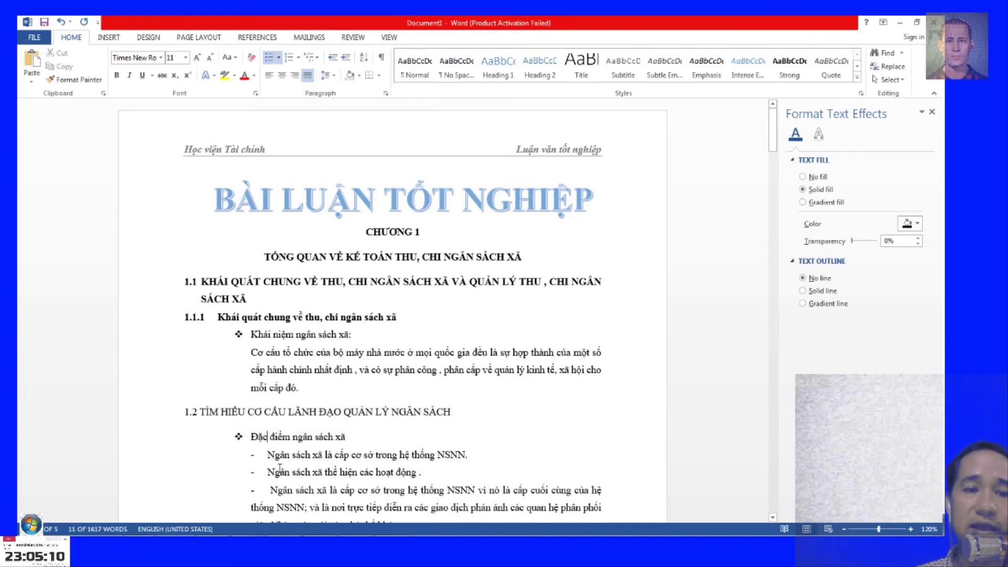
drag(248, 298, 201, 300)
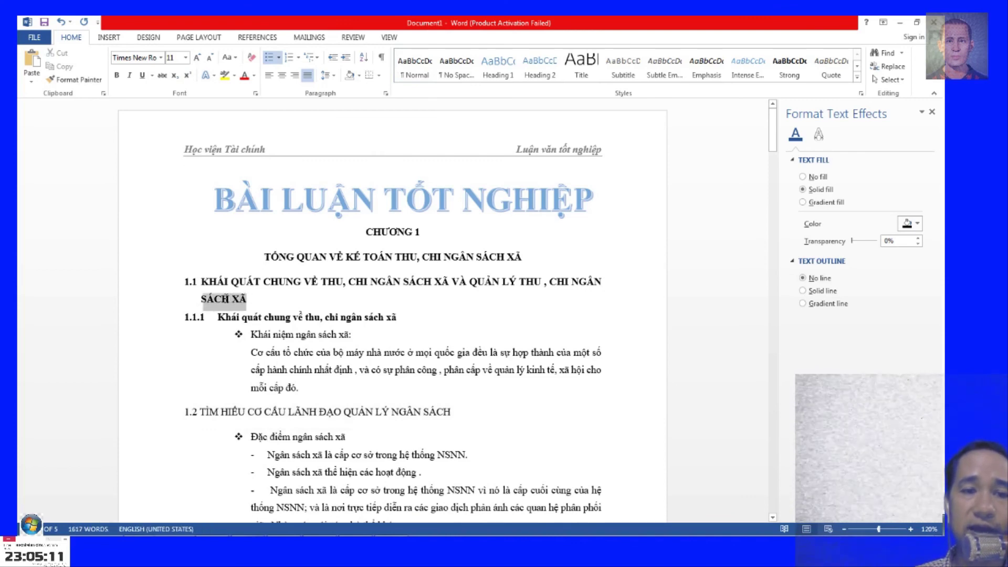
click(268, 294)
double_click(185, 285)
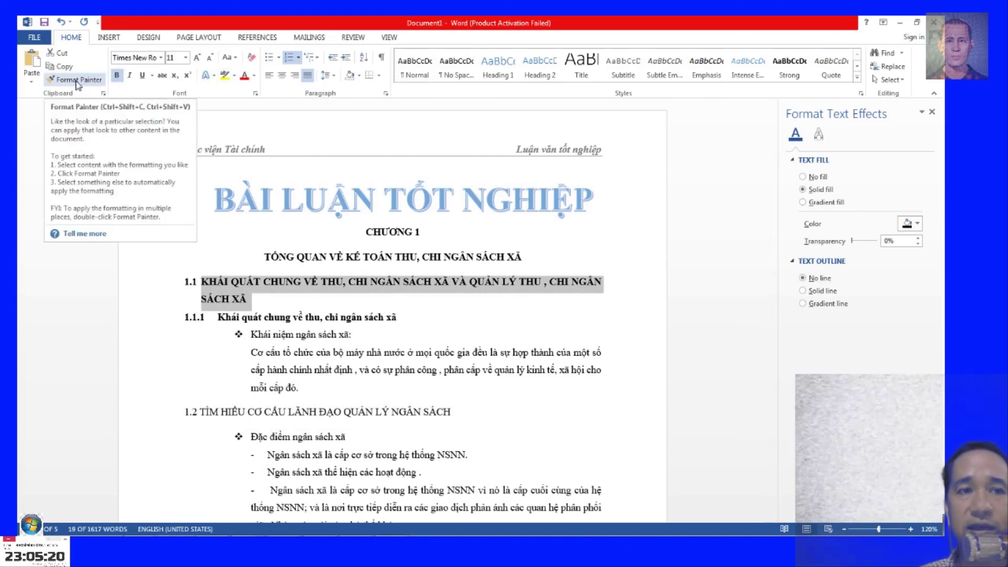
Copy the 1.1 heading's formatting onto the 1.2 line with Format Painter.
click(77, 81)
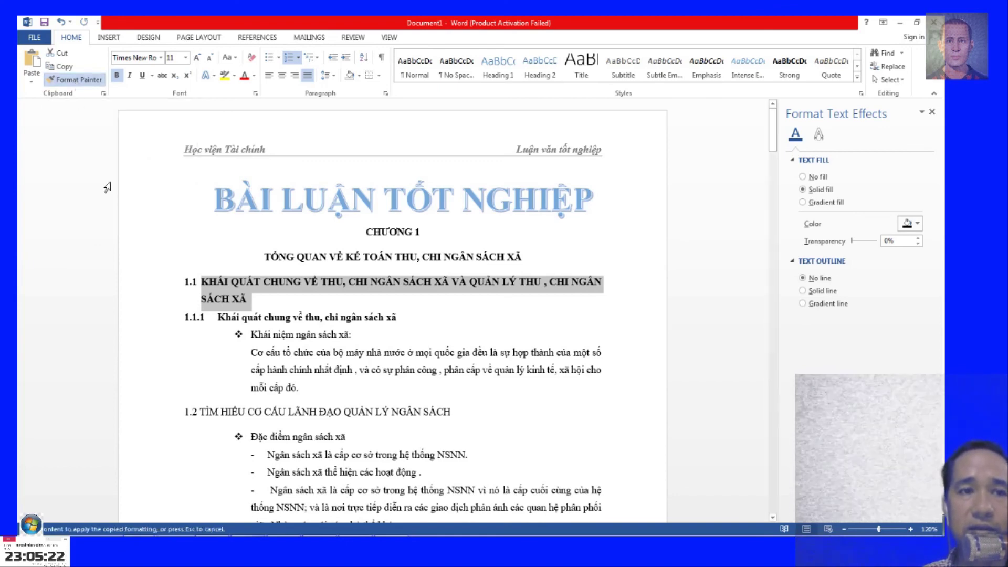
drag(453, 413, 176, 417)
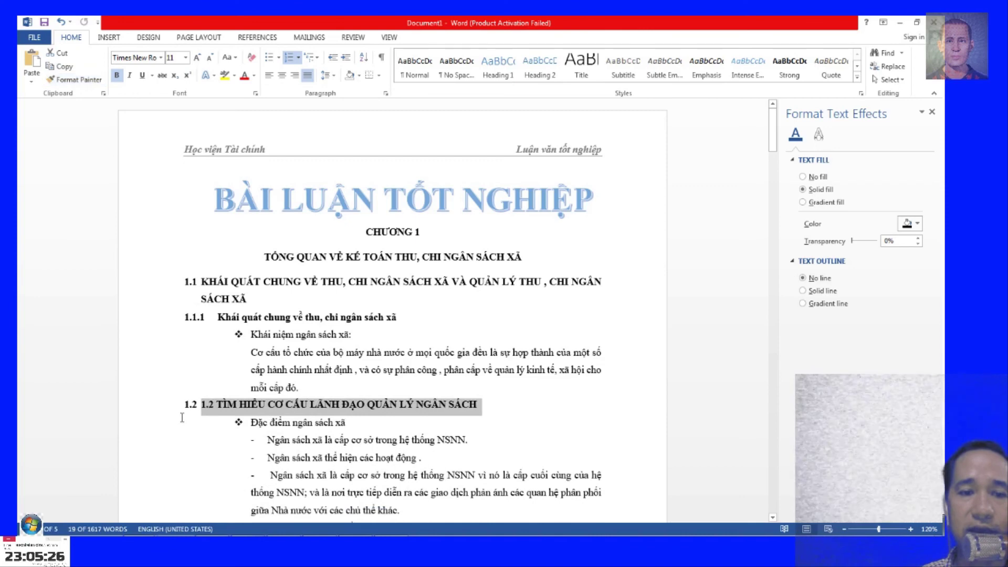
click(428, 389)
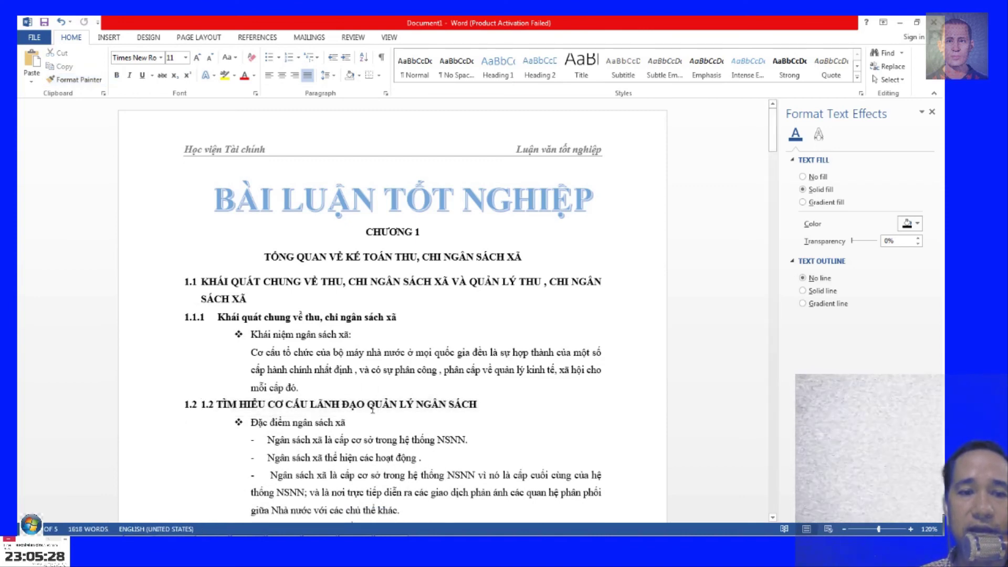
Undo the duplicated 1.2 number and reapply the 1.1 formatting to the 1.2 heading.
click(202, 404)
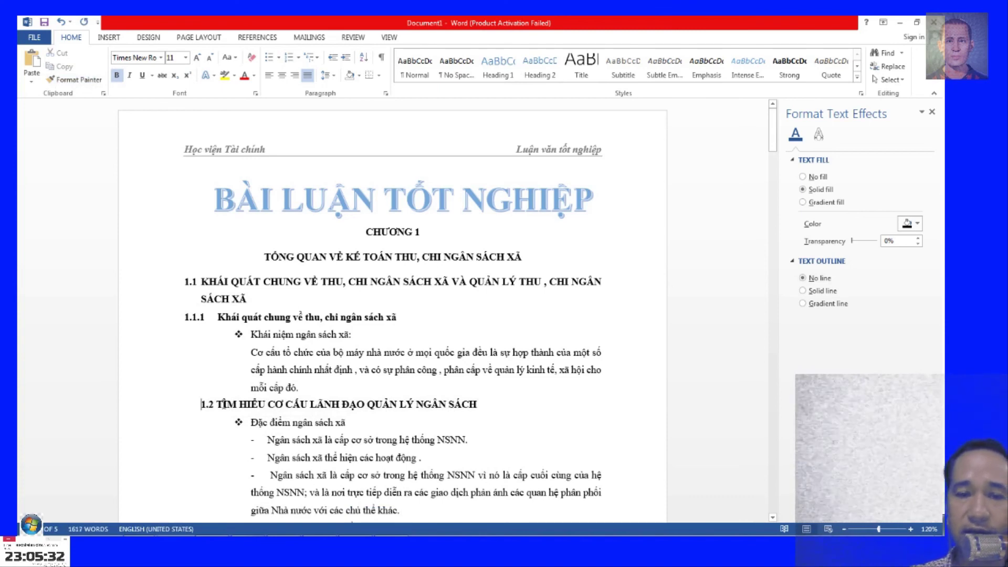
key(ctrl+z)
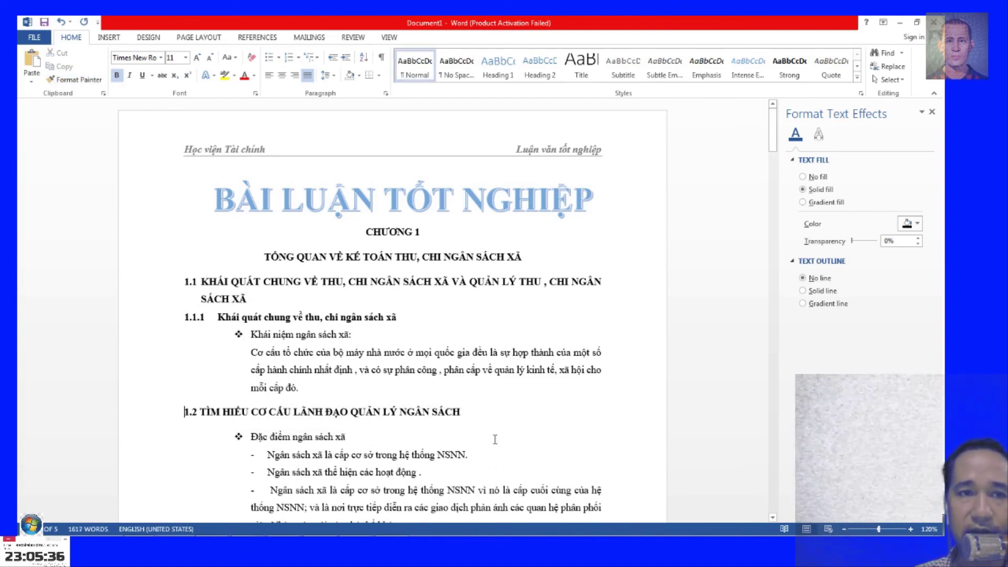
click(77, 86)
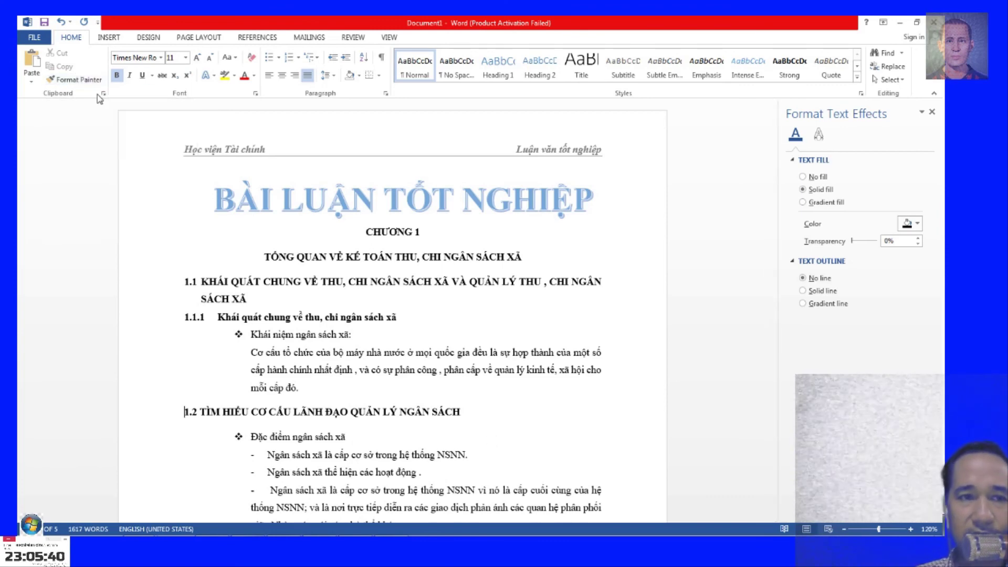
click(184, 412)
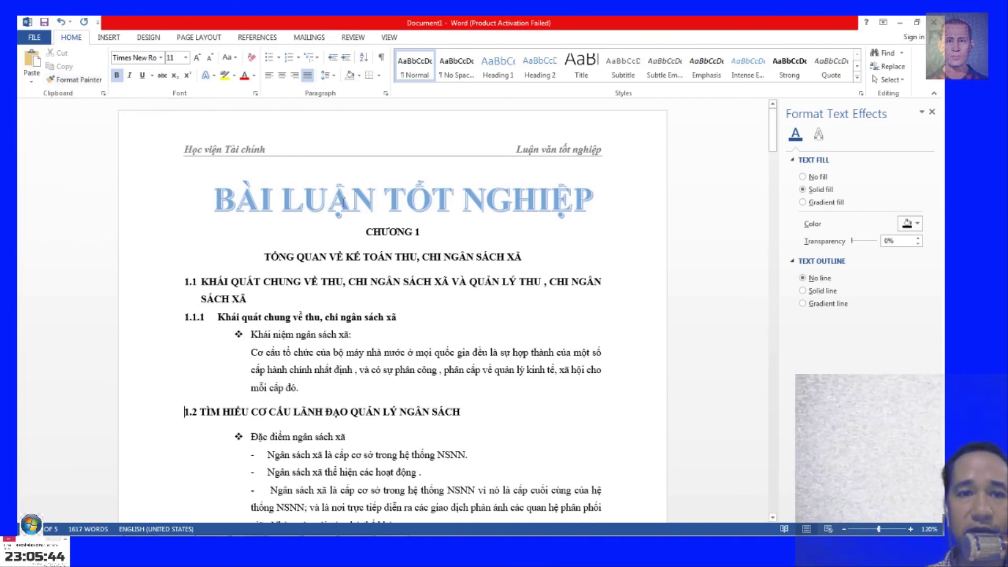